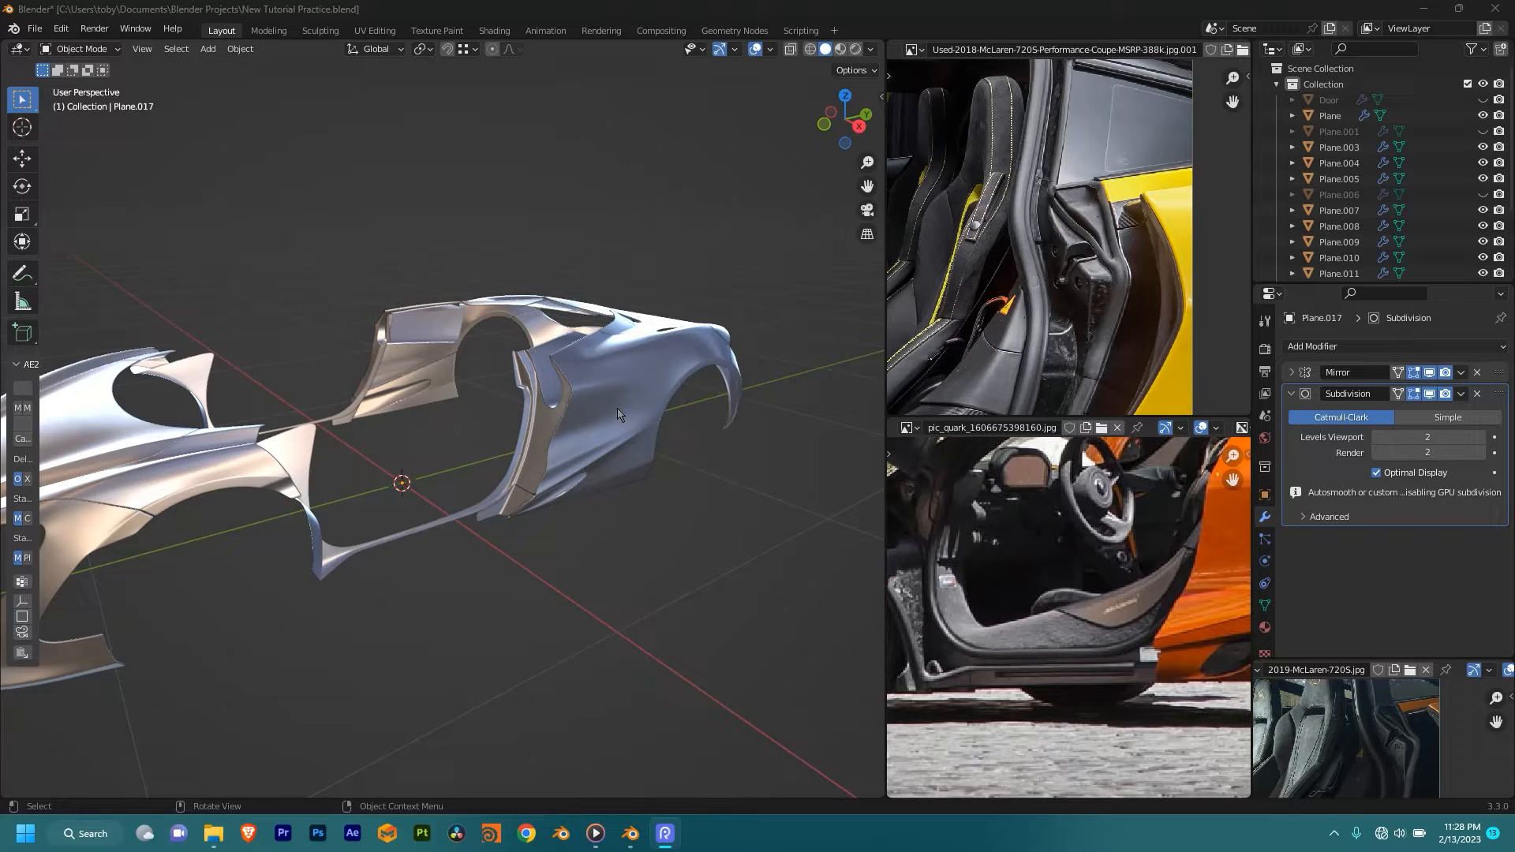
# Step: Examine the inner door frame and its lower corner piece in local view, and how they sit against the surrounding car body
pyautogui.scroll(4, 619, 415)
pyautogui.moveTo(683, 393); pyautogui.dragTo(583, 427, button='middle')
pyautogui.moveTo(680, 423); pyautogui.dragTo(567, 509, button='middle')
pyautogui.click(568, 521)
pyautogui.keyDown('shift'); pyautogui.click(570, 530); pyautogui.keyUp('shift')
pyautogui.press('KP_Divide')
pyautogui.moveTo(625, 565)
pyautogui.mouseDown(button='middle')
pyautogui.moveTo(599, 576)
pyautogui.moveTo(614, 589)
pyautogui.mouseUp(button='middle')
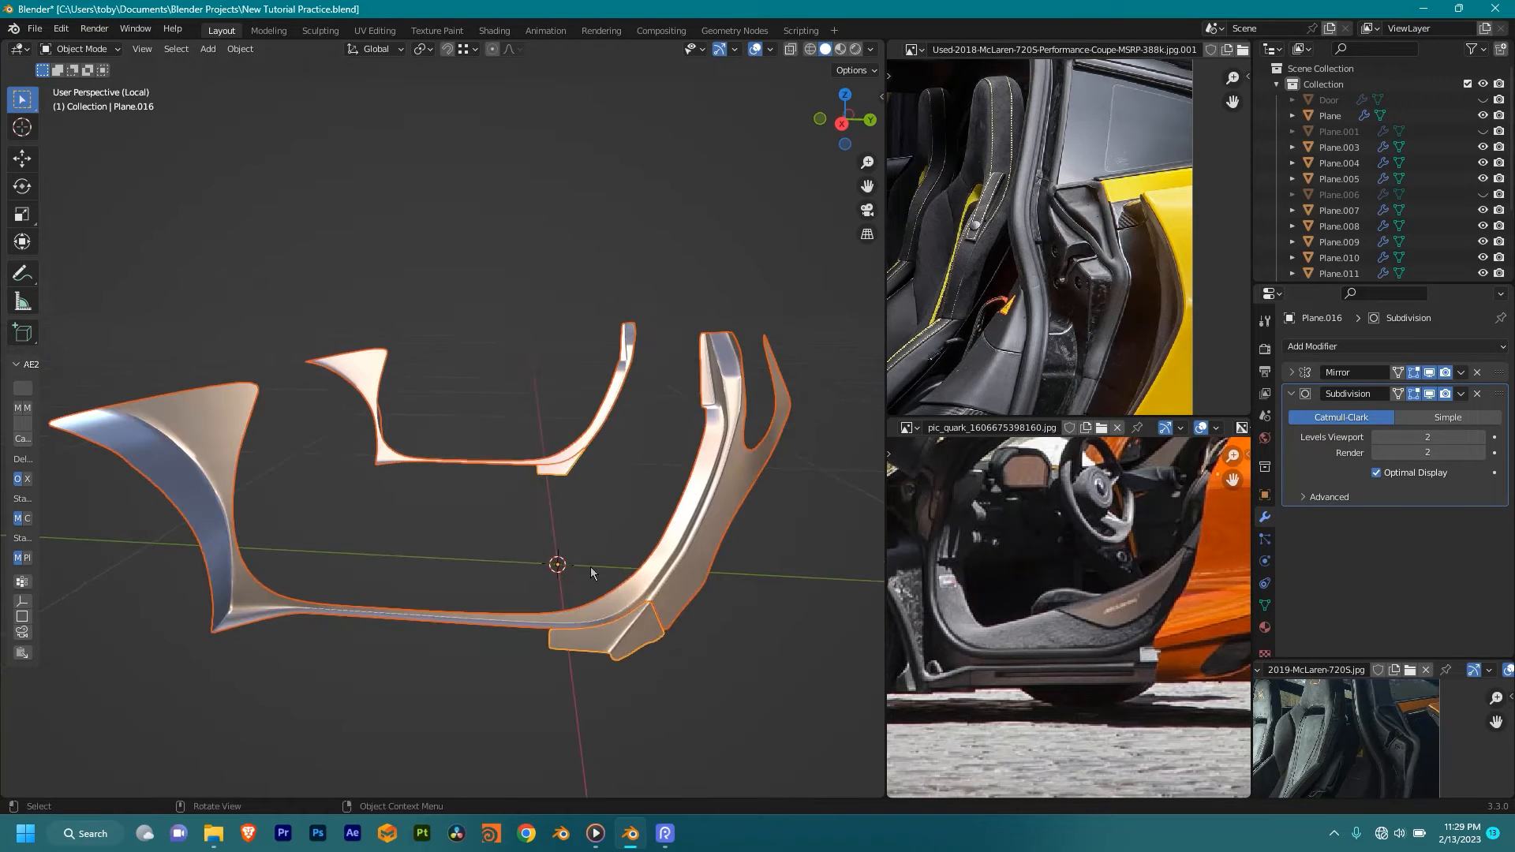
pyautogui.press('KP_Divide')
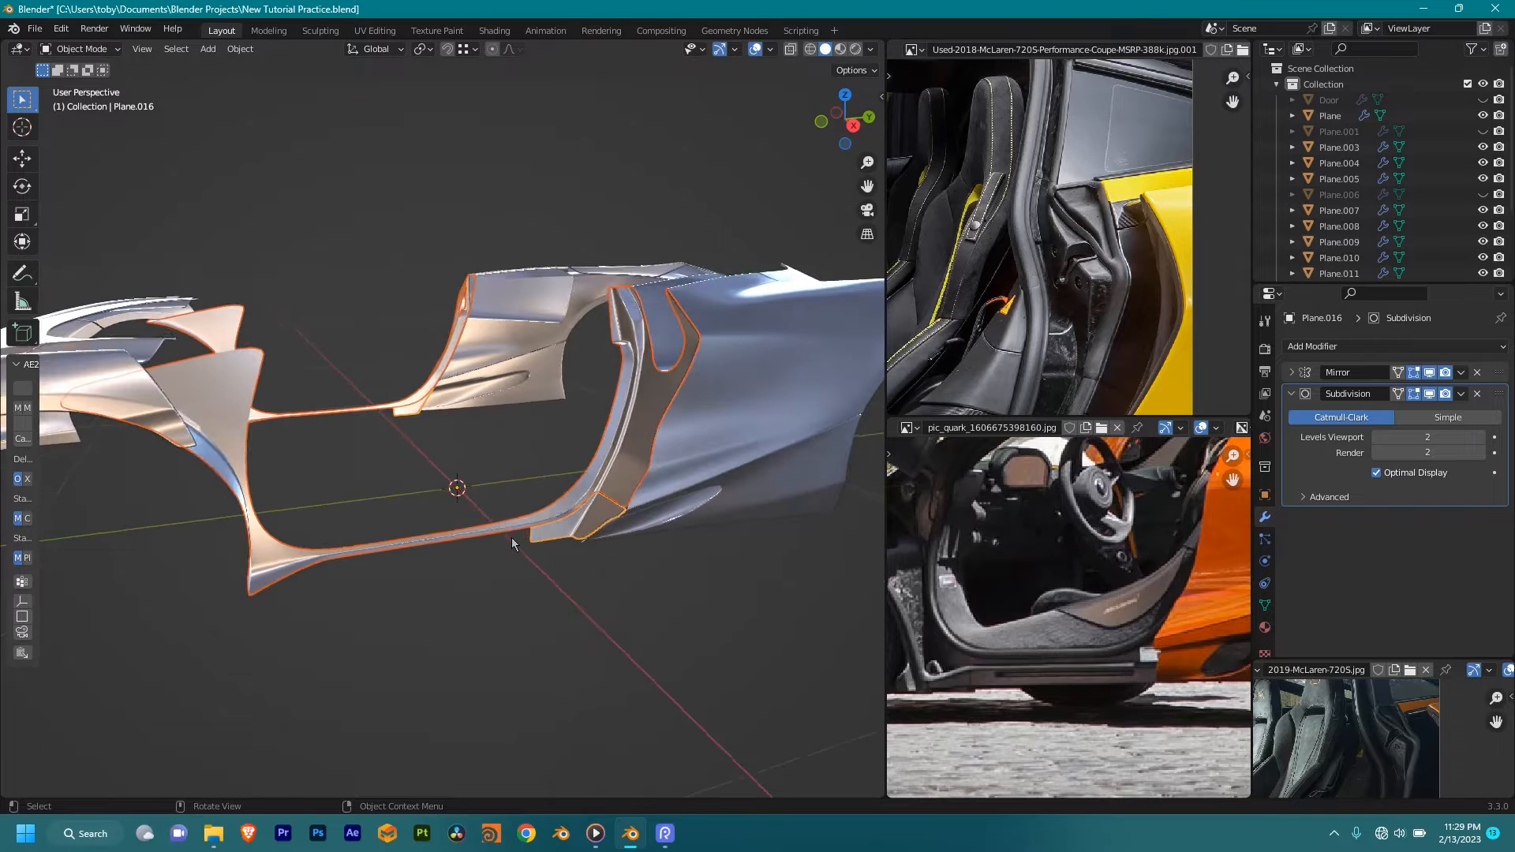
pyautogui.keyDown('shift'); pyautogui.moveTo(523, 498); pyautogui.dragTo(565, 476, button='middle'); pyautogui.keyUp('shift')
pyautogui.scroll(1, 540, 497)
pyautogui.click(519, 487)
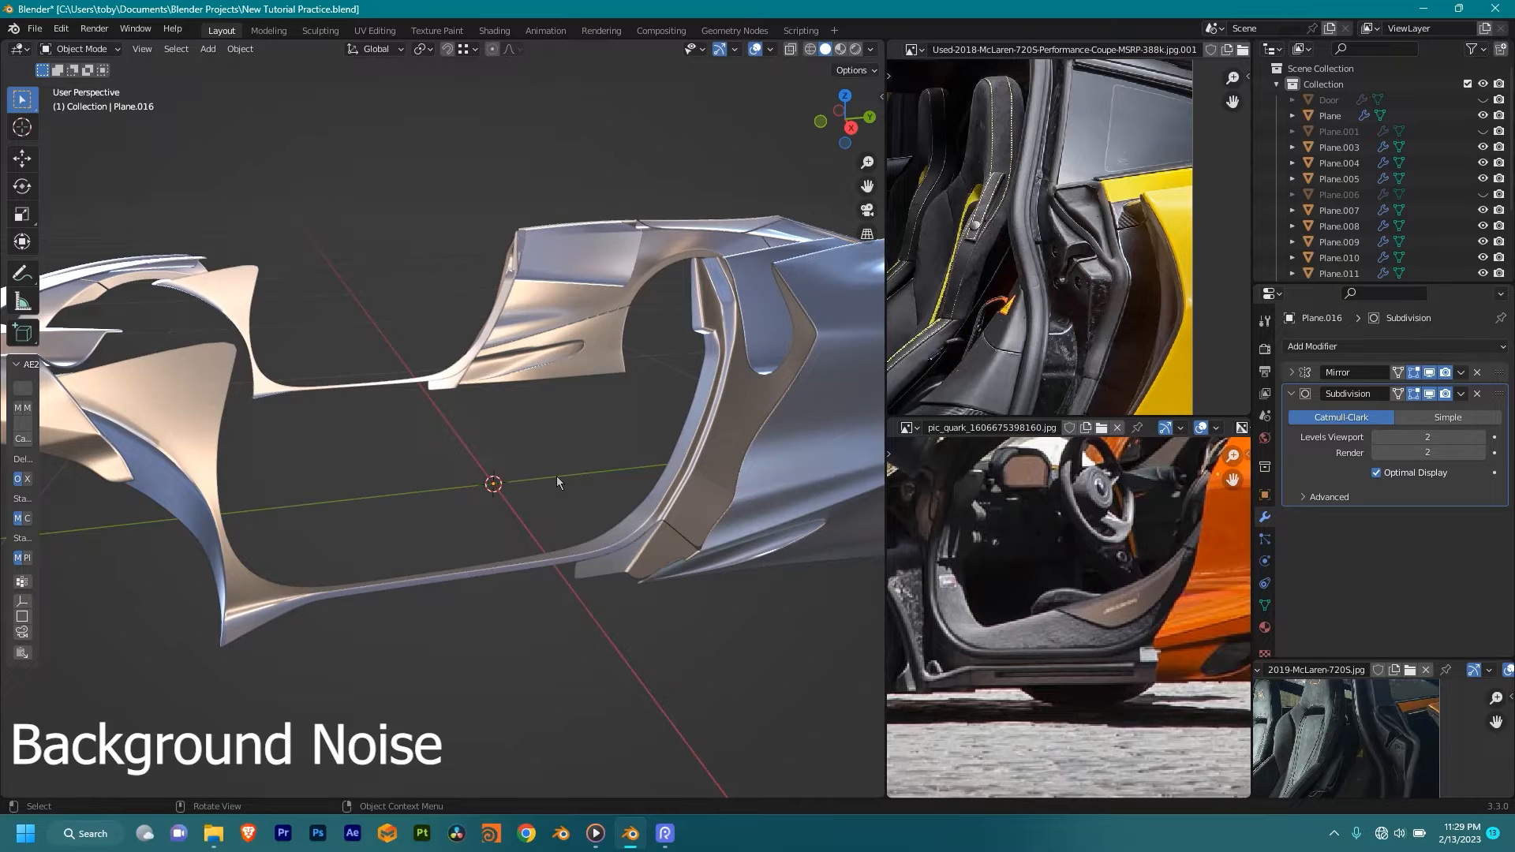
pyautogui.moveTo(556, 482); pyautogui.dragTo(583, 450, button='middle')
pyautogui.scroll(3, 543, 475)
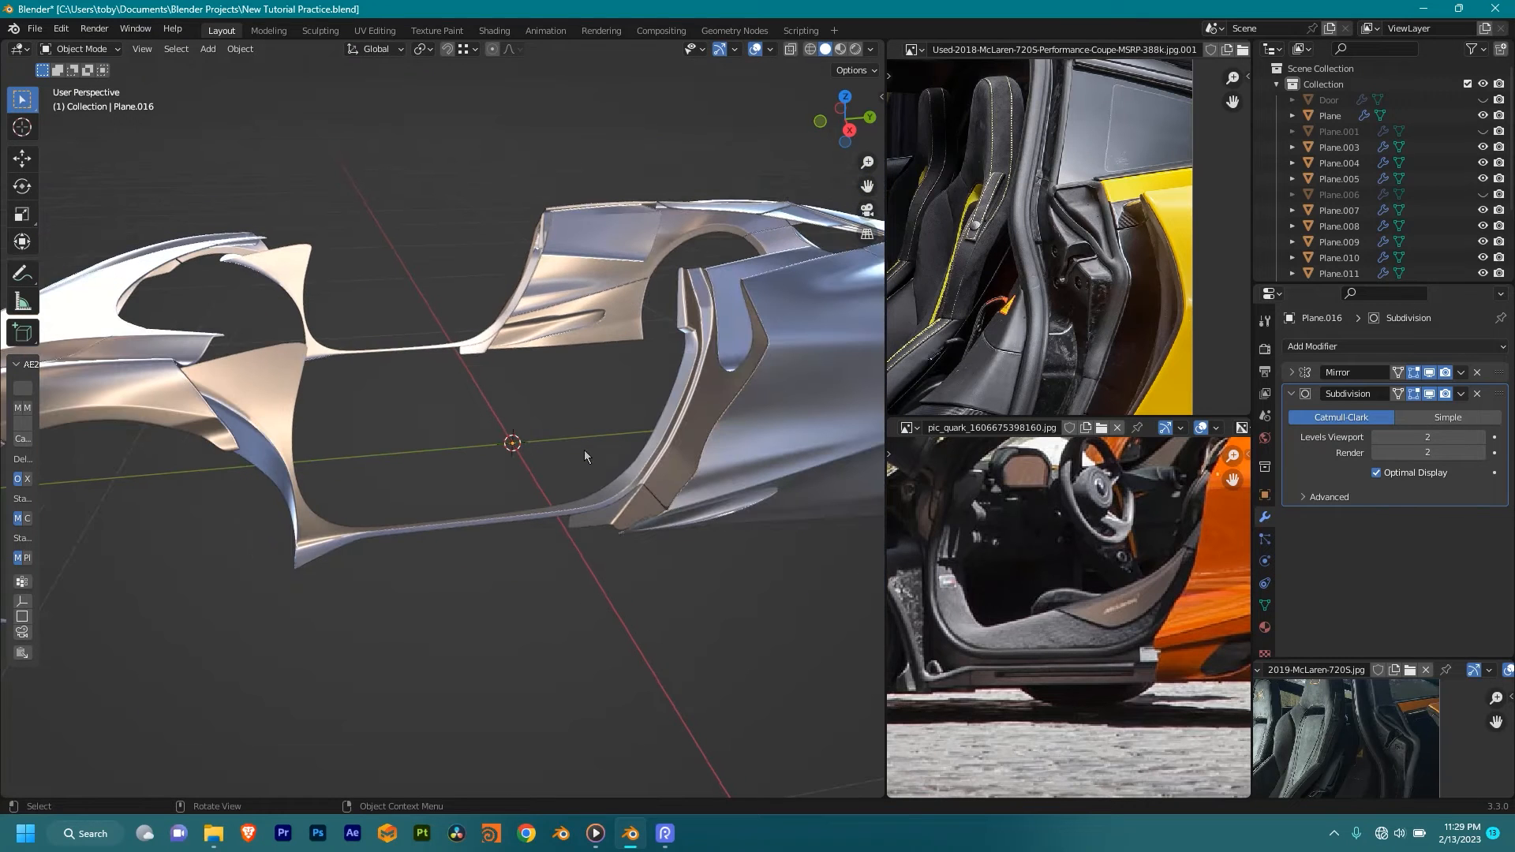
# Step: Open the recent file McLaren 720s Tutorial.blend without saving changes to the current file
pyautogui.click(34, 28)
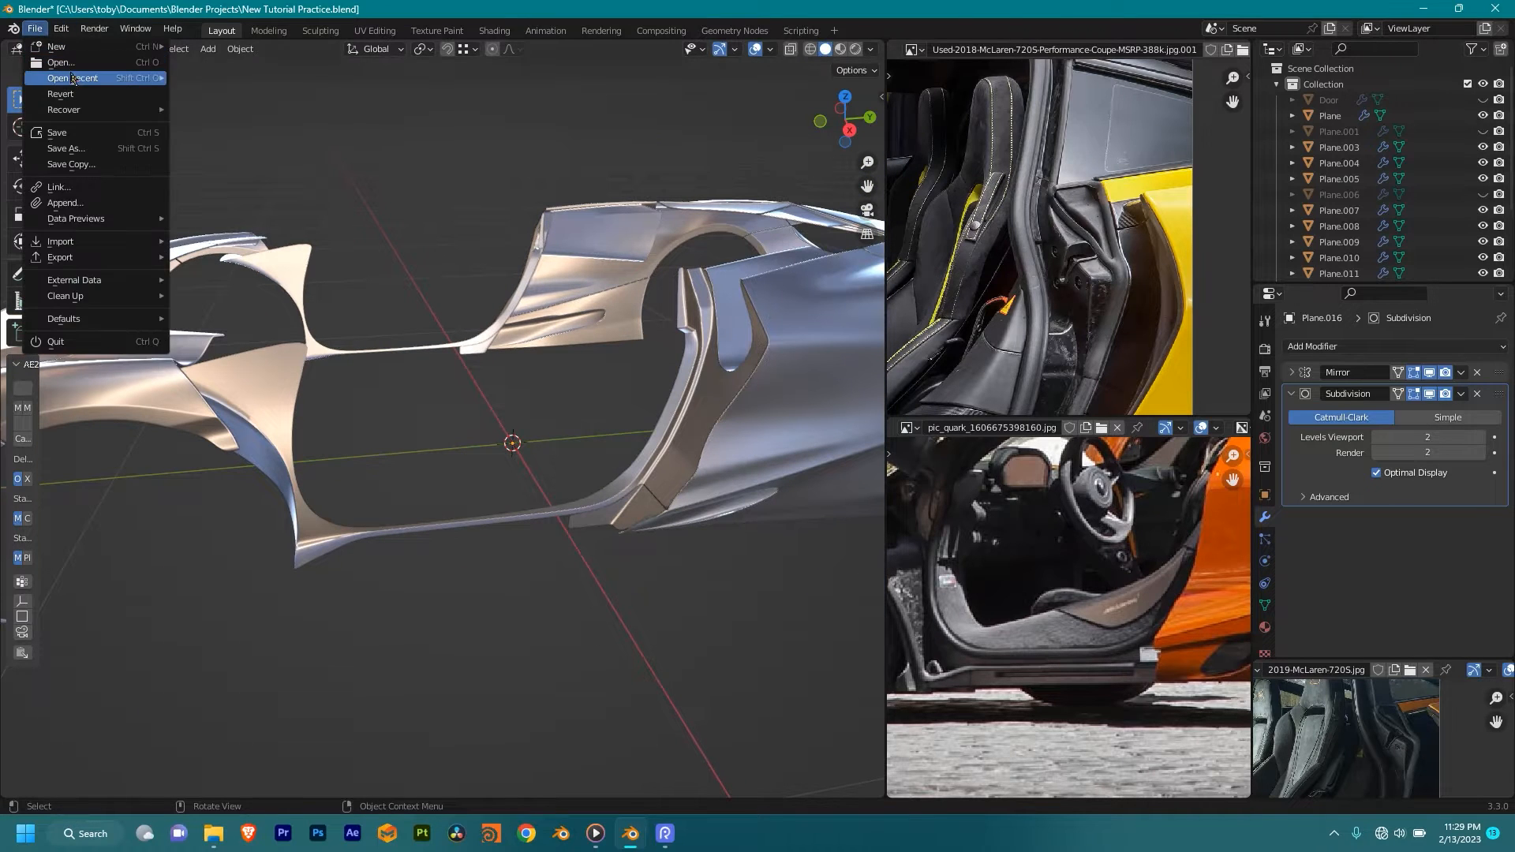
pyautogui.moveTo(160, 83)
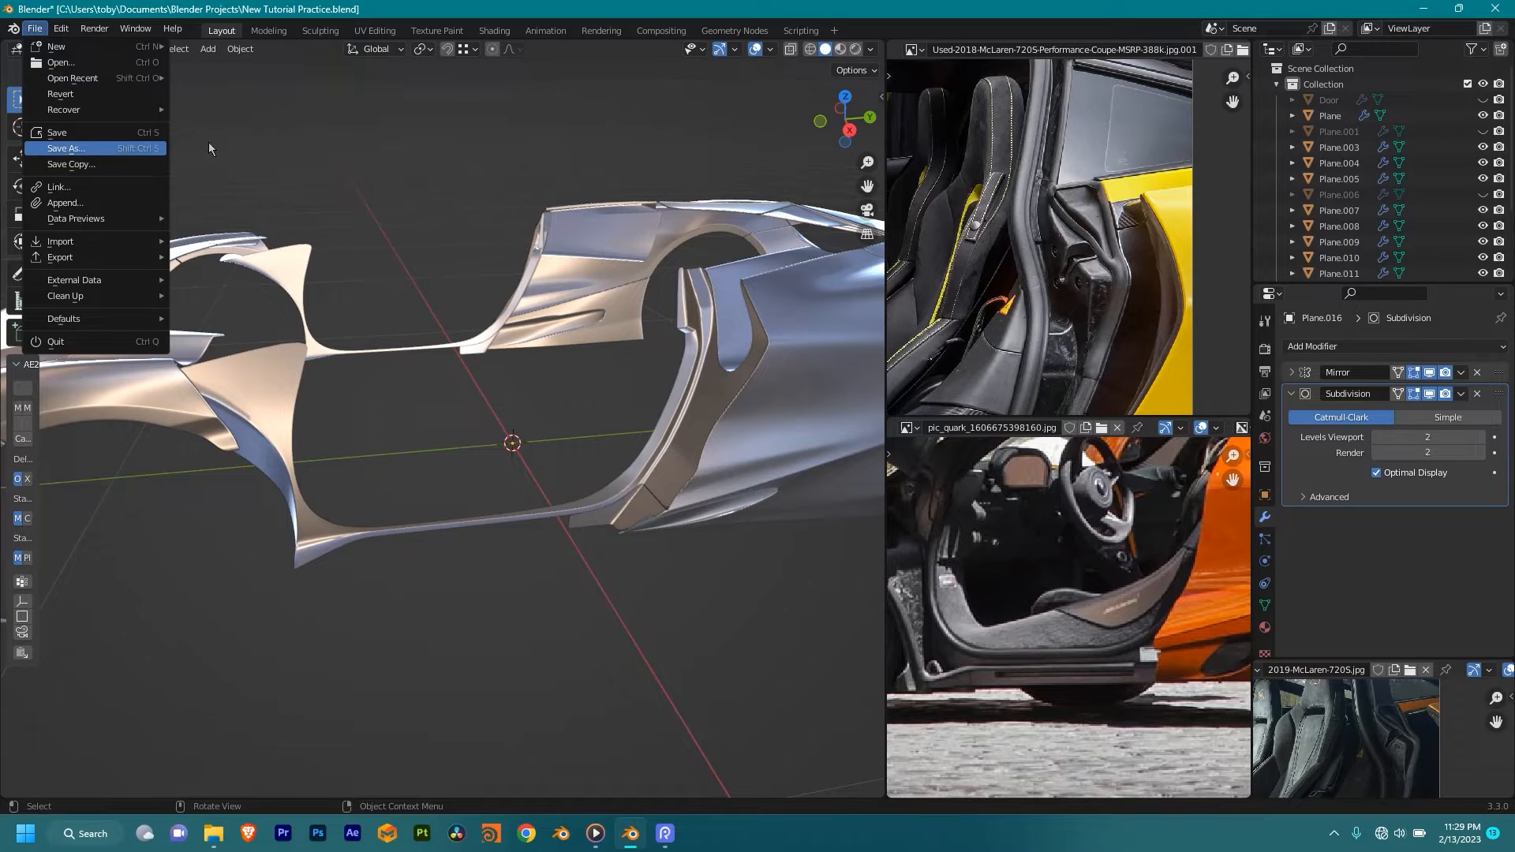
pyautogui.moveTo(102, 37)
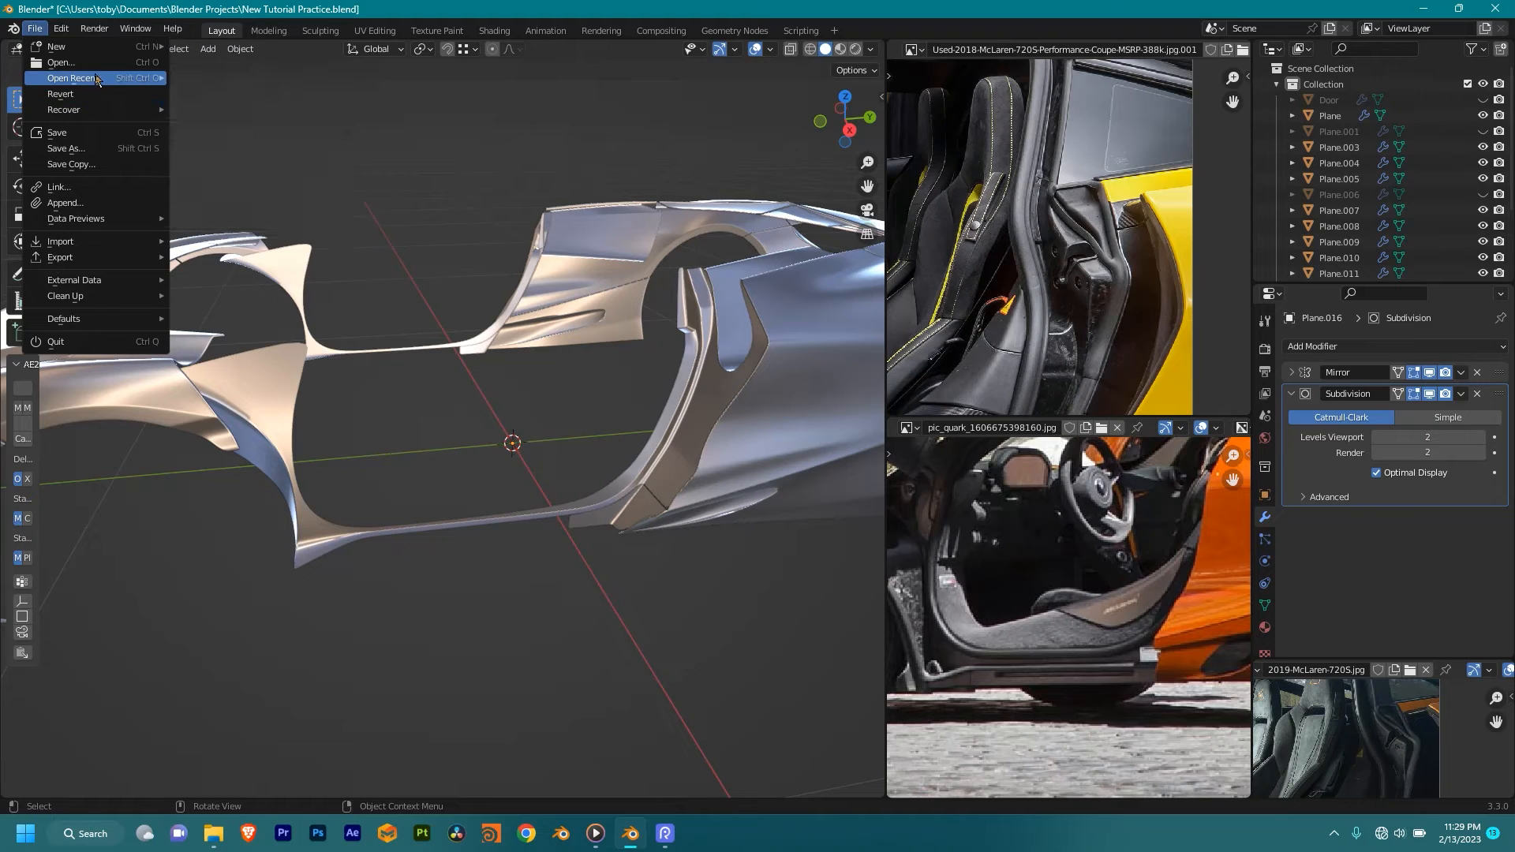
pyautogui.moveTo(100, 79)
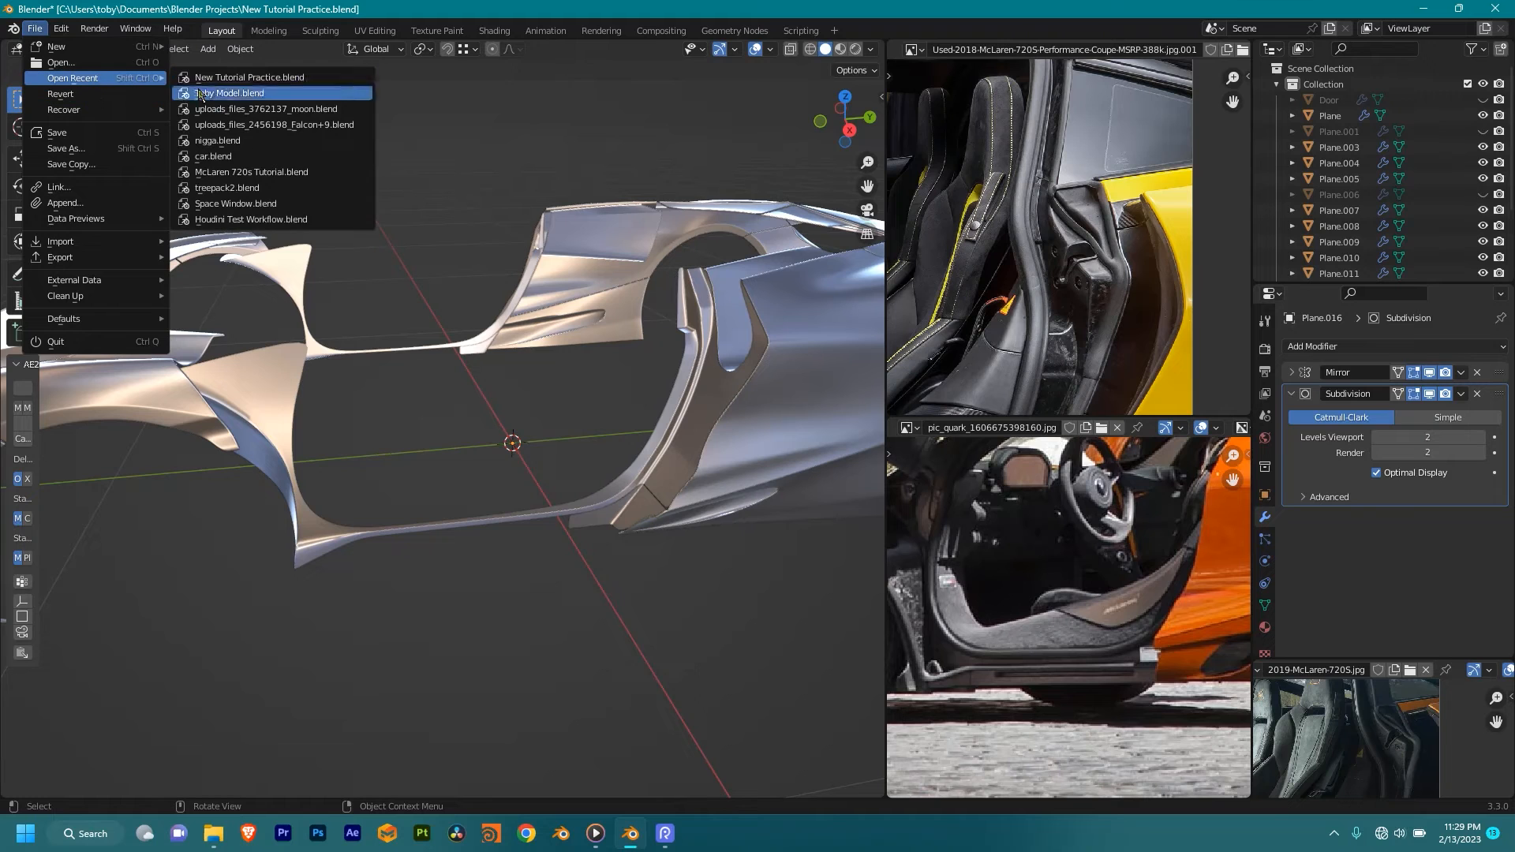
pyautogui.click(232, 173)
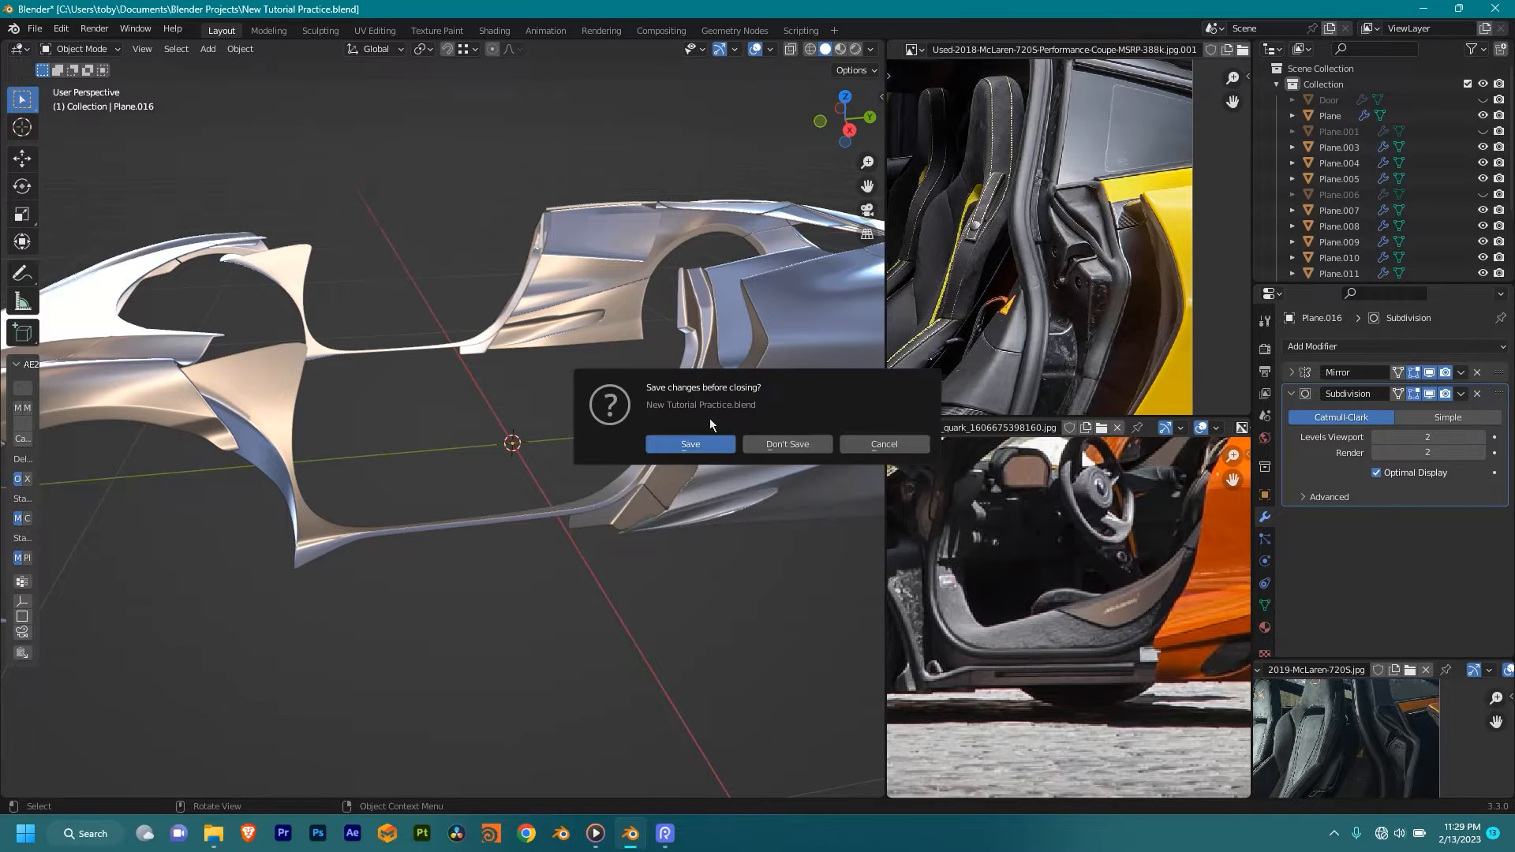
pyautogui.click(781, 445)
# Step: Move the reference images Empty through Empty.004 into a new collection named "Backgroun Images"
pyautogui.click(625, 482)
pyautogui.moveTo(625, 482); pyautogui.dragTo(556, 439, button='middle')
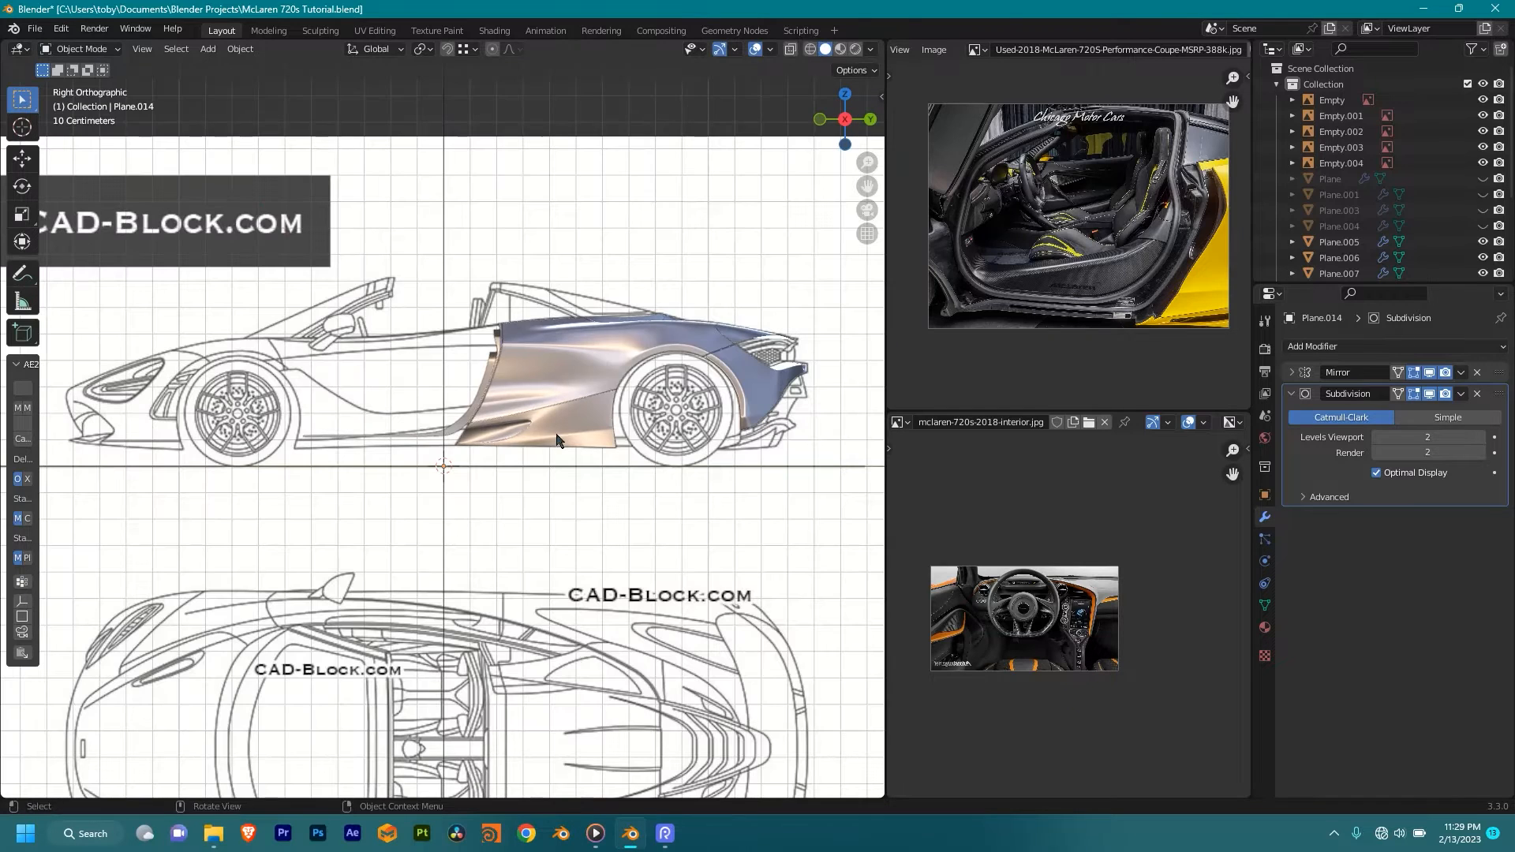
pyautogui.click(456, 192)
pyautogui.scroll(-5, 464, 197)
pyautogui.moveTo(503, 290); pyautogui.dragTo(521, 338, button='middle')
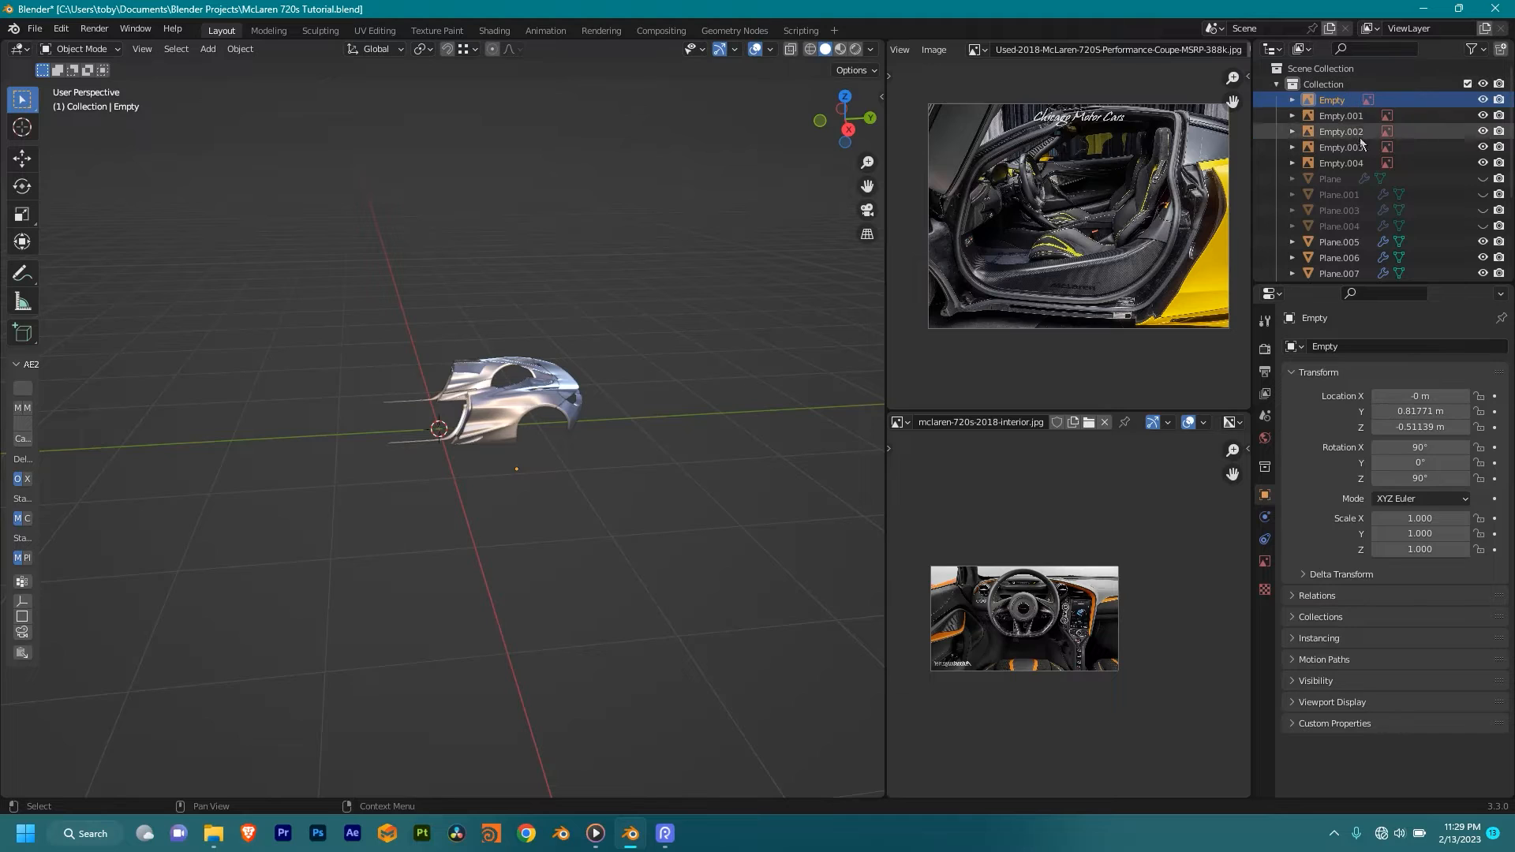
pyautogui.keyDown('shift'); pyautogui.click(1362, 166); pyautogui.keyUp('shift')
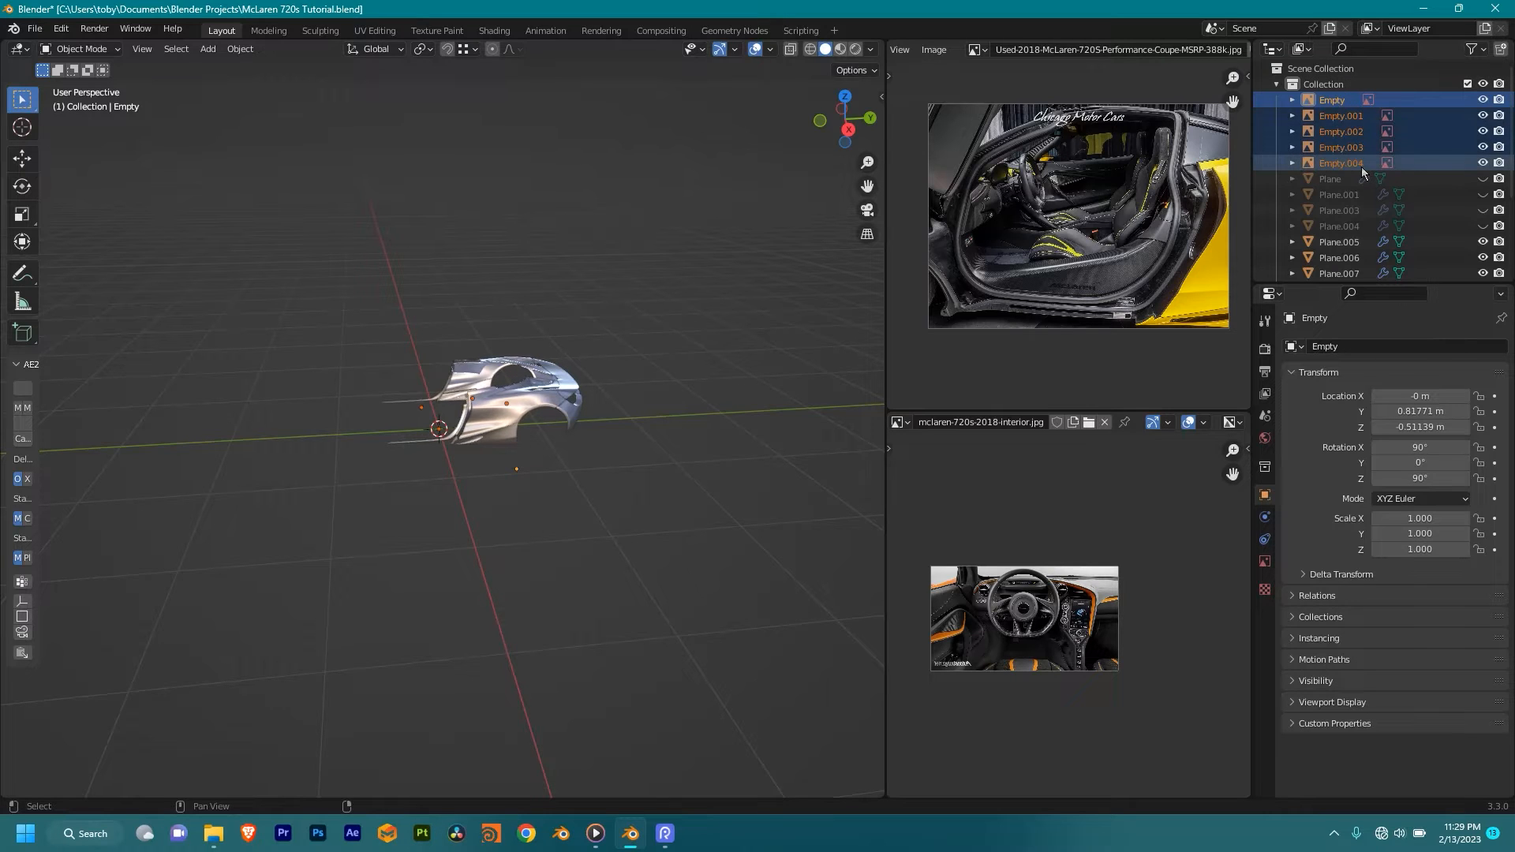
pyautogui.press('m')
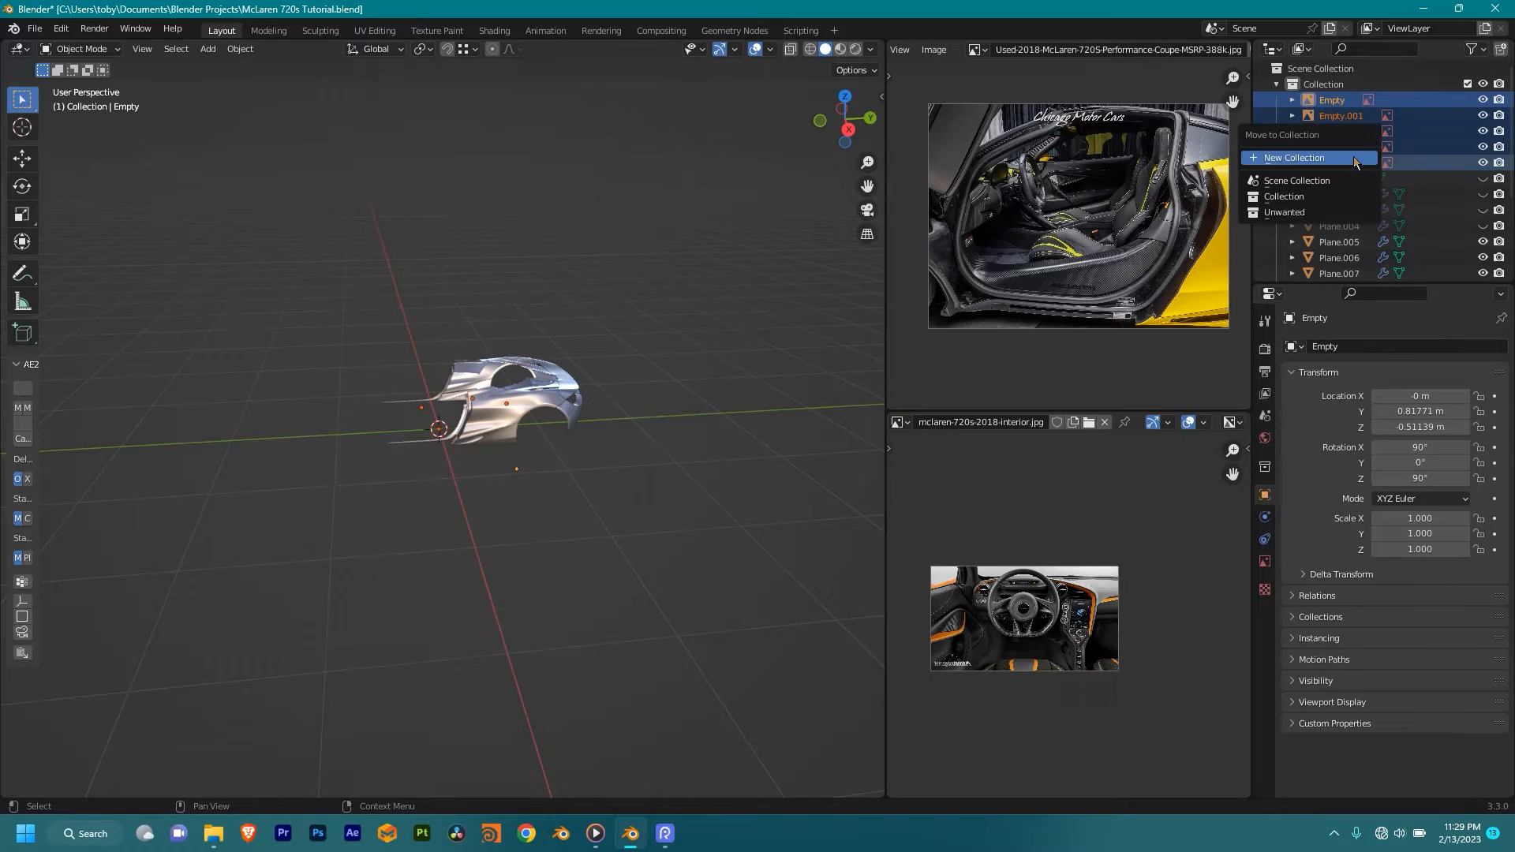
pyautogui.click(1305, 159)
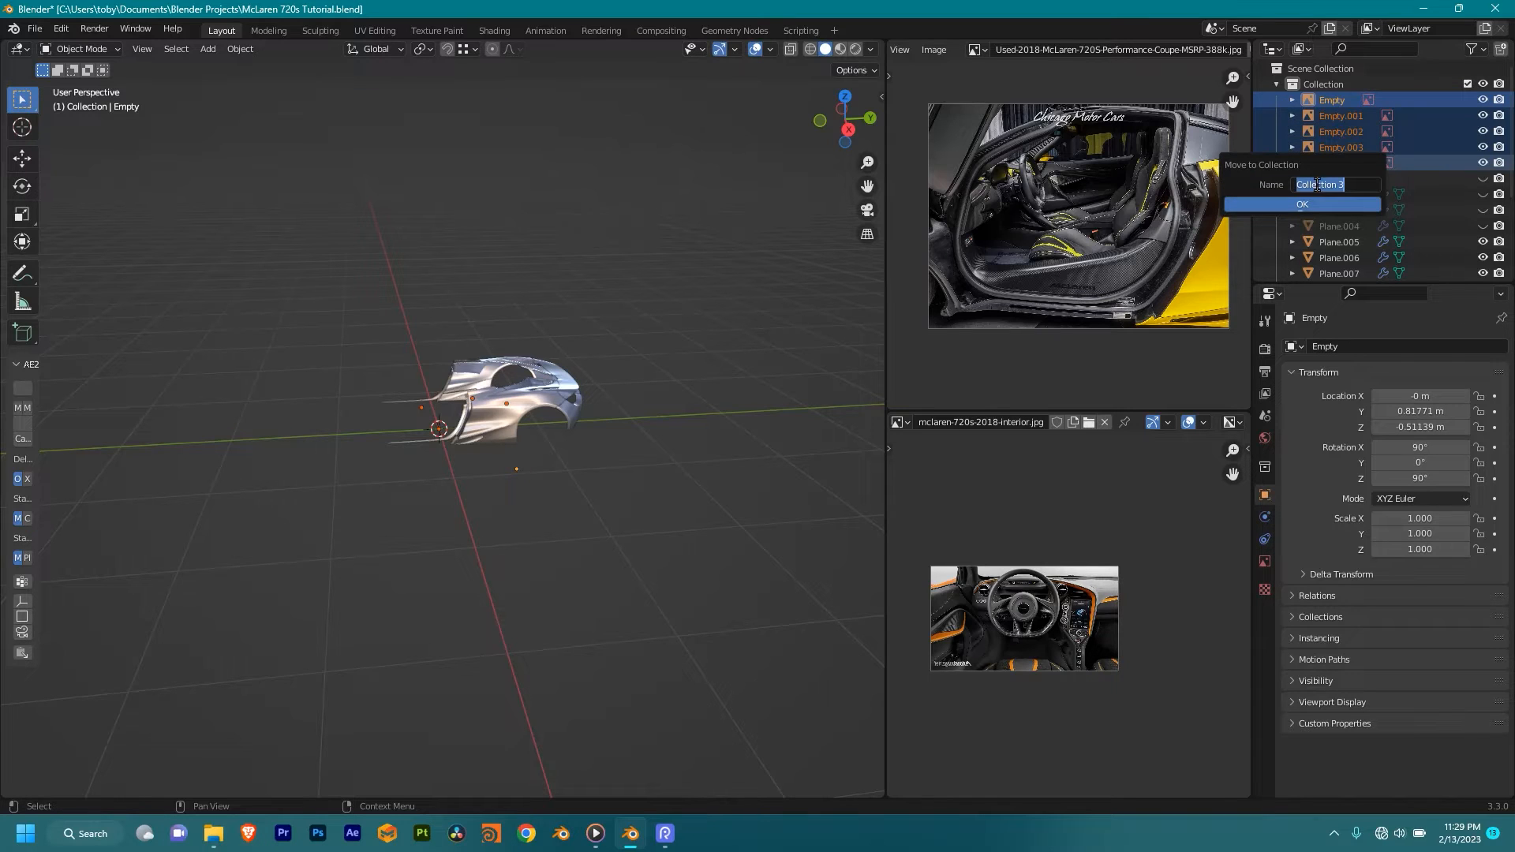
pyautogui.write('Backgroun Images')
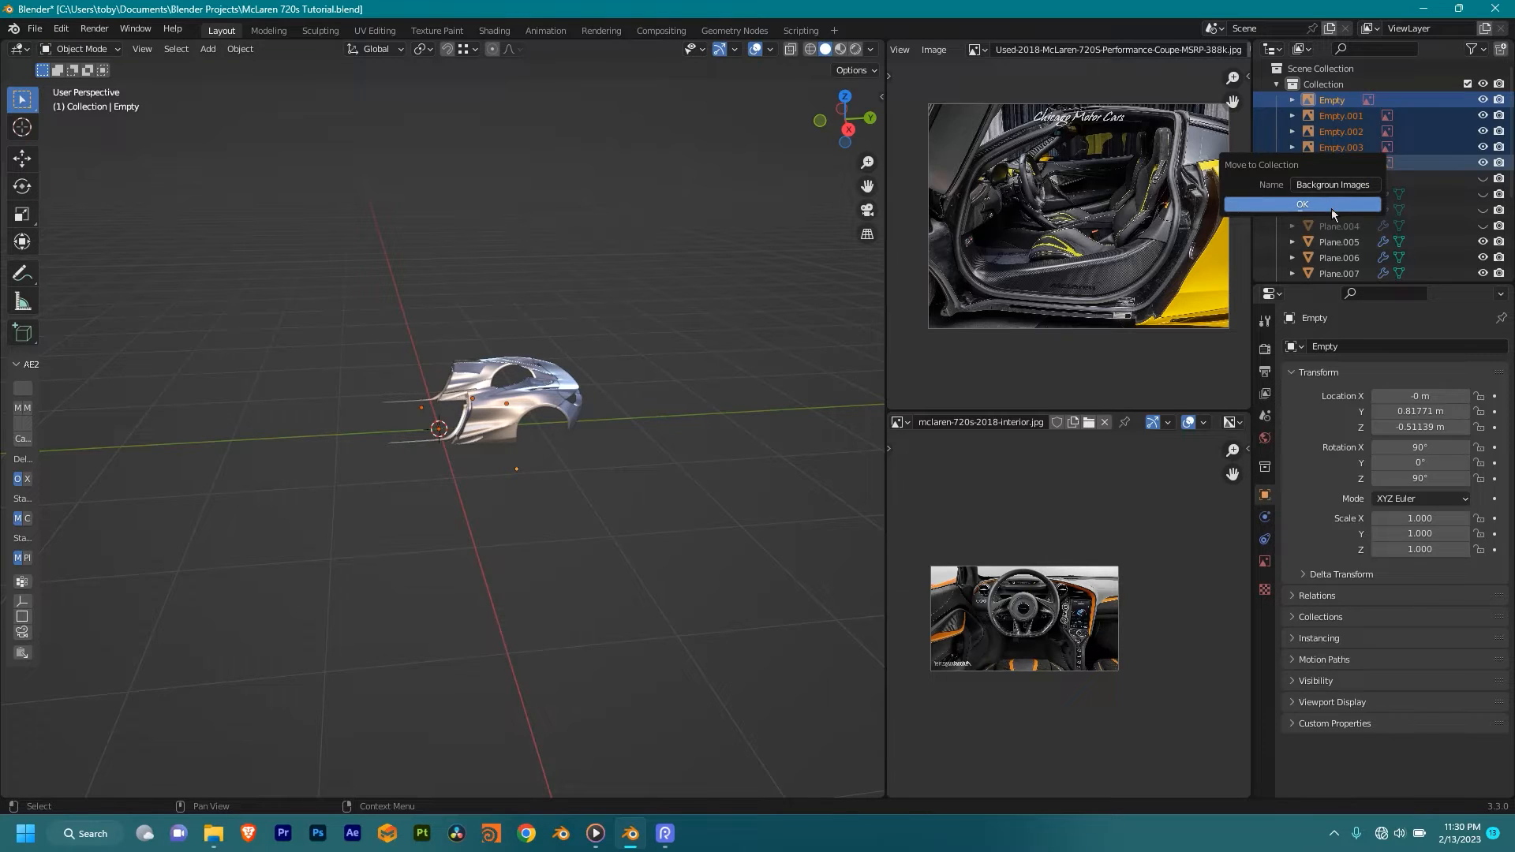
pyautogui.click(1332, 207)
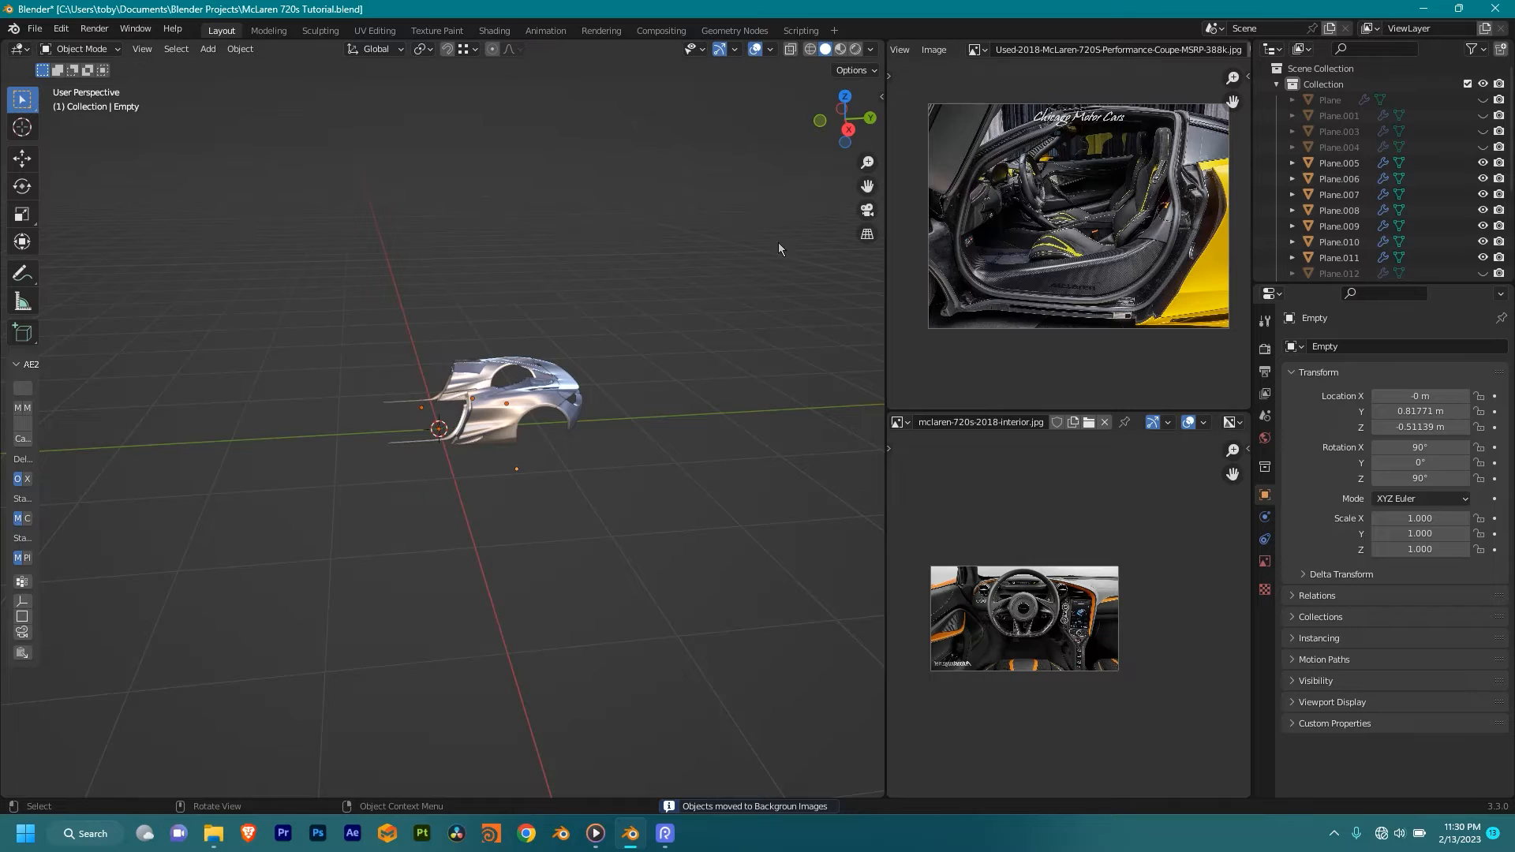
# Step: Unhide all body panels by excluding the main Collection from the view layer and including it again
pyautogui.press('KP_3')
pyautogui.scroll(5, 575, 371)
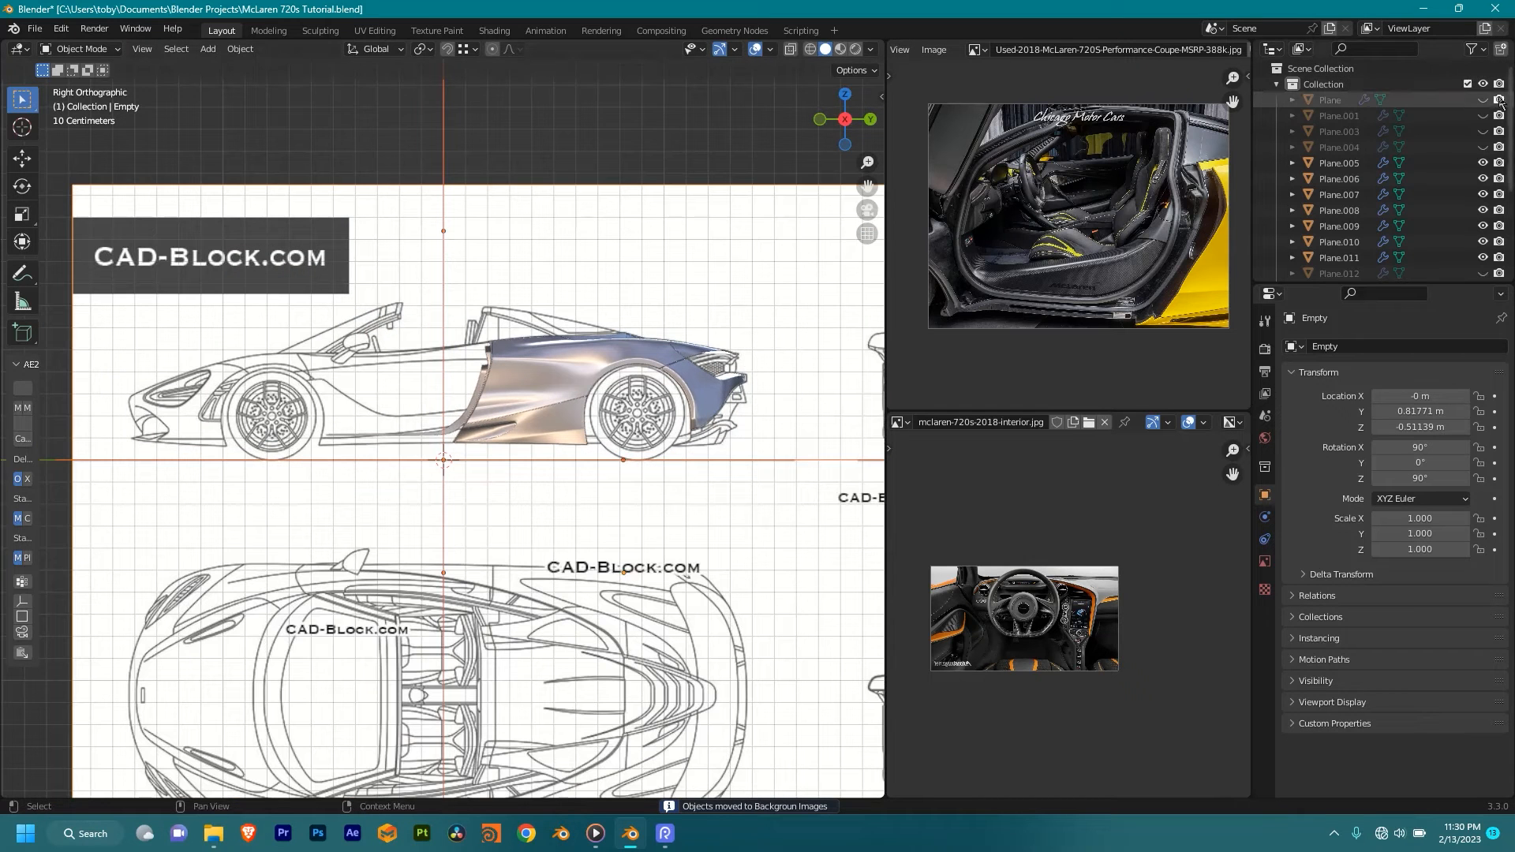
pyautogui.click(1468, 84)
pyautogui.click(1467, 84)
pyautogui.click(1468, 84)
pyautogui.click(1467, 84)
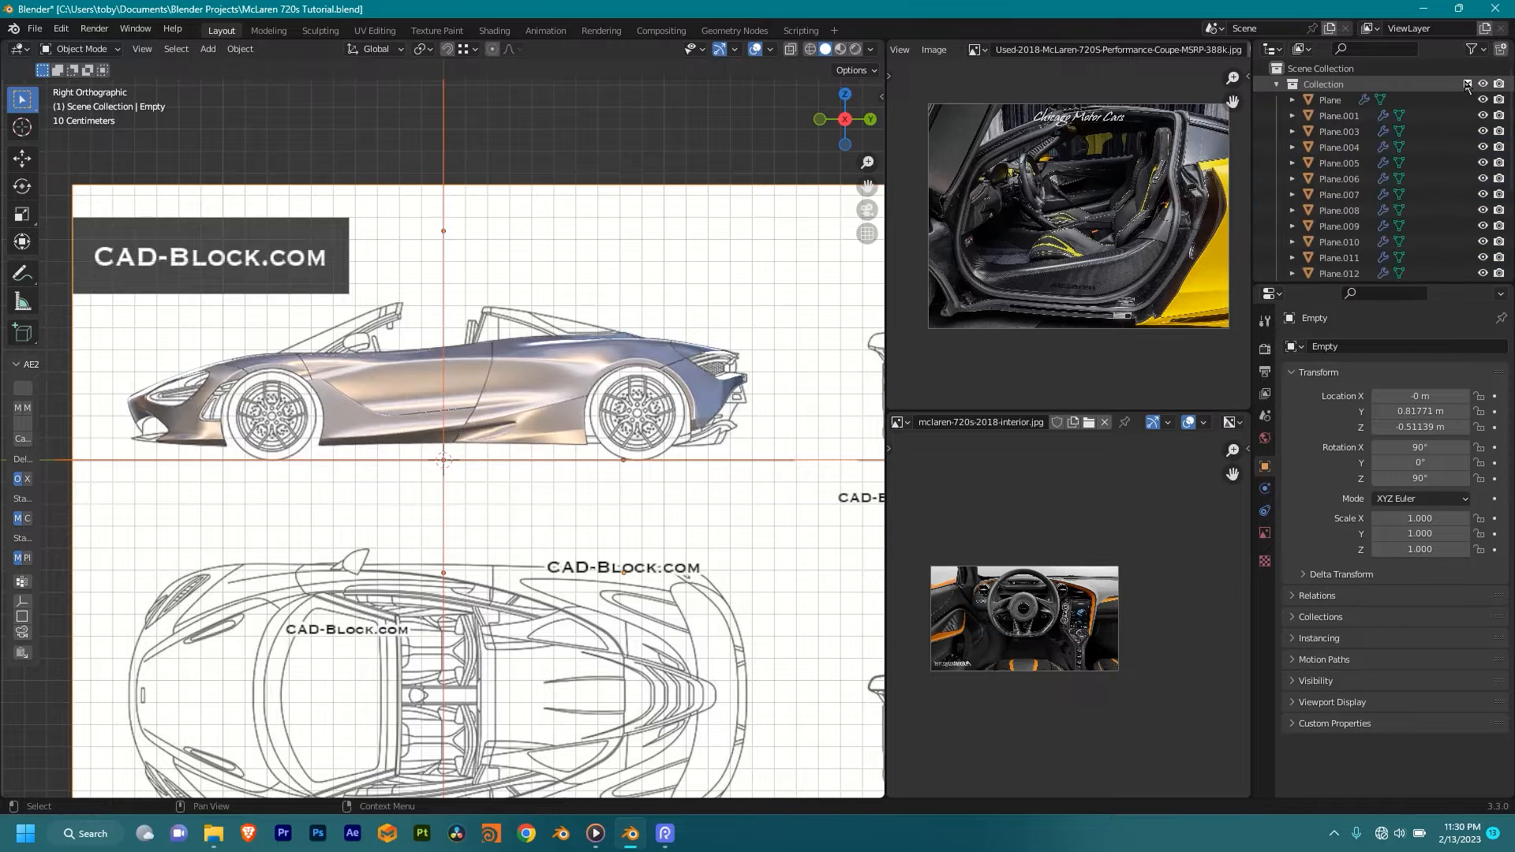
# Step: Collapse the main Collection and exclude the Backgroun Images collection from the view layer
pyautogui.click(1277, 85)
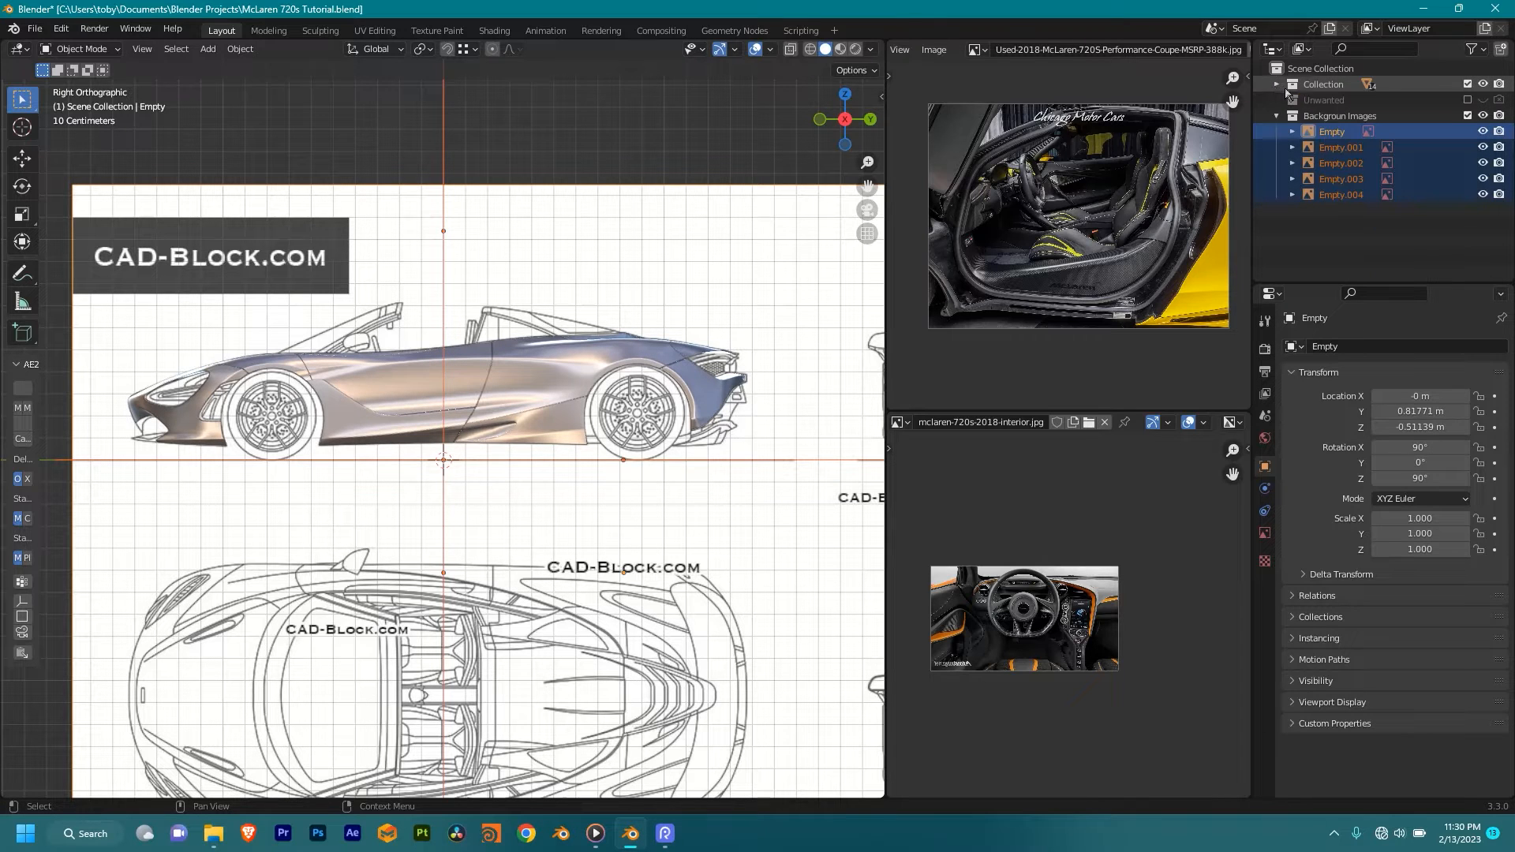
pyautogui.click(1468, 116)
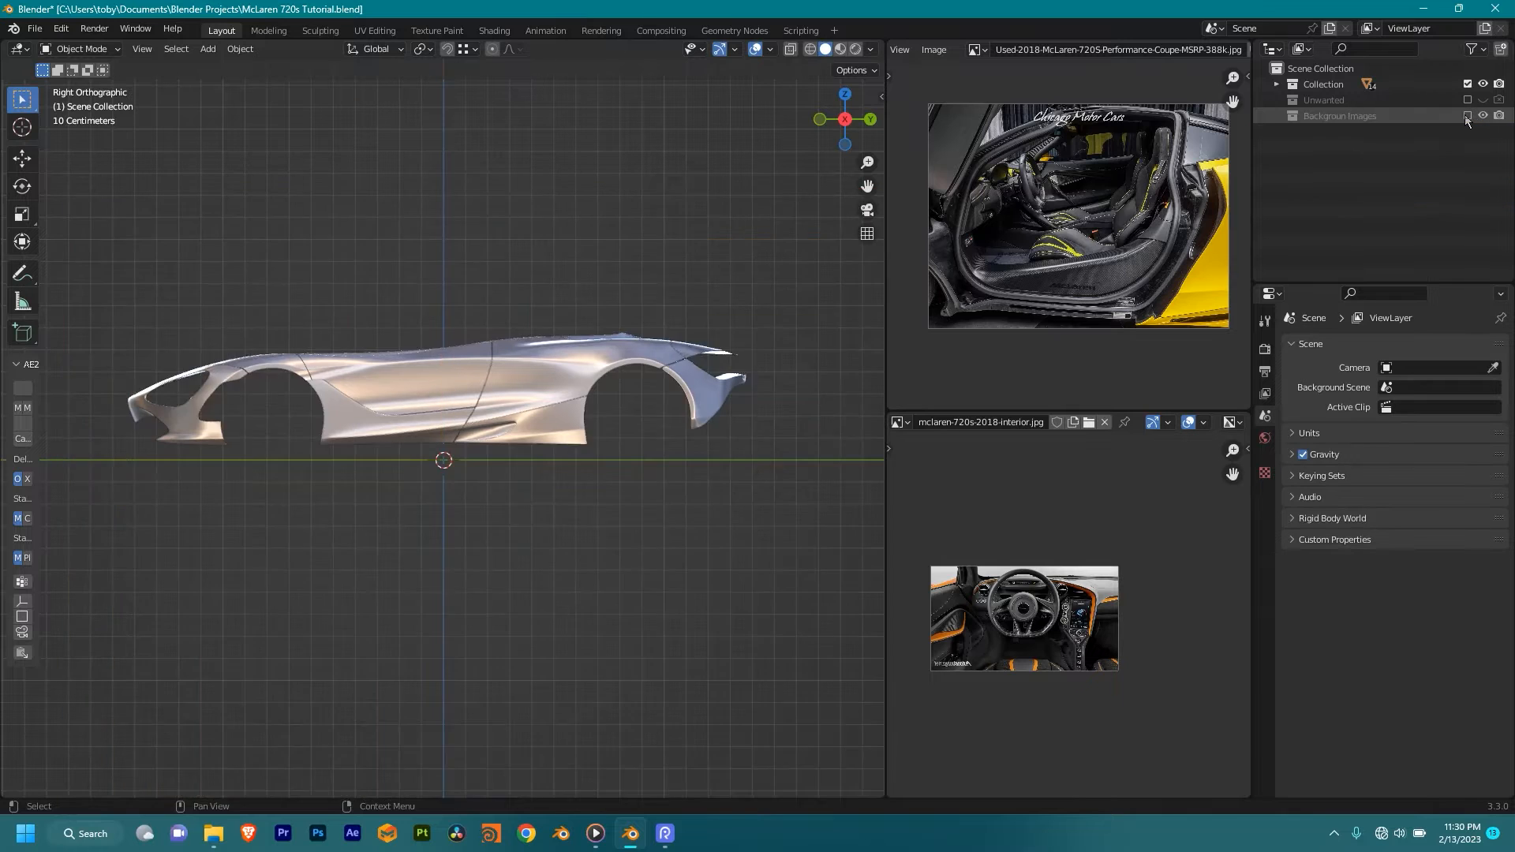
pyautogui.click(1468, 116)
pyautogui.click(1468, 116)
# Step: Select the car's door panel, Plane.012, and rename it "Door"
pyautogui.moveTo(660, 390); pyautogui.dragTo(646, 450, button='middle')
pyautogui.scroll(4, 673, 428)
pyautogui.click(509, 436)
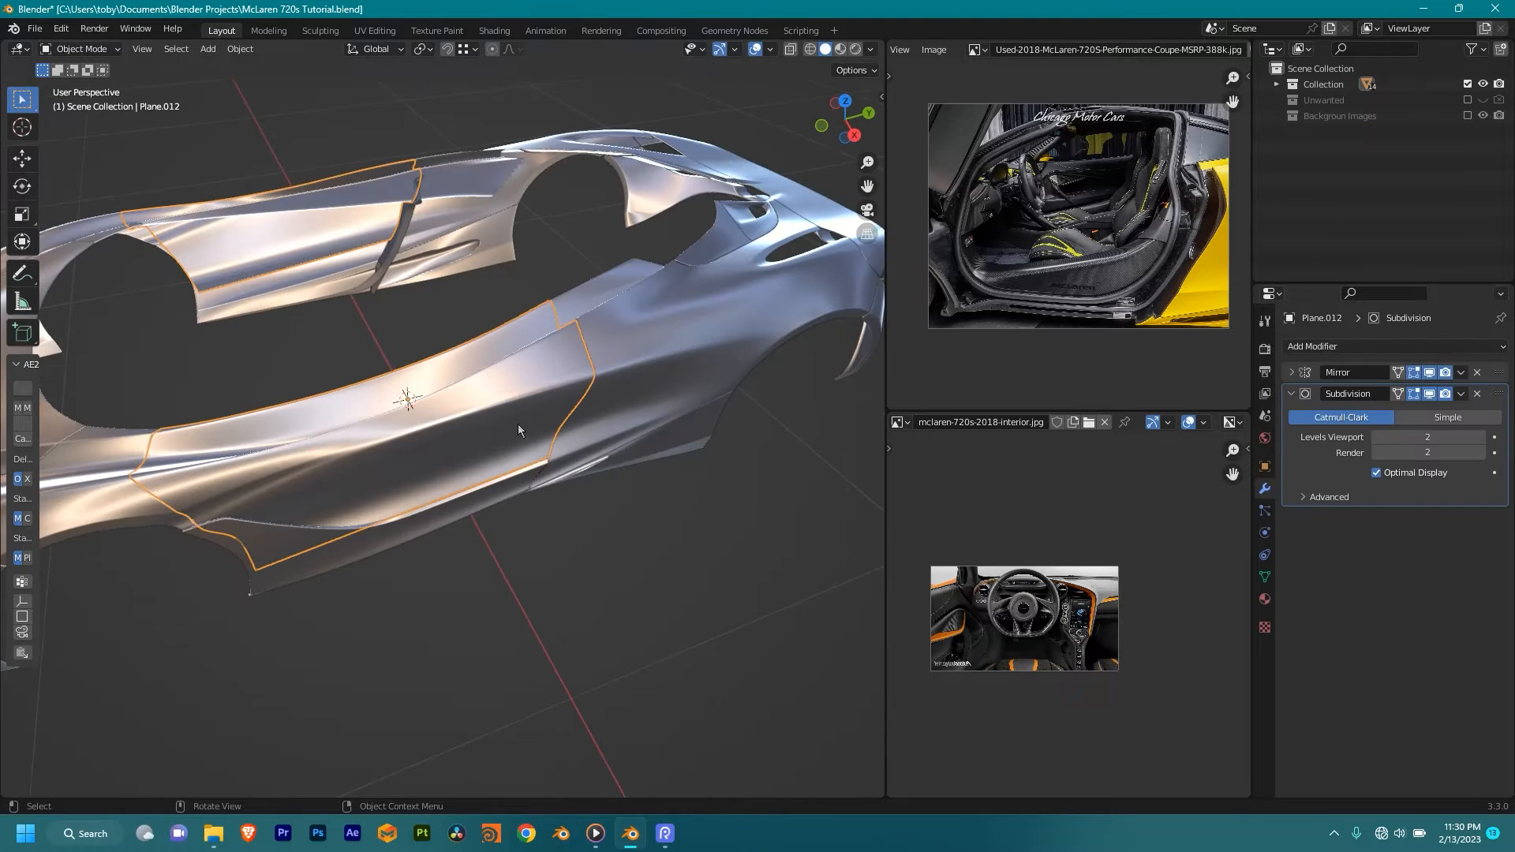
pyautogui.click(1277, 83)
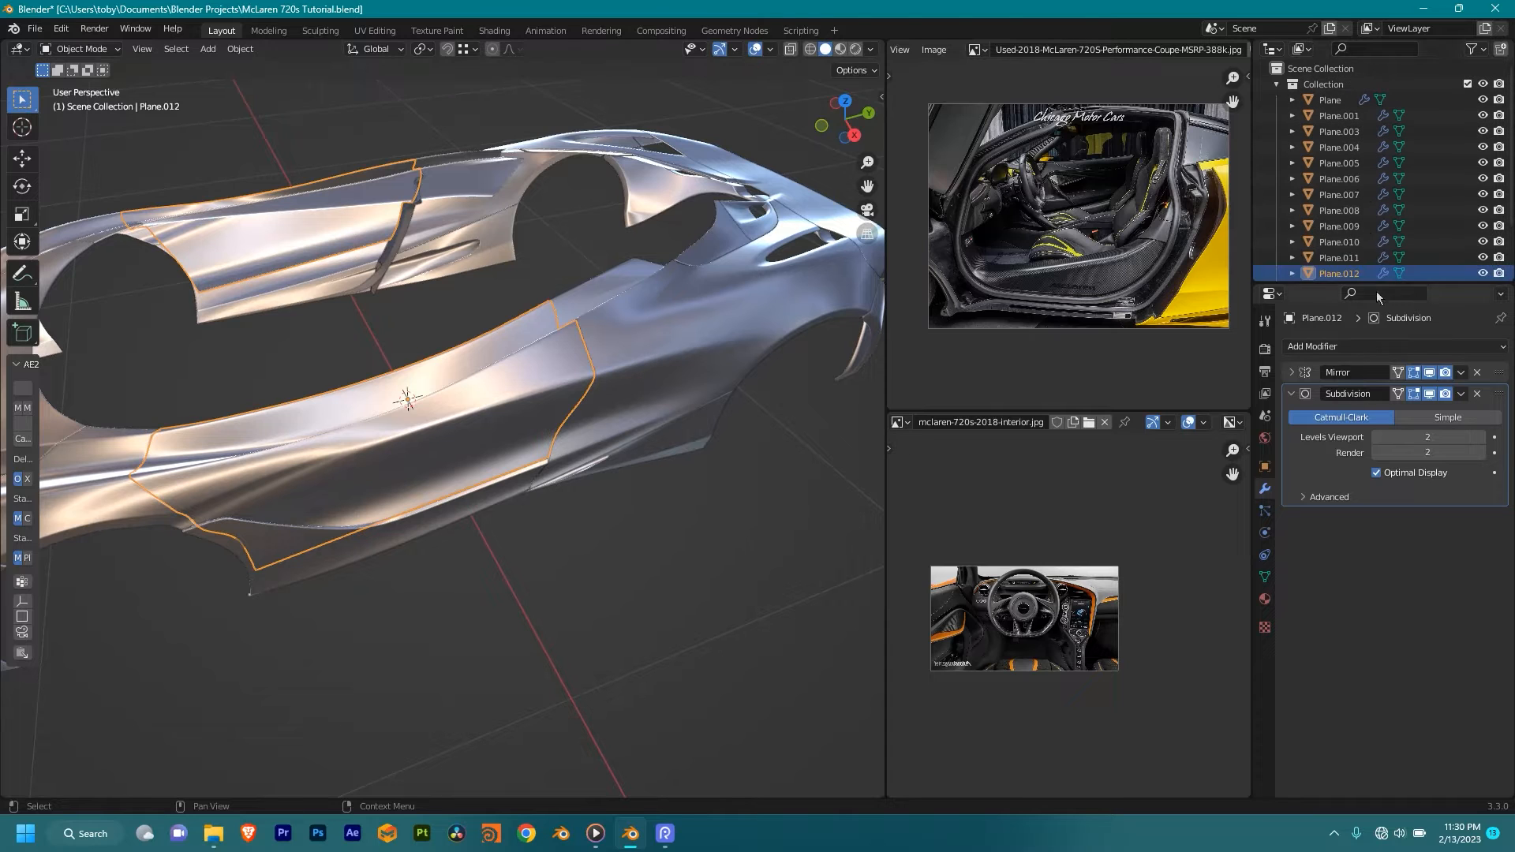
pyautogui.scroll(-3, 1356, 226)
pyautogui.doubleClick(1337, 211)
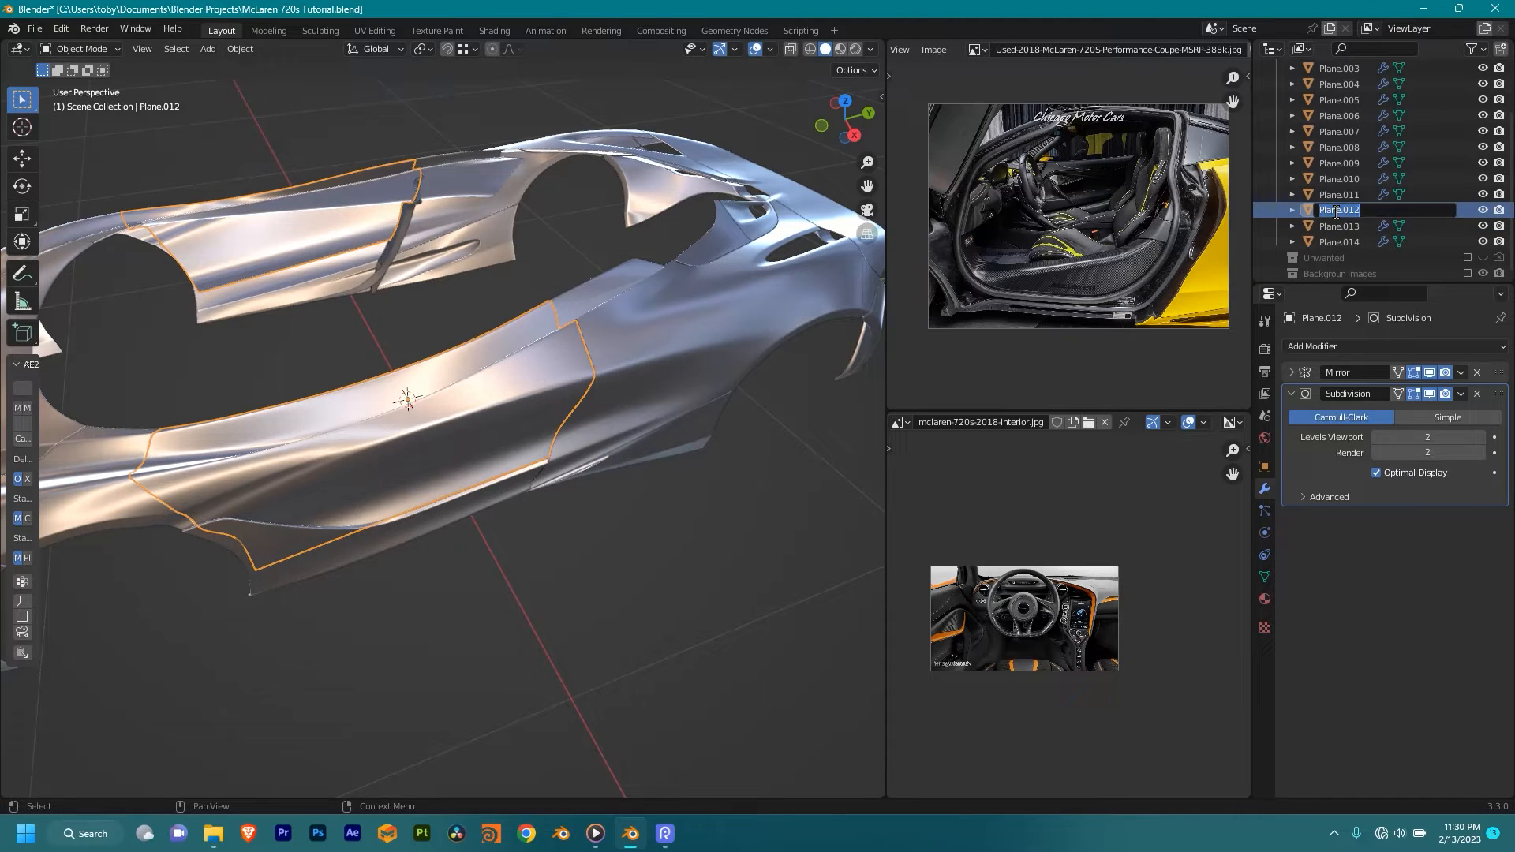
pyautogui.write('Cca')
pyautogui.write('D')
pyautogui.write('oor')
pyautogui.press('Return')
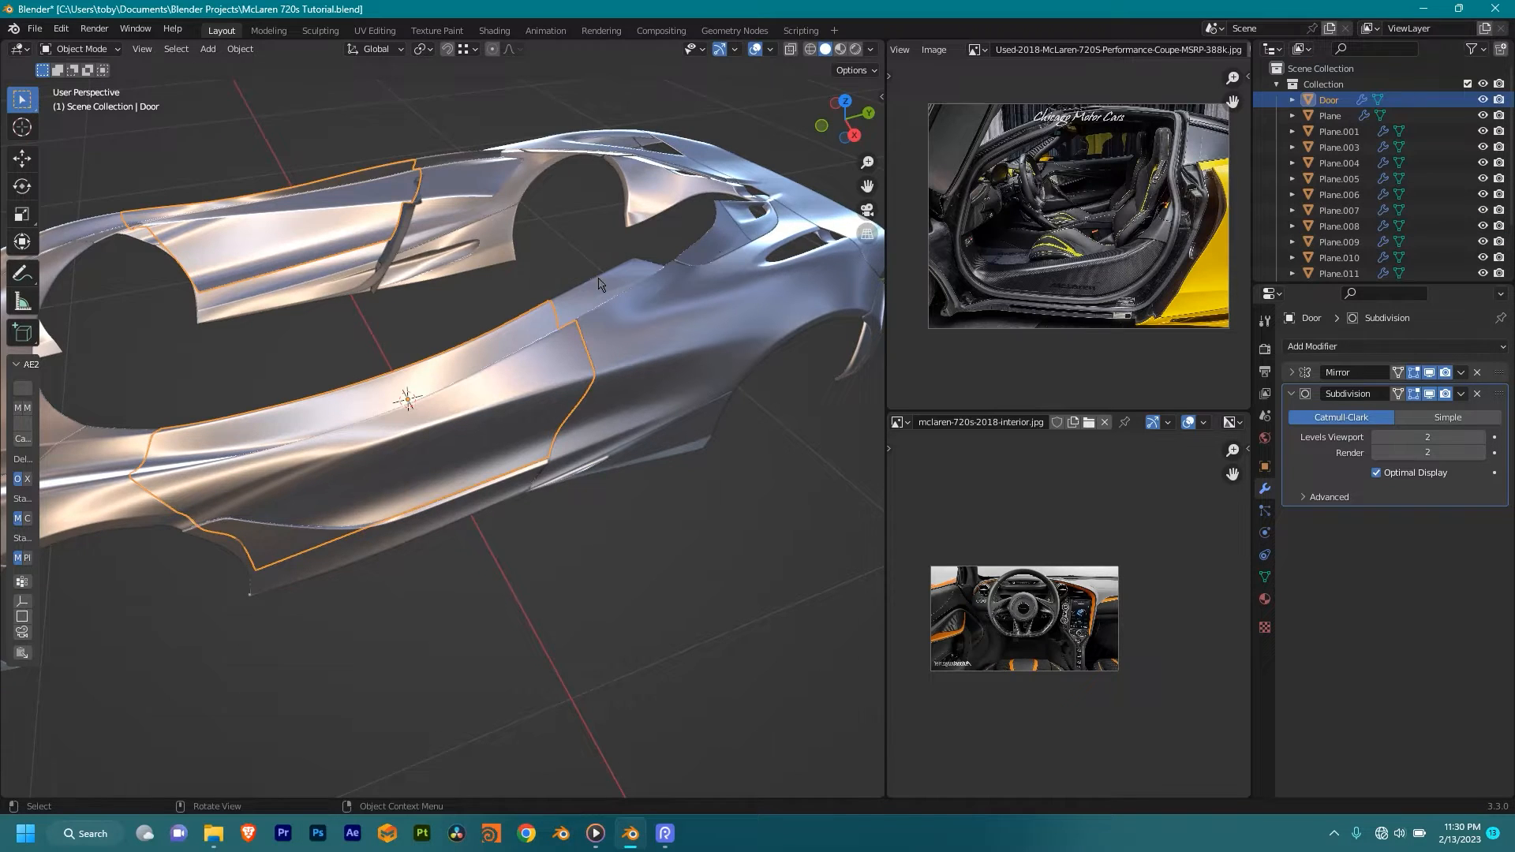
# Step: Hide the Door and the side skirt panel below it to expose the inner door frame
pyautogui.scroll(1, 582, 395)
pyautogui.keyDown('shift'); pyautogui.moveTo(533, 426); pyautogui.dragTo(632, 433, button='middle'); pyautogui.keyUp('shift')
pyautogui.press('h')
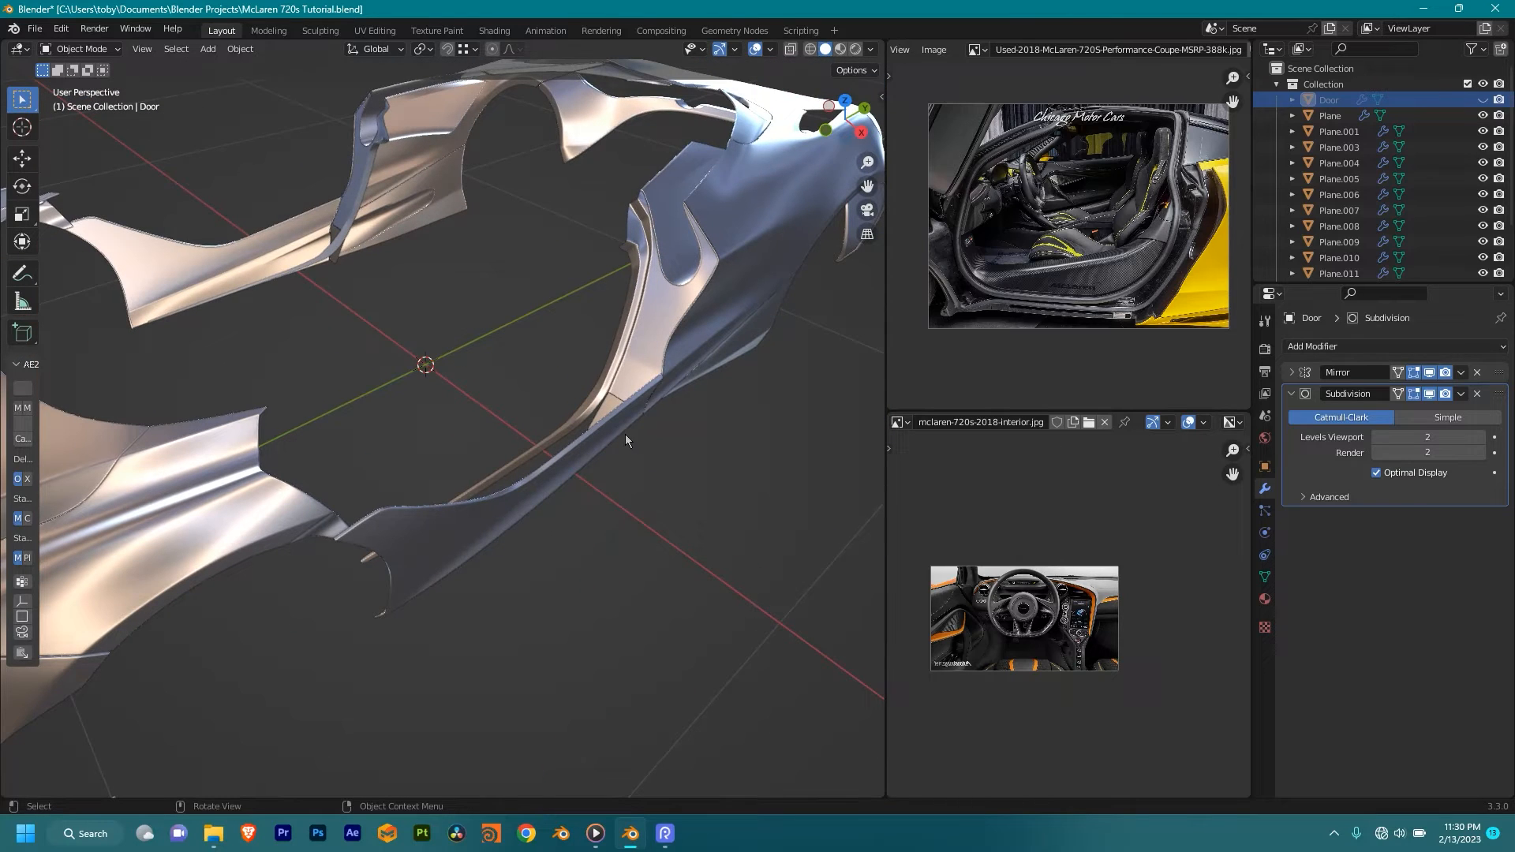
pyautogui.scroll(2, 619, 505)
pyautogui.moveTo(613, 519); pyautogui.dragTo(664, 450, button='middle')
pyautogui.click(571, 517)
pyautogui.press('h')
# Step: Add a loop cut across the straight sill strip of the inner door frame, slid toward the rear curve, in Edit Mode
pyautogui.click(684, 426)
pyautogui.scroll(2, 623, 435)
pyautogui.click(584, 385)
pyautogui.moveTo(584, 384); pyautogui.dragTo(574, 448, button='middle')
pyautogui.press('Tab')
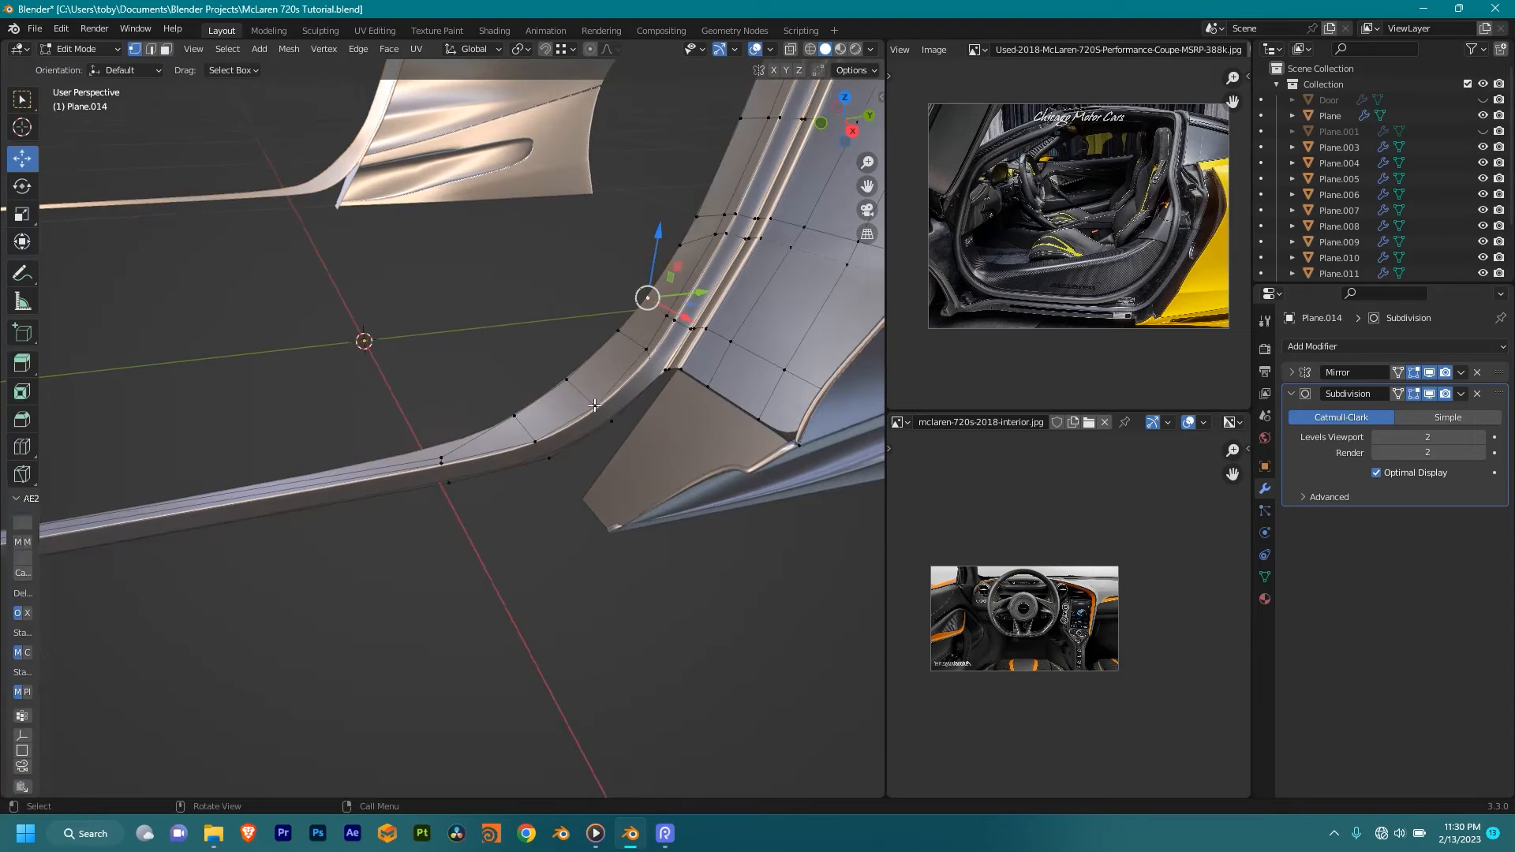
pyautogui.scroll(1, 574, 448)
pyautogui.press('KP_3')
pyautogui.keyDown('shift'); pyautogui.moveTo(454, 349); pyautogui.dragTo(592, 358, button='middle'); pyautogui.keyUp('shift')
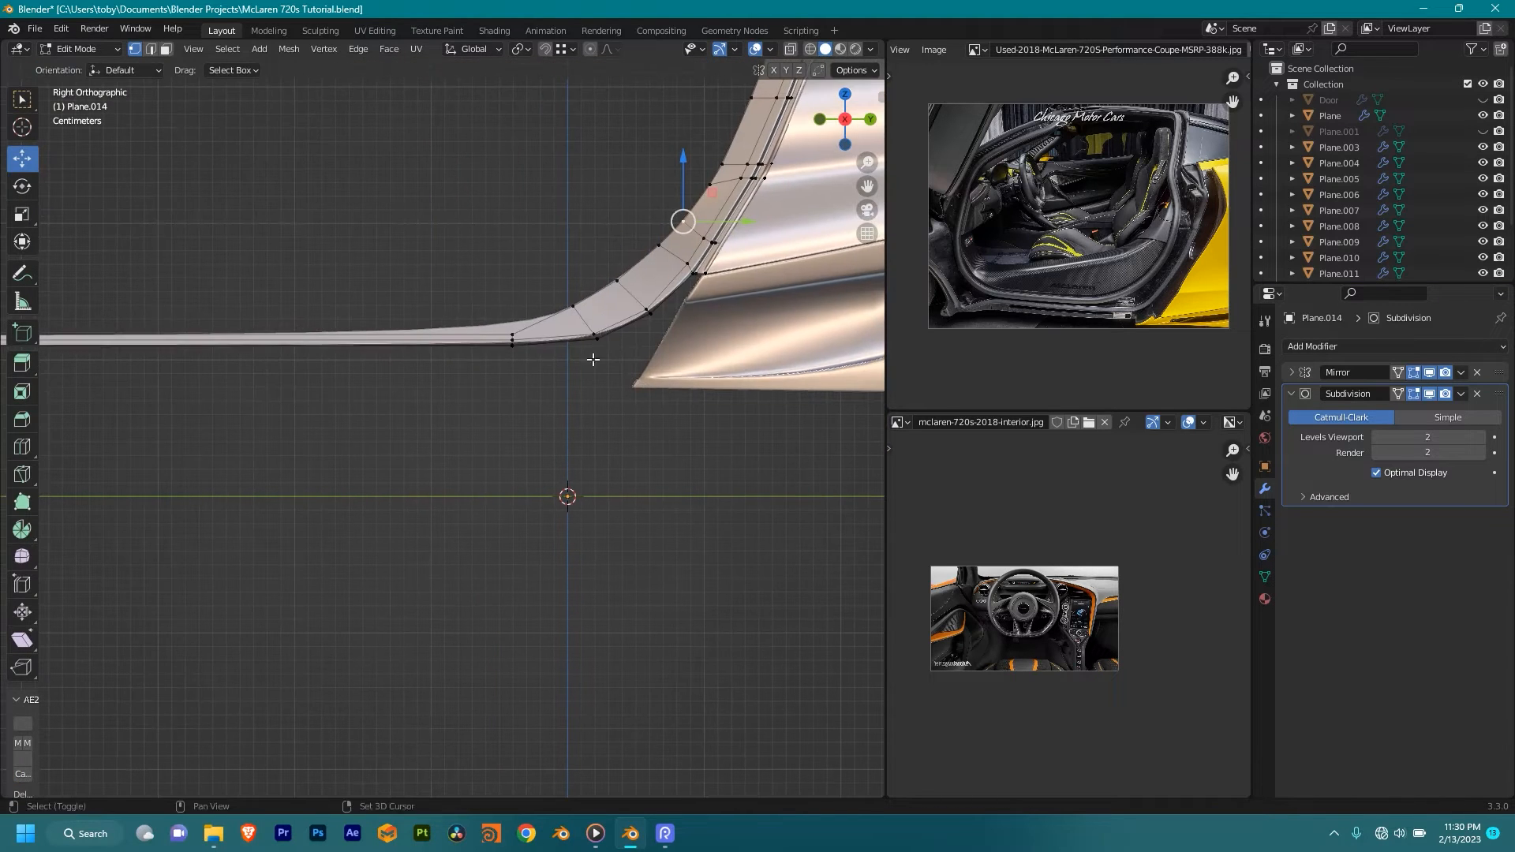
pyautogui.keyDown('shift'); pyautogui.moveTo(519, 325); pyautogui.dragTo(496, 368, button='middle'); pyautogui.keyUp('shift')
pyautogui.hotkey('ctrl', 'r')
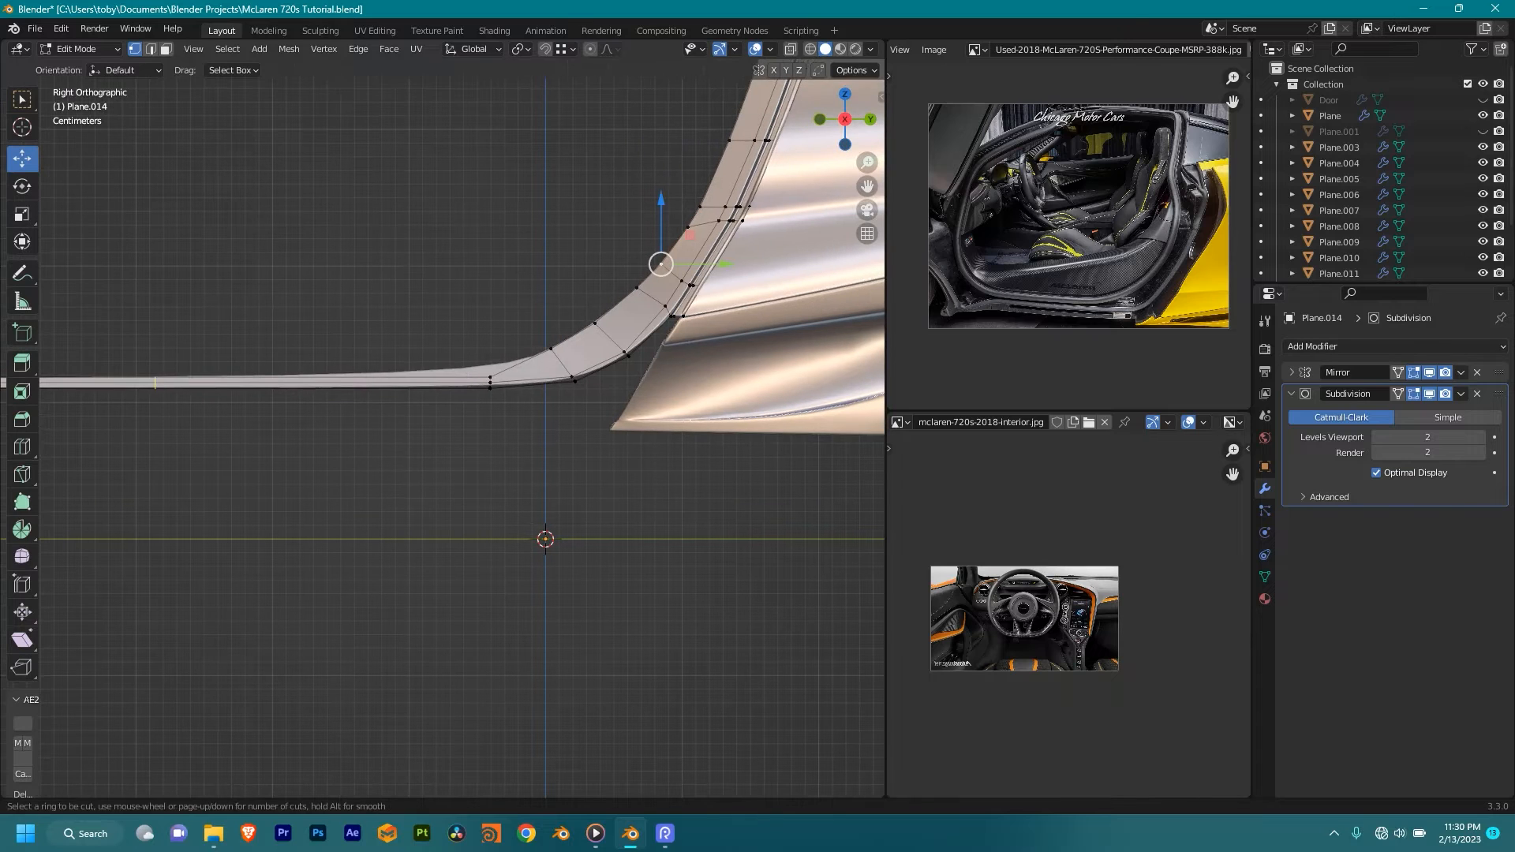
pyautogui.click(310, 380)
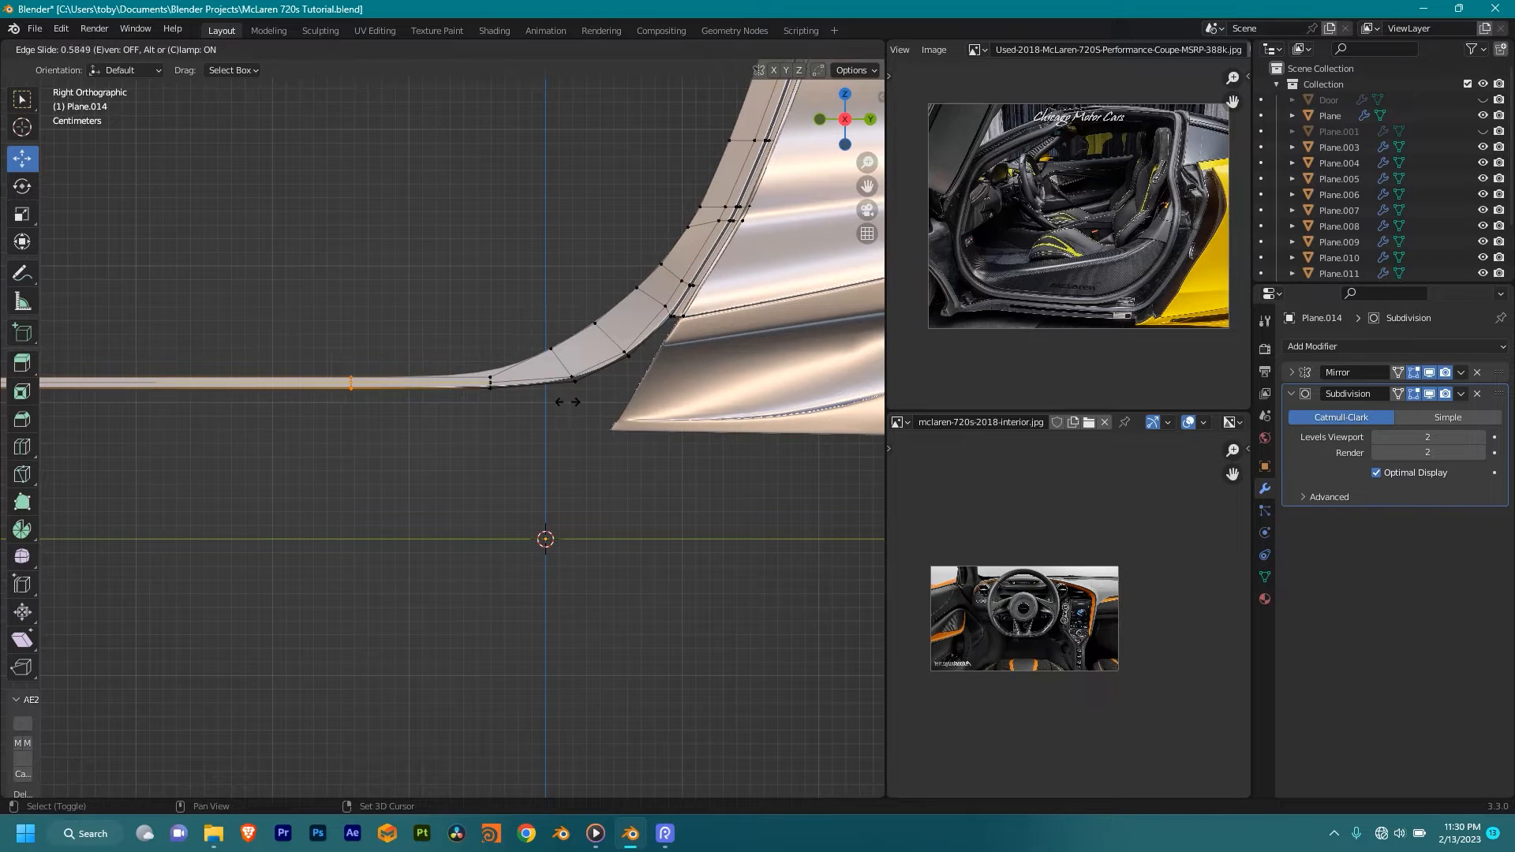
pyautogui.click(430, 433)
# Step: Adjust the height of the sill's upper-edge vertex where the rear curve begins, moving it along Z only, and check the smoothed shape
pyautogui.scroll(1, 539, 343)
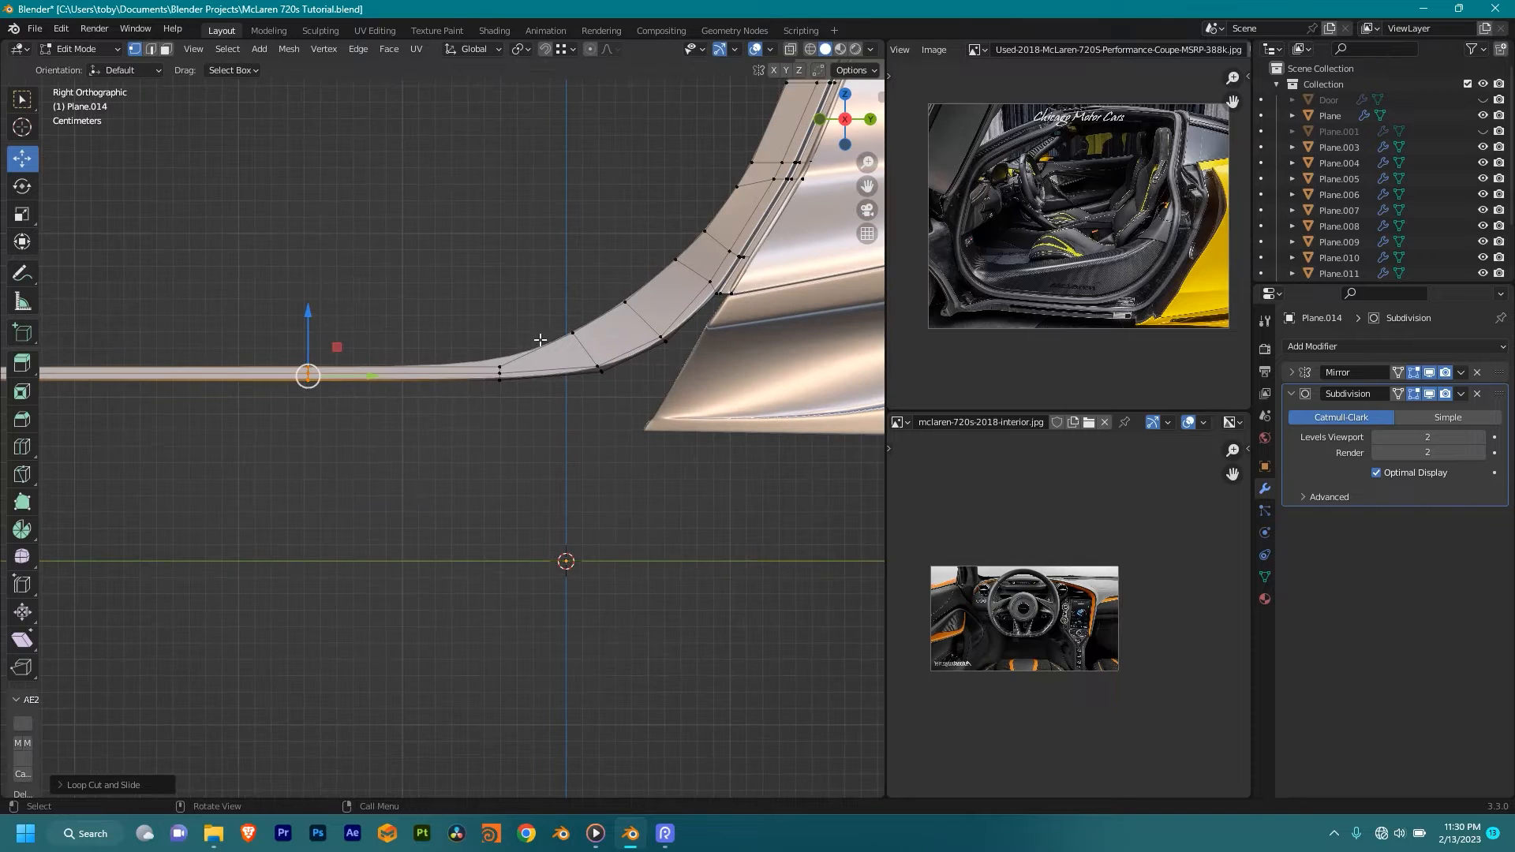
pyautogui.click(528, 345)
pyautogui.press('g')
pyautogui.press('z')
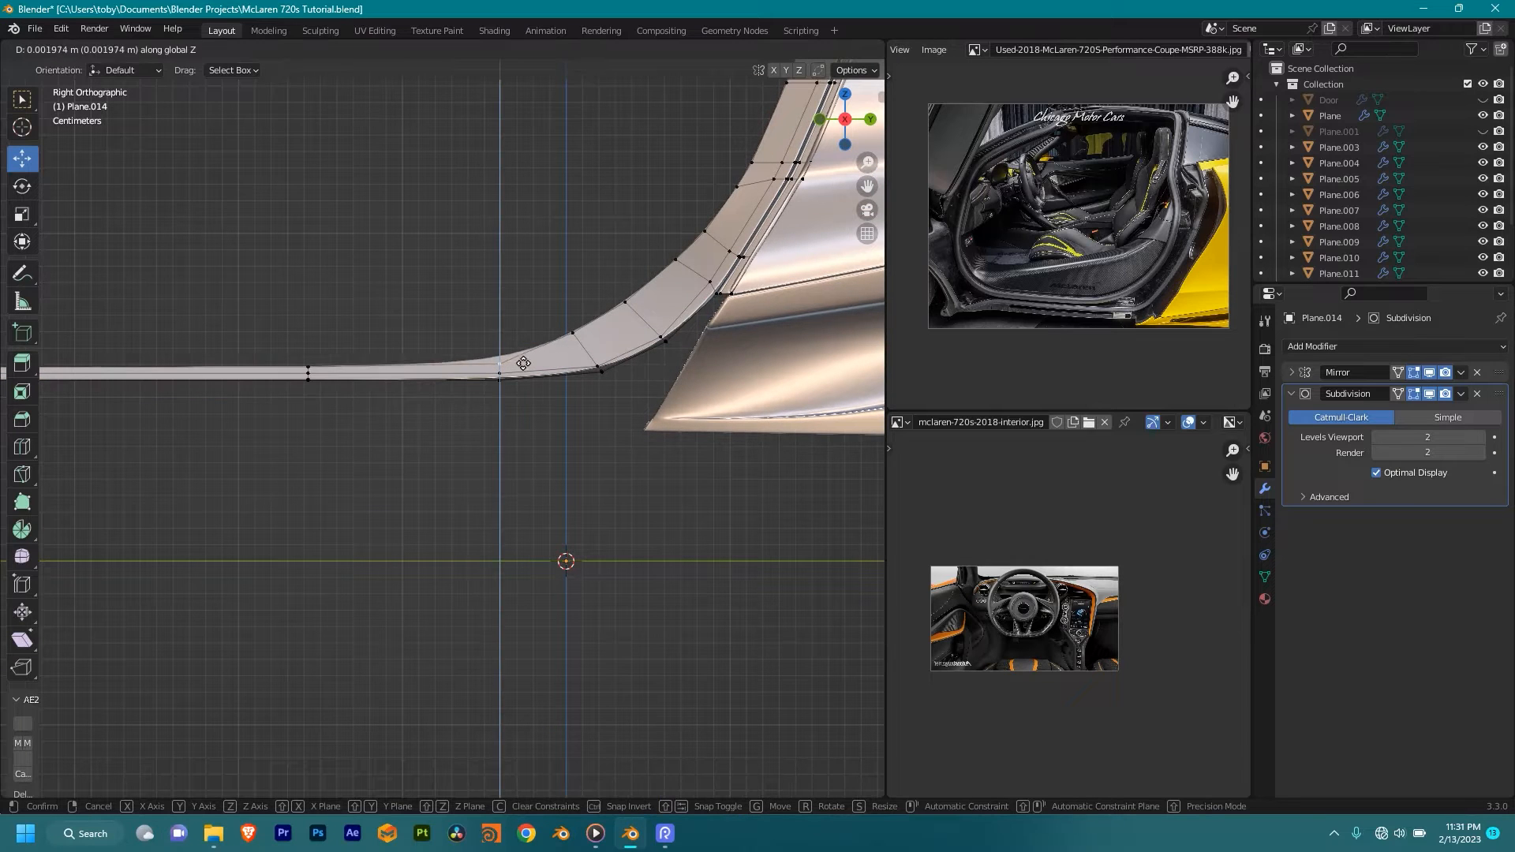
pyautogui.click(508, 318)
pyautogui.press('Tab')
pyautogui.moveTo(507, 318); pyautogui.dragTo(640, 361, button='middle')
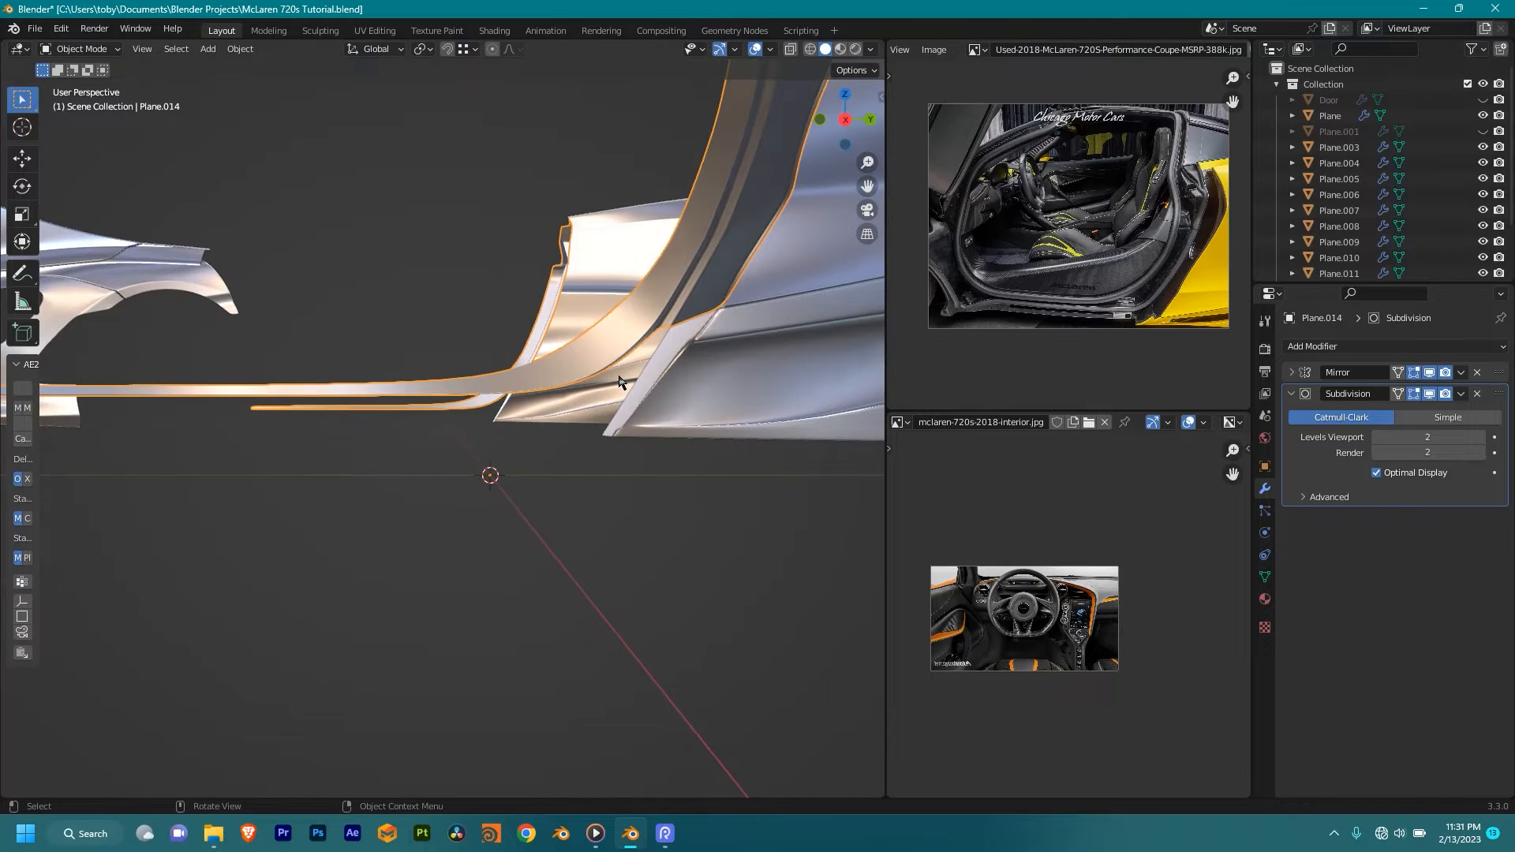
# Step: Duplicate the short run of the frame's lower outer edge along the rear curve in place and separate it into its own object
pyautogui.press('Tab')
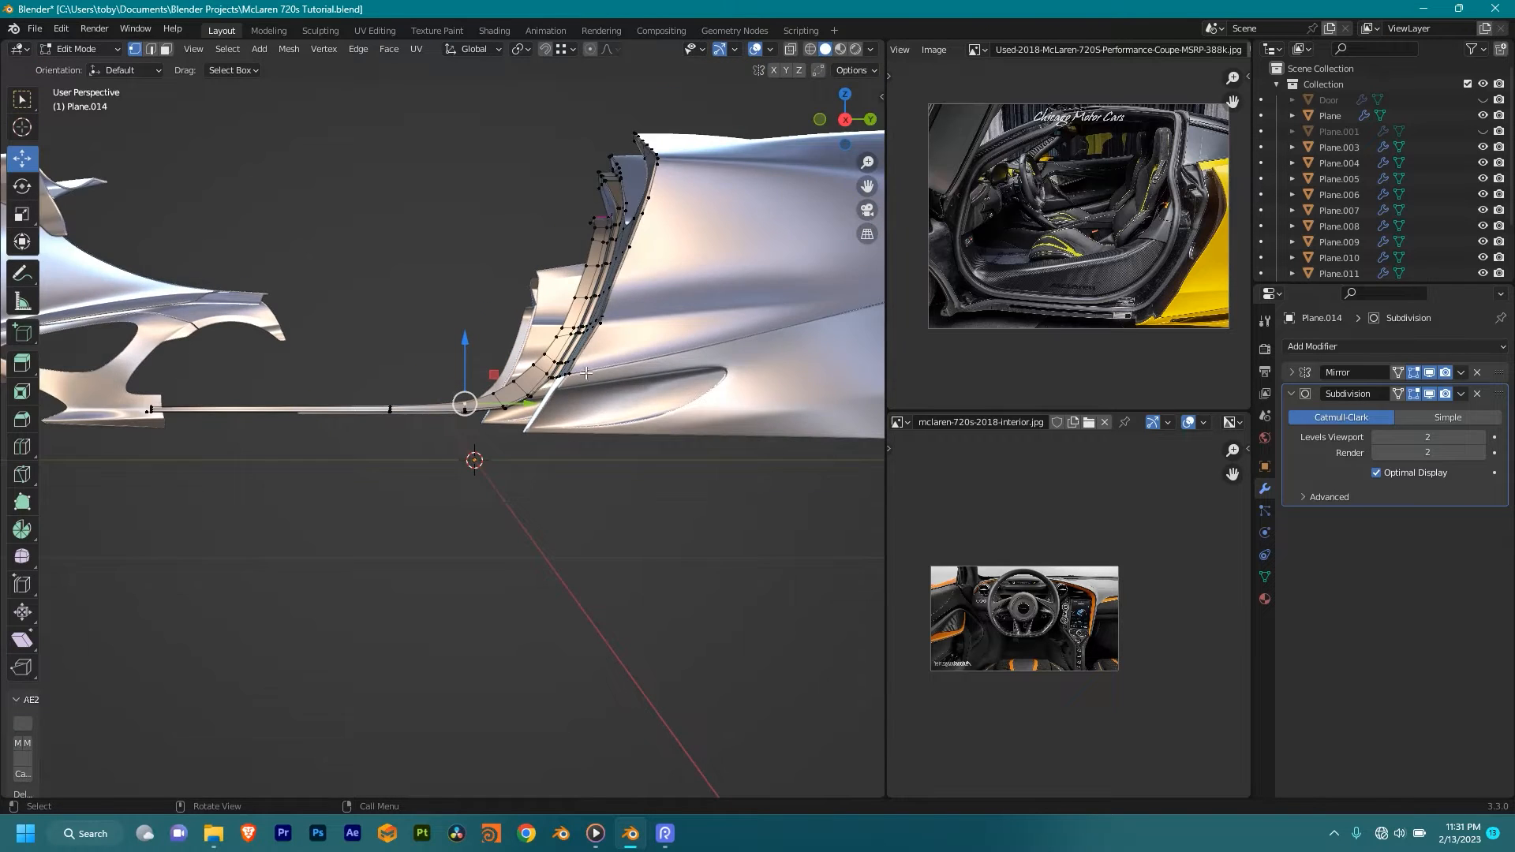
pyautogui.moveTo(640, 419); pyautogui.dragTo(671, 384, button='middle')
pyautogui.scroll(3, 623, 395)
pyautogui.scroll(1, 658, 374)
pyautogui.click(691, 342)
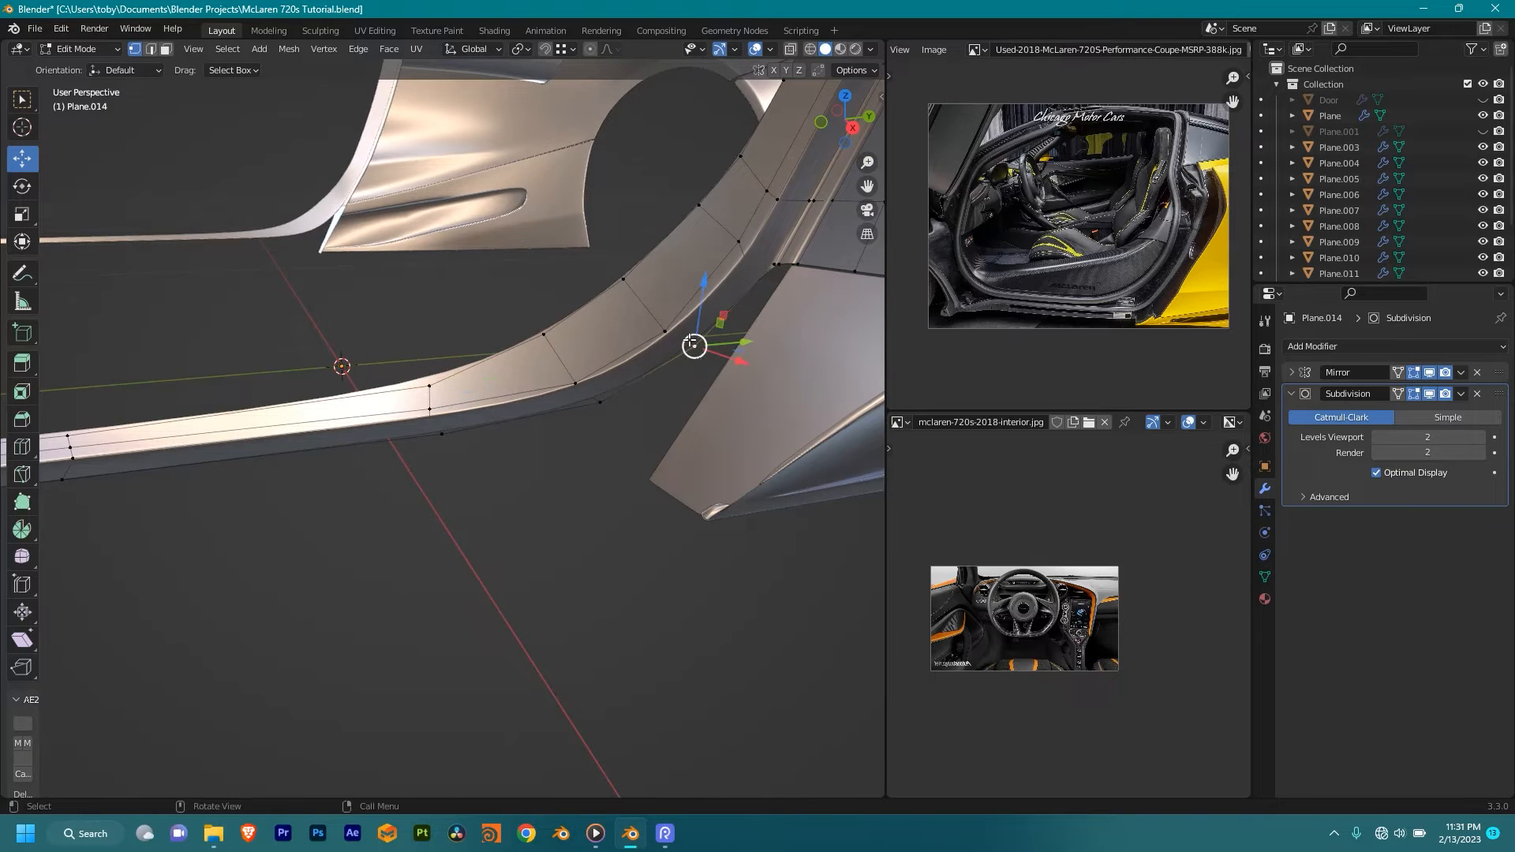
pyautogui.keyDown('ctrl'); pyautogui.click(441, 435); pyautogui.keyUp('ctrl')
pyautogui.press('g')
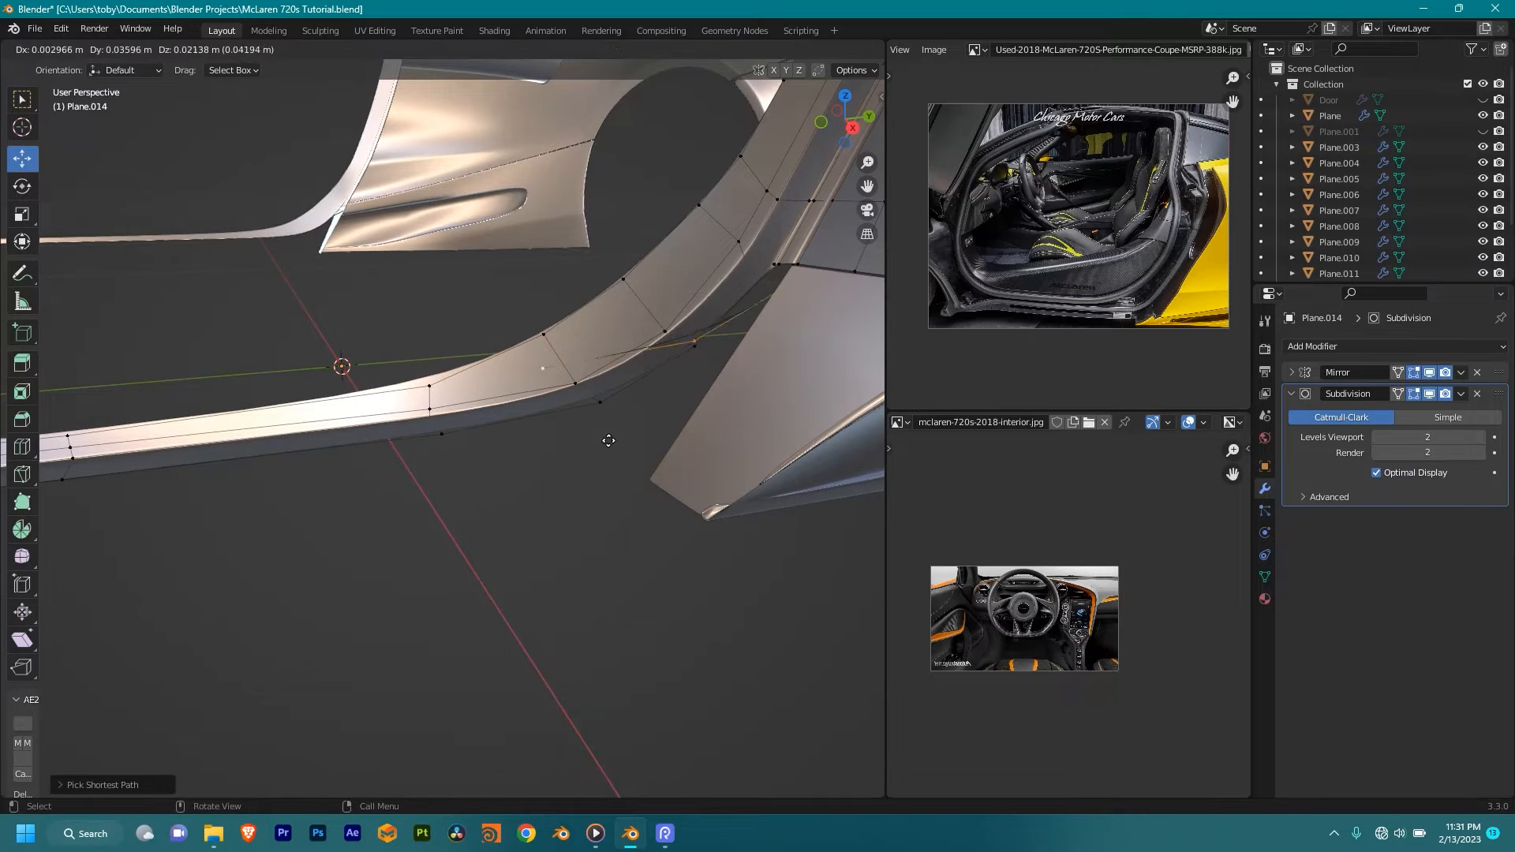
pyautogui.rightClick(536, 489)
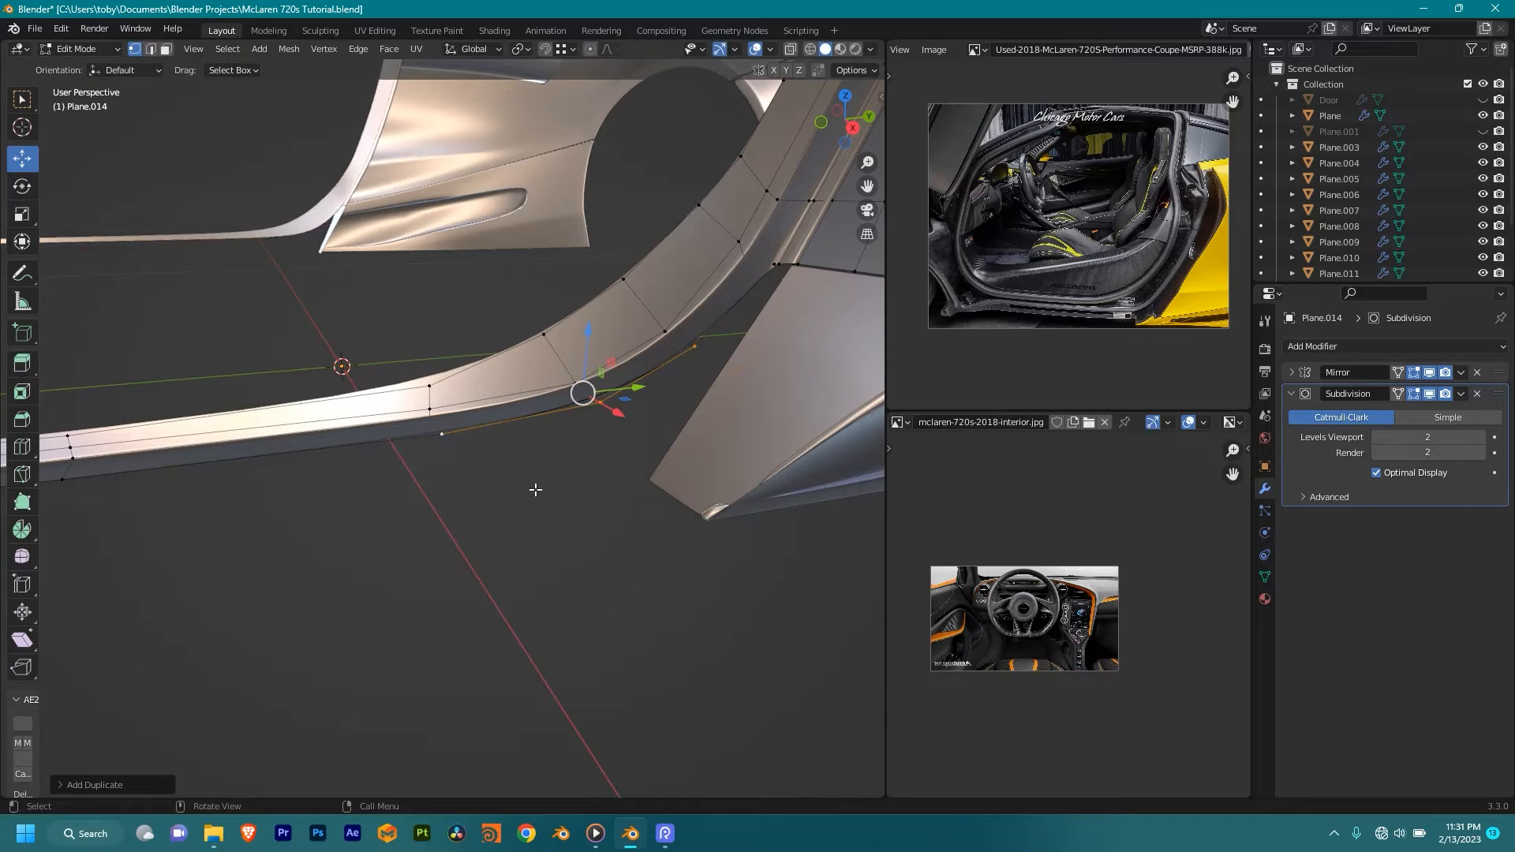
pyautogui.press('p')
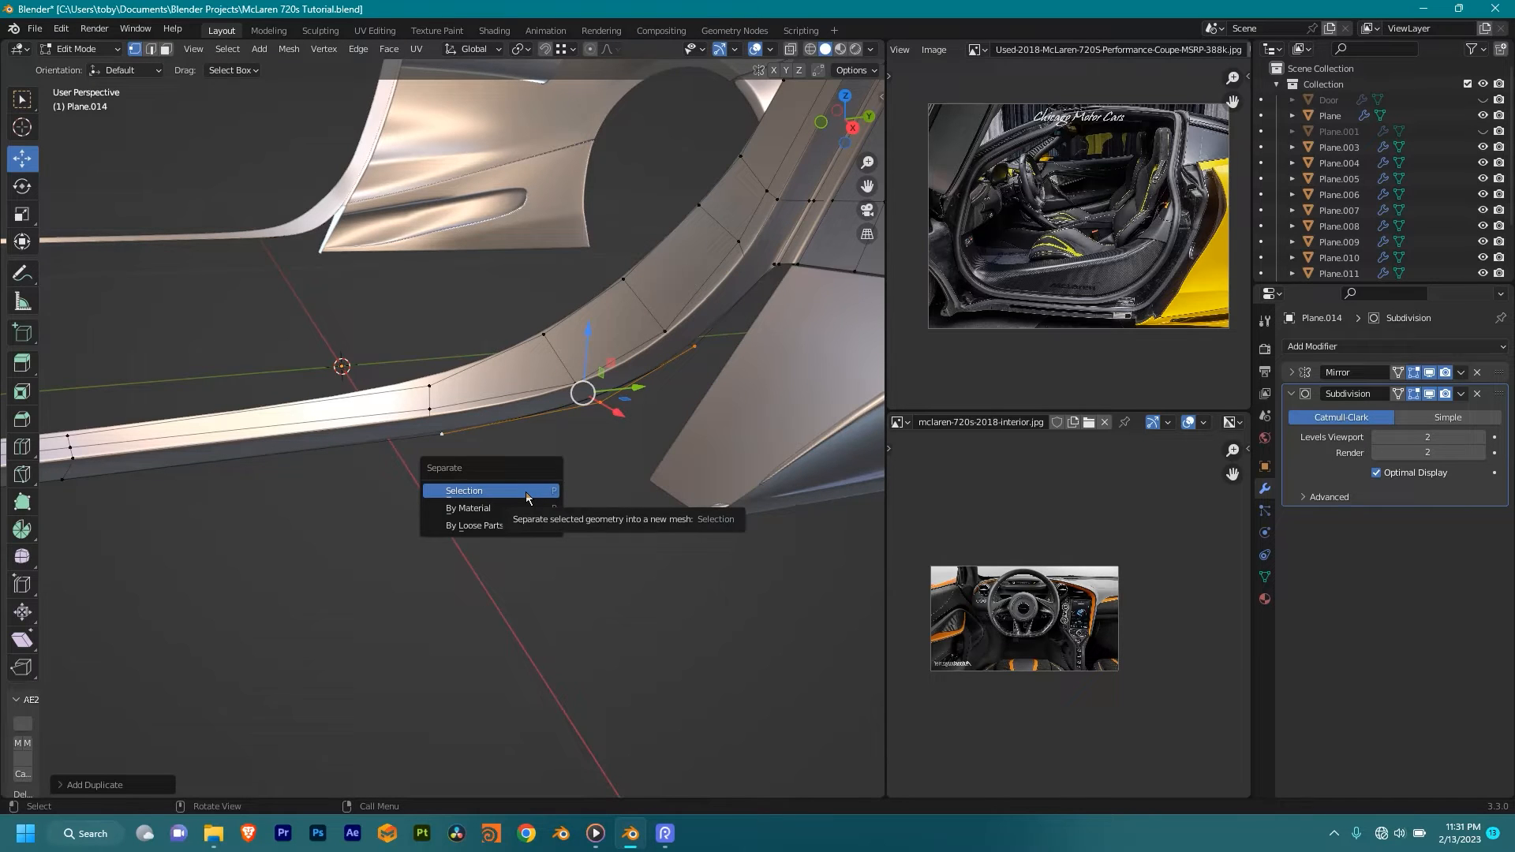
pyautogui.click(495, 490)
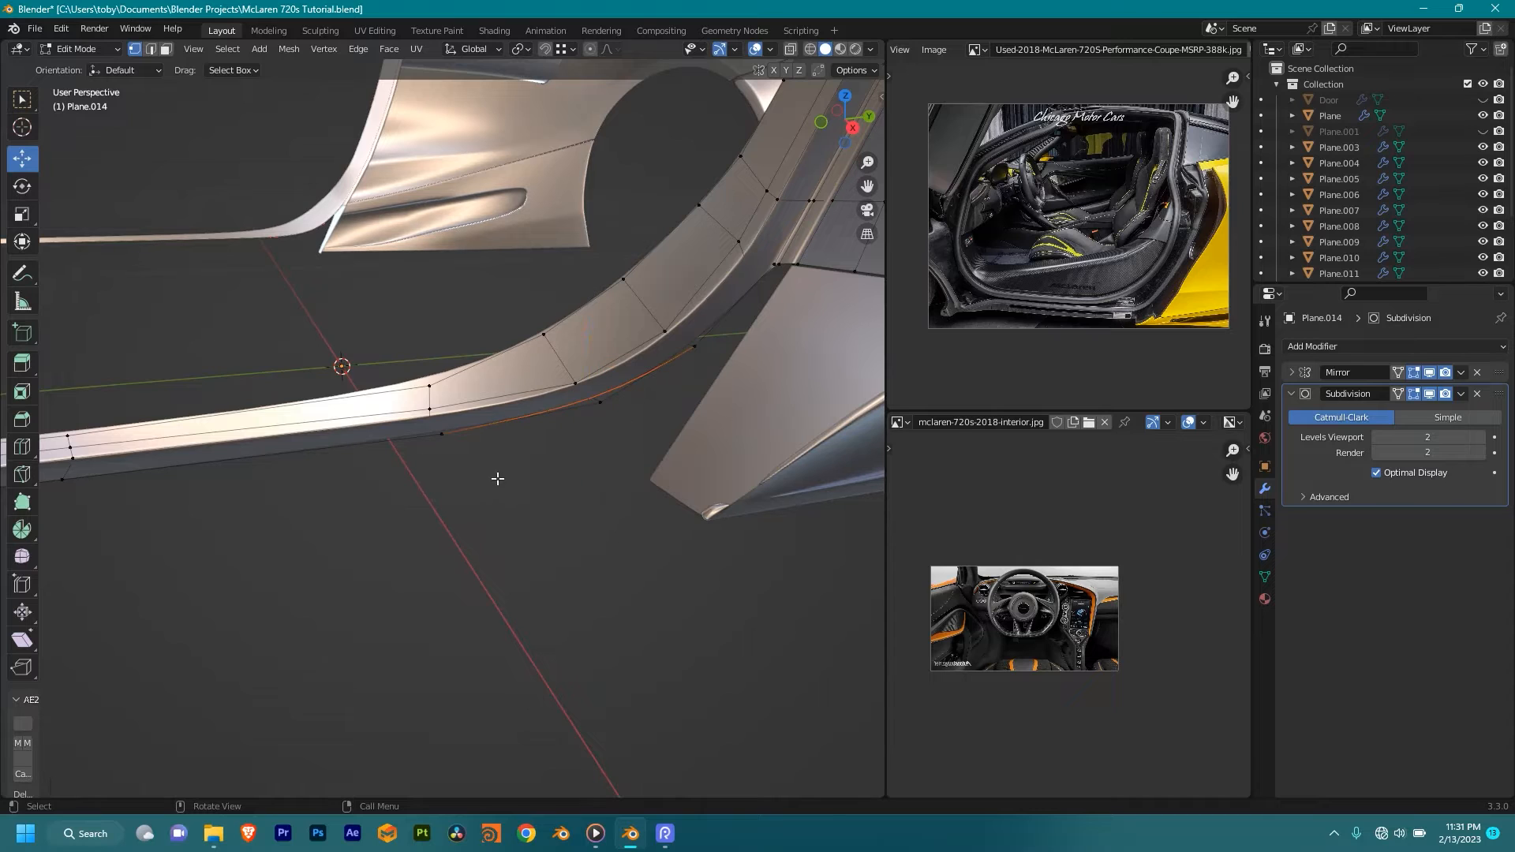
pyautogui.press('Tab')
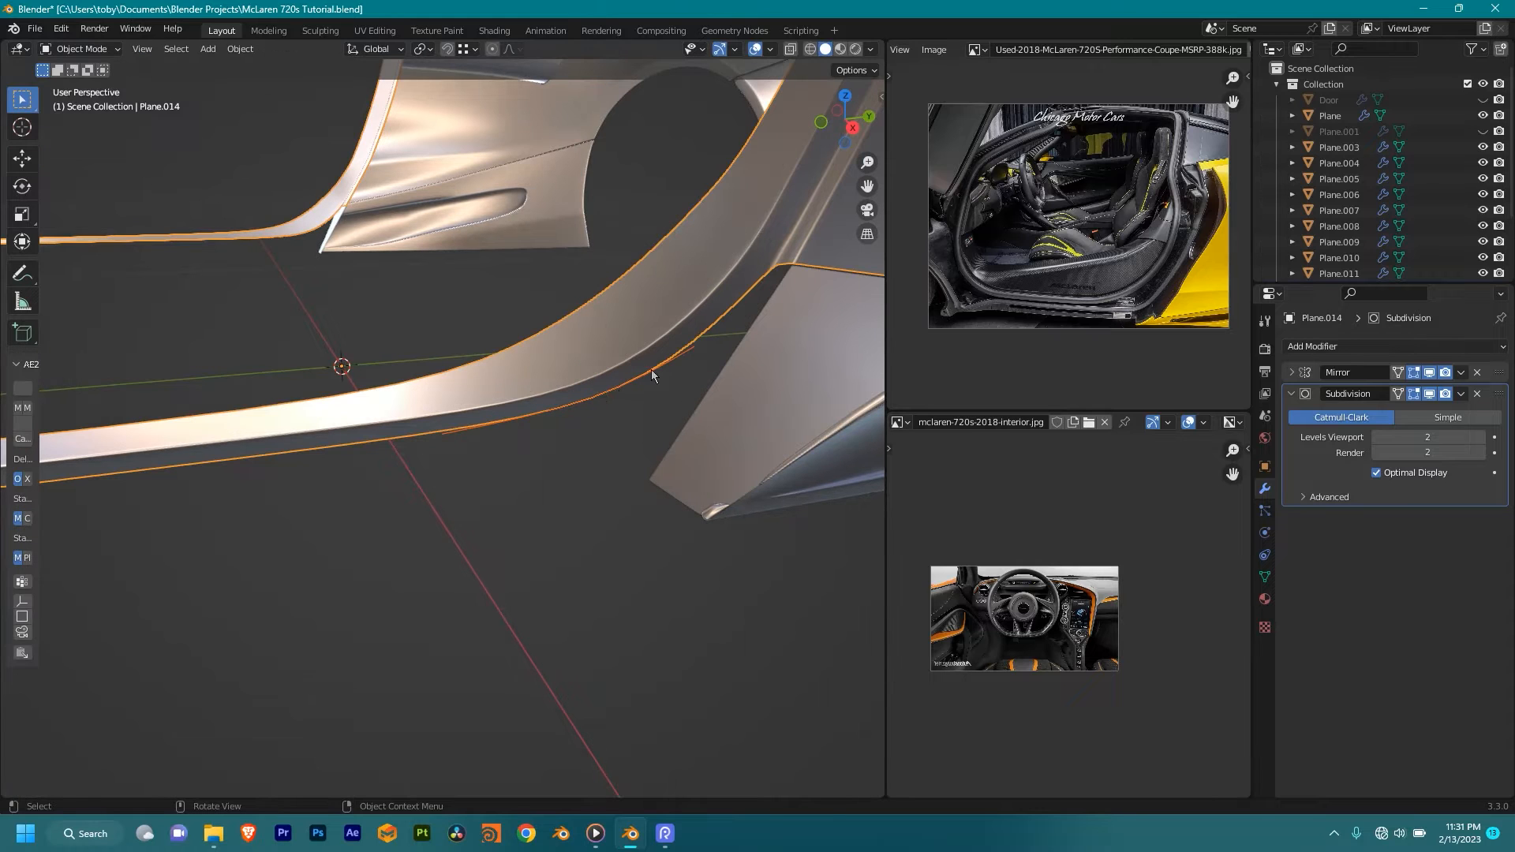
# Step: Turn on the Screencast Keys display in the 3D viewport
pyautogui.moveTo(679, 373); pyautogui.dragTo(684, 395, button='middle')
pyautogui.press('n')
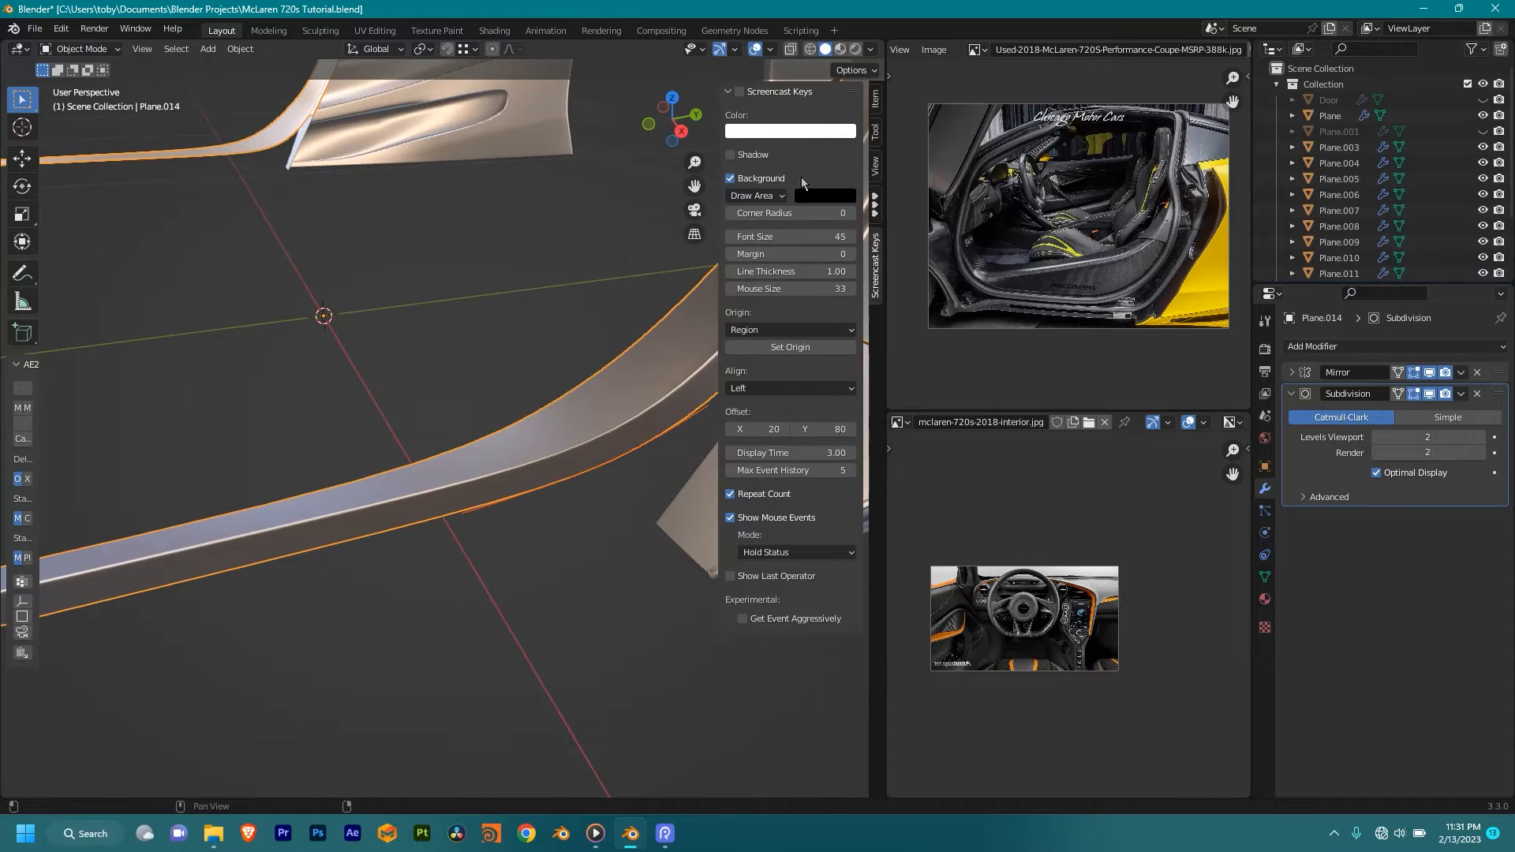
pyautogui.click(759, 93)
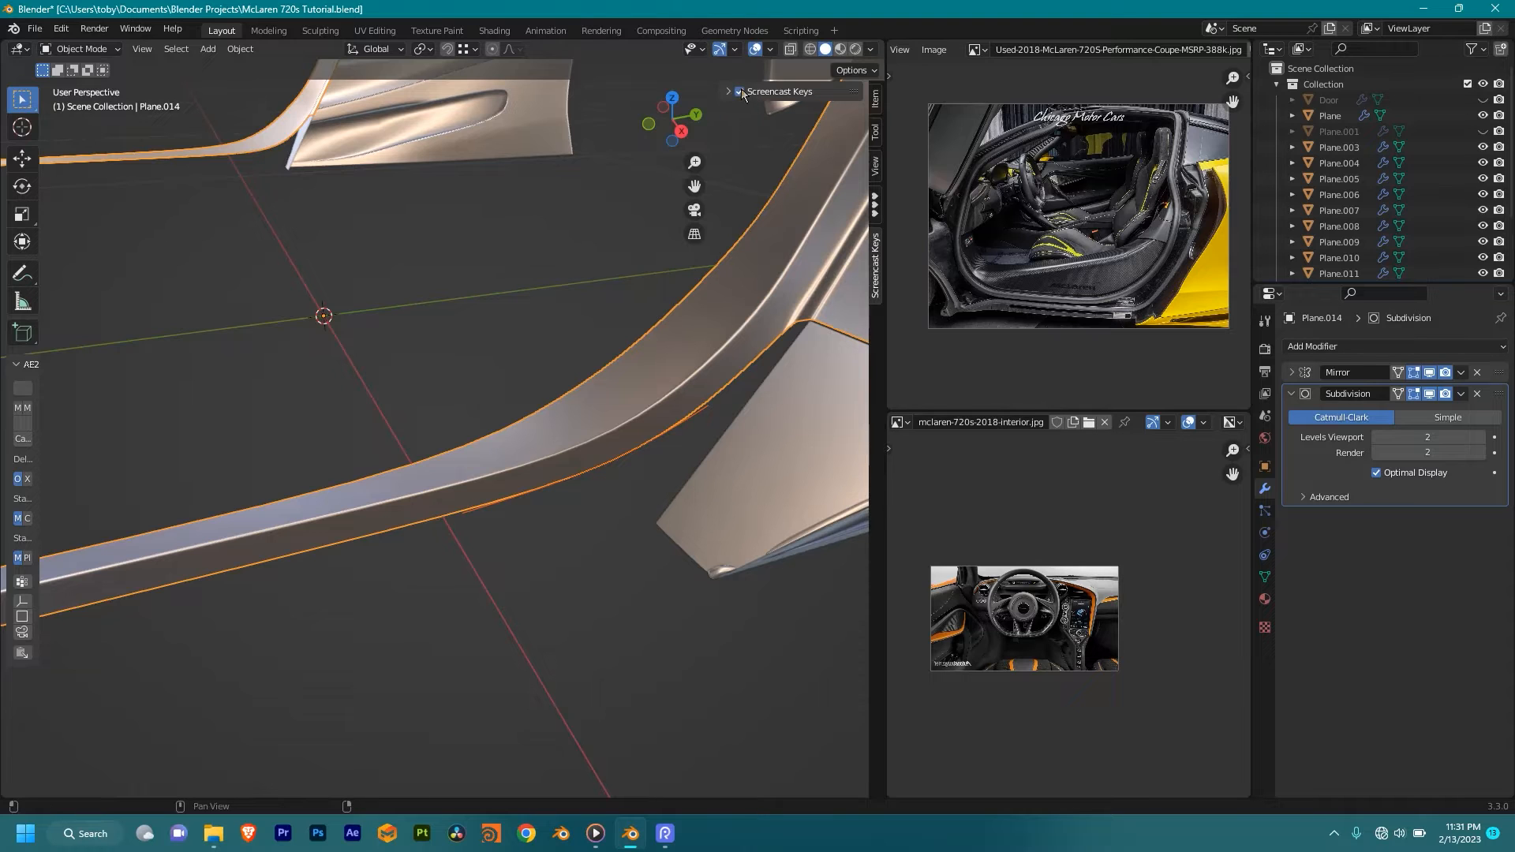
pyautogui.press('n')
pyautogui.moveTo(647, 444); pyautogui.dragTo(594, 407, button='middle')
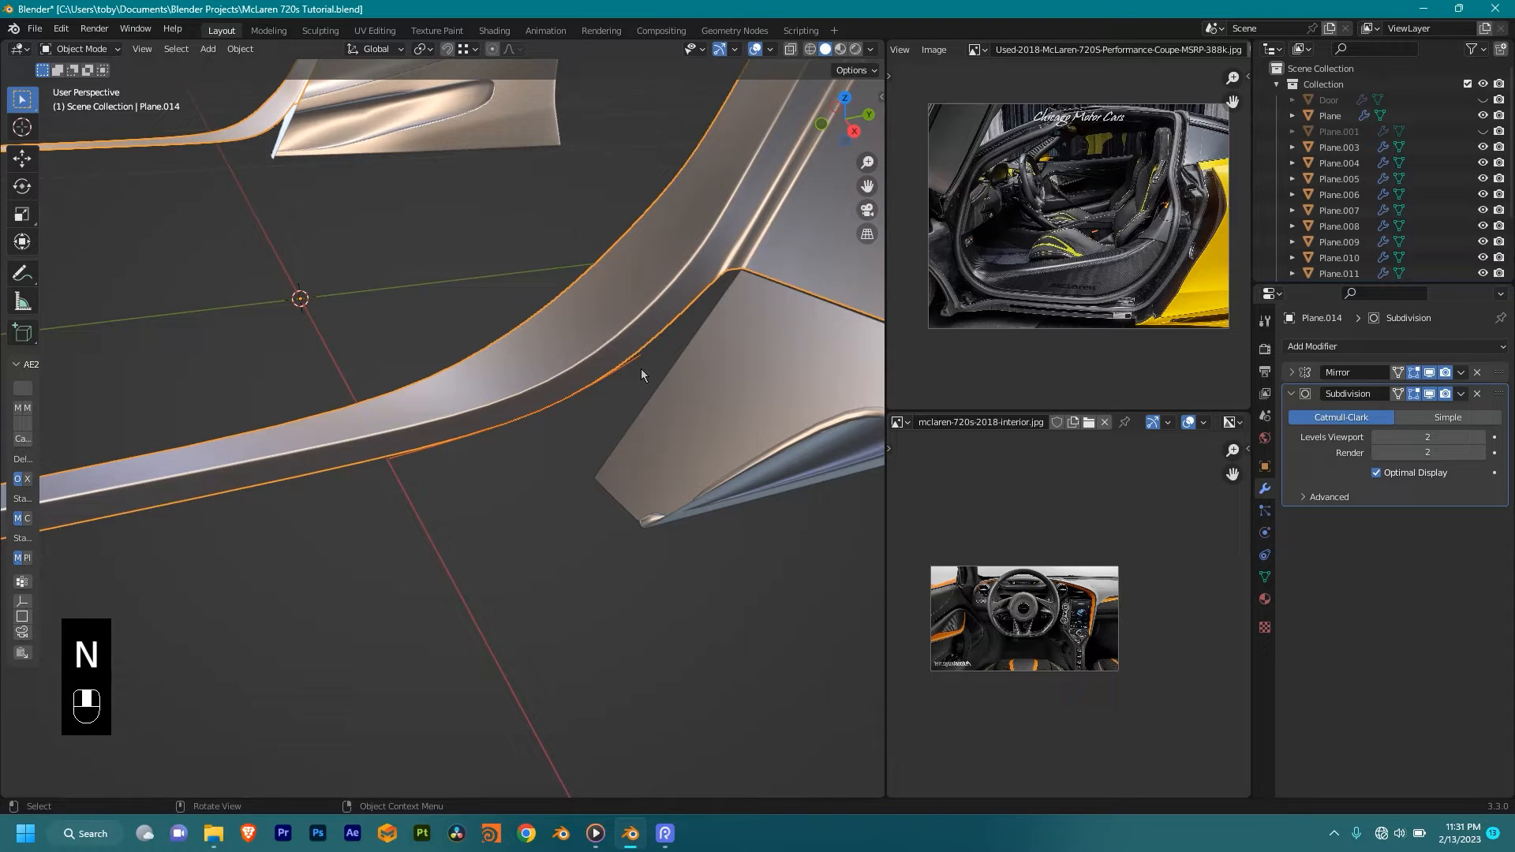
# Step: Join the separated edge strip into the side panel Plane.013 and enter Edit Mode on the combined mesh
pyautogui.keyDown('shift'); pyautogui.click(720, 403); pyautogui.keyUp('shift')
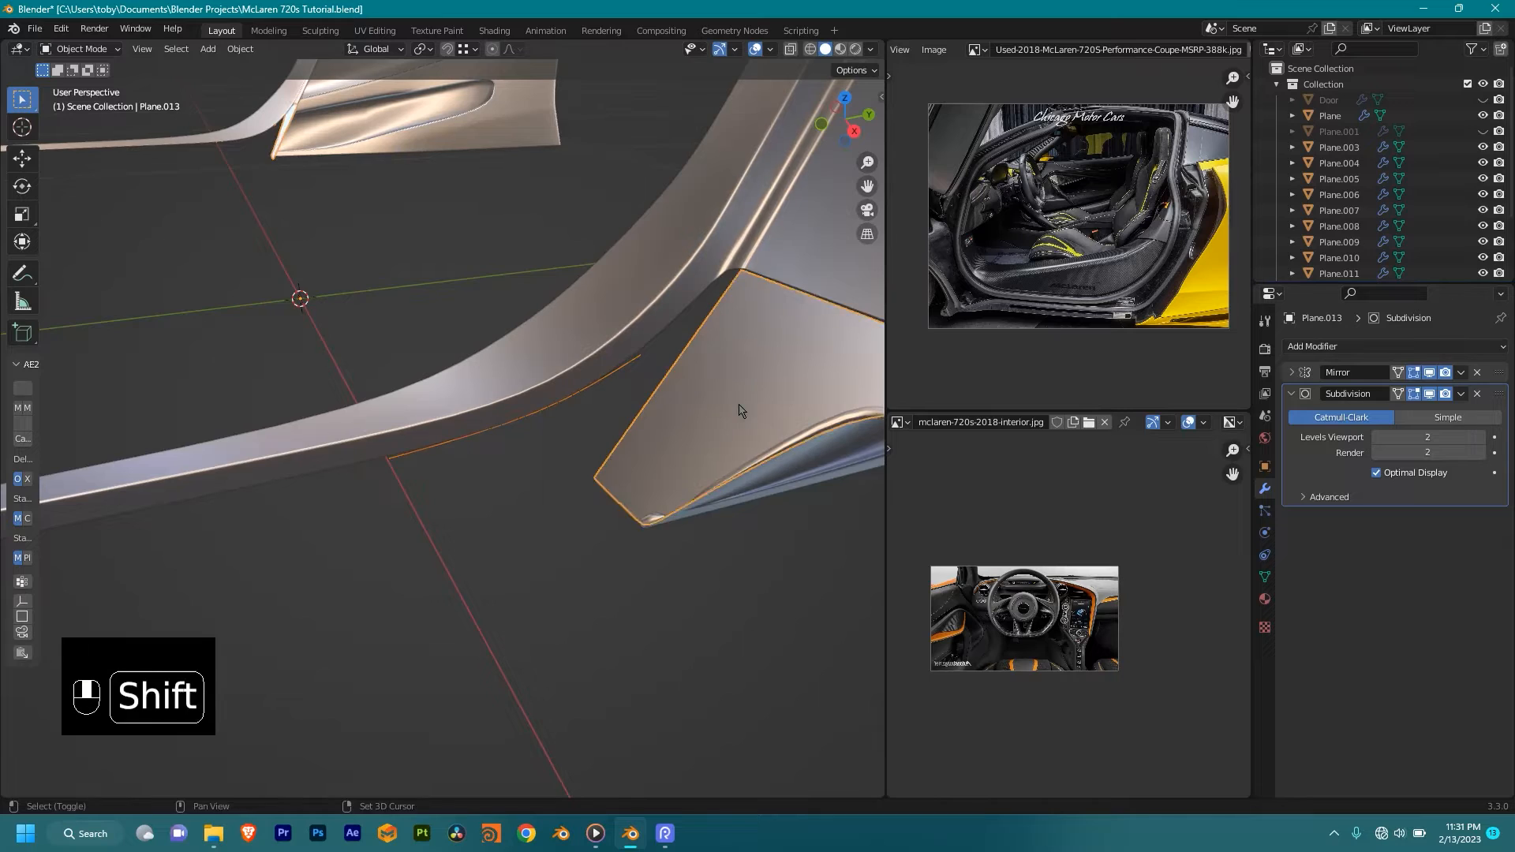
pyautogui.moveTo(739, 409); pyautogui.dragTo(602, 432, button='middle')
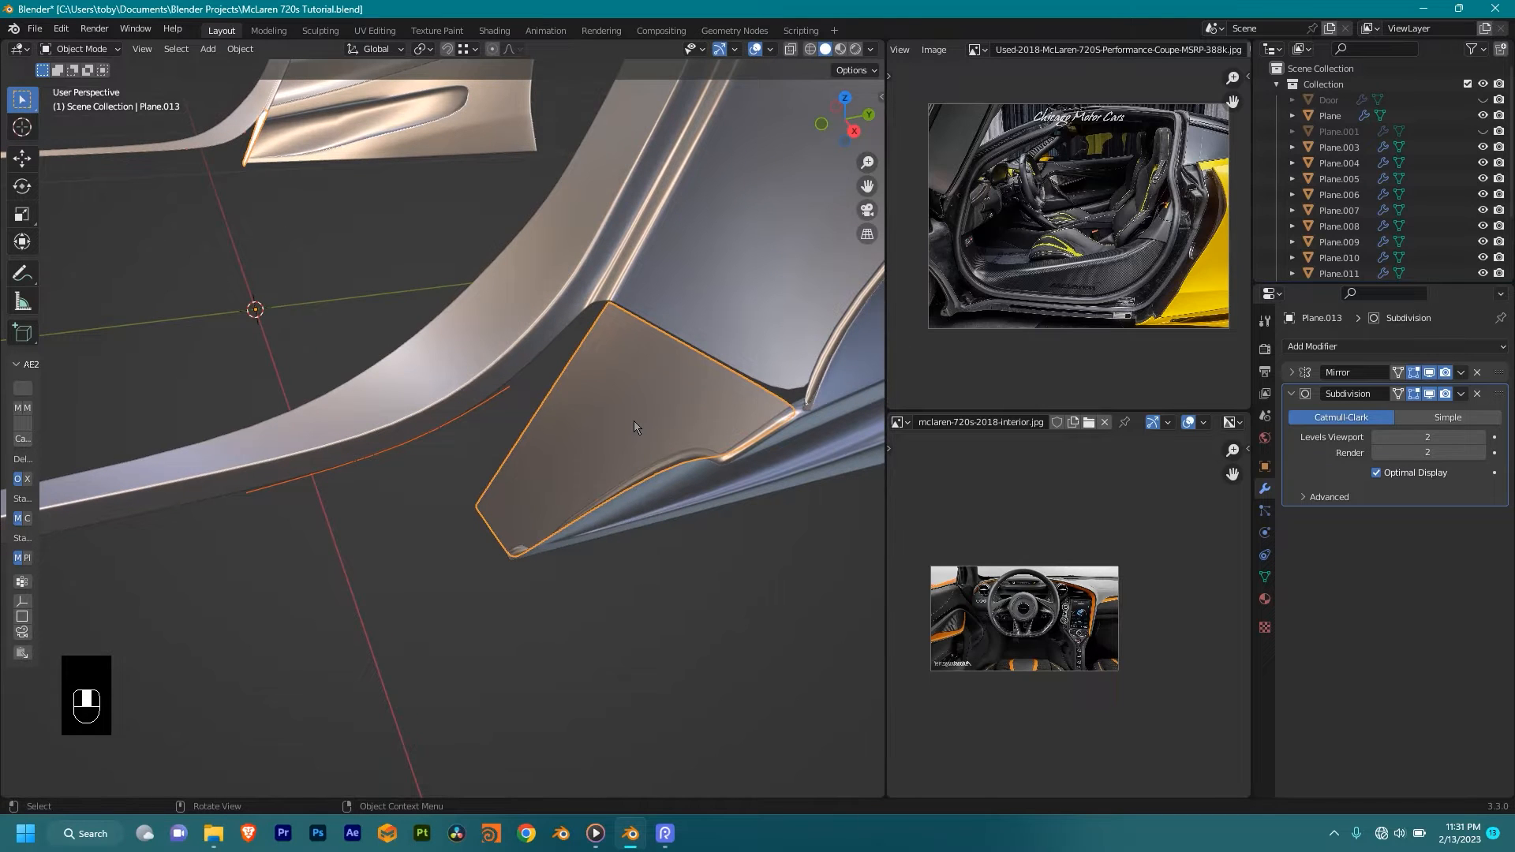
pyautogui.hotkey('ctrl', 'j')
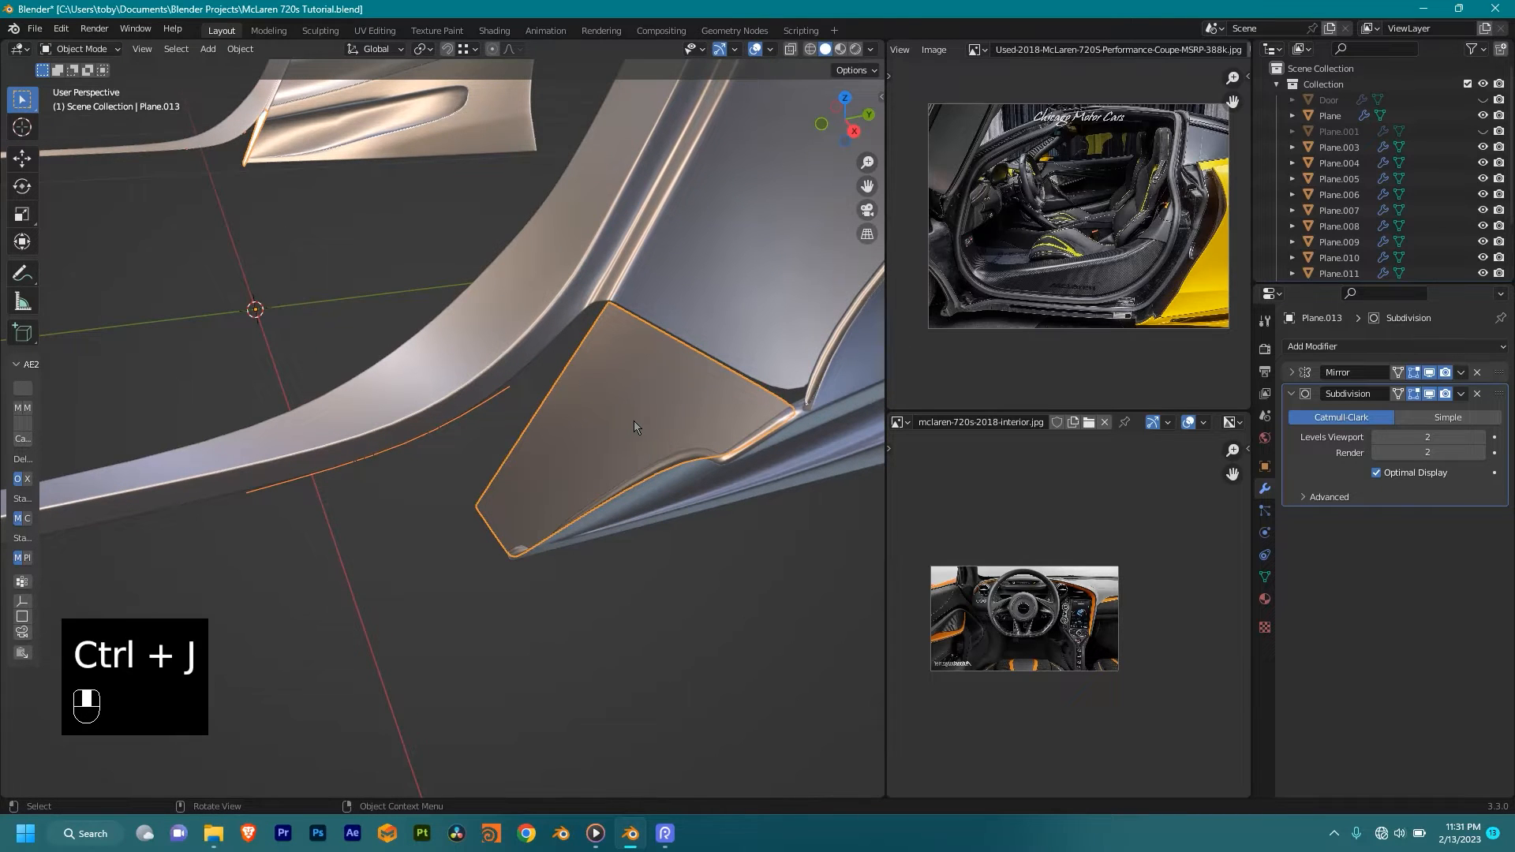
pyautogui.press('Tab')
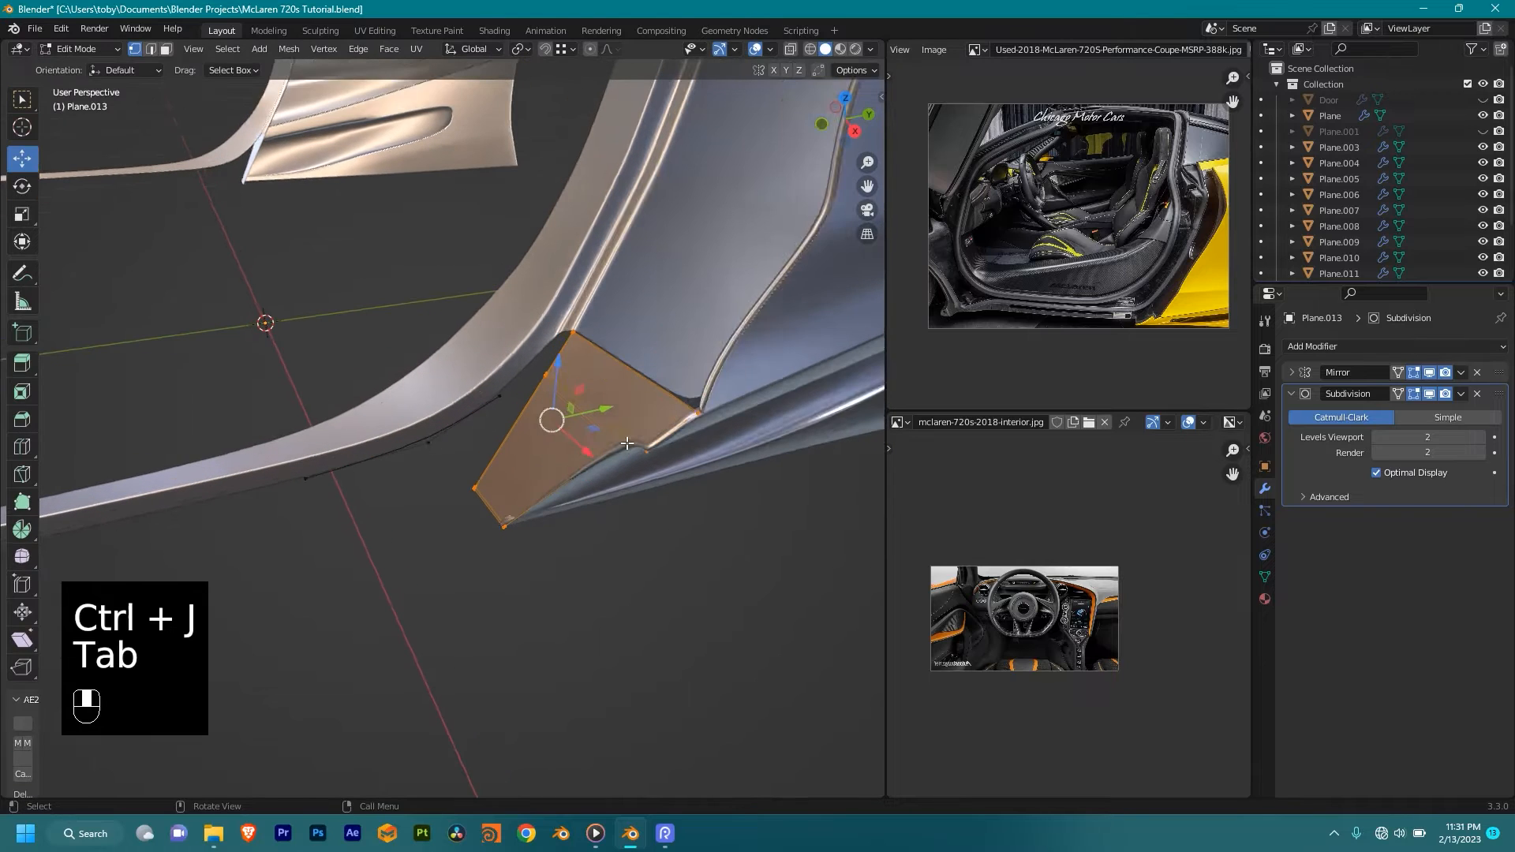
# Step: In wireframe view, dissolve the supporting edge loop that runs along the side panel's front slanted edge
pyautogui.scroll(3, 631, 427)
pyautogui.moveTo(640, 403); pyautogui.dragTo(542, 562, button='middle')
pyautogui.hotkey('shift', 'z')
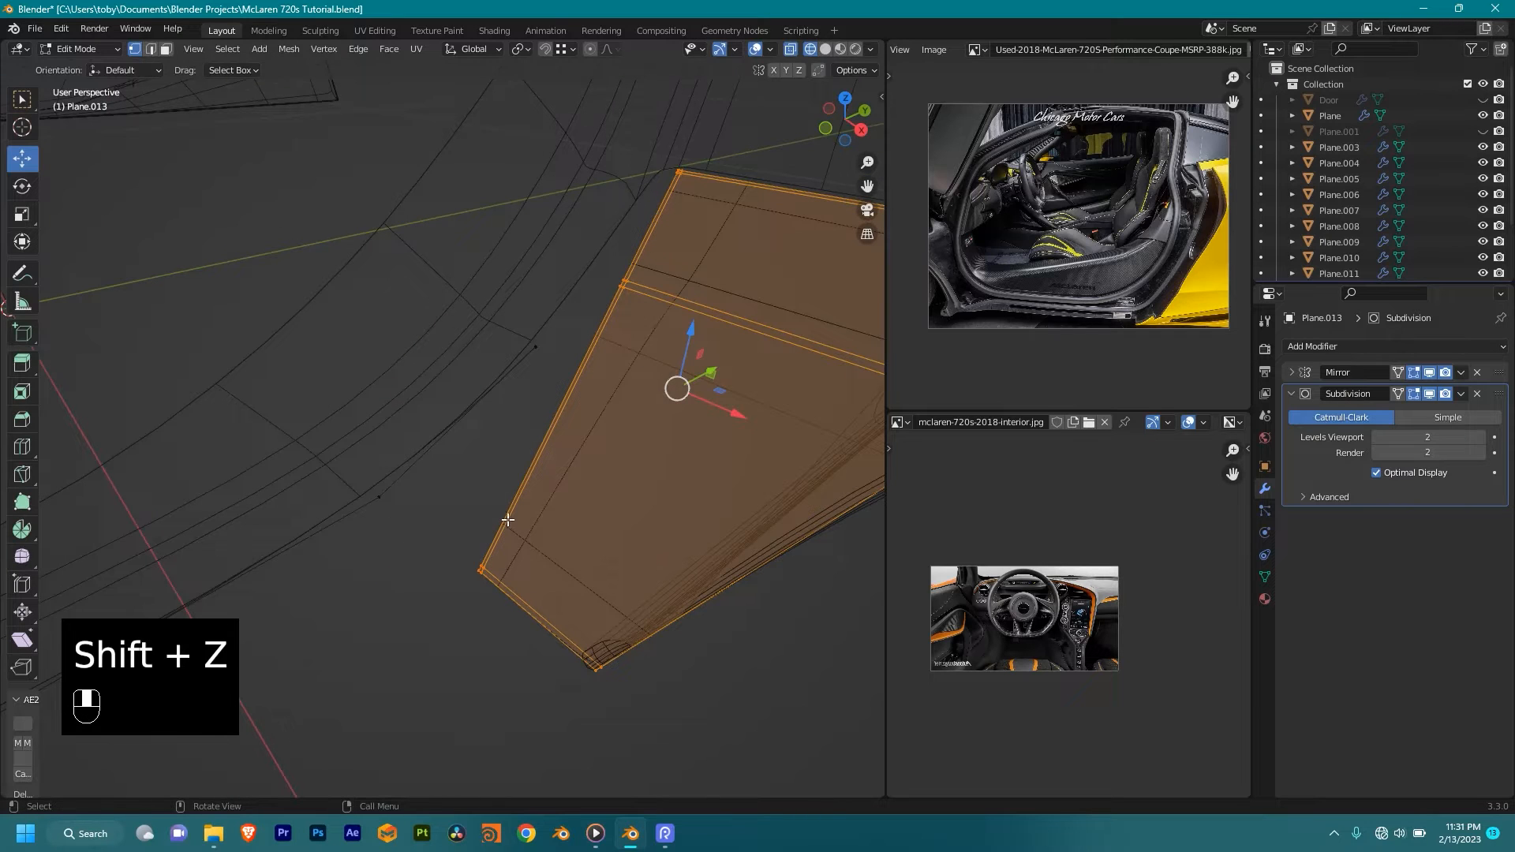
pyautogui.click(526, 494)
pyautogui.press('x')
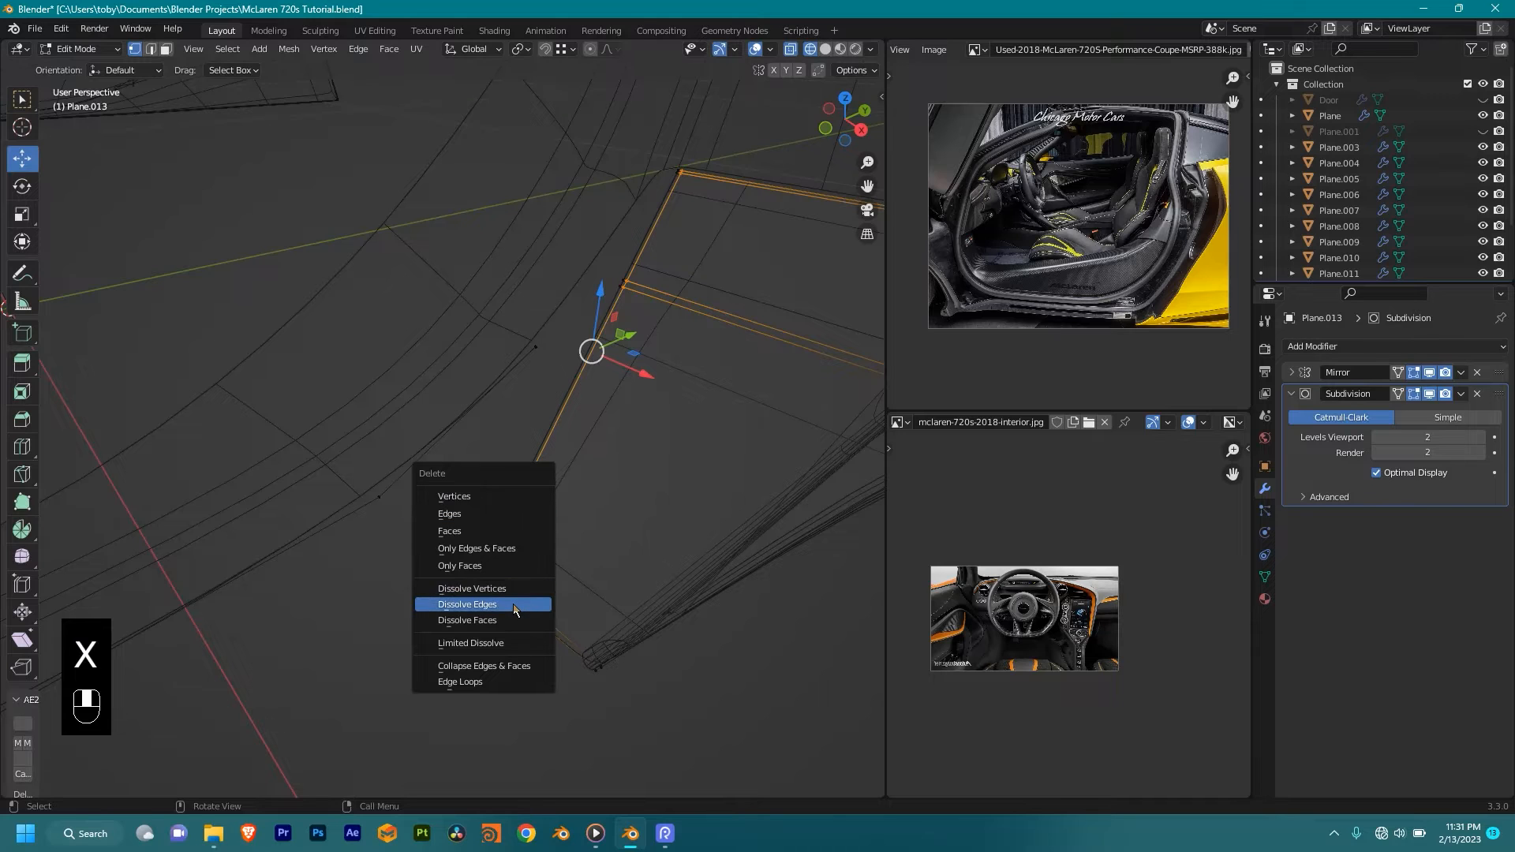
pyautogui.click(513, 609)
pyautogui.keyDown('shift'); pyautogui.moveTo(626, 423); pyautogui.dragTo(613, 361, button='middle'); pyautogui.keyUp('shift')
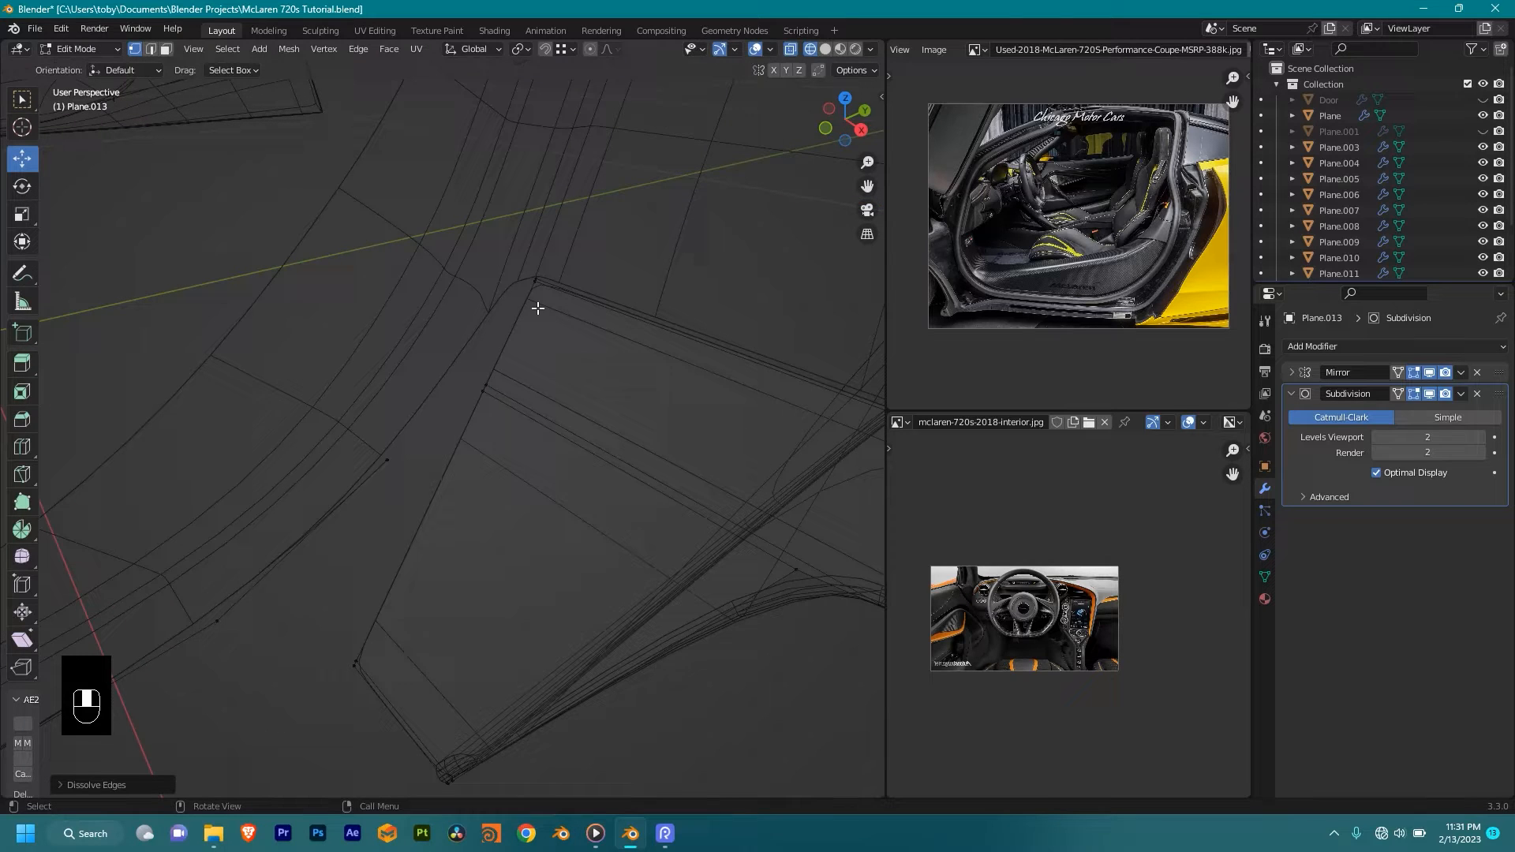
# Step: Dissolve the supporting edge loop that runs along the side panel's upper edge
pyautogui.click(632, 338)
pyautogui.keyDown('shift'); pyautogui.moveTo(663, 355); pyautogui.dragTo(592, 358, button='middle'); pyautogui.keyUp('shift')
pyautogui.press('x')
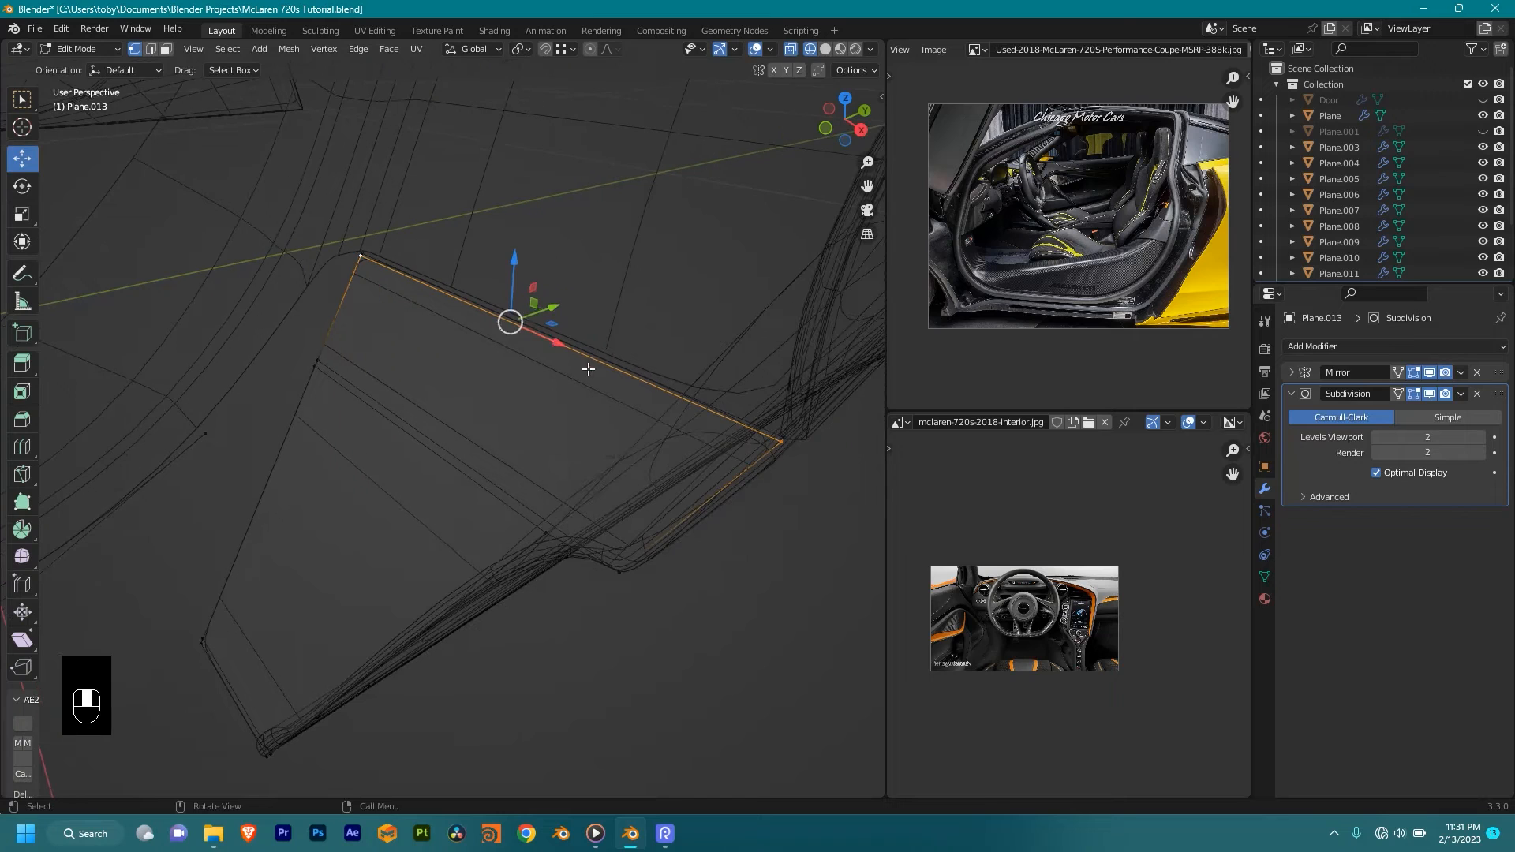
pyautogui.click(587, 371)
pyautogui.keyDown('shift'); pyautogui.moveTo(460, 433); pyautogui.dragTo(558, 406, button='middle'); pyautogui.keyUp('shift')
# Step: Return to solid shading and connect the rear end vertex of the joined edge strip to the panel's upper front corner with an edge
pyautogui.hotkey('shift', 'z')
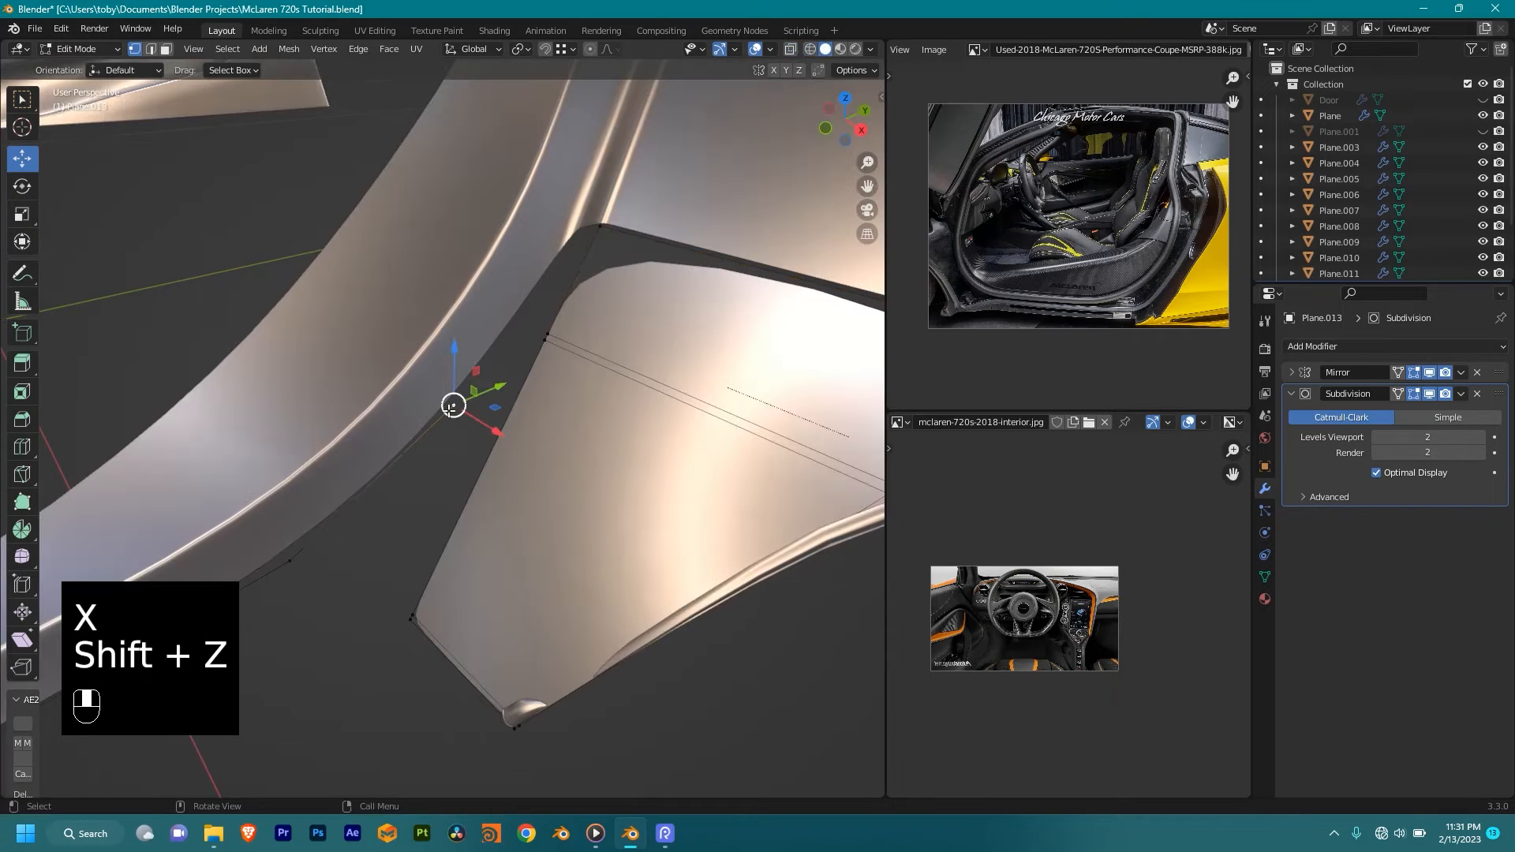
pyautogui.keyDown('shift'); pyautogui.click(599, 226); pyautogui.keyUp('shift')
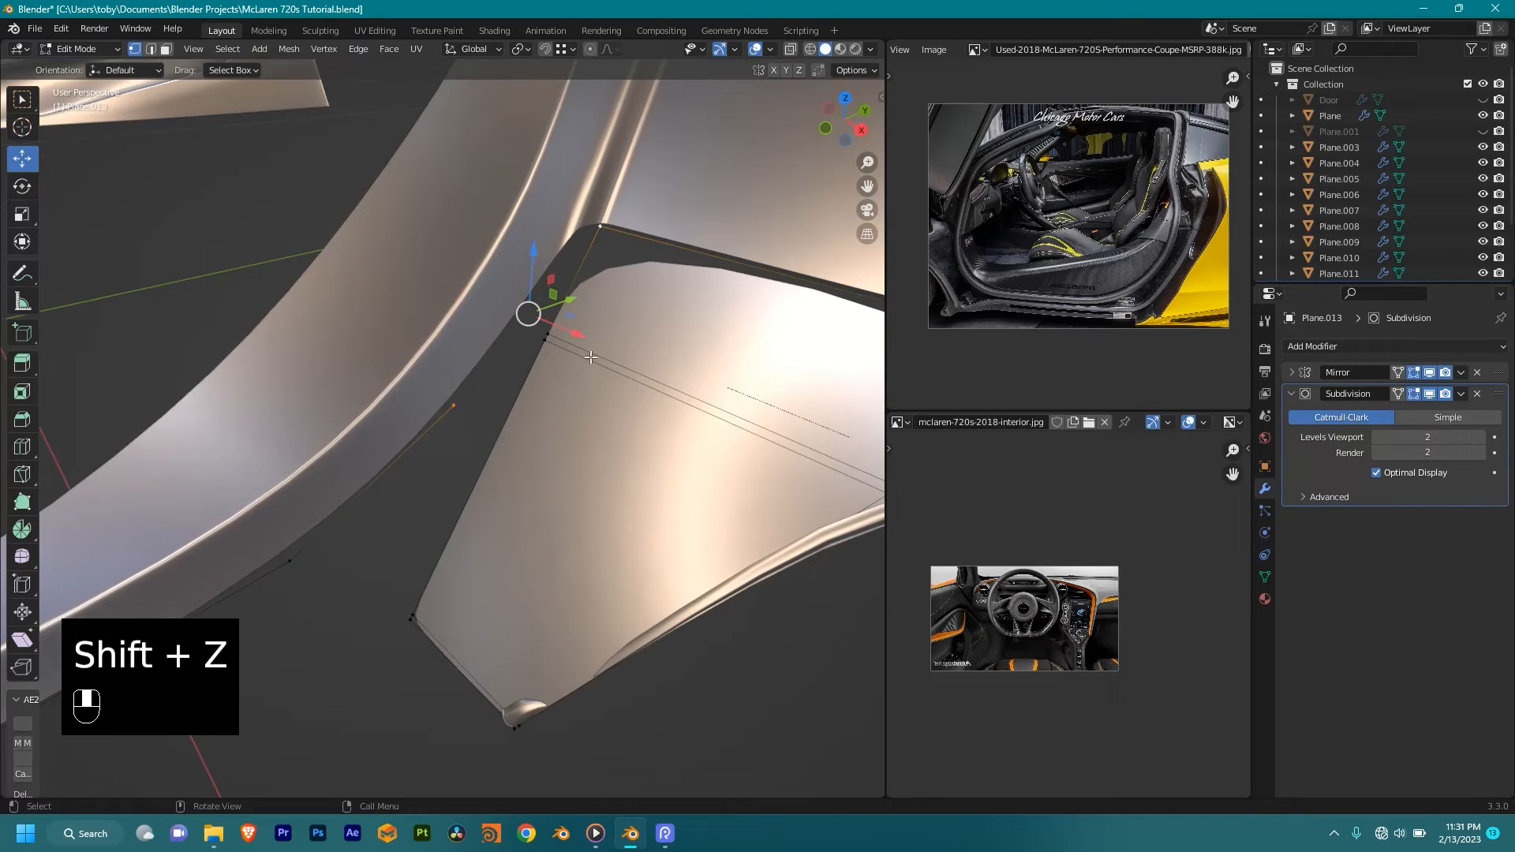
pyautogui.press('f')
pyautogui.keyDown('shift'); pyautogui.moveTo(590, 357); pyautogui.dragTo(667, 344, button='middle'); pyautogui.keyUp('shift')
pyautogui.scroll(-2, 529, 348)
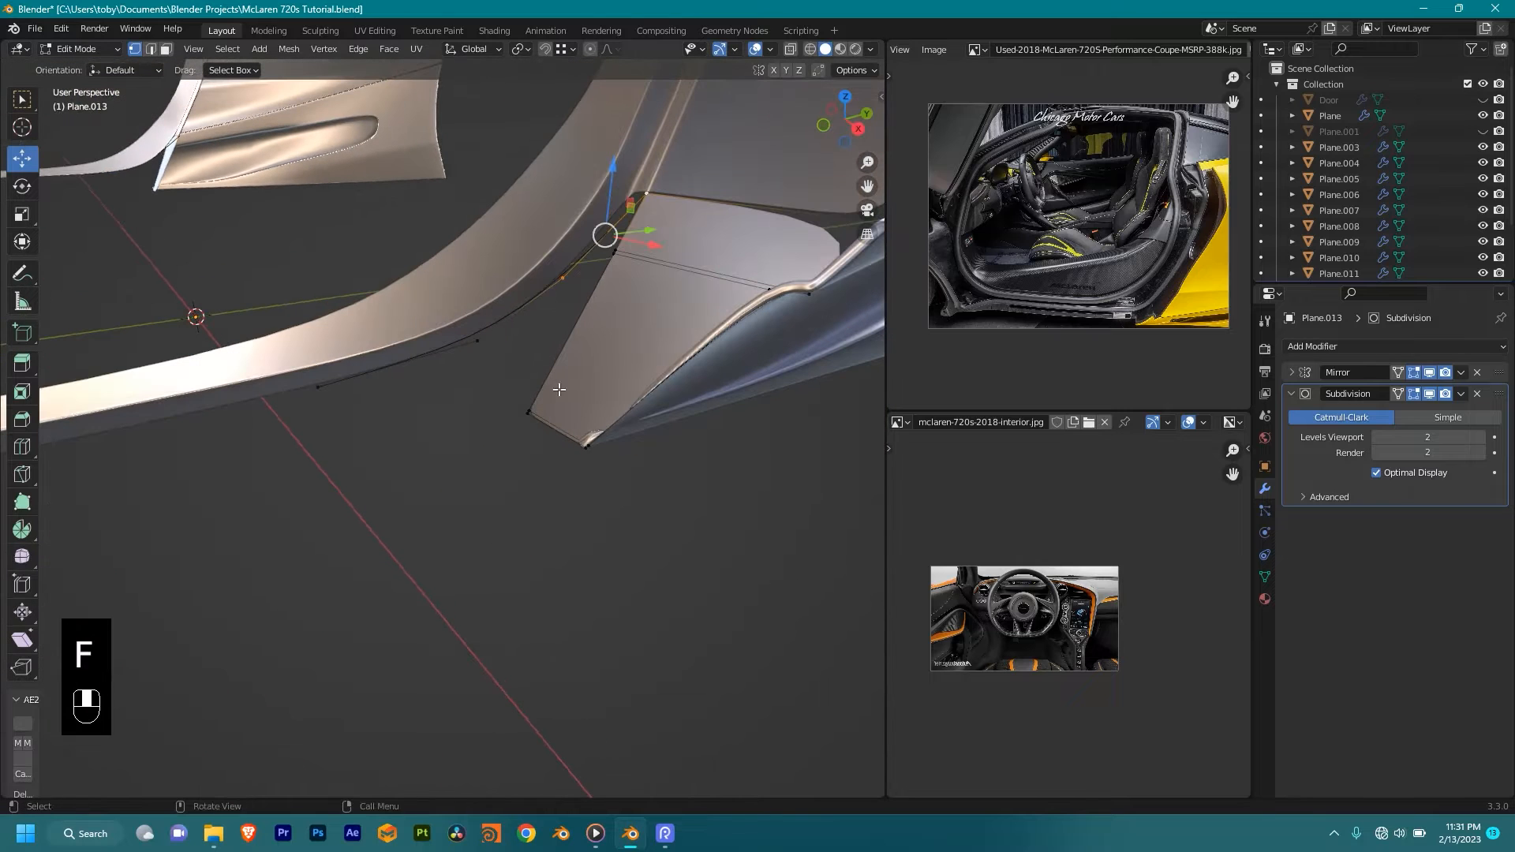
# Step: Extrude the front end vertex of the edge strip about 0.031 m downward along Z, level with the panel's lower corner
pyautogui.click(317, 386)
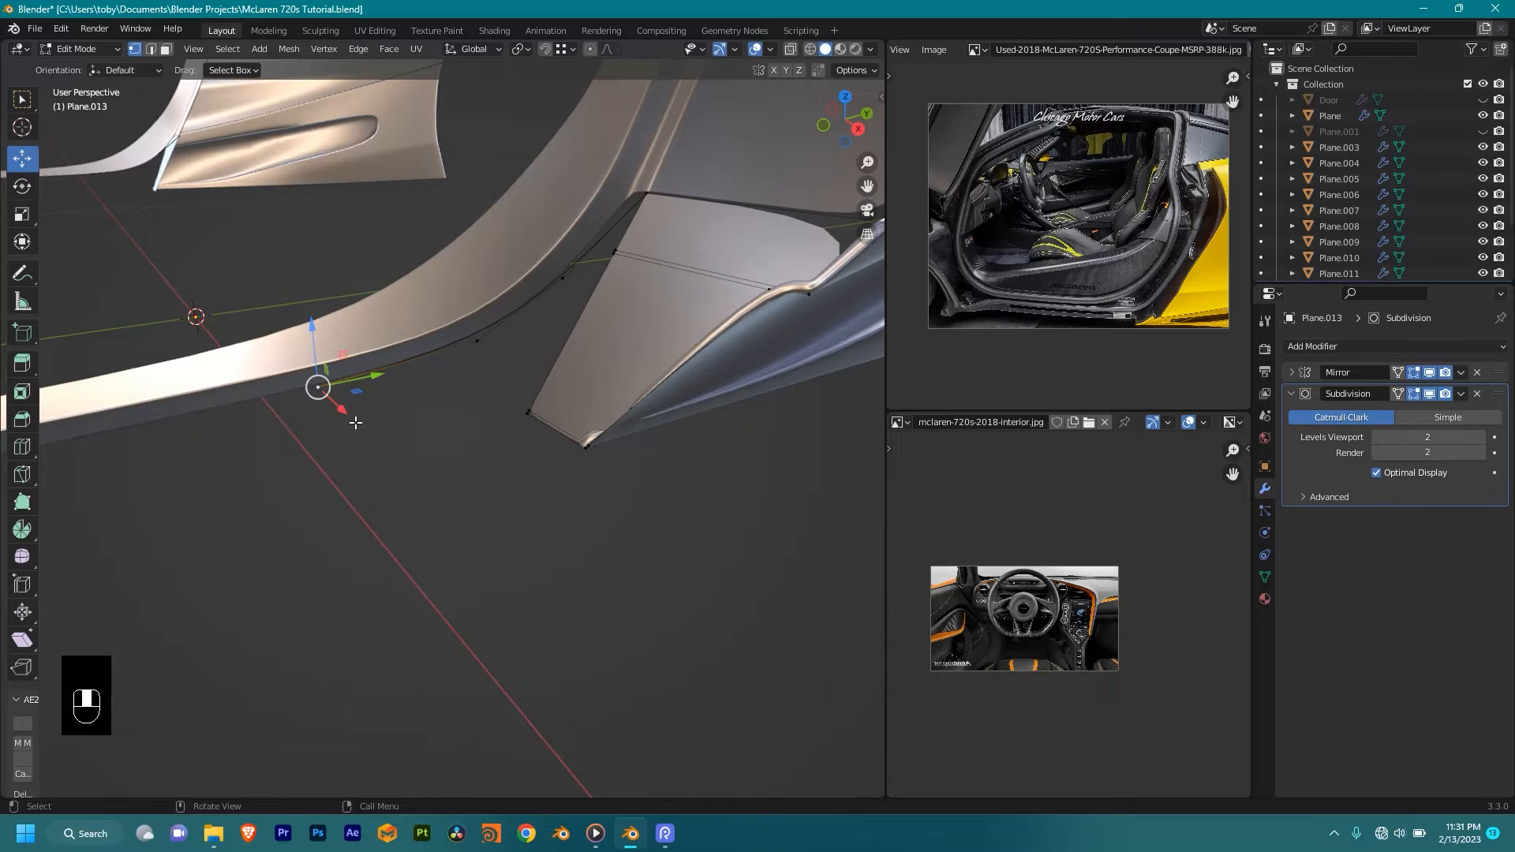
pyautogui.press('e')
pyautogui.press('z')
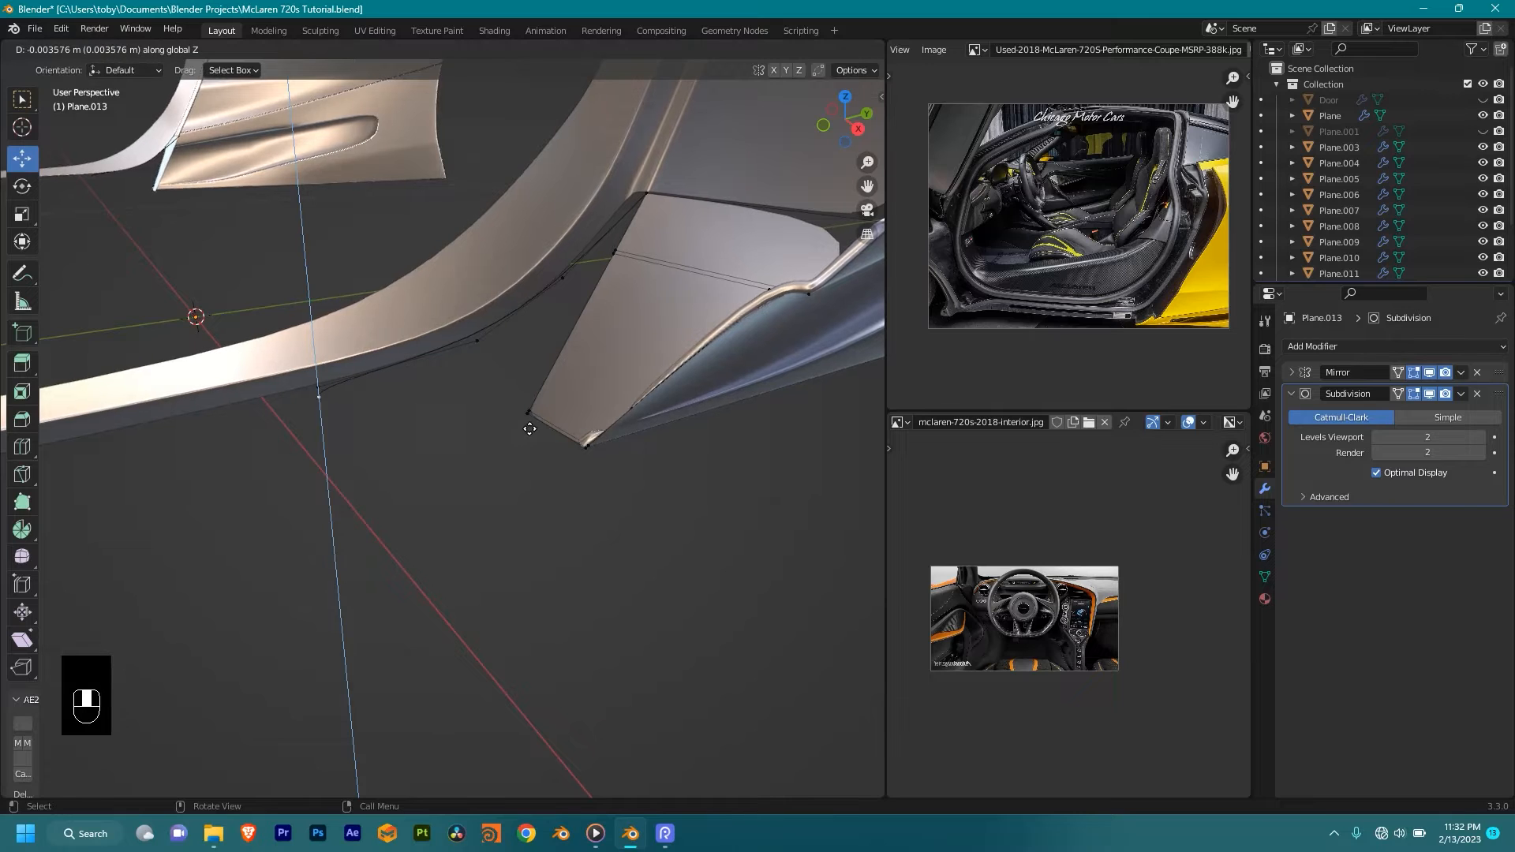
pyautogui.press('ctrl')
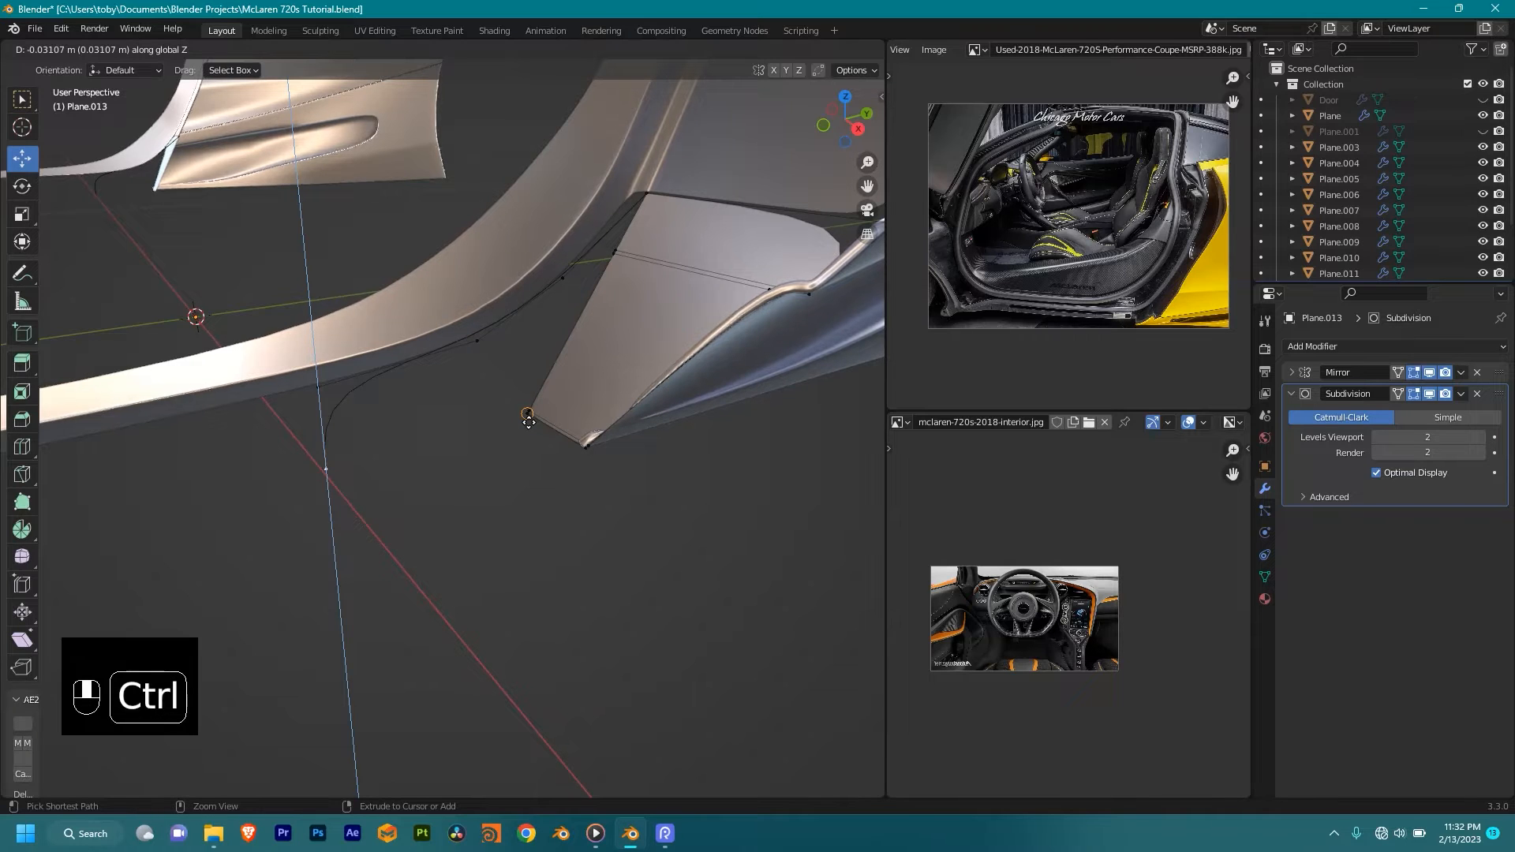
pyautogui.click(527, 423)
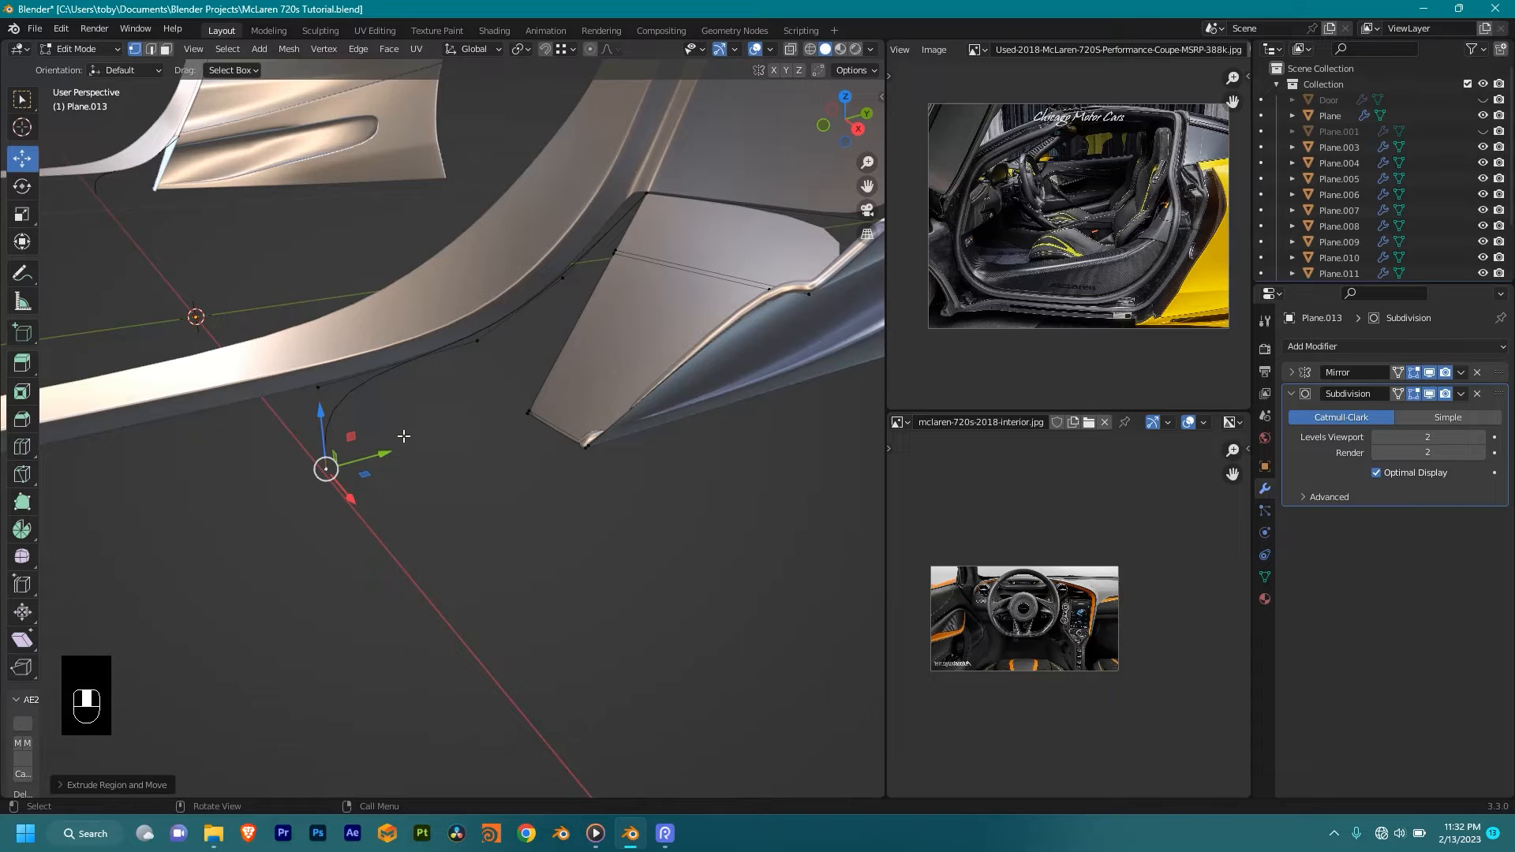
pyautogui.click(545, 50)
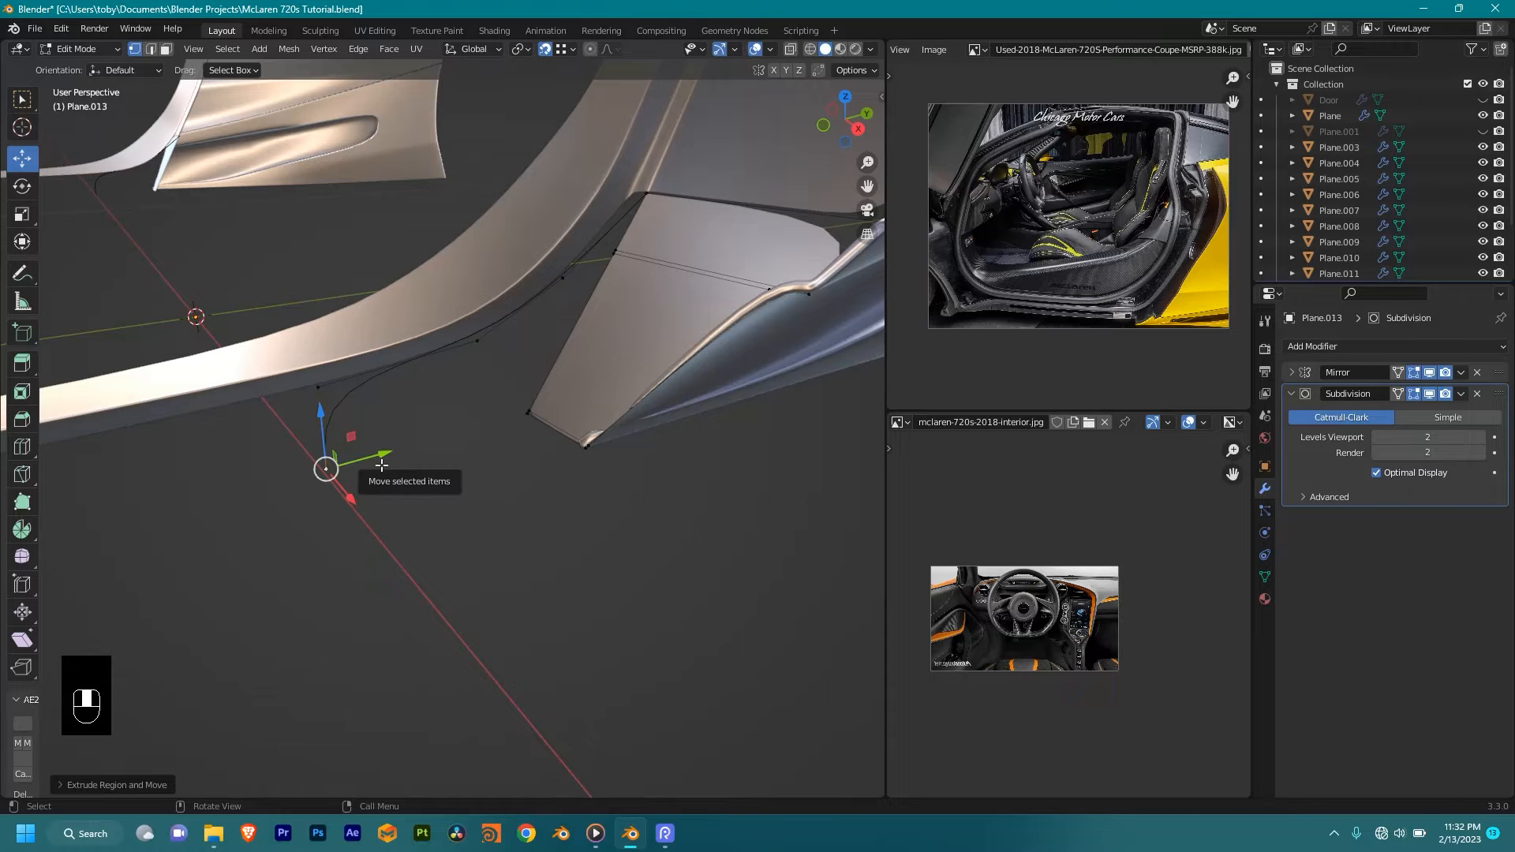
pyautogui.press('g')
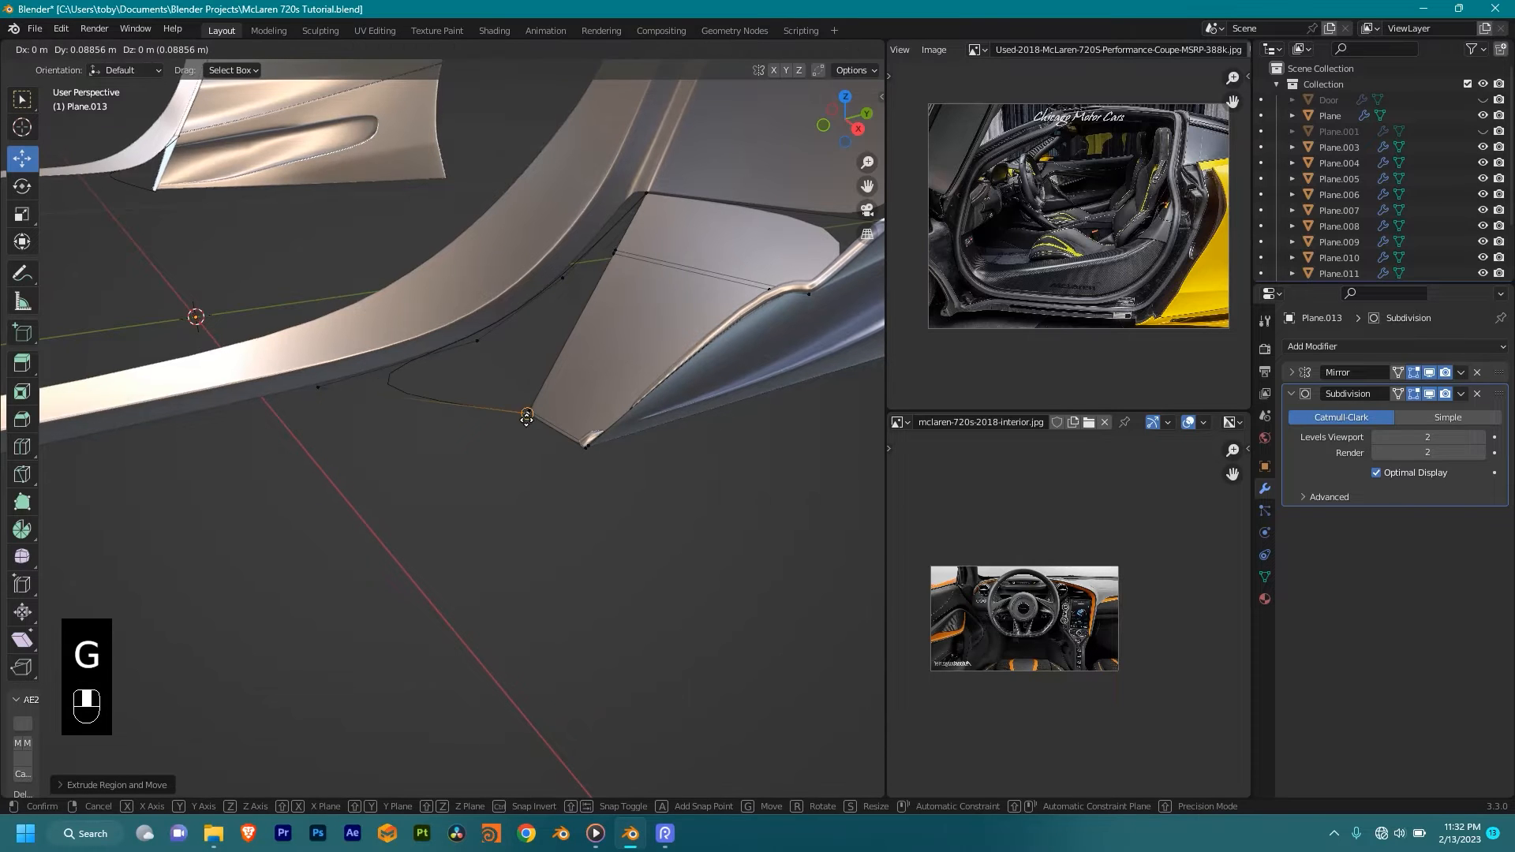
pyautogui.rightClick(509, 428)
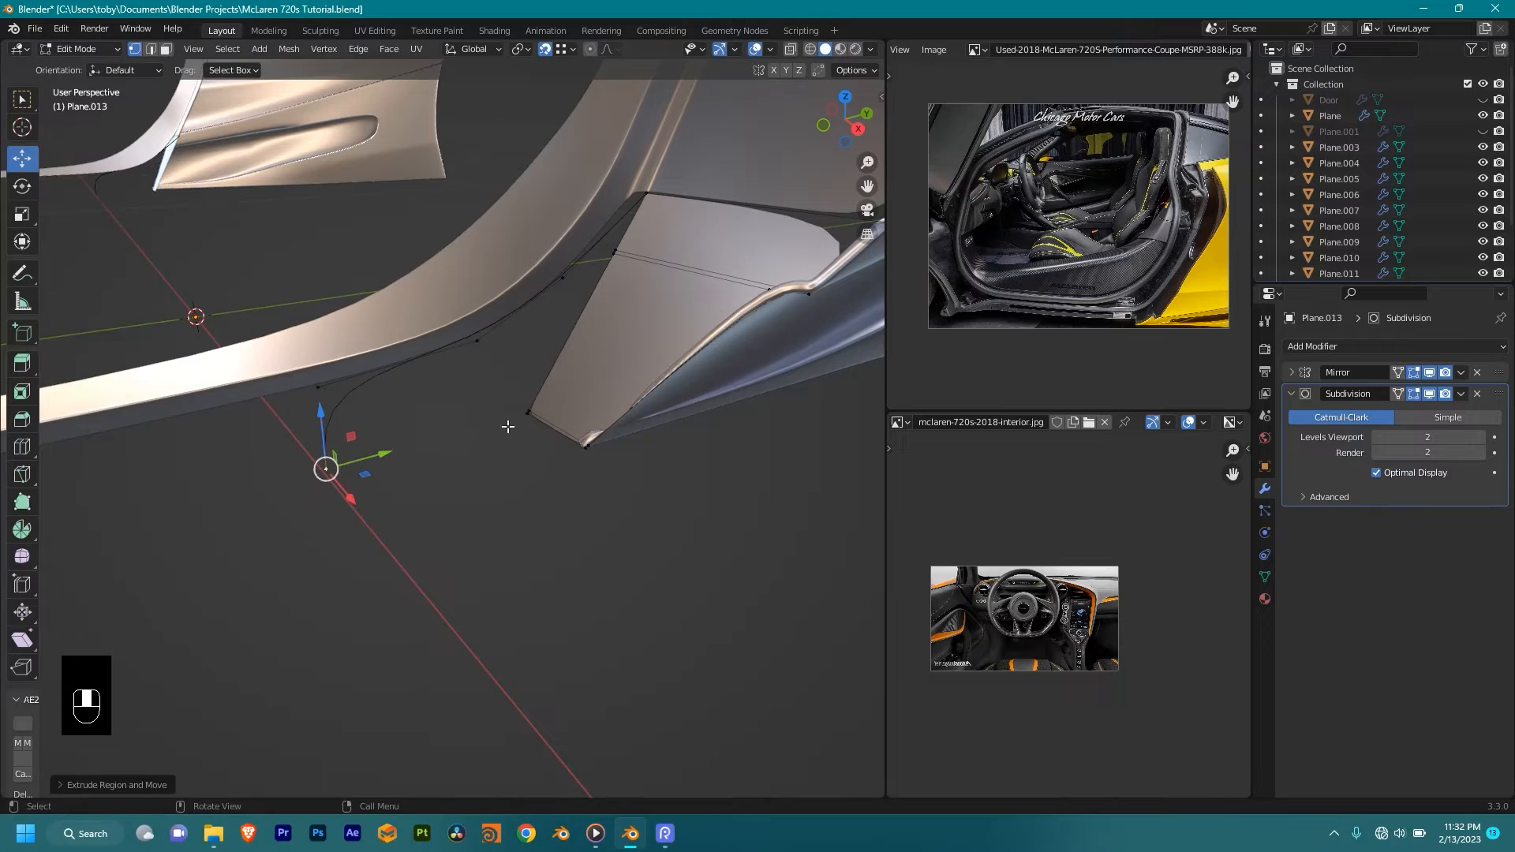
pyautogui.click(563, 52)
# Step: Connect the extruded lower vertex to the side panel's lower front corner with a new edge
pyautogui.scroll(-3, 526, 547)
pyautogui.moveTo(418, 558); pyautogui.dragTo(396, 561, button='middle')
pyautogui.rightClick(396, 561)
pyautogui.scroll(-2, 442, 551)
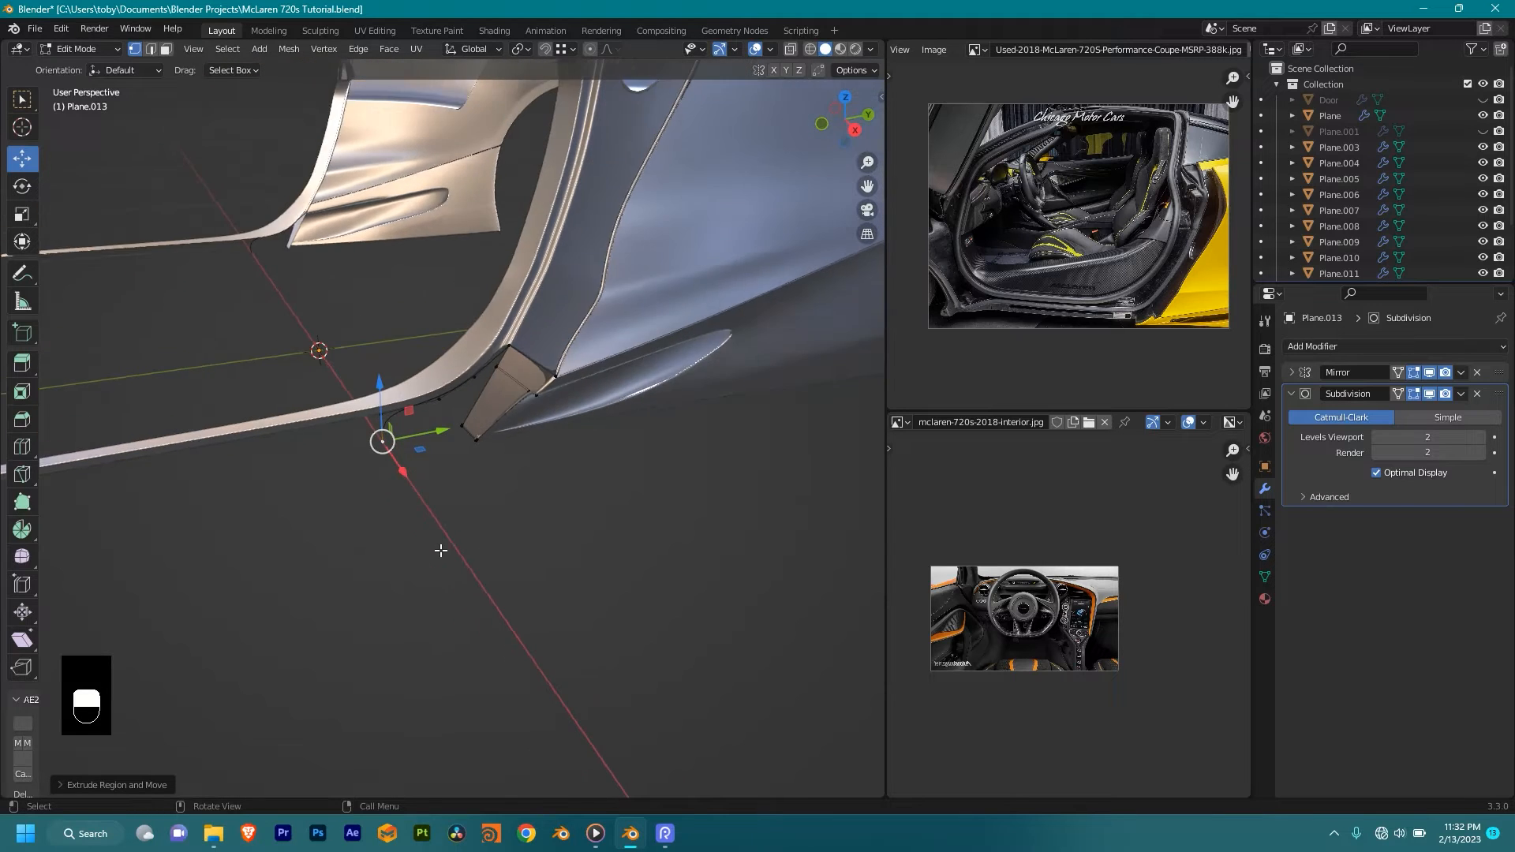
pyautogui.scroll(4, 440, 550)
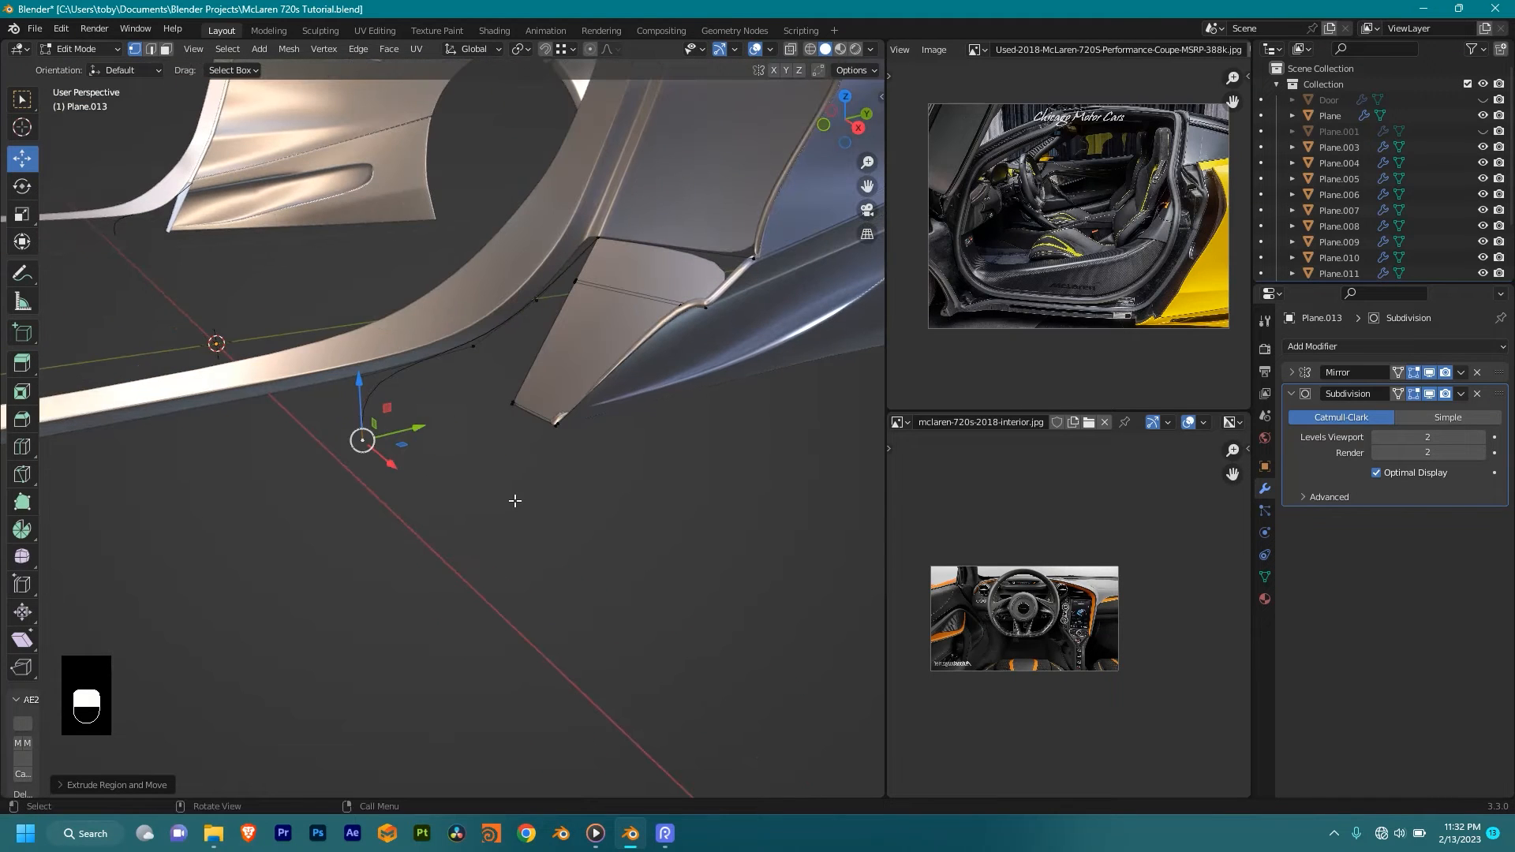
pyautogui.scroll(2, 548, 426)
pyautogui.keyDown('shift'); pyautogui.moveTo(548, 425); pyautogui.dragTo(626, 409, button='middle'); pyautogui.keyUp('shift')
pyautogui.scroll(3, 485, 426)
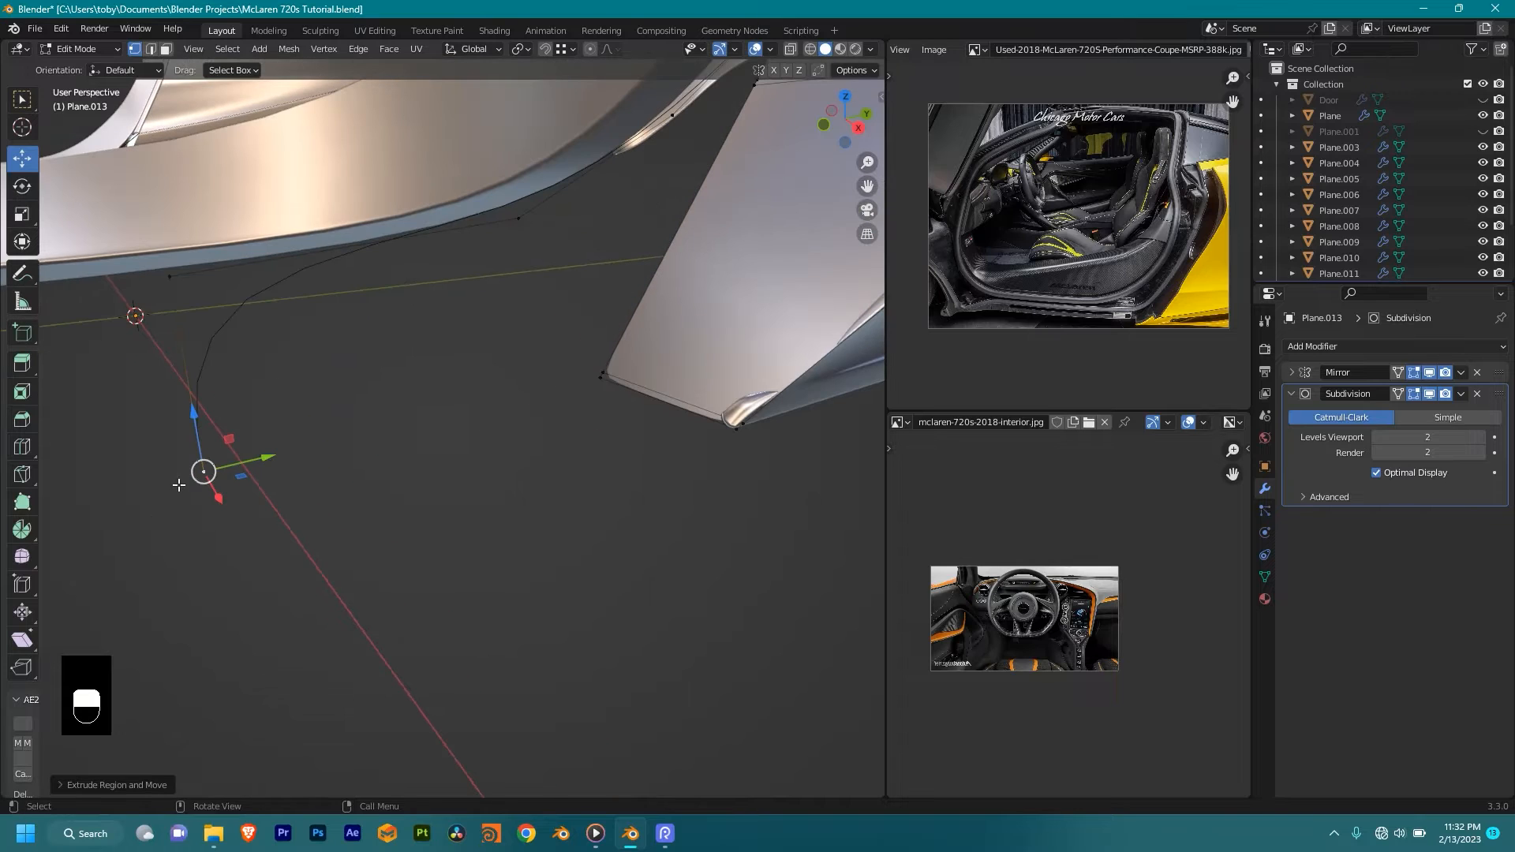
pyautogui.press('shift')
pyautogui.keyDown('shift'); pyautogui.click(590, 395); pyautogui.keyUp('shift')
pyautogui.press('f')
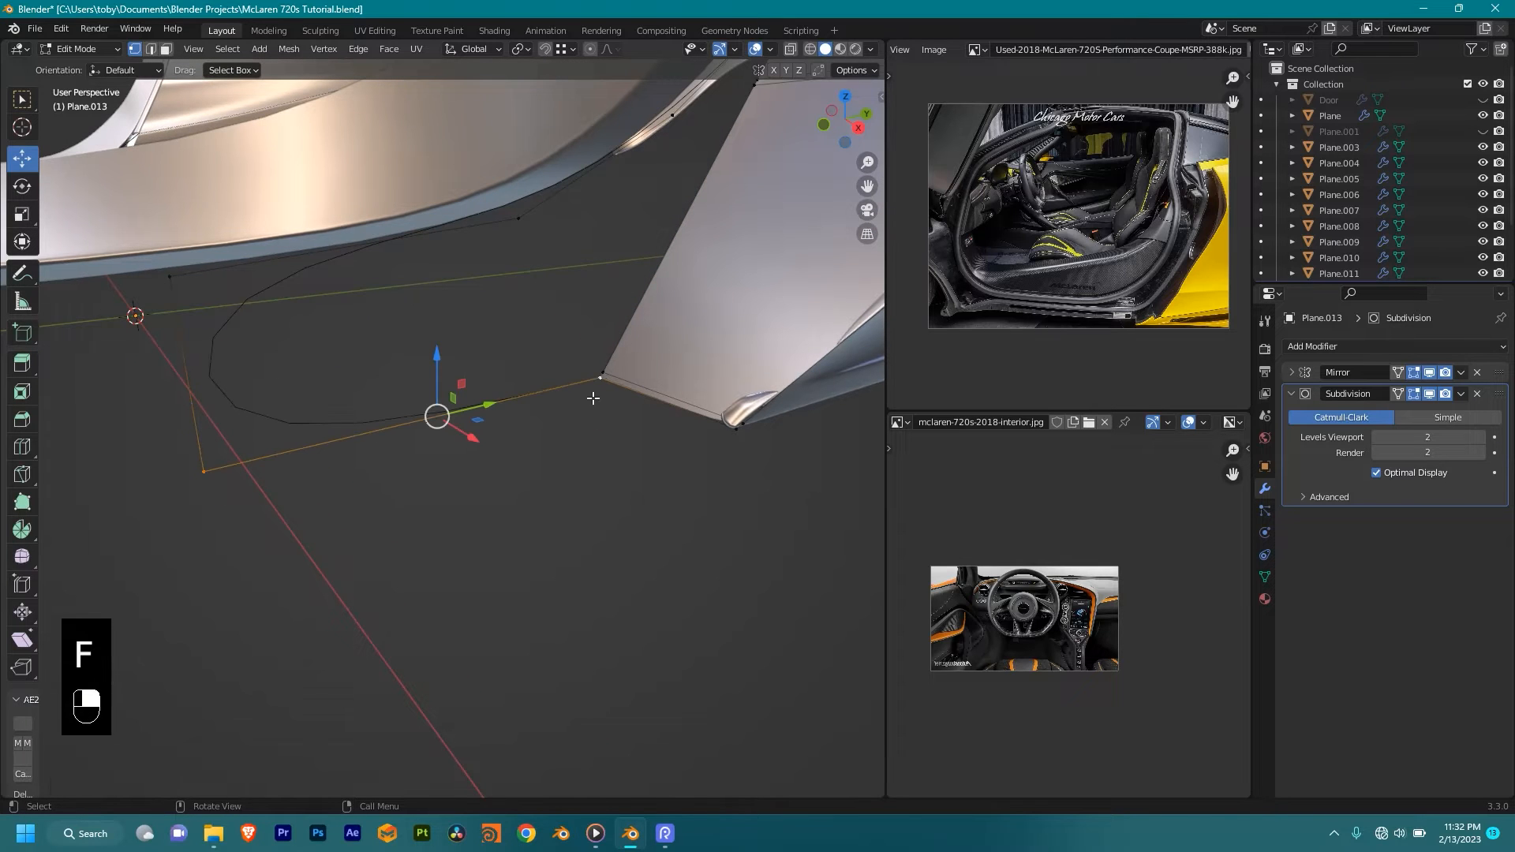
# Step: Fill the front quad between the edge strip and the lower edge that leads to the side panel's lower front corner
pyautogui.scroll(-2, 651, 387)
pyautogui.keyDown('alt'); pyautogui.click(608, 392); pyautogui.keyUp('alt')
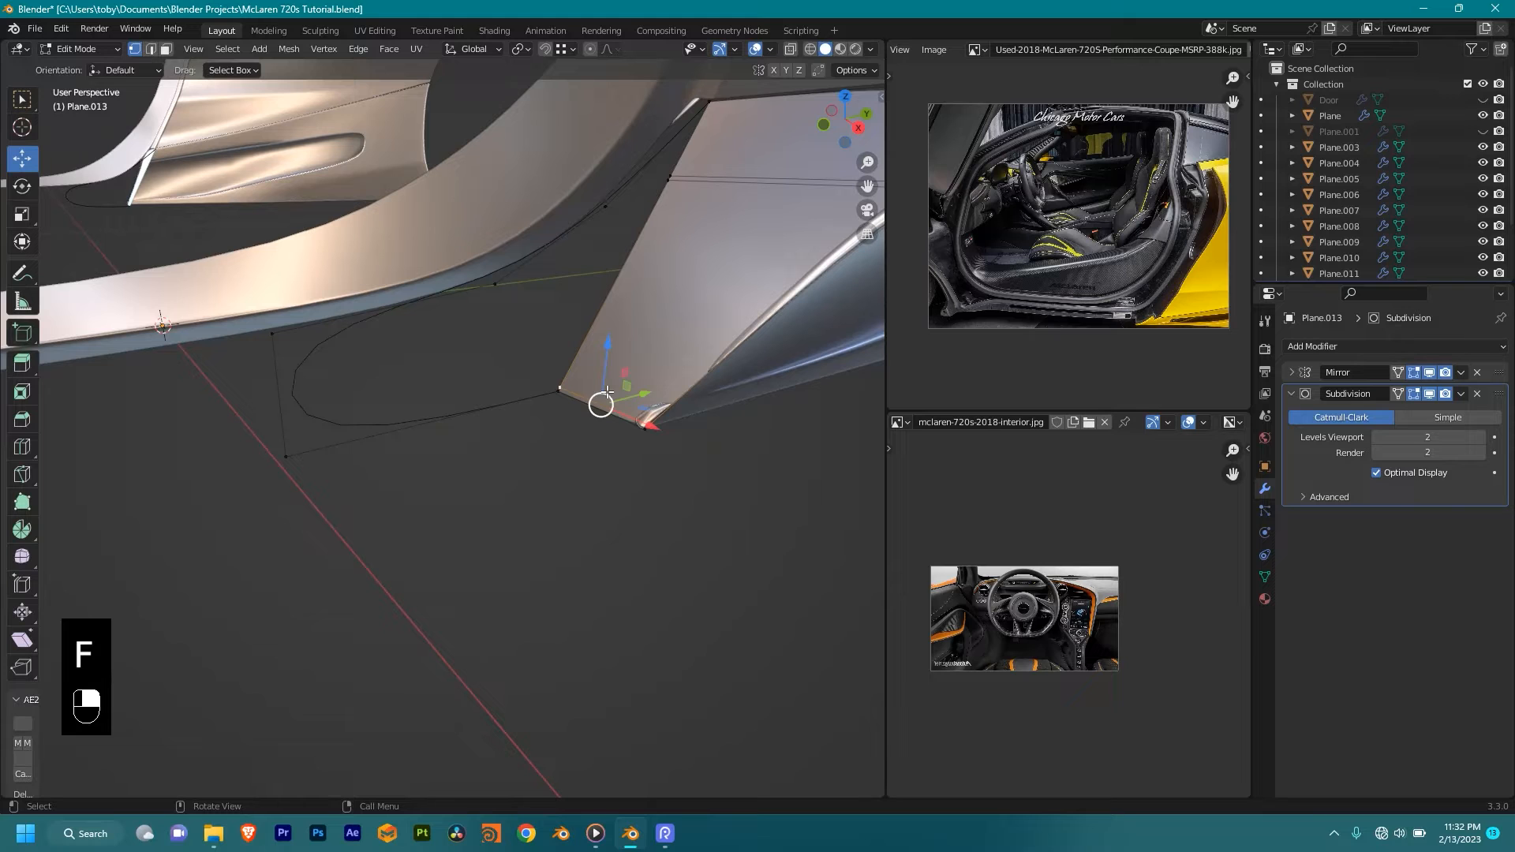
pyautogui.moveTo(657, 428); pyautogui.dragTo(597, 411, button='middle')
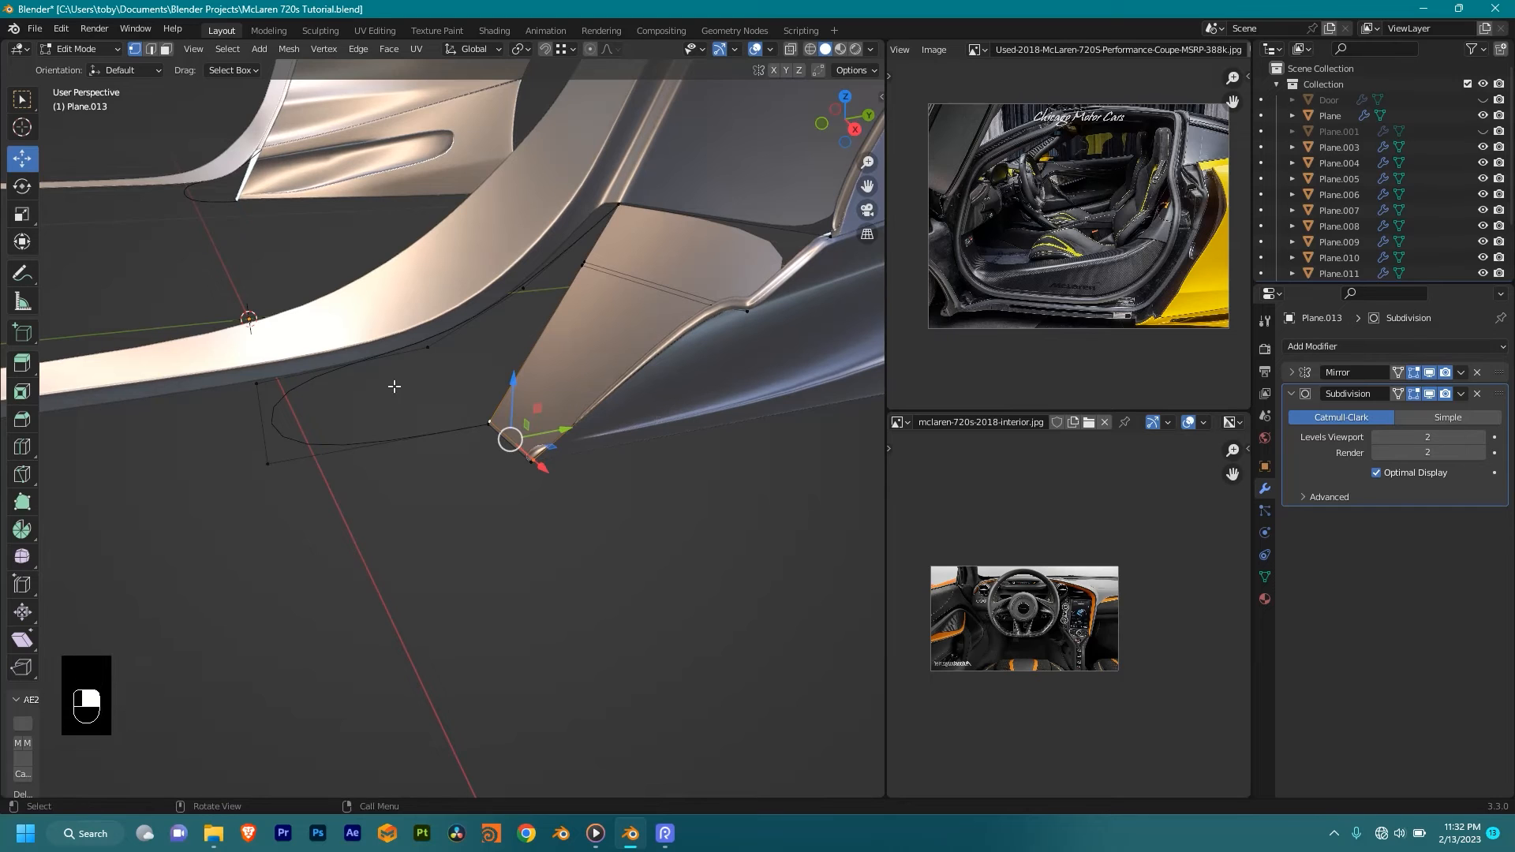
pyautogui.click(490, 423)
pyautogui.keyDown('ctrl'); pyautogui.click(416, 334); pyautogui.keyUp('ctrl')
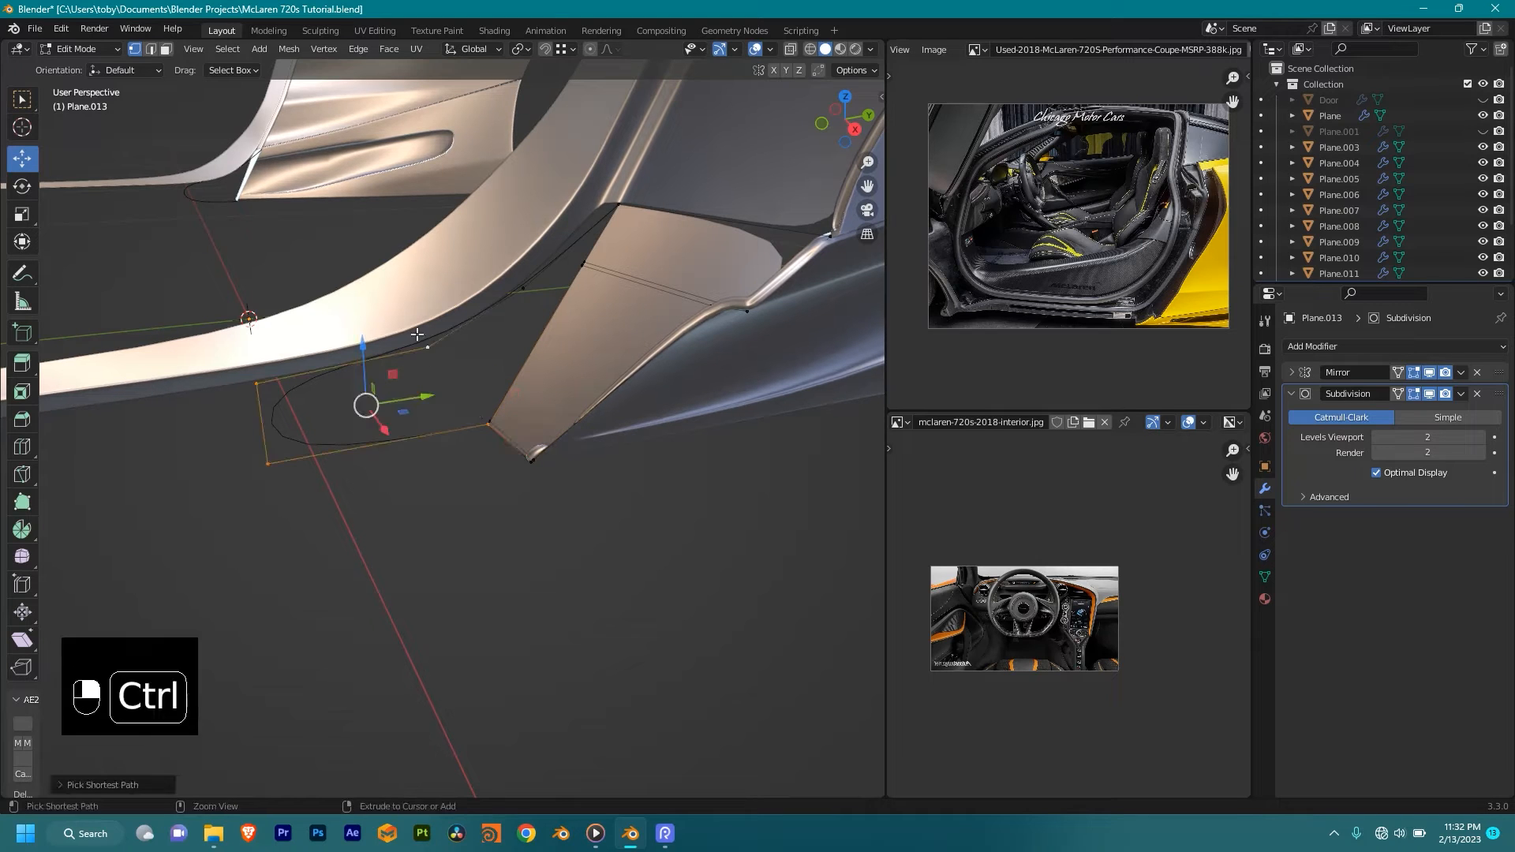
pyautogui.press('f')
# Step: Try to fill a triangular face between the edge strip and the side panel's lower front corner
pyautogui.moveTo(481, 454); pyautogui.dragTo(474, 407, button='middle')
pyautogui.scroll(2, 495, 405)
pyautogui.click(473, 434)
pyautogui.keyDown('ctrl'); pyautogui.click(484, 313); pyautogui.keyUp('ctrl')
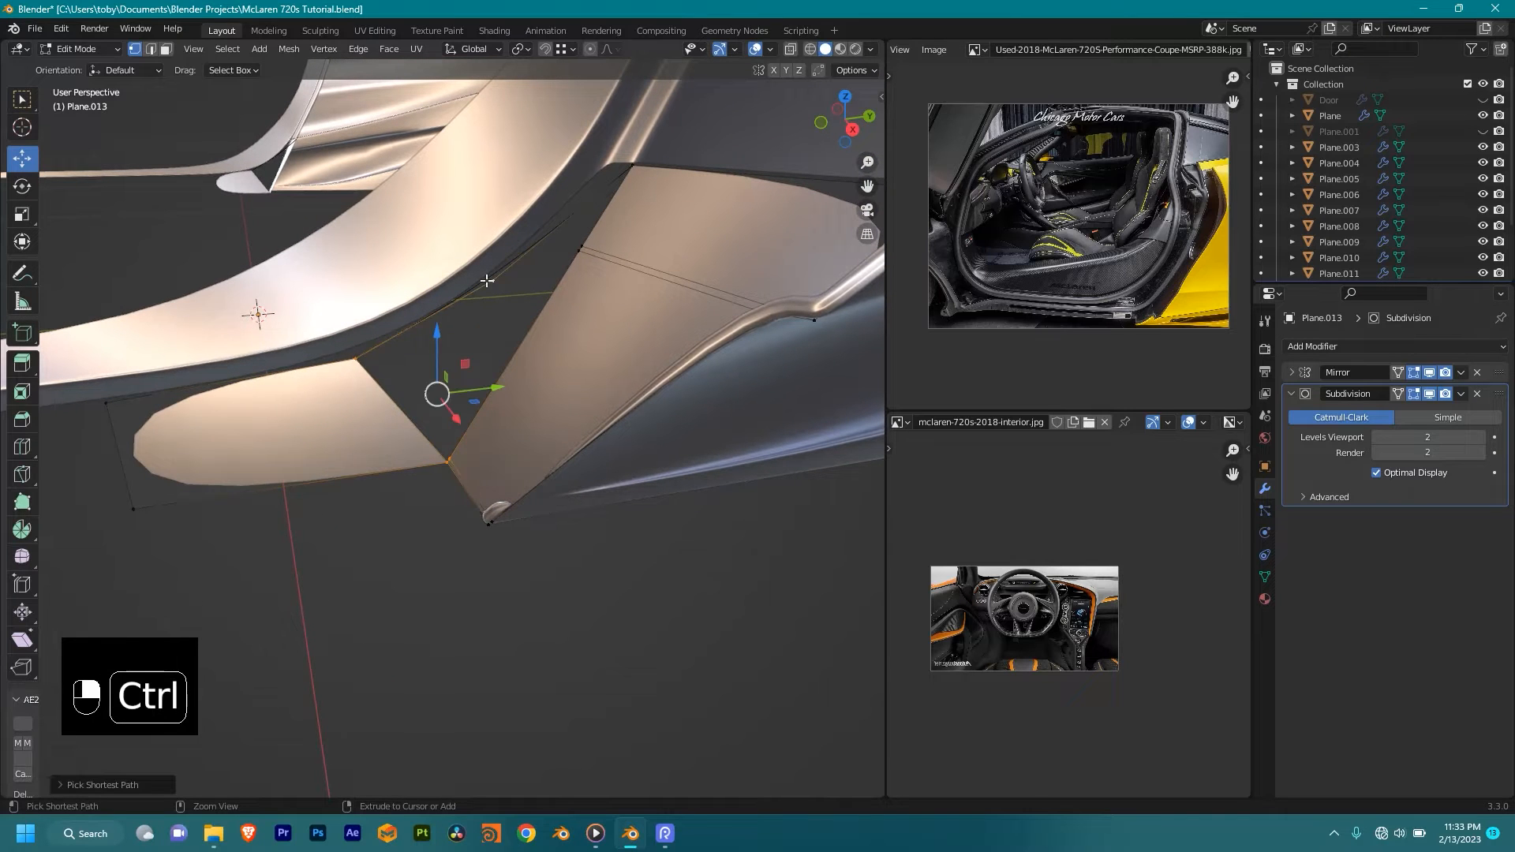
pyautogui.press('f')
# Step: Try to fill the remaining gap between the edge strip and the side panel's front edge with a single face
pyautogui.moveTo(526, 351)
pyautogui.mouseDown(button='middle')
pyautogui.moveTo(545, 338)
pyautogui.moveTo(533, 356)
pyautogui.moveTo(528, 341)
pyautogui.mouseUp(button='middle')
pyautogui.hotkey('shift', 'z')
pyautogui.scroll(2, 533, 356)
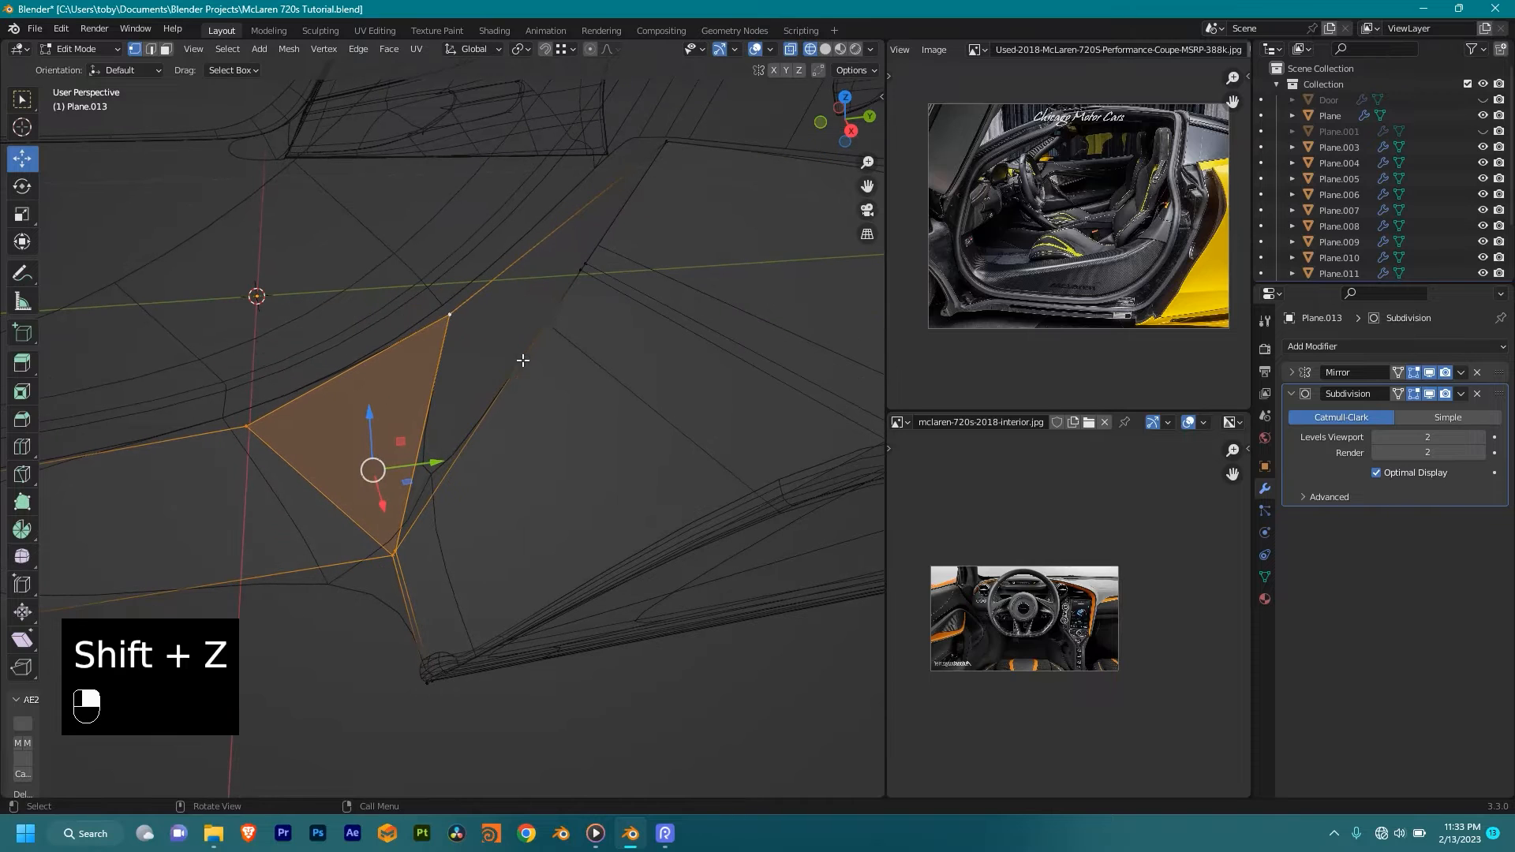
pyautogui.keyDown('shift'); pyautogui.moveTo(577, 292); pyautogui.dragTo(534, 332, button='middle'); pyautogui.keyUp('shift')
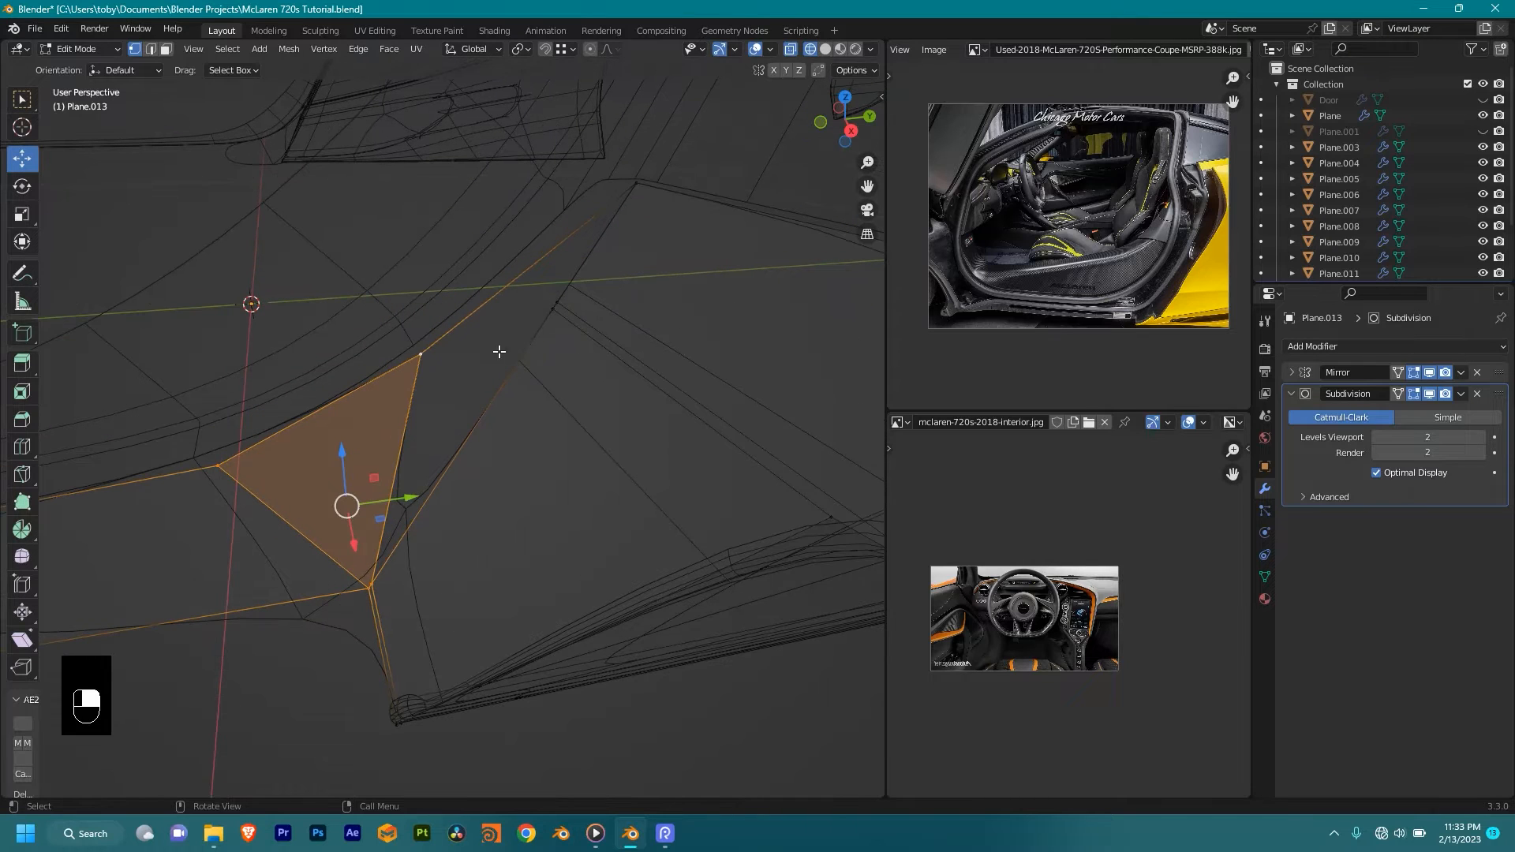
pyautogui.keyDown('shift'); pyautogui.moveTo(578, 298); pyautogui.dragTo(690, 359, button='middle'); pyautogui.keyUp('shift')
pyautogui.hotkey('shift', 'z')
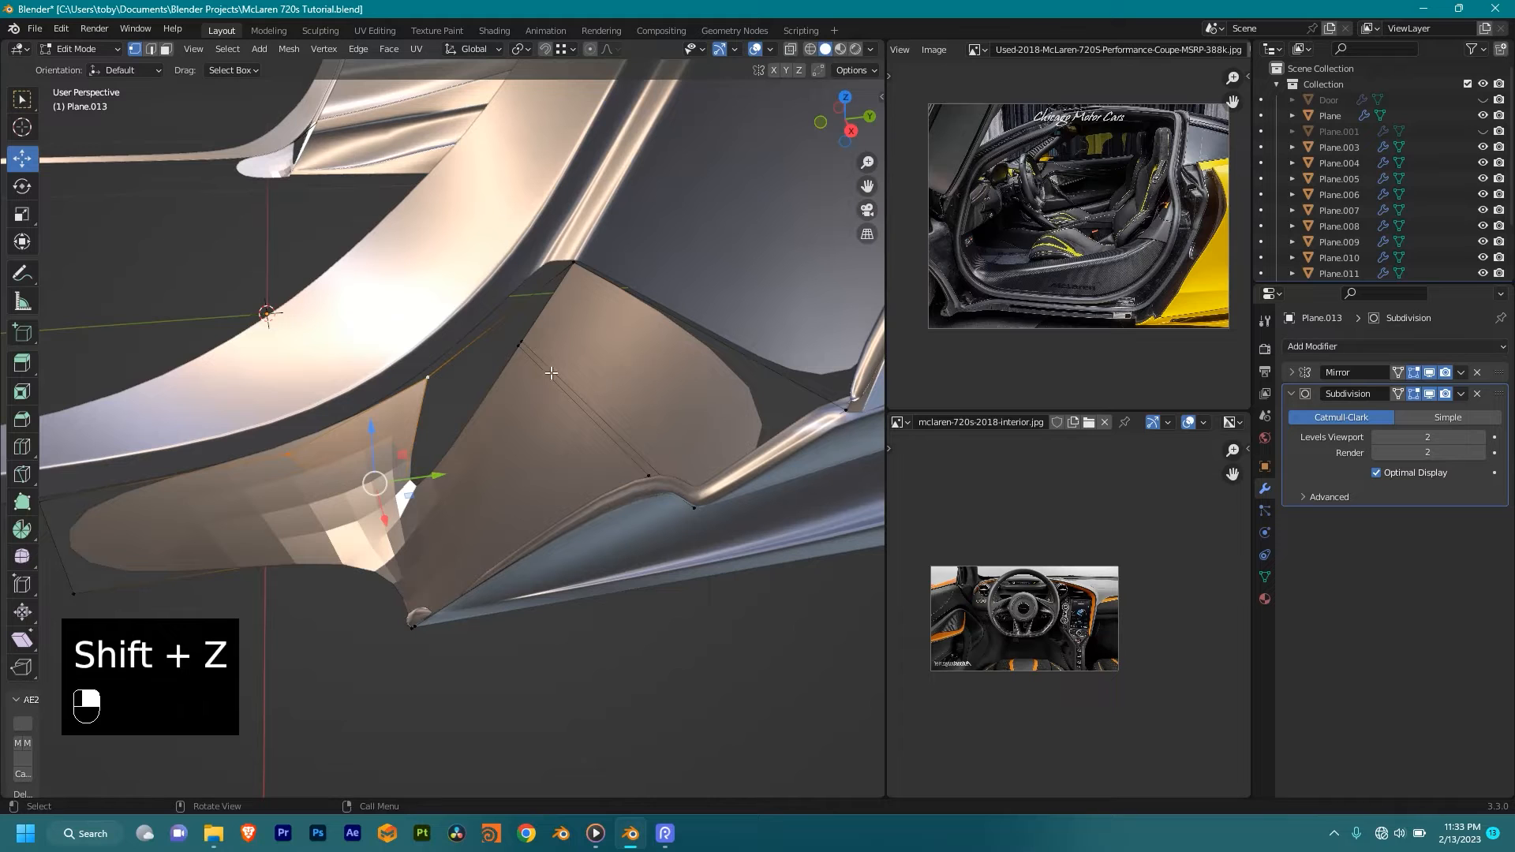
pyautogui.scroll(1, 593, 396)
pyautogui.keyDown('shift'); pyautogui.click(525, 373); pyautogui.keyUp('shift')
pyautogui.hotkey('shift', 'z')
pyautogui.press('f')
# Step: Try a knife cut from the edge strip's vertex across the panel's front edge to its lower border
pyautogui.moveTo(526, 373)
pyautogui.keyDown('shift'); pyautogui.mouseDown(button='middle')
pyautogui.moveTo(512, 388)
pyautogui.moveTo(539, 395)
pyautogui.mouseUp(button='middle'); pyautogui.keyUp('shift')
pyautogui.scroll(2, 538, 394)
pyautogui.press('k')
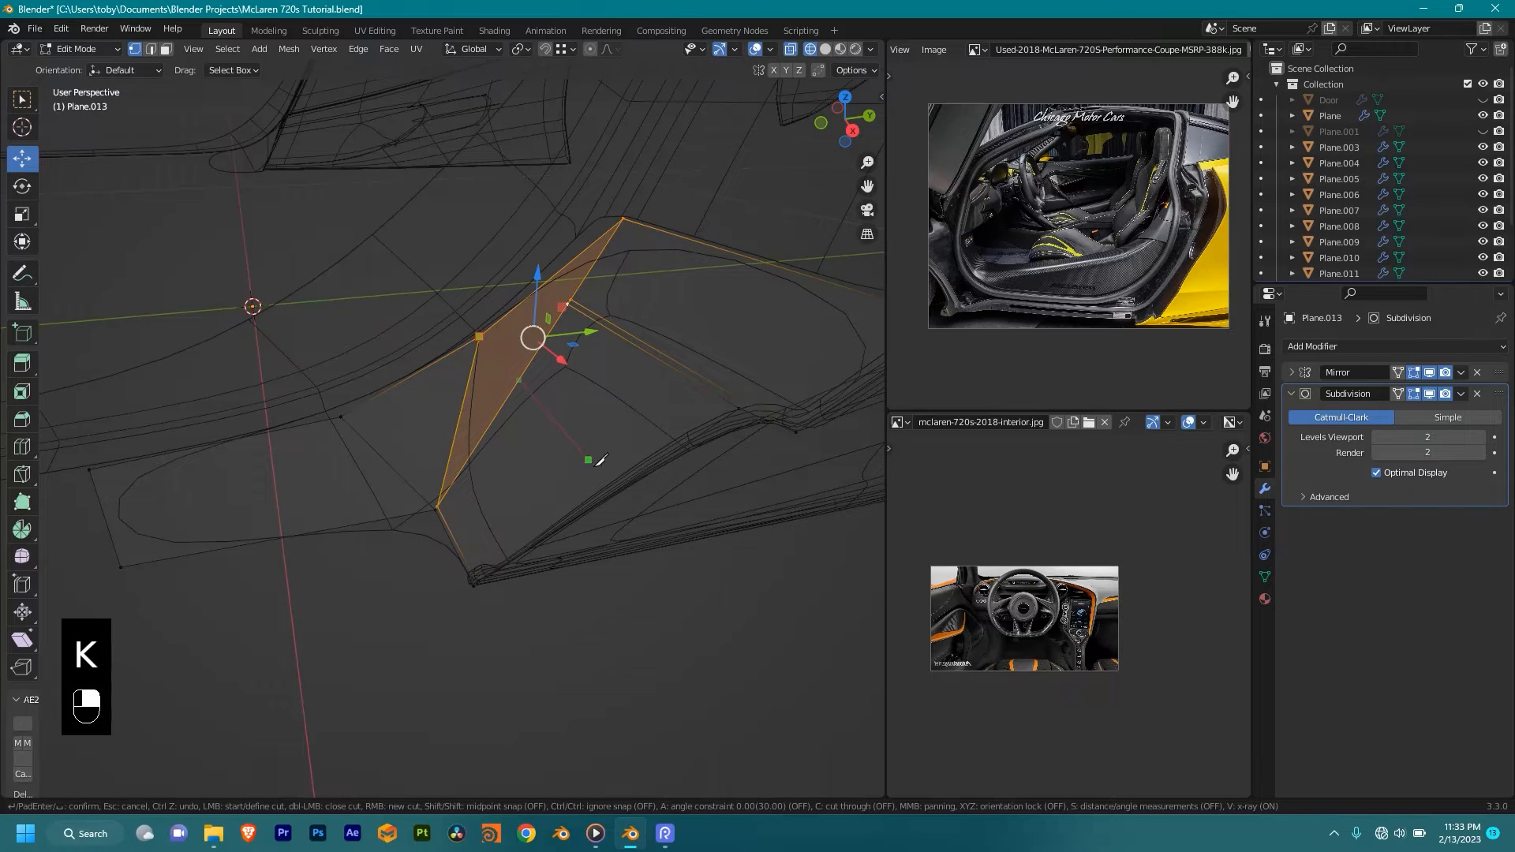
pyautogui.press('Return')
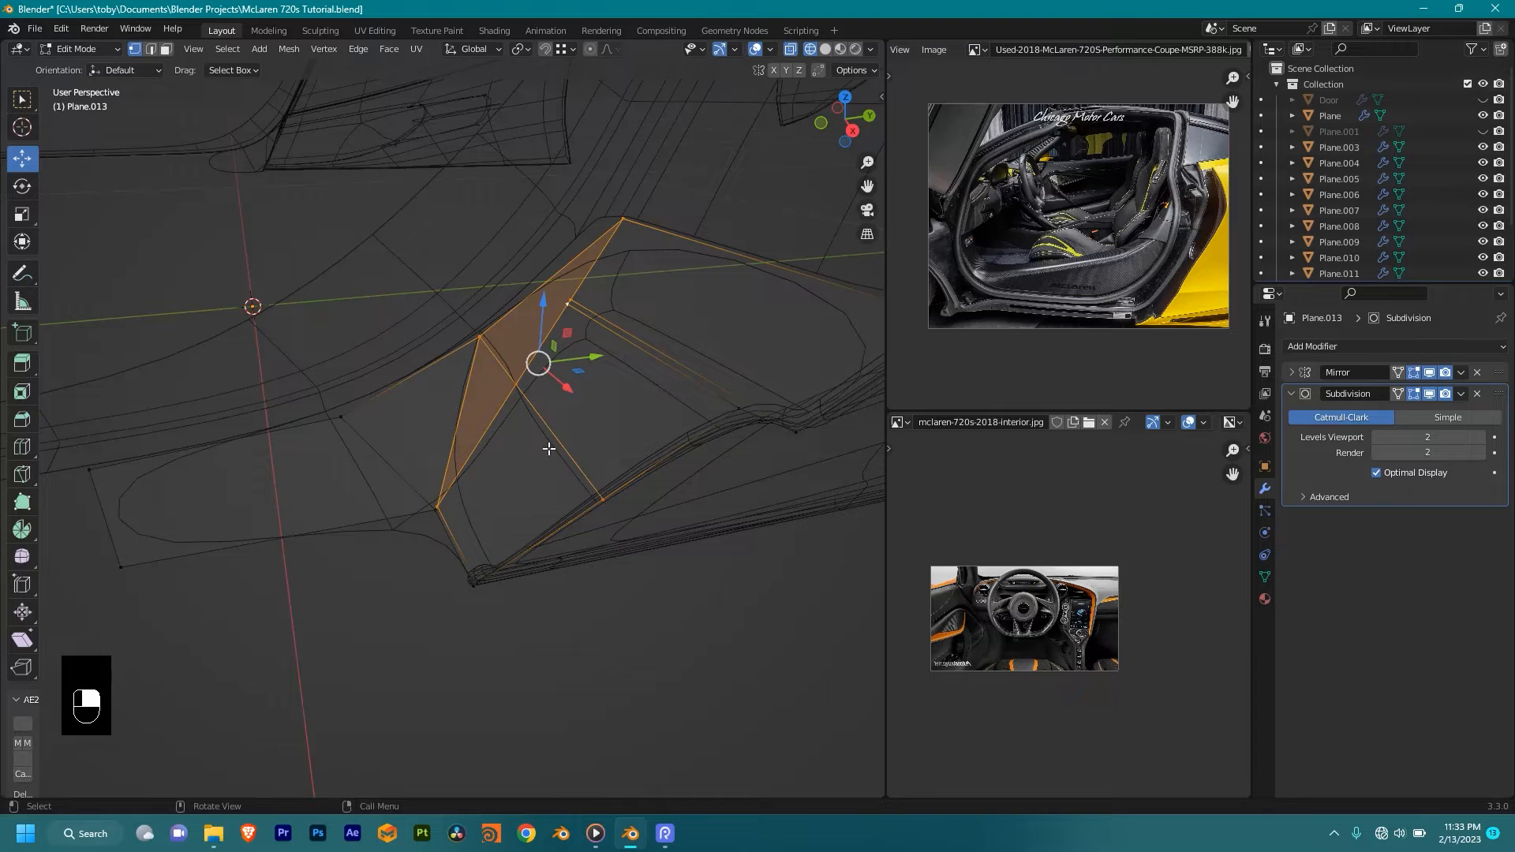
pyautogui.scroll(2, 569, 464)
pyautogui.moveTo(541, 443); pyautogui.dragTo(578, 382, button='middle')
pyautogui.click(598, 297)
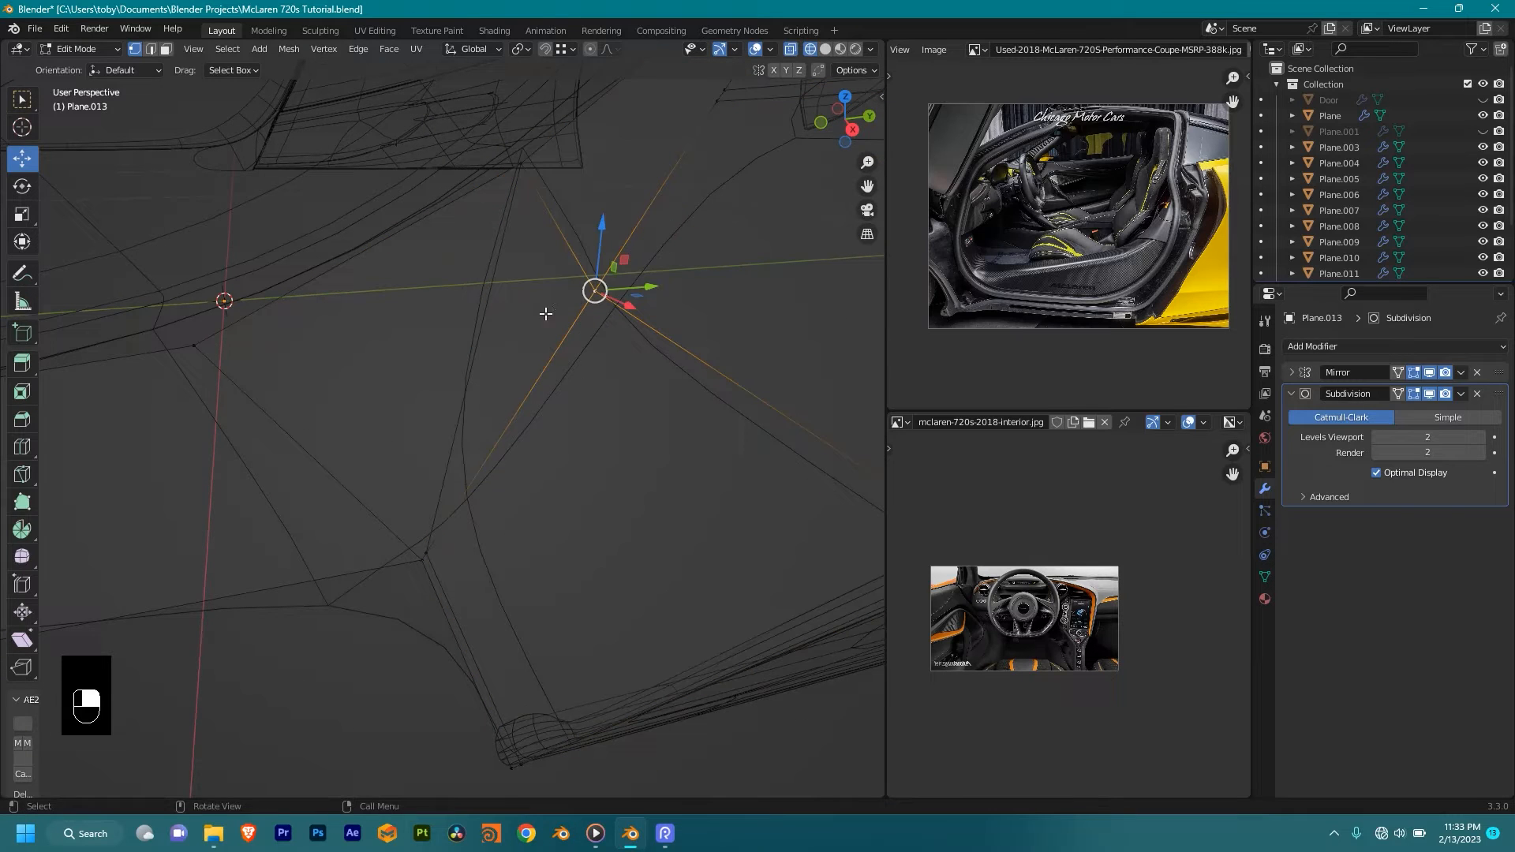
pyautogui.keyDown('ctrl'); pyautogui.keyDown('shift'); pyautogui.click(197, 347); pyautogui.keyUp('shift'); pyautogui.keyUp('ctrl')
pyautogui.hotkey('ctrl', 'z')
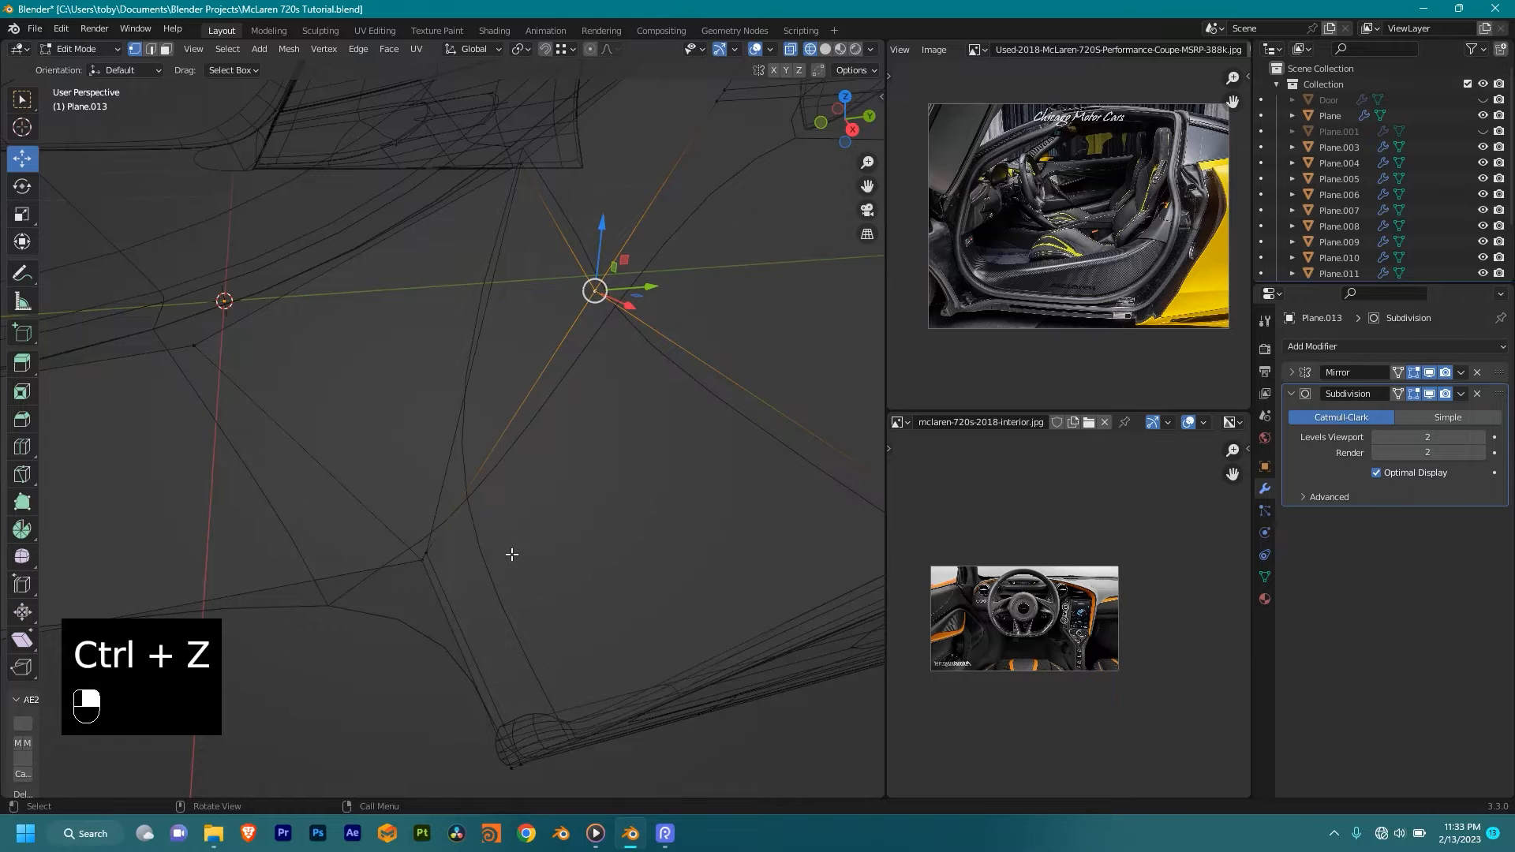
# Step: Undo the knife cut and the last two face fills, keeping only the front quad, in solid shading
pyautogui.scroll(-2, 542, 502)
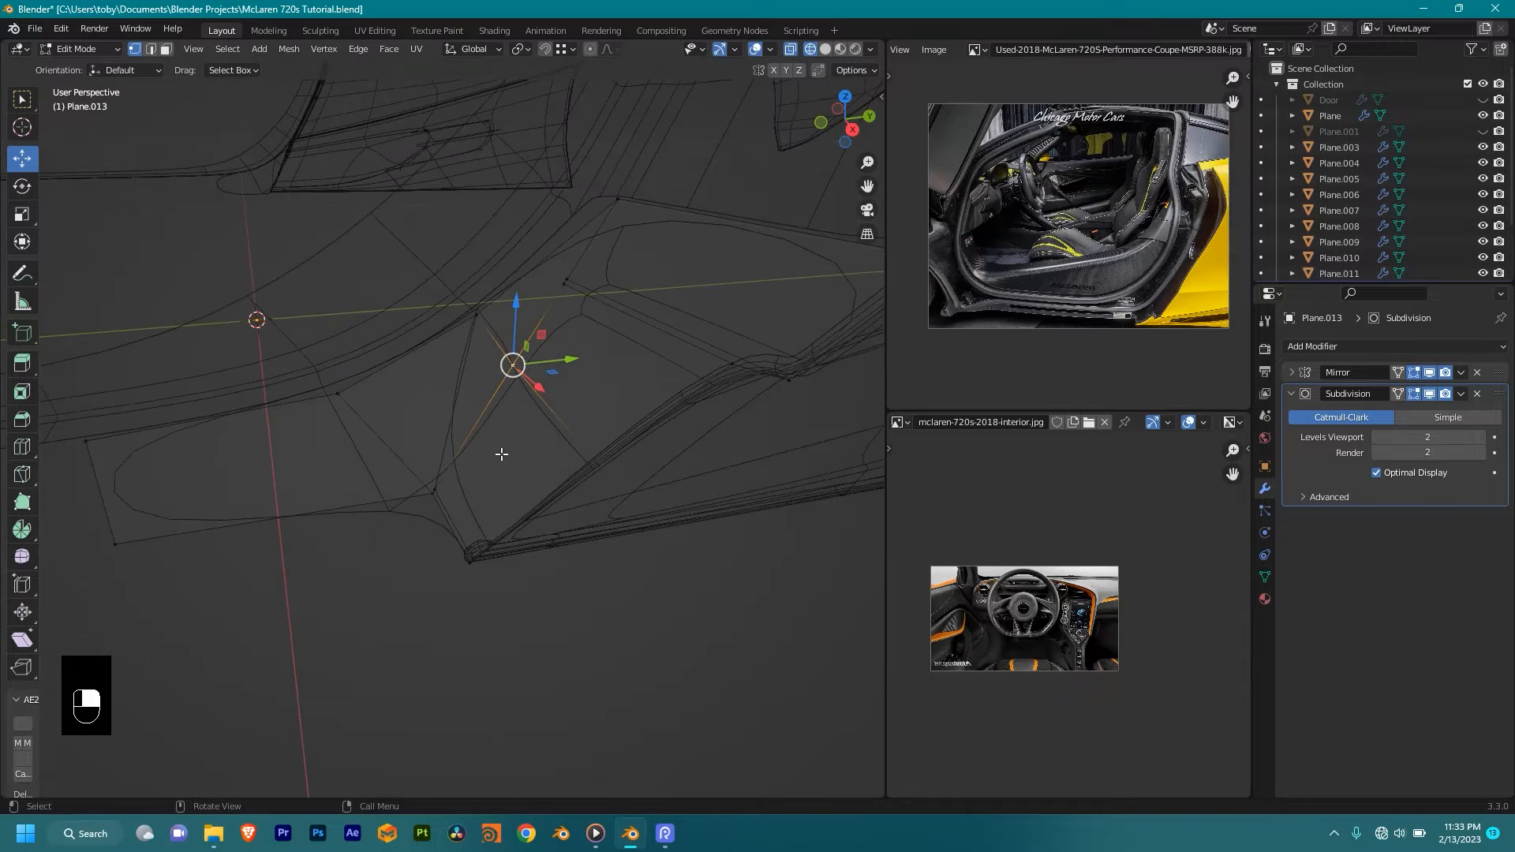
pyautogui.hotkey('shift', 'z')
pyautogui.hotkey('ctrl', 'z')
pyautogui.hotkey('ctrl', 'z')
pyautogui.hotkey('ctrl', 'z')
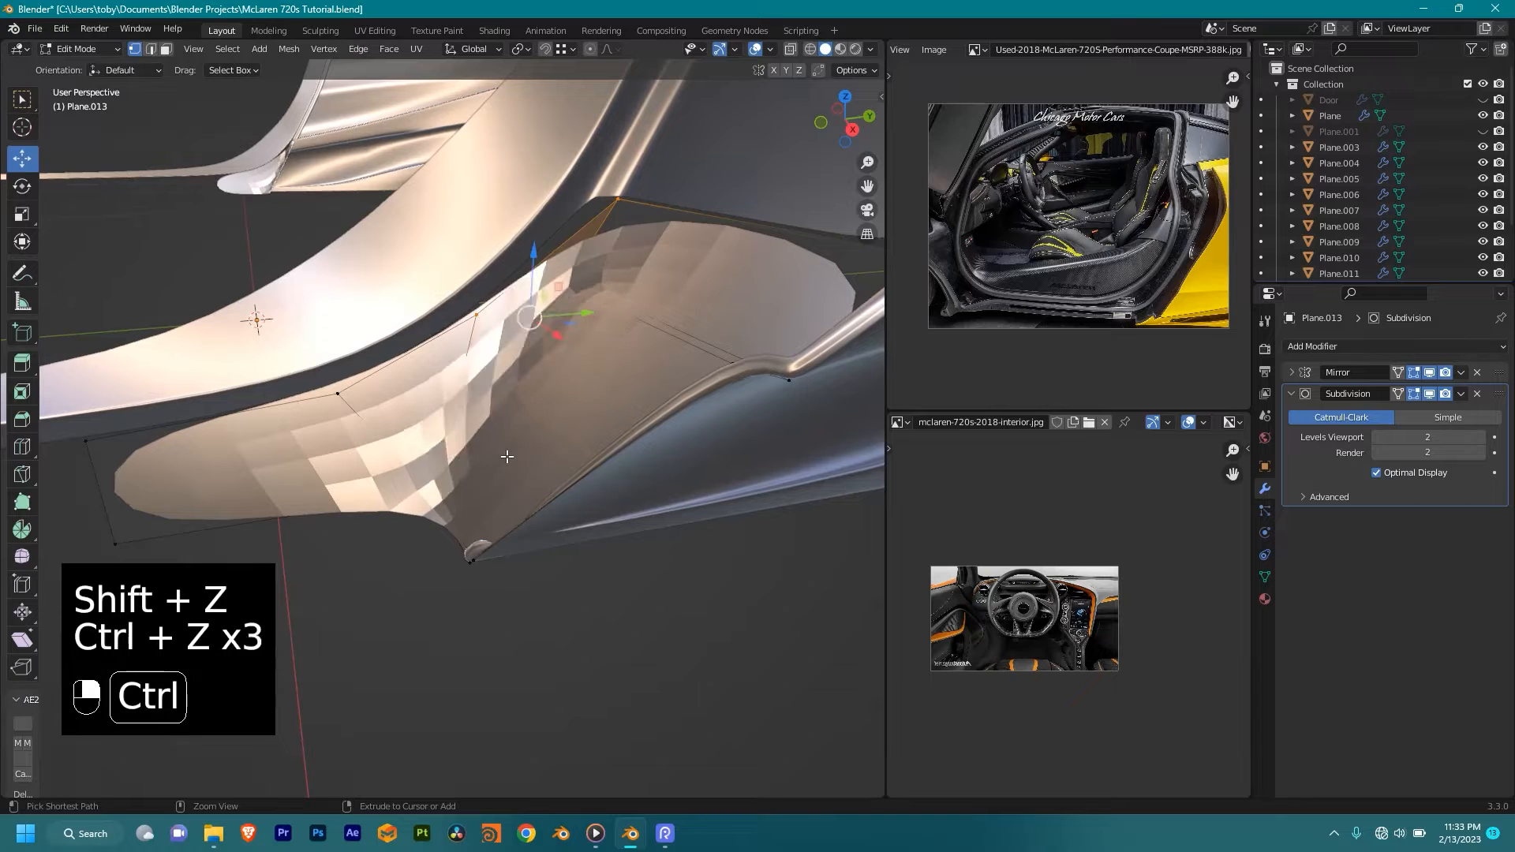
pyautogui.hotkey('ctrl', 'z')
pyautogui.hotkey('ctrl', 'z')
pyautogui.hotkey('ctrl', 'z')
pyautogui.hotkey('ctrl', 'z')
# Step: Dissolve the supporting edge loop that runs close to the side panel's lower front edge
pyautogui.keyDown('alt'); pyautogui.click(454, 519); pyautogui.keyUp('alt')
pyautogui.moveTo(535, 506); pyautogui.dragTo(556, 511, button='middle')
pyautogui.scroll(3, 608, 517)
pyautogui.keyDown('shift'); pyautogui.moveTo(660, 524); pyautogui.dragTo(624, 471, button='middle'); pyautogui.keyUp('shift')
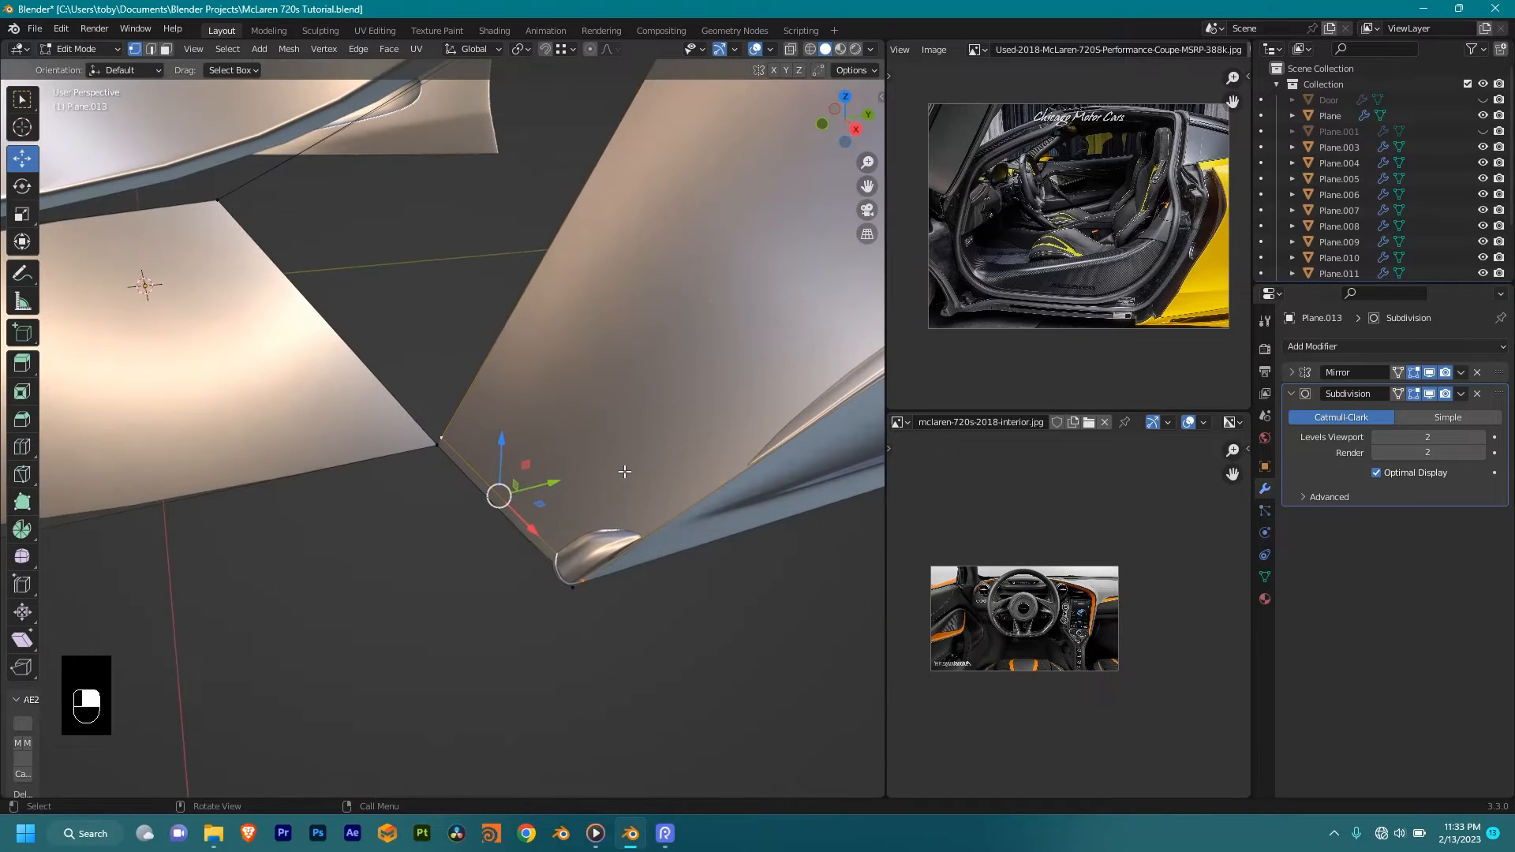
pyautogui.press('x')
pyautogui.click(596, 496)
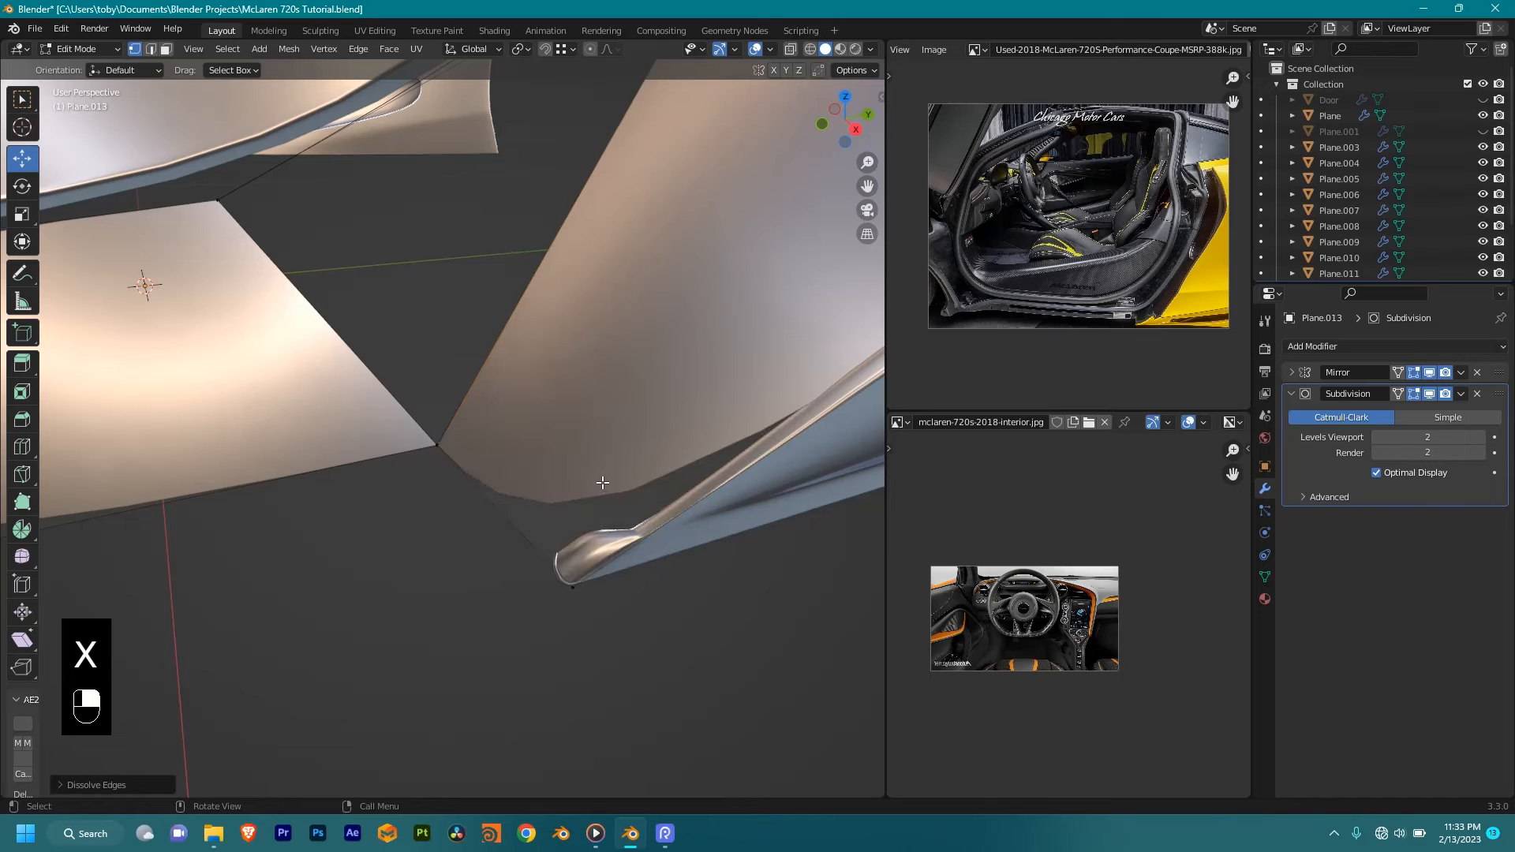
# Step: Slide the middle vertex on the panel's front edge about a quarter of the way towards the lower front corner
pyautogui.keyDown('shift'); pyautogui.moveTo(596, 495); pyautogui.dragTo(615, 459, button='middle'); pyautogui.keyUp('shift')
pyautogui.scroll(2, 615, 459)
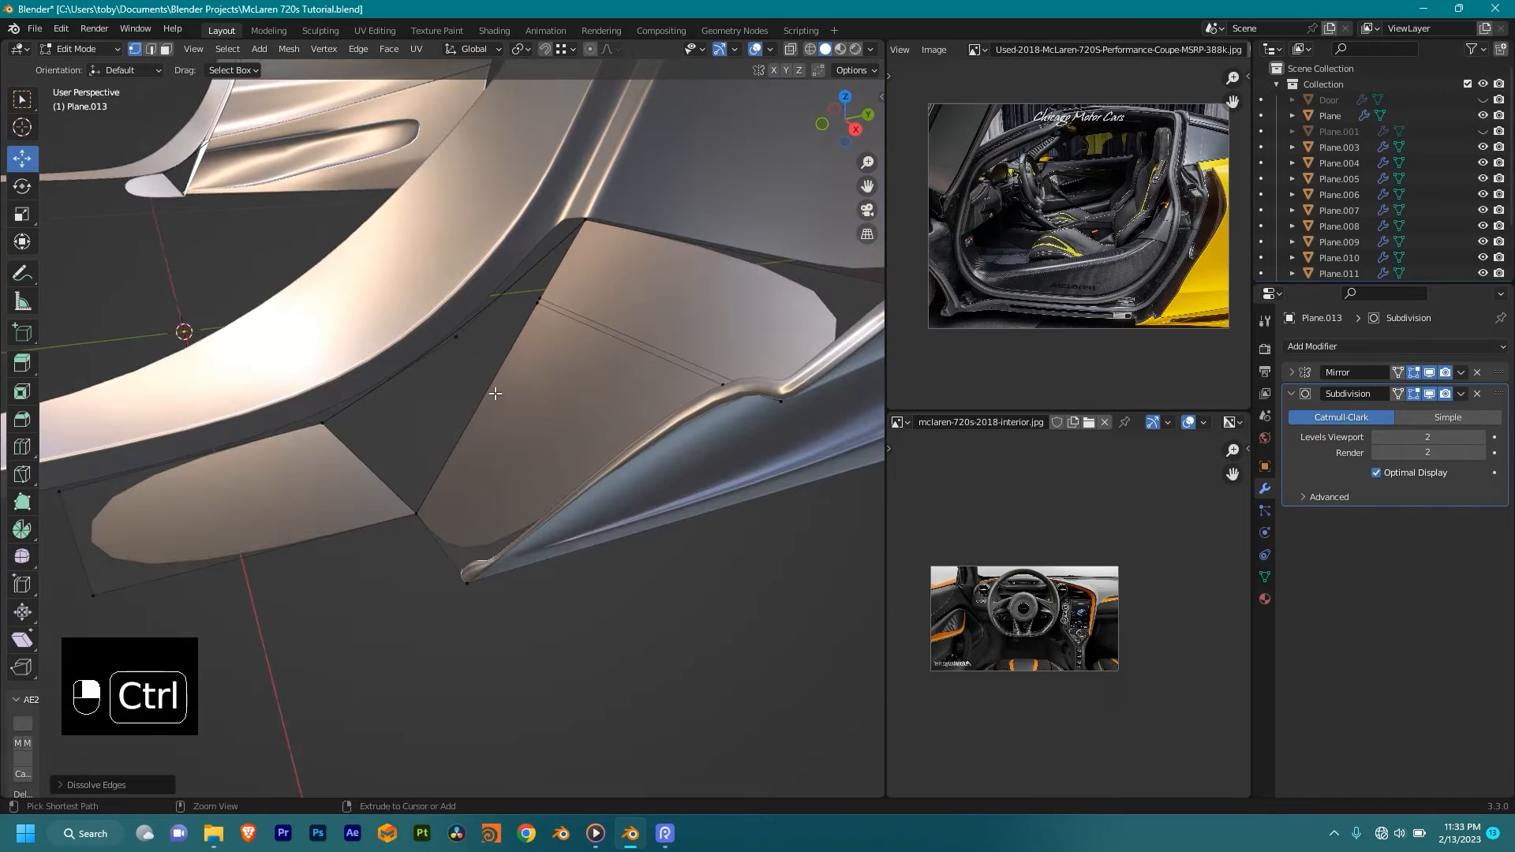
pyautogui.click(539, 309)
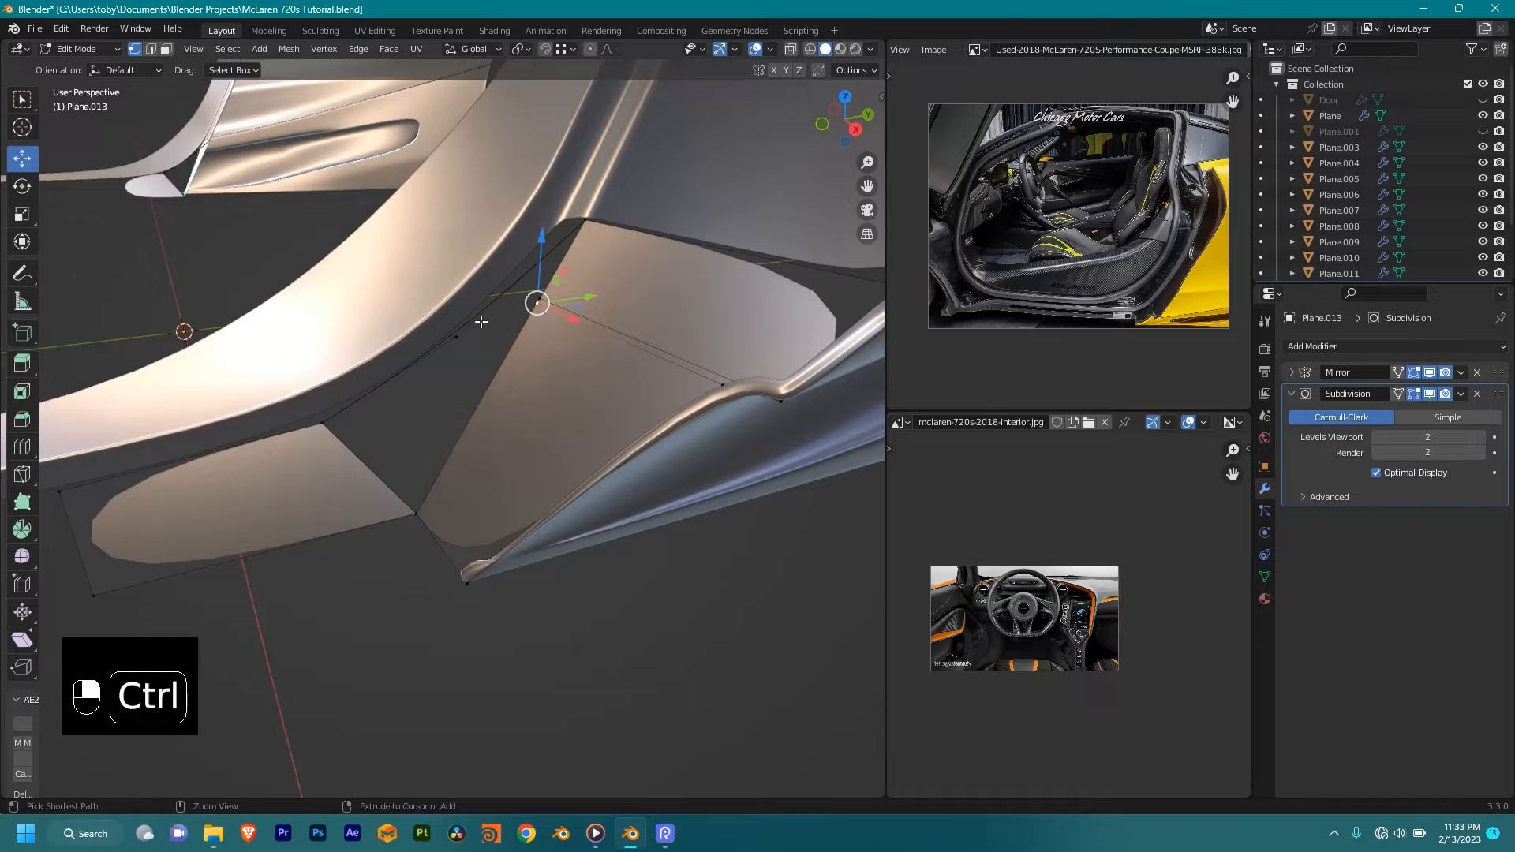
pyautogui.press('g')
pyautogui.press('g')
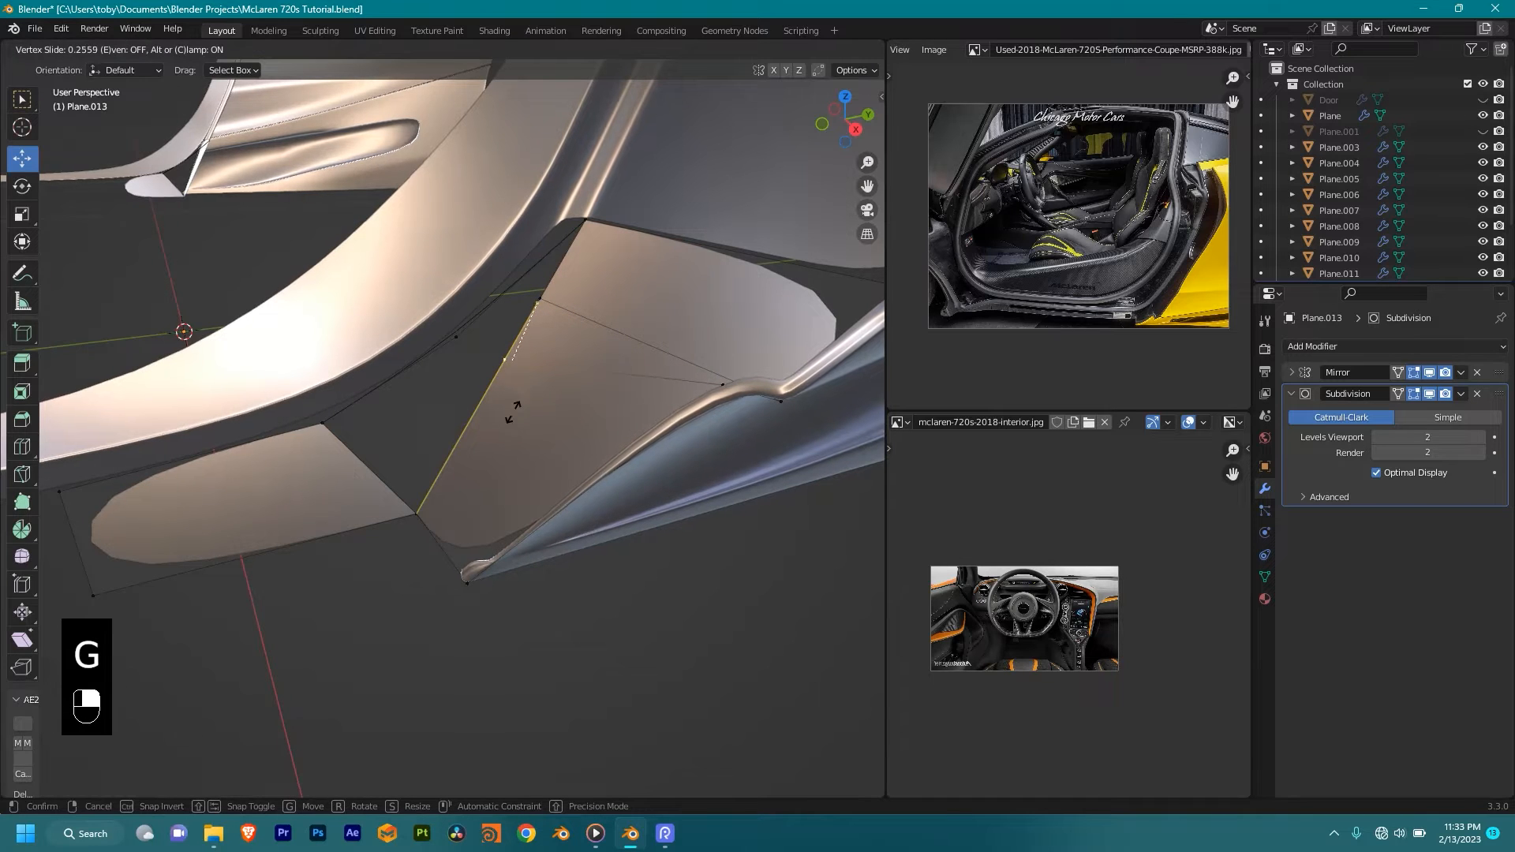
pyautogui.click(513, 348)
# Step: Fill a quad between the edge strip, the panel's lower front corner and the slid front-edge vertex
pyautogui.keyDown('ctrl'); pyautogui.click(333, 430); pyautogui.keyUp('ctrl')
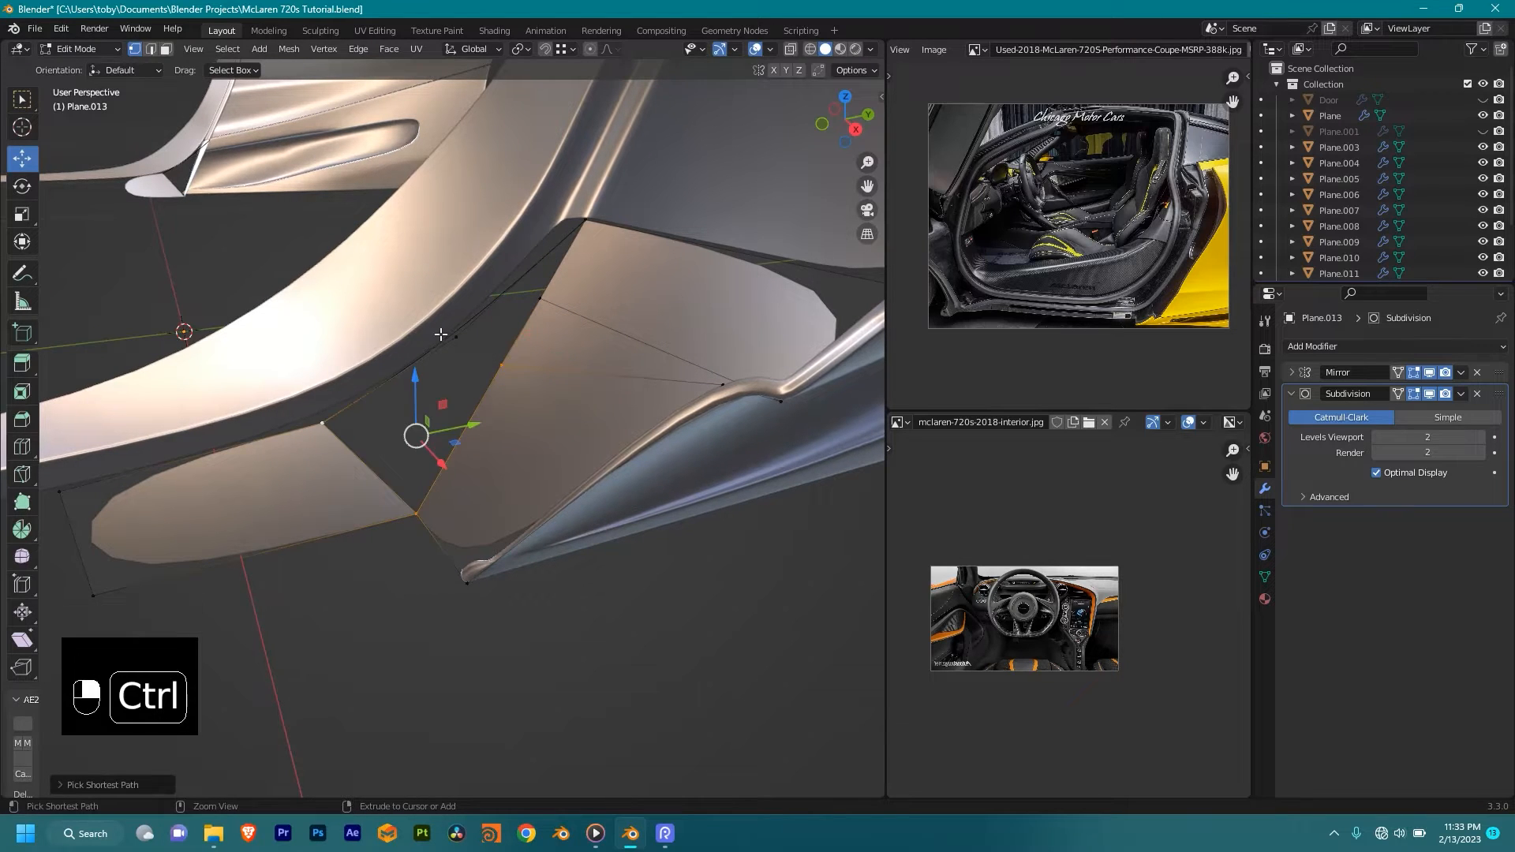
pyautogui.keyDown('ctrl'); pyautogui.click(446, 334); pyautogui.keyUp('ctrl')
pyautogui.press('f')
# Step: Fill the last face between the edge strip and the panel's upper front corner, and return to solid shading
pyautogui.keyDown('shift'); pyautogui.moveTo(586, 305); pyautogui.dragTo(515, 361, button='middle'); pyautogui.keyUp('shift')
pyautogui.hotkey('shift', 'z')
pyautogui.click(479, 369)
pyautogui.press('a')
pyautogui.hotkey('ctrl', 'z')
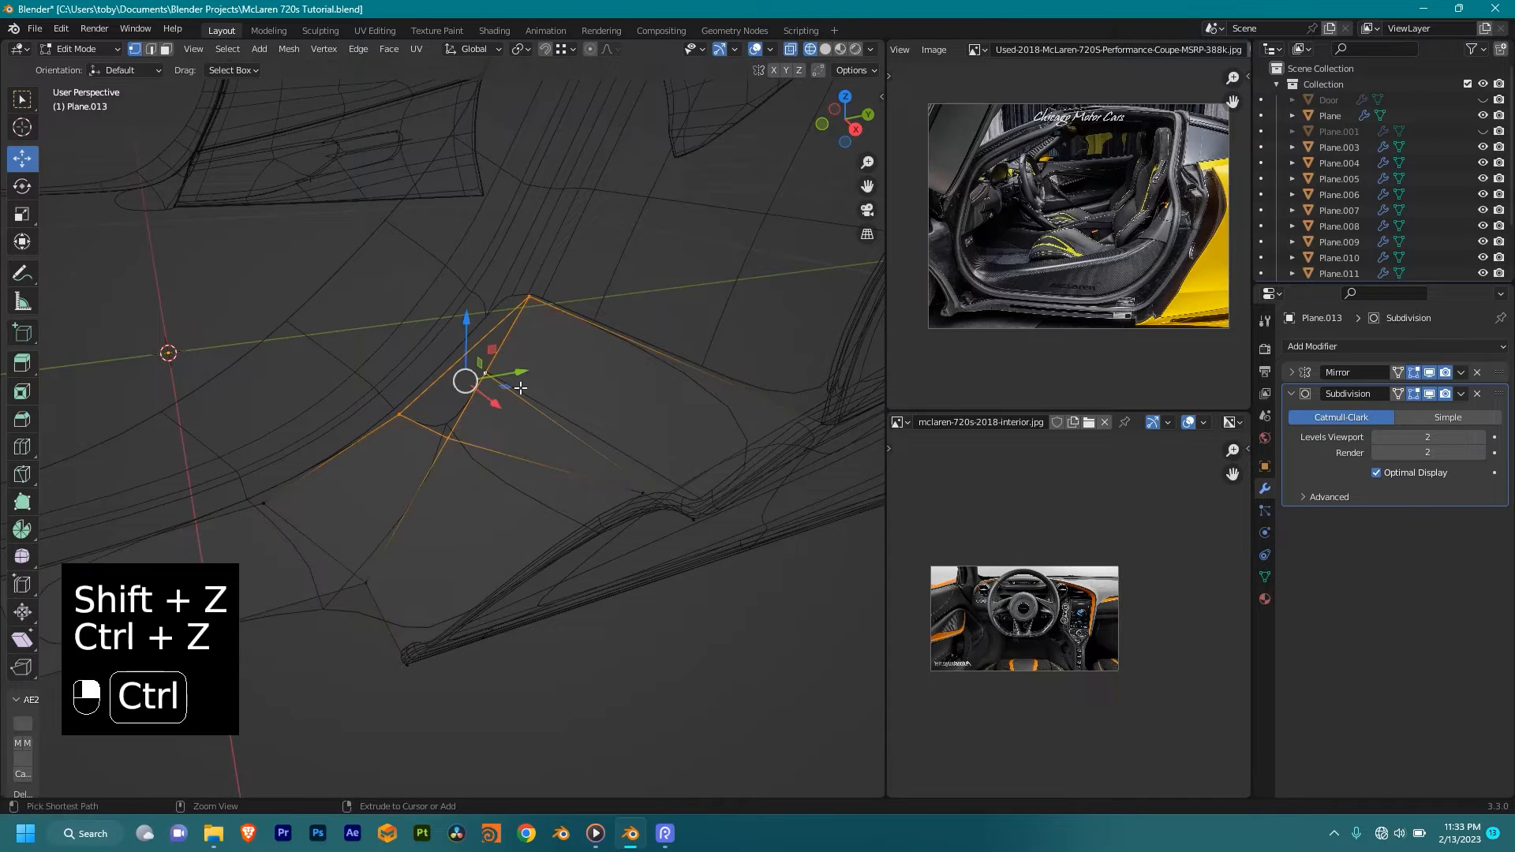
pyautogui.press('f')
pyautogui.keyDown('shift'); pyautogui.scroll(-5, 522, 387); pyautogui.keyUp('shift')
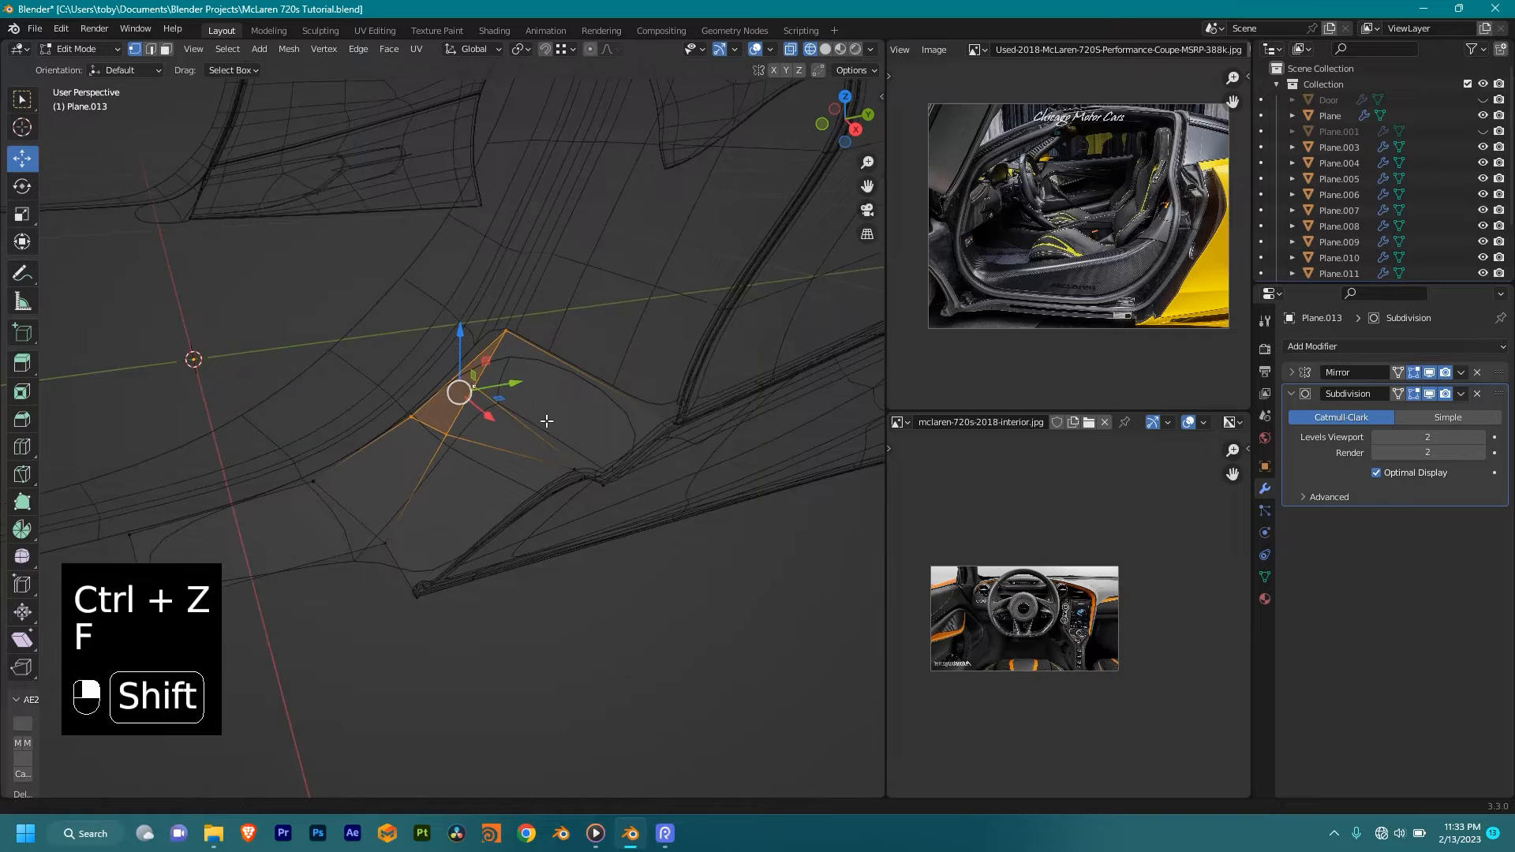
pyautogui.hotkey('shift', 'z')
# Step: Add a lengthwise loop cut to the side panel with Even on, slid to about 0.97 along its outer edge
pyautogui.keyDown('shift'); pyautogui.moveTo(645, 340); pyautogui.dragTo(595, 320, button='middle'); pyautogui.keyUp('shift')
pyautogui.moveTo(596, 320)
pyautogui.mouseDown(button='middle')
pyautogui.moveTo(571, 331)
pyautogui.moveTo(660, 348)
pyautogui.moveTo(598, 335)
pyautogui.mouseUp(button='middle')
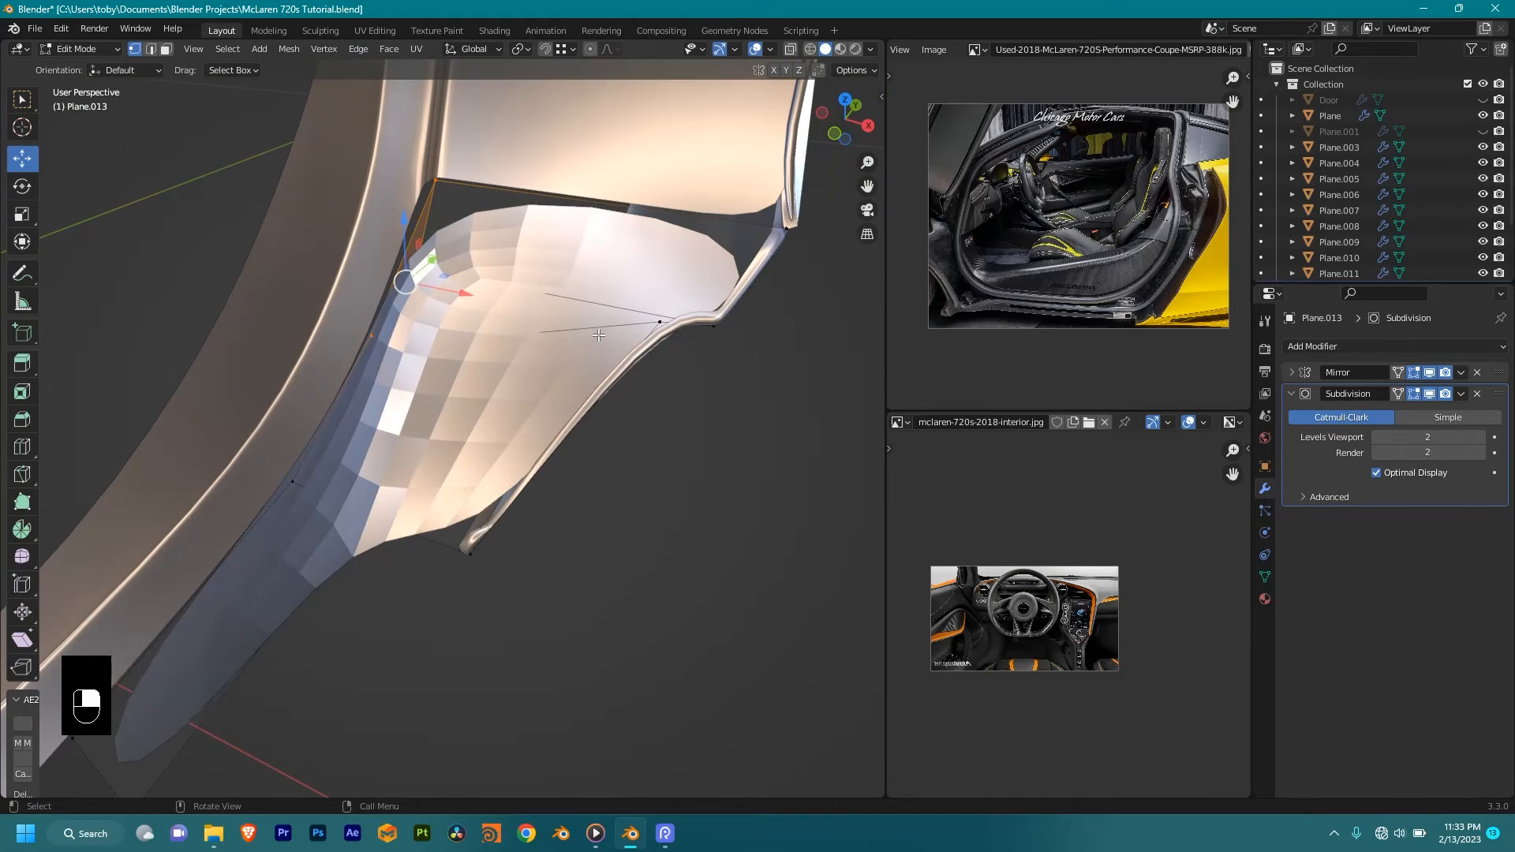
pyautogui.hotkey('ctrl', 'r')
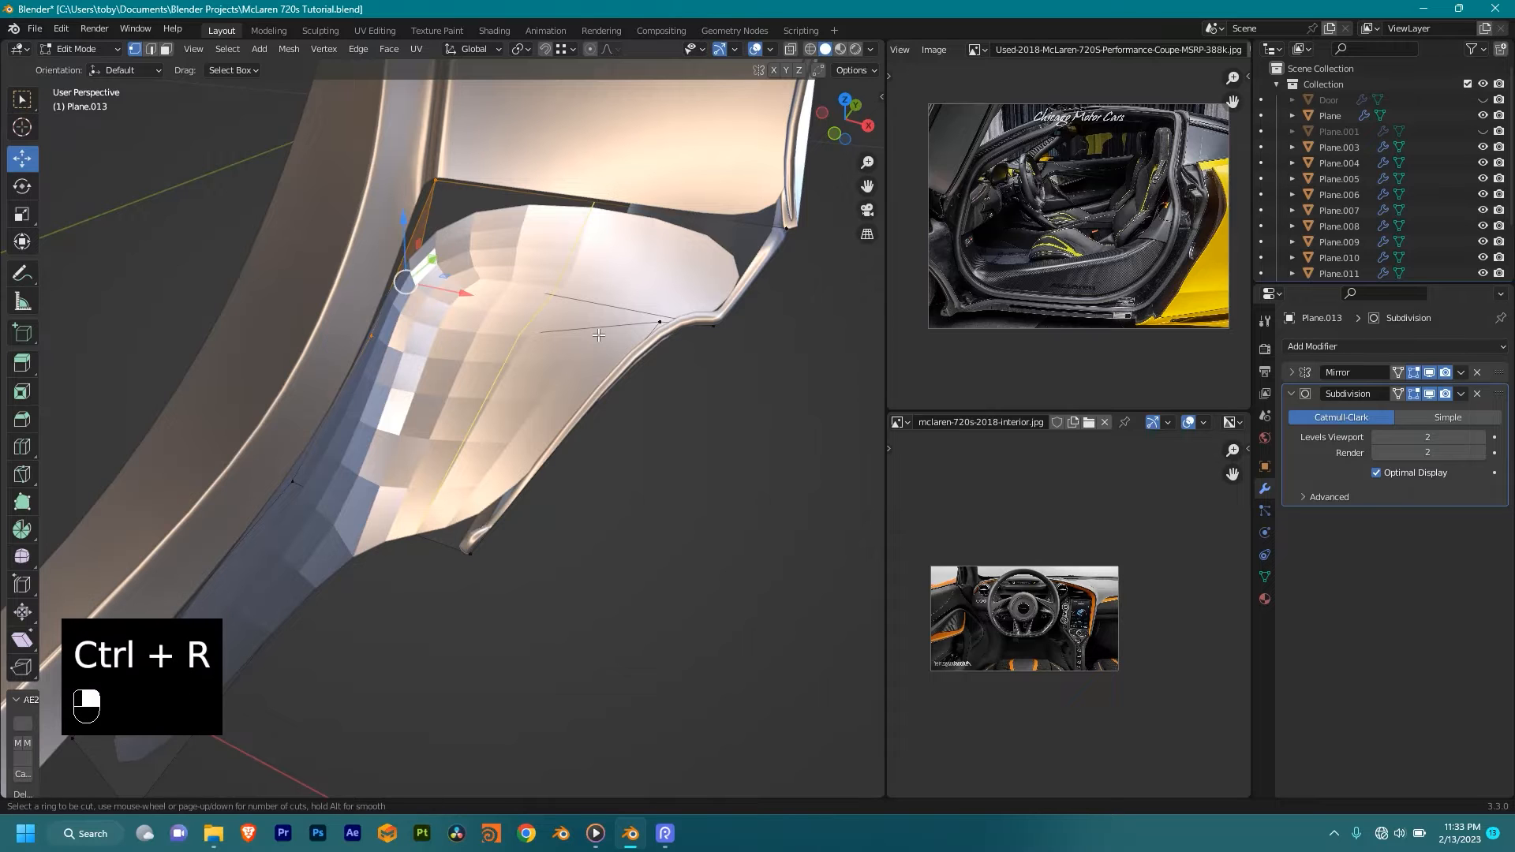
pyautogui.click(599, 334)
pyautogui.press('e')
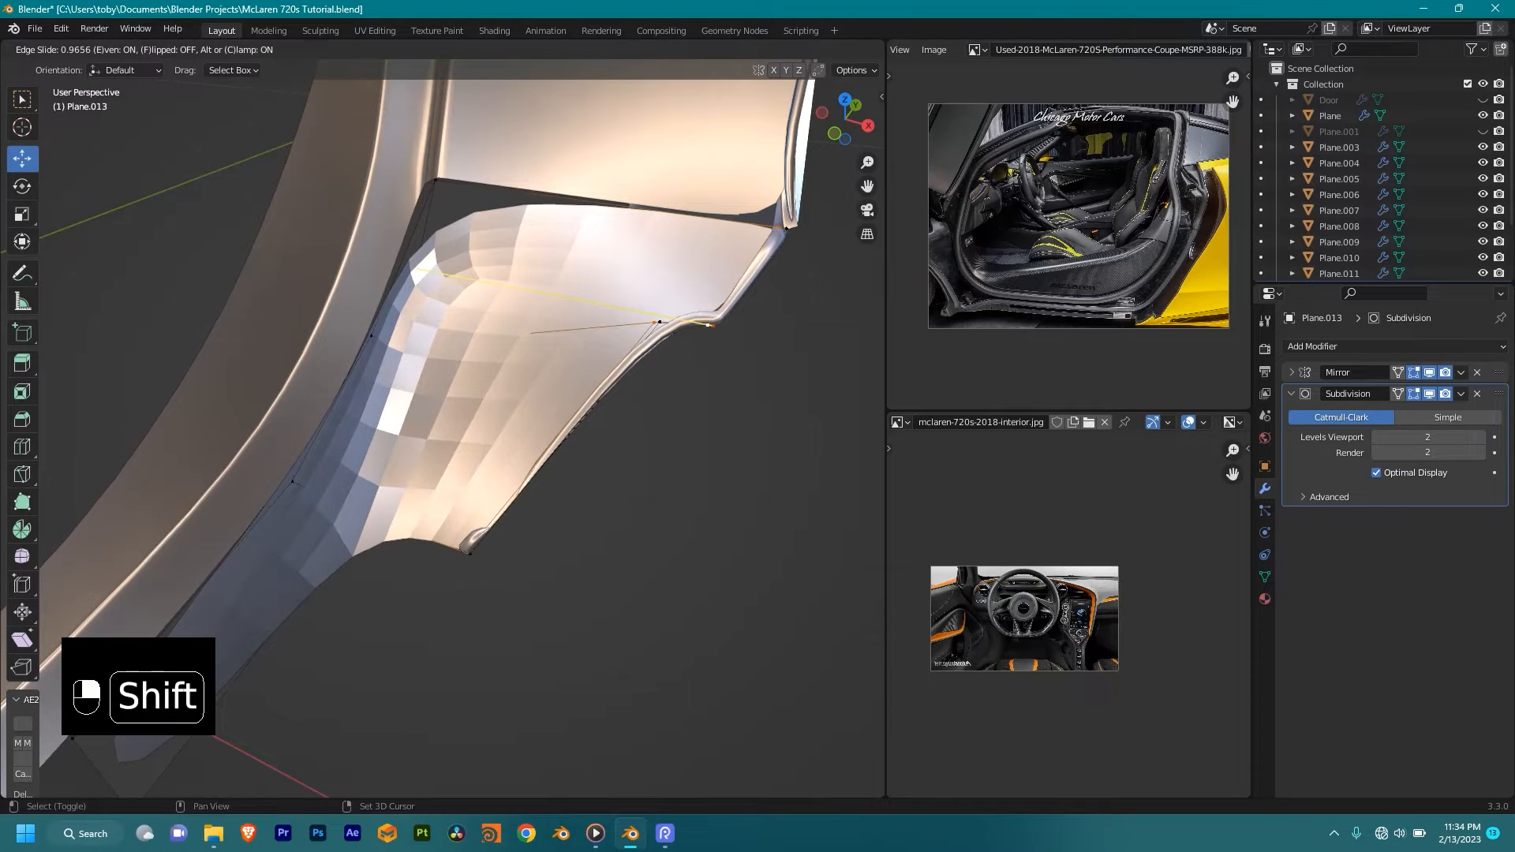
pyautogui.click(592, 313)
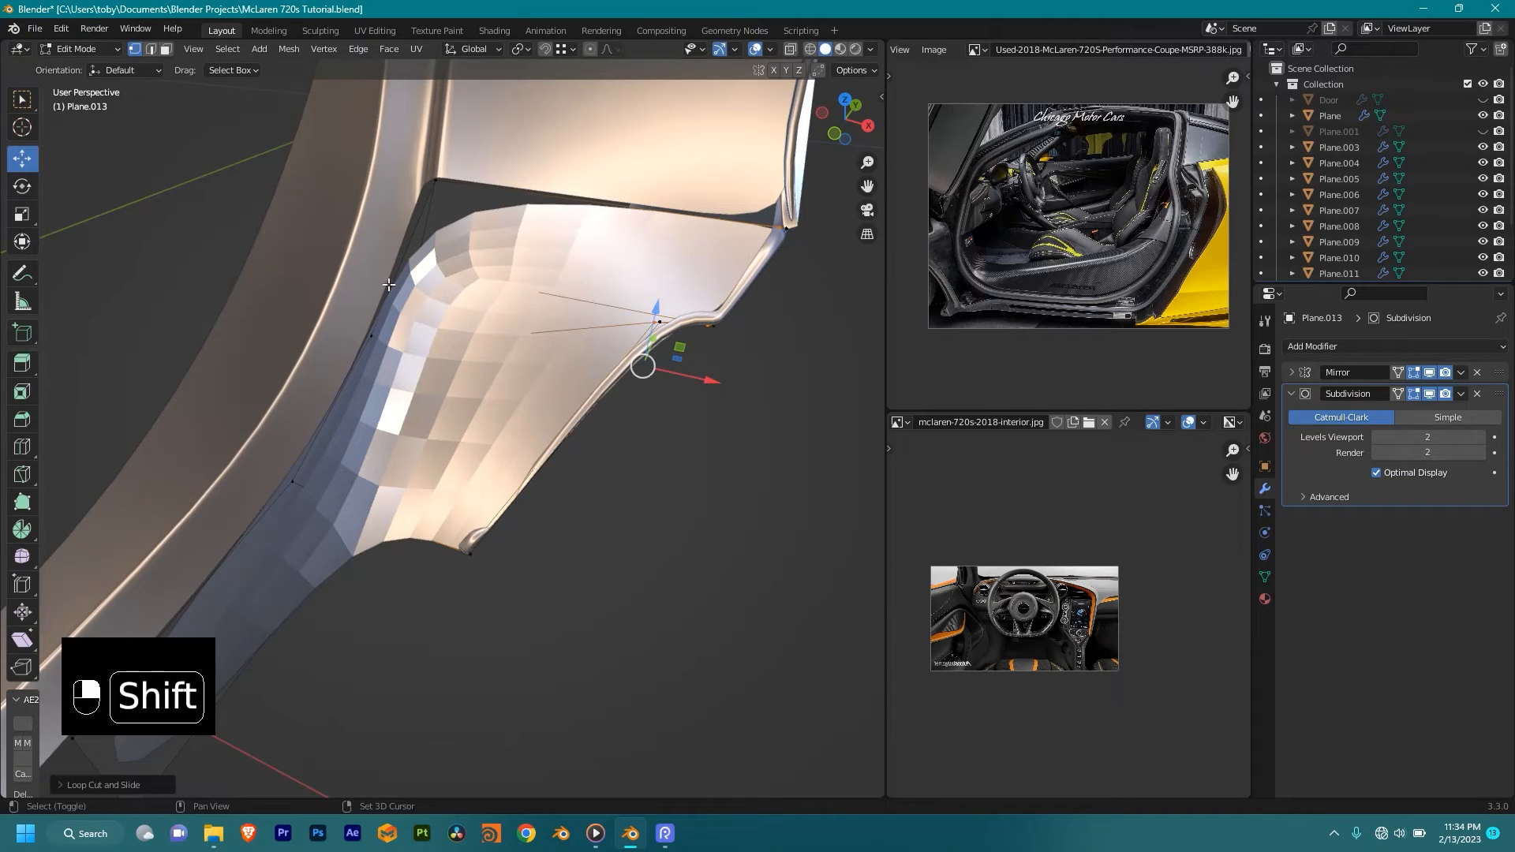
# Step: Add a second lengthwise loop cut with Even and Flipped on, slid to about -0.95 along the panel's front edge
pyautogui.hotkey('shift', 'z')
pyautogui.hotkey('ctrl', 'r')
pyautogui.click(592, 312)
pyautogui.press('e')
pyautogui.press('f')
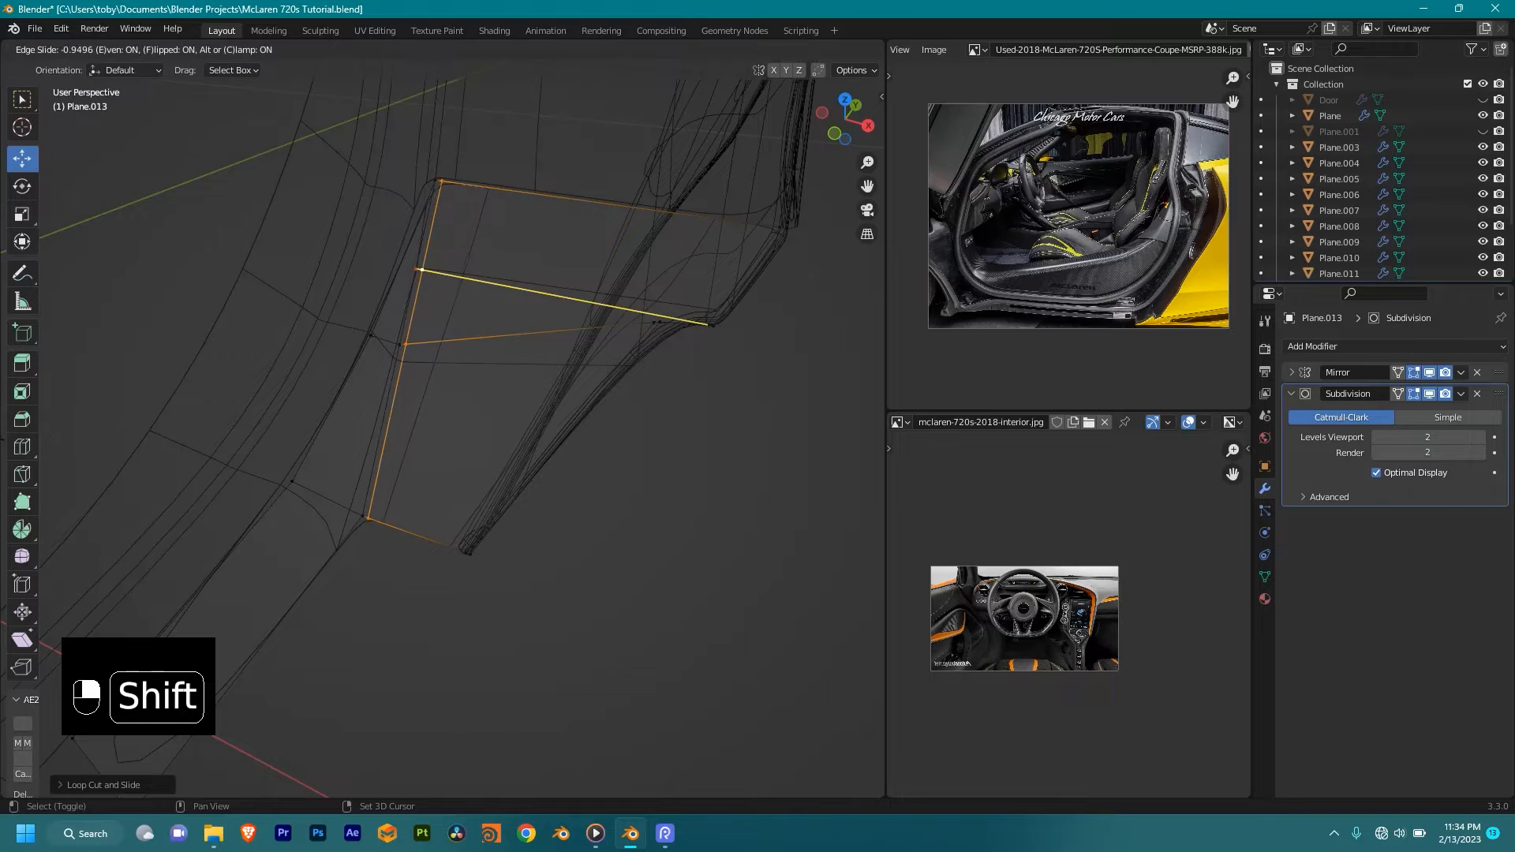
pyautogui.click(855, 430)
# Step: Switch to Object Mode in solid shading and apply Shade Auto Smooth to the side panel
pyautogui.hotkey('shift', 'z')
pyautogui.press('Tab')
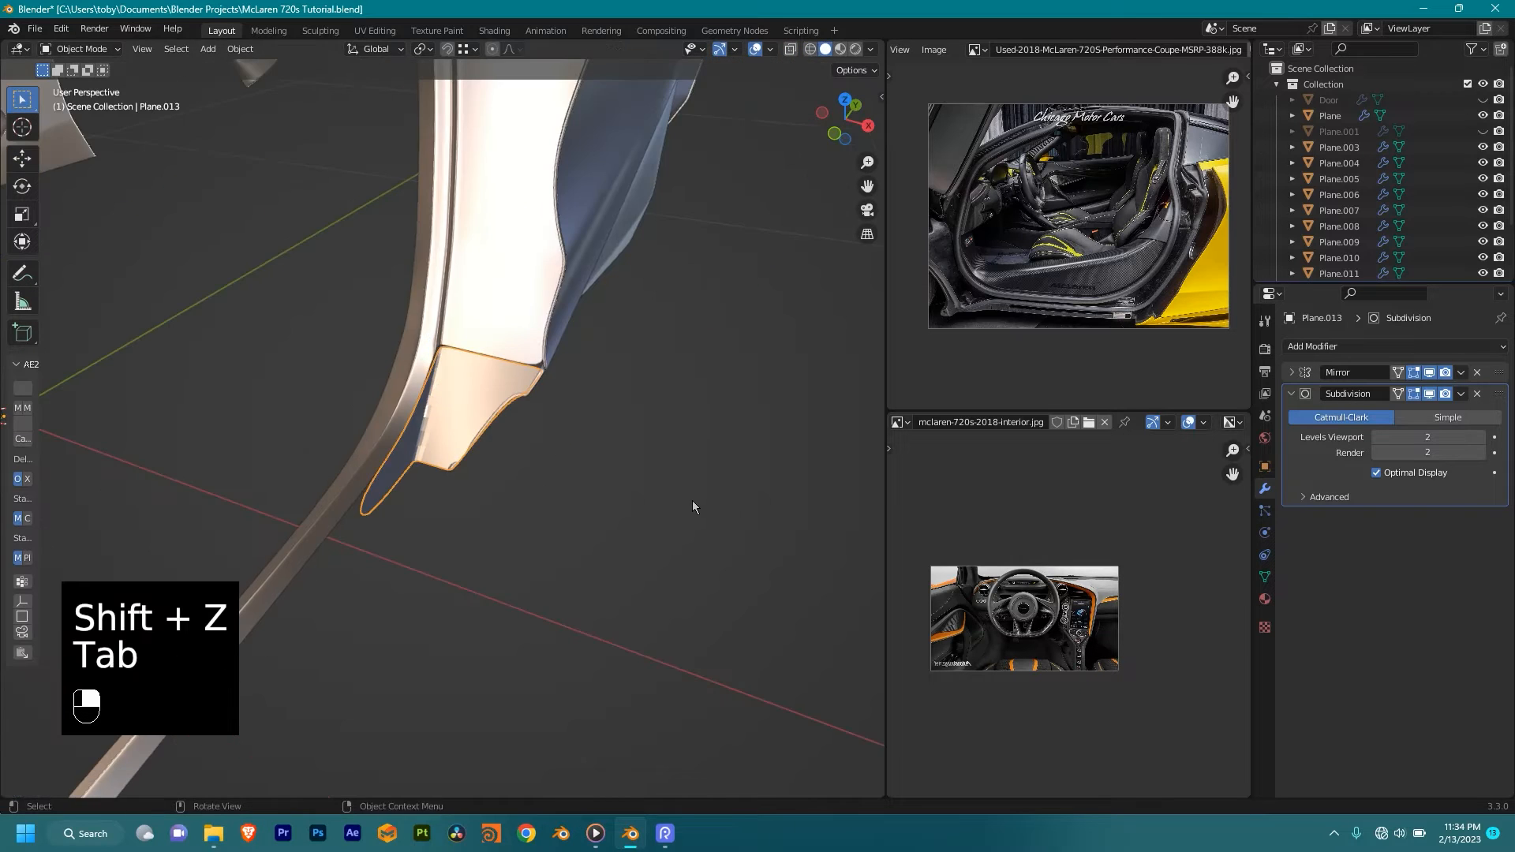
pyautogui.press('Tab')
pyautogui.scroll(3, 505, 415)
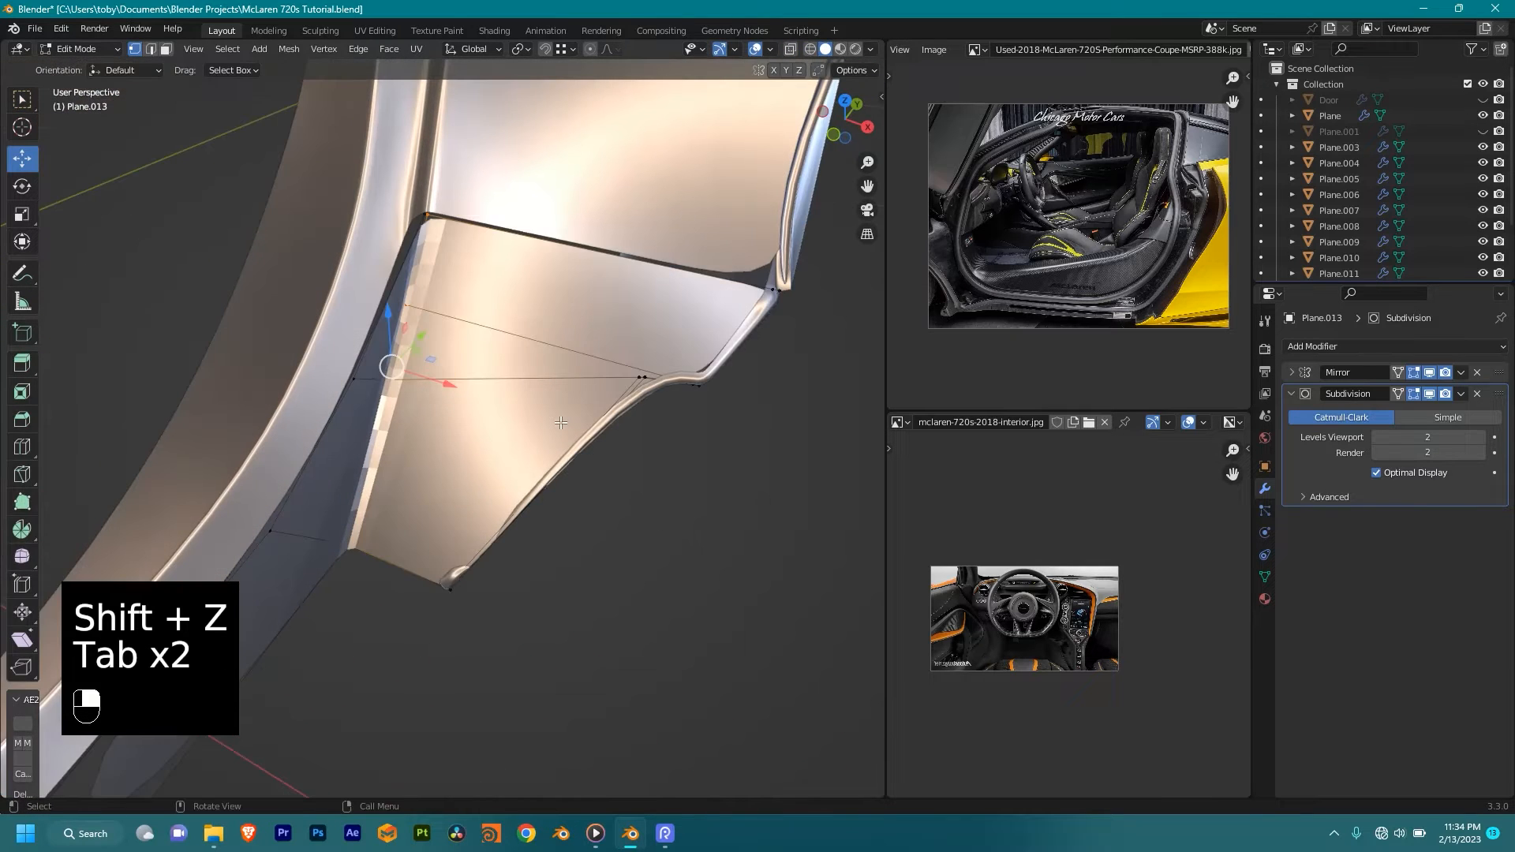
pyautogui.press('Tab')
pyautogui.rightClick(457, 234)
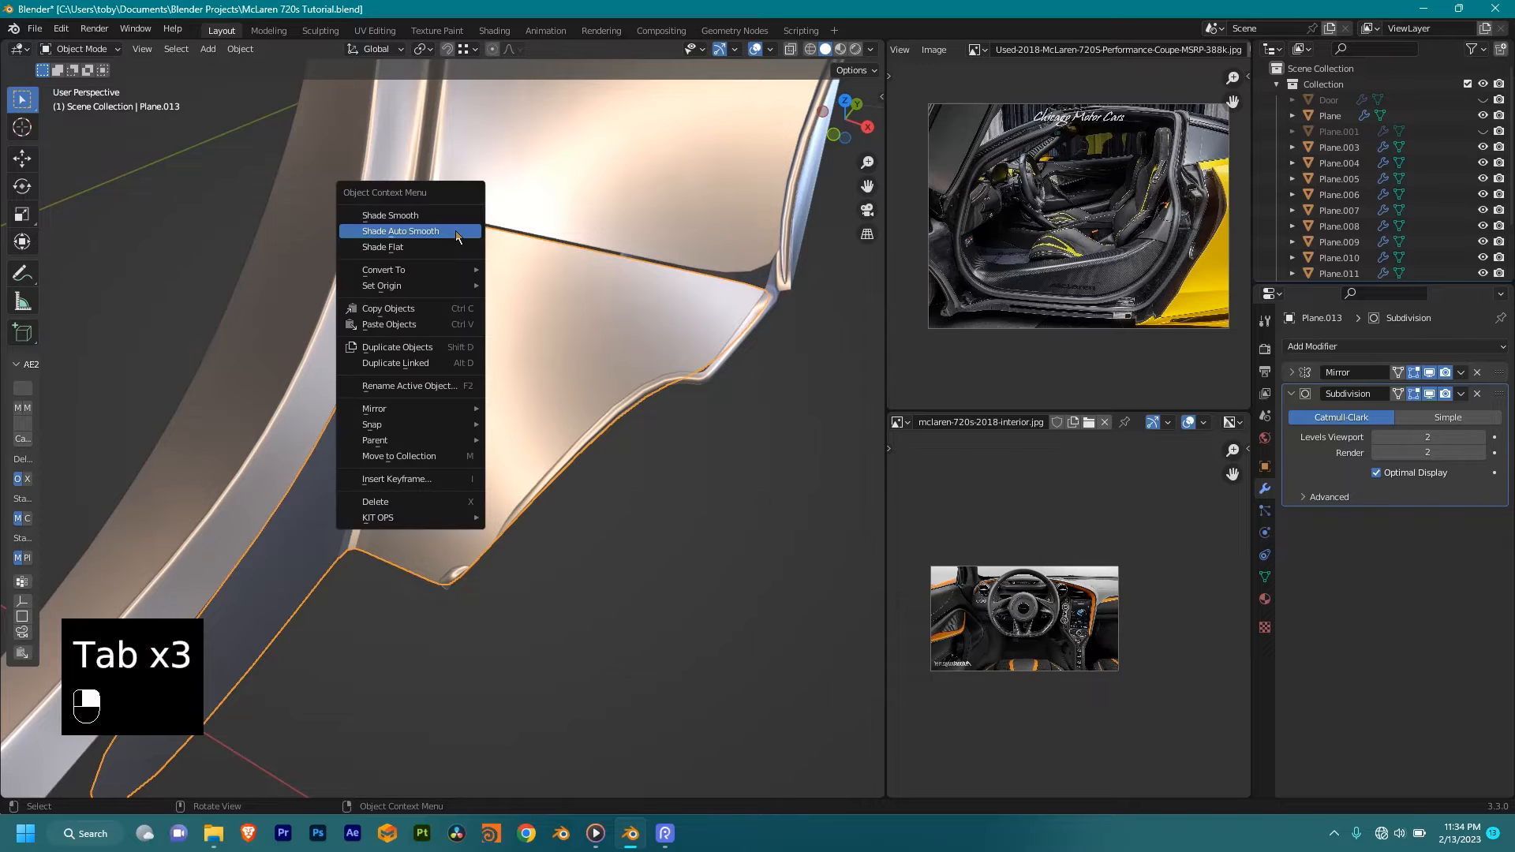
pyautogui.click(453, 233)
pyautogui.moveTo(501, 305); pyautogui.dragTo(434, 288, button='middle')
pyautogui.moveTo(434, 288)
pyautogui.keyDown('shift'); pyautogui.mouseDown(button='middle')
pyautogui.moveTo(422, 284)
pyautogui.moveTo(445, 299)
pyautogui.mouseUp(button='middle'); pyautogui.keyUp('shift')
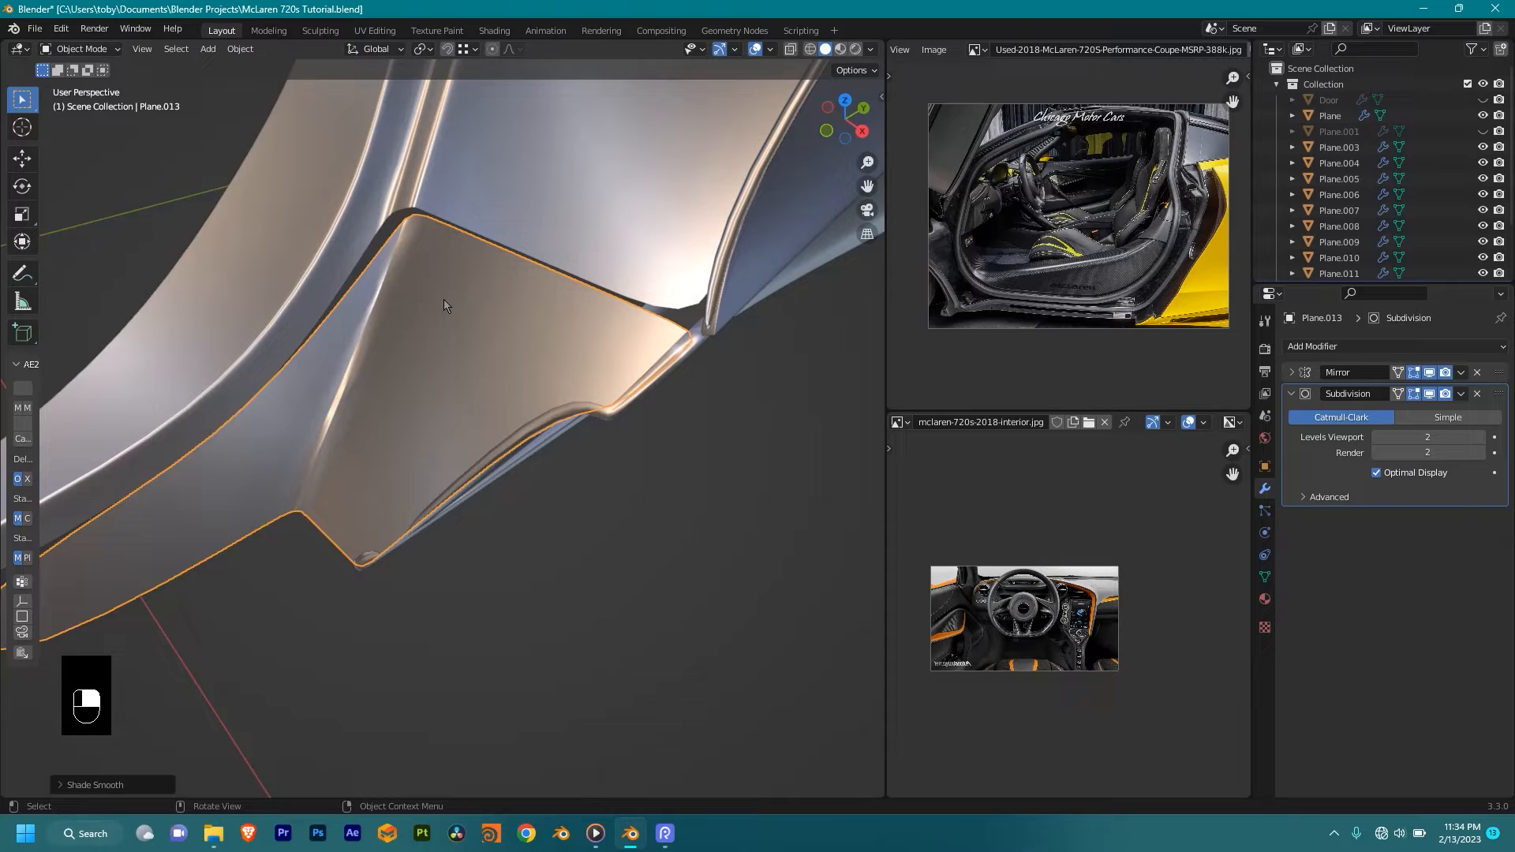
# Step: Change the side panel's shading to Shade Smooth
pyautogui.rightClick(444, 300)
pyautogui.click(442, 285)
pyautogui.moveTo(482, 327); pyautogui.dragTo(535, 397, button='middle')
pyautogui.keyDown('shift'); pyautogui.moveTo(756, 298); pyautogui.dragTo(770, 323, button='middle'); pyautogui.keyUp('shift')
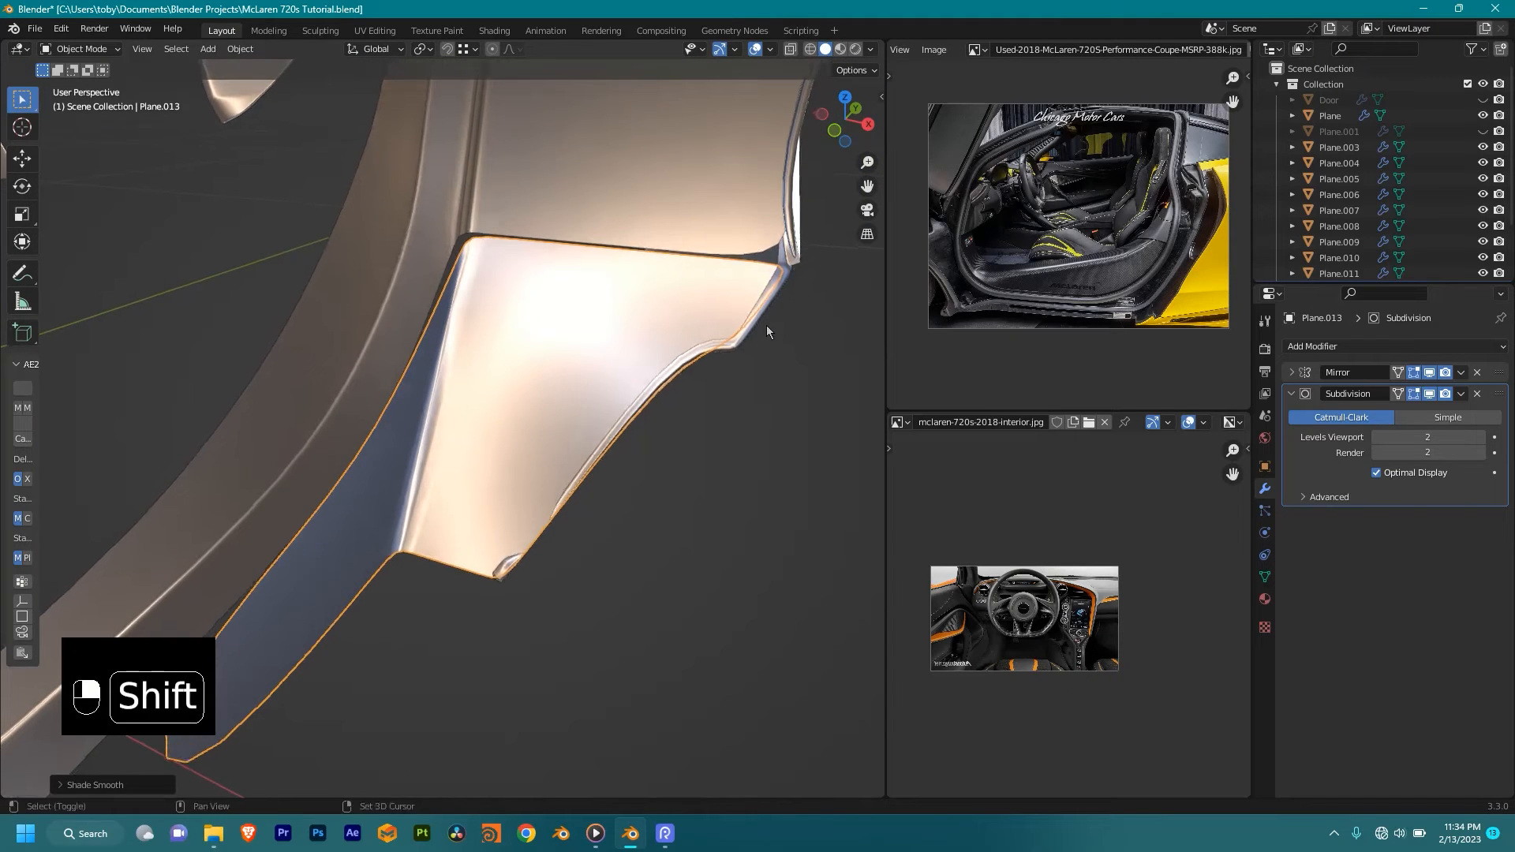
# Step: Examine the panel's filled corner up close in Edit Mode, including from the right side view
pyautogui.scroll(3, 687, 444)
pyautogui.press('Tab')
pyautogui.keyDown('shift'); pyautogui.moveTo(537, 654); pyautogui.dragTo(703, 412, button='middle'); pyautogui.keyUp('shift')
pyautogui.moveTo(512, 402); pyautogui.dragTo(473, 270, button='middle')
pyautogui.press('KP_3')
pyautogui.keyDown('shift'); pyautogui.moveTo(547, 170); pyautogui.dragTo(613, 262, button='middle'); pyautogui.keyUp('shift')
pyautogui.scroll(3, 631, 253)
pyautogui.keyDown('shift'); pyautogui.moveTo(683, 226); pyautogui.dragTo(651, 350, button='middle'); pyautogui.keyUp('shift')
pyautogui.scroll(2, 703, 300)
pyautogui.moveTo(727, 299); pyautogui.dragTo(655, 335, button='middle')
pyautogui.moveTo(655, 336)
pyautogui.mouseDown(button='middle')
pyautogui.moveTo(620, 287)
pyautogui.moveTo(579, 347)
pyautogui.moveTo(649, 434)
pyautogui.moveTo(687, 450)
pyautogui.moveTo(623, 466)
pyautogui.moveTo(610, 507)
pyautogui.moveTo(677, 464)
pyautogui.mouseUp(button='middle')
pyautogui.scroll(2, 647, 315)
pyautogui.press('KP_3')
# Step: Examine the wireframe topology where the edge strip's new faces meet the side panel's front edge
pyautogui.press('Tab')
pyautogui.hotkey('shift', 'z')
pyautogui.hotkey('shift', 'z')
pyautogui.hotkey('shift', 'z')
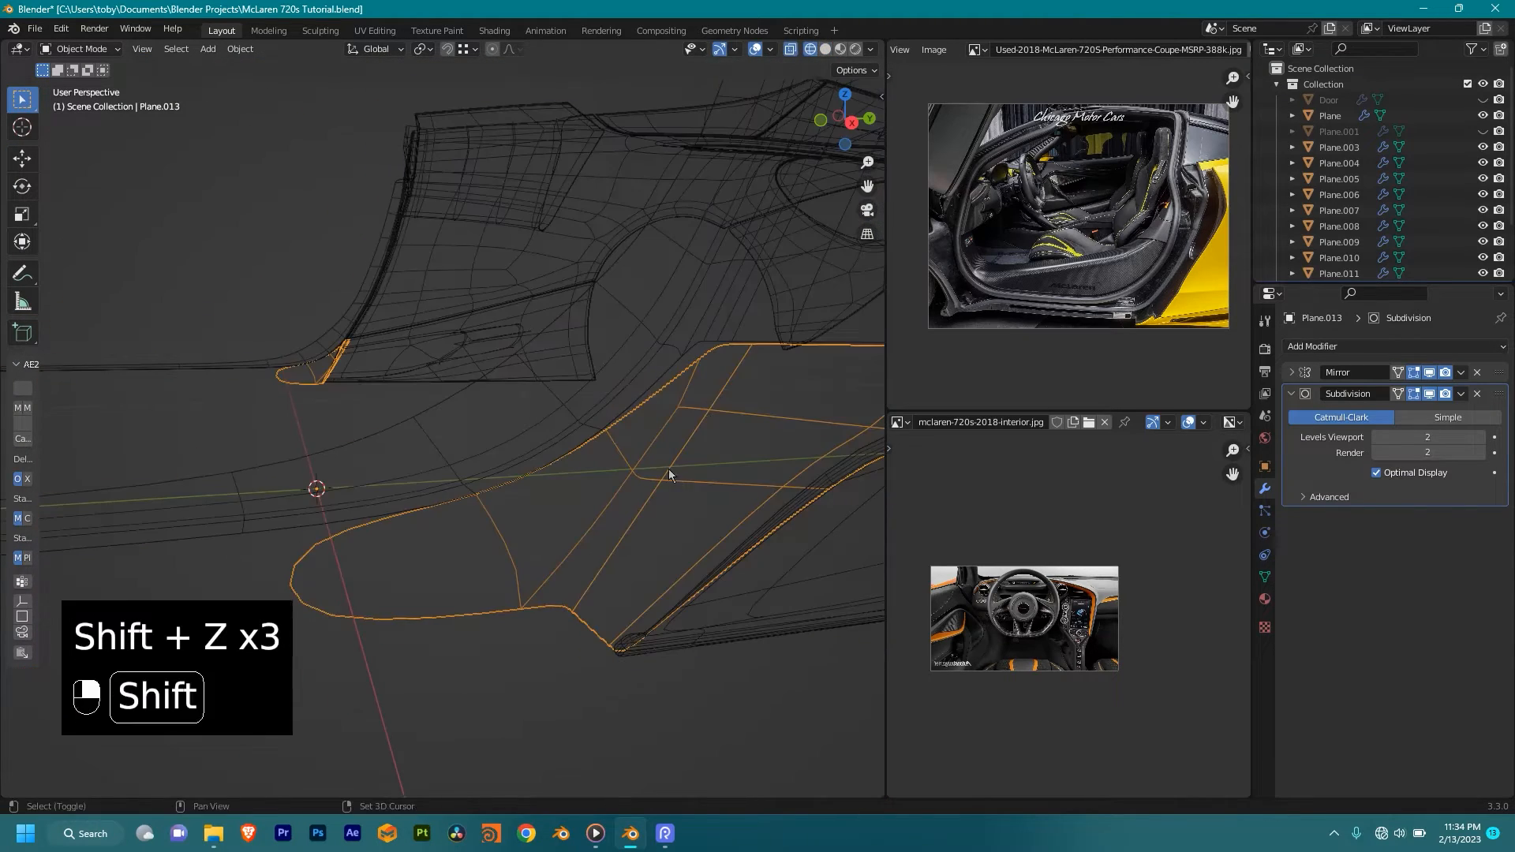
pyautogui.moveTo(704, 413); pyautogui.dragTo(650, 415, button='middle')
pyautogui.press('Tab')
pyautogui.scroll(1, 601, 447)
pyautogui.keyDown('shift'); pyautogui.moveTo(626, 482); pyautogui.dragTo(613, 469, button='middle'); pyautogui.keyUp('shift')
pyautogui.keyDown('shift'); pyautogui.moveTo(725, 362); pyautogui.dragTo(588, 406, button='middle'); pyautogui.keyUp('shift')
pyautogui.moveTo(588, 406); pyautogui.dragTo(619, 413, button='middle')
pyautogui.scroll(-2, 658, 422)
pyautogui.scroll(3, 547, 404)
pyautogui.keyDown('shift'); pyautogui.moveTo(662, 503); pyautogui.dragTo(621, 440, button='middle'); pyautogui.keyUp('shift')
pyautogui.scroll(-1, 631, 434)
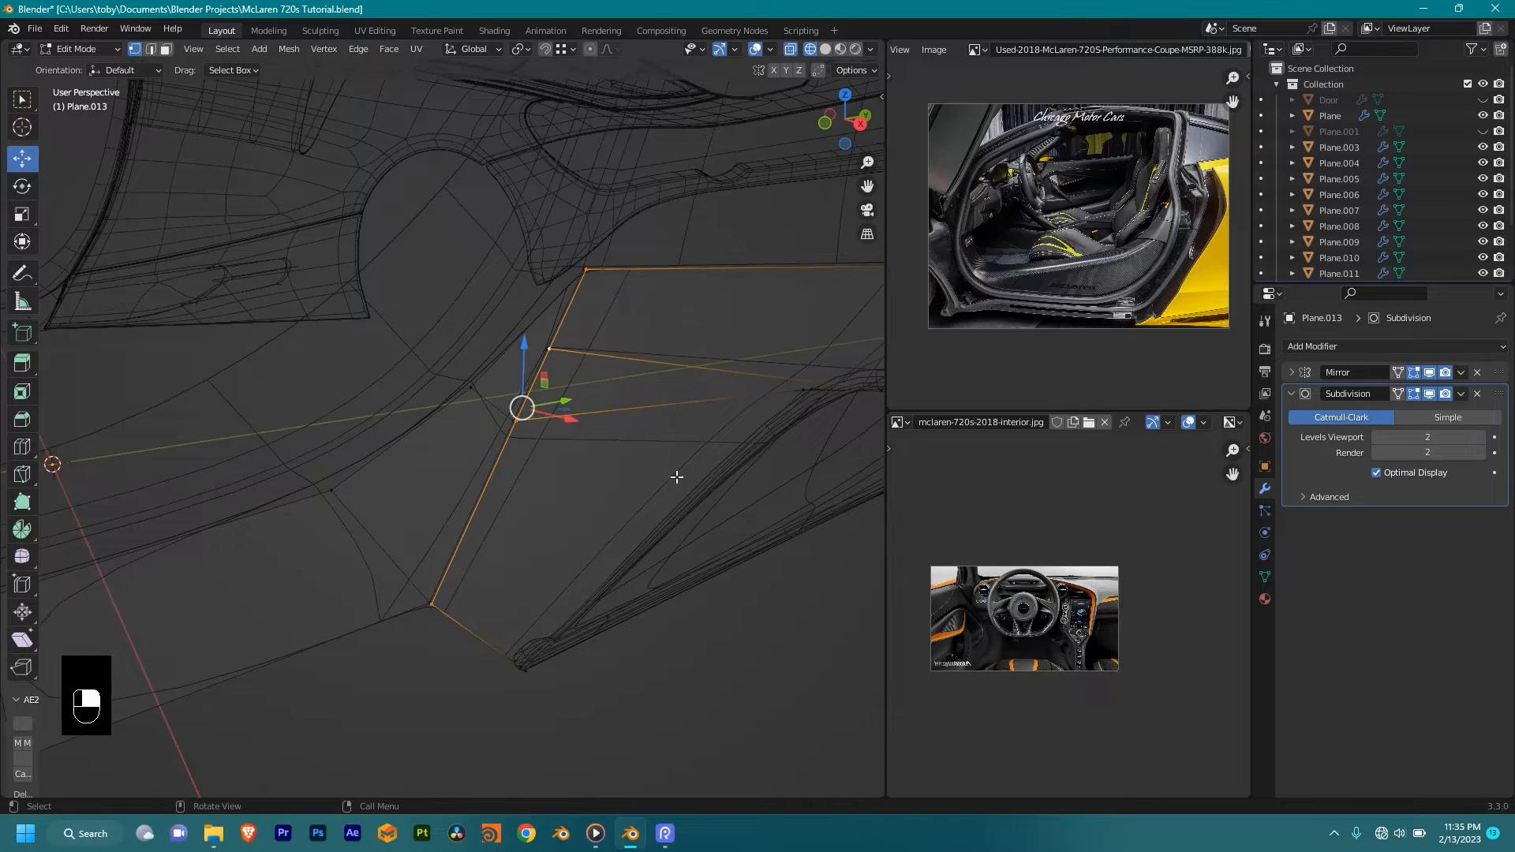
# Step: Dissolve the selected supporting edge loop along the side panel's front edge
pyautogui.moveTo(599, 367); pyautogui.dragTo(609, 378, button='middle')
pyautogui.press('x')
pyautogui.click(606, 415)
# Step: Extrude the side panel's upper front corner vertex forward to the door frame's curve, working in the right side view
pyautogui.moveTo(587, 318)
pyautogui.mouseDown(button='middle')
pyautogui.moveTo(586, 339)
pyautogui.moveTo(603, 332)
pyautogui.moveTo(587, 335)
pyautogui.mouseUp(button='middle')
pyautogui.click(588, 310)
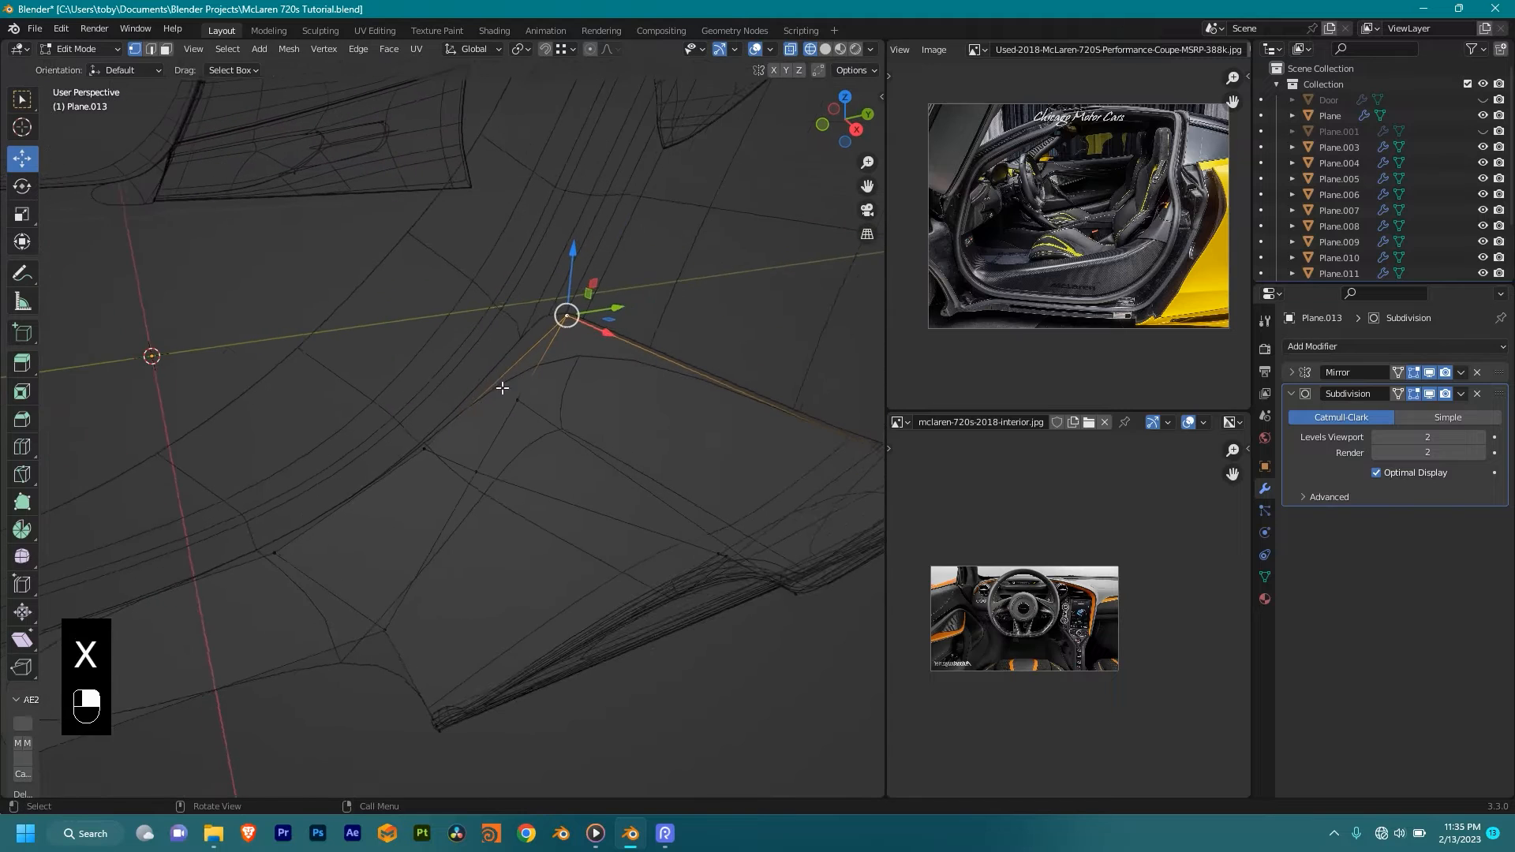
pyautogui.scroll(2, 485, 416)
pyautogui.click(431, 452)
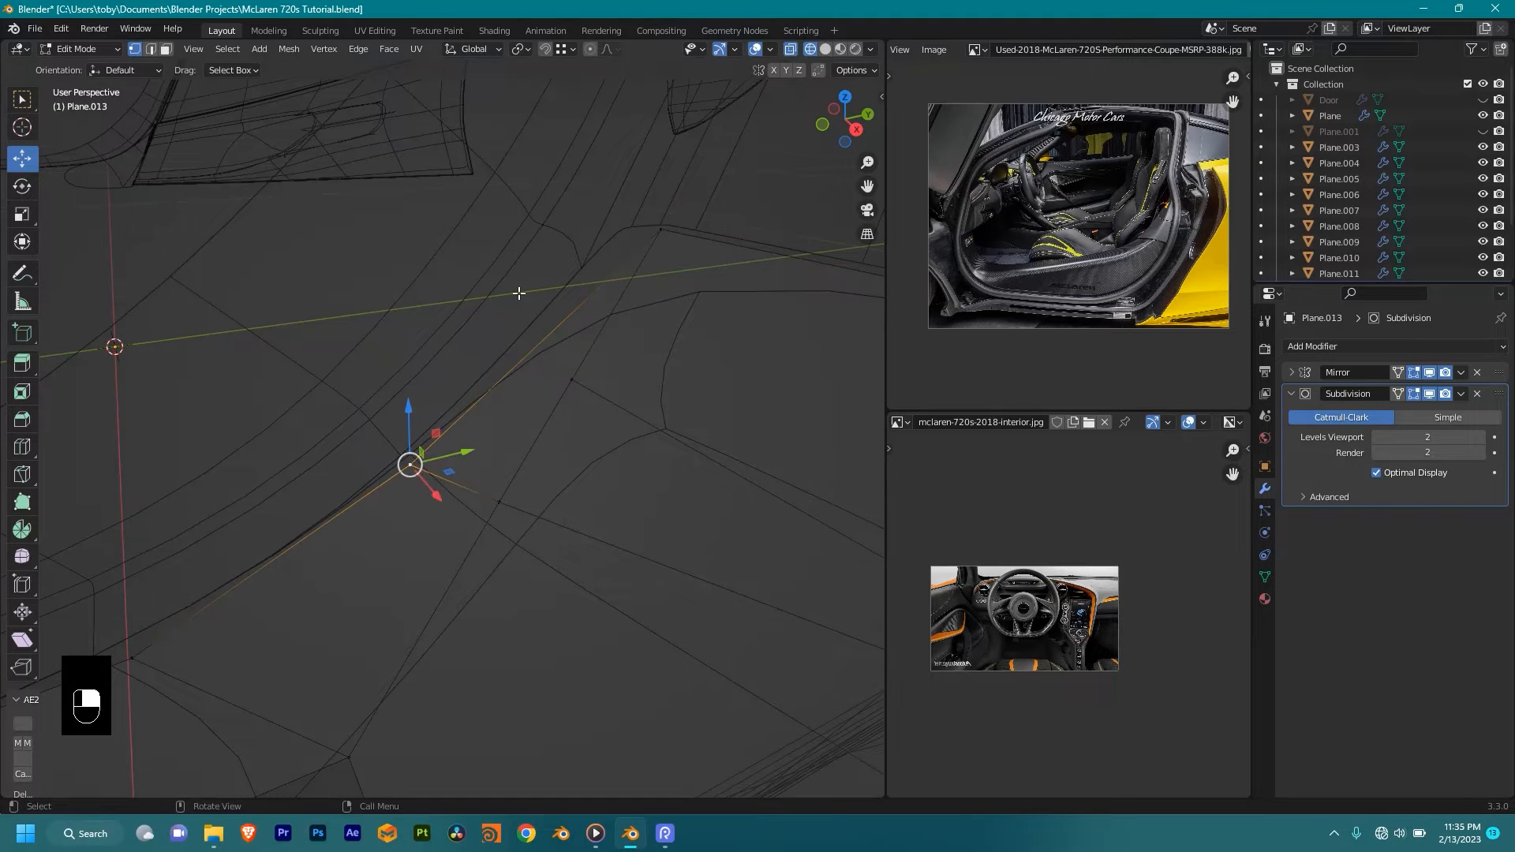
pyautogui.press('KP_3')
pyautogui.keyDown('shift'); pyautogui.moveTo(518, 295); pyautogui.dragTo(729, 572, button='middle'); pyautogui.keyUp('shift')
pyautogui.click(776, 563)
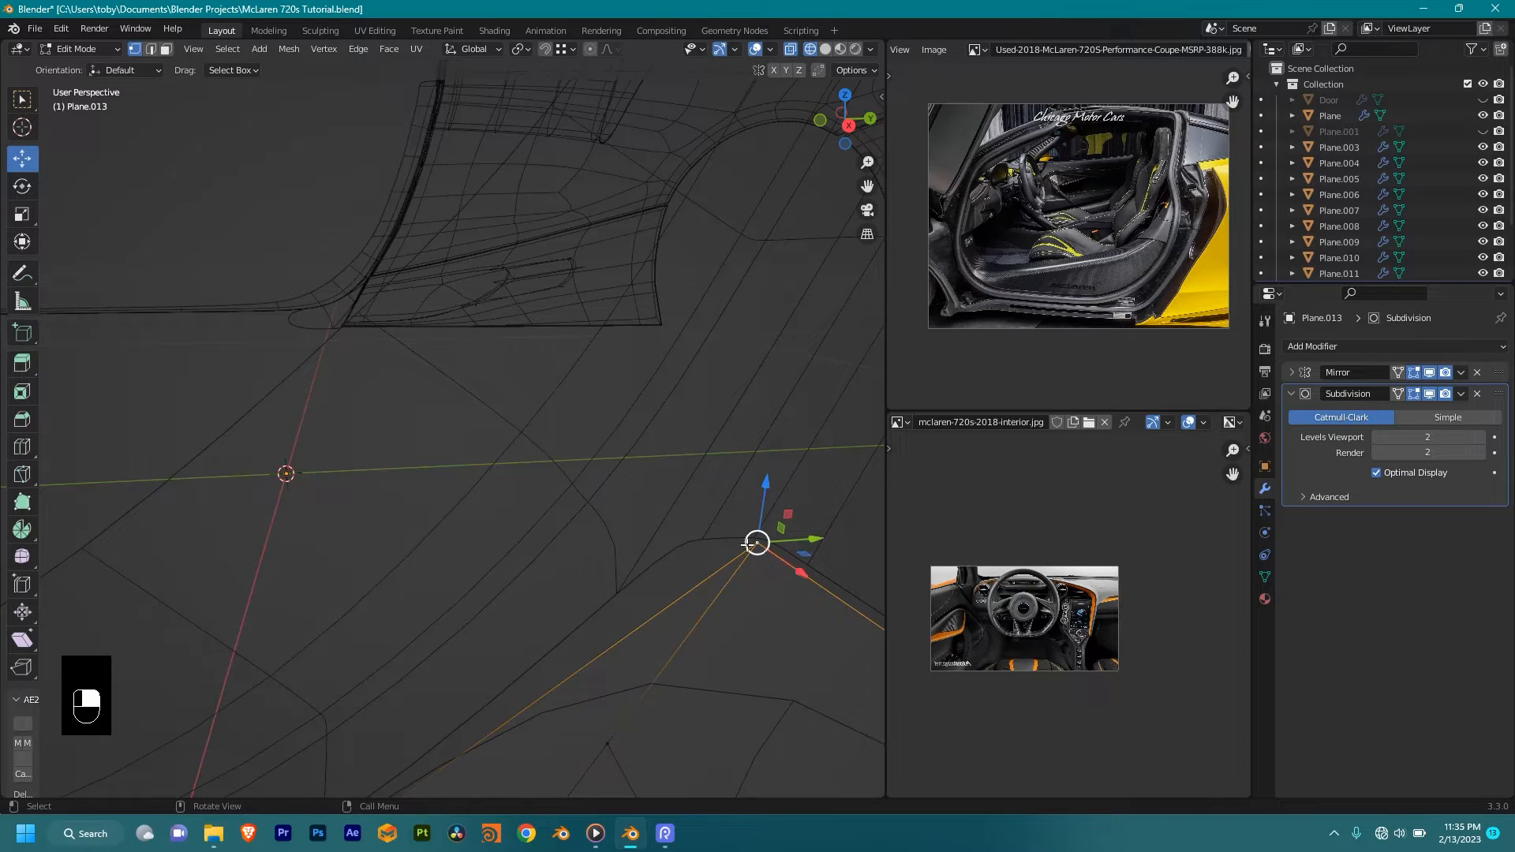
pyautogui.press('KP_3')
pyautogui.press('e')
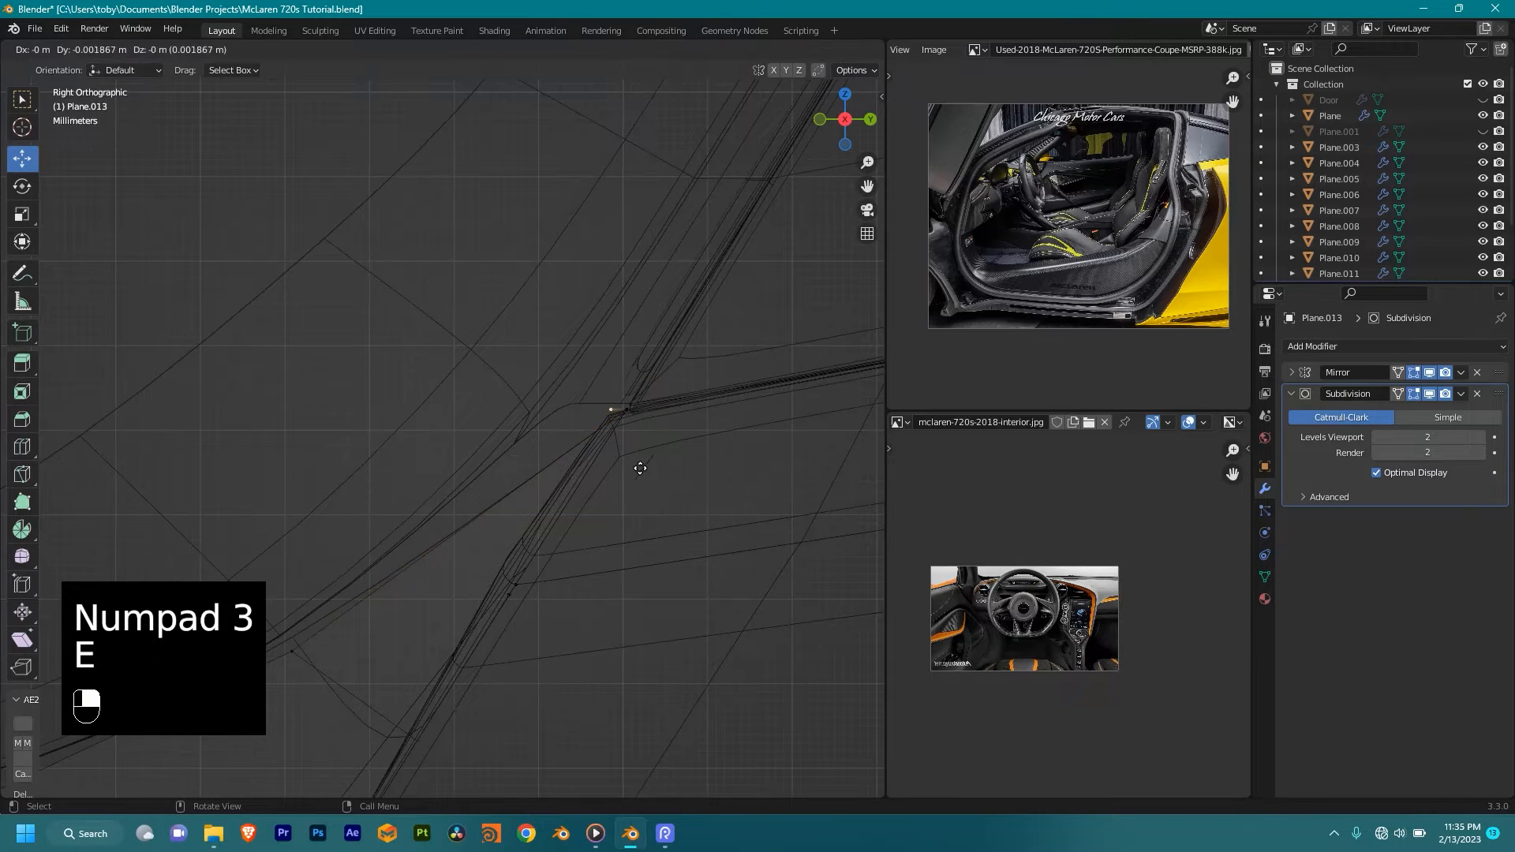
pyautogui.click(681, 448)
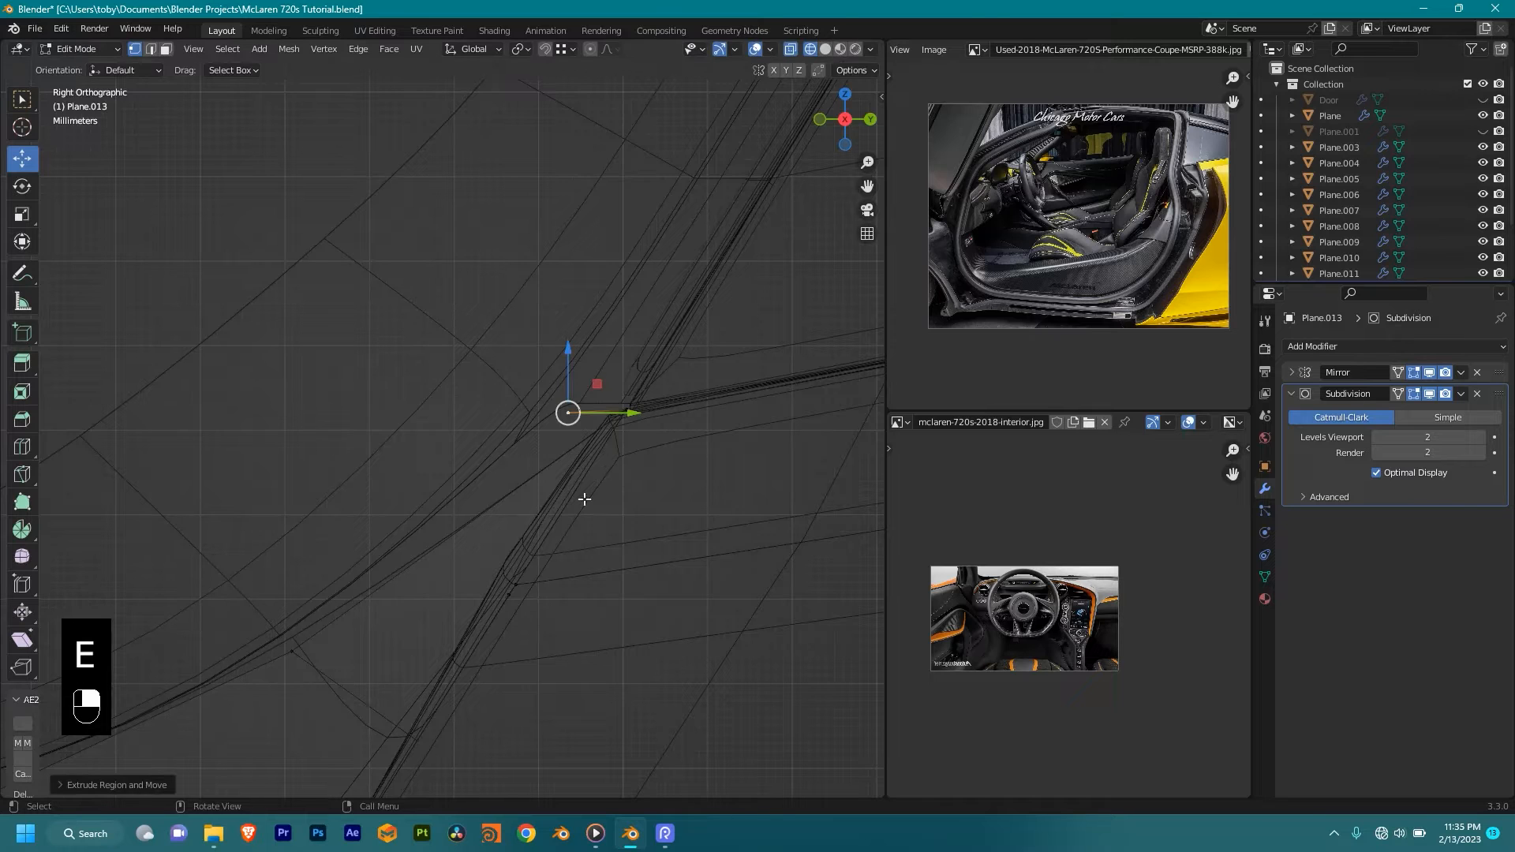
# Step: Fill a face between the extruded corner vertex and the next vertex along the side panel's front edge, and check its shading
pyautogui.keyDown('ctrl'); pyautogui.click(308, 647); pyautogui.keyUp('ctrl')
pyautogui.press('f')
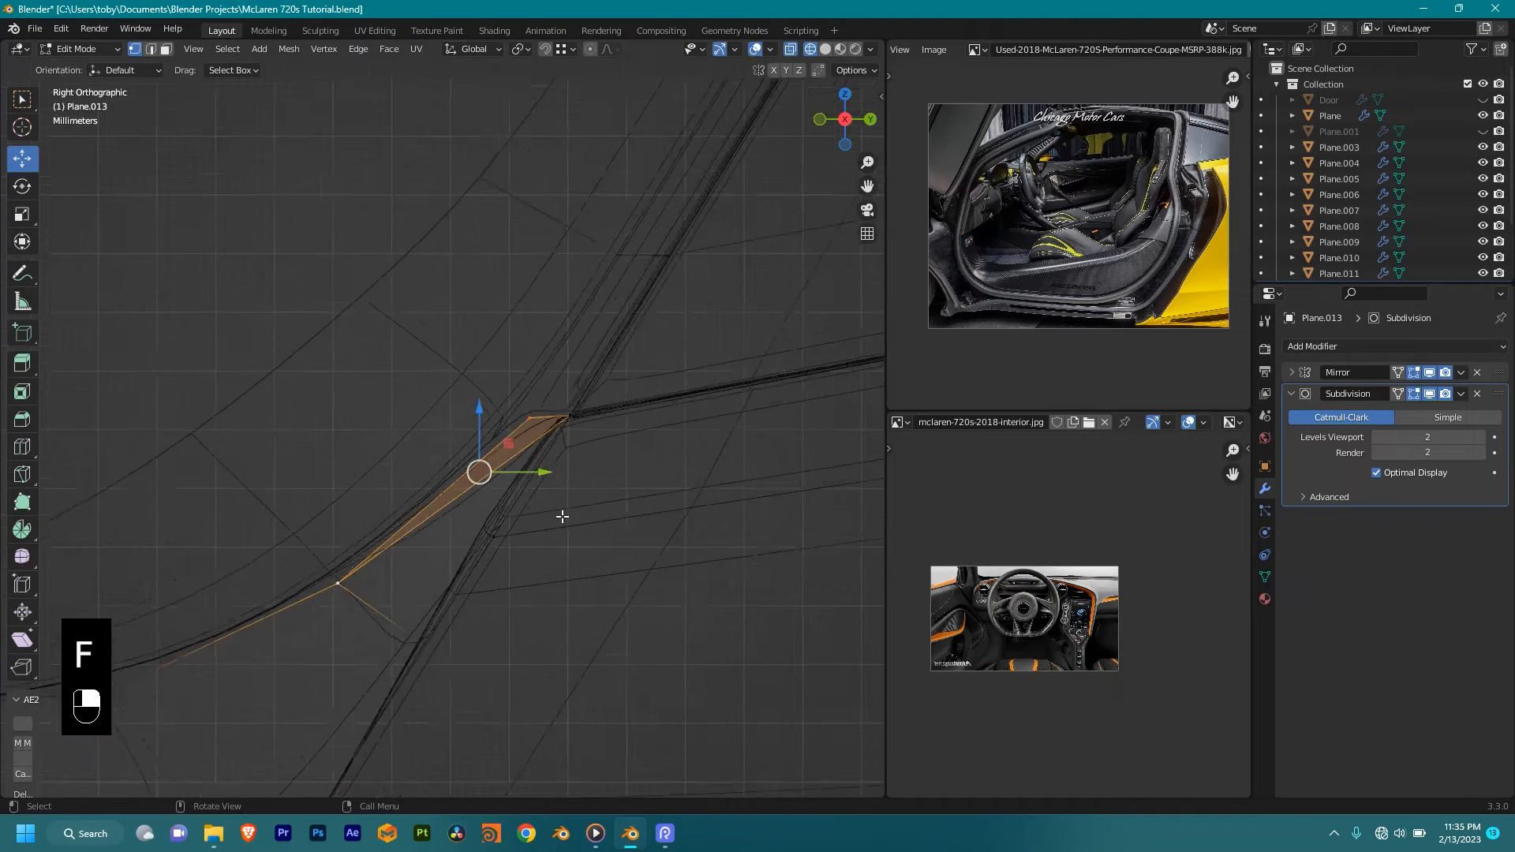
pyautogui.hotkey('shift', 'z')
pyautogui.moveTo(345, 629)
pyautogui.mouseDown(button='middle')
pyautogui.moveTo(695, 531)
pyautogui.moveTo(615, 439)
pyautogui.moveTo(500, 448)
pyautogui.mouseUp(button='middle')
pyautogui.hotkey('shift', 'z')
# Step: Knife-cut an edge from the new corner face's lower border to the outer edge, and slide the cut vertex up to that edge
pyautogui.press('k')
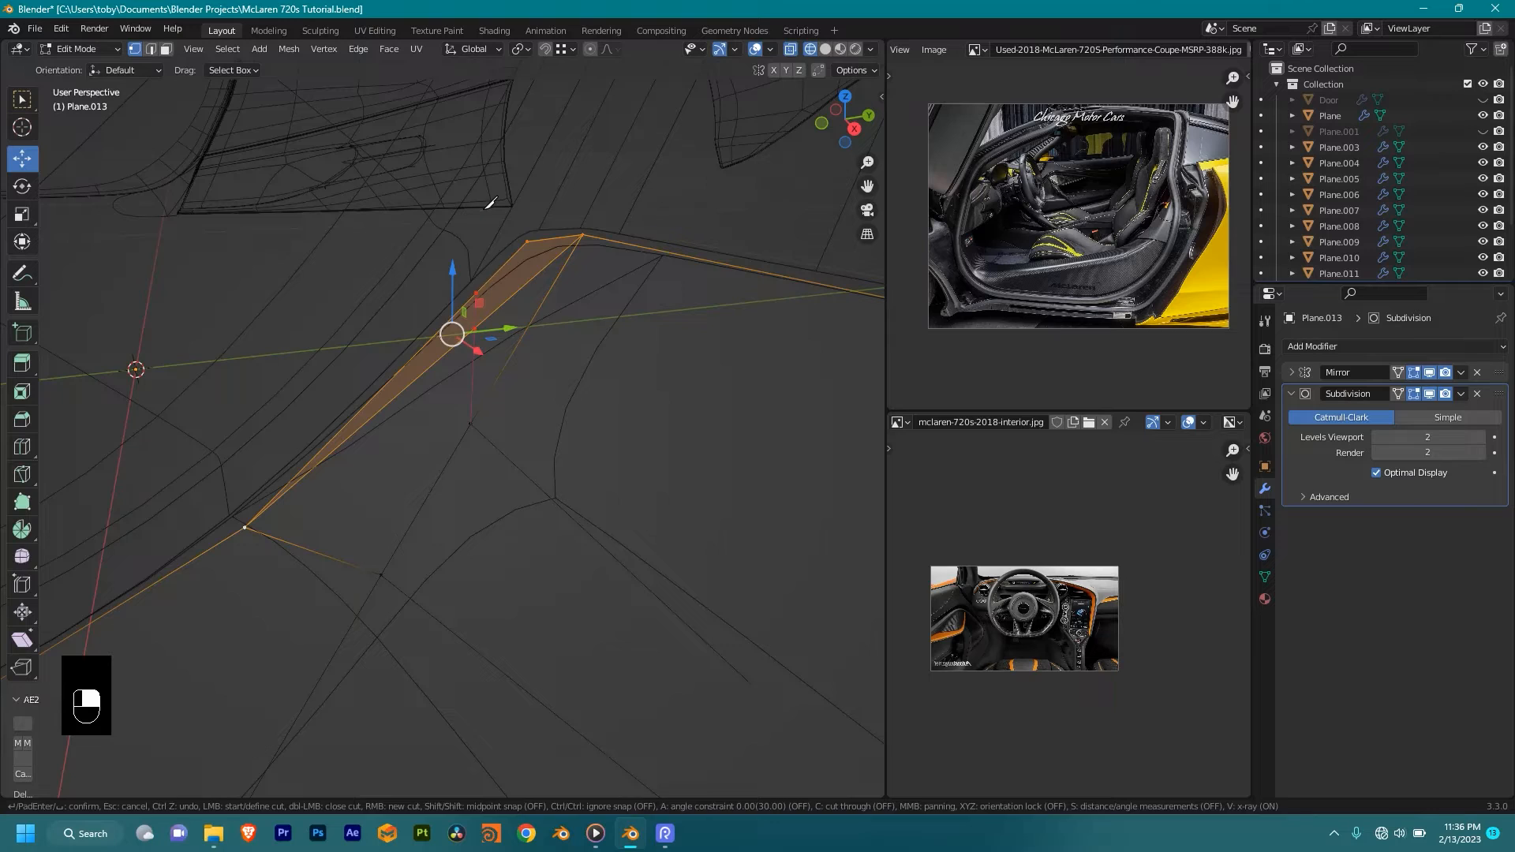
pyautogui.press('Return')
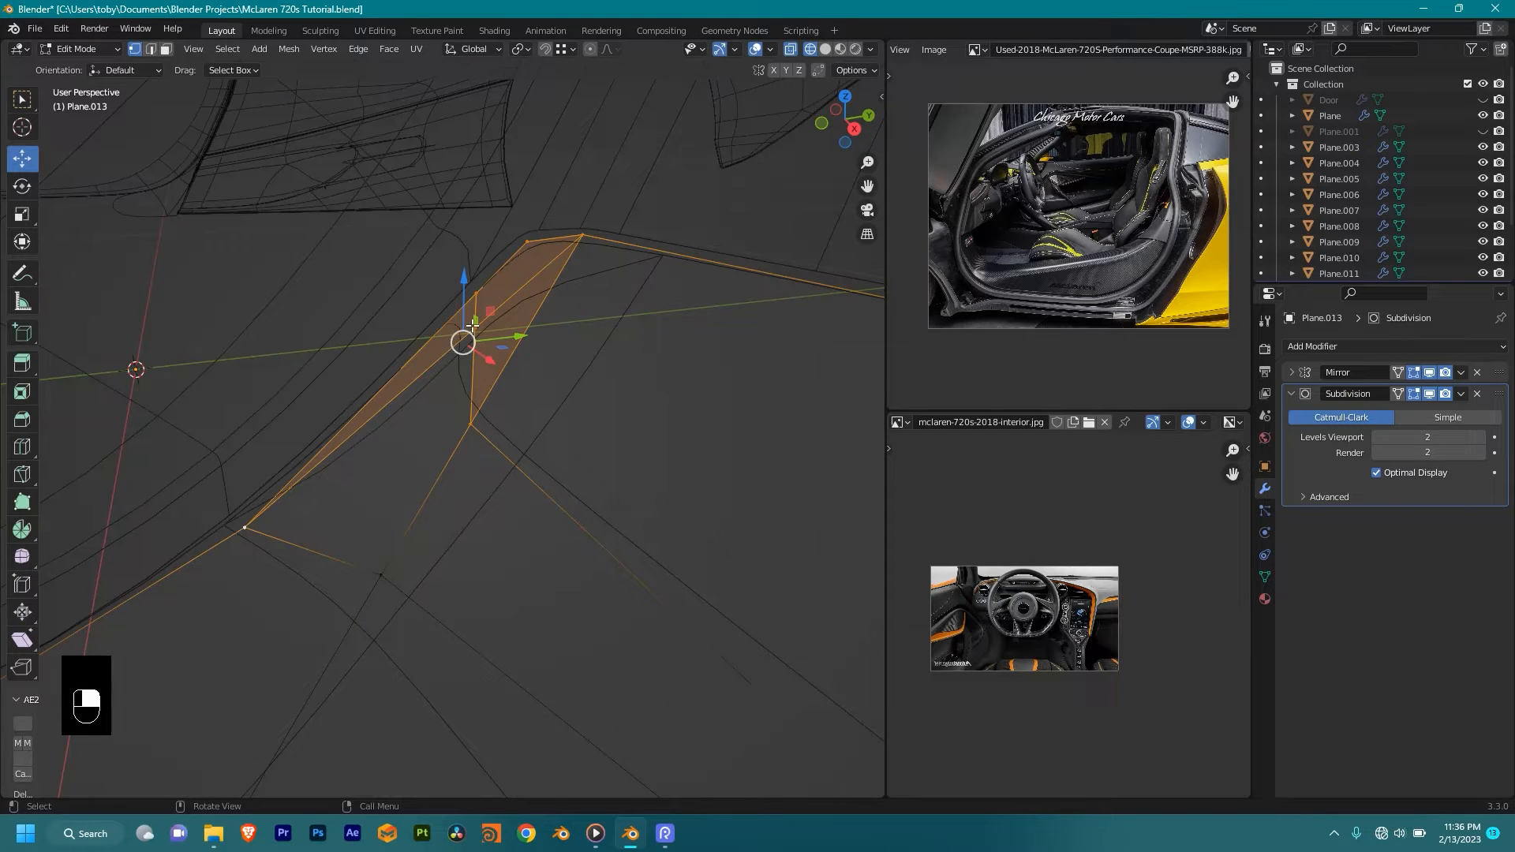
pyautogui.moveTo(472, 325); pyautogui.dragTo(480, 273, button='middle')
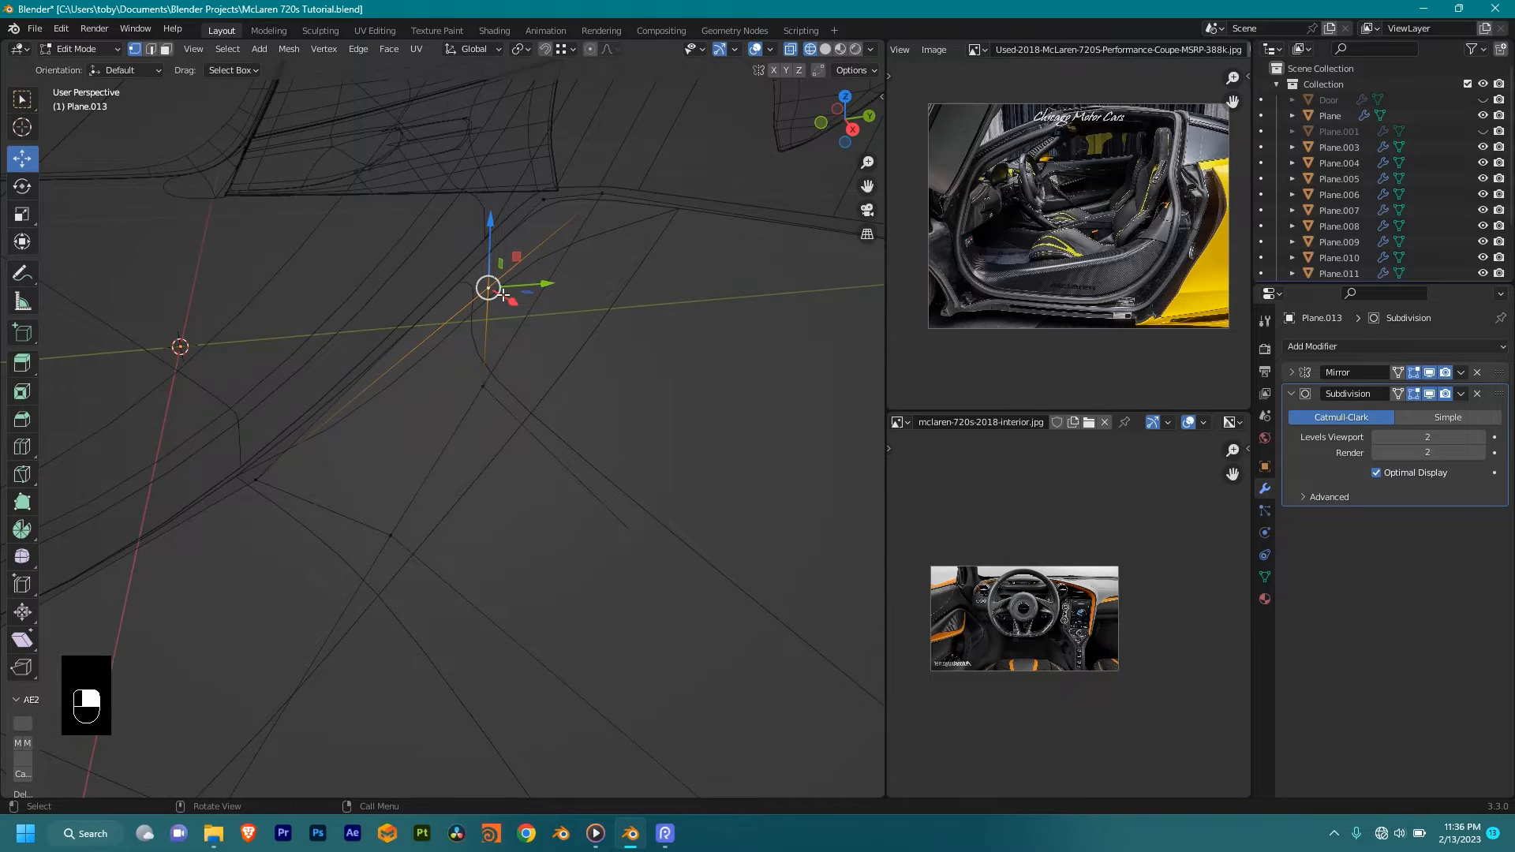
pyautogui.press('g')
pyautogui.press('g')
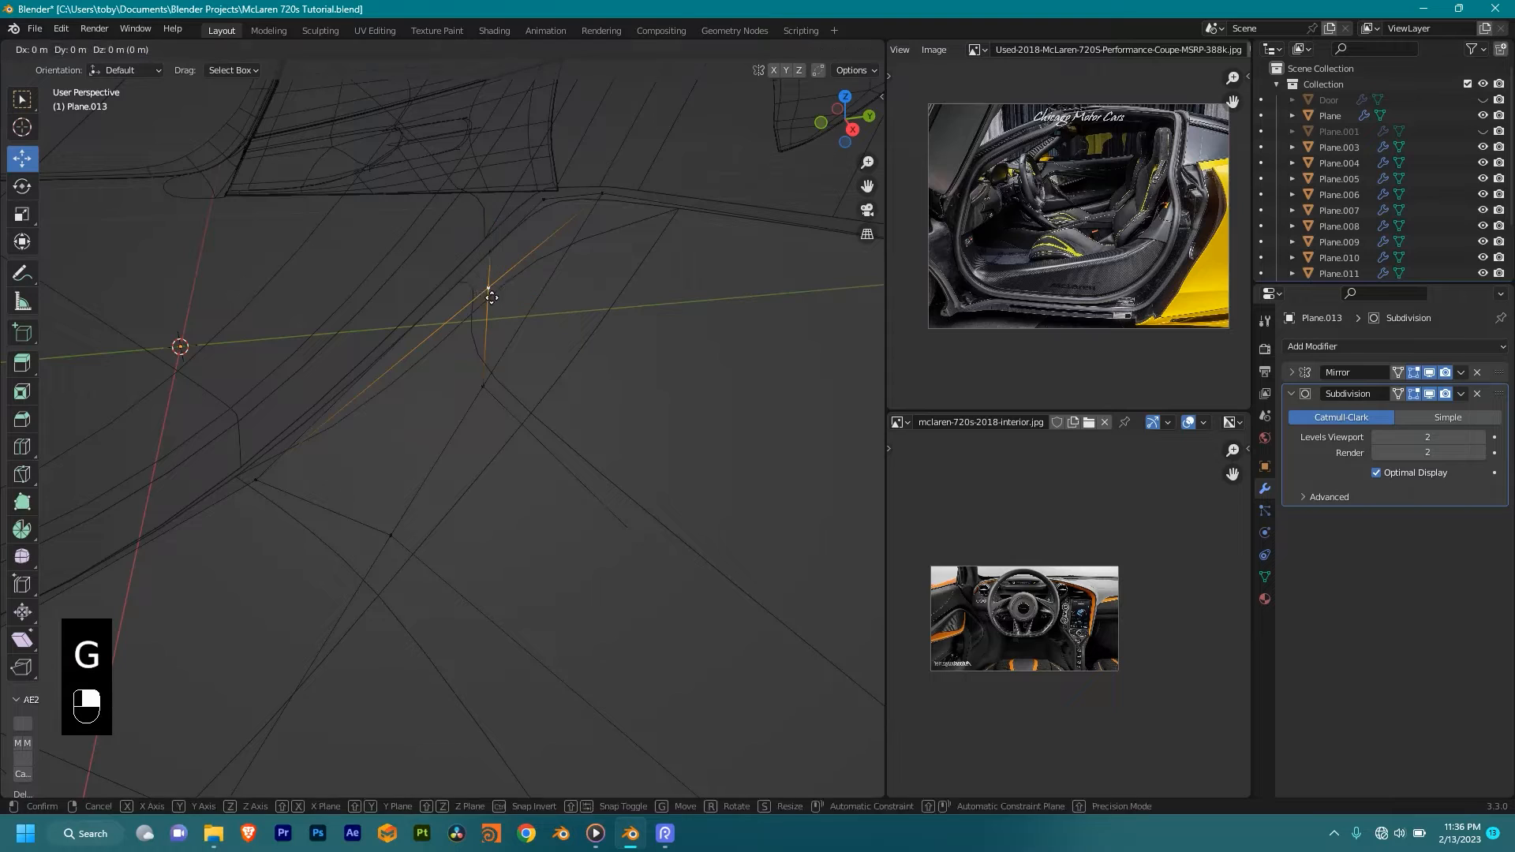
pyautogui.click(473, 101)
# Step: Merge all of the side panel's vertices by distance
pyautogui.press('a')
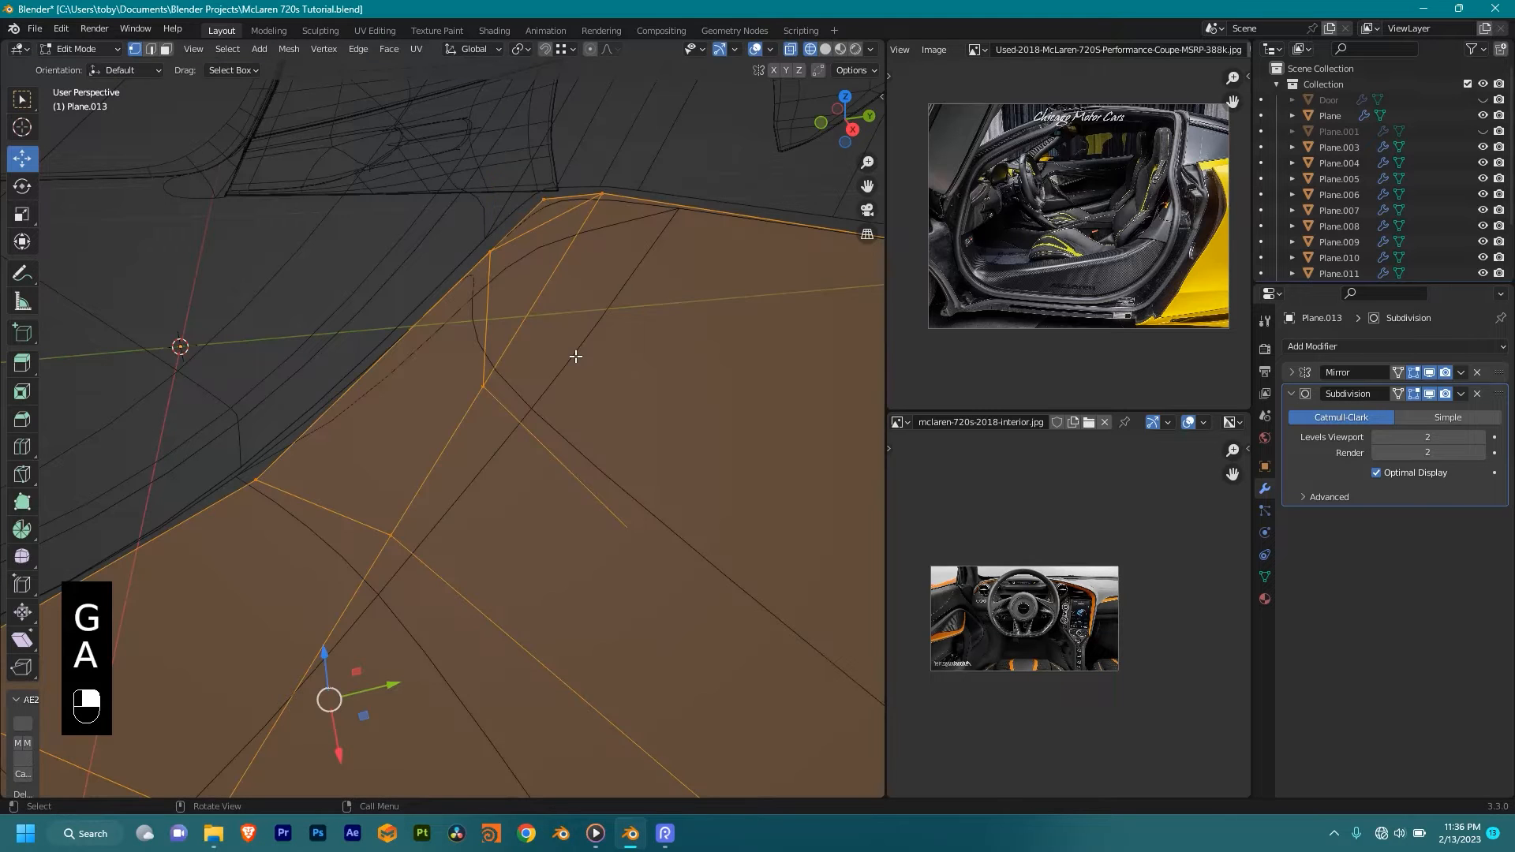
pyautogui.press('m')
pyautogui.click(551, 450)
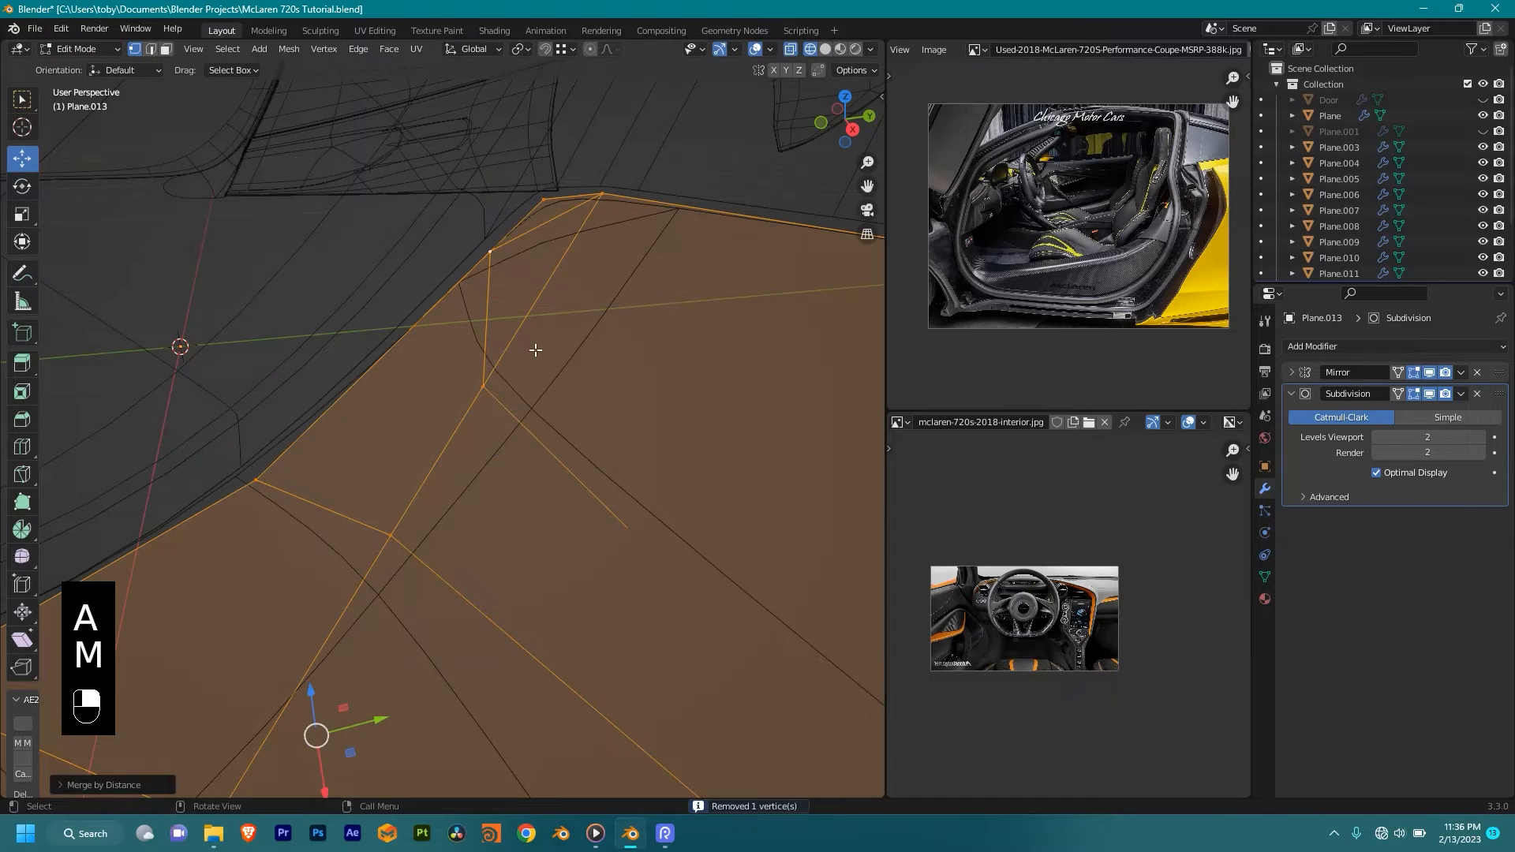
# Step: Join the small faces between the cut vertex, the panel's upper corner and the inner crease vertex into one face
pyautogui.click(498, 252)
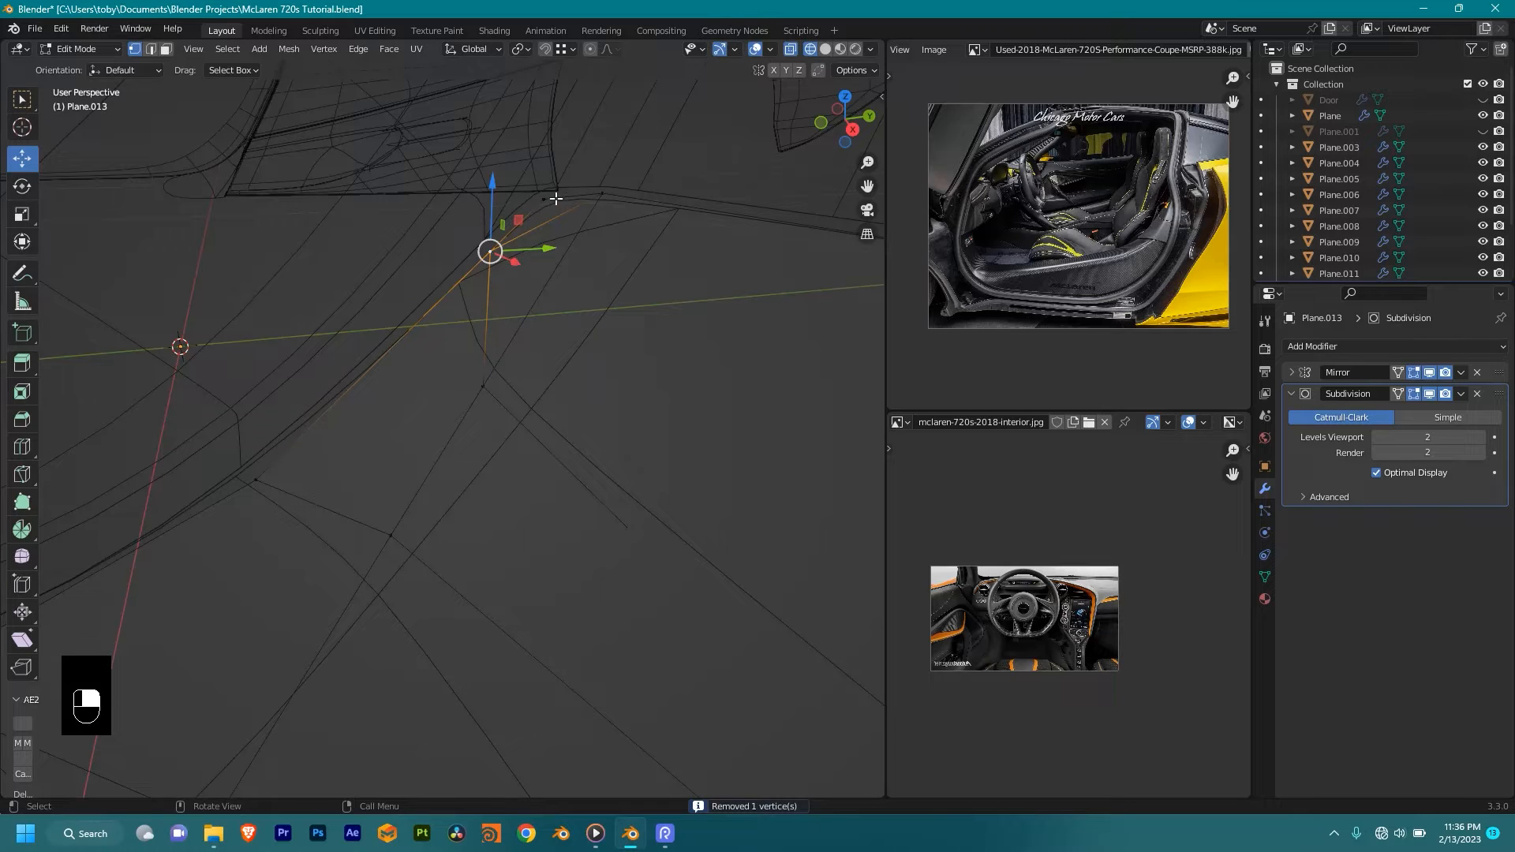
pyautogui.keyDown('ctrl'); pyautogui.keyDown('shift'); pyautogui.click(509, 388); pyautogui.keyUp('shift'); pyautogui.keyUp('ctrl')
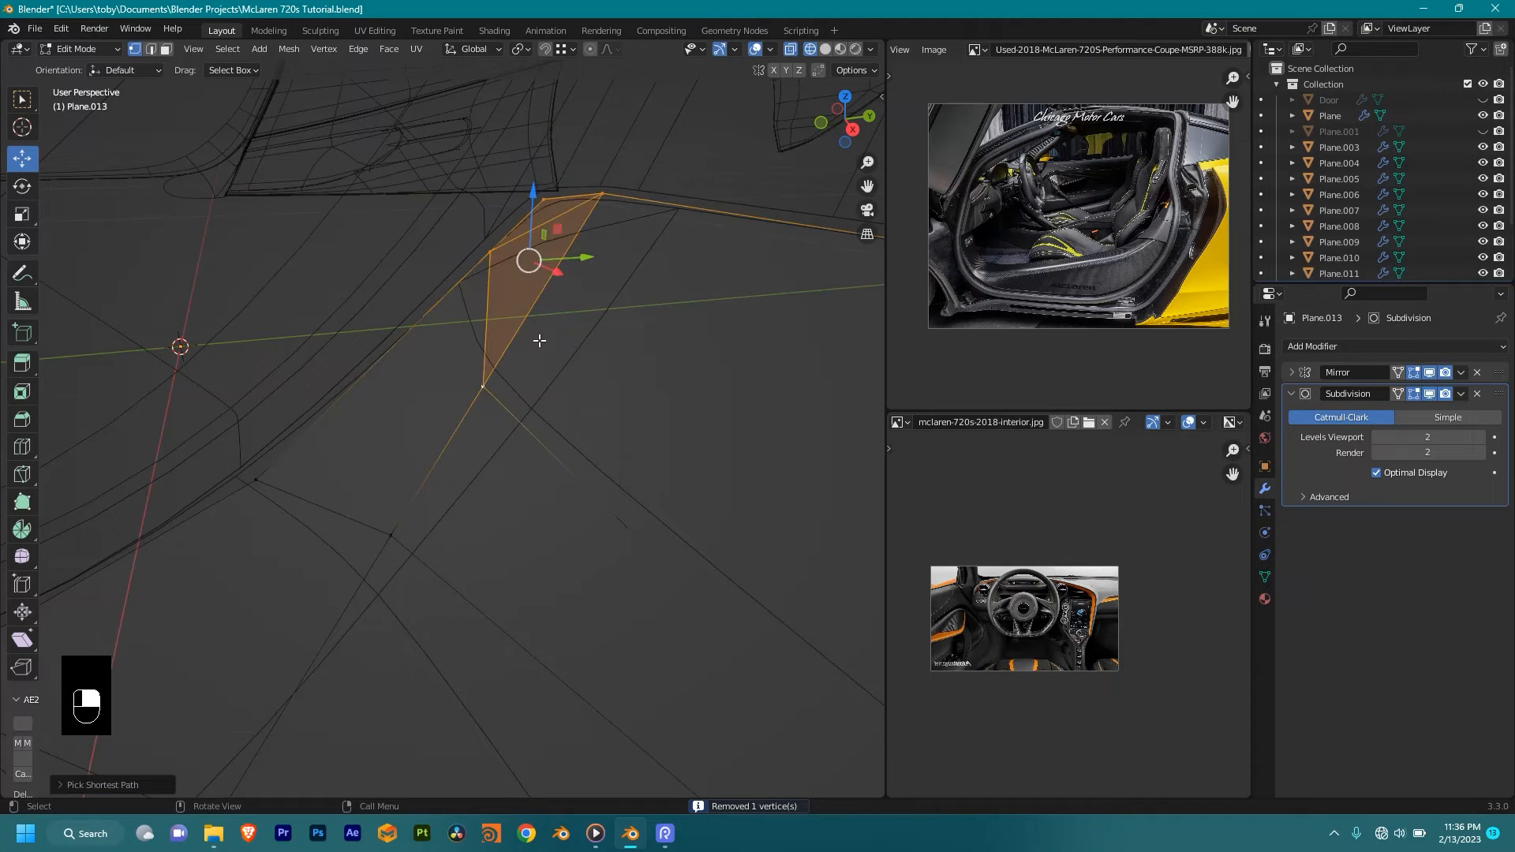
pyautogui.press('f')
pyautogui.click(502, 273)
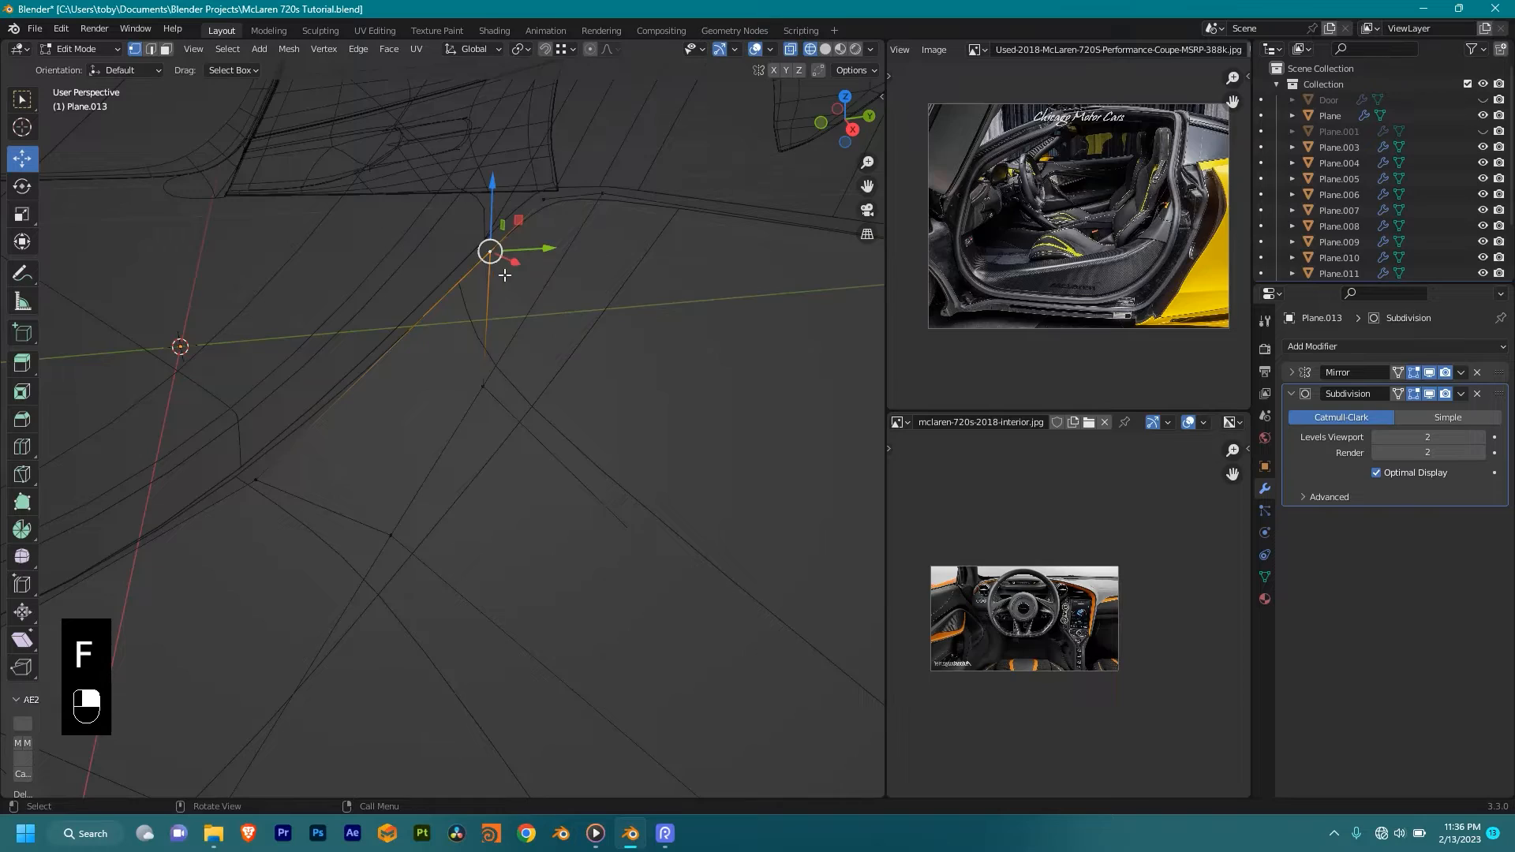
# Step: Nudge the cut vertex slightly up and forward in the right side view so the panel edge follows the frame's curve
pyautogui.hotkey('shift', 'z')
pyautogui.scroll(-3, 495, 273)
pyautogui.moveTo(494, 273)
pyautogui.mouseDown(button='middle')
pyautogui.moveTo(287, 348)
pyautogui.moveTo(304, 324)
pyautogui.mouseUp(button='middle')
pyautogui.hotkey('shift', 'z')
pyautogui.moveTo(569, 322); pyautogui.dragTo(485, 338, button='middle')
pyautogui.press('KP_3')
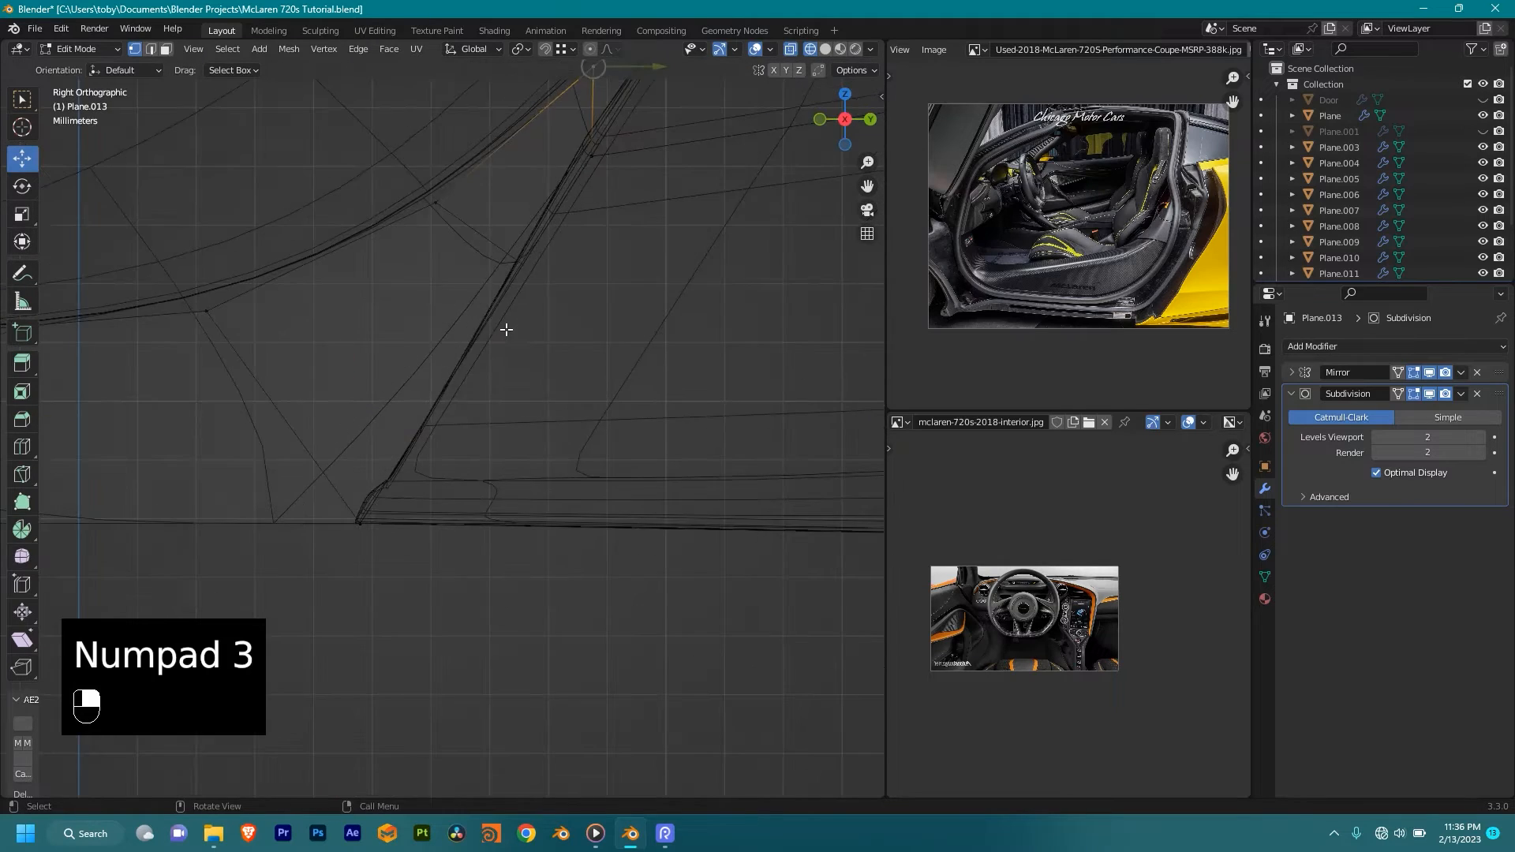
pyautogui.hotkey('shift', 'z')
pyautogui.keyDown('shift'); pyautogui.moveTo(608, 134); pyautogui.dragTo(574, 310, button='middle'); pyautogui.keyUp('shift')
pyautogui.scroll(1, 631, 229)
pyautogui.keyDown('shift'); pyautogui.moveTo(638, 211); pyautogui.dragTo(630, 283, button='middle'); pyautogui.keyUp('shift')
pyautogui.scroll(1, 591, 288)
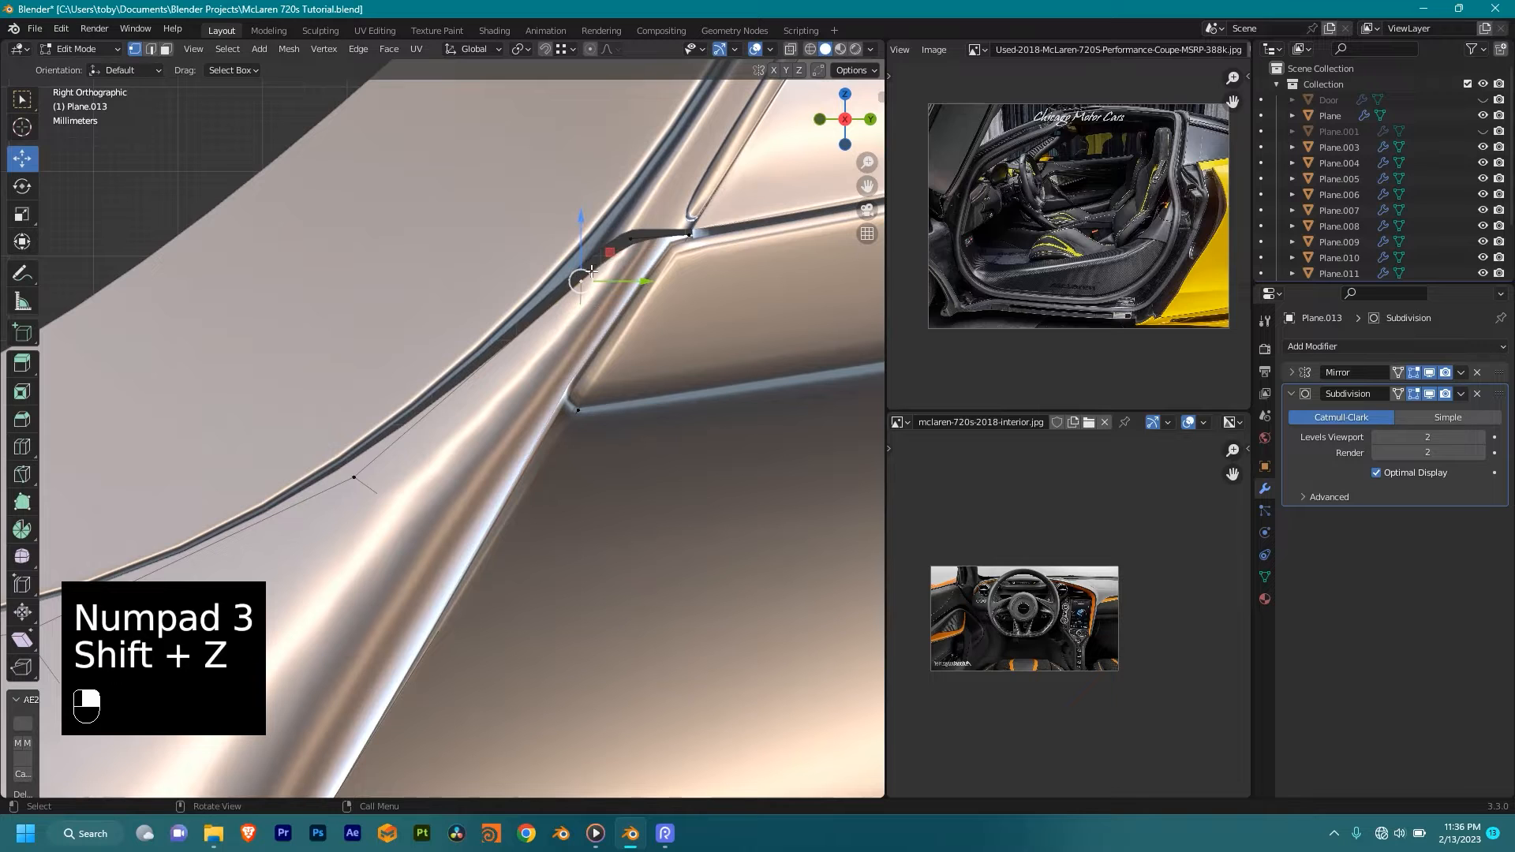
pyautogui.press('g')
pyautogui.click(604, 275)
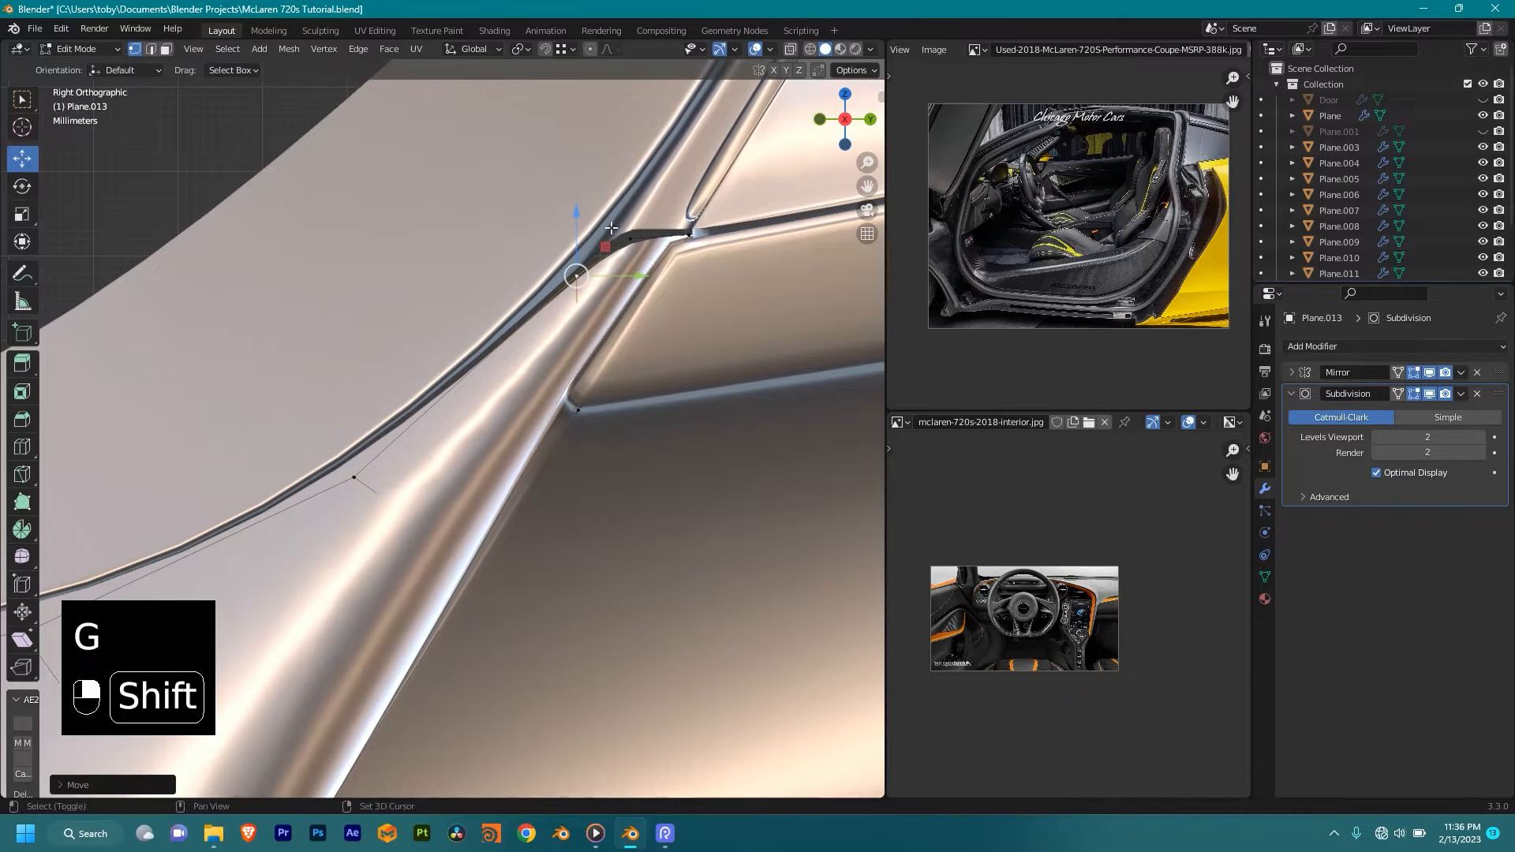
pyautogui.press('g')
pyautogui.press('g')
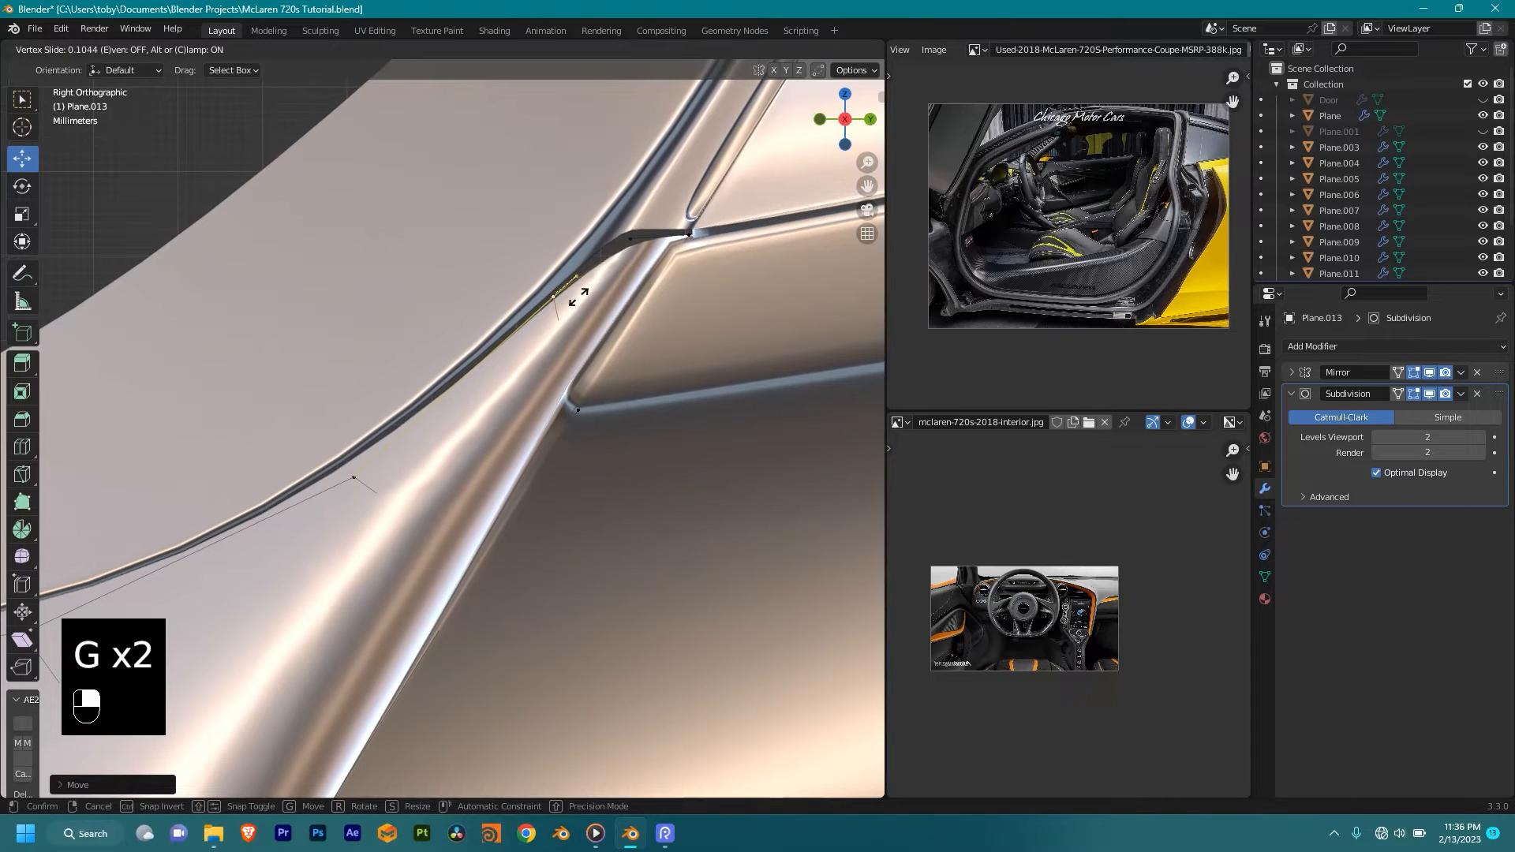
pyautogui.rightClick(643, 276)
# Step: Shift the side panel's extruded upper corner vertex along the Y axis to refine its fit against the door frame
pyautogui.click(644, 234)
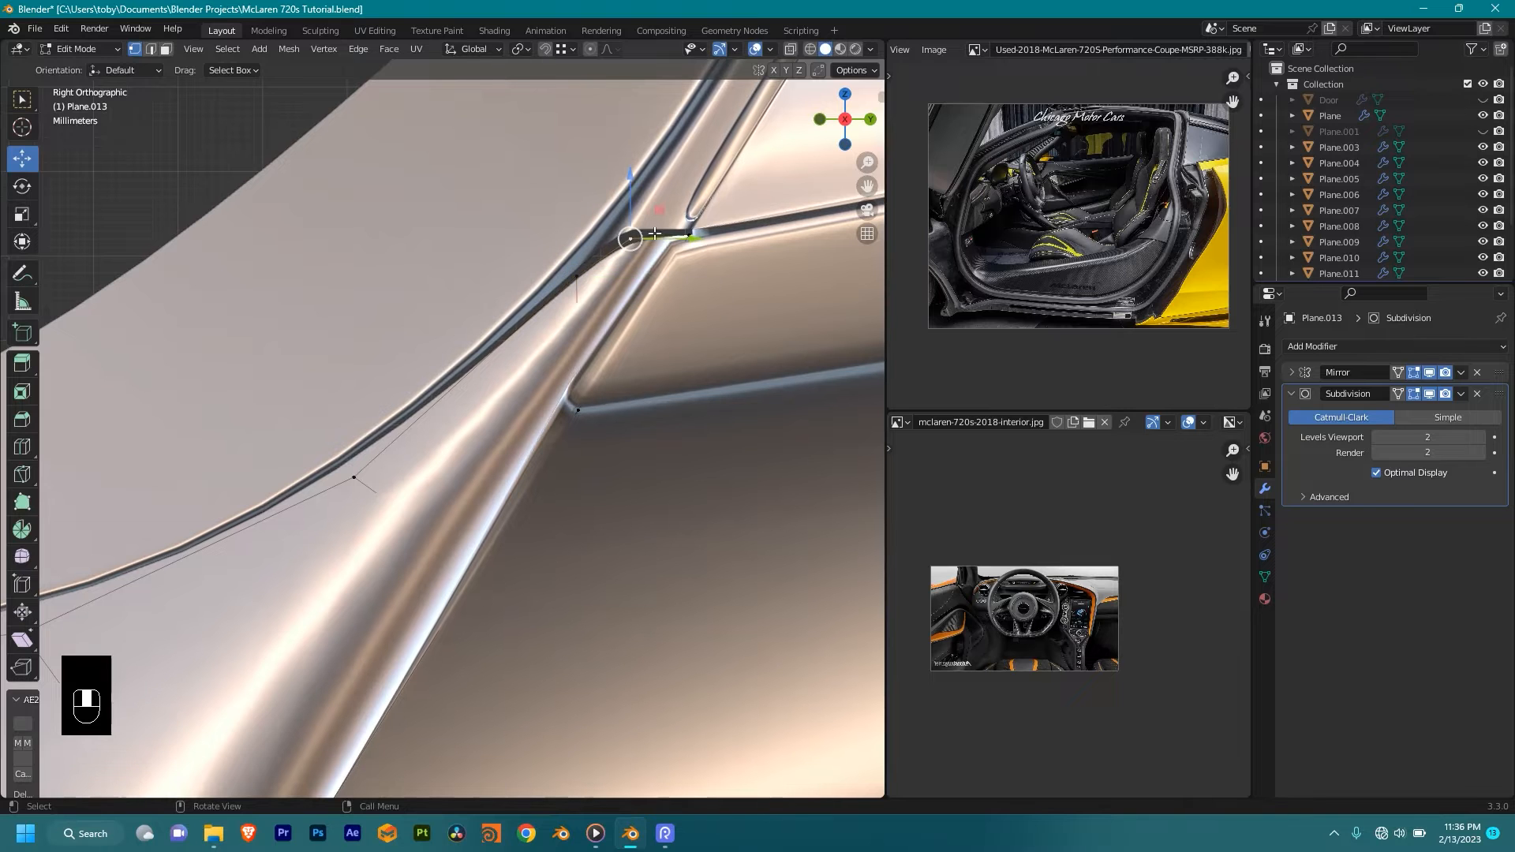
pyautogui.keyDown('shift'); pyautogui.moveTo(677, 238); pyautogui.dragTo(566, 235); pyautogui.keyUp('shift')
pyautogui.moveTo(566, 235); pyautogui.dragTo(614, 478, button='middle')
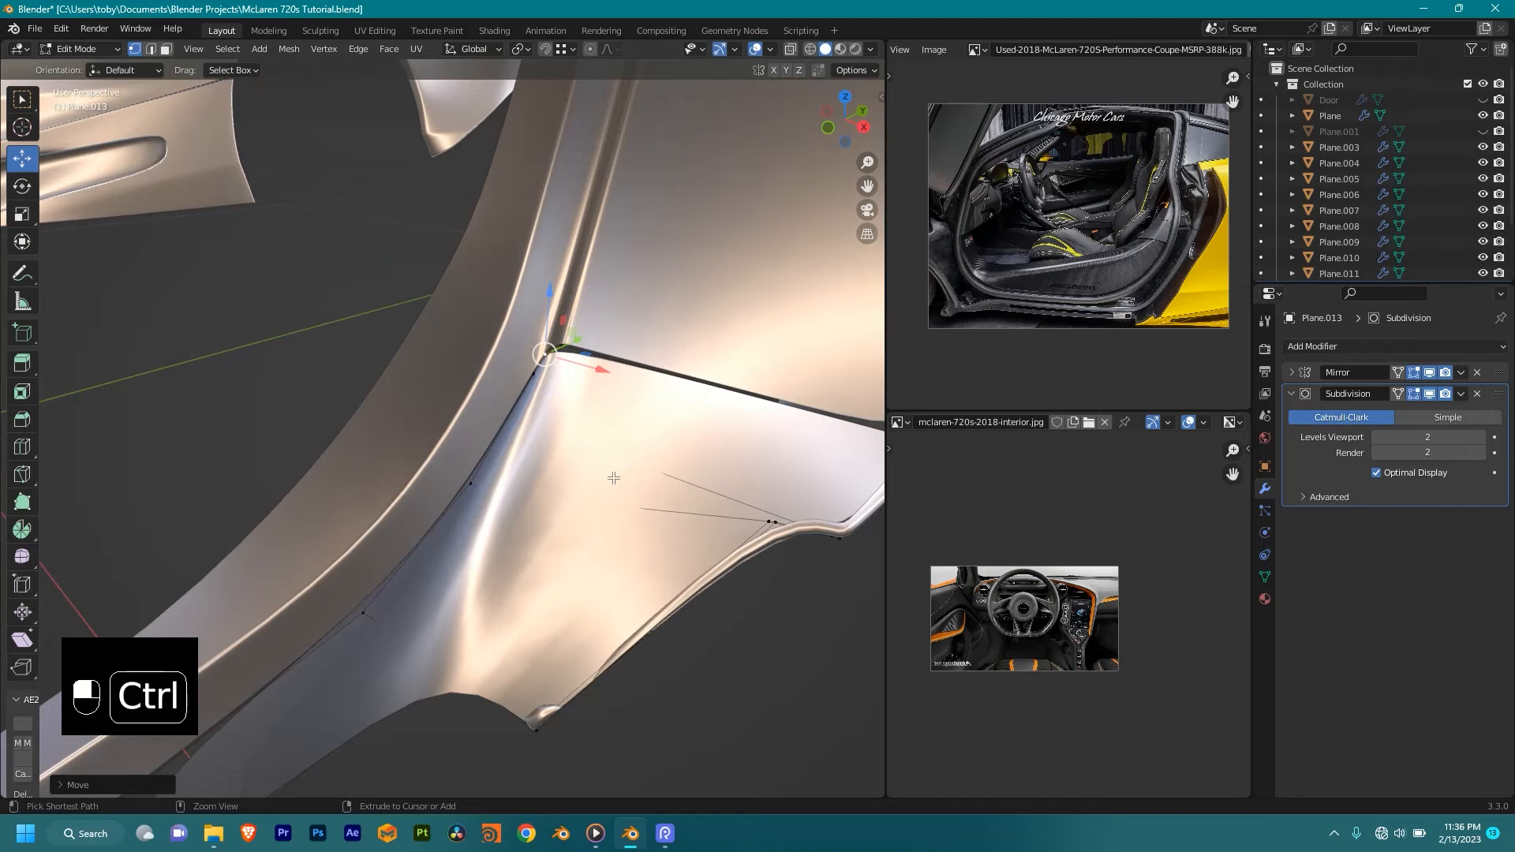
pyautogui.hotkey('ctrl', 'r')
pyautogui.click(632, 470)
pyautogui.hotkey('ctrl', 'z')
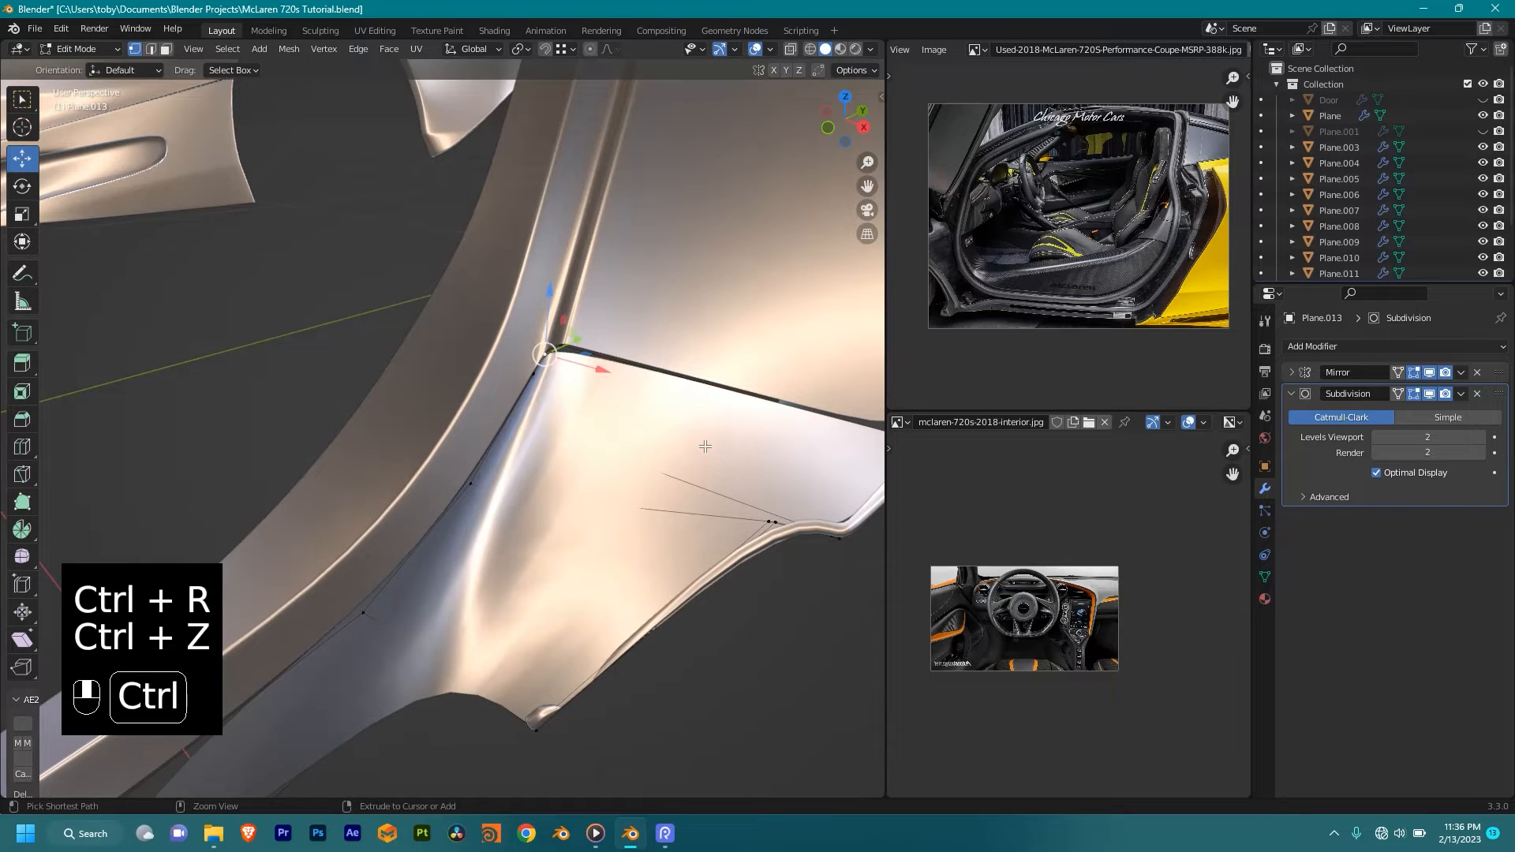
# Step: Add a supporting edge loop close beside the side panel's diagonal crease, using Even and Flipped edge sliding
pyautogui.hotkey('ctrl', 'r')
pyautogui.click(624, 471)
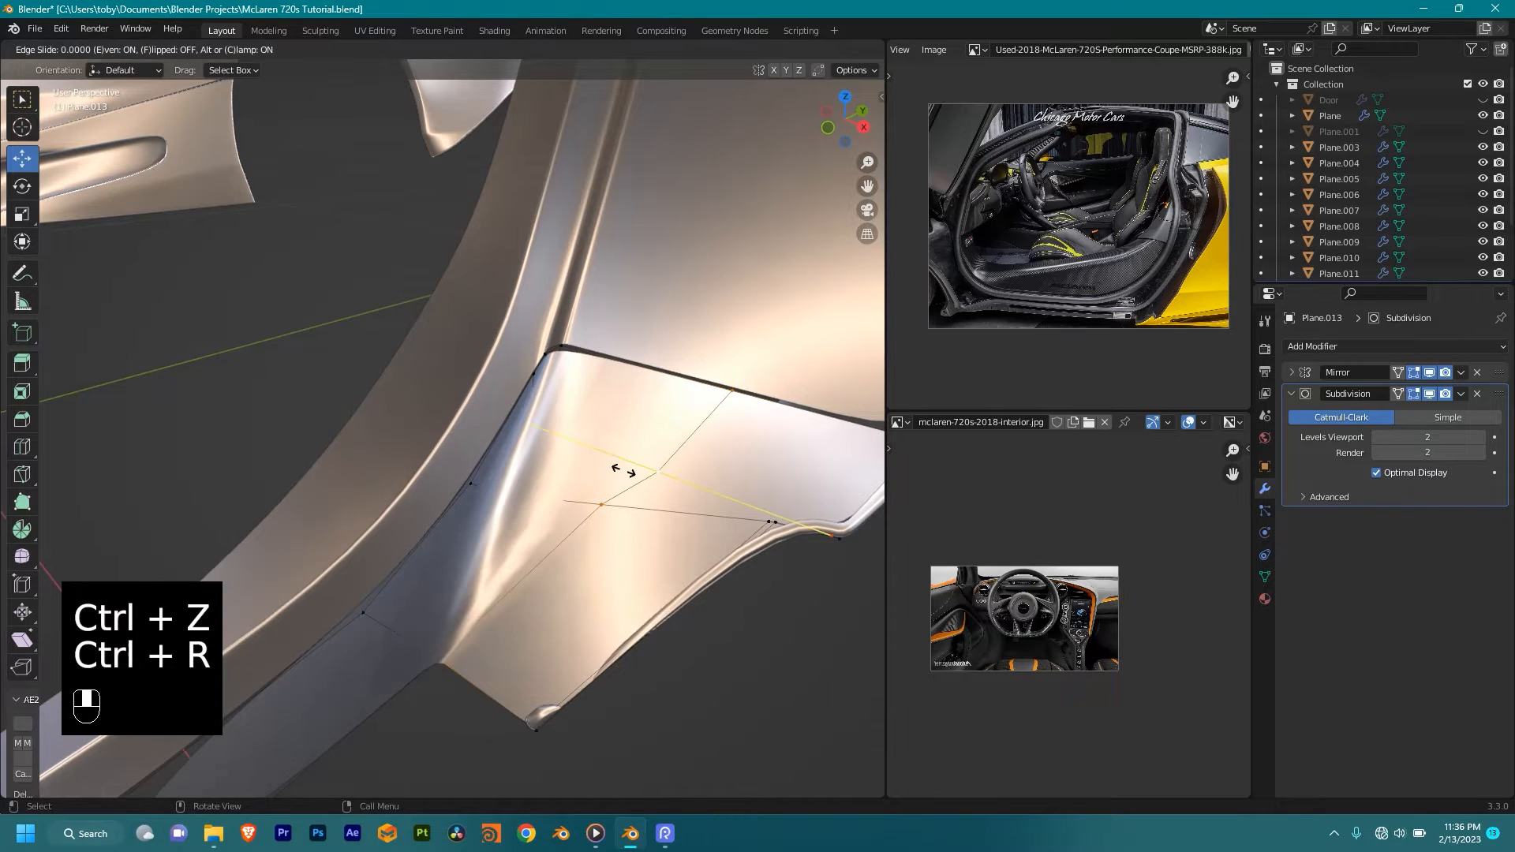
pyautogui.press('e')
pyautogui.press('f')
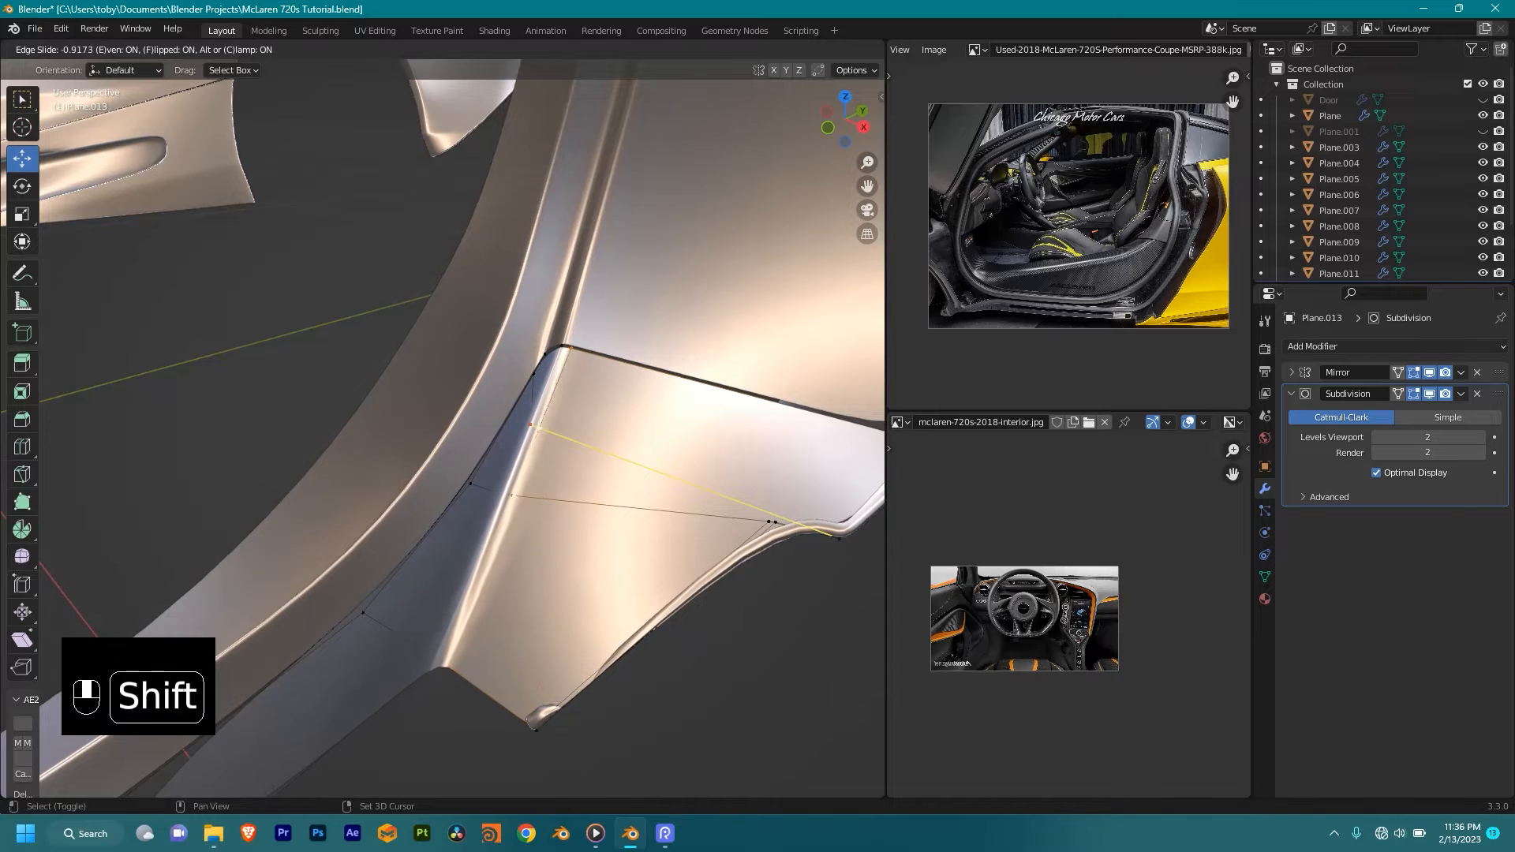
pyautogui.click(842, 571)
# Step: Add an edge loop across the side panel's rounded front end and slide it to the end edge to square it off
pyautogui.scroll(-4, 836, 565)
pyautogui.moveTo(828, 557); pyautogui.dragTo(757, 517, button='middle')
pyautogui.keyDown('shift'); pyautogui.moveTo(758, 517); pyautogui.dragTo(604, 510, button='middle'); pyautogui.keyUp('shift')
pyautogui.press('Tab')
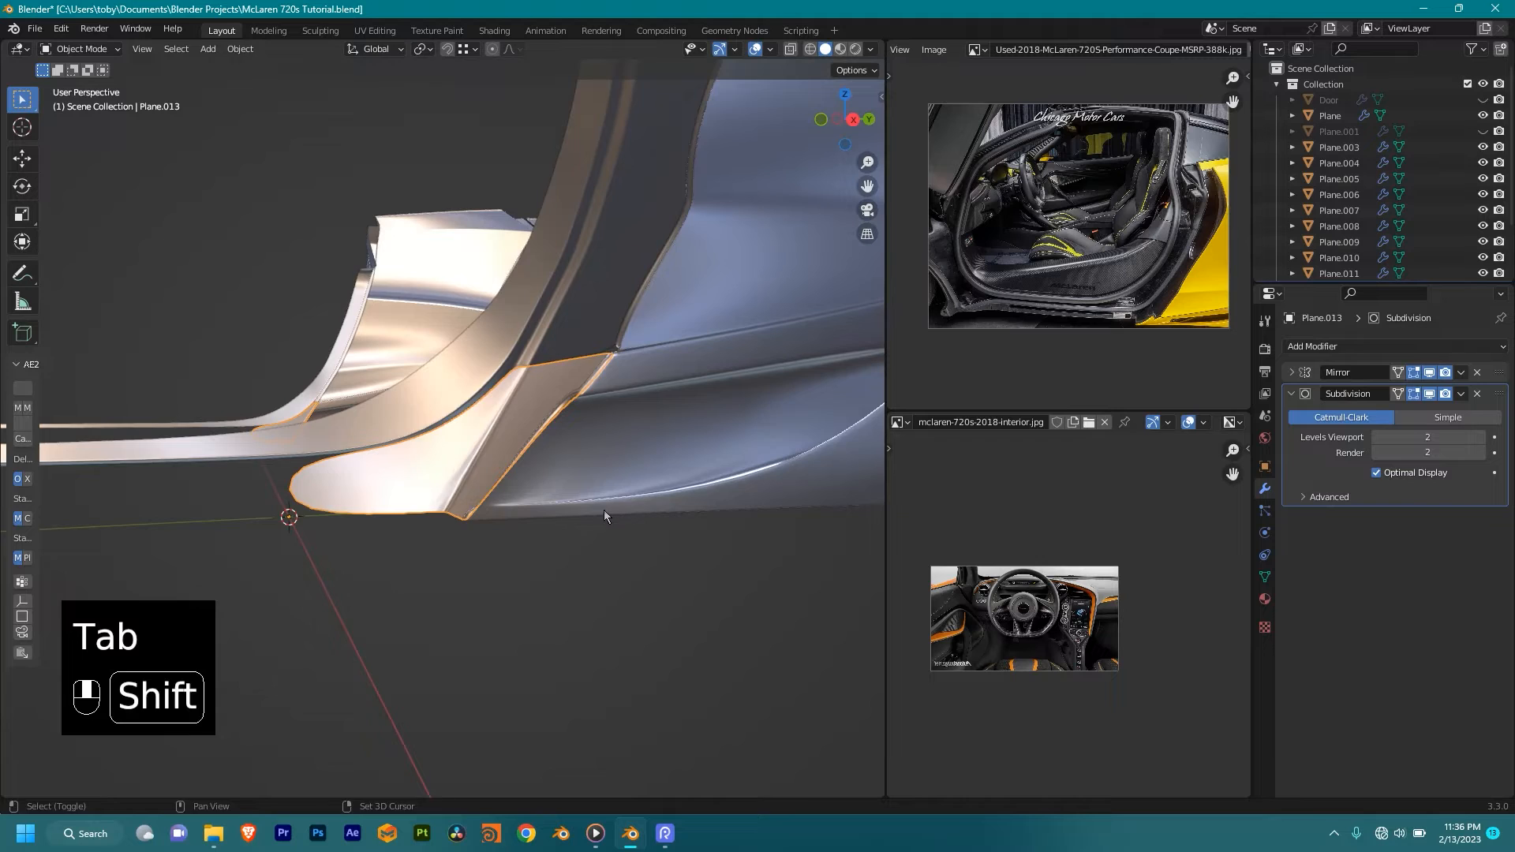
pyautogui.press('Tab')
pyautogui.hotkey('ctrl', 'r')
pyautogui.click(431, 453)
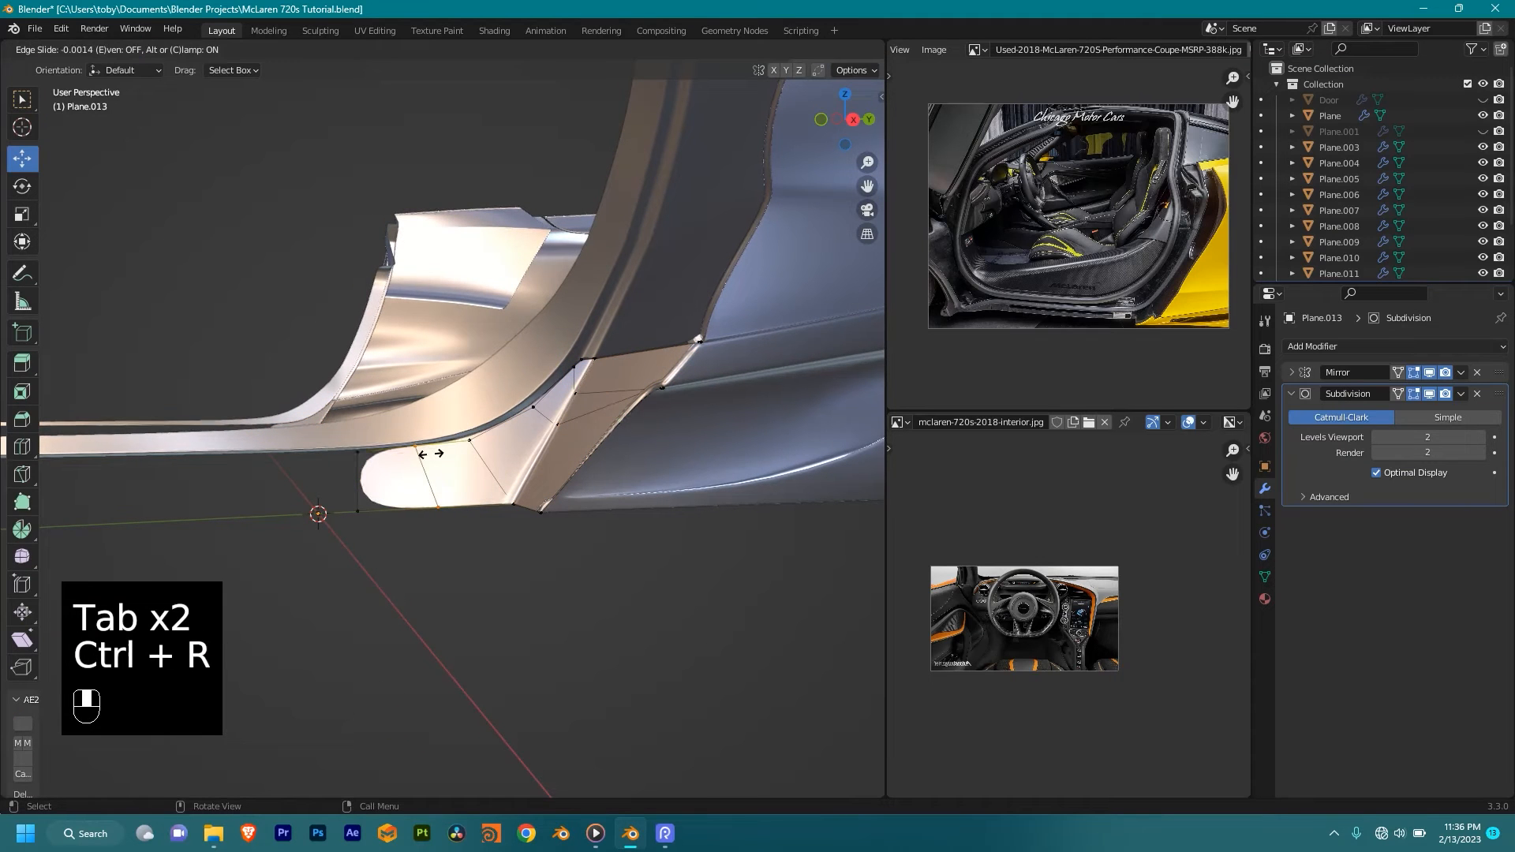
pyautogui.click(169, 536)
# Step: Switch editing from the side panel to the door frame strip, seen from the right
pyautogui.scroll(-5, 359, 471)
pyautogui.moveTo(415, 482)
pyautogui.keyDown('shift'); pyautogui.mouseDown(button='middle')
pyautogui.moveTo(521, 466)
pyautogui.moveTo(410, 518)
pyautogui.moveTo(415, 502)
pyautogui.mouseUp(button='middle'); pyautogui.keyUp('shift')
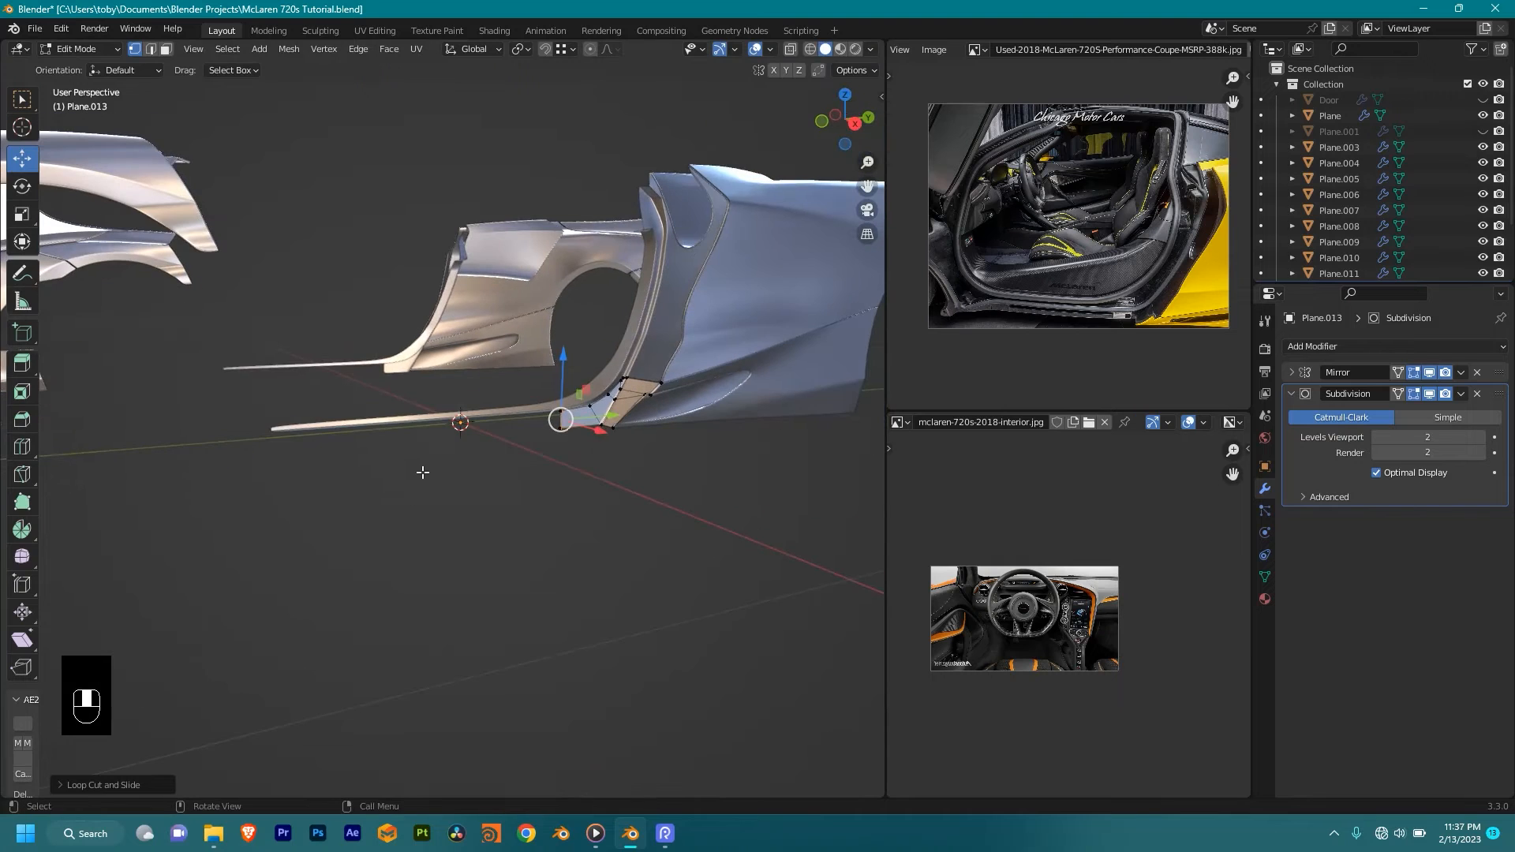
pyautogui.press('KP_3')
pyautogui.press('Tab')
pyautogui.press('Tab')
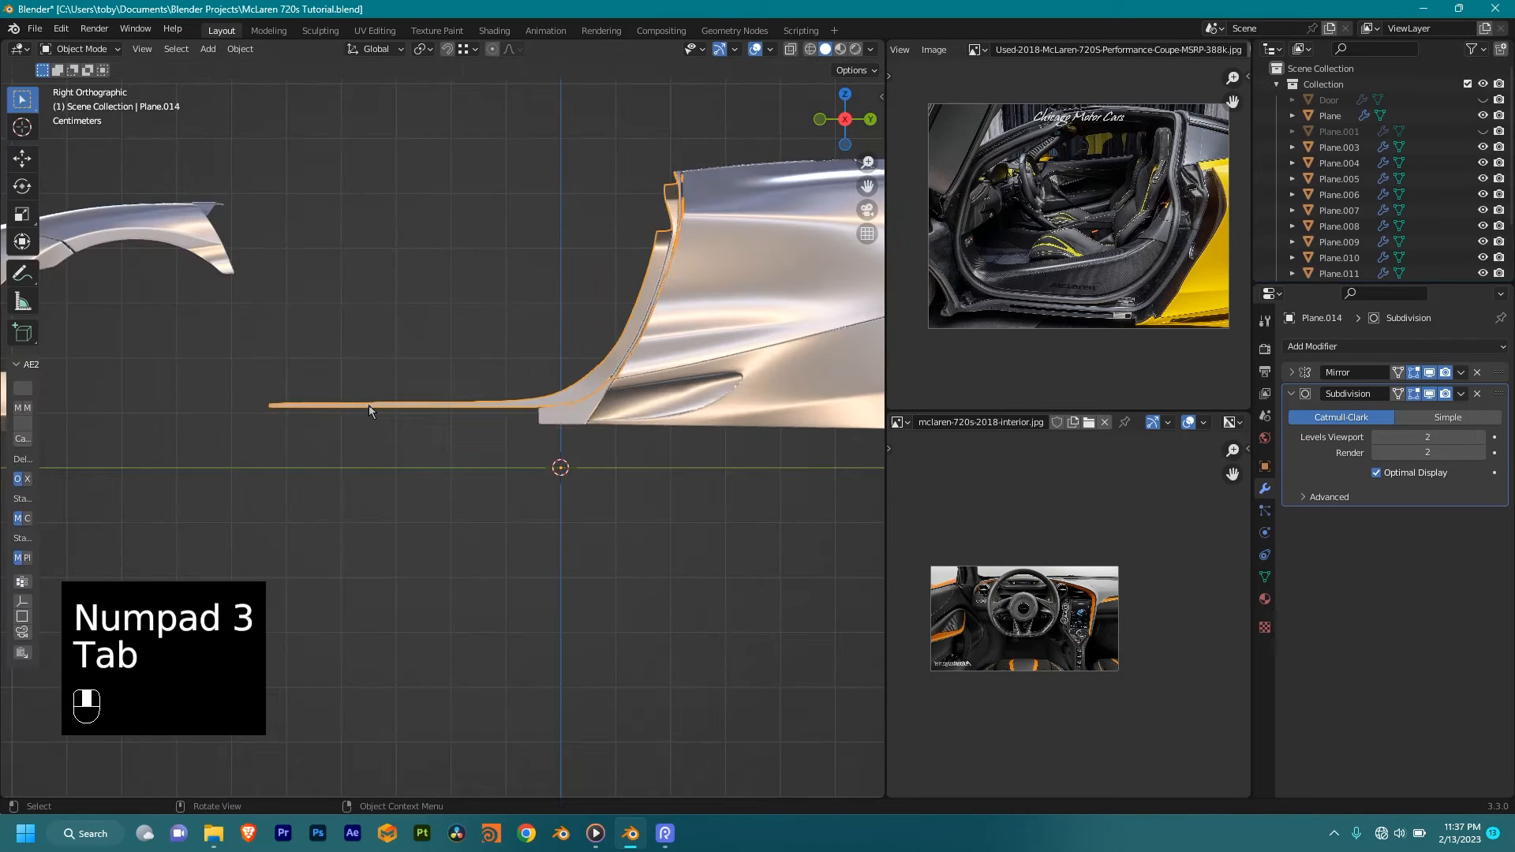
# Step: Move the front end vertices of the door frame's sill about 0.15 m rearward along the Y axis to shorten it
pyautogui.keyDown('shift'); pyautogui.moveTo(365, 409); pyautogui.dragTo(461, 402, button='middle'); pyautogui.keyUp('shift')
pyautogui.scroll(2, 461, 402)
pyautogui.hotkey('shift', 'z')
pyautogui.click(329, 385)
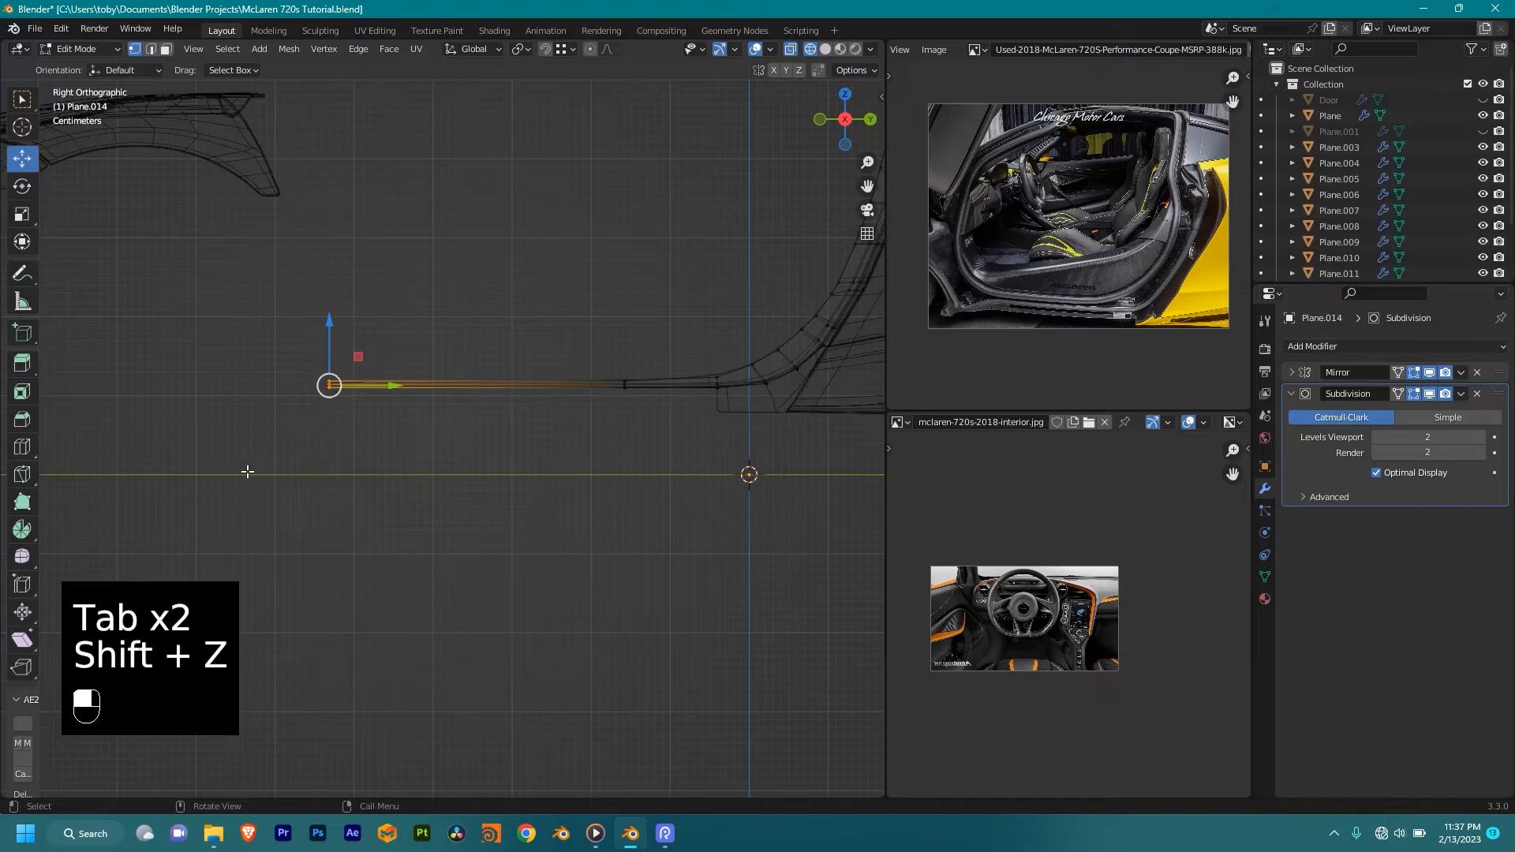
pyautogui.hotkey('shift', 'z')
pyautogui.press('g')
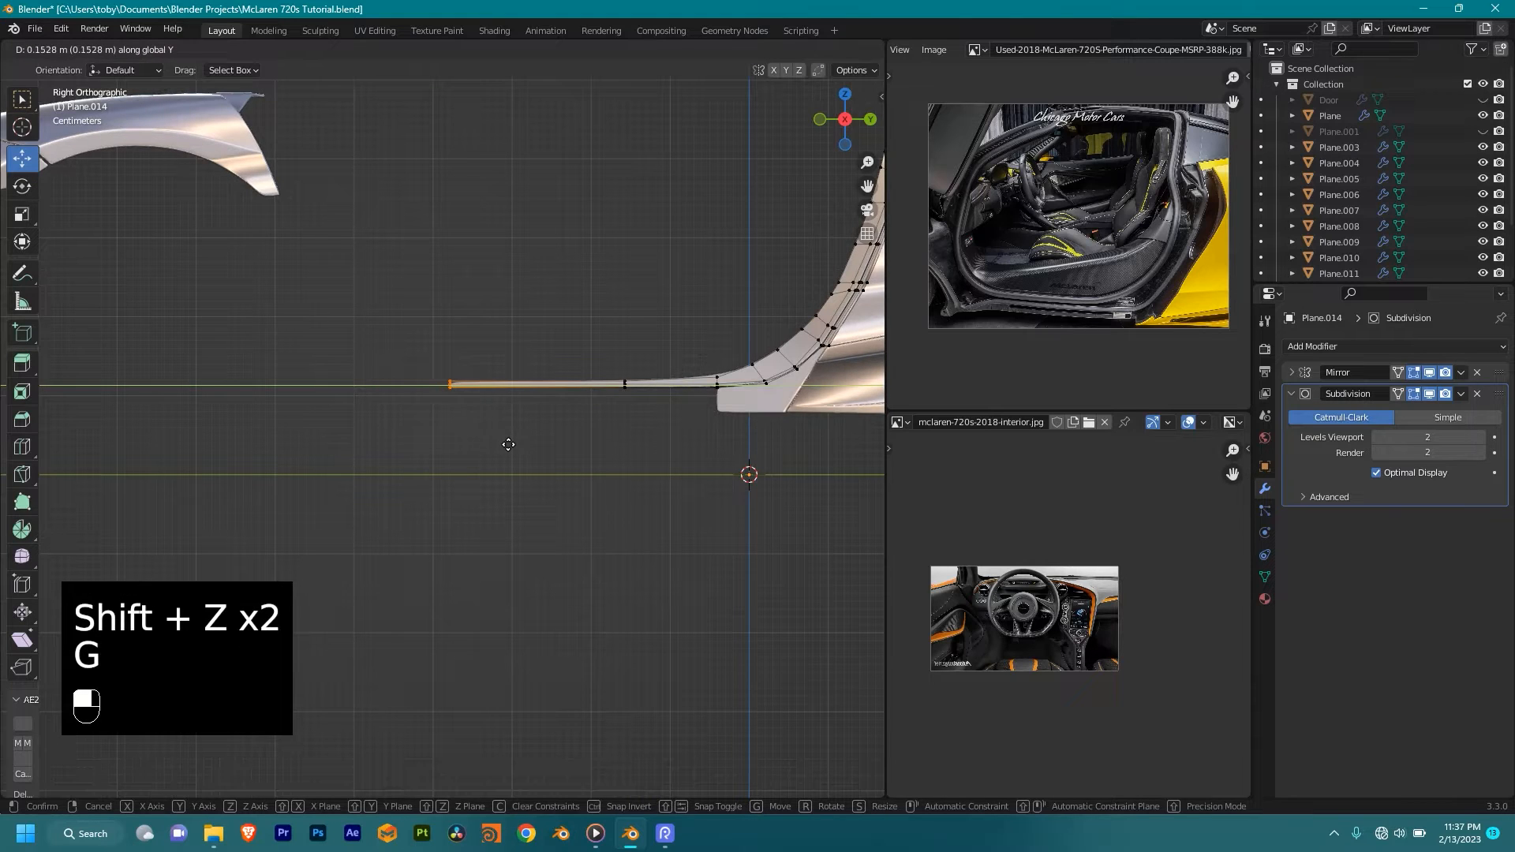
pyautogui.click(508, 444)
pyautogui.scroll(-3, 507, 443)
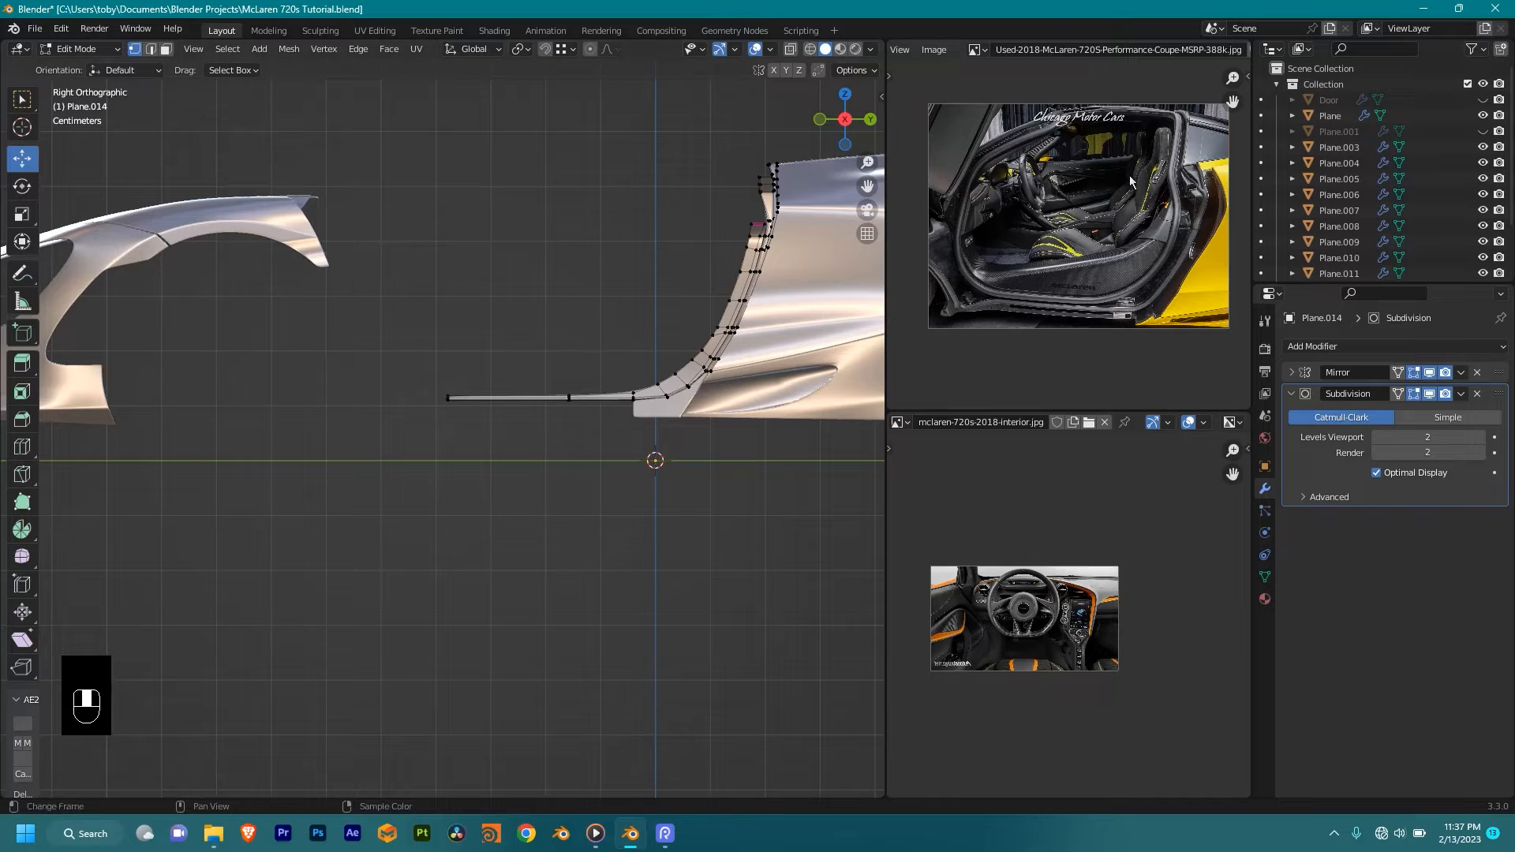
# Step: Unhide the side skirt Plane.001 and return to Object Mode with the wireframe shown around the front wheel arch
pyautogui.click(1483, 132)
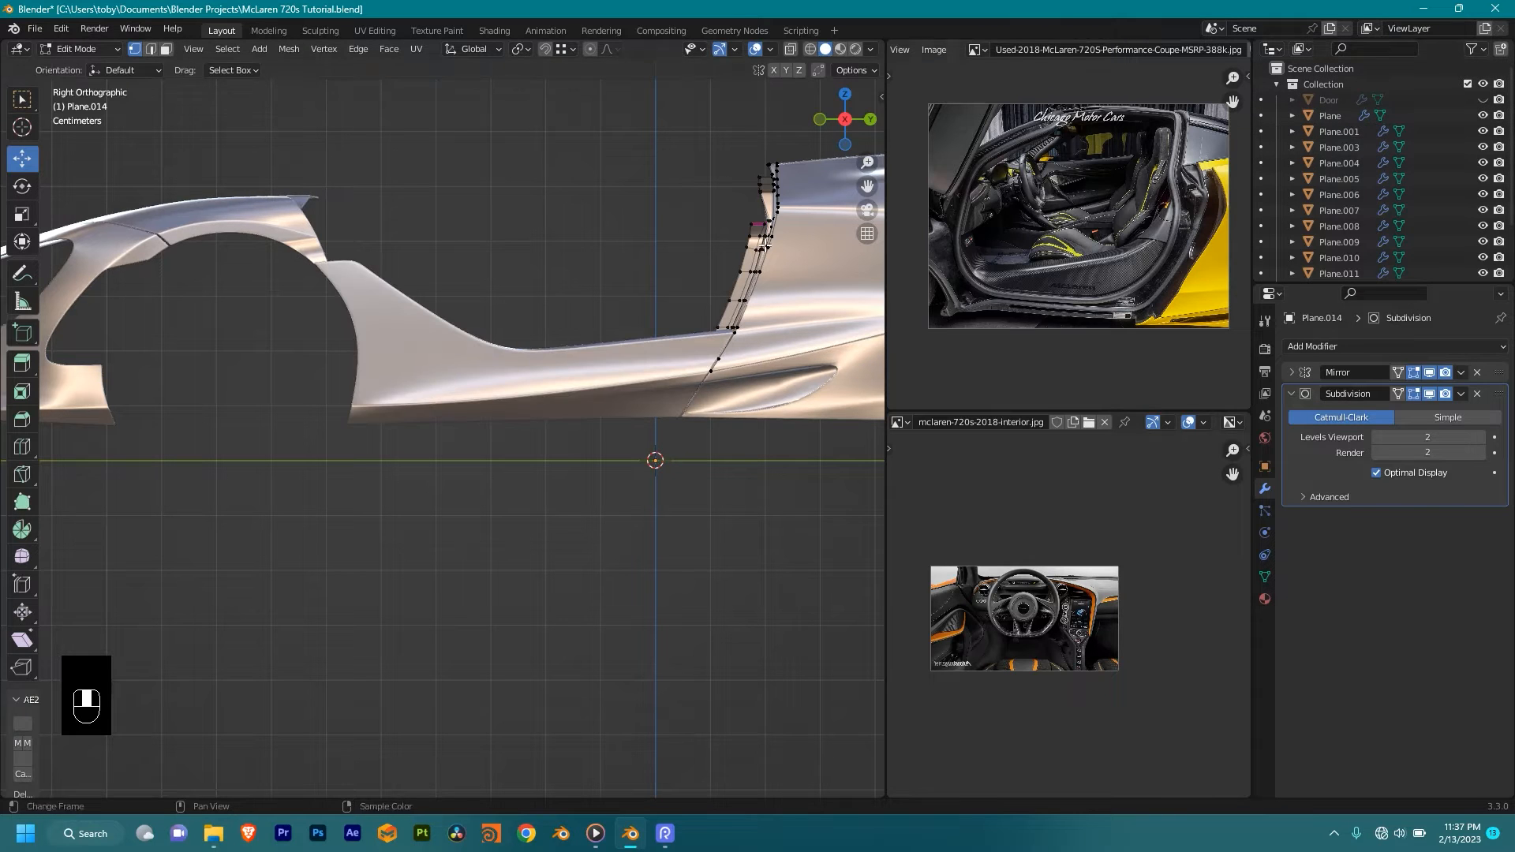
pyautogui.scroll(3, 466, 298)
pyautogui.hotkey('shift', 'z')
pyautogui.keyDown('shift'); pyautogui.moveTo(470, 262); pyautogui.dragTo(635, 439, button='middle'); pyautogui.keyUp('shift')
pyautogui.press('Tab')
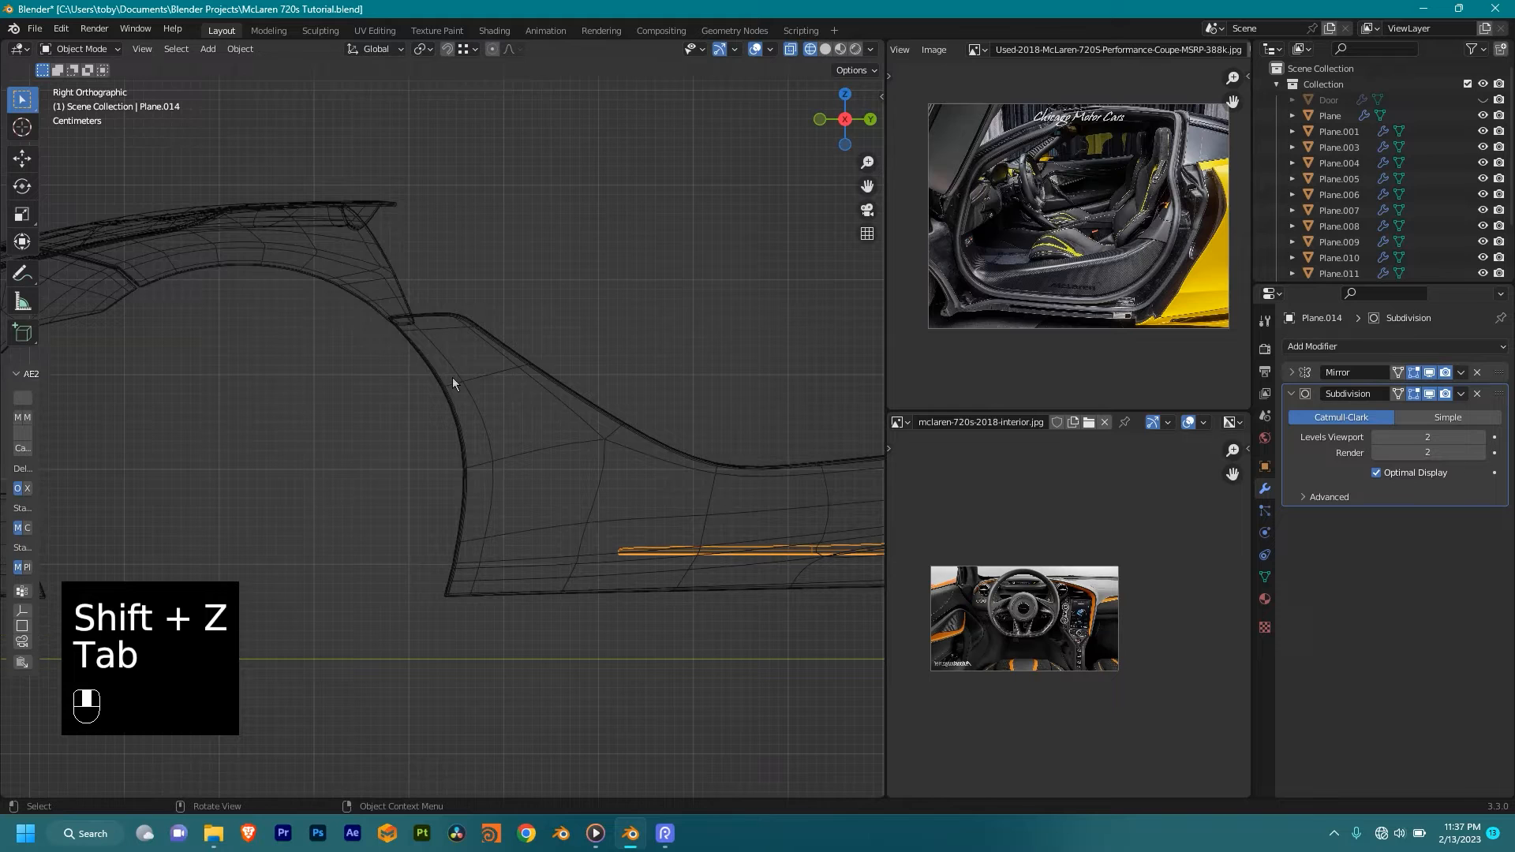
# Step: Open the front fender Plane.003 for editing from the right and show the rear end of its wheel arch in wireframe
pyautogui.click(339, 275)
pyautogui.keyDown('shift'); pyautogui.moveTo(347, 293); pyautogui.dragTo(511, 316, button='middle'); pyautogui.keyUp('shift')
pyautogui.scroll(1, 512, 318)
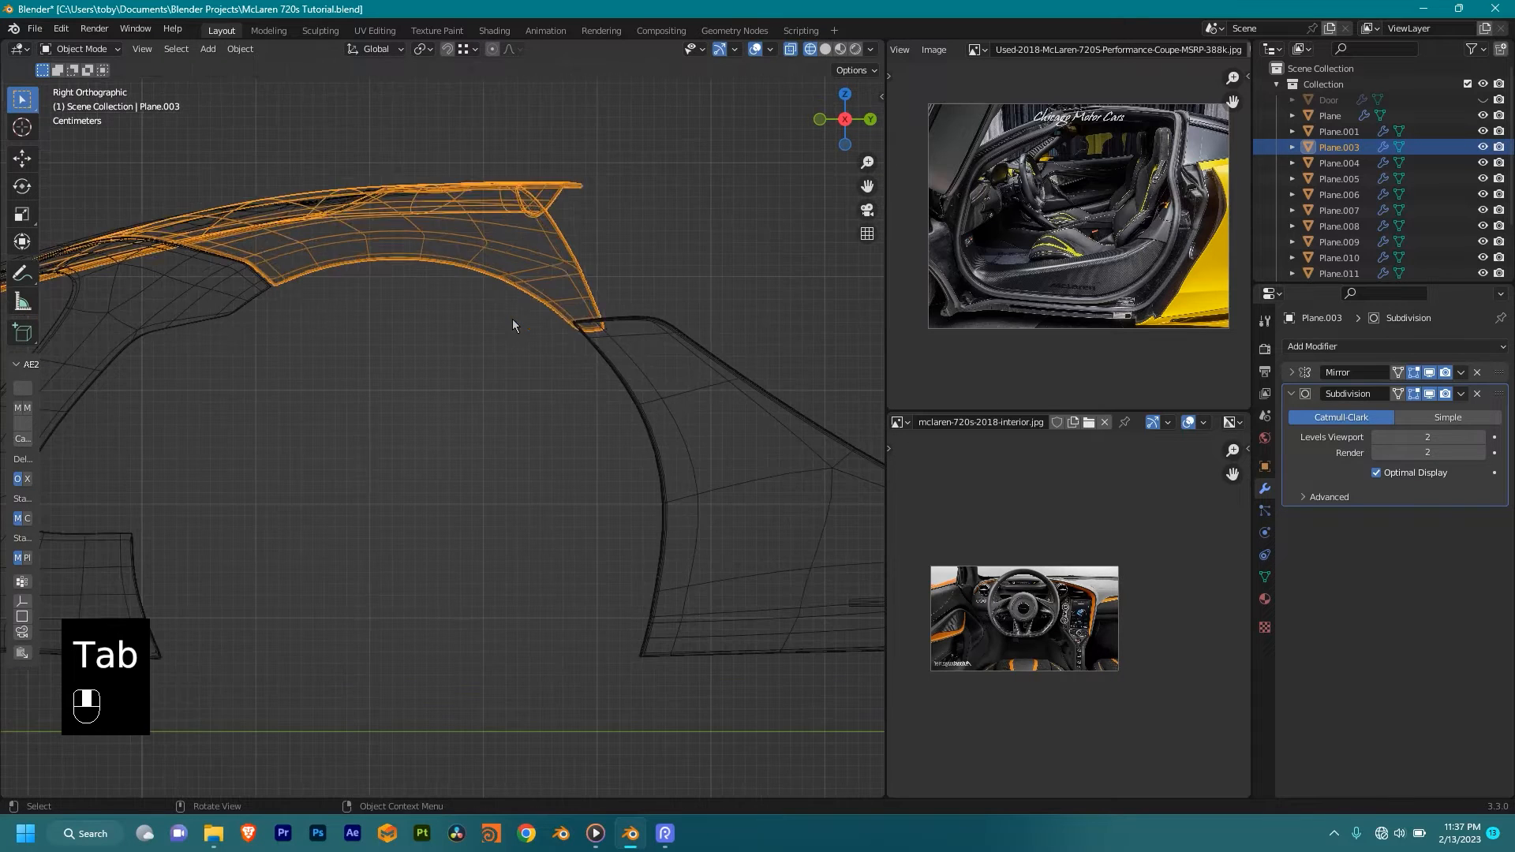
pyautogui.press('Tab')
pyautogui.hotkey('shift', 'z')
pyautogui.scroll(3, 519, 135)
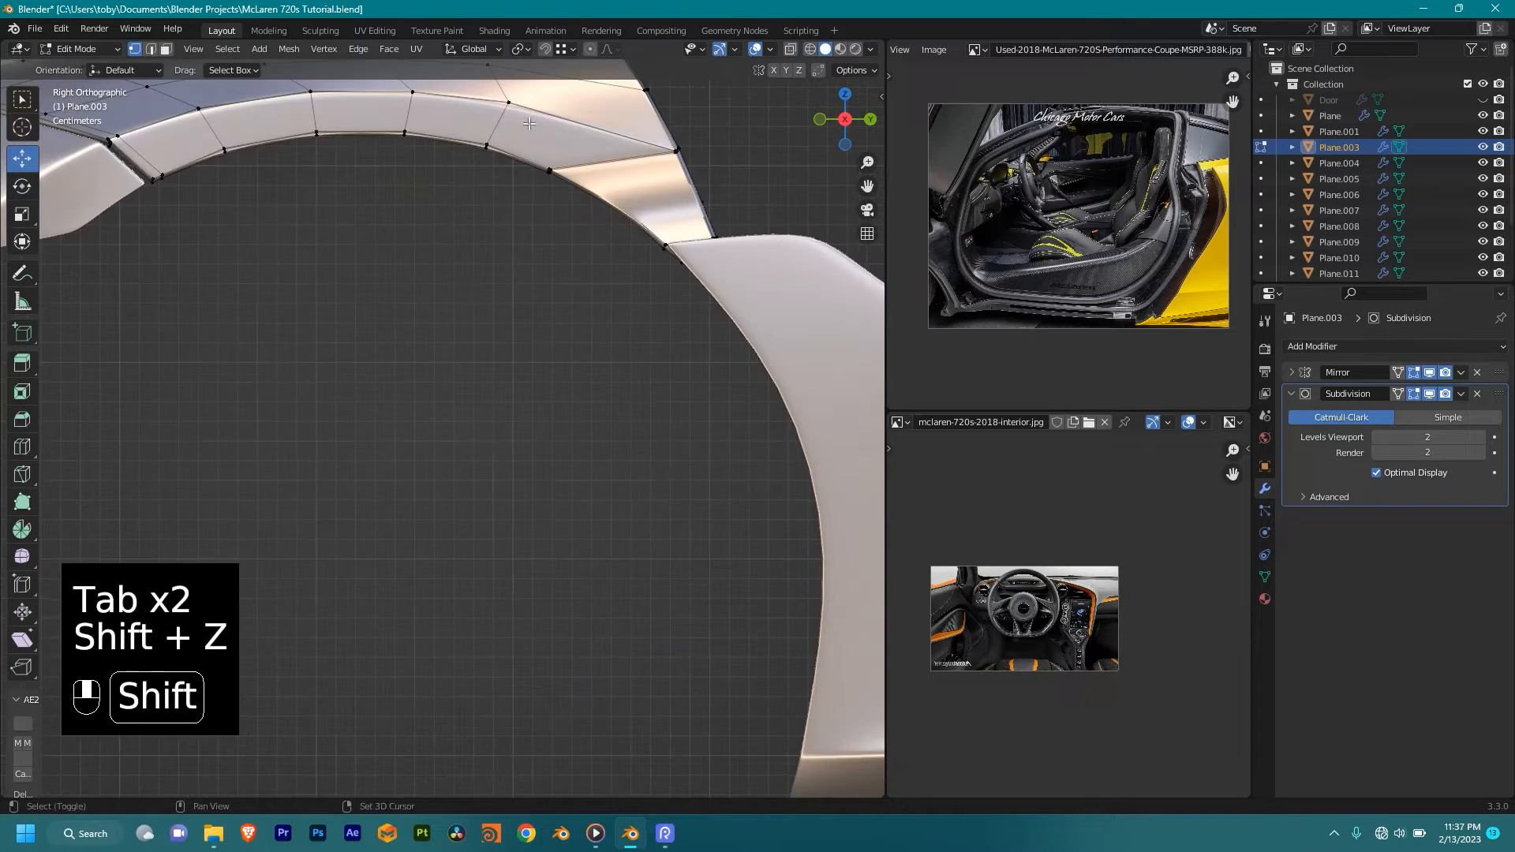
pyautogui.keyDown('shift'); pyautogui.moveTo(518, 136); pyautogui.dragTo(289, 280, button='middle'); pyautogui.keyUp('shift')
pyautogui.scroll(1, 316, 250)
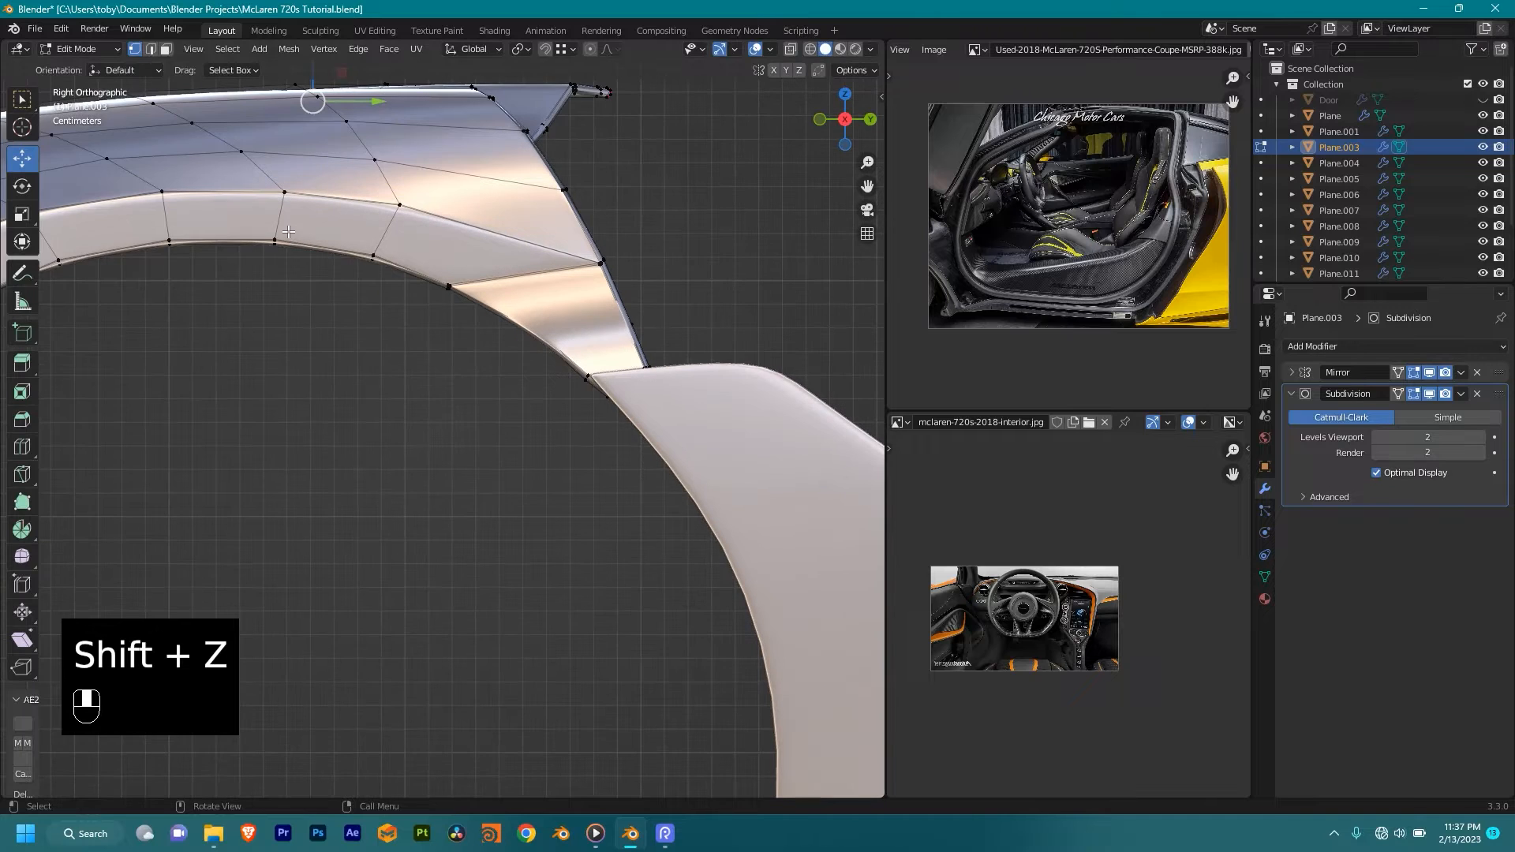
pyautogui.scroll(-2, 289, 231)
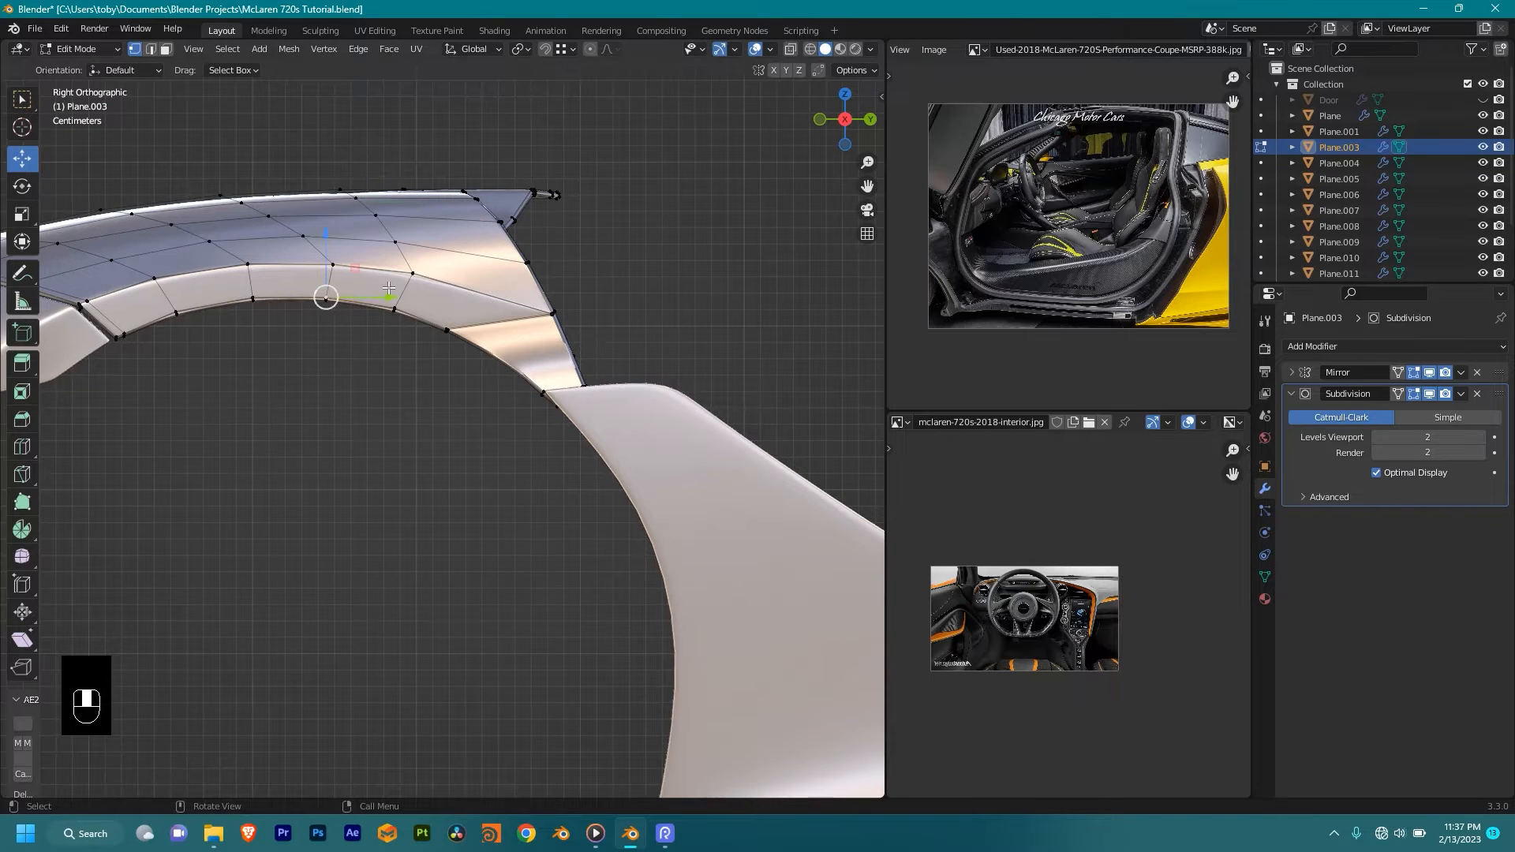
pyautogui.scroll(2, 387, 289)
pyautogui.keyDown('shift'); pyautogui.moveTo(568, 305); pyautogui.dragTo(419, 279, button='middle'); pyautogui.keyUp('shift')
pyautogui.scroll(1, 419, 279)
pyautogui.hotkey('shift', 'z')
pyautogui.scroll(2, 502, 348)
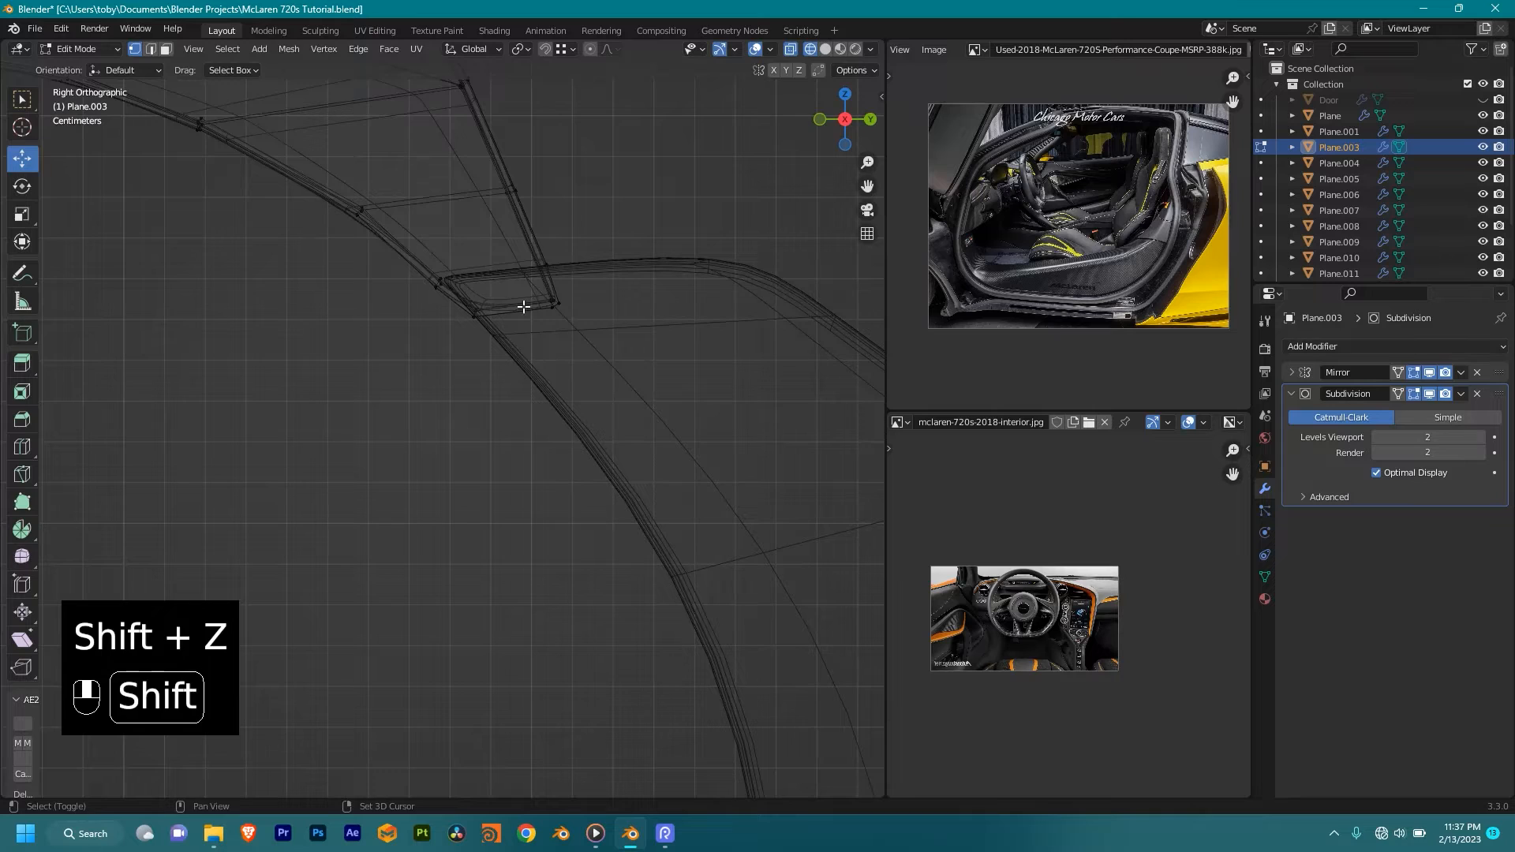
# Step: Duplicate the vertex path along the rear part of the fender's wheel arch edge in place and separate the copy into its own object
pyautogui.keyDown('ctrl'); pyautogui.click(498, 298); pyautogui.keyUp('ctrl')
pyautogui.hotkey('shift', 'z')
pyautogui.moveTo(494, 308)
pyautogui.mouseDown(button='middle')
pyautogui.moveTo(550, 323)
pyautogui.moveTo(575, 345)
pyautogui.moveTo(556, 351)
pyautogui.mouseUp(button='middle')
pyautogui.scroll(-3, 550, 323)
pyautogui.press('`')
pyautogui.click(652, 431)
pyautogui.scroll(-3, 431, 403)
pyautogui.moveTo(431, 404); pyautogui.dragTo(495, 457, button='middle')
pyautogui.hotkey('shift', 'd')
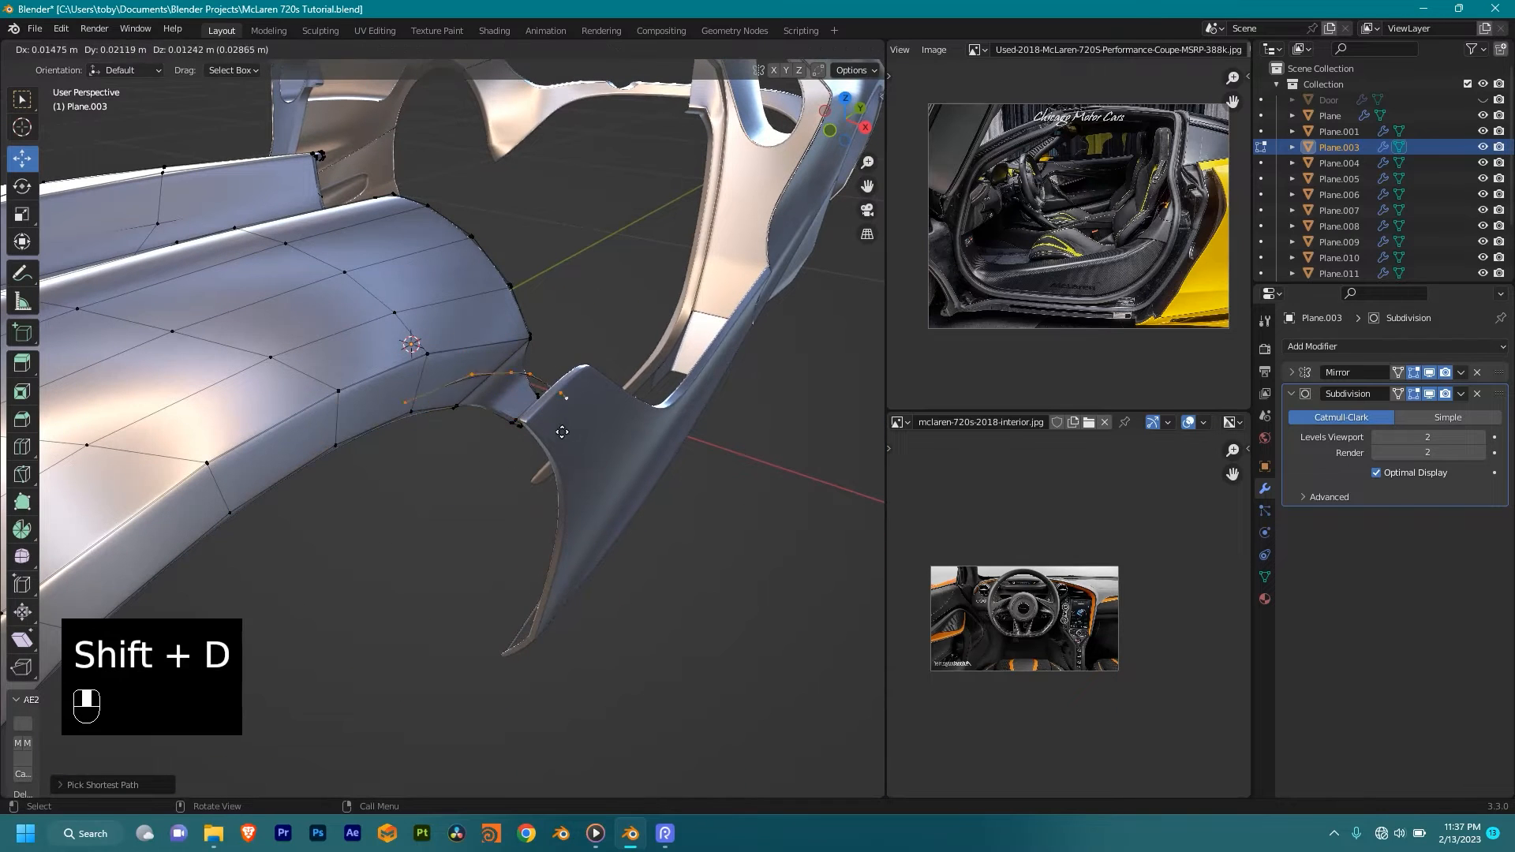
pyautogui.rightClick(569, 469)
pyautogui.press('p')
pyautogui.click(562, 463)
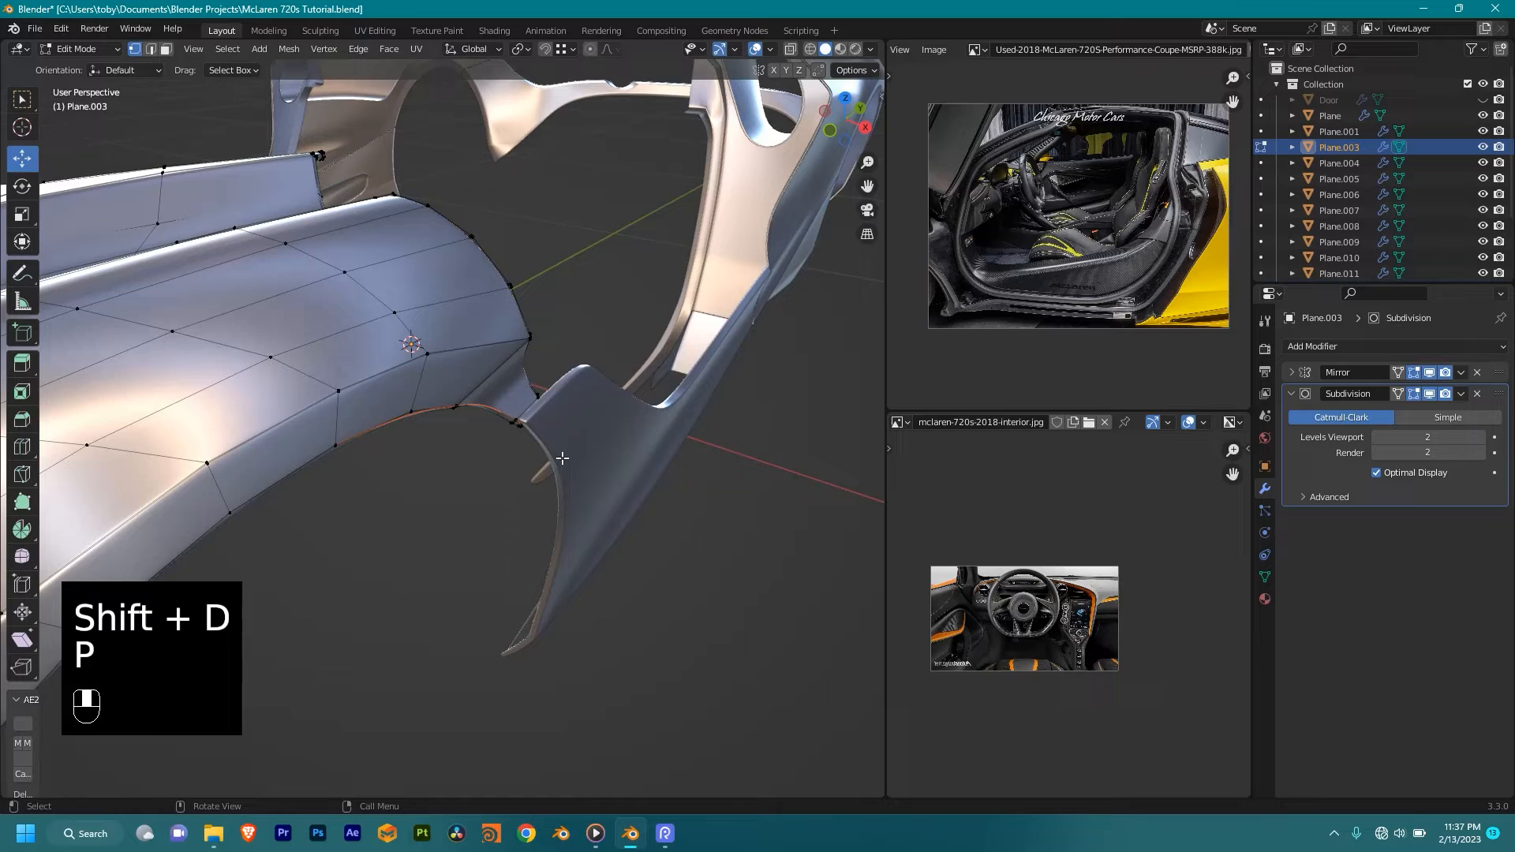
# Step: Switch editing from the fender to the separated arch edge strip and dissolve a surplus vertex along its middle
pyautogui.press('Tab')
pyautogui.moveTo(563, 459); pyautogui.dragTo(502, 410, button='middle')
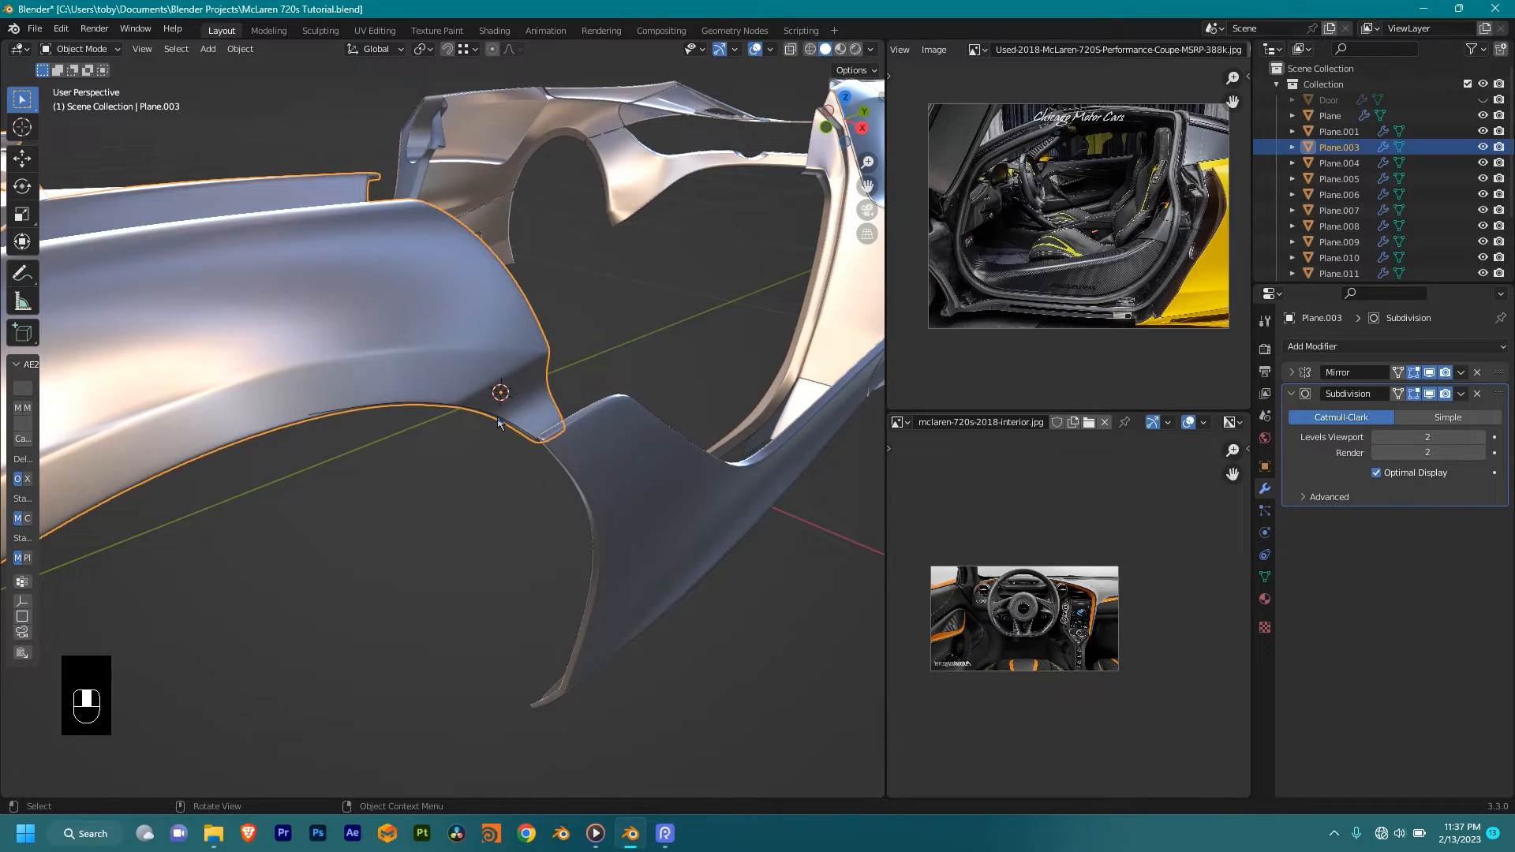
pyautogui.click(498, 418)
pyautogui.press('Tab')
pyautogui.moveTo(532, 435); pyautogui.dragTo(271, 342, button='middle')
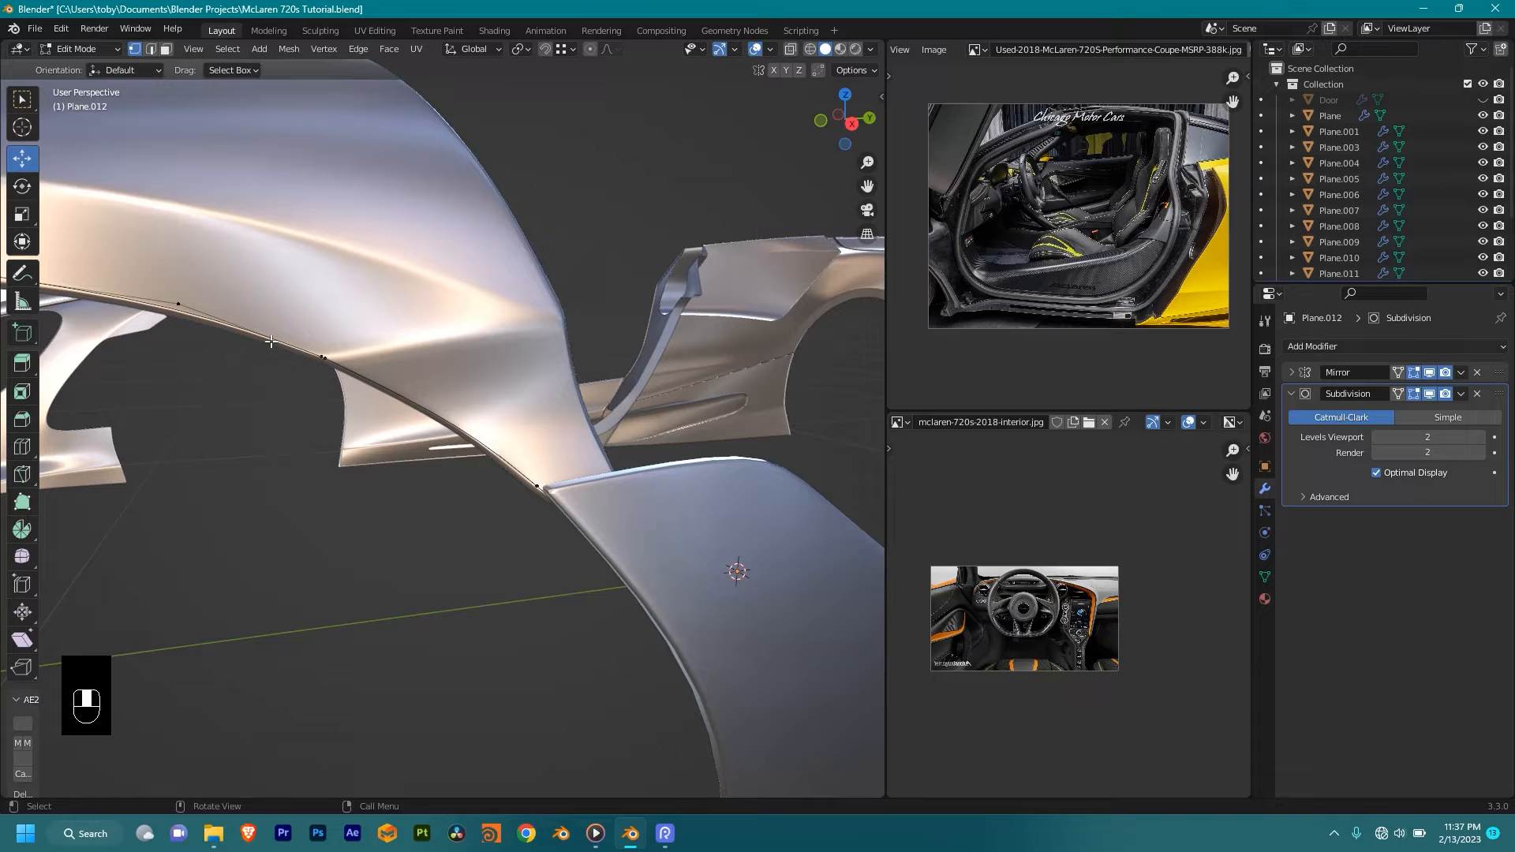
pyautogui.press('x')
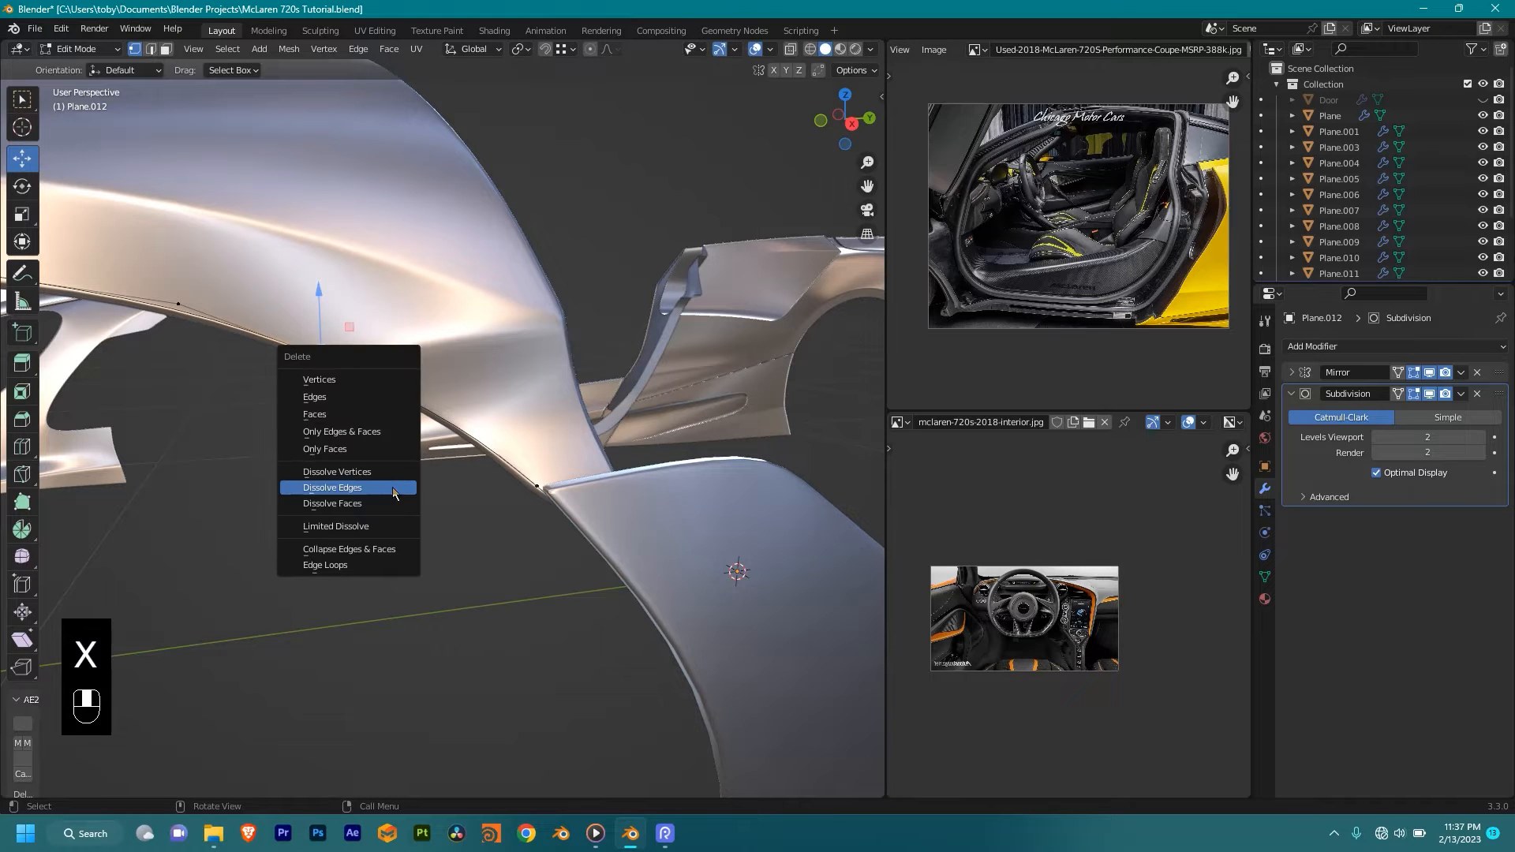
pyautogui.click(380, 472)
# Step: Fit two vertices near the arch strip's rear end to the wheel arch outline in the right wireframe view and select the end vertex
pyautogui.moveTo(452, 453); pyautogui.dragTo(230, 430, button='middle')
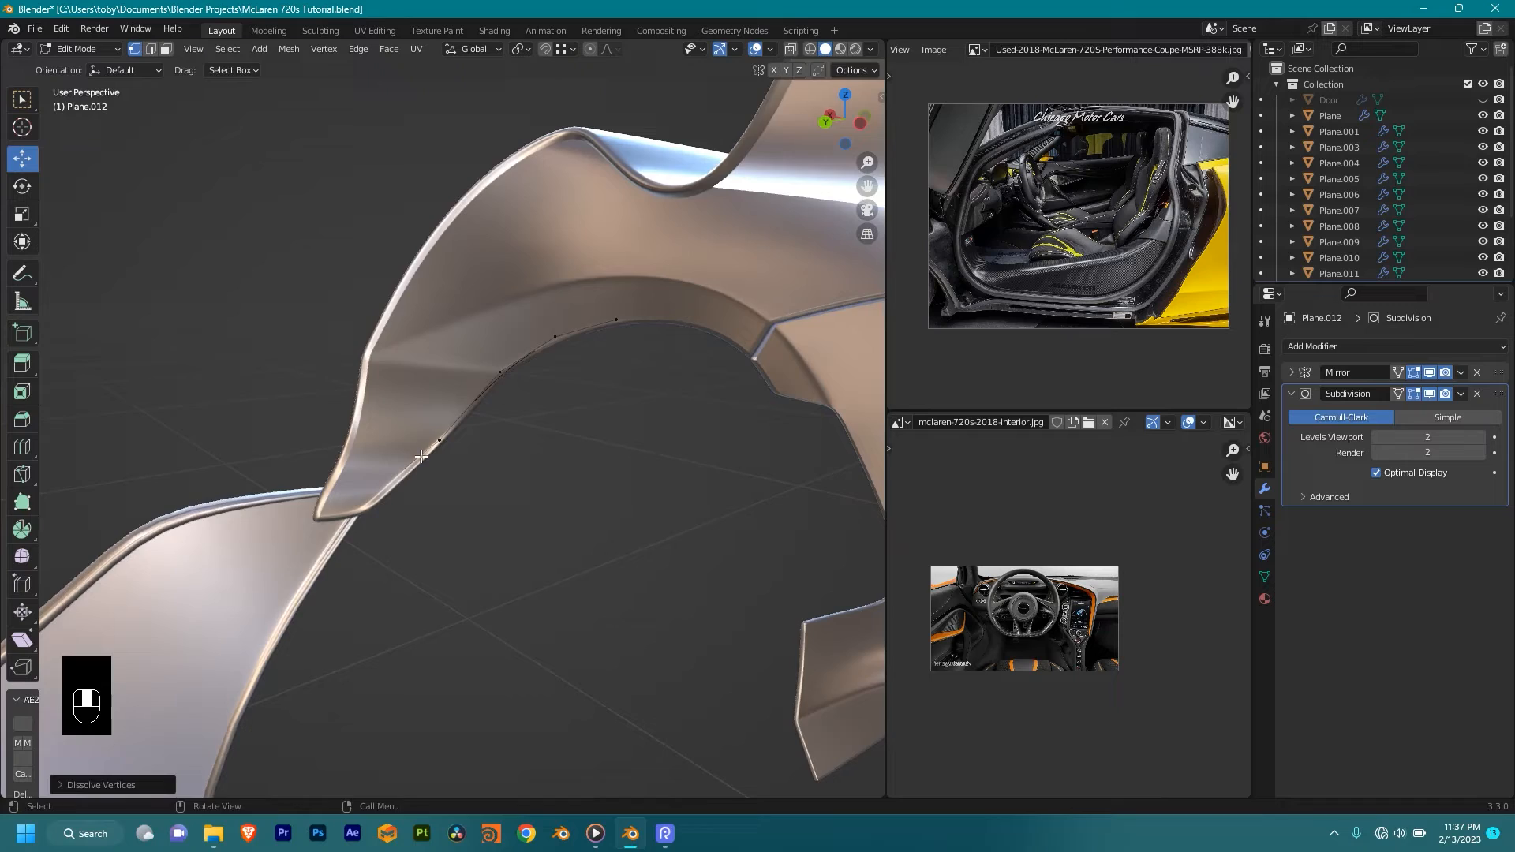
pyautogui.keyDown('alt'); pyautogui.click(424, 447); pyautogui.keyUp('alt')
pyautogui.hotkey('shift', 'z')
pyautogui.moveTo(442, 465)
pyautogui.mouseDown(button='middle')
pyautogui.moveTo(538, 515)
pyautogui.moveTo(602, 514)
pyautogui.moveTo(623, 484)
pyautogui.mouseUp(button='middle')
pyautogui.press('KP_3')
pyautogui.keyDown('shift'); pyautogui.moveTo(599, 561); pyautogui.dragTo(479, 368, button='middle'); pyautogui.keyUp('shift')
pyautogui.scroll(-2, 479, 369)
pyautogui.scroll(1, 432, 314)
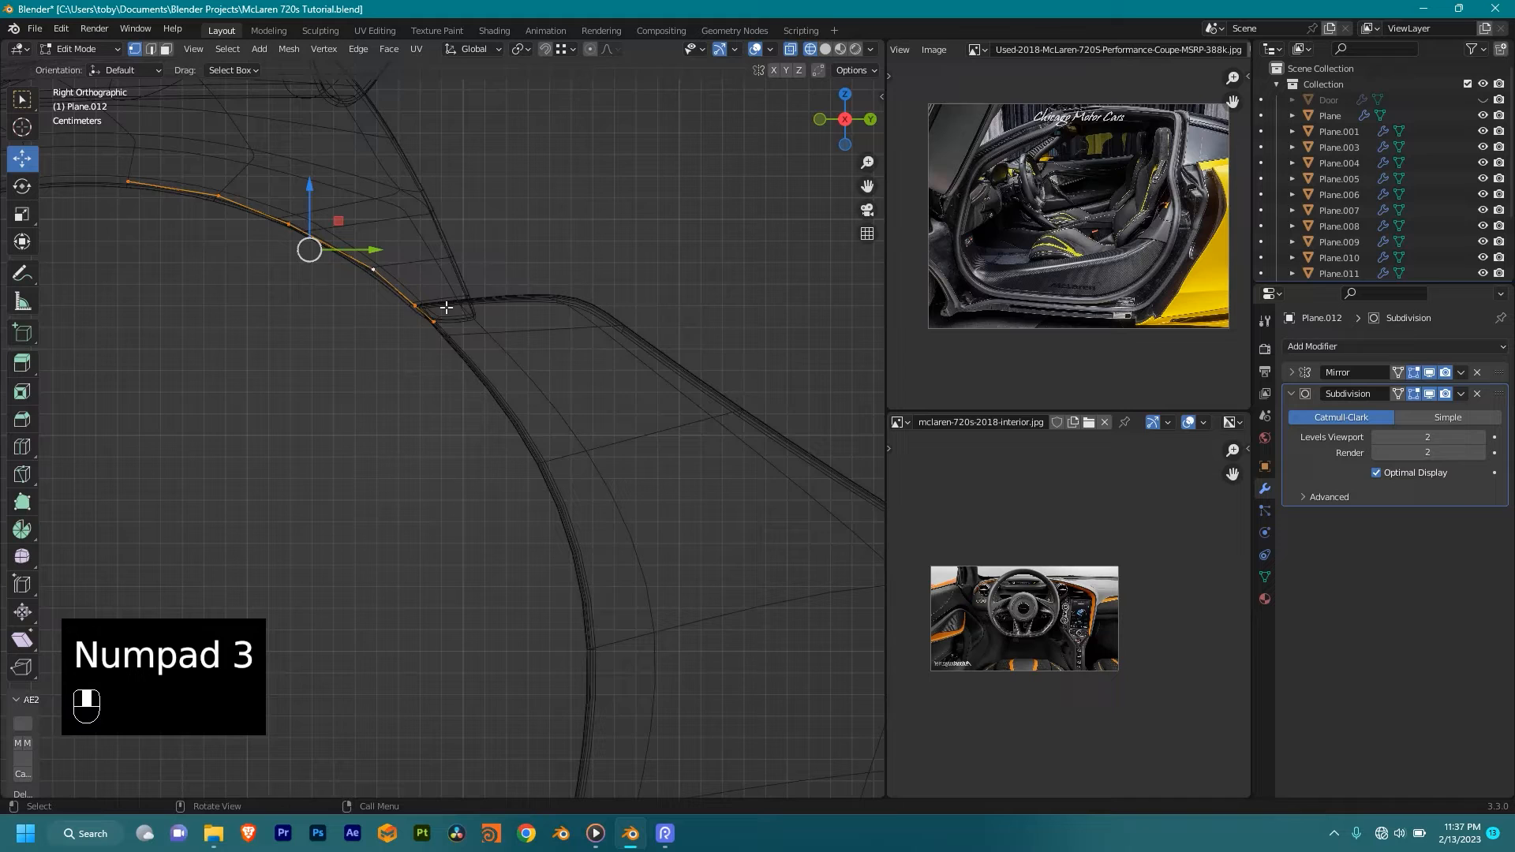
pyautogui.click(423, 314)
pyautogui.press('g')
pyautogui.keyDown('shift'); pyautogui.click(520, 316); pyautogui.keyUp('shift')
pyautogui.click(365, 267)
pyautogui.press('g')
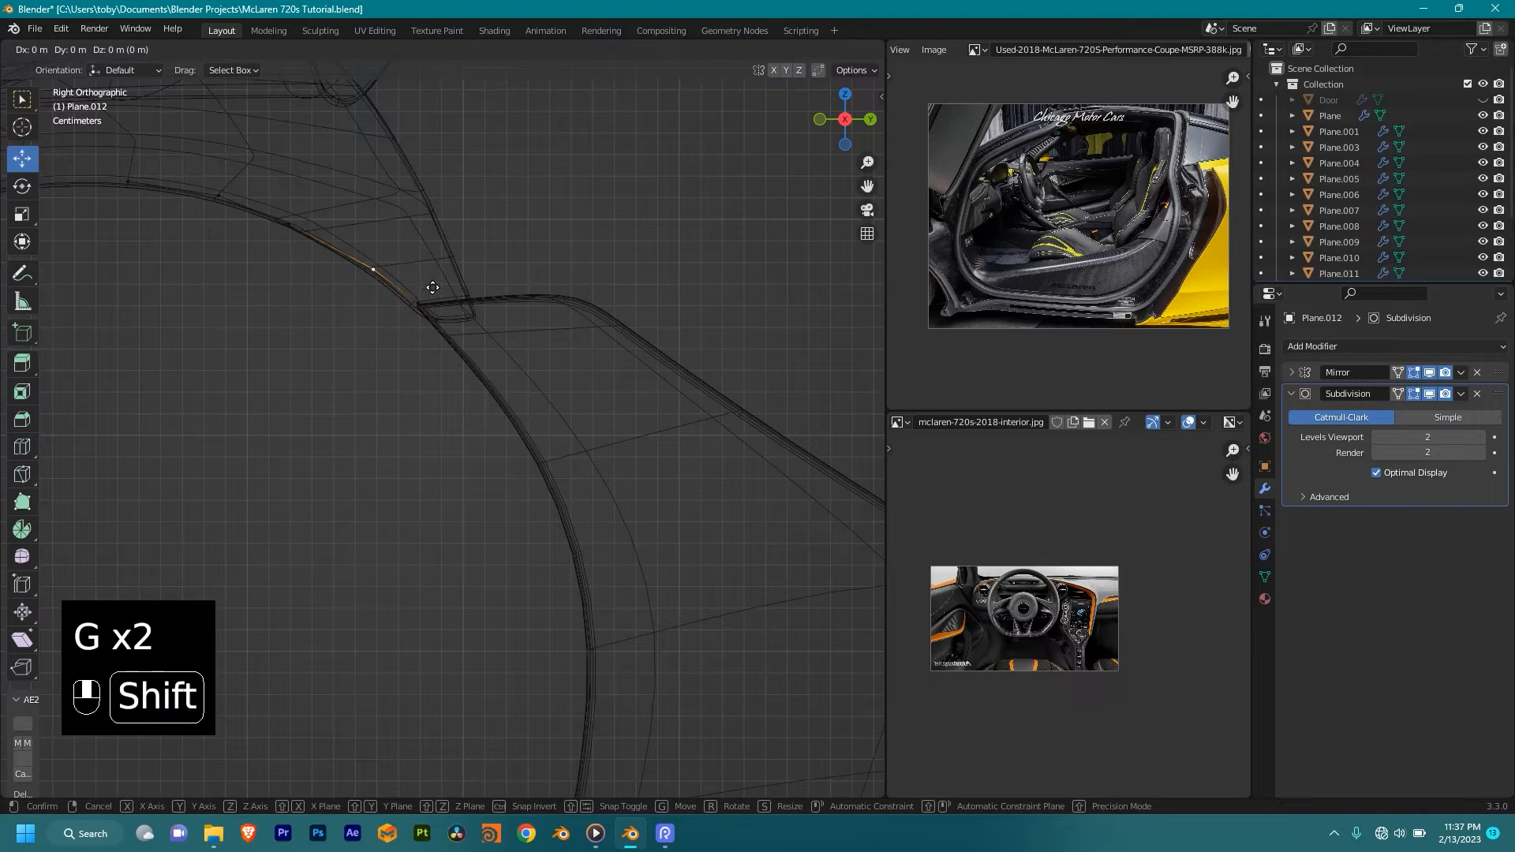
pyautogui.keyDown('shift'); pyautogui.click(440, 277); pyautogui.keyUp('shift')
pyautogui.click(439, 321)
pyautogui.keyDown('shift'); pyautogui.moveTo(531, 389); pyautogui.dragTo(453, 258, button='middle'); pyautogui.keyUp('shift')
pyautogui.scroll(-2, 455, 248)
pyautogui.press('e')
pyautogui.rightClick(501, 362)
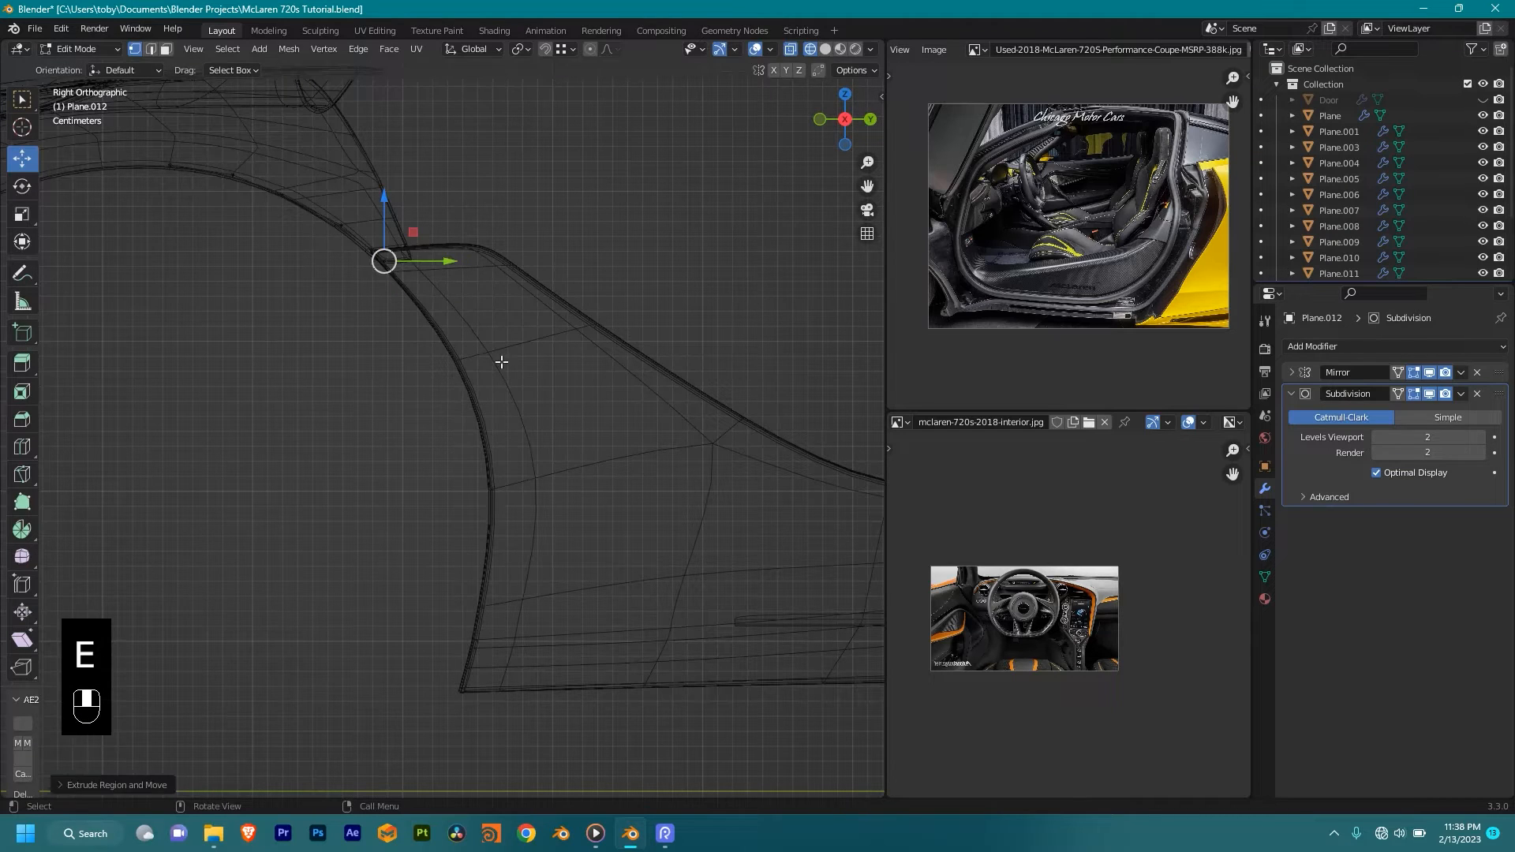
pyautogui.hotkey('ctrl', 'z')
# Step: Move the arch strip's rear end vertex farther down and rearward along the side panel's wheel arch edge
pyautogui.scroll(1, 417, 290)
pyautogui.press('g')
pyautogui.press('shift')
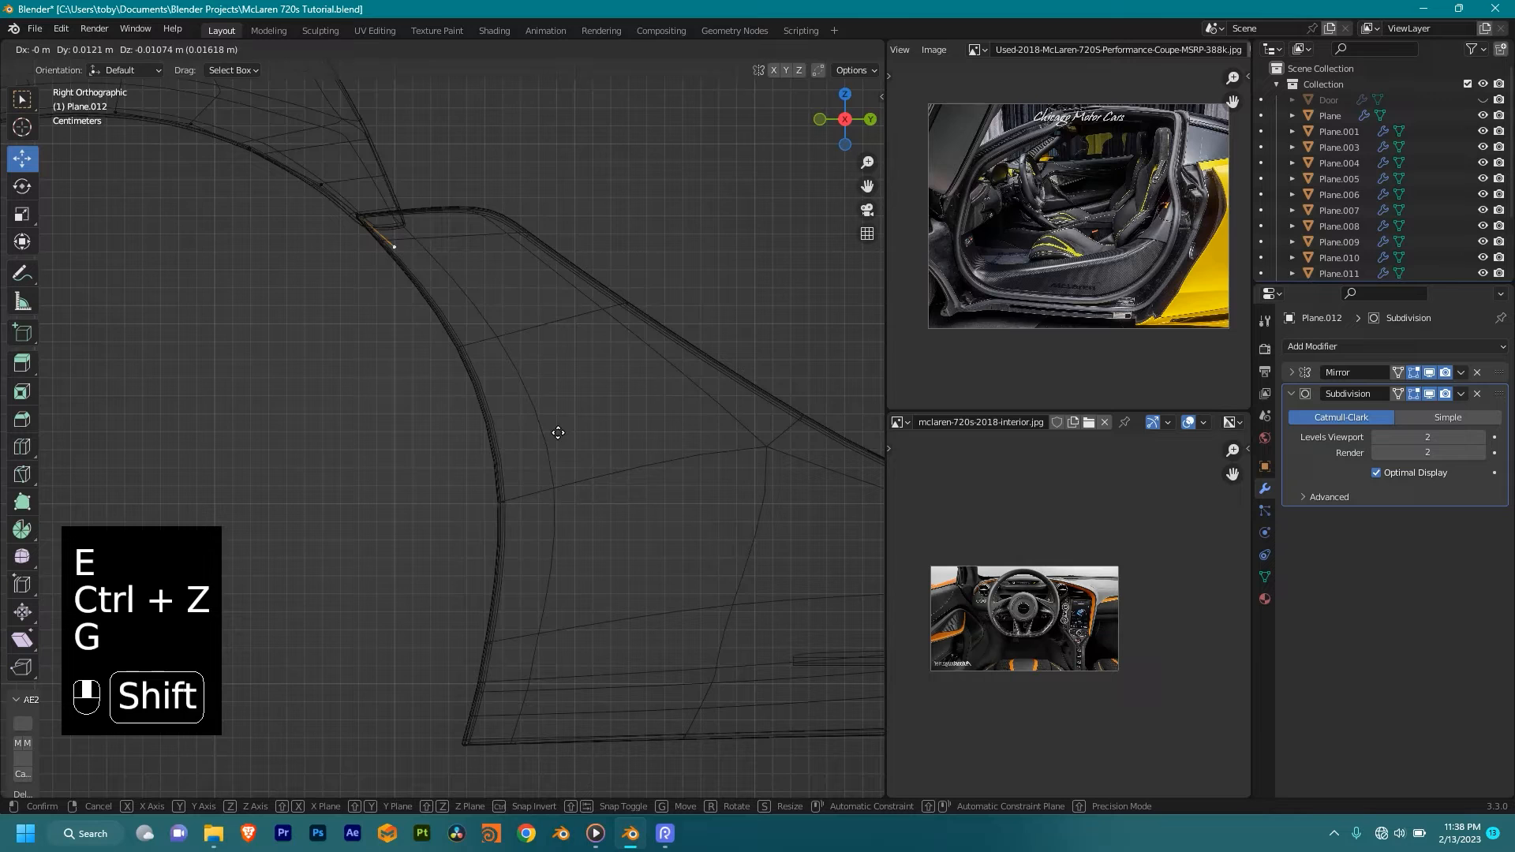
pyautogui.click(690, 580)
# Step: Extrude the strip's end vertex about 0.25 m down to the side panel's lower front corner and fine-tune its position
pyautogui.keyDown('shift'); pyautogui.moveTo(632, 493); pyautogui.dragTo(515, 246, button='middle'); pyautogui.keyUp('shift')
pyautogui.press('e')
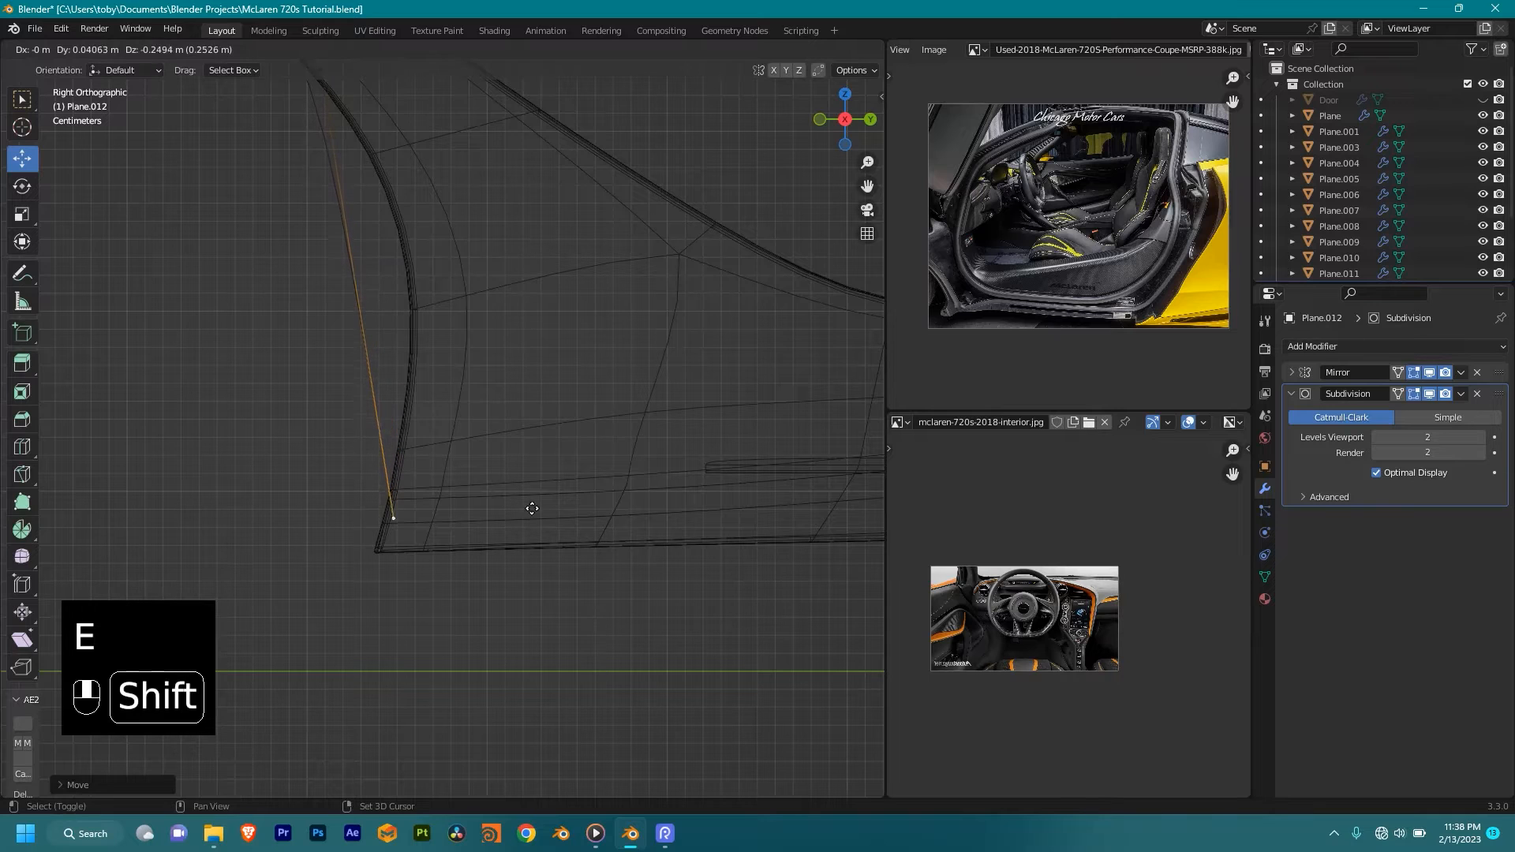
pyautogui.click(566, 539)
pyautogui.scroll(-7, 477, 382)
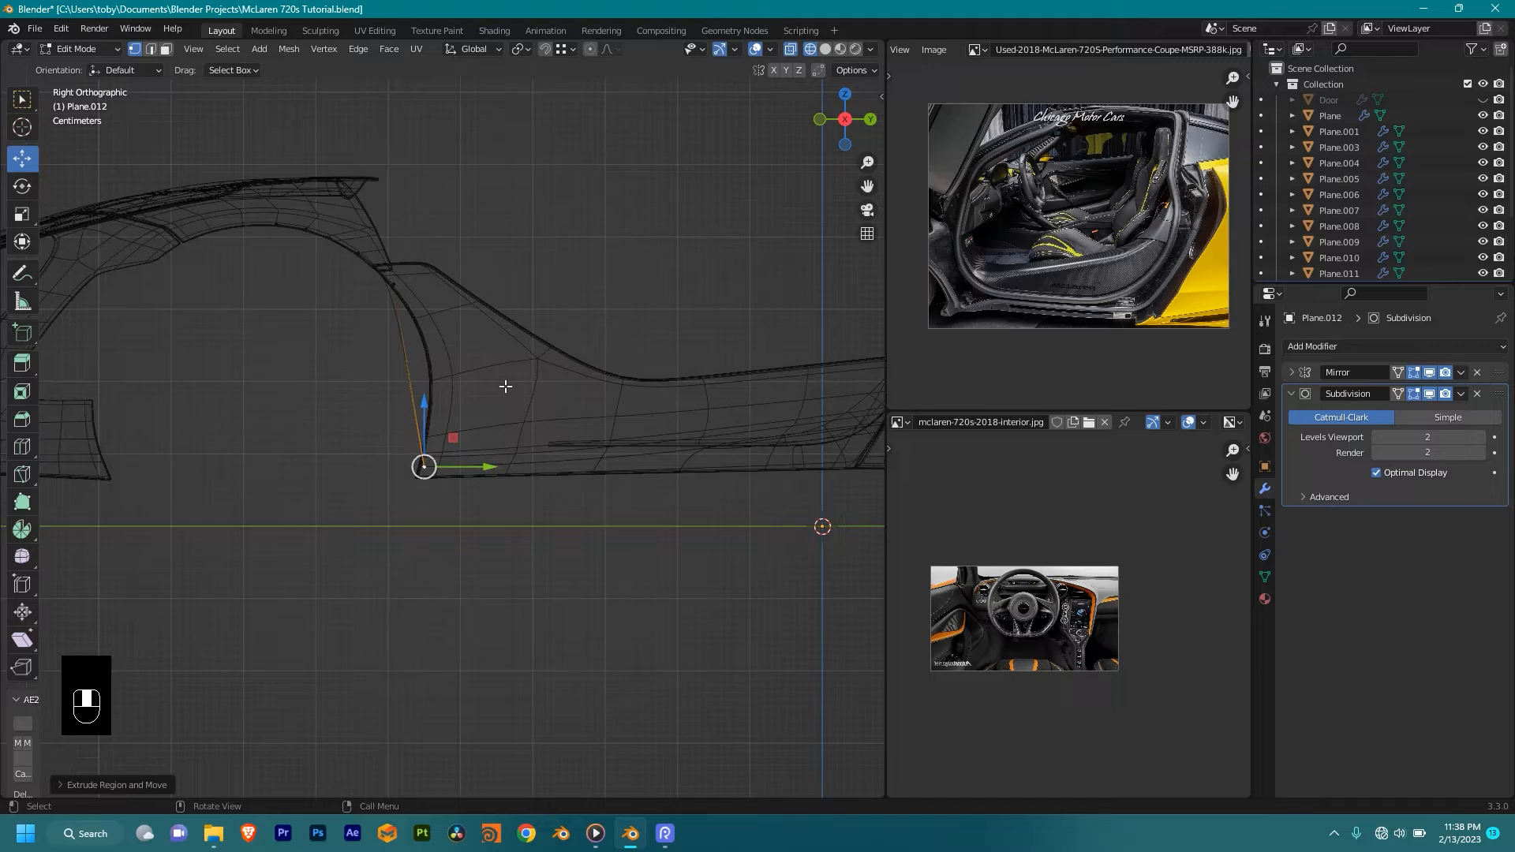
pyautogui.scroll(5, 506, 387)
pyautogui.keyDown('shift'); pyautogui.moveTo(507, 436); pyautogui.dragTo(535, 385, button='middle'); pyautogui.keyUp('shift')
pyautogui.press('g')
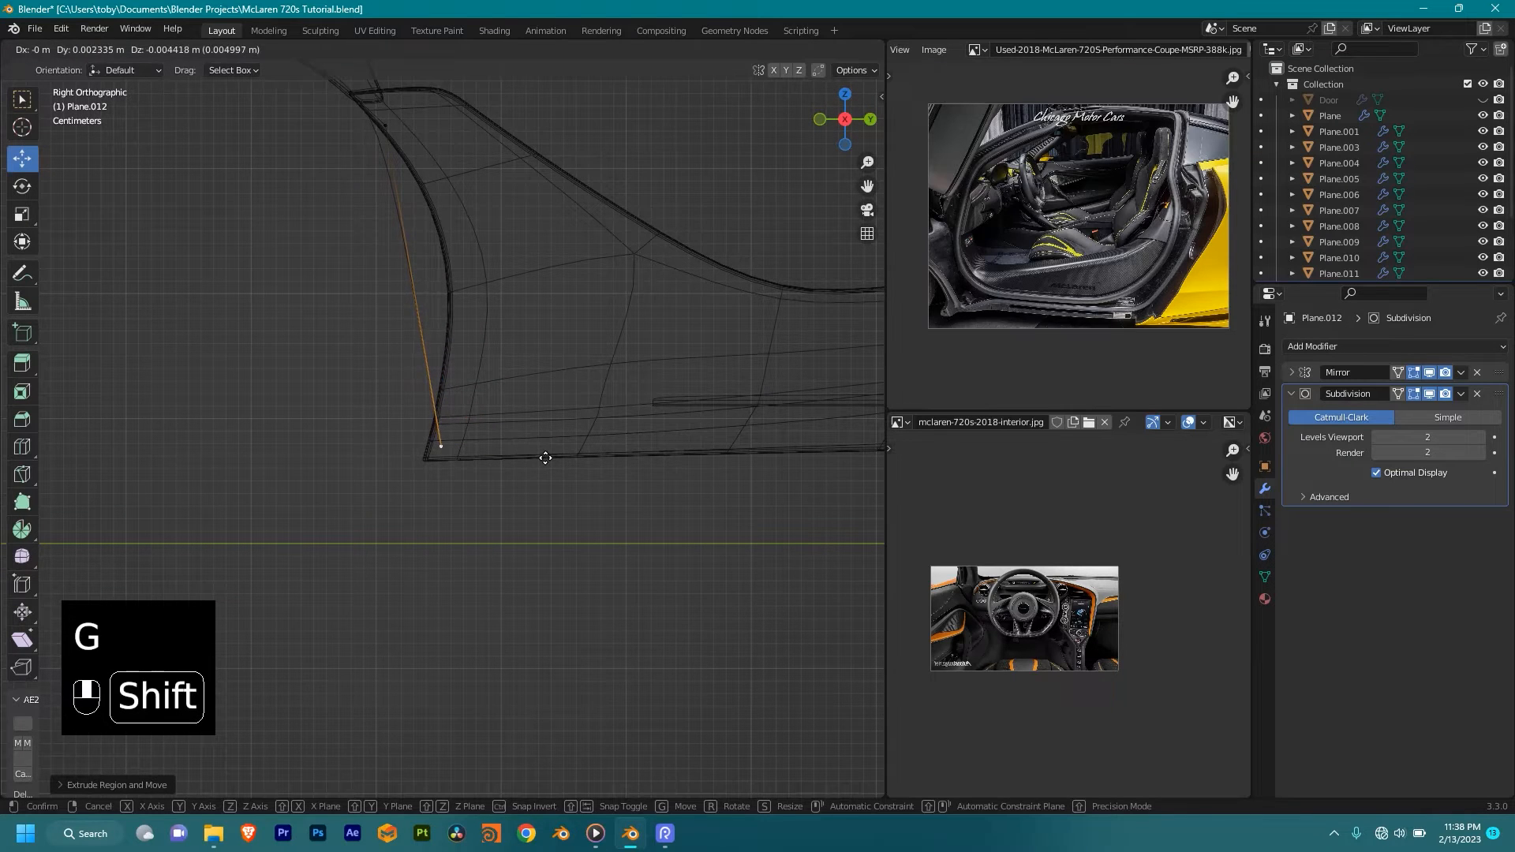
pyautogui.click(507, 453)
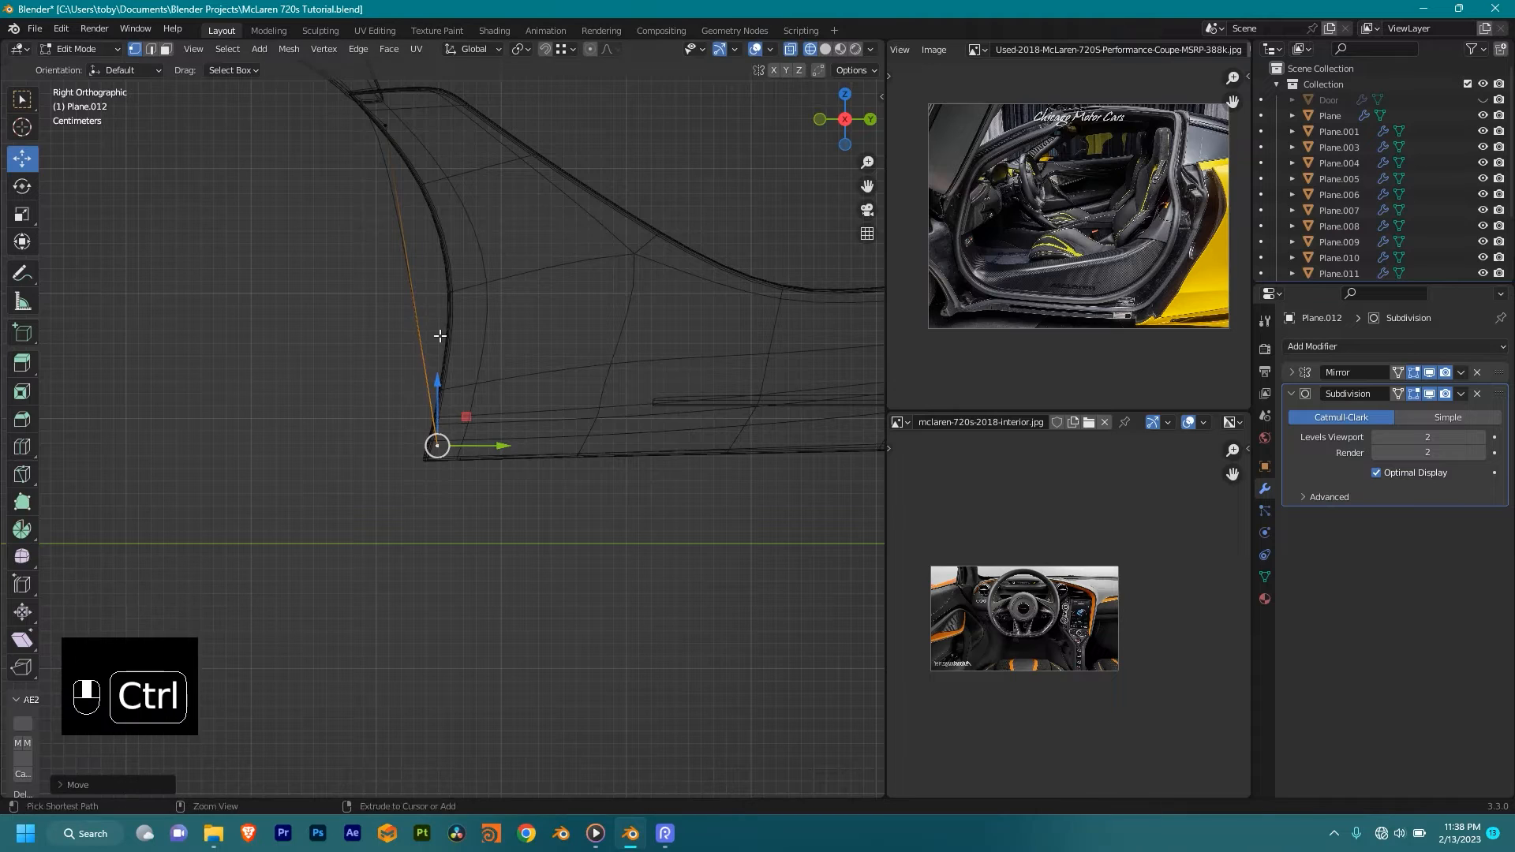
# Step: Add three evenly spaced vertices to the extruded edge and move the uppermost one rearward onto the wheel arch outline
pyautogui.hotkey('ctrl', 'r')
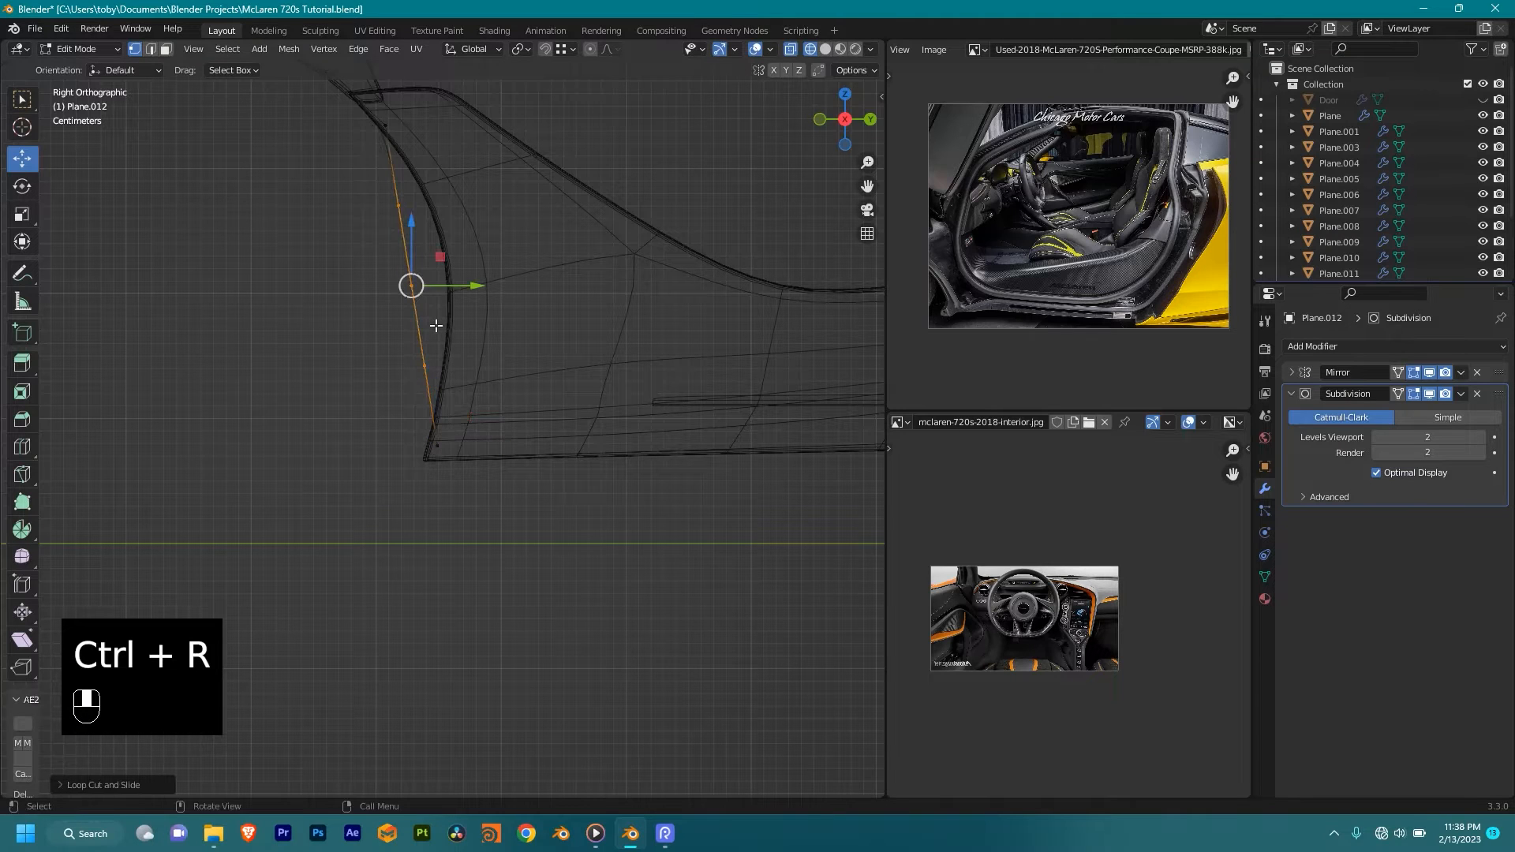
pyautogui.click(417, 228)
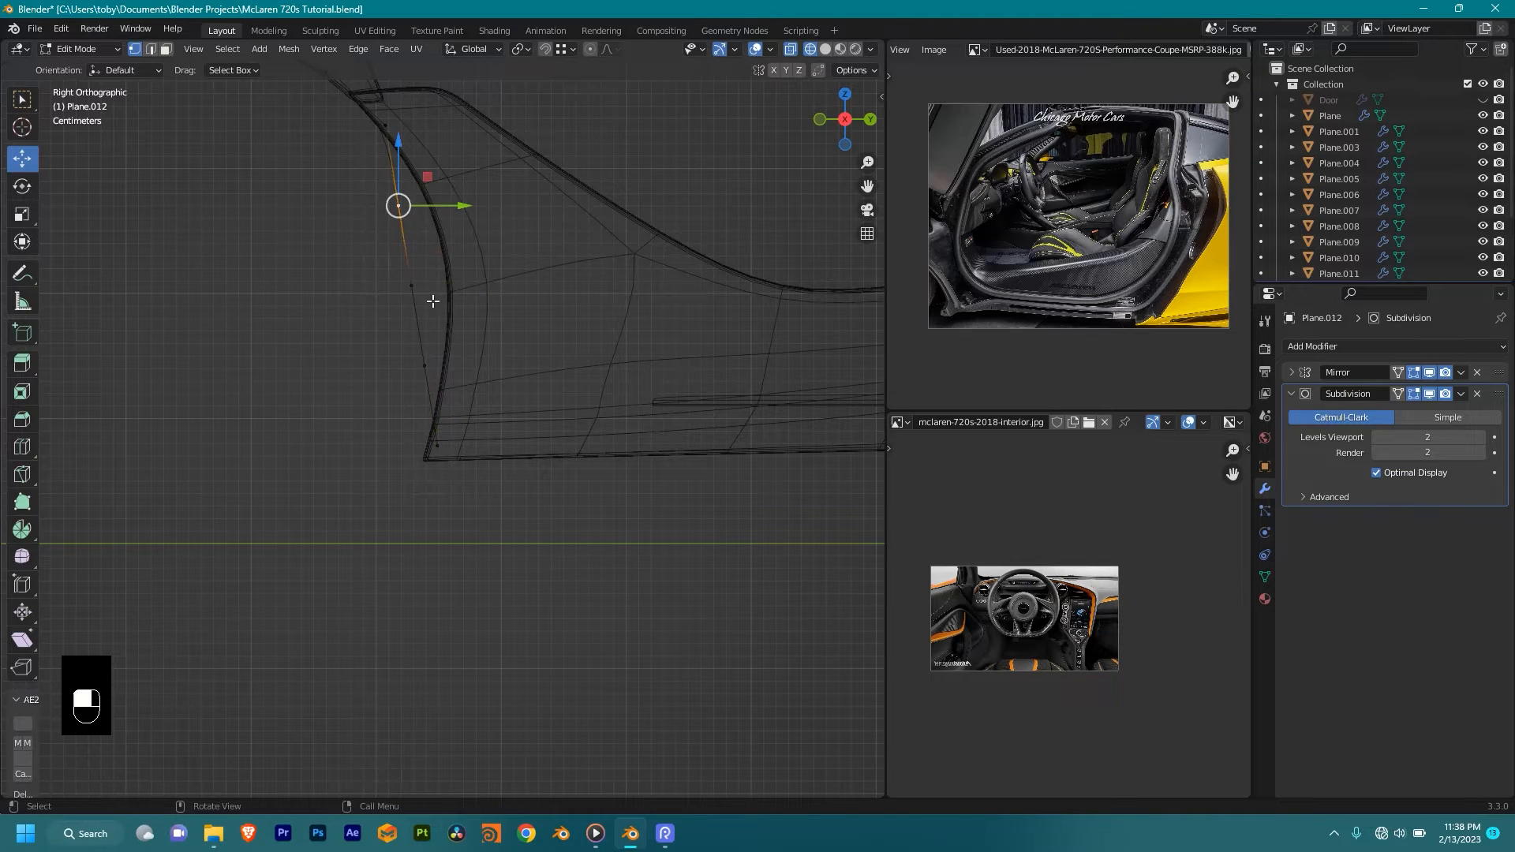
pyautogui.press('g')
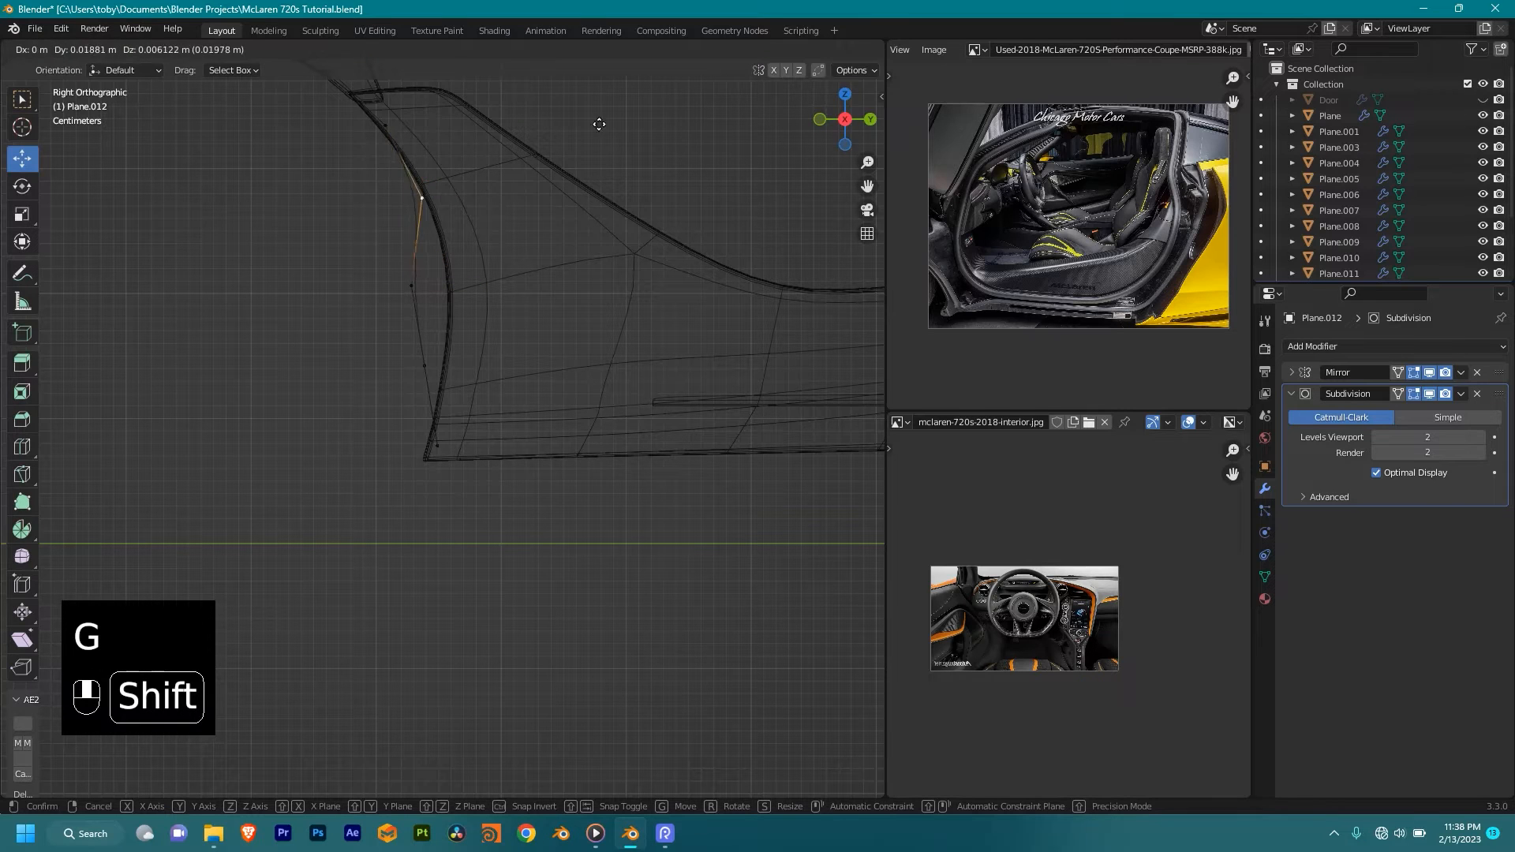
pyautogui.click(709, 60)
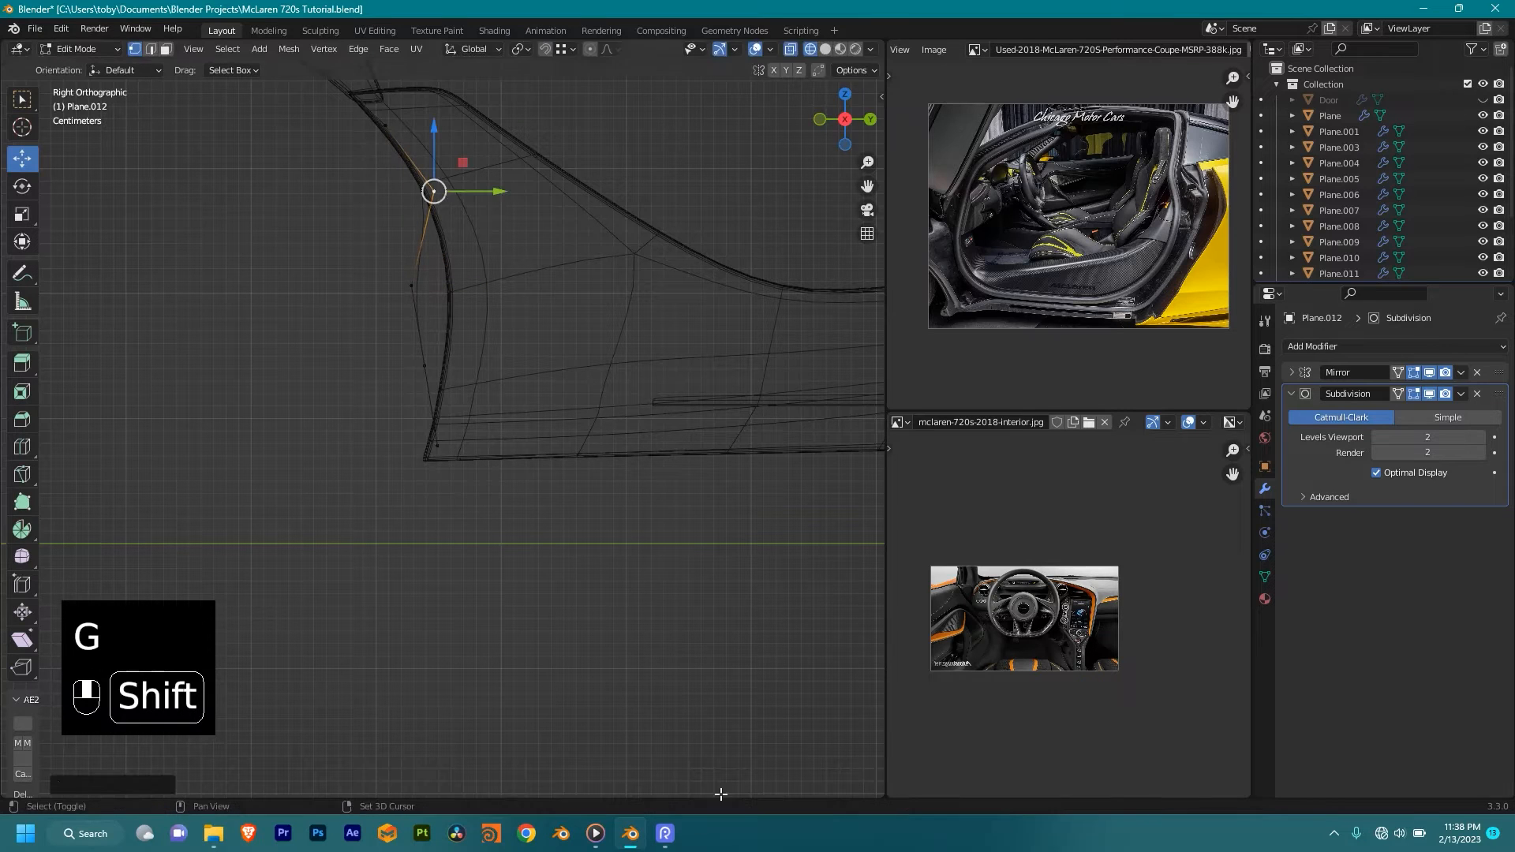
# Step: Move the lowest and middle added vertices rearward onto the side panel's wheel arch outline
pyautogui.click(457, 360)
pyautogui.press('g')
pyautogui.click(531, 356)
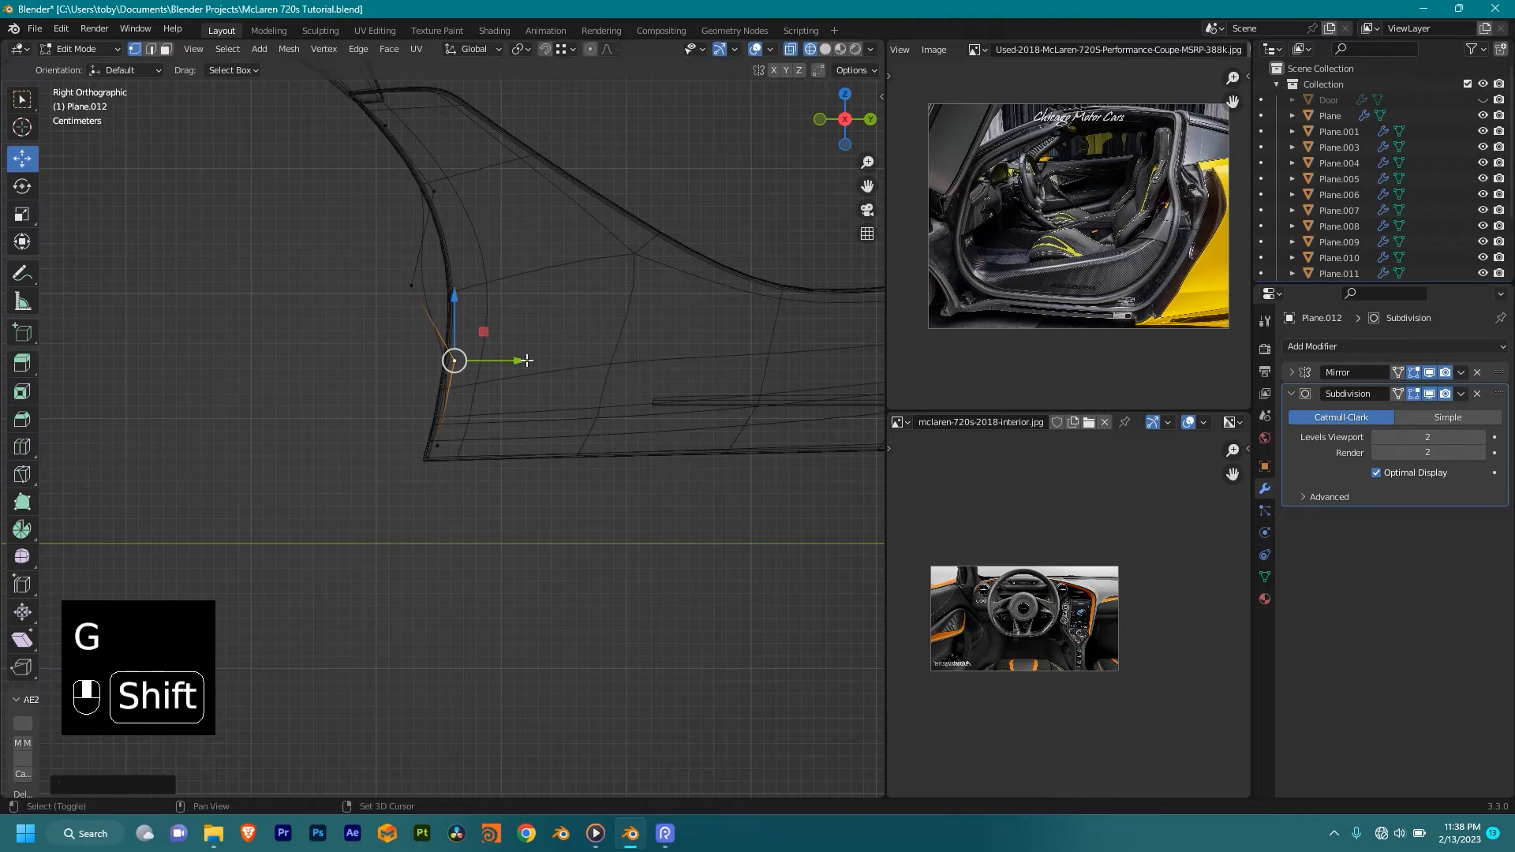
pyautogui.click(411, 284)
pyautogui.press('g')
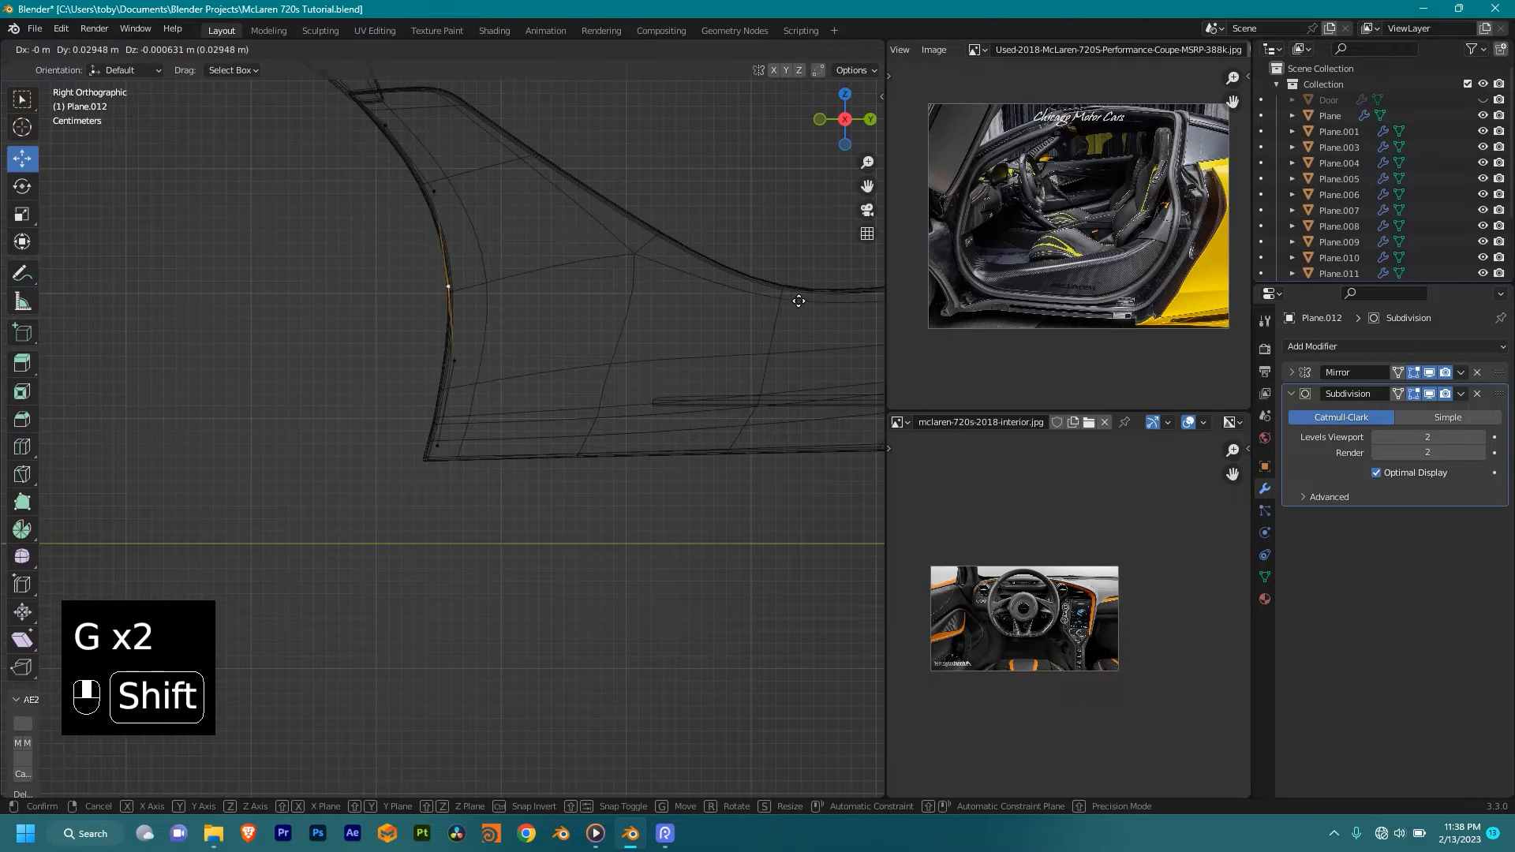
pyautogui.click(864, 167)
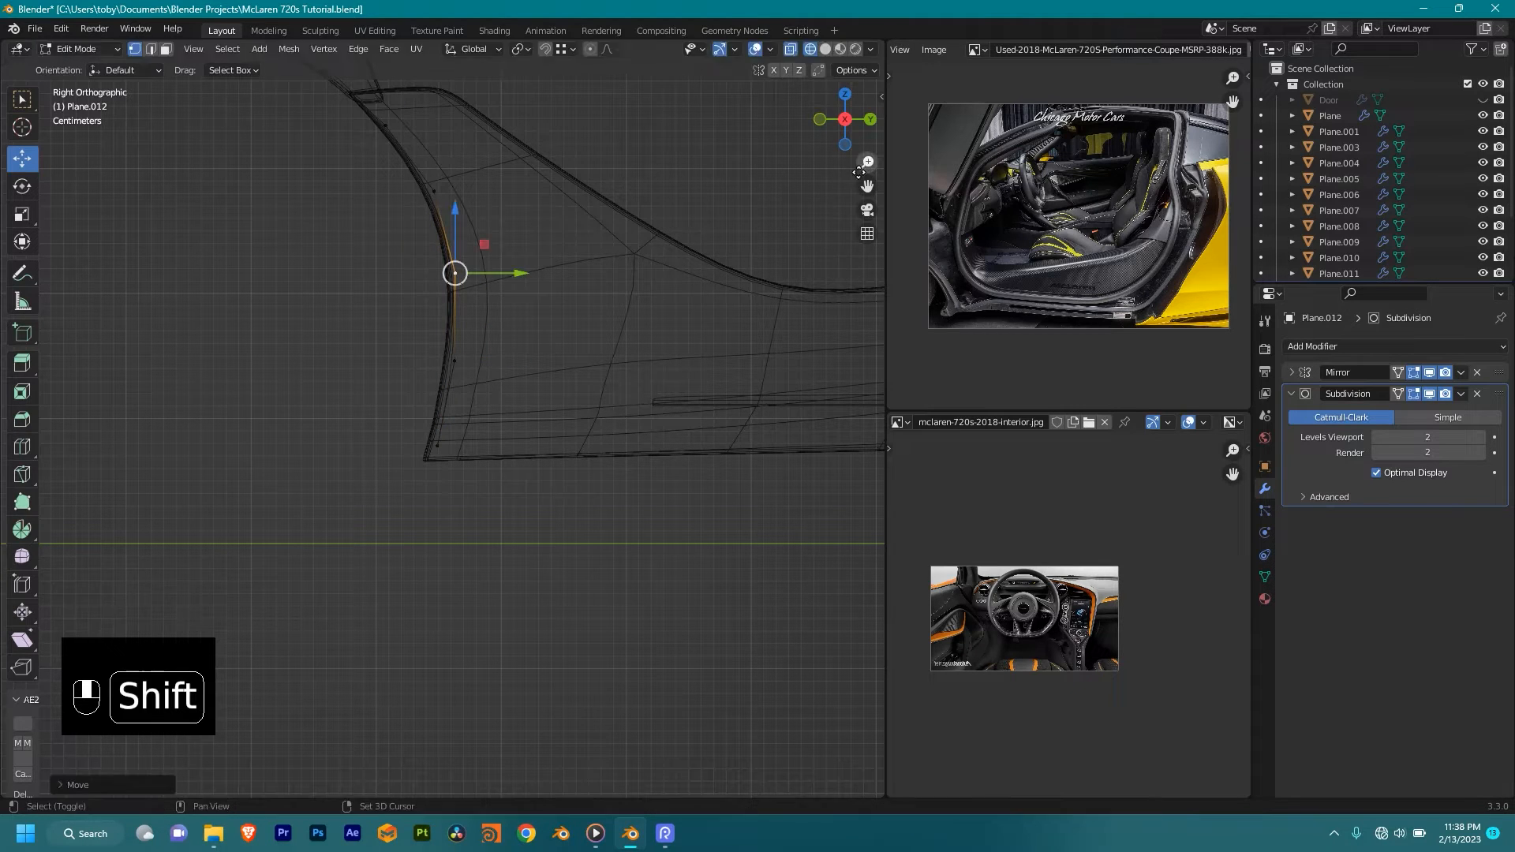
# Step: Leave Edit Mode and join the arch edge strip to the inner door frame Plane.014
pyautogui.scroll(-4, 636, 348)
pyautogui.keyDown('shift'); pyautogui.moveTo(532, 331); pyautogui.dragTo(576, 413, button='middle'); pyautogui.keyUp('shift')
pyautogui.scroll(-2, 710, 458)
pyautogui.keyDown('shift'); pyautogui.moveTo(725, 461); pyautogui.dragTo(647, 477, button='middle'); pyautogui.keyUp('shift')
pyautogui.press('Tab')
pyautogui.keyDown('shift'); pyautogui.moveTo(505, 371); pyautogui.dragTo(555, 542, button='middle'); pyautogui.keyUp('shift')
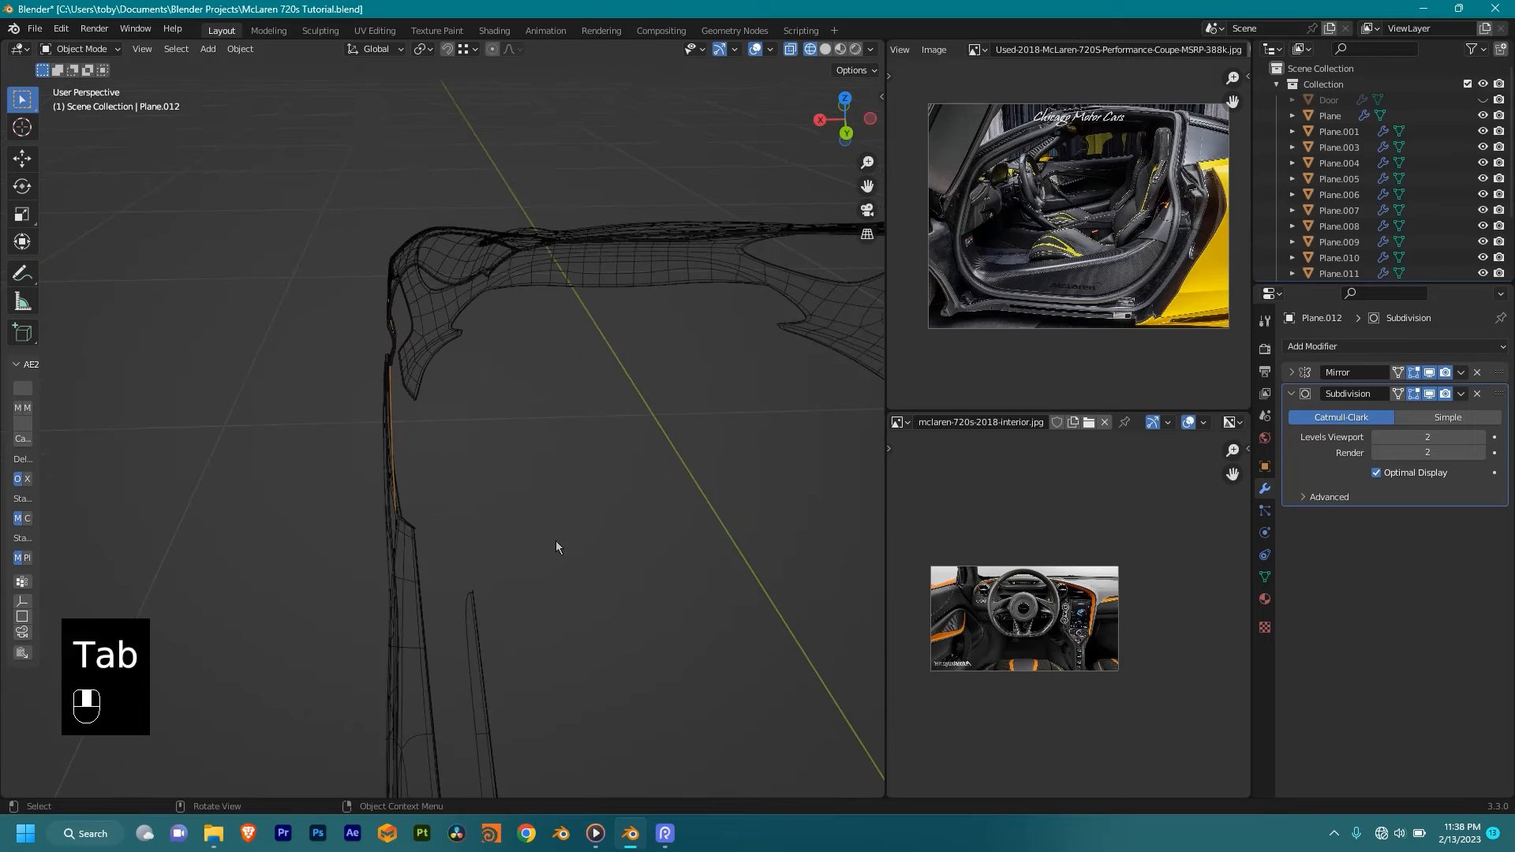
pyautogui.keyDown('shift'); pyautogui.click(475, 609); pyautogui.keyUp('shift')
pyautogui.moveTo(514, 607); pyautogui.dragTo(670, 565, button='middle')
pyautogui.hotkey('ctrl', 'j')
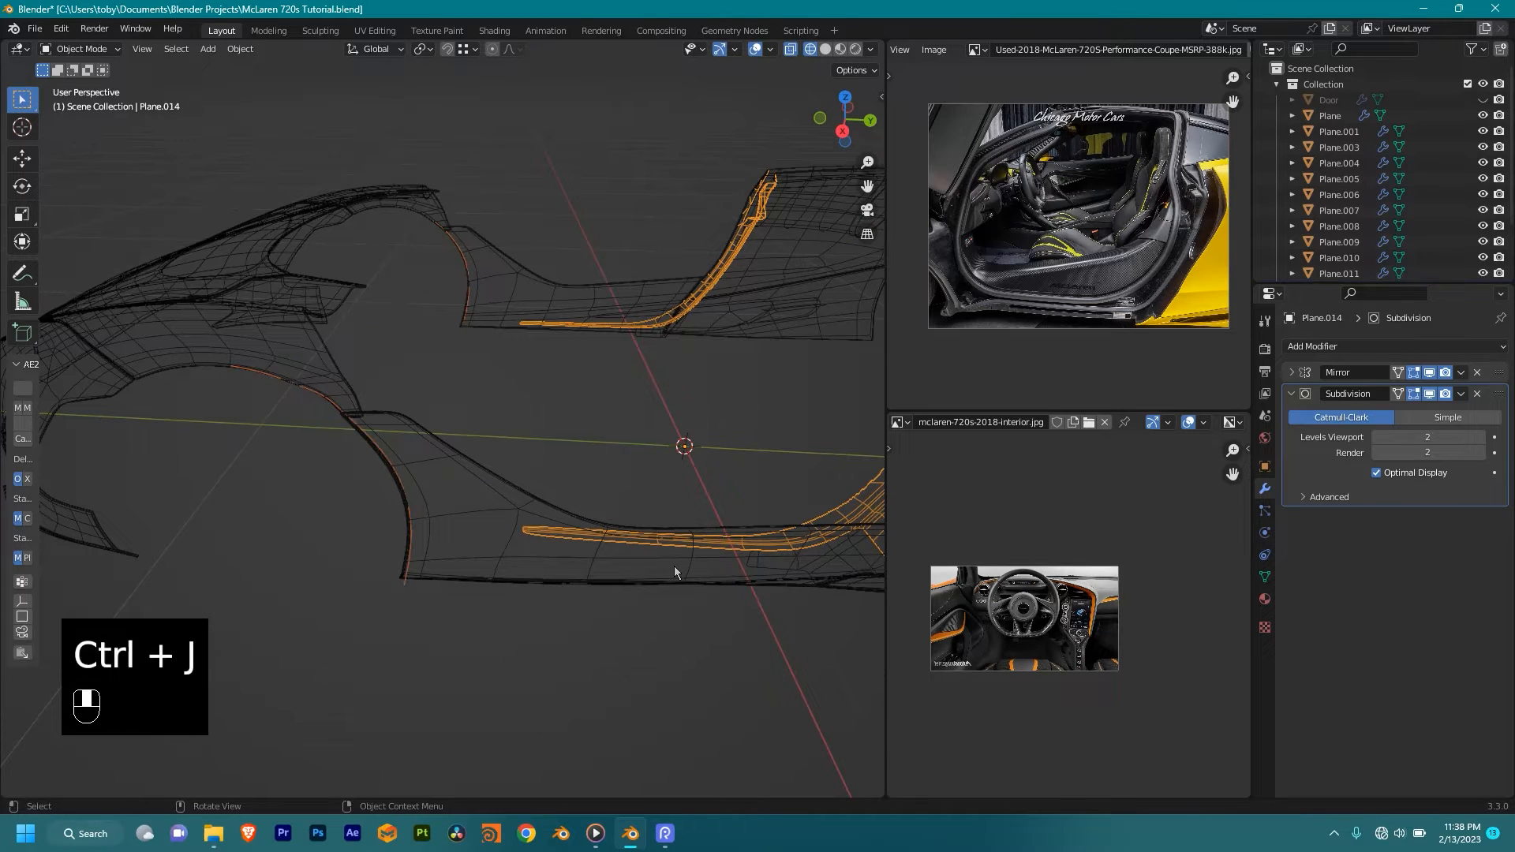
# Step: Isolate the joined door frame in local view and enter Edit Mode to inspect the arch strip's vertices from the front and side
pyautogui.moveTo(609, 543); pyautogui.dragTo(447, 494, button='middle')
pyautogui.press('KP_Divide')
pyautogui.press('KP_1')
pyautogui.scroll(2, 570, 419)
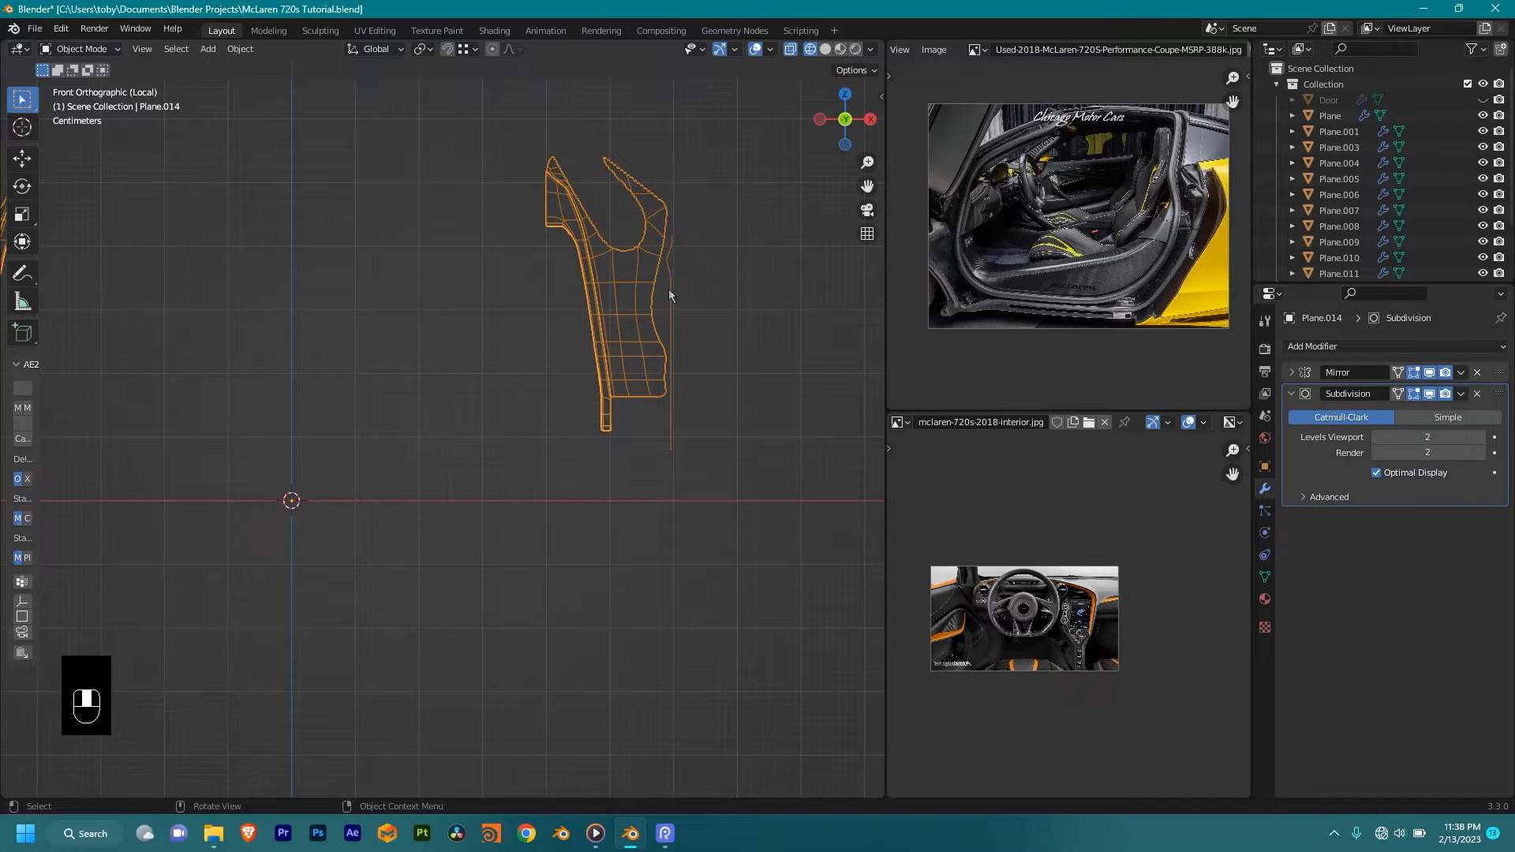
pyautogui.press('Tab')
pyautogui.keyDown('shift'); pyautogui.moveTo(648, 326); pyautogui.dragTo(597, 395, button='middle'); pyautogui.keyUp('shift')
pyautogui.press('KP_1')
pyautogui.scroll(1, 618, 379)
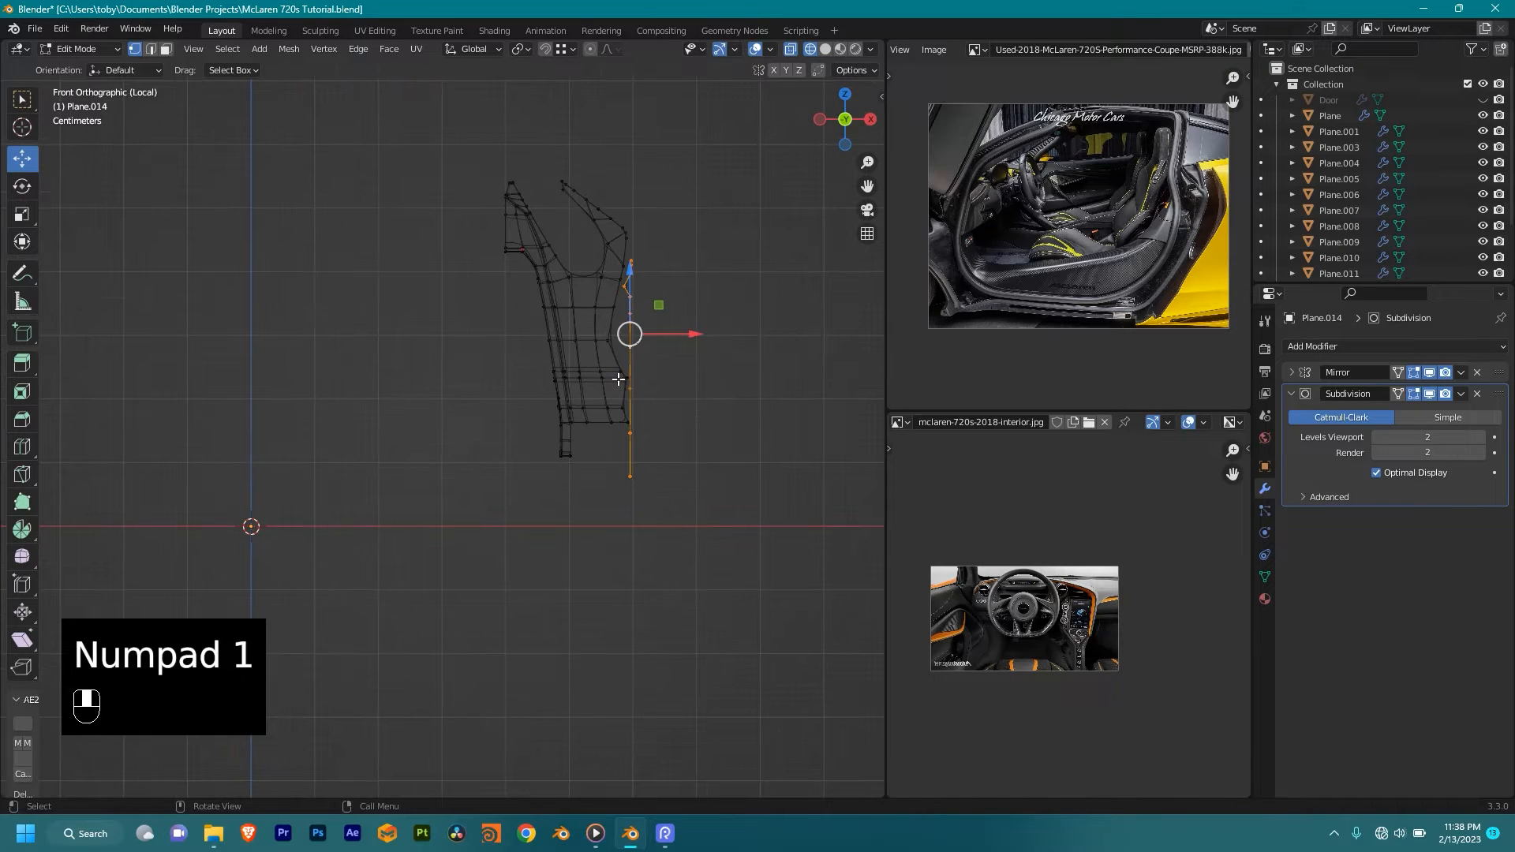
pyautogui.moveTo(617, 379); pyautogui.dragTo(595, 409, button='middle')
pyautogui.scroll(1, 912, 273)
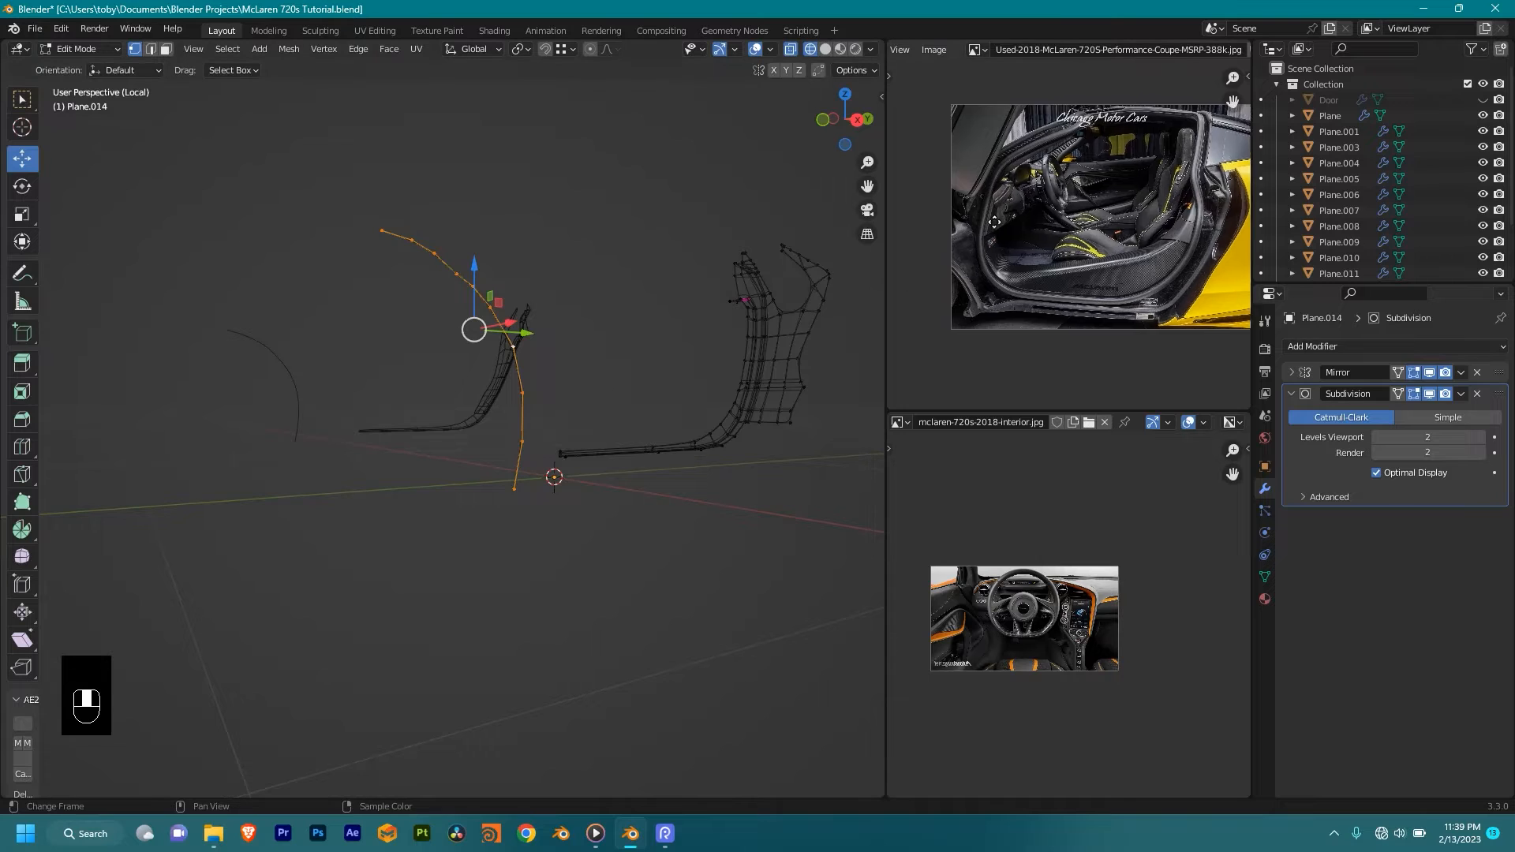
# Step: Load pic_quark_1606675398160.jpg from the McLaren references folder in place of the interior reference photo
pyautogui.scroll(3, 1050, 187)
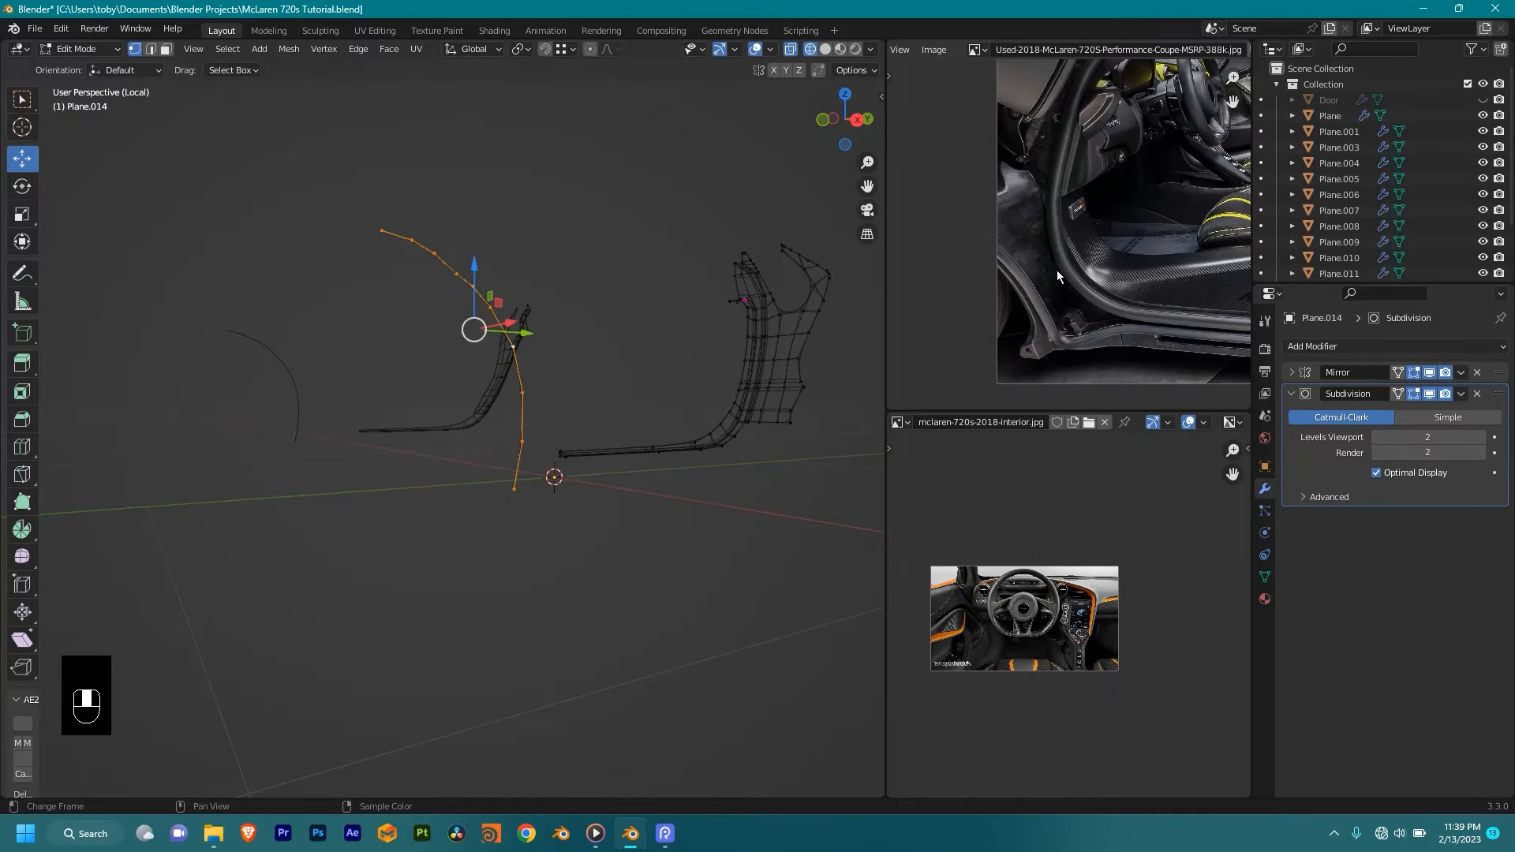
pyautogui.scroll(2, 1093, 565)
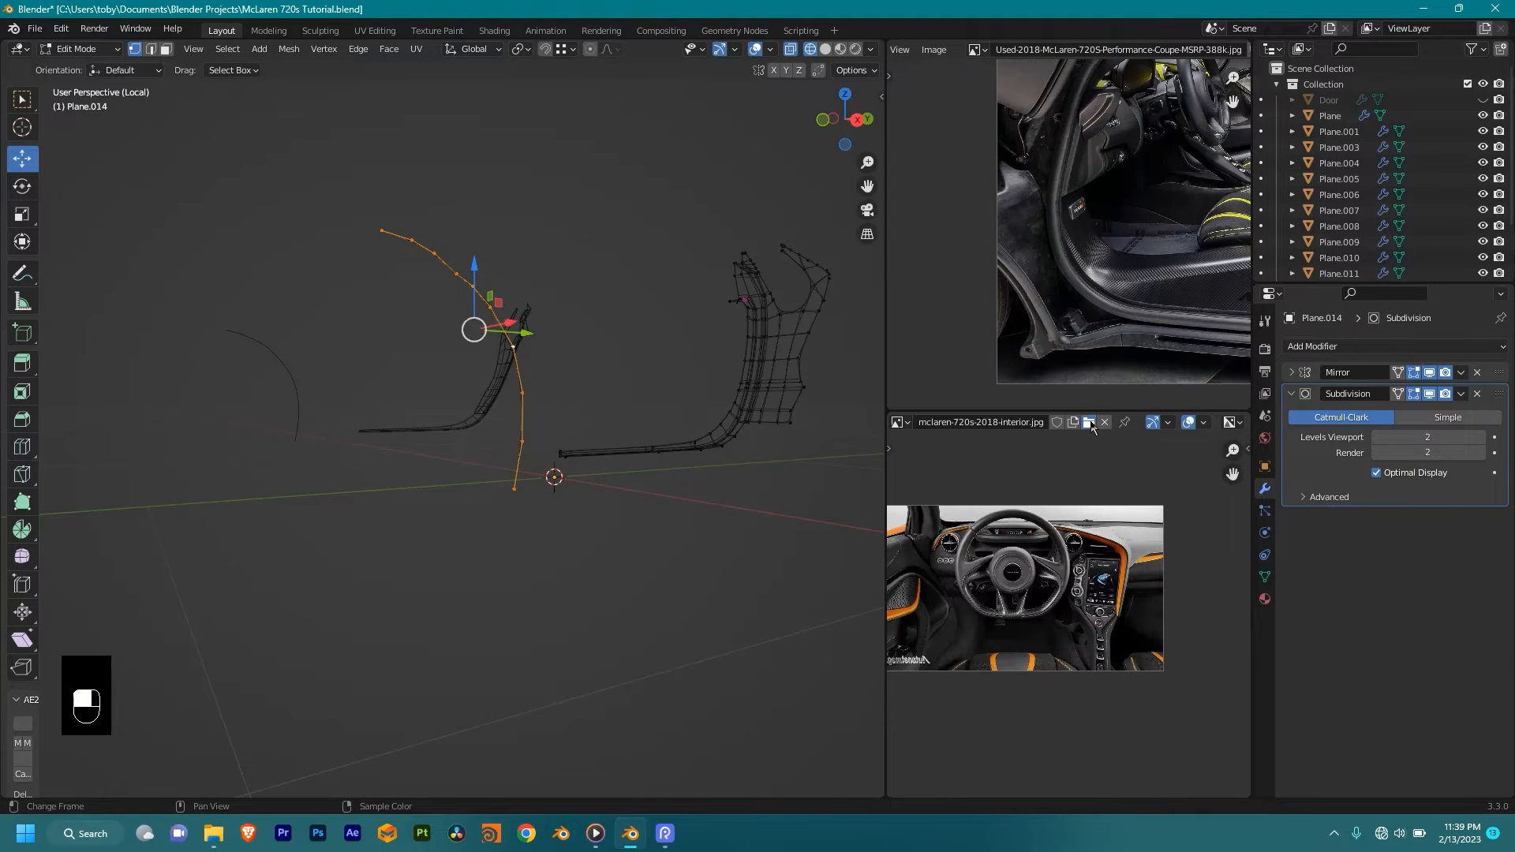
pyautogui.click(1089, 422)
pyautogui.scroll(-6, 934, 412)
pyautogui.scroll(-6, 934, 421)
pyautogui.scroll(-5, 815, 422)
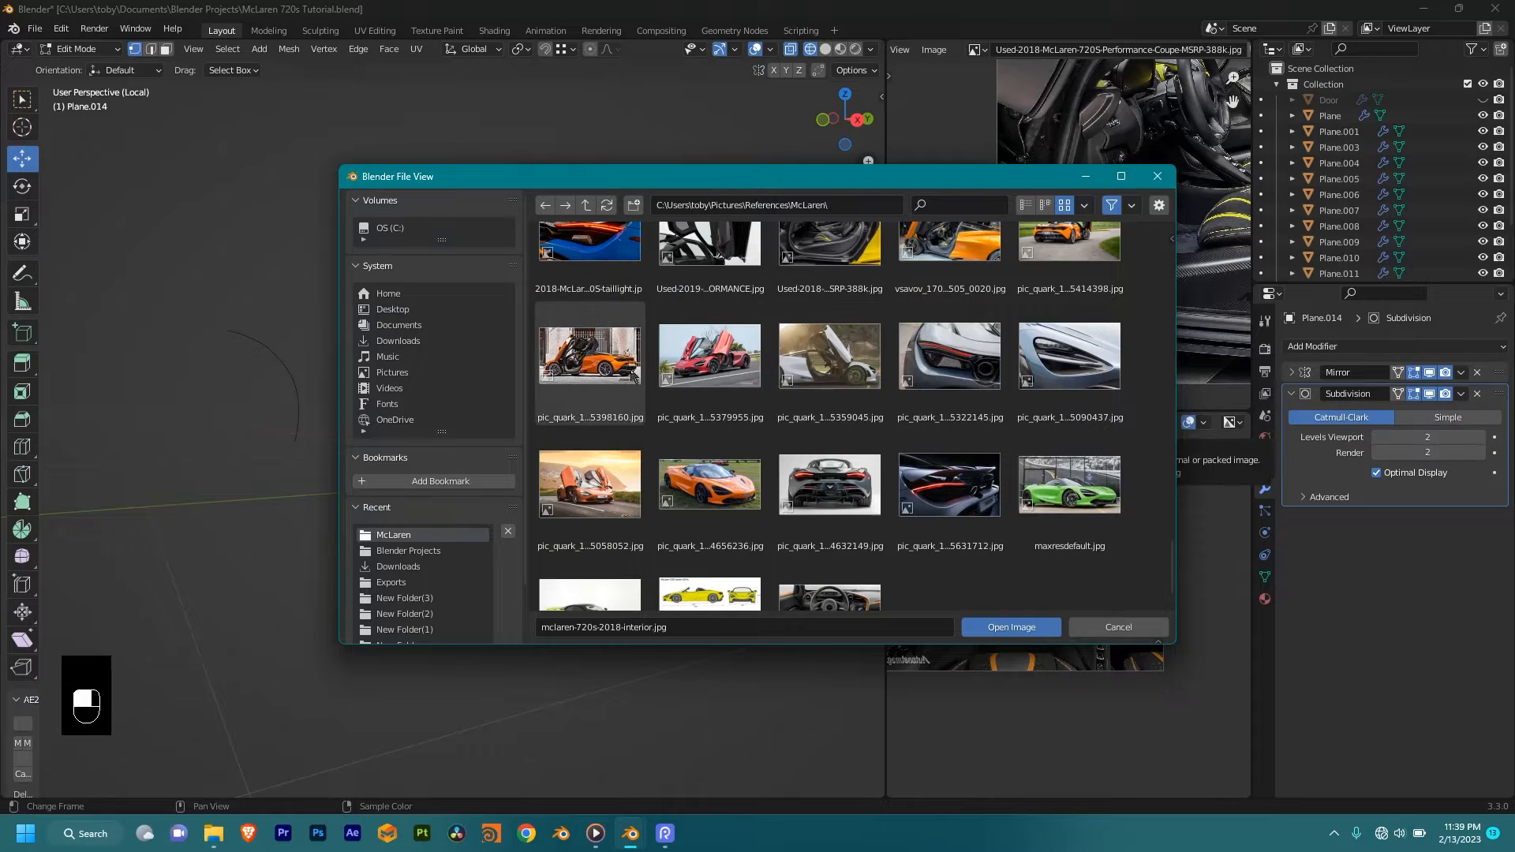
pyautogui.doubleClick(594, 337)
pyautogui.scroll(5, 1138, 592)
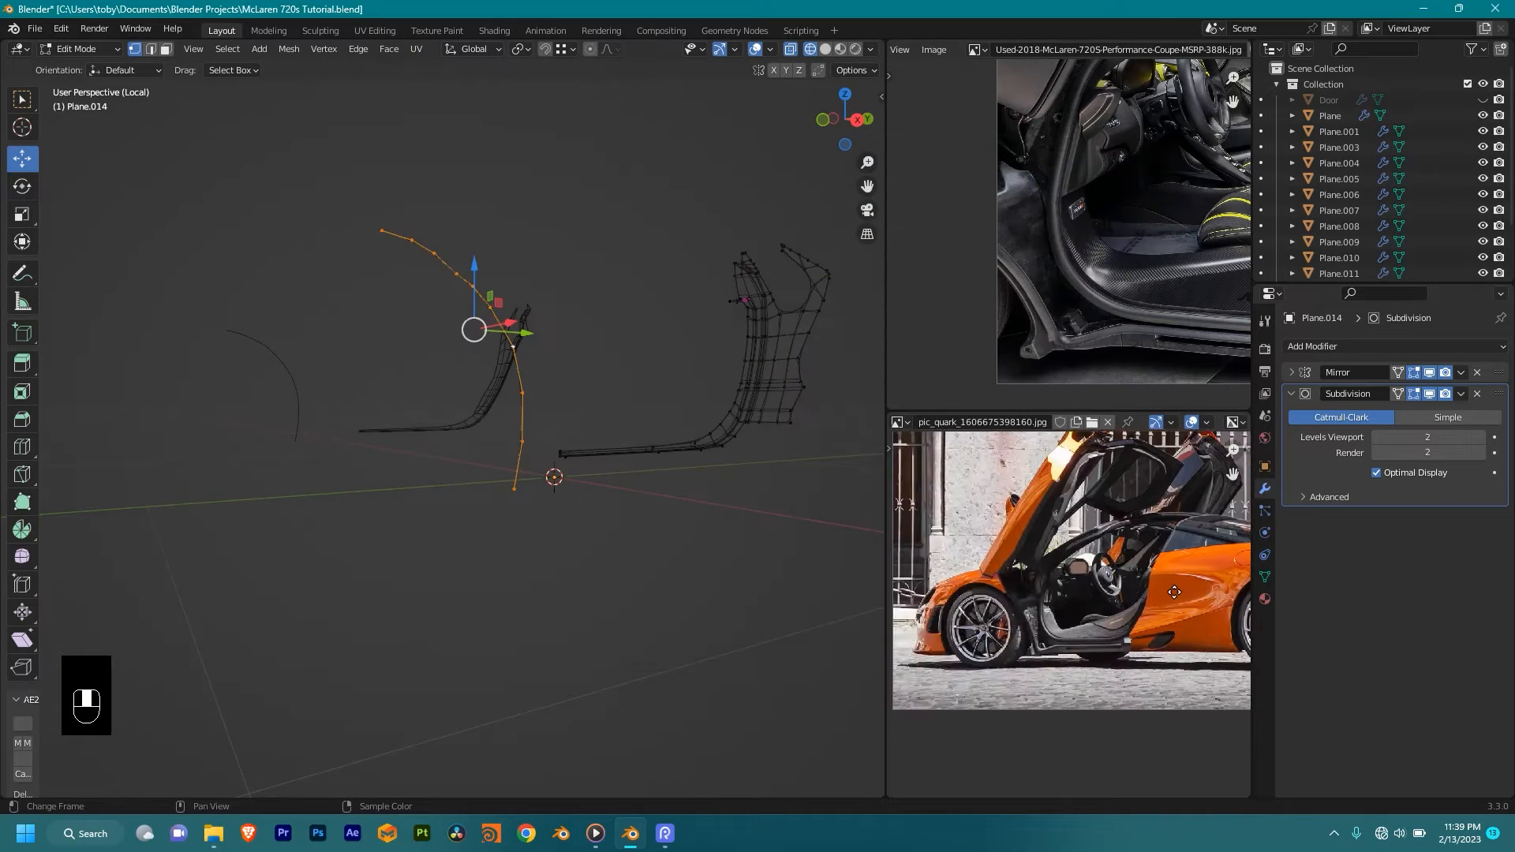
# Step: Move the lowest vertex of the wheel arch edge strip inward along X by about 0.04 m in front view, following the door reference photo
pyautogui.scroll(2, 1121, 586)
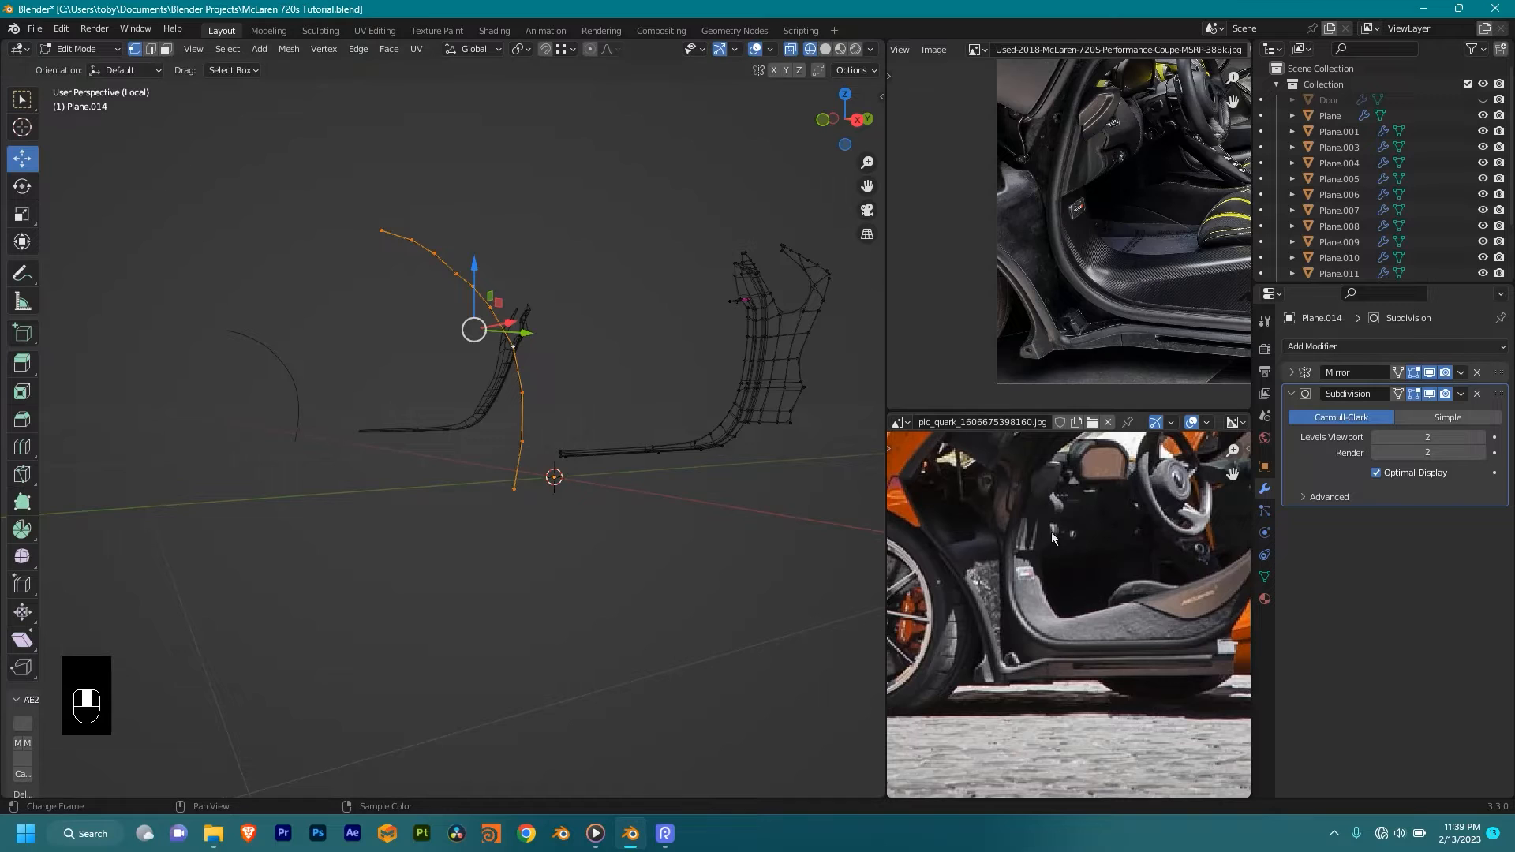
pyautogui.scroll(-2, 1082, 507)
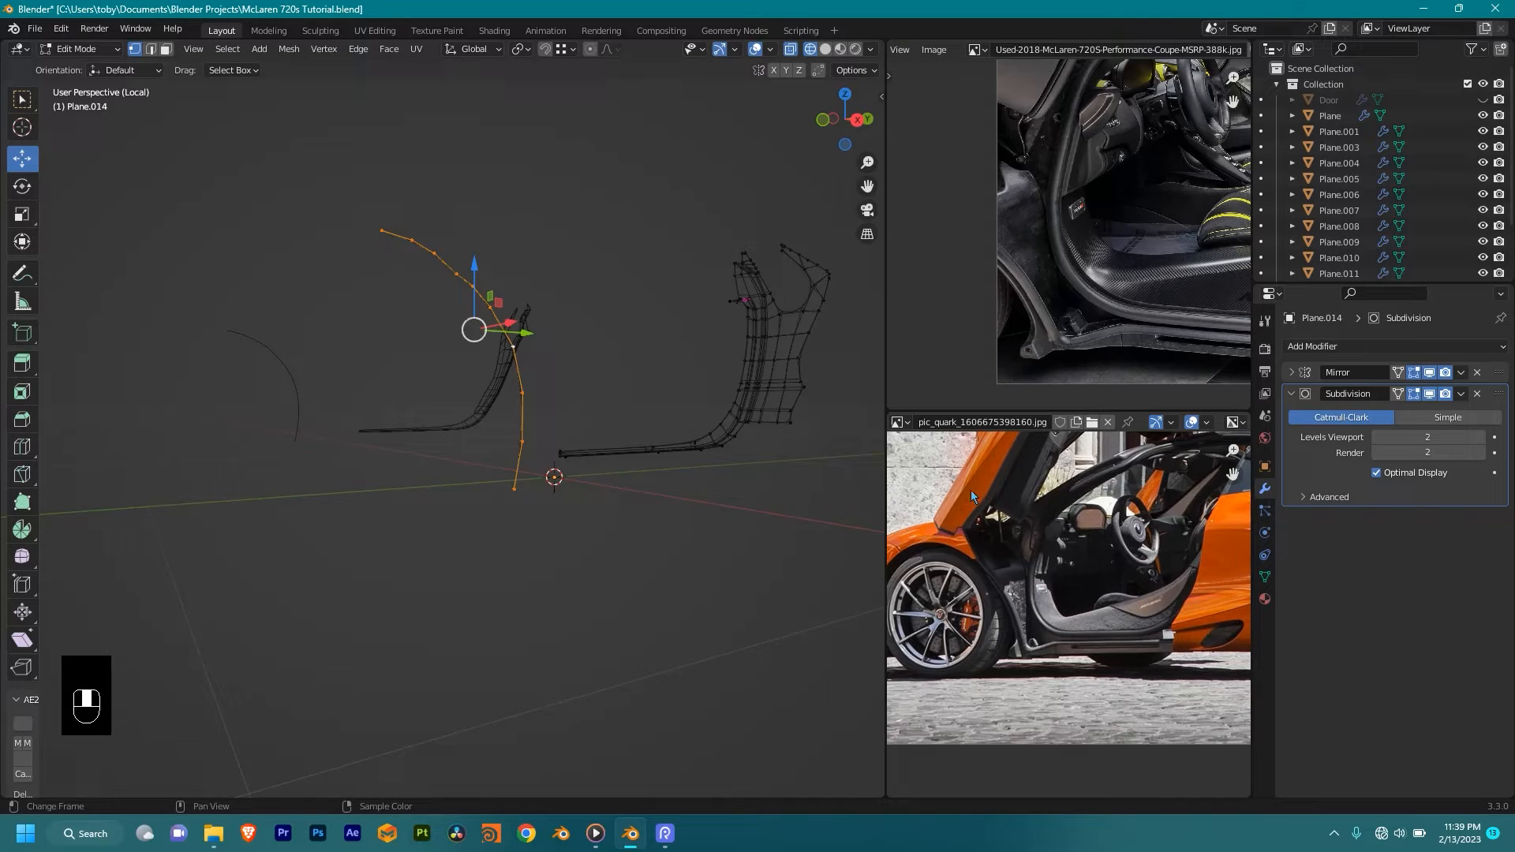
pyautogui.moveTo(691, 480); pyautogui.dragTo(661, 433, button='middle')
pyautogui.press('KP_1')
pyautogui.scroll(2, 661, 434)
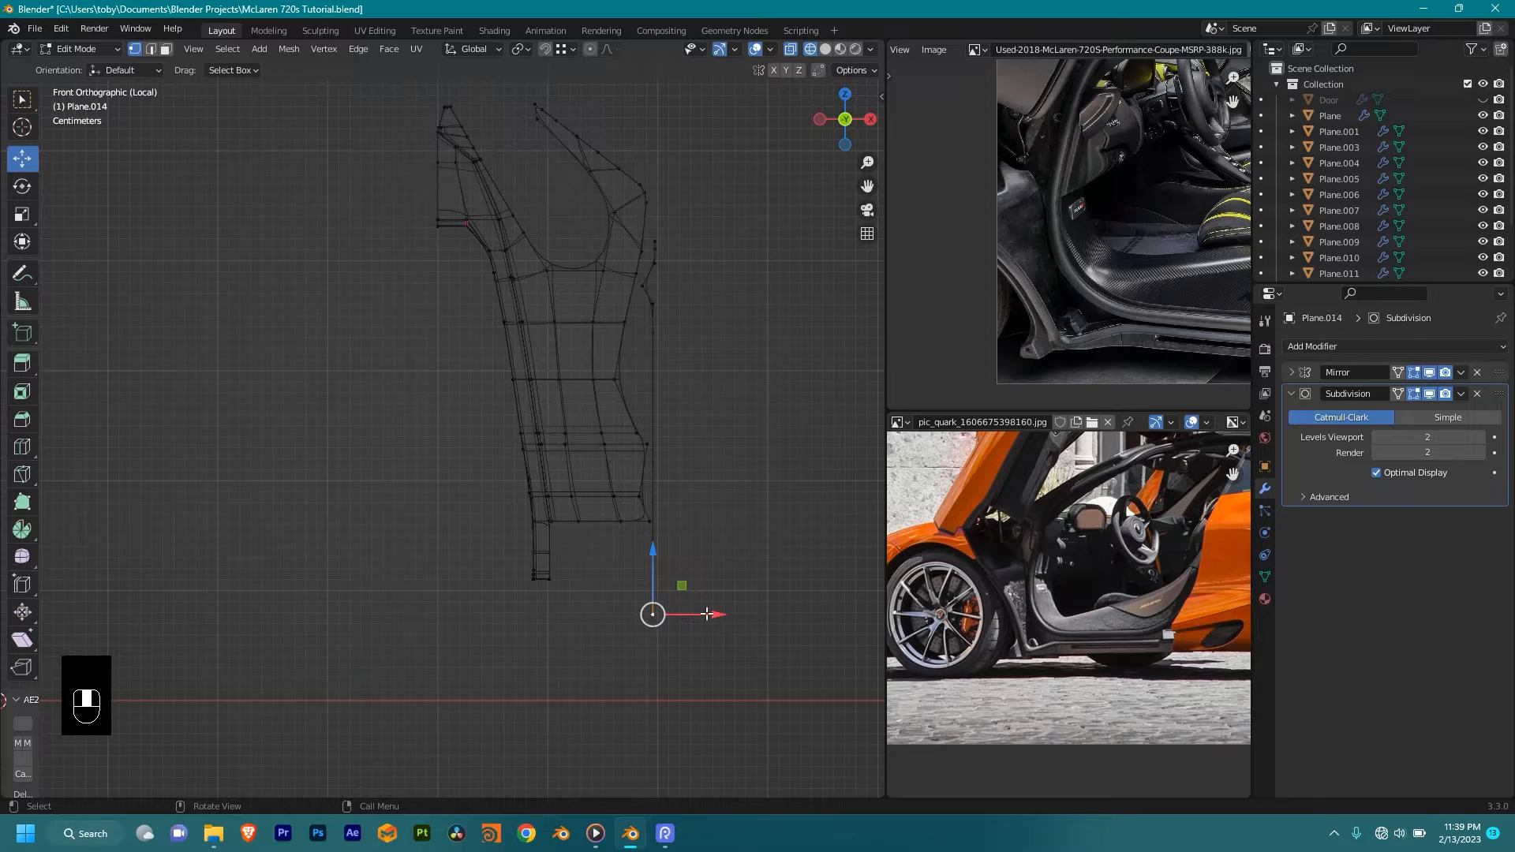
pyautogui.moveTo(706, 614); pyautogui.dragTo(702, 612)
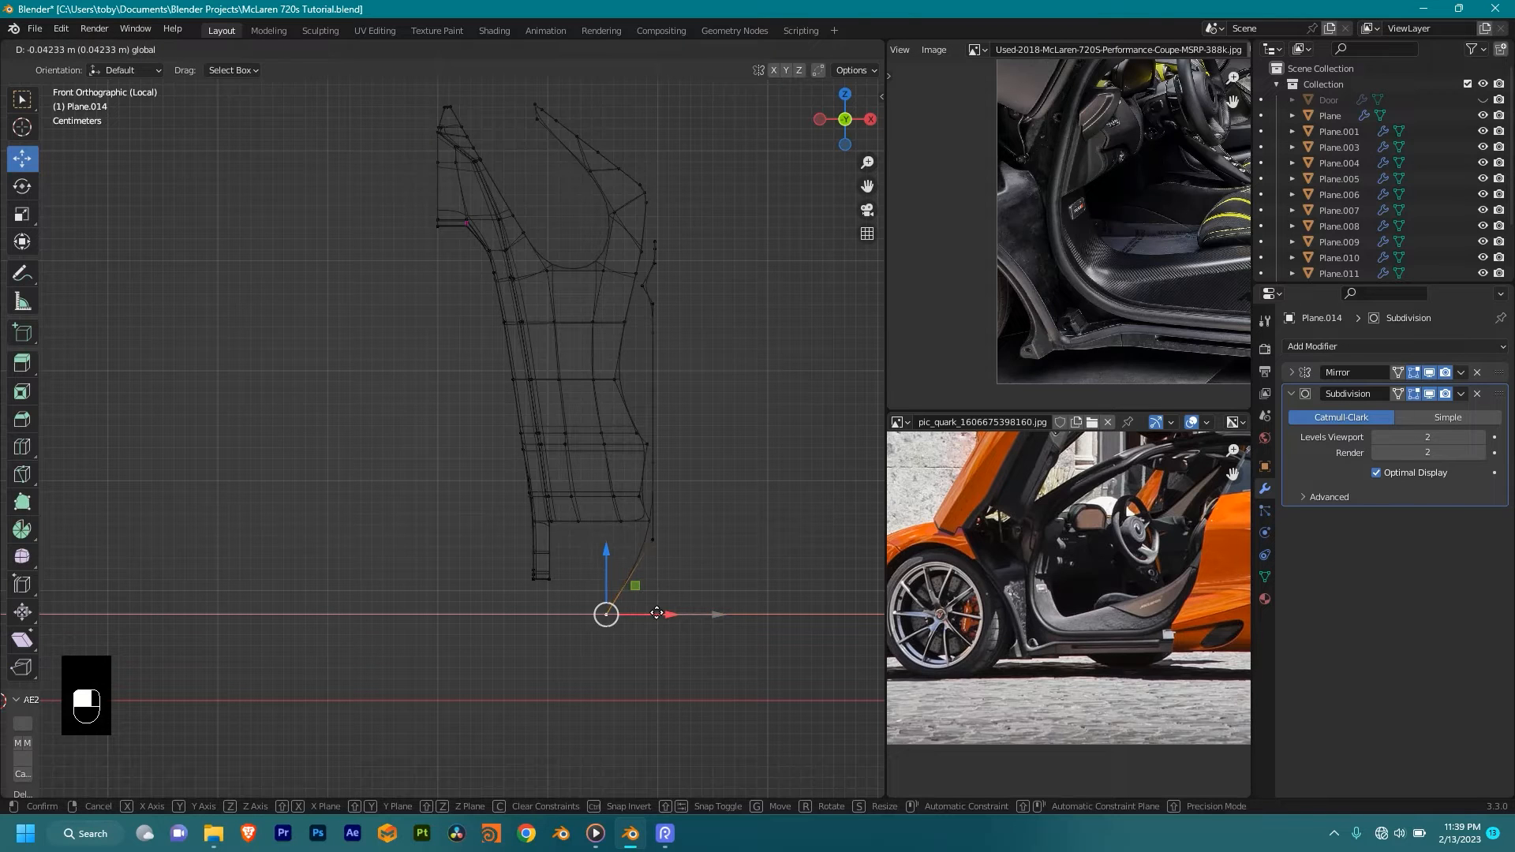
pyautogui.click(663, 614)
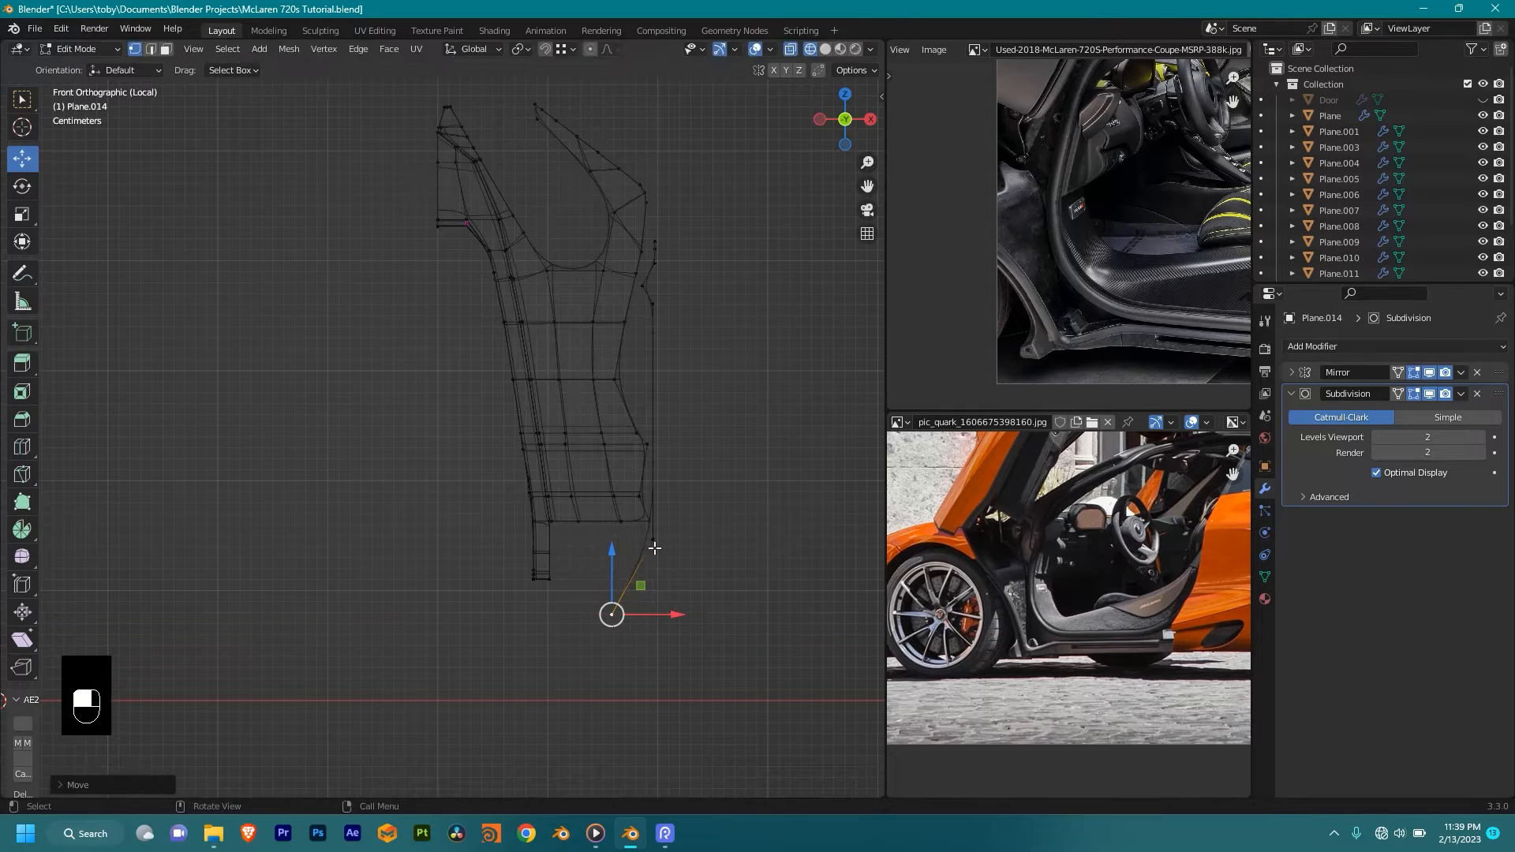
# Step: Shift the second-lowest vertex of the arch strip inward along X, nearly in line with the lowest one
pyautogui.keyDown('alt'); pyautogui.click(663, 524); pyautogui.keyUp('alt')
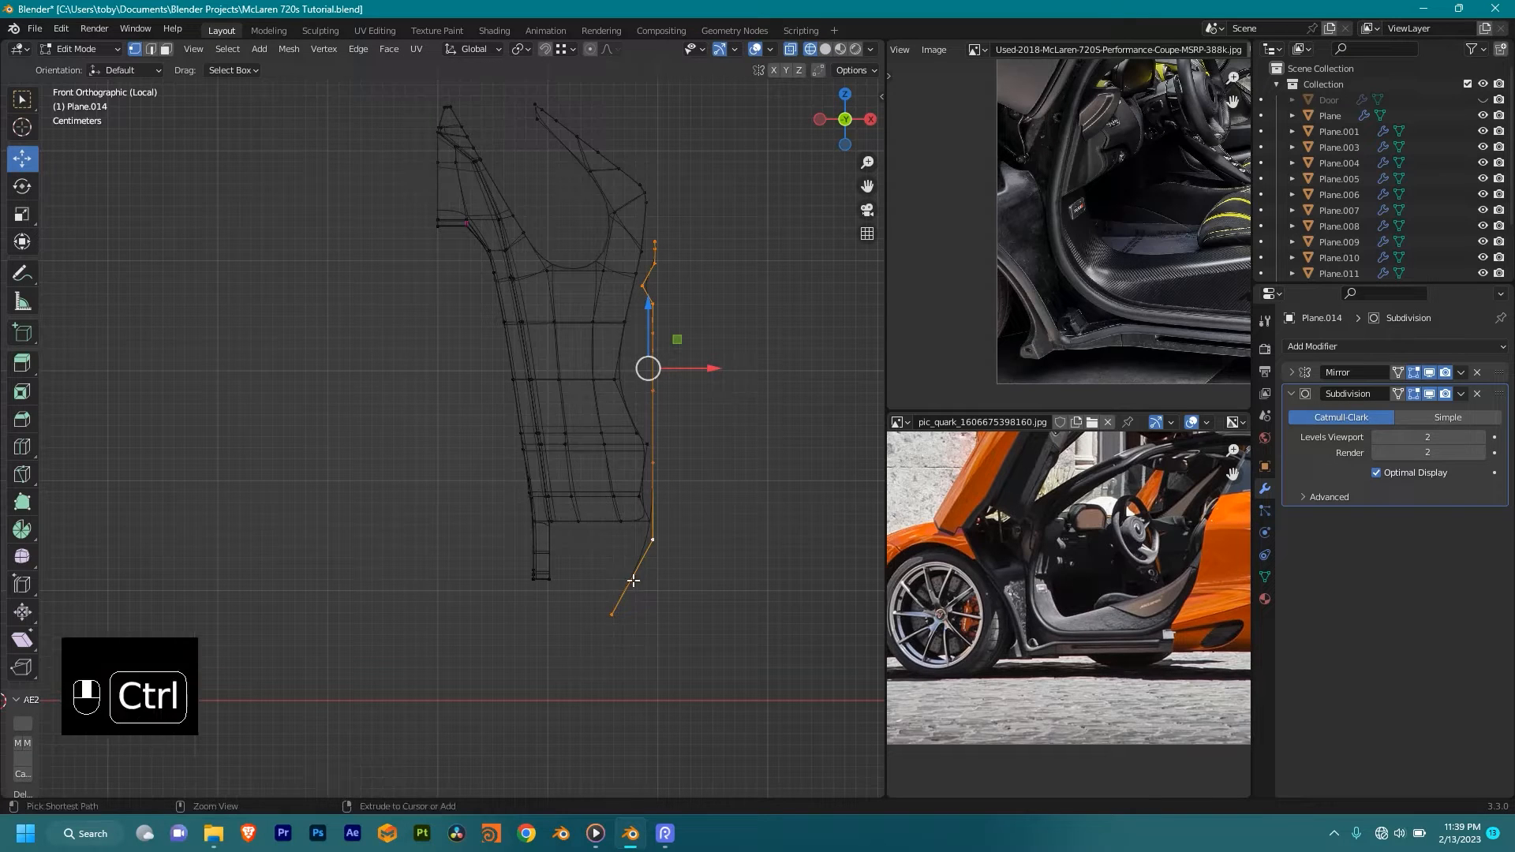
pyautogui.keyDown('ctrl'); pyautogui.moveTo(585, 568); pyautogui.dragTo(634, 658); pyautogui.keyUp('ctrl')
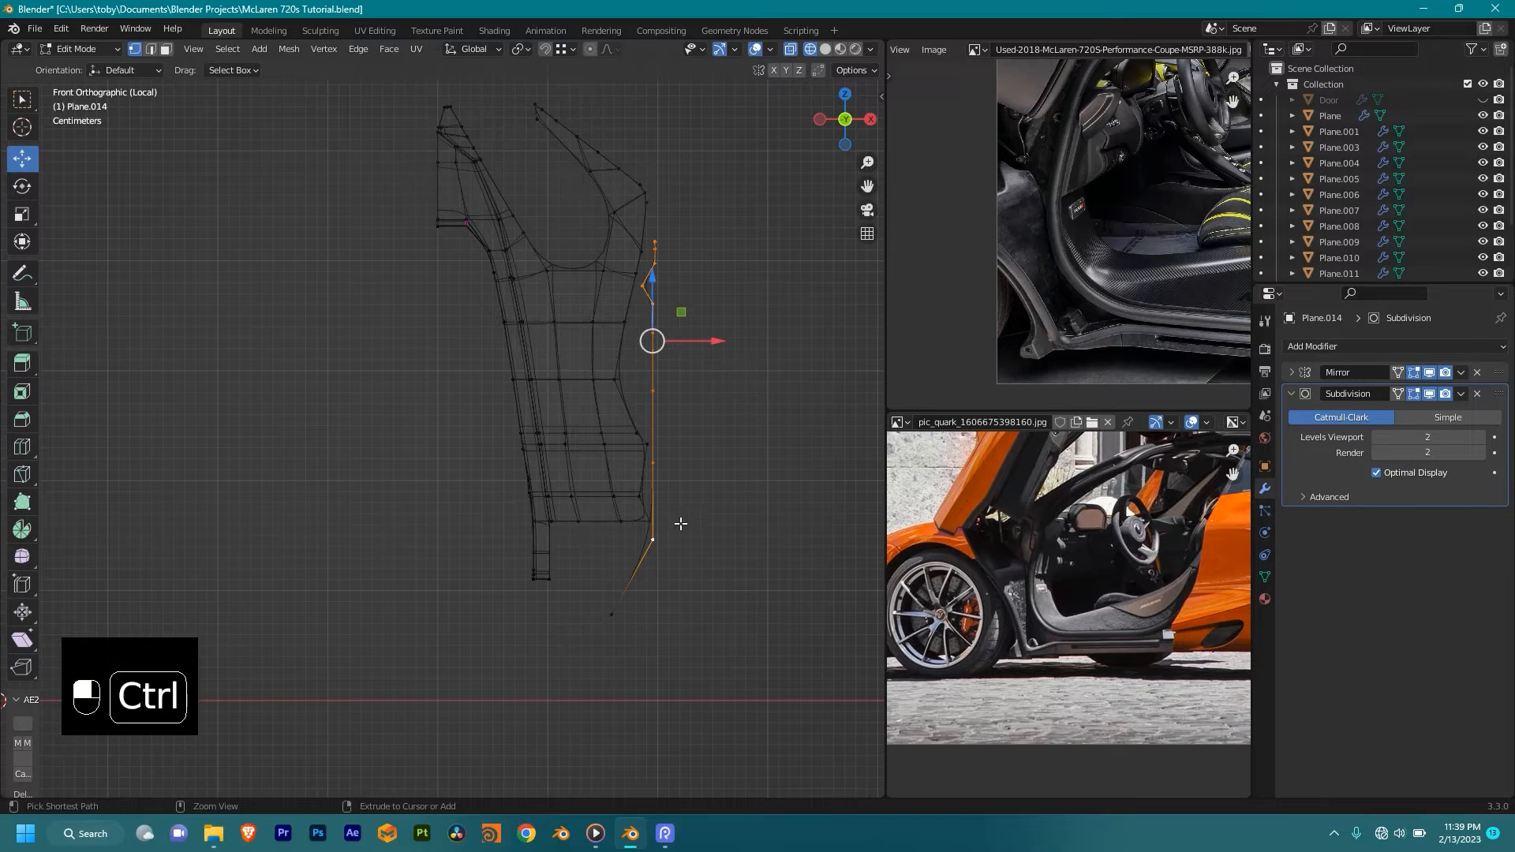
pyautogui.click(654, 541)
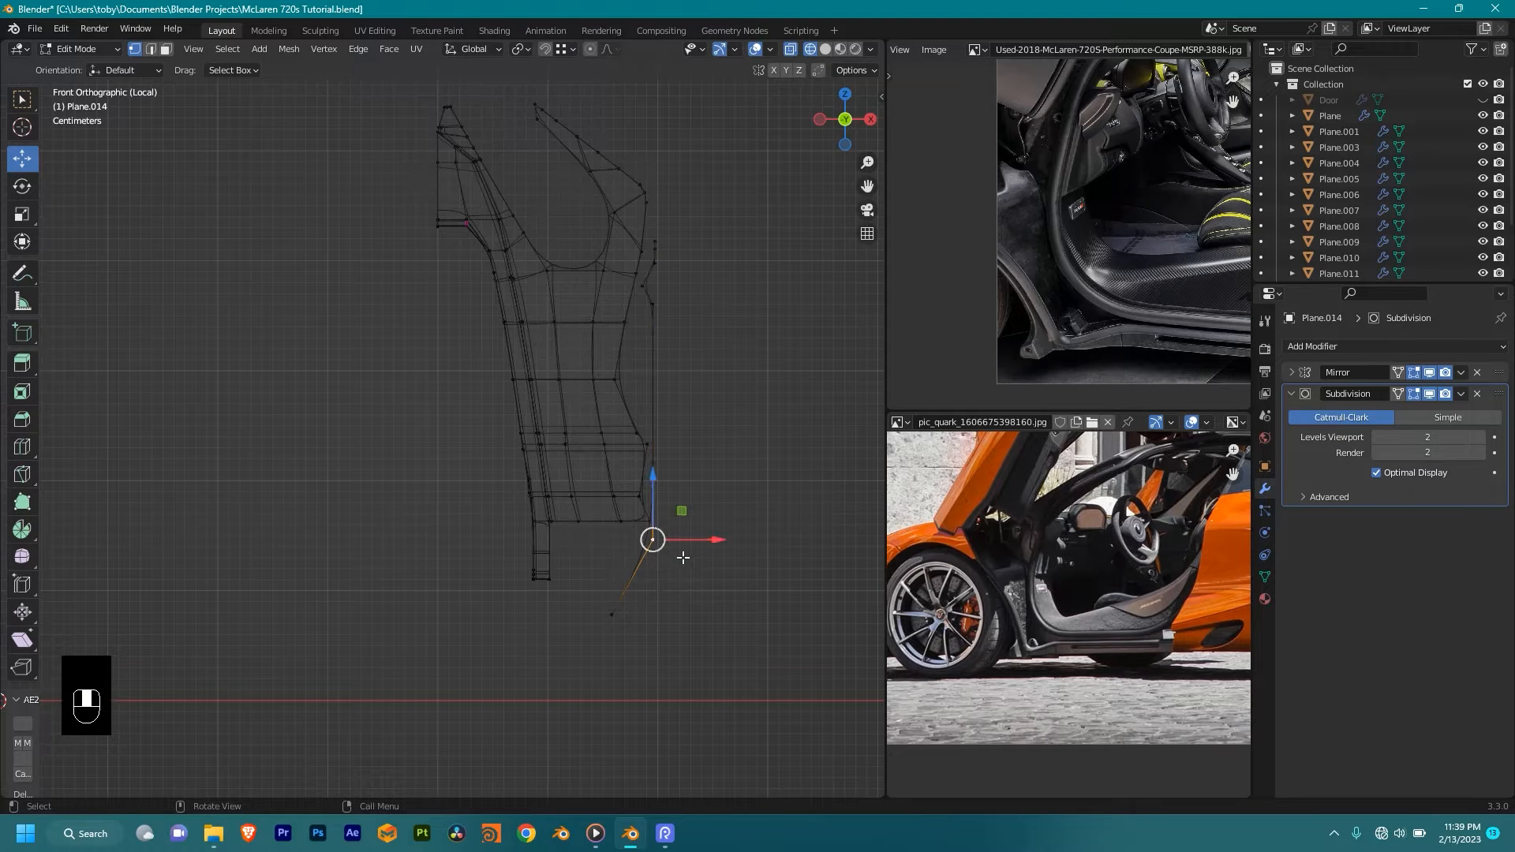
pyautogui.press('g')
pyautogui.press('z')
pyautogui.press('x')
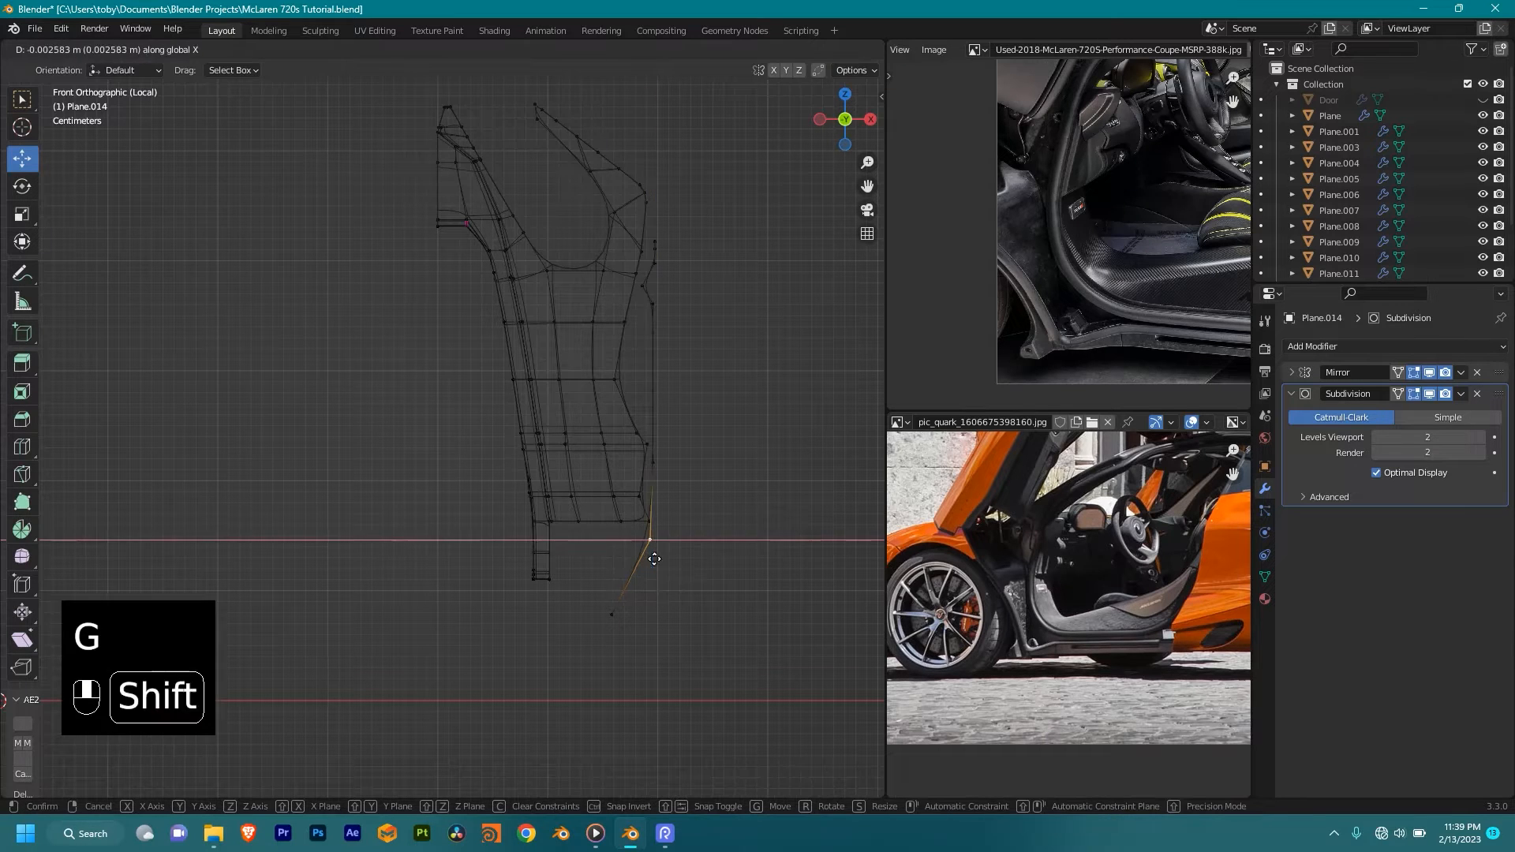
pyautogui.click(367, 608)
# Step: Move the third- and fourth-lowest arch strip vertices inward along X to taper the strip's lower part smoothly
pyautogui.click(652, 464)
pyautogui.press('g')
pyautogui.press('x')
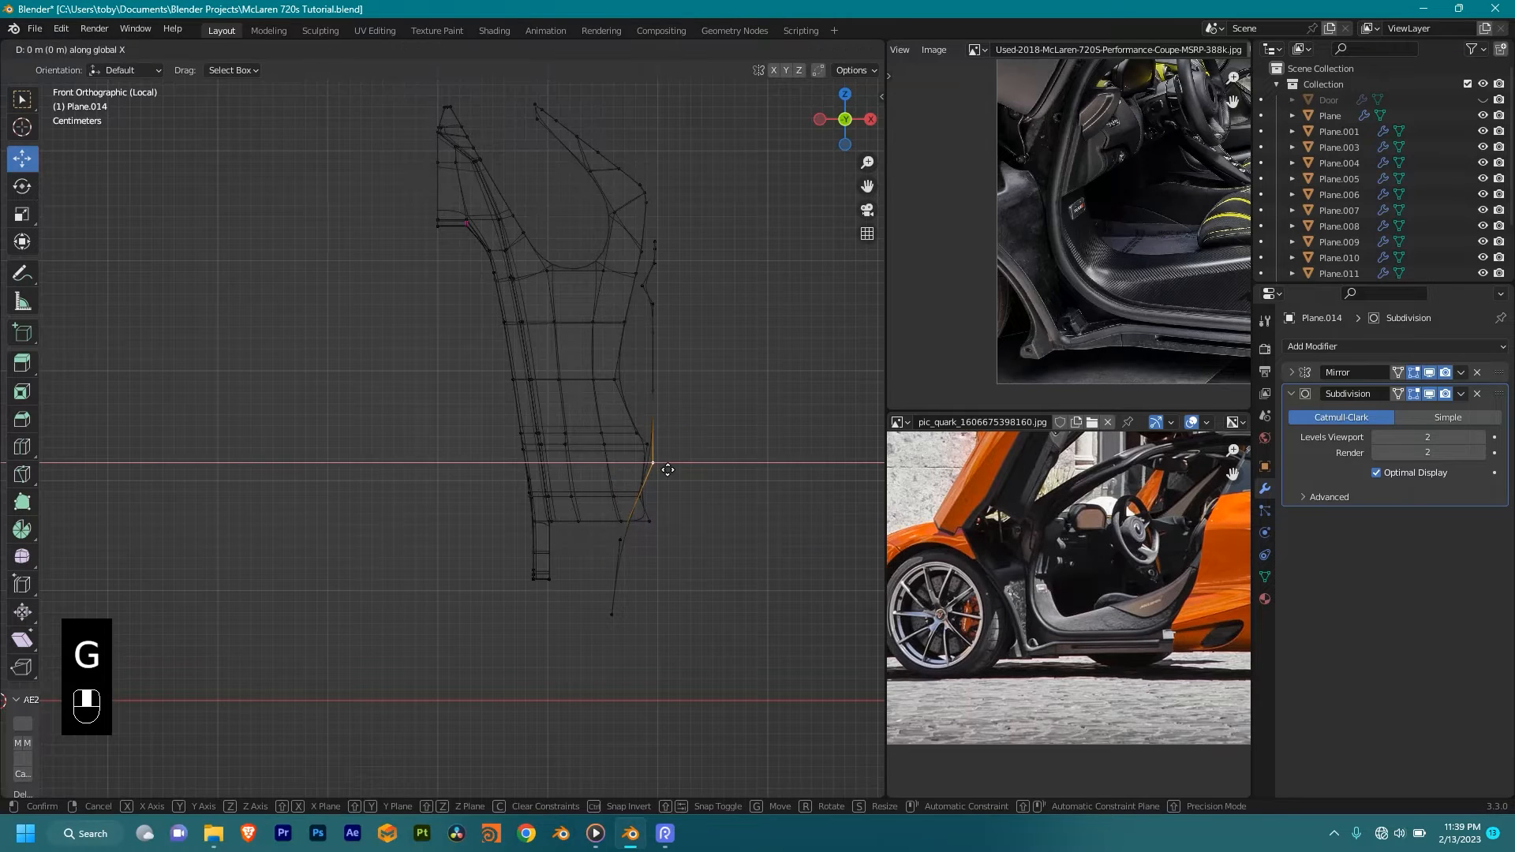
pyautogui.click(456, 521)
pyautogui.click(653, 390)
pyautogui.press('g')
pyautogui.moveTo(668, 403); pyautogui.dragTo(640, 421, button='middle')
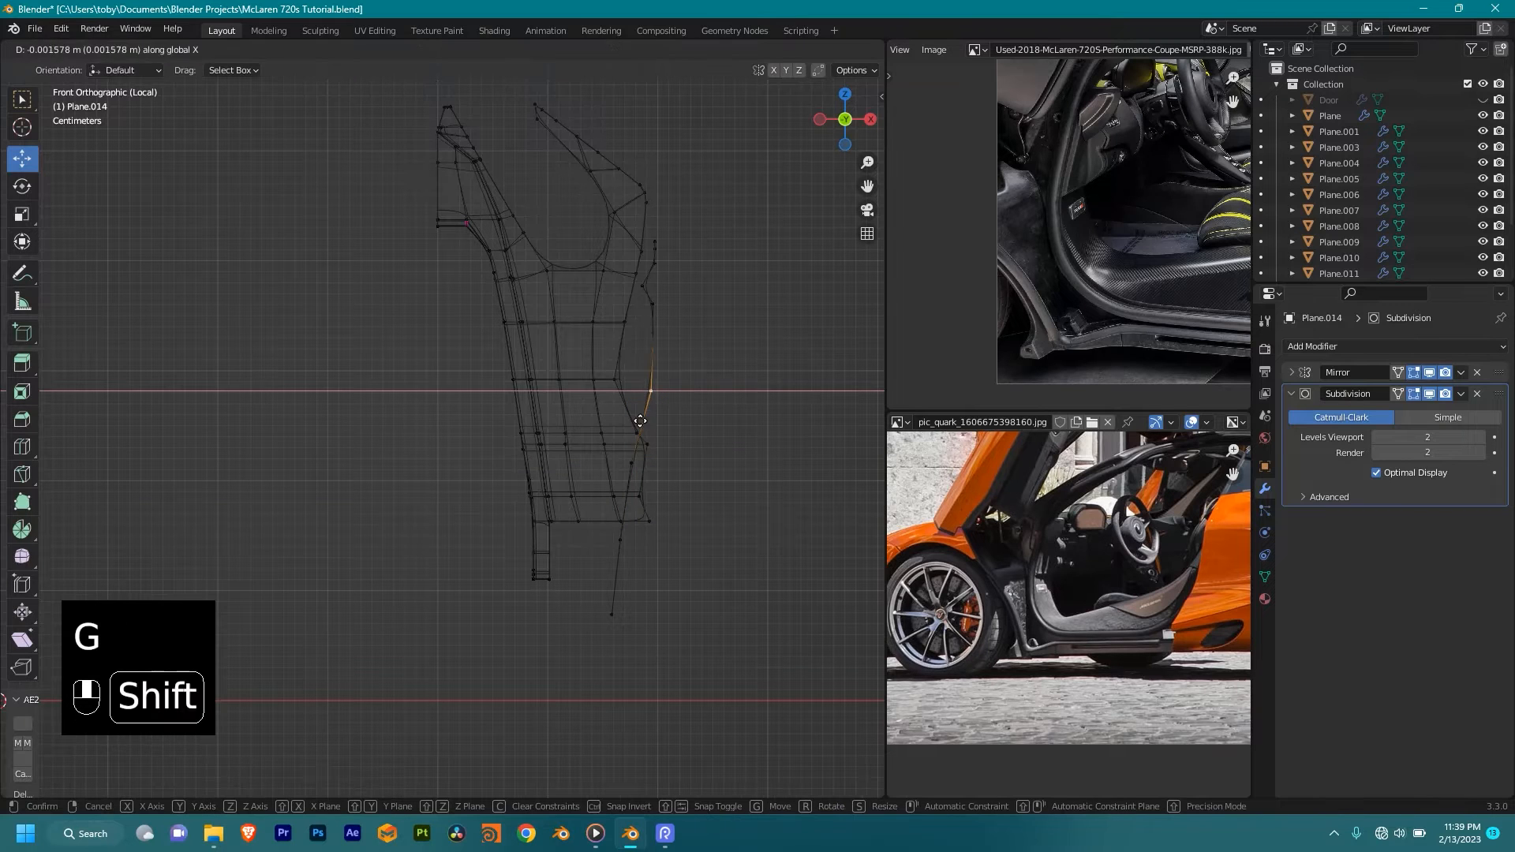
pyautogui.click(586, 443)
# Step: Fine-tune the X positions of the third- and second-lowest arch strip vertices to smooth the lower curve
pyautogui.scroll(2, 682, 443)
pyautogui.keyDown('shift'); pyautogui.click(716, 480); pyautogui.keyUp('shift')
pyautogui.keyDown('shift'); pyautogui.moveTo(716, 480); pyautogui.dragTo(621, 483, button='middle'); pyautogui.keyUp('shift')
pyautogui.press('g')
pyautogui.click(618, 483)
pyautogui.click(629, 589)
pyautogui.press('g')
pyautogui.moveTo(624, 592); pyautogui.dragTo(620, 593, button='middle')
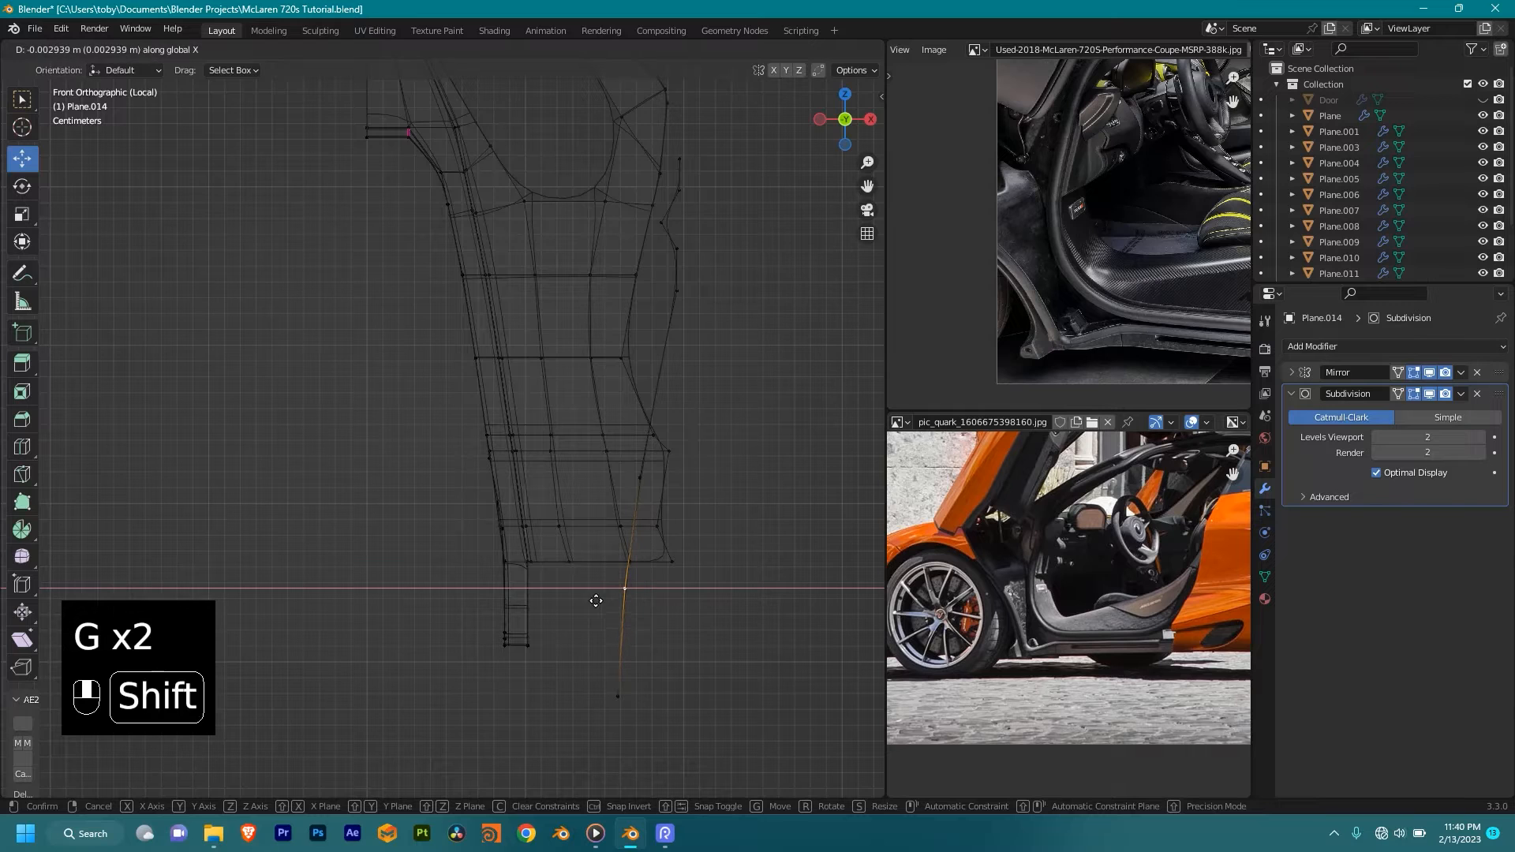
pyautogui.click(598, 606)
# Step: Select the whole arch edge strip in solid shading and extrude it inward along X into a band of faces
pyautogui.moveTo(757, 299)
pyautogui.mouseDown(button='middle')
pyautogui.moveTo(608, 434)
pyautogui.moveTo(366, 466)
pyautogui.moveTo(417, 438)
pyautogui.moveTo(499, 473)
pyautogui.mouseUp(button='middle')
pyautogui.hotkey('shift', 'z')
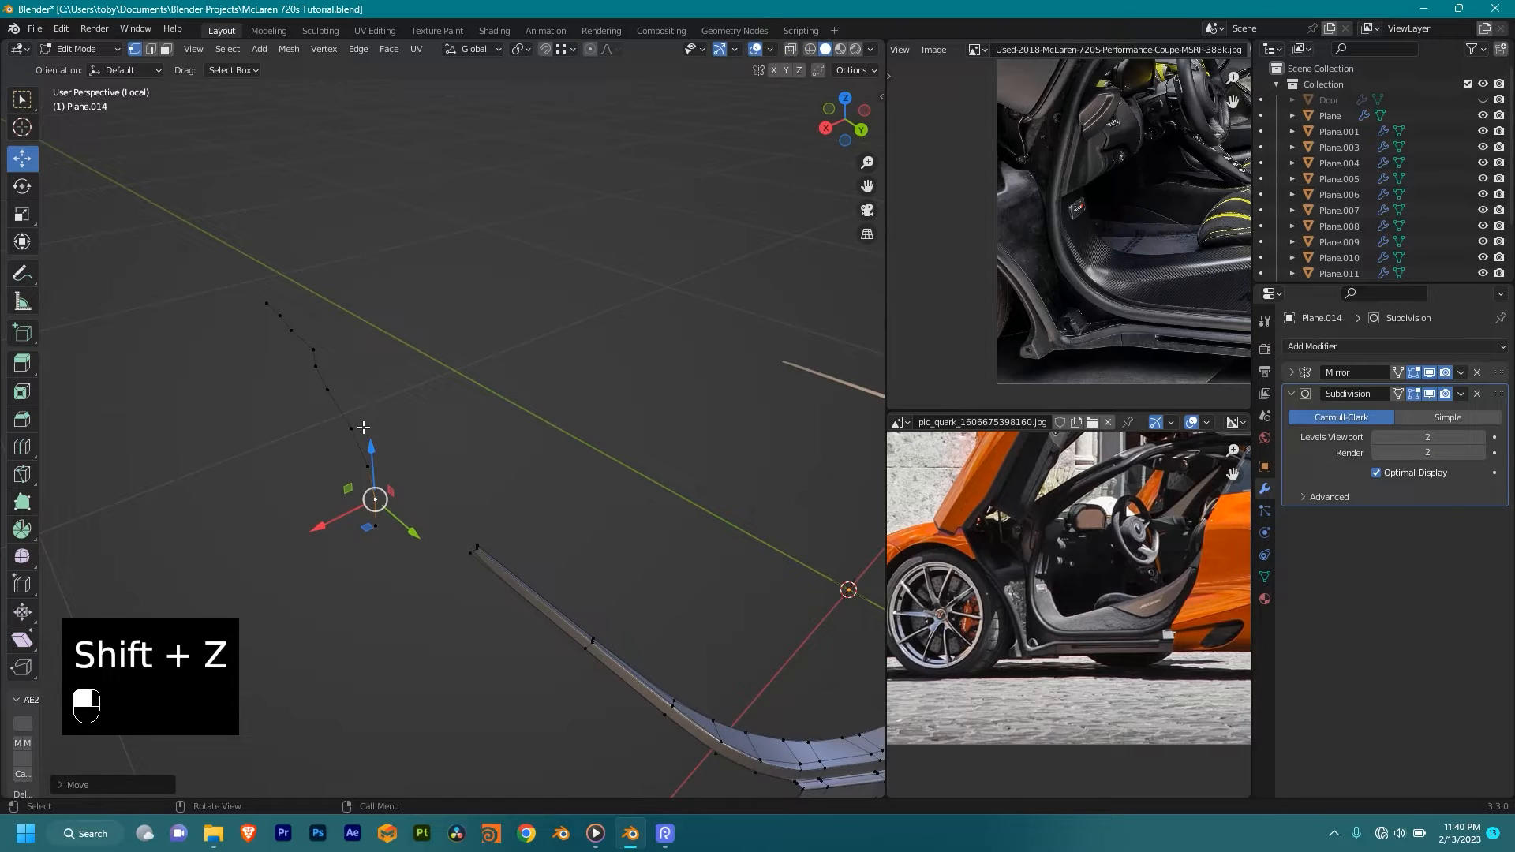
pyautogui.doubleClick(363, 426)
pyautogui.moveTo(544, 442); pyautogui.dragTo(467, 447, button='middle')
pyautogui.press('e')
pyautogui.press('x')
pyautogui.click(512, 452)
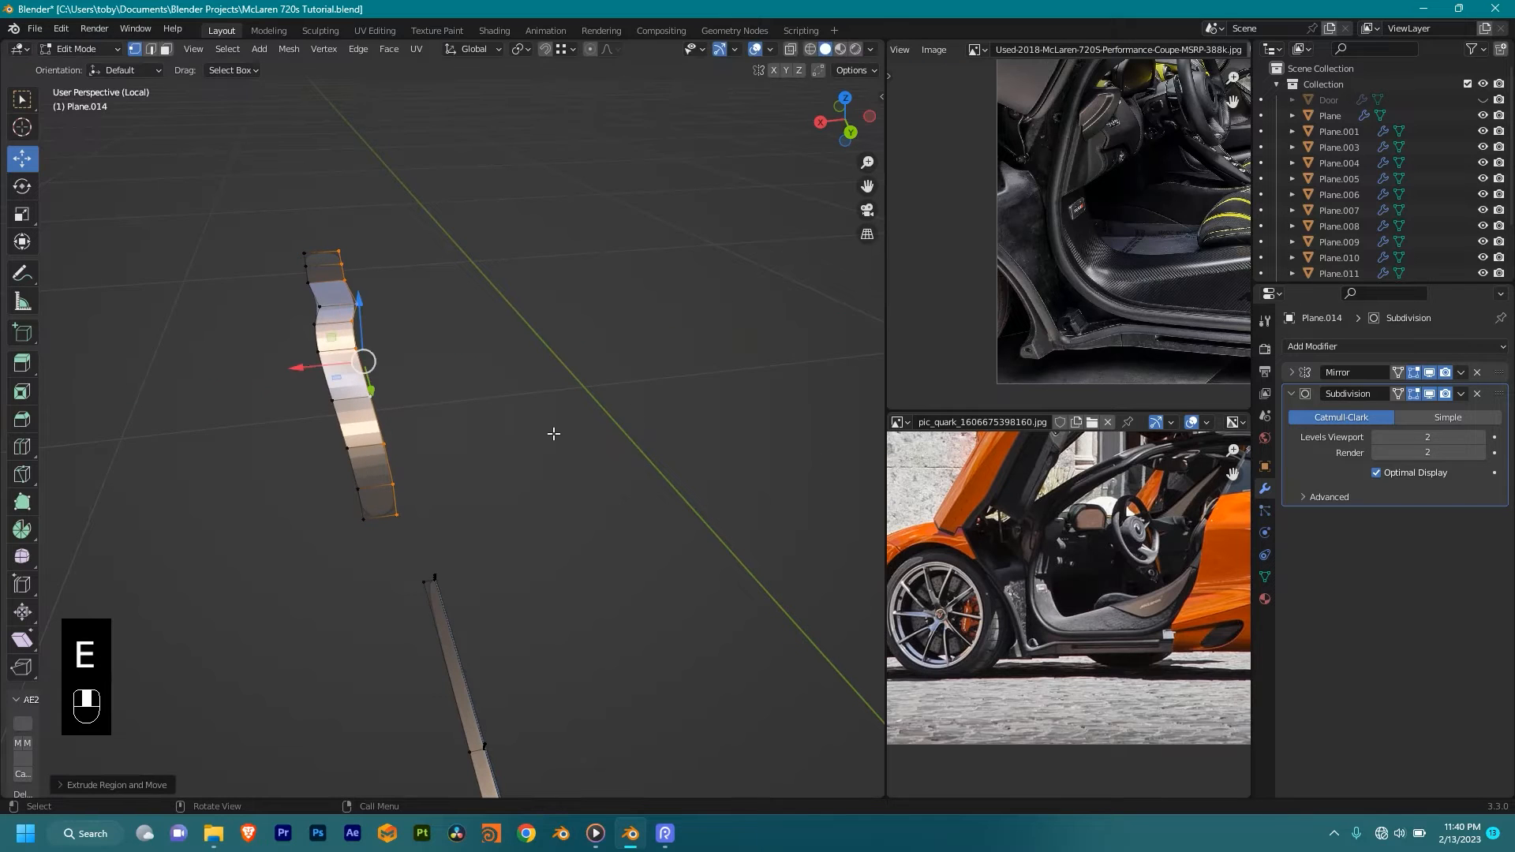
# Step: Flatten the band's extruded edge along X and move it inward in line with the outer edge of the door sill
pyautogui.moveTo(553, 433); pyautogui.dragTo(534, 440, button='middle')
pyautogui.press('s')
pyautogui.press('x')
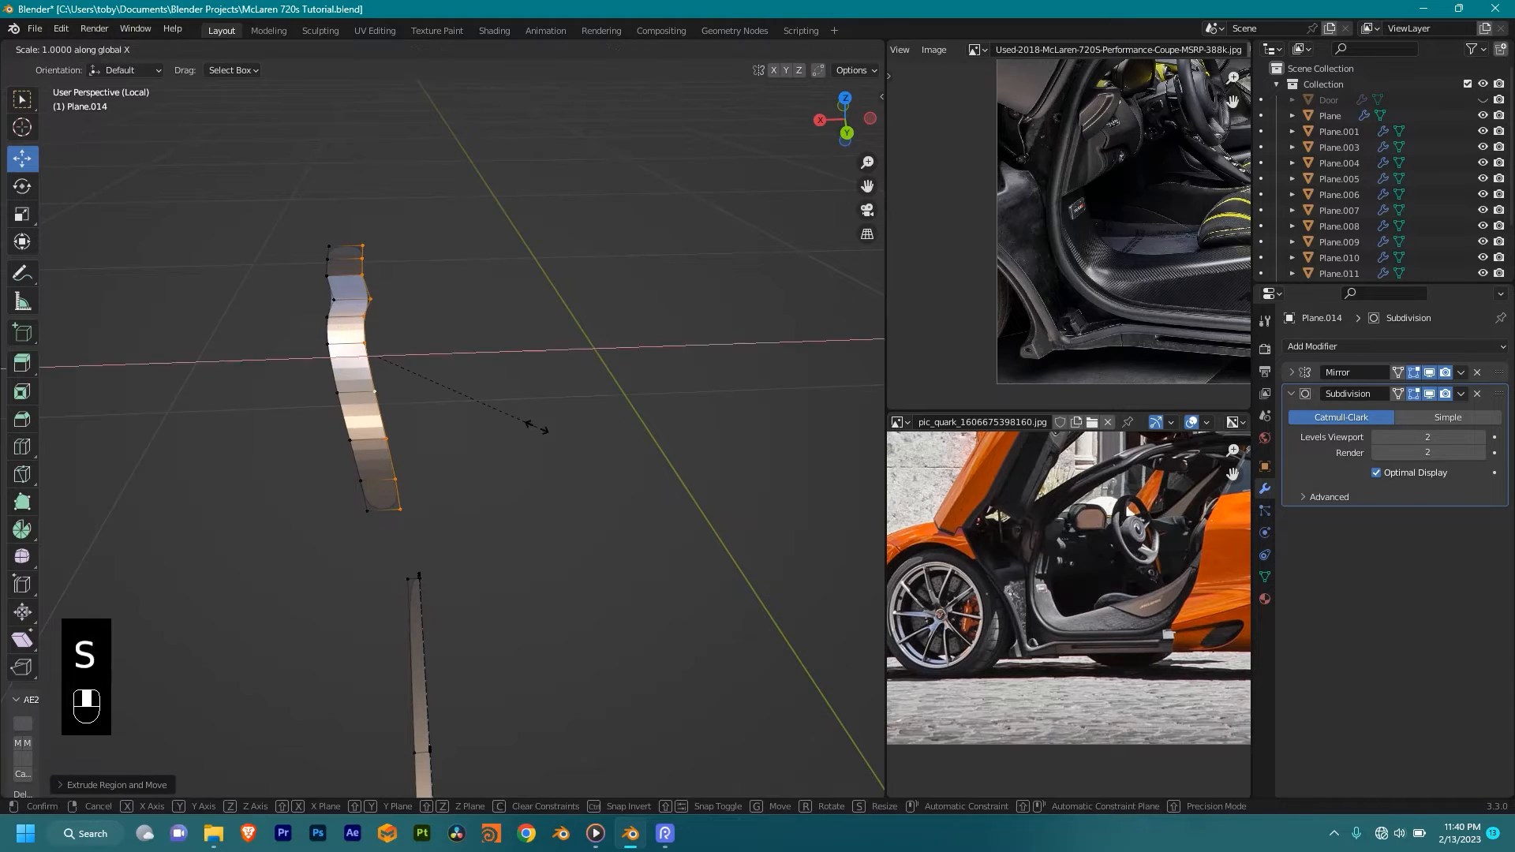
pyautogui.click(489, 449)
pyautogui.moveTo(328, 355); pyautogui.dragTo(348, 358)
pyautogui.press('KP_7')
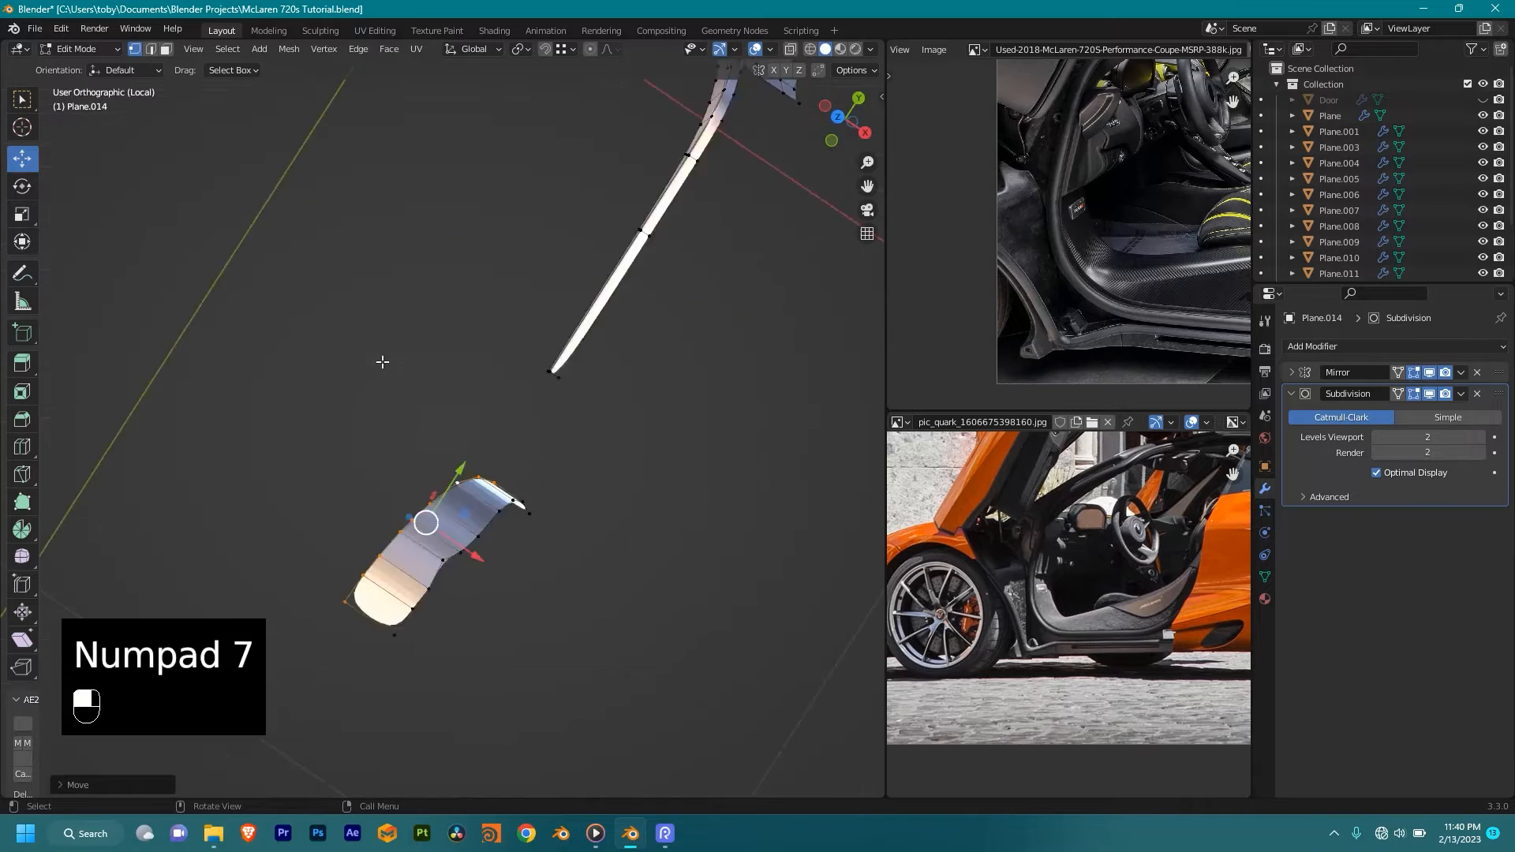
pyautogui.moveTo(590, 580); pyautogui.dragTo(567, 580)
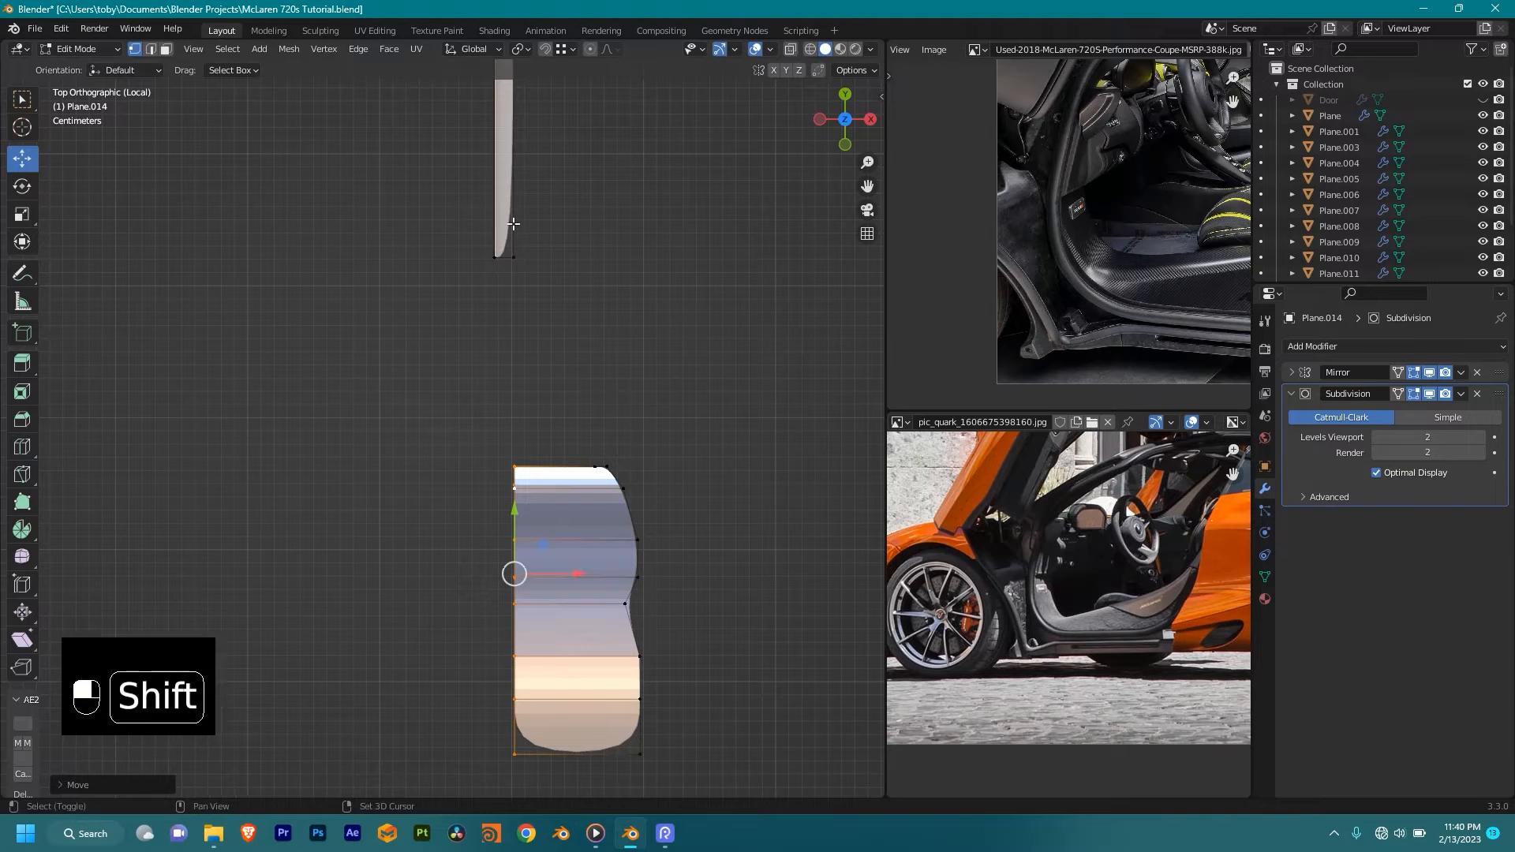
# Step: Extrude a vertex forward and slightly upward from the top of the door sill's front end in side view
pyautogui.hotkey('shift', 'z')
pyautogui.moveTo(541, 267); pyautogui.dragTo(584, 482, button='middle')
pyautogui.press('KP_3')
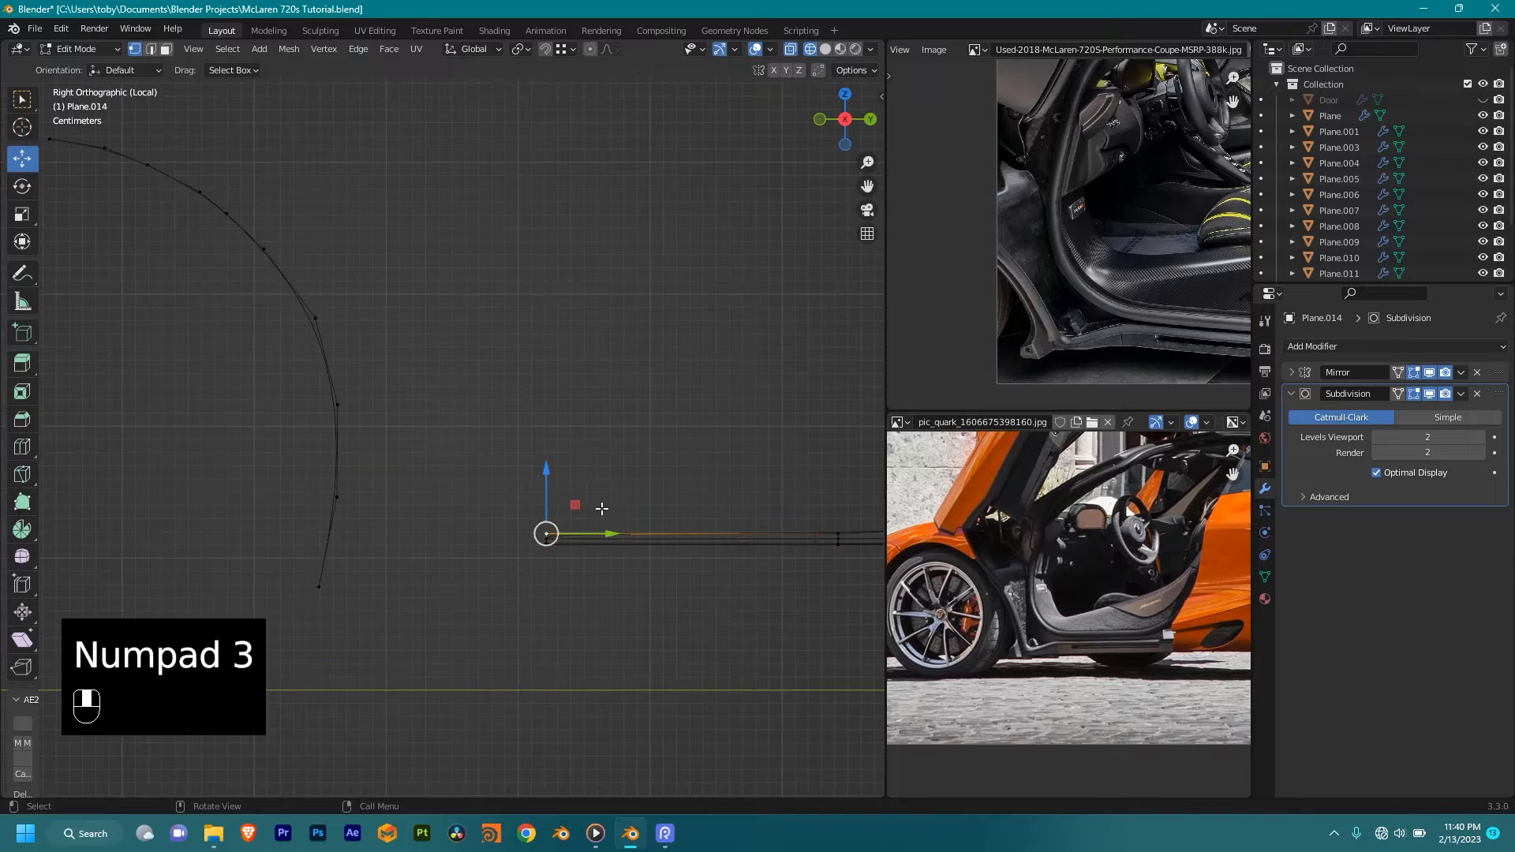
pyautogui.press('e')
pyautogui.press('shift')
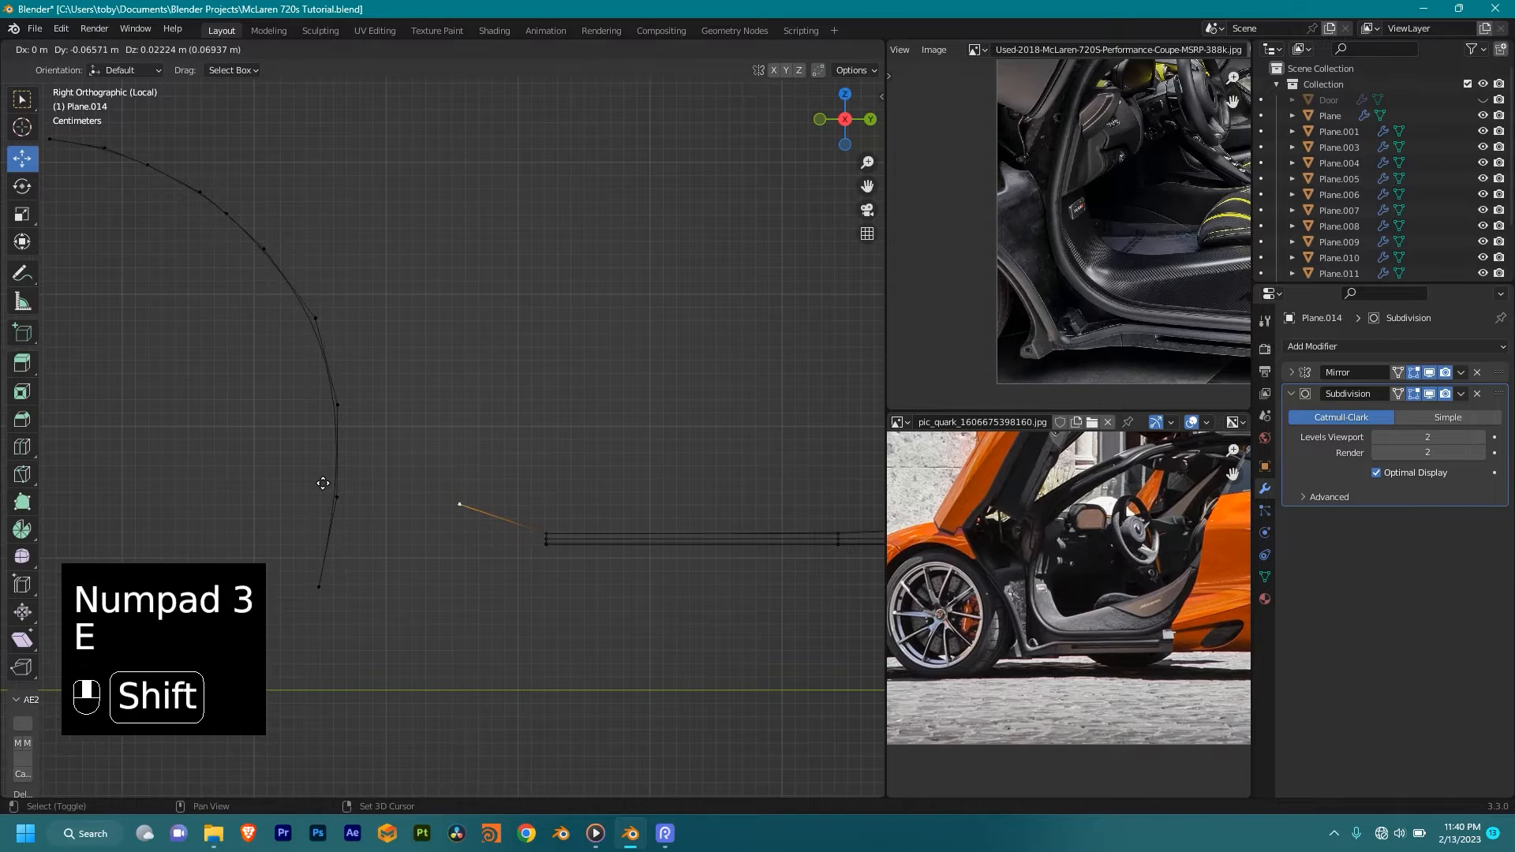
pyautogui.click(433, 491)
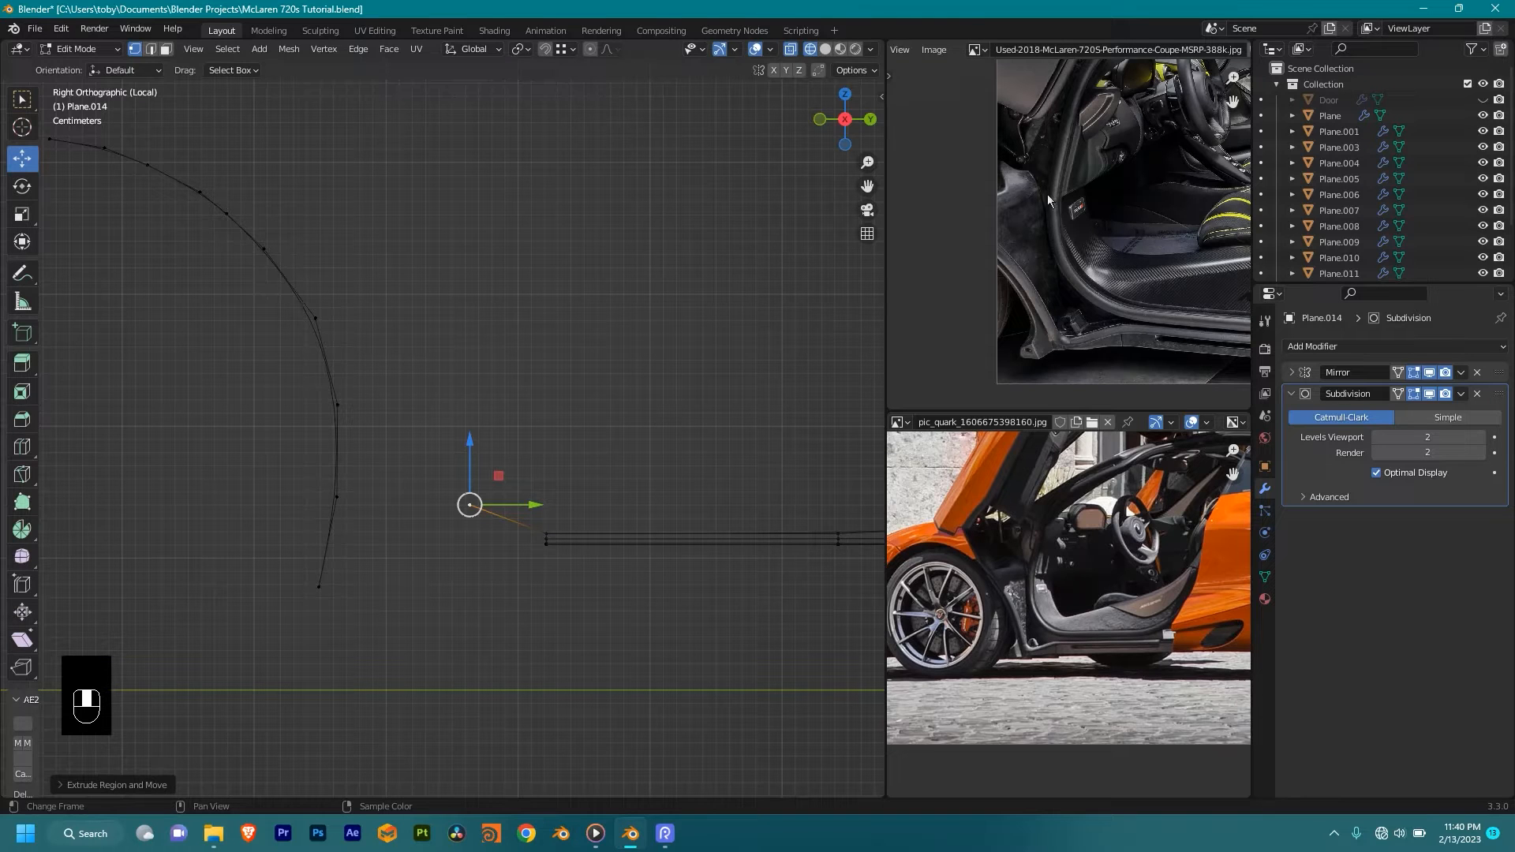
# Step: Extrude another vertex forward and up following the reference photo's door frame curve, and adjust the previous vertex to round the bend
pyautogui.moveTo(1183, 295); pyautogui.dragTo(972, 246, button='middle')
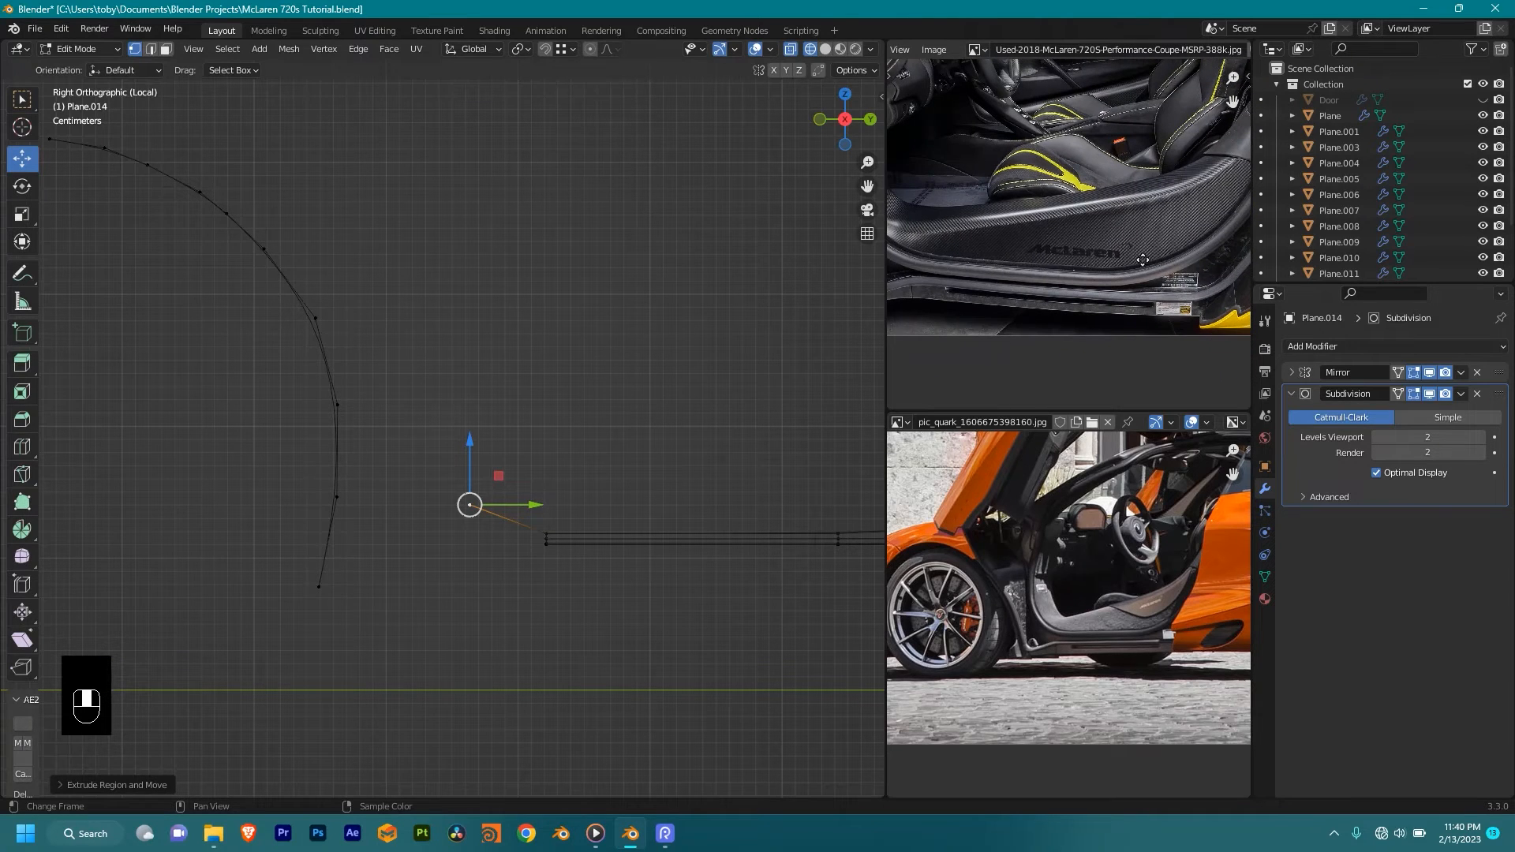
pyautogui.moveTo(1143, 260); pyautogui.dragTo(1071, 256, button='middle')
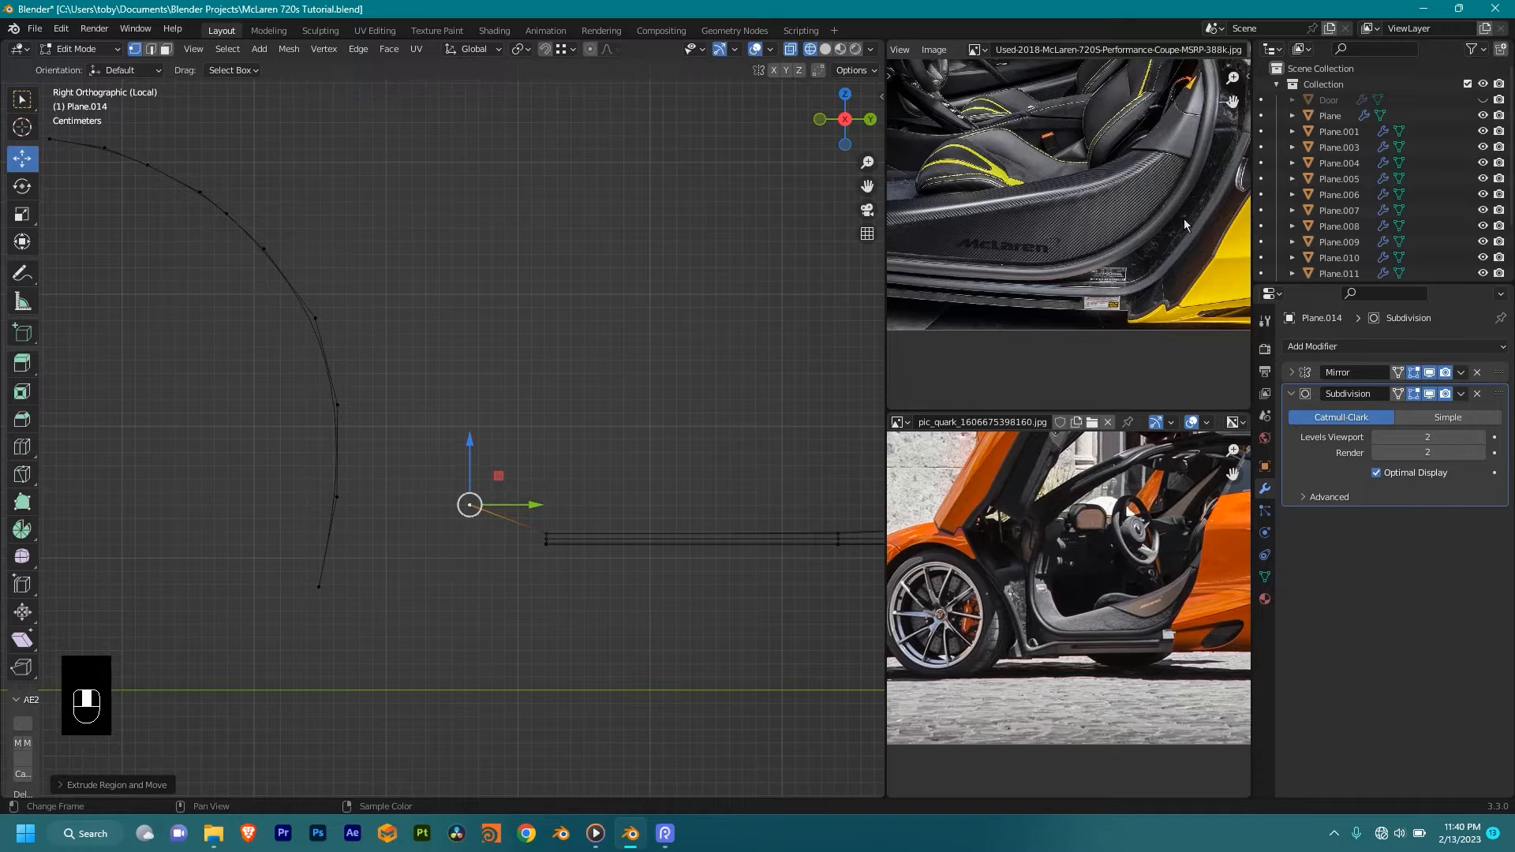
pyautogui.moveTo(1101, 274); pyautogui.dragTo(1179, 296, button='middle')
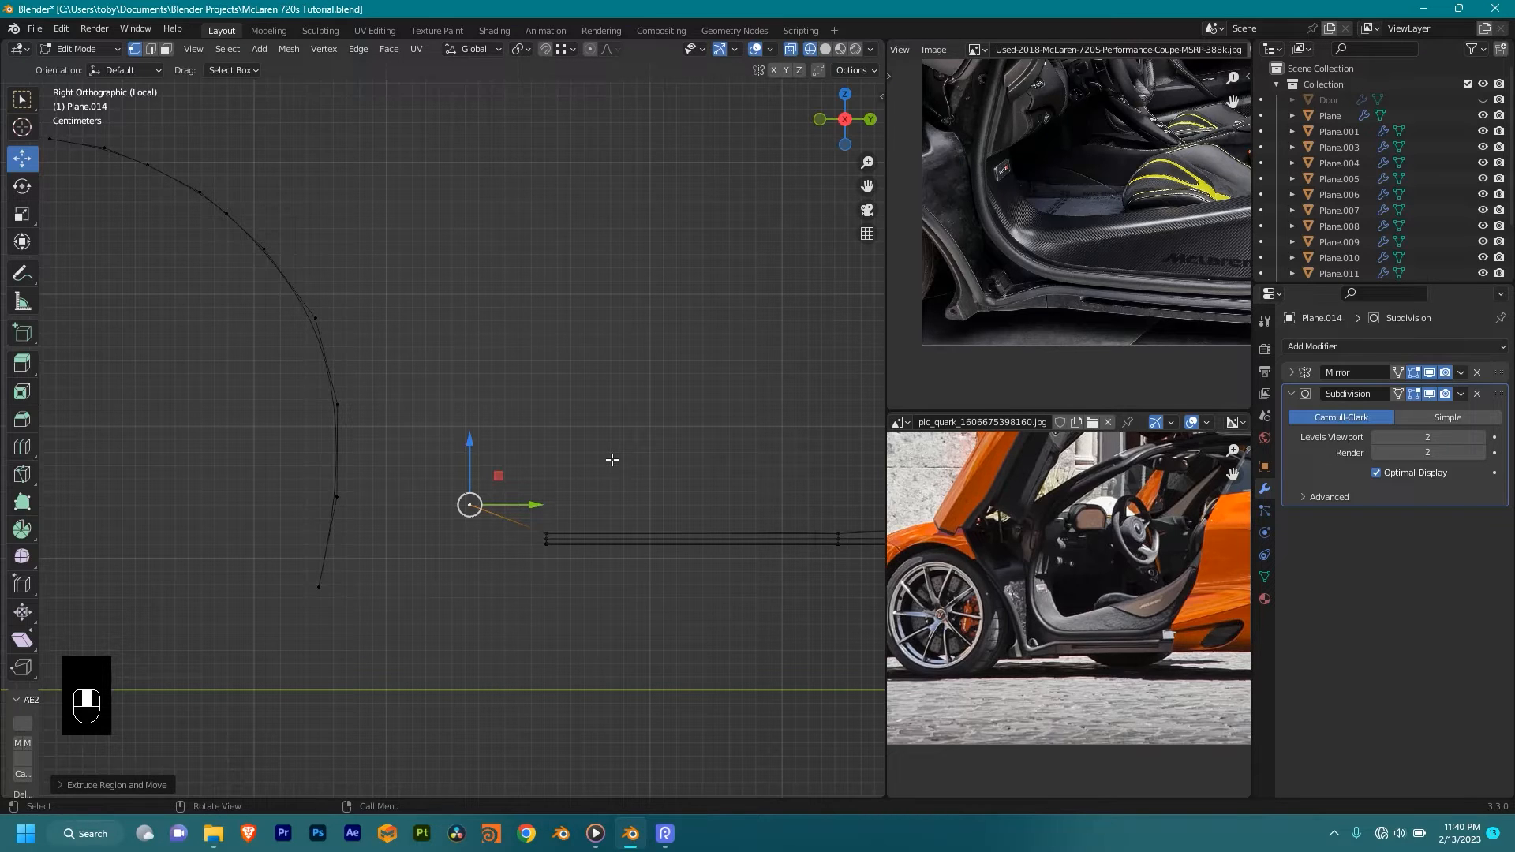
pyautogui.scroll(1, 476, 503)
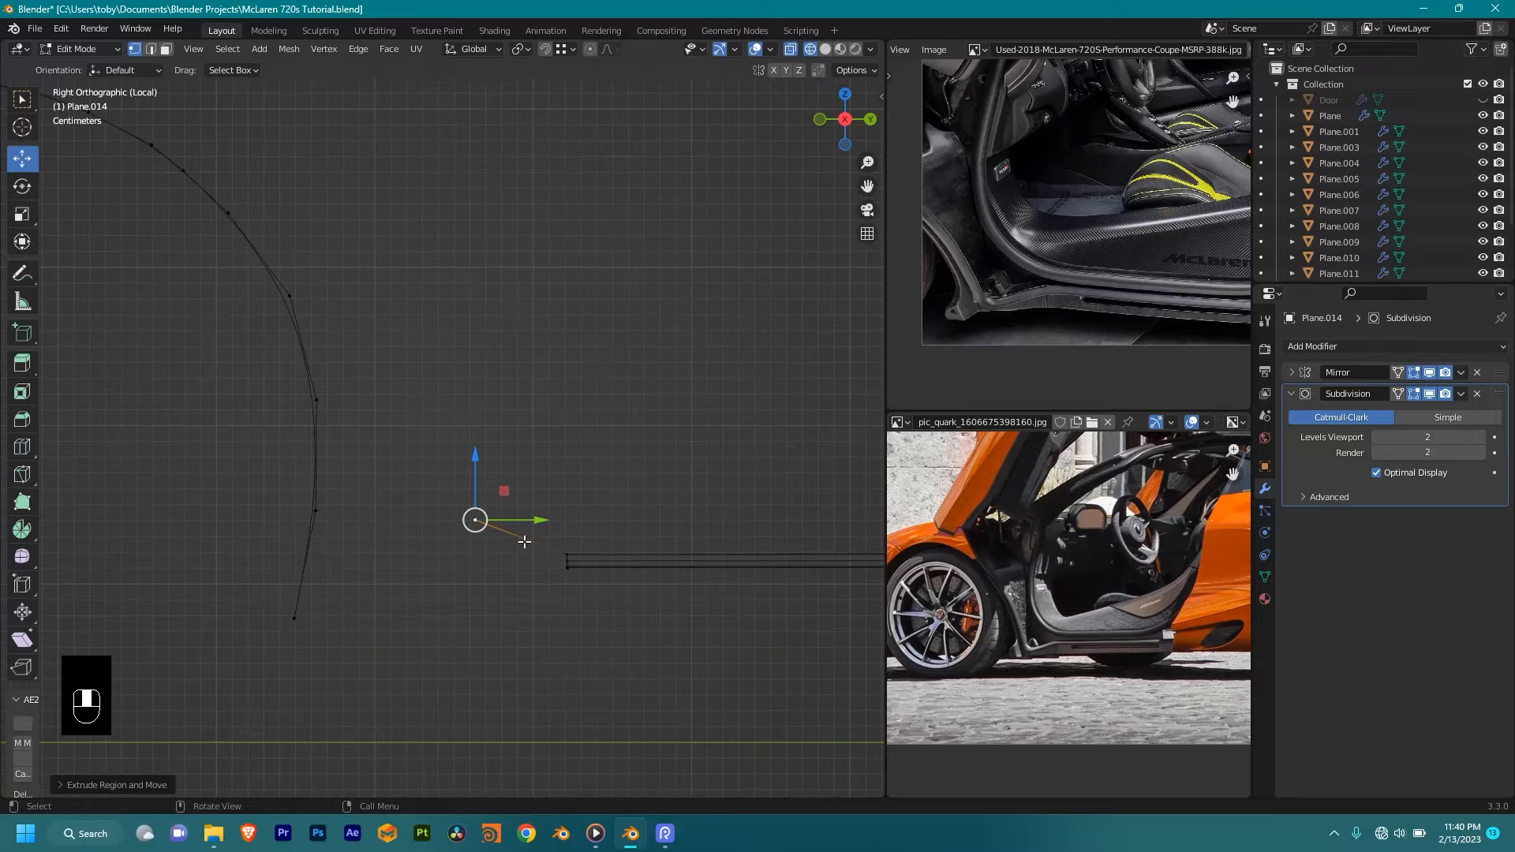
pyautogui.scroll(-1, 541, 553)
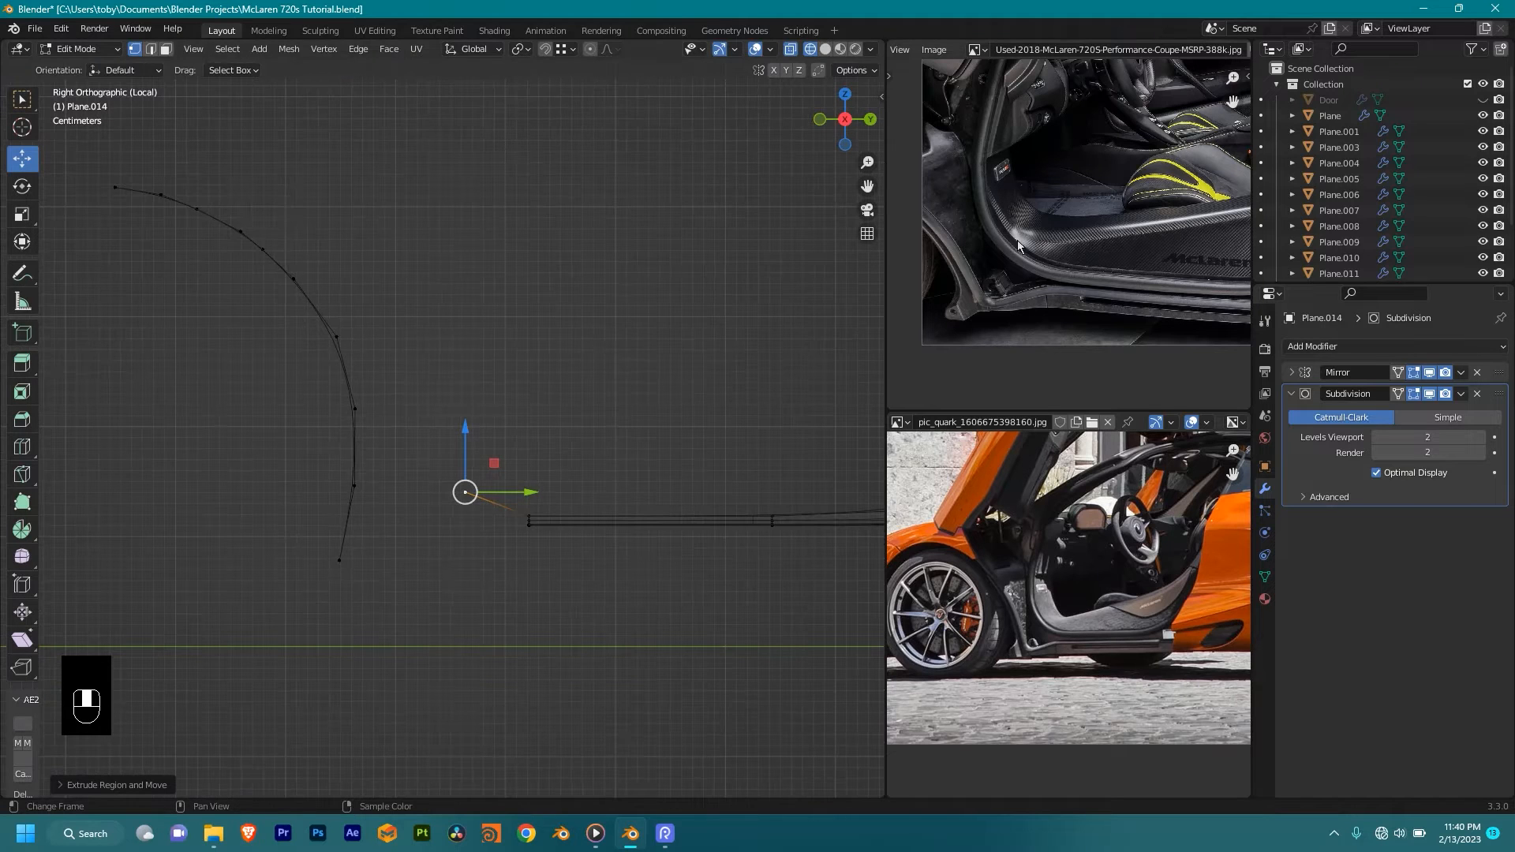
pyautogui.press('e')
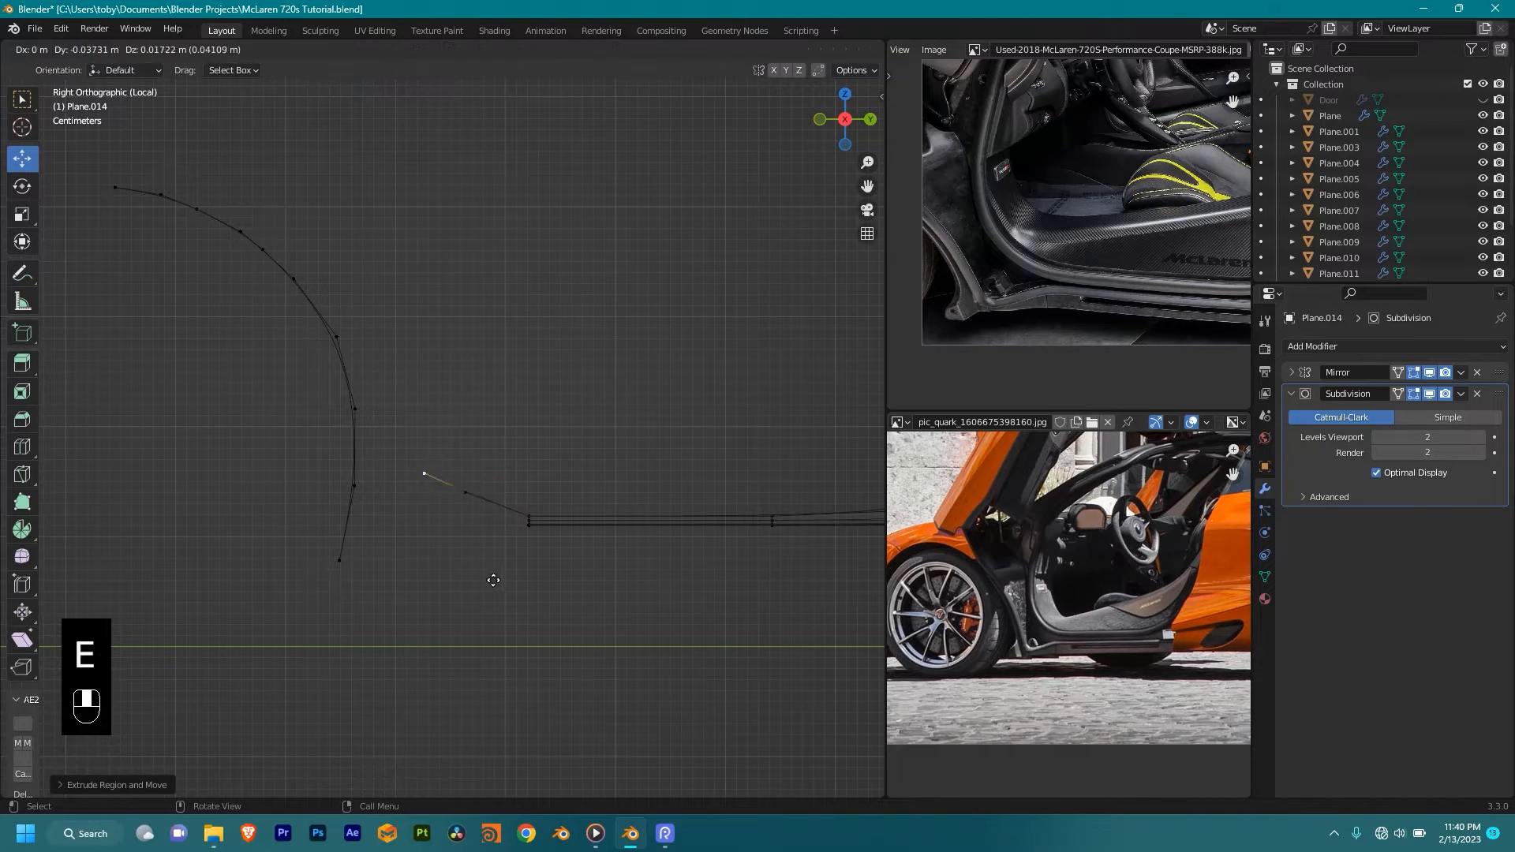
pyautogui.click(419, 475)
pyautogui.click(464, 493)
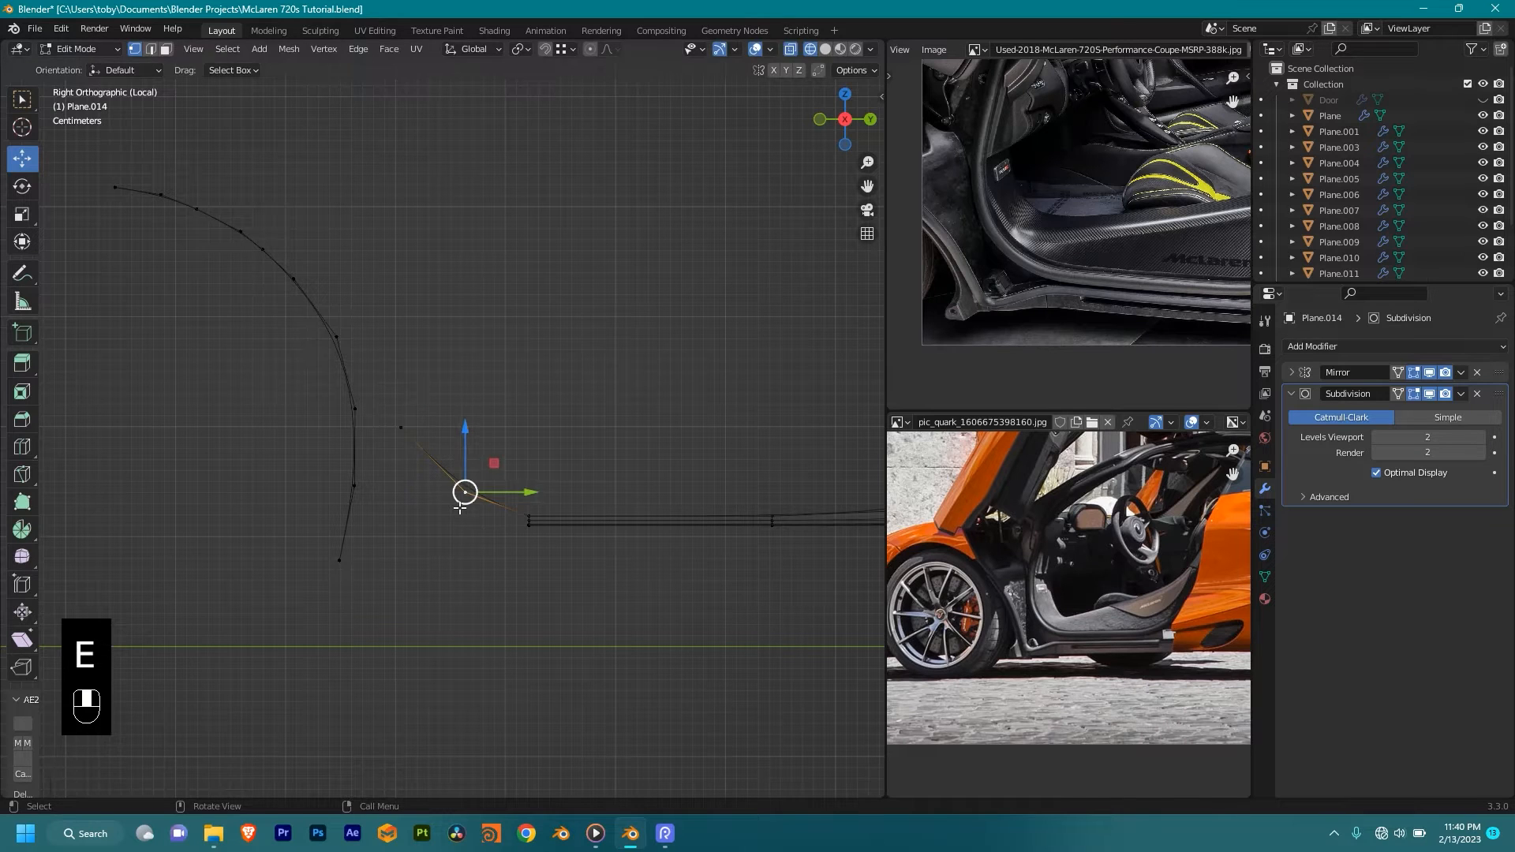
pyautogui.press('g')
pyautogui.click(419, 434)
pyautogui.keyDown('alt'); pyautogui.click(426, 433); pyautogui.keyUp('alt')
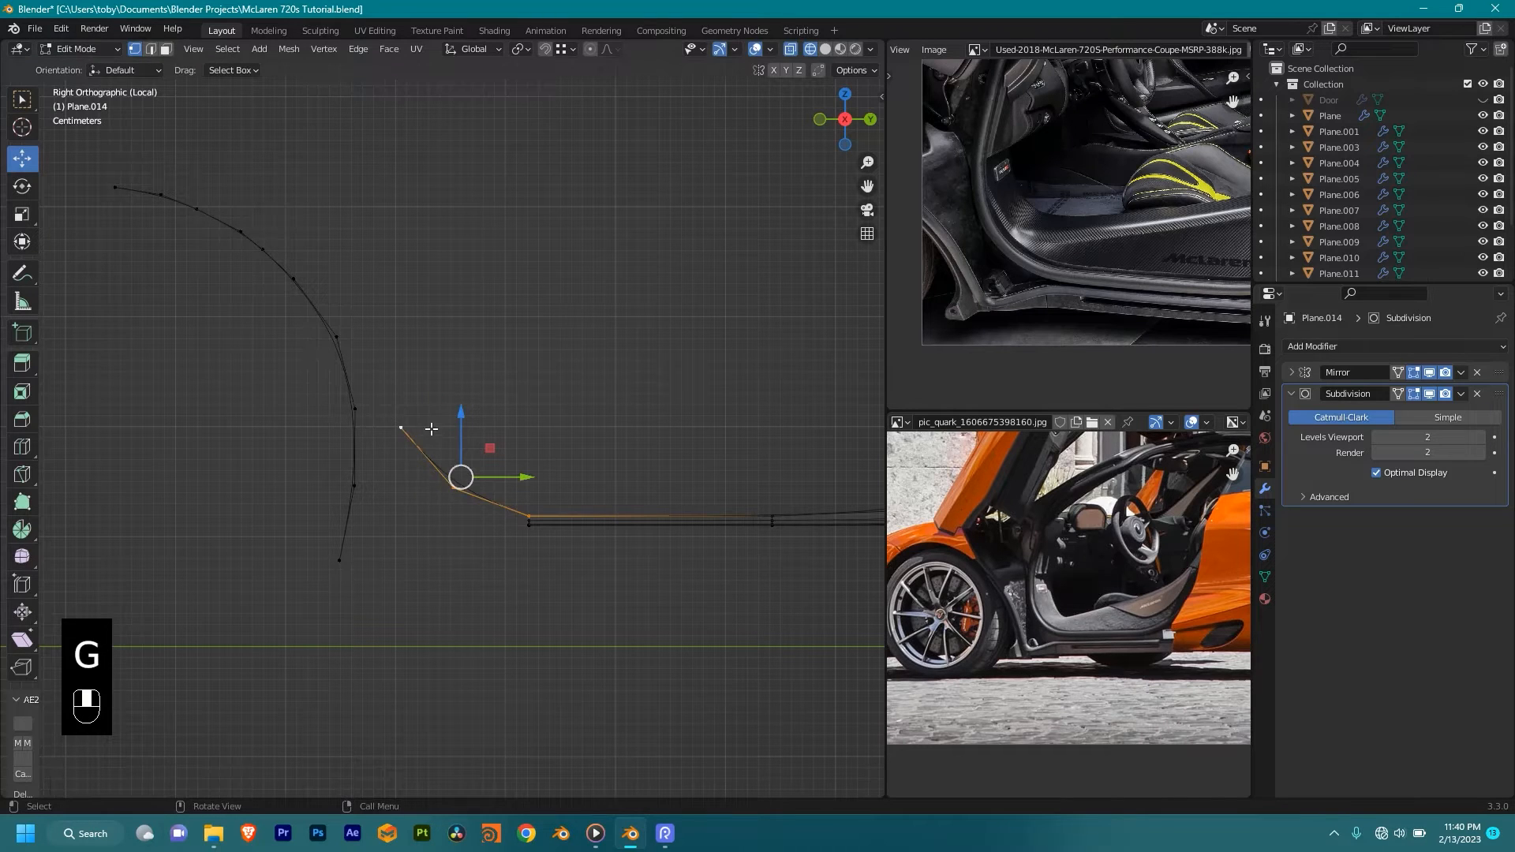
# Step: Extrude the frame curve's end vertex upward behind the wheel arch and nudge the new vertex about 0.009 m rearward
pyautogui.click(441, 440)
pyautogui.press('e')
pyautogui.click(442, 644)
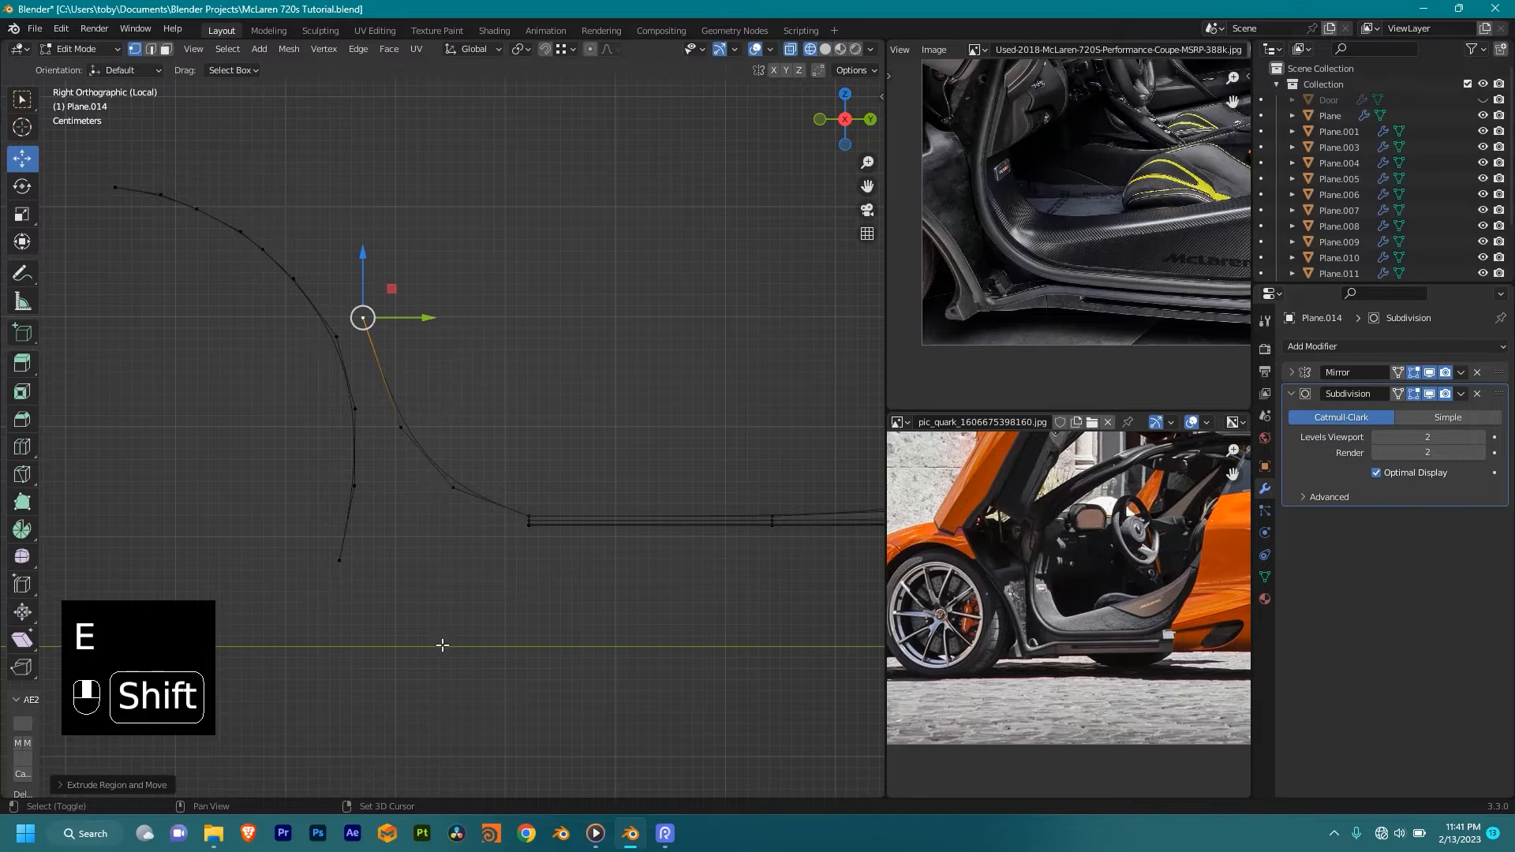
pyautogui.keyDown('shift'); pyautogui.moveTo(460, 335); pyautogui.dragTo(477, 437, button='middle'); pyautogui.keyUp('shift')
pyautogui.press('g')
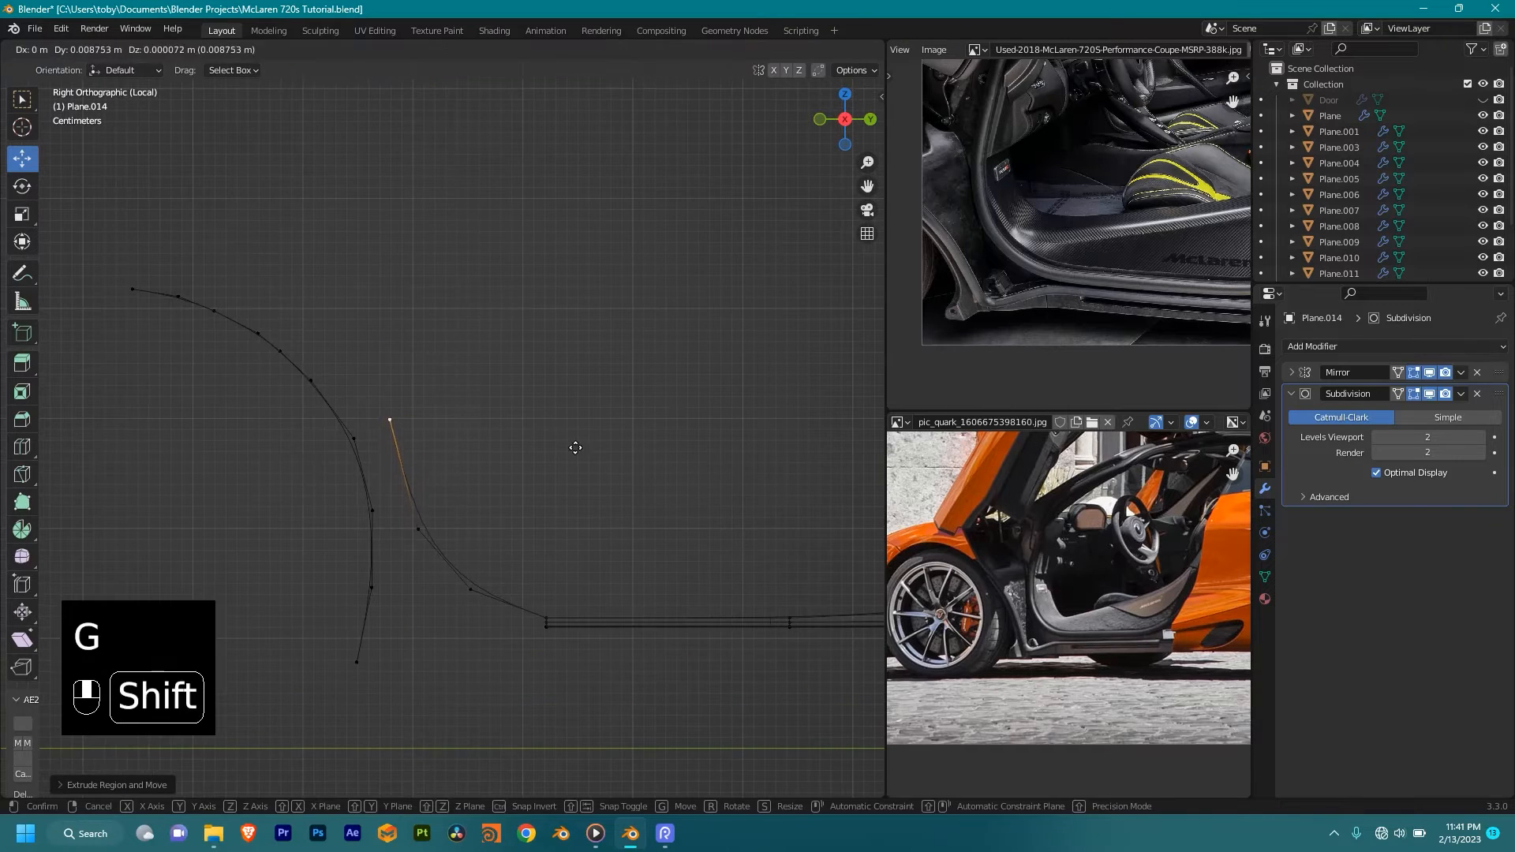
pyautogui.click(575, 447)
# Step: Extrude two more vertices upward and rearward to continue the door frame curve above the wheel arch
pyautogui.press('e')
pyautogui.click(605, 338)
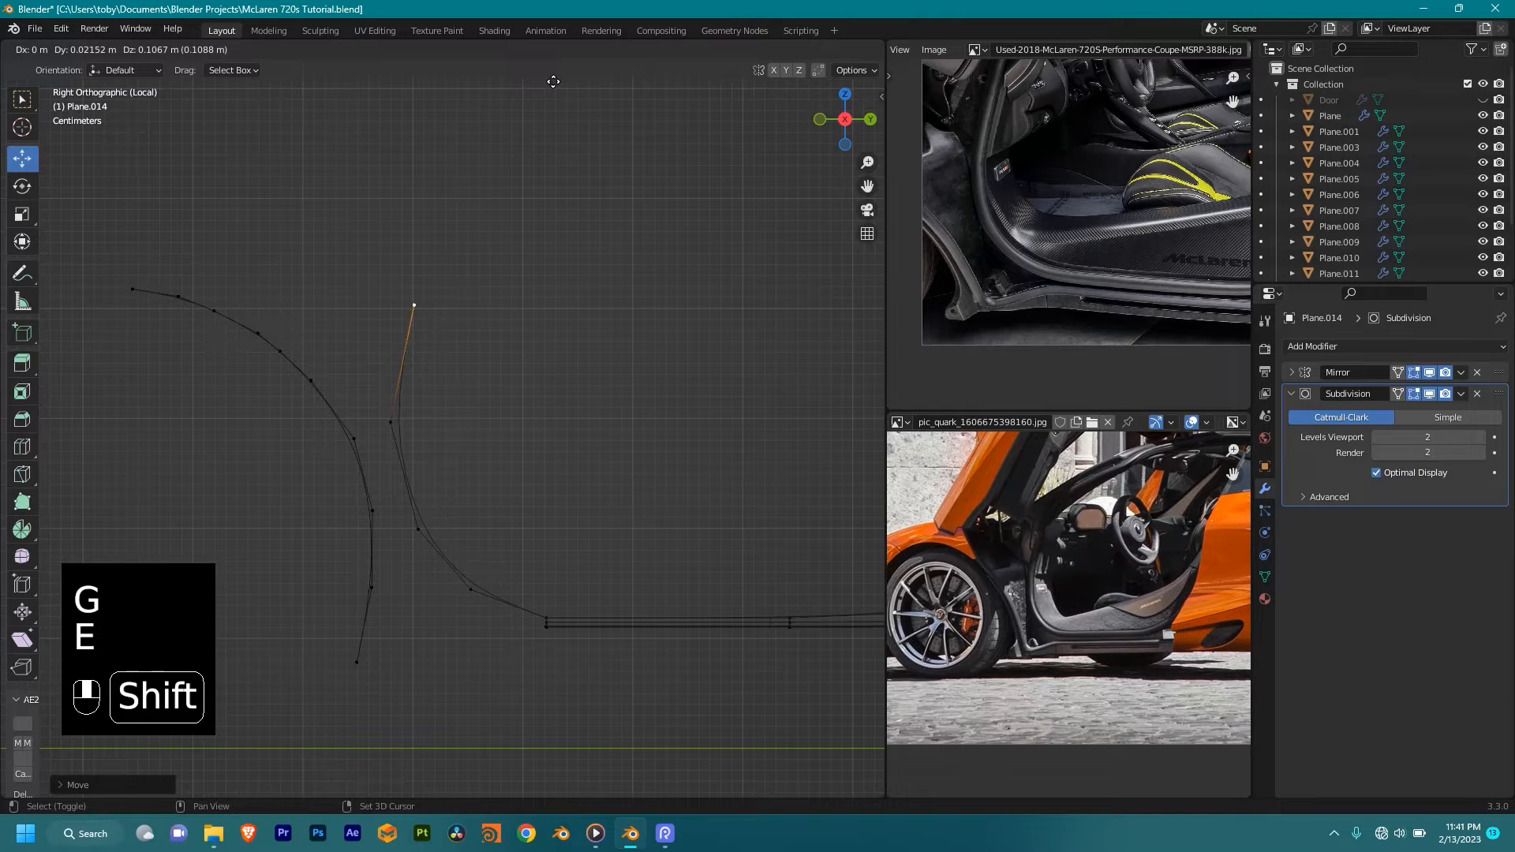
pyautogui.click(481, 292)
pyautogui.keyDown('shift'); pyautogui.moveTo(508, 338); pyautogui.dragTo(490, 482, button='middle'); pyautogui.keyUp('shift')
pyautogui.press('e')
pyautogui.click(569, 375)
# Step: Move the vertex just below the top end of the door frame curve forward and down about 0.018 m in side view
pyautogui.moveTo(565, 422); pyautogui.dragTo(558, 544, button='middle')
pyautogui.press('KP_3')
pyautogui.scroll(3, 494, 514)
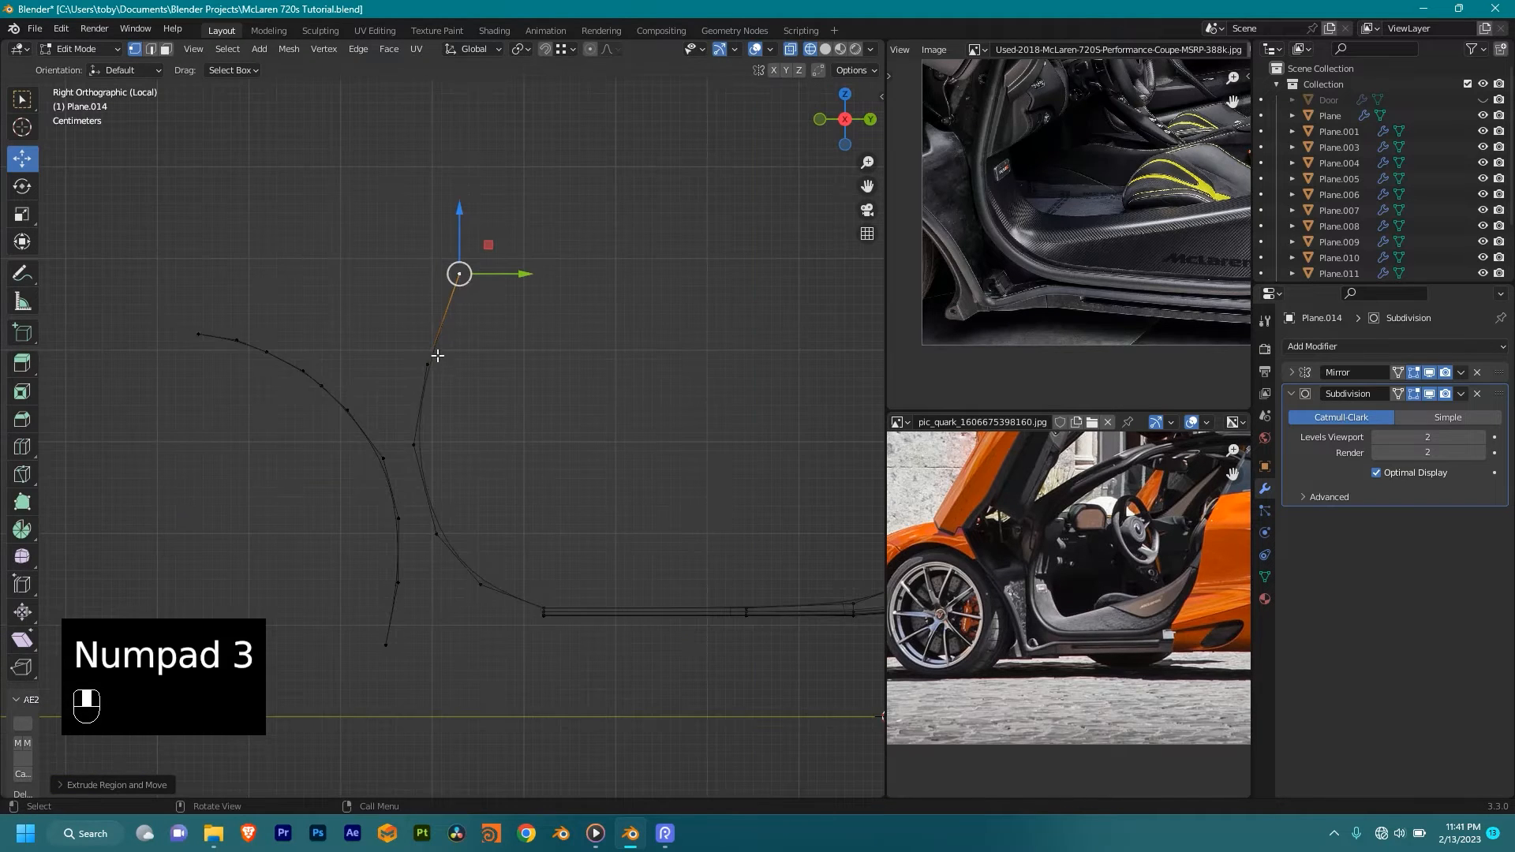
pyautogui.scroll(1, 449, 433)
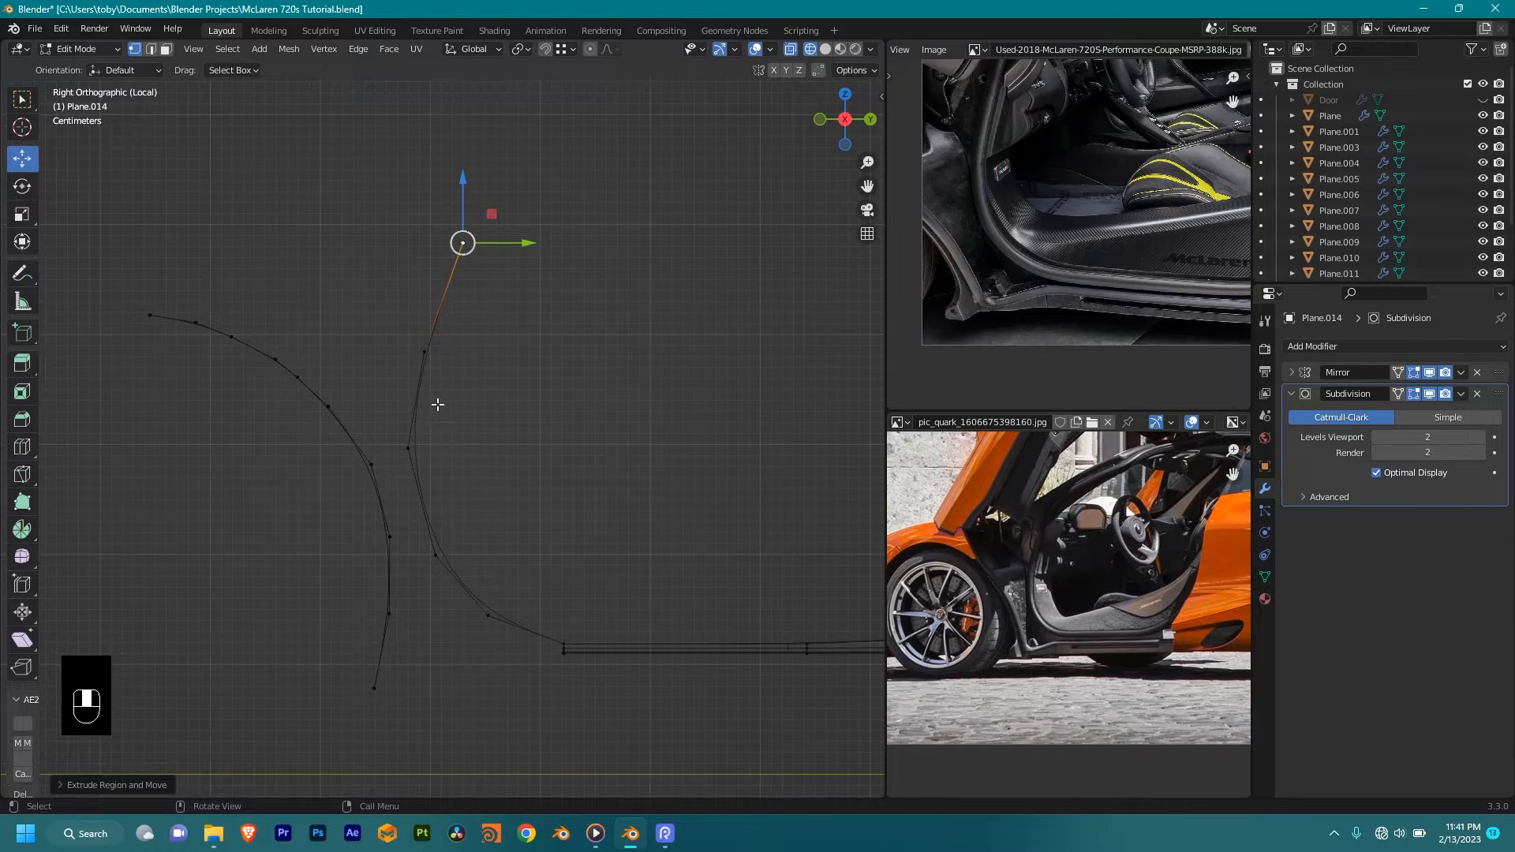
pyautogui.click(426, 352)
pyautogui.press('g')
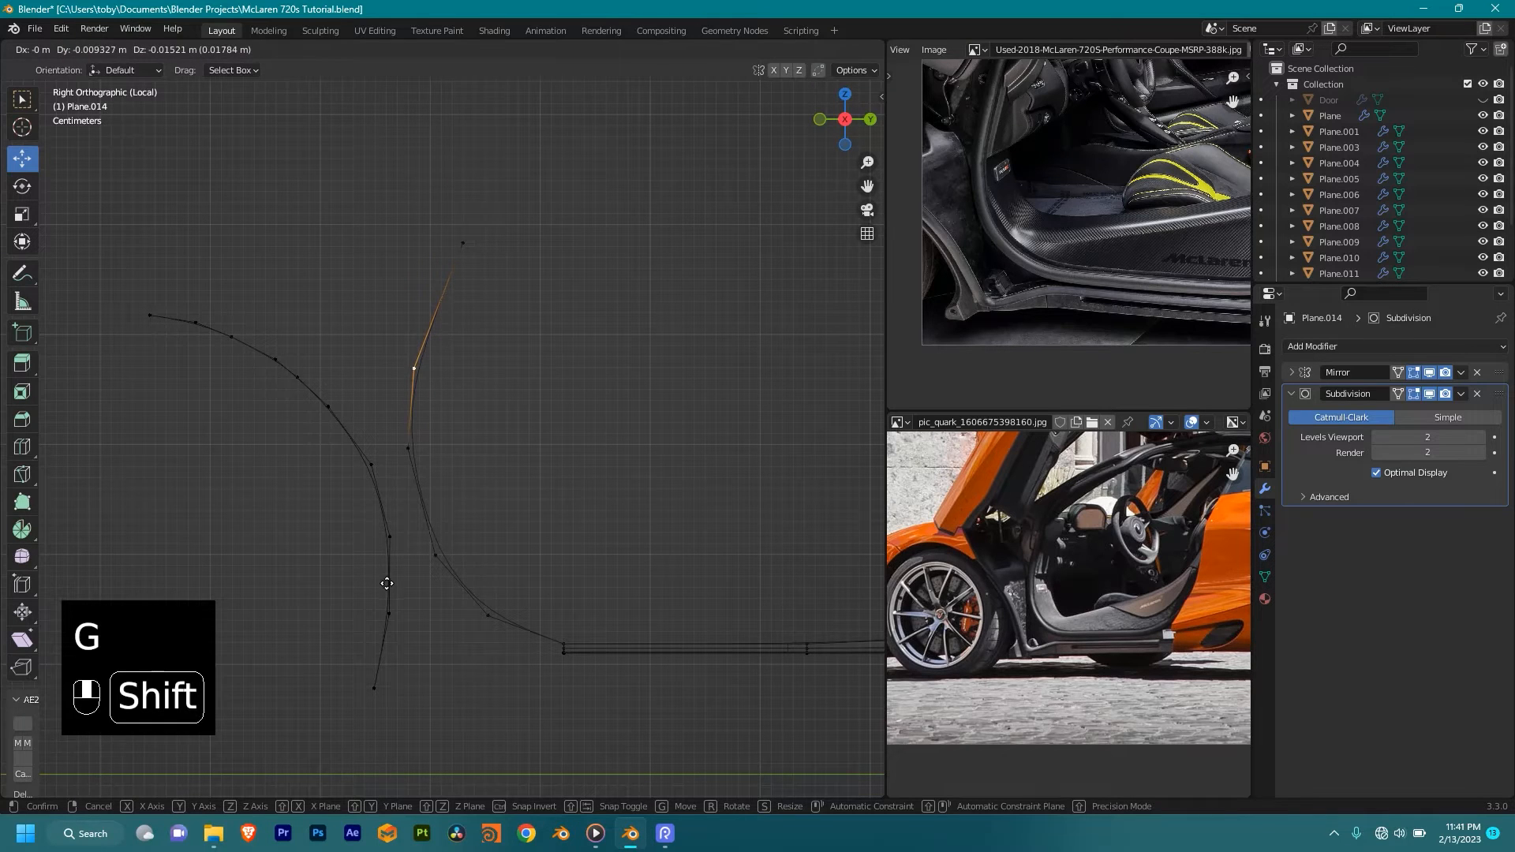
pyautogui.click(393, 609)
pyautogui.click(463, 243)
pyautogui.press('g')
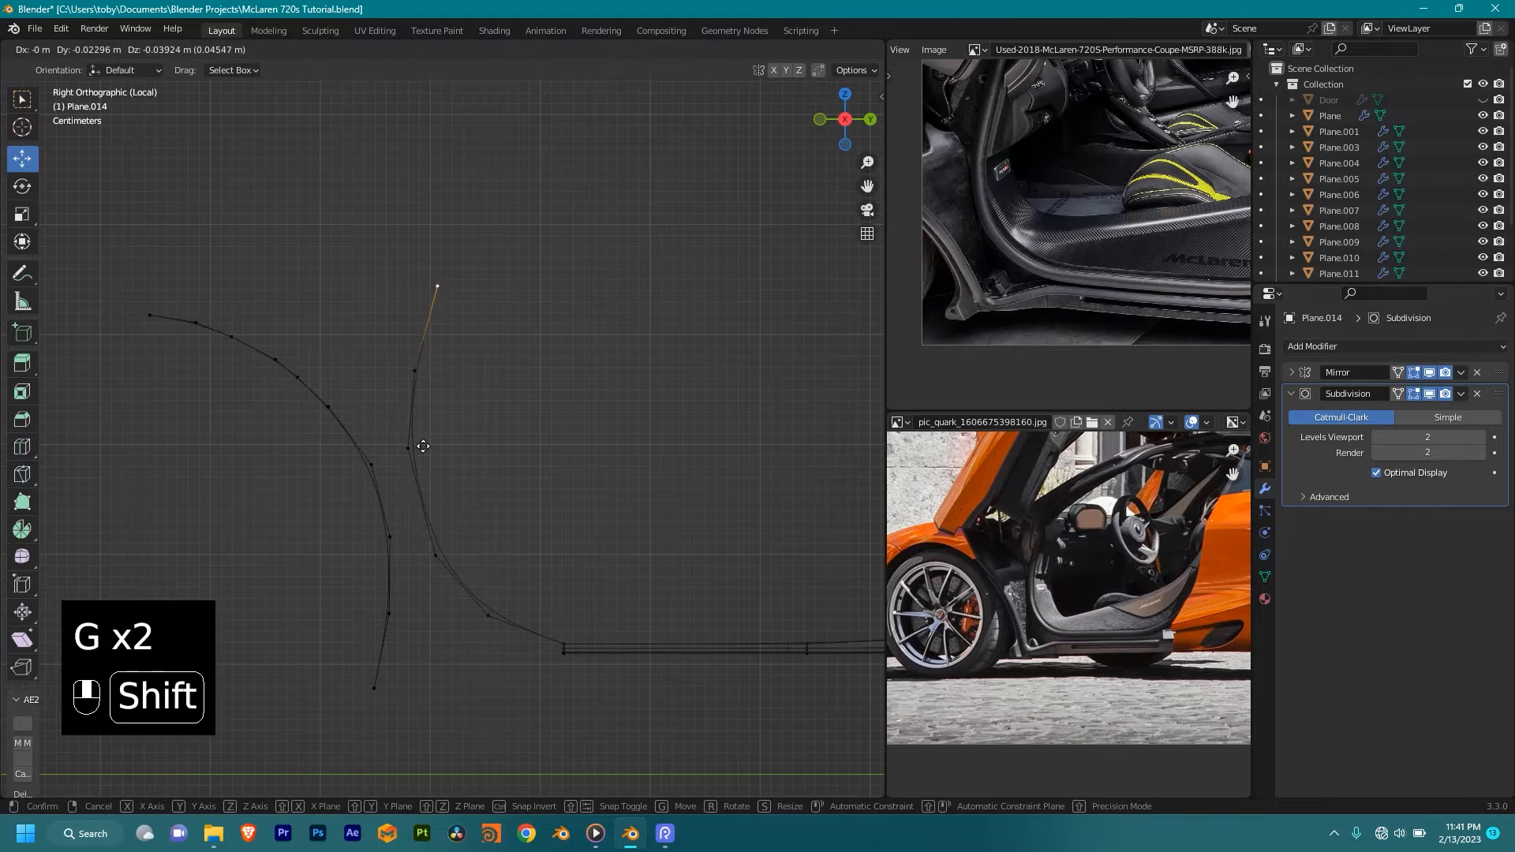
pyautogui.rightClick(440, 479)
# Step: Insert a vertex midway along the frame curve's top segment, and nudge it and the top end vertex slightly forward
pyautogui.hotkey('ctrl', 'r')
pyautogui.click(451, 351)
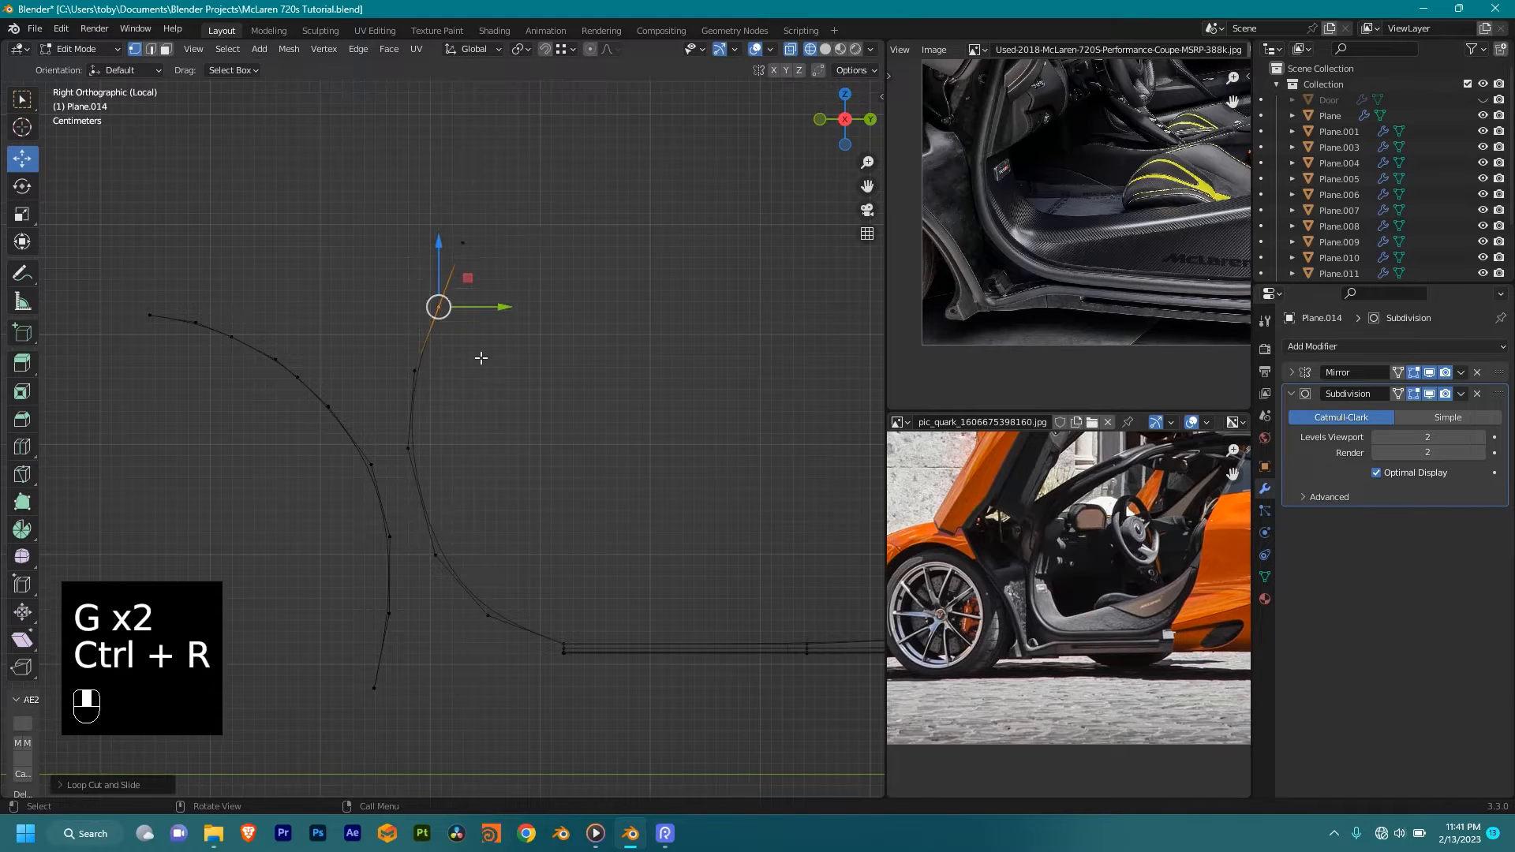
pyautogui.press('g')
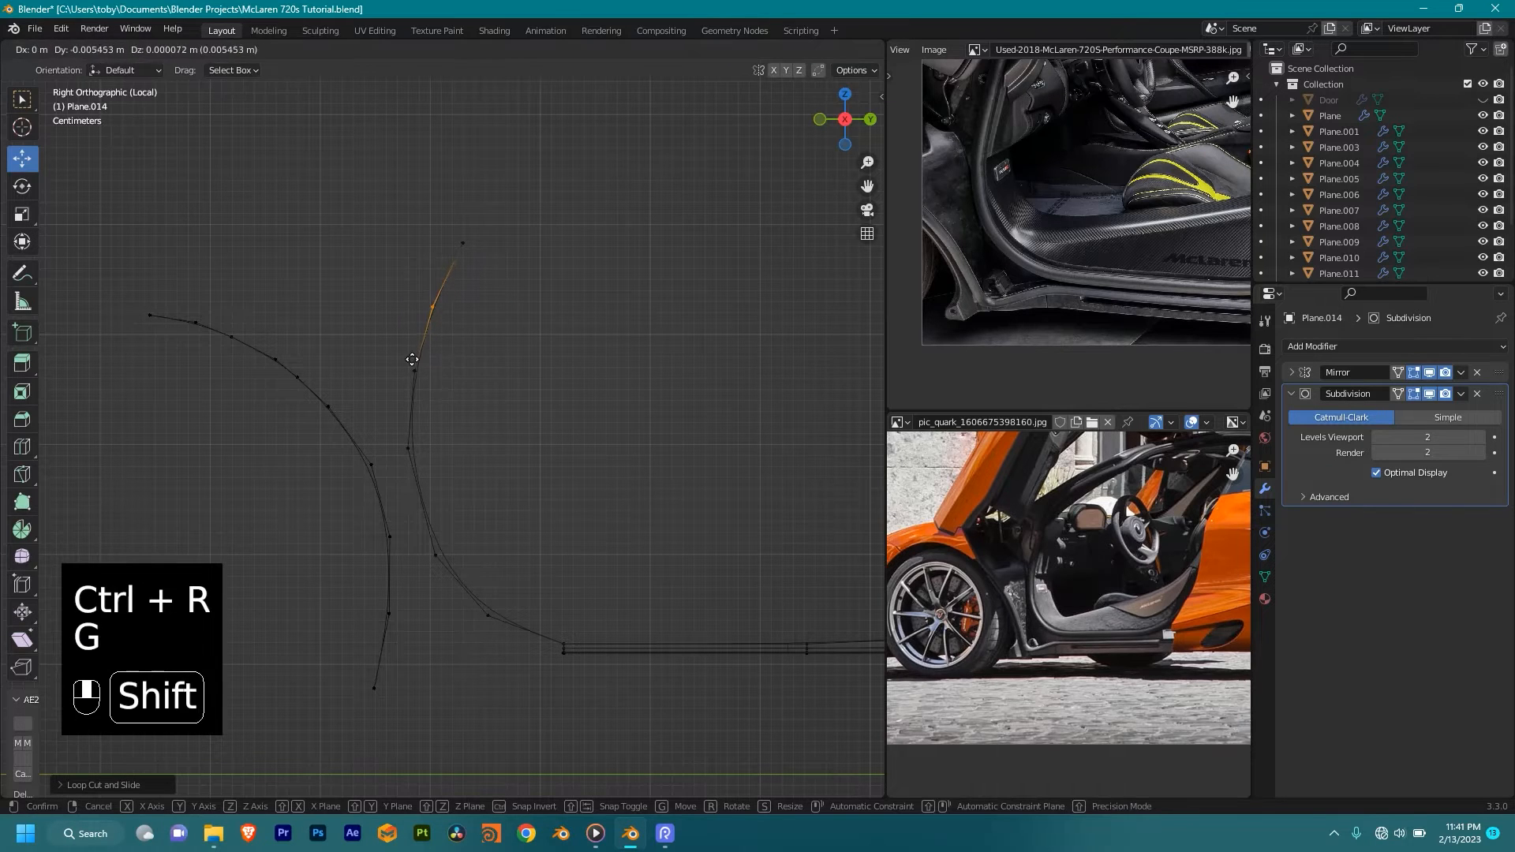
pyautogui.keyDown('shift'); pyautogui.click(397, 359); pyautogui.keyUp('shift')
pyautogui.click(462, 243)
pyautogui.press('g')
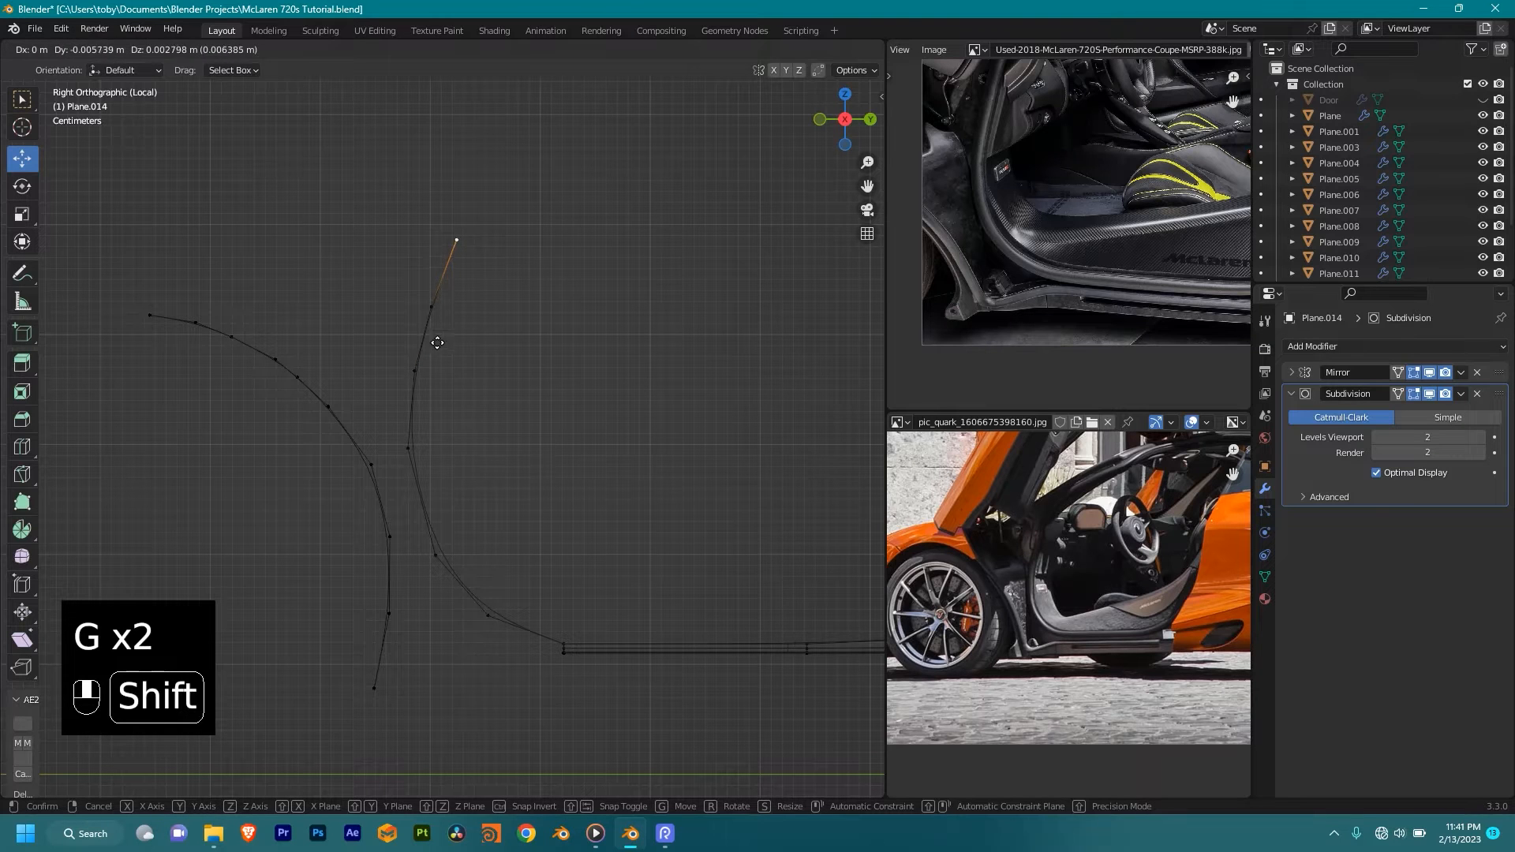
pyautogui.keyDown('shift'); pyautogui.click(419, 335); pyautogui.keyUp('shift')
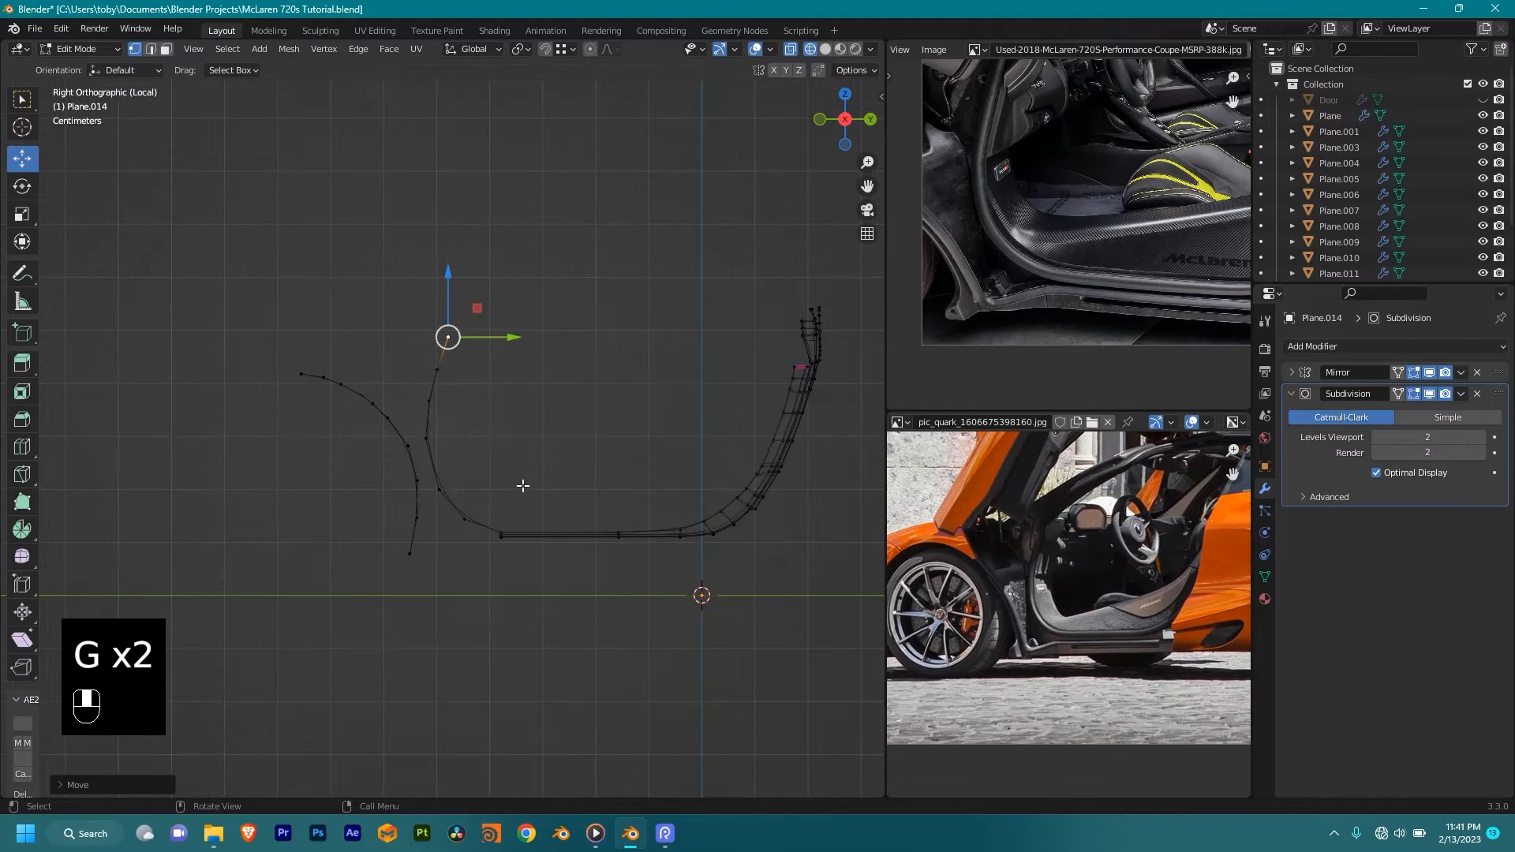
# Step: Shift the five upper vertices of the frame curve slightly forward together
pyautogui.scroll(2, 470, 362)
pyautogui.scroll(-4, 524, 244)
pyautogui.moveTo(490, 293); pyautogui.dragTo(410, 531)
pyautogui.scroll(1, 595, 403)
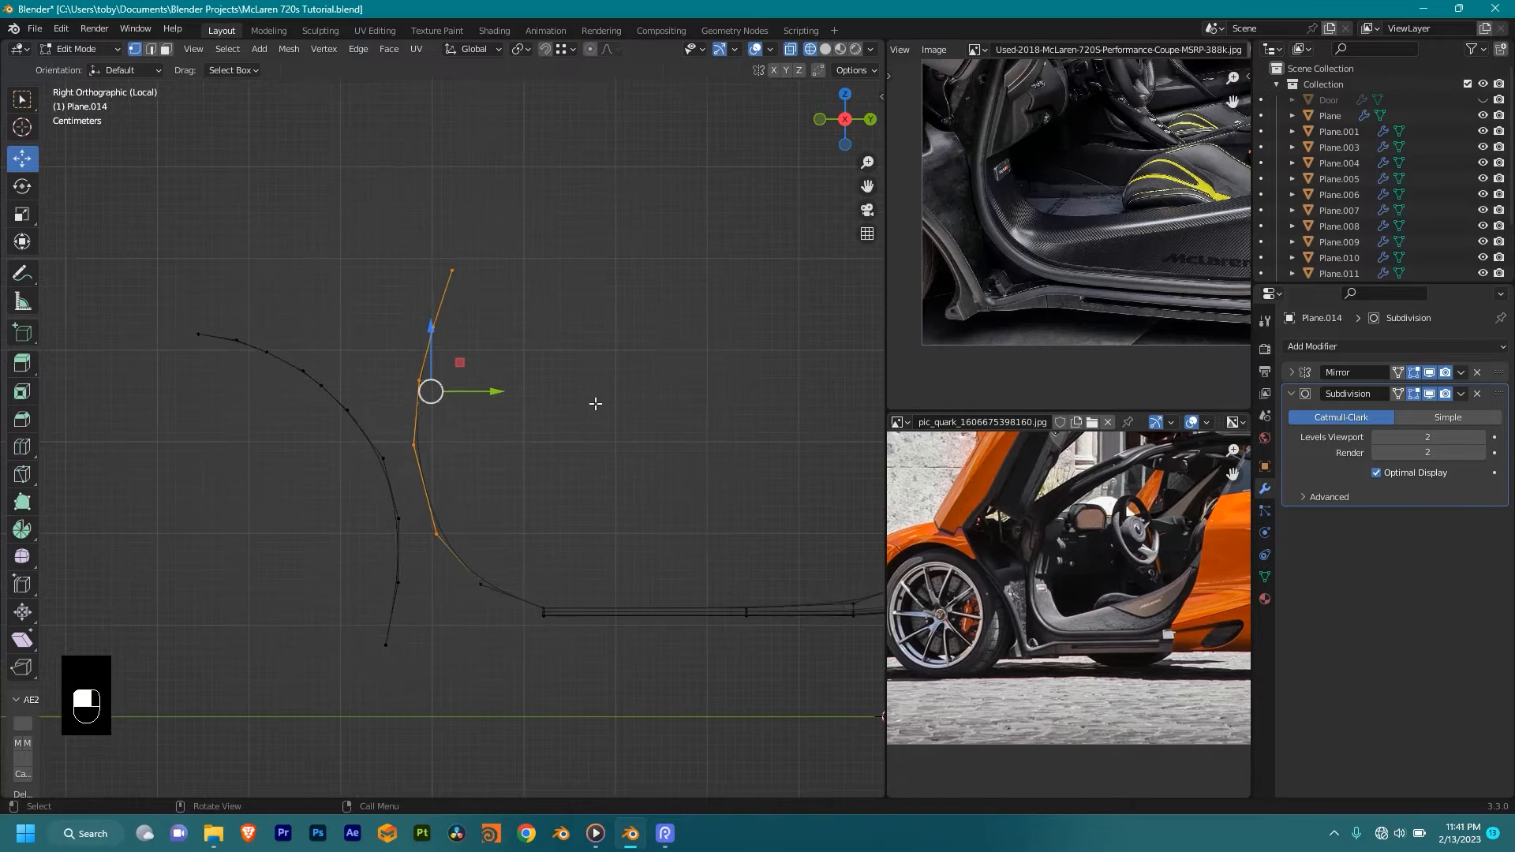
pyautogui.keyDown('shift'); pyautogui.moveTo(479, 384); pyautogui.dragTo(490, 501); pyautogui.keyUp('shift')
# Step: Nudge the frame curve's lower bend vertex forward and the foremost vertex above it slightly down to smooth the curve
pyautogui.click(434, 534)
pyautogui.press('g')
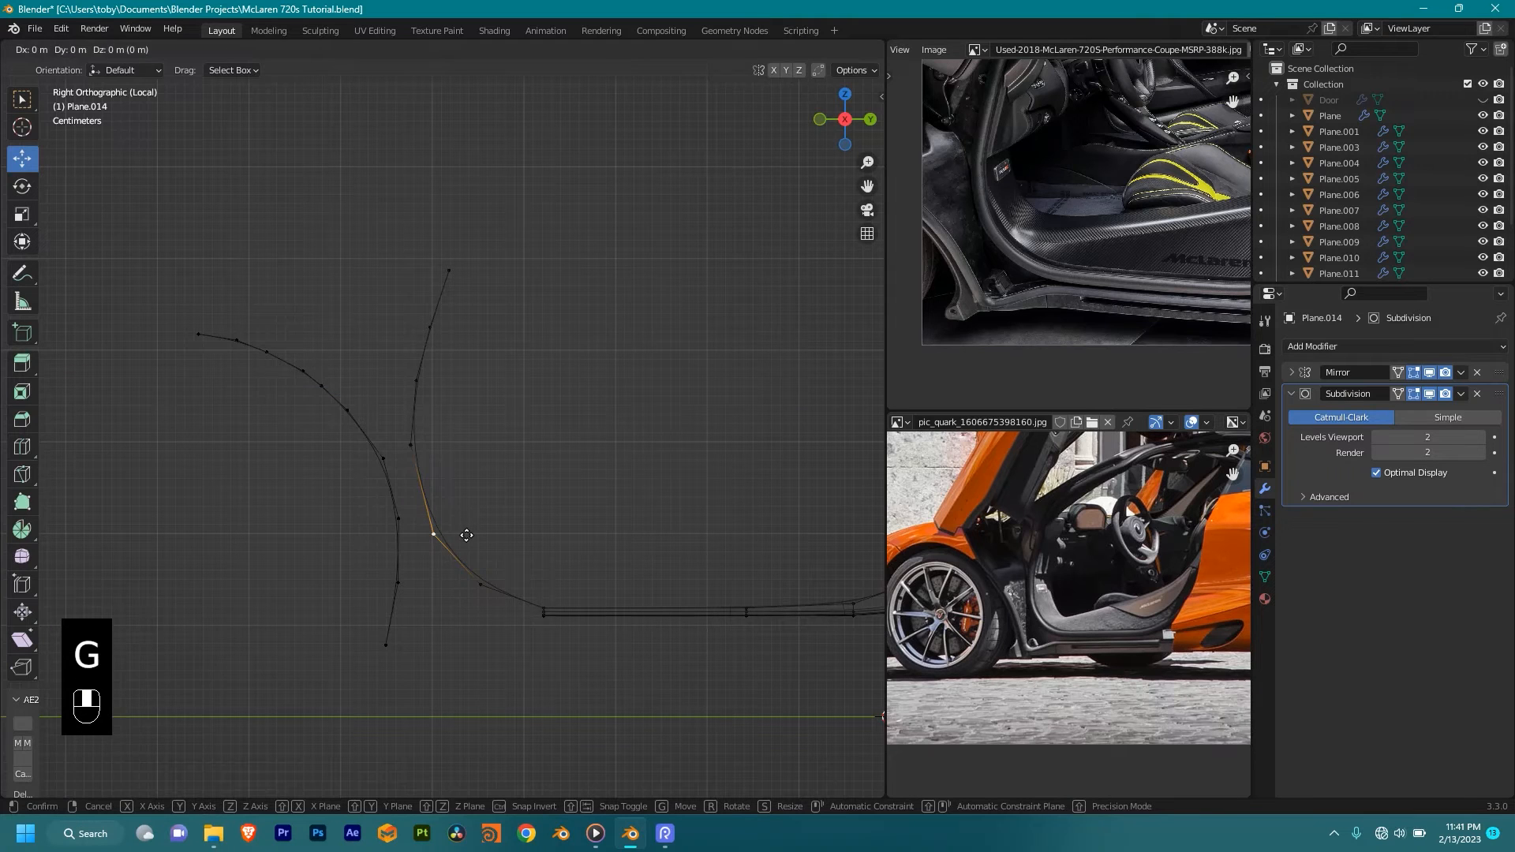
pyautogui.click(411, 461)
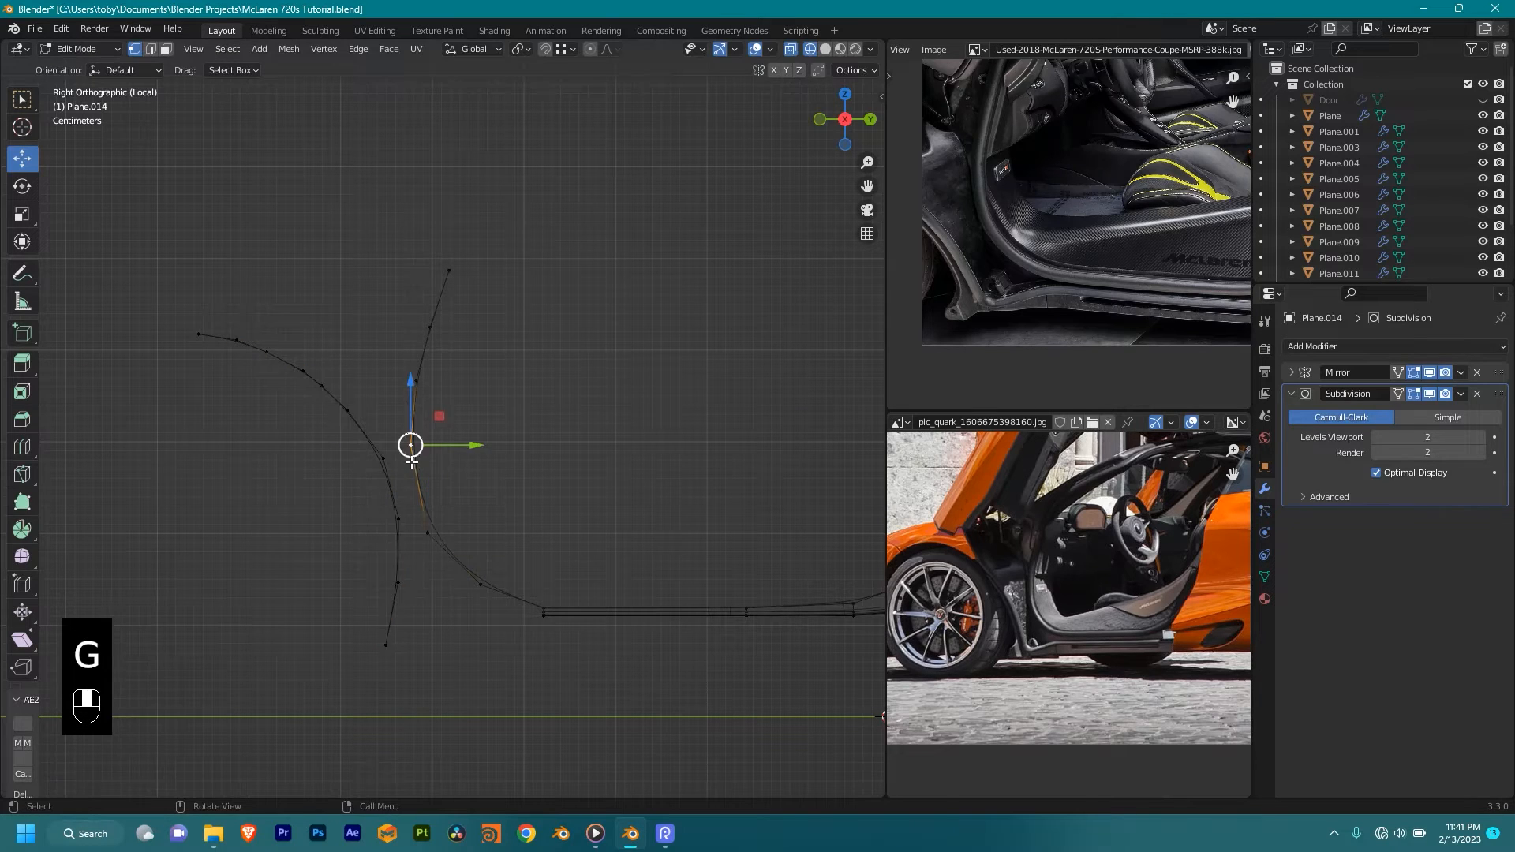
pyautogui.press('g')
pyautogui.click(448, 602)
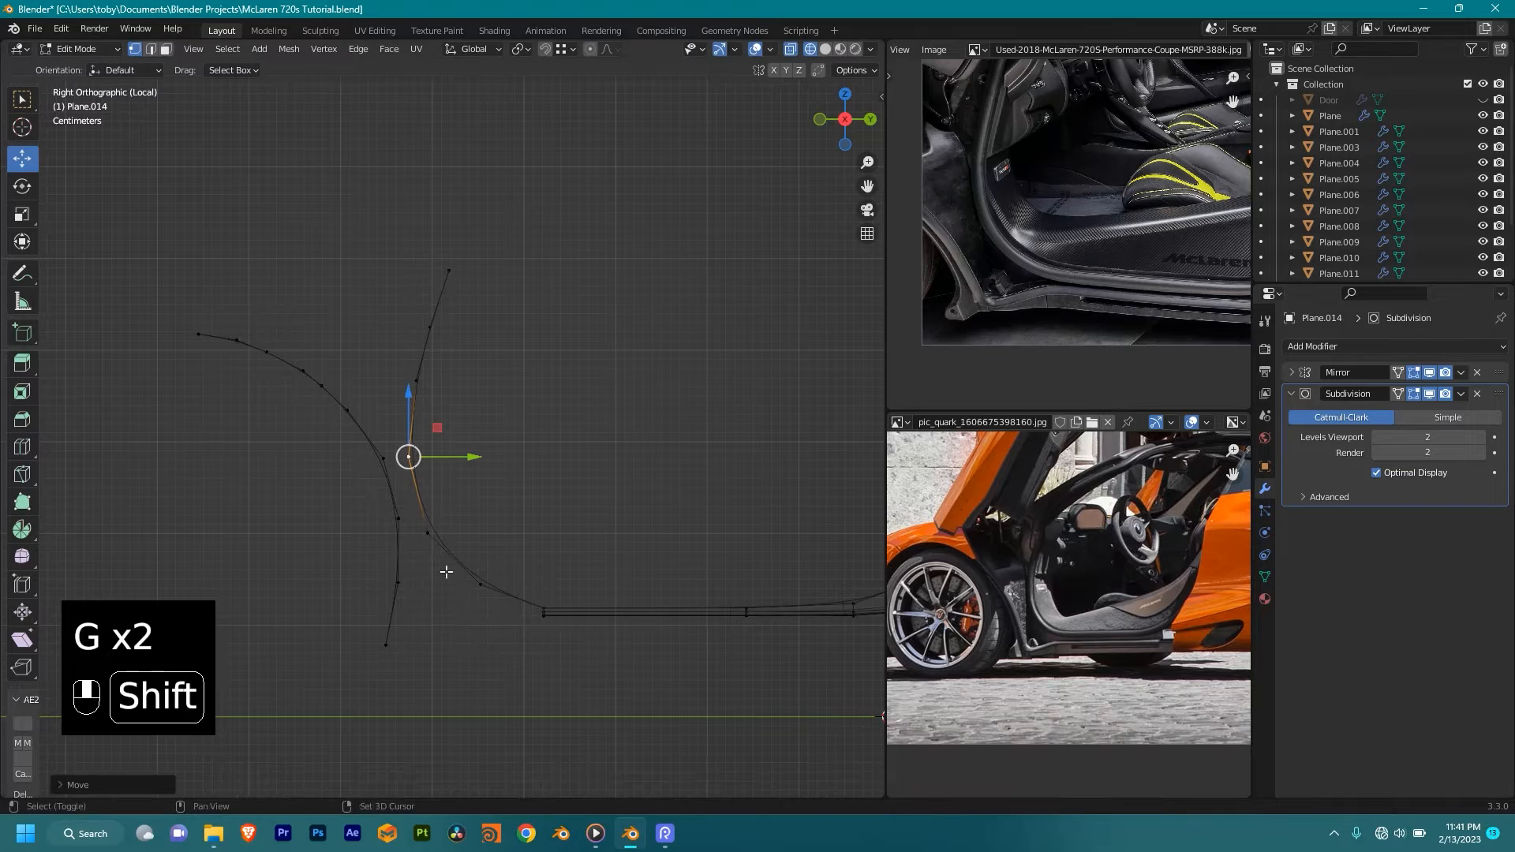
pyautogui.click(428, 383)
pyautogui.keyDown('alt'); pyautogui.click(427, 383); pyautogui.keyUp('alt')
pyautogui.press('g')
pyautogui.rightClick(488, 464)
pyautogui.rightClick(488, 464)
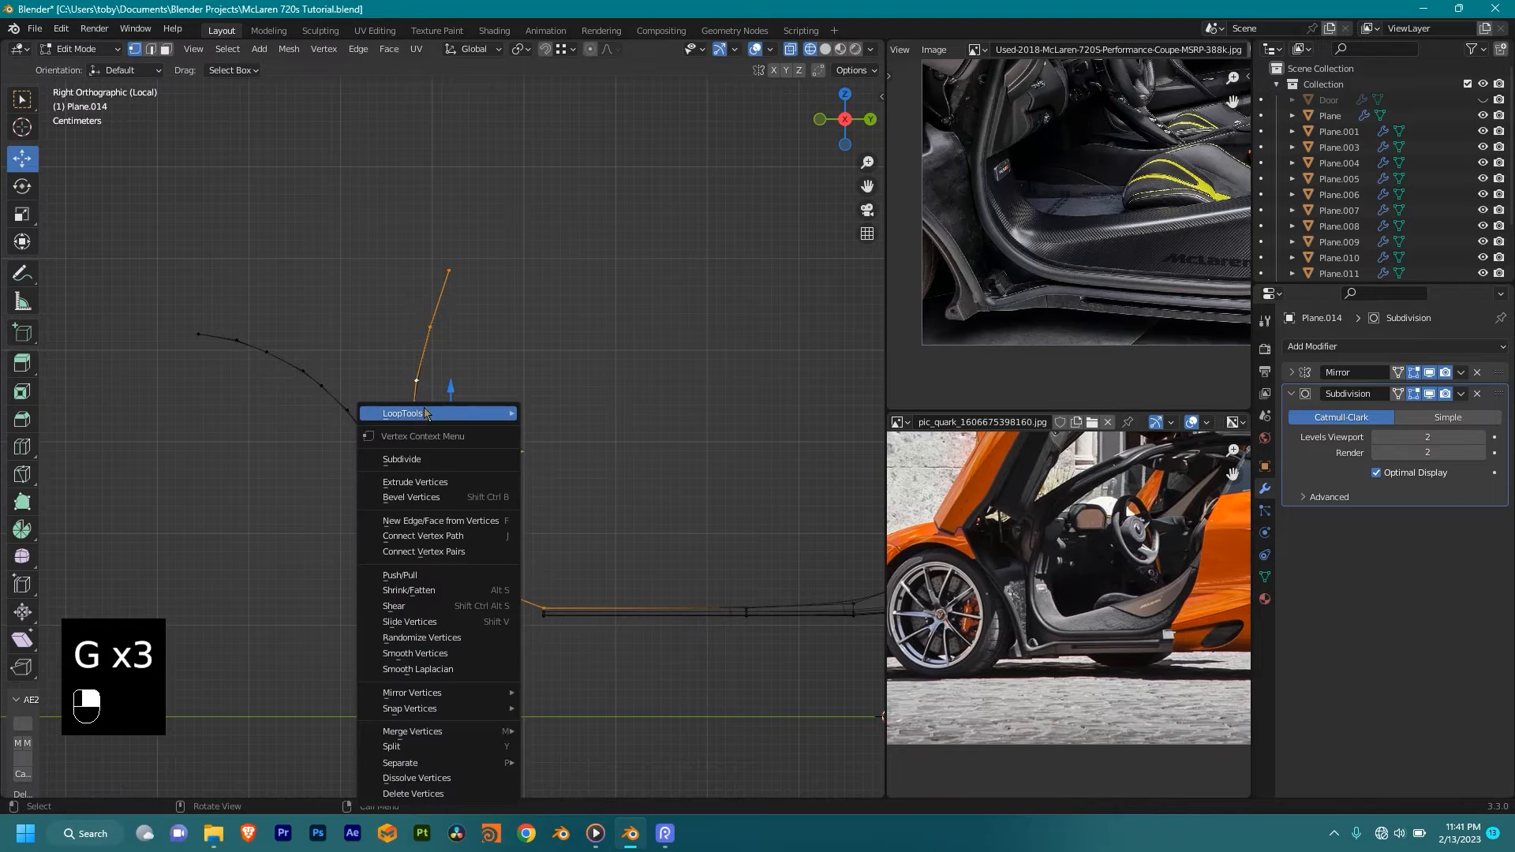
# Step: Nudge the third vertex from the top forward and down, and shift the top two vertices about 0.006 m forward
pyautogui.click(416, 380)
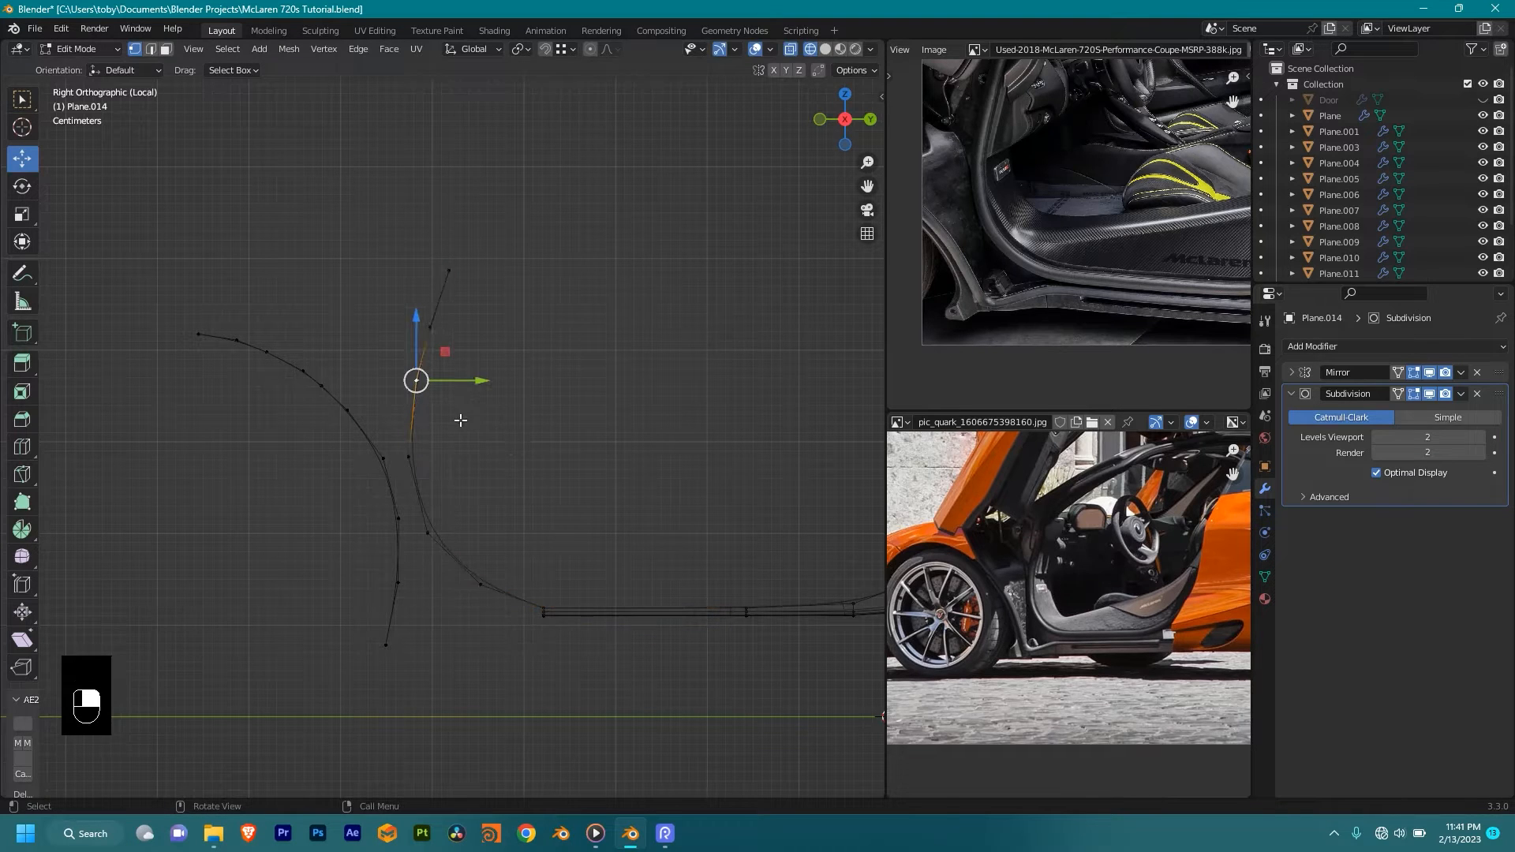
pyautogui.press('g')
pyautogui.click(409, 481)
pyautogui.click(430, 326)
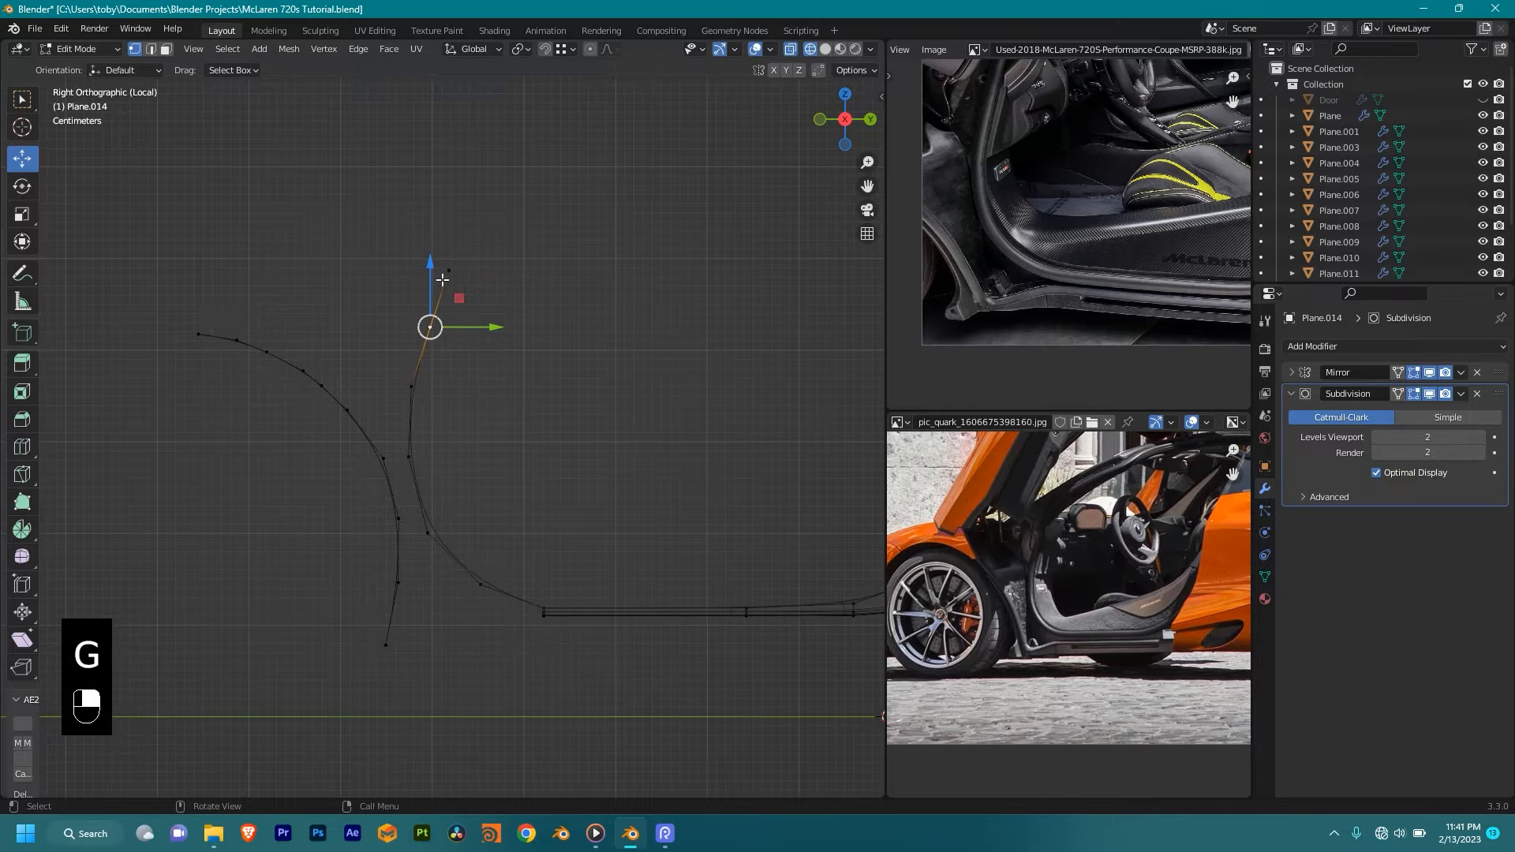
pyautogui.keyDown('ctrl'); pyautogui.click(449, 271); pyautogui.keyUp('ctrl')
pyautogui.press('g')
pyautogui.press('shift')
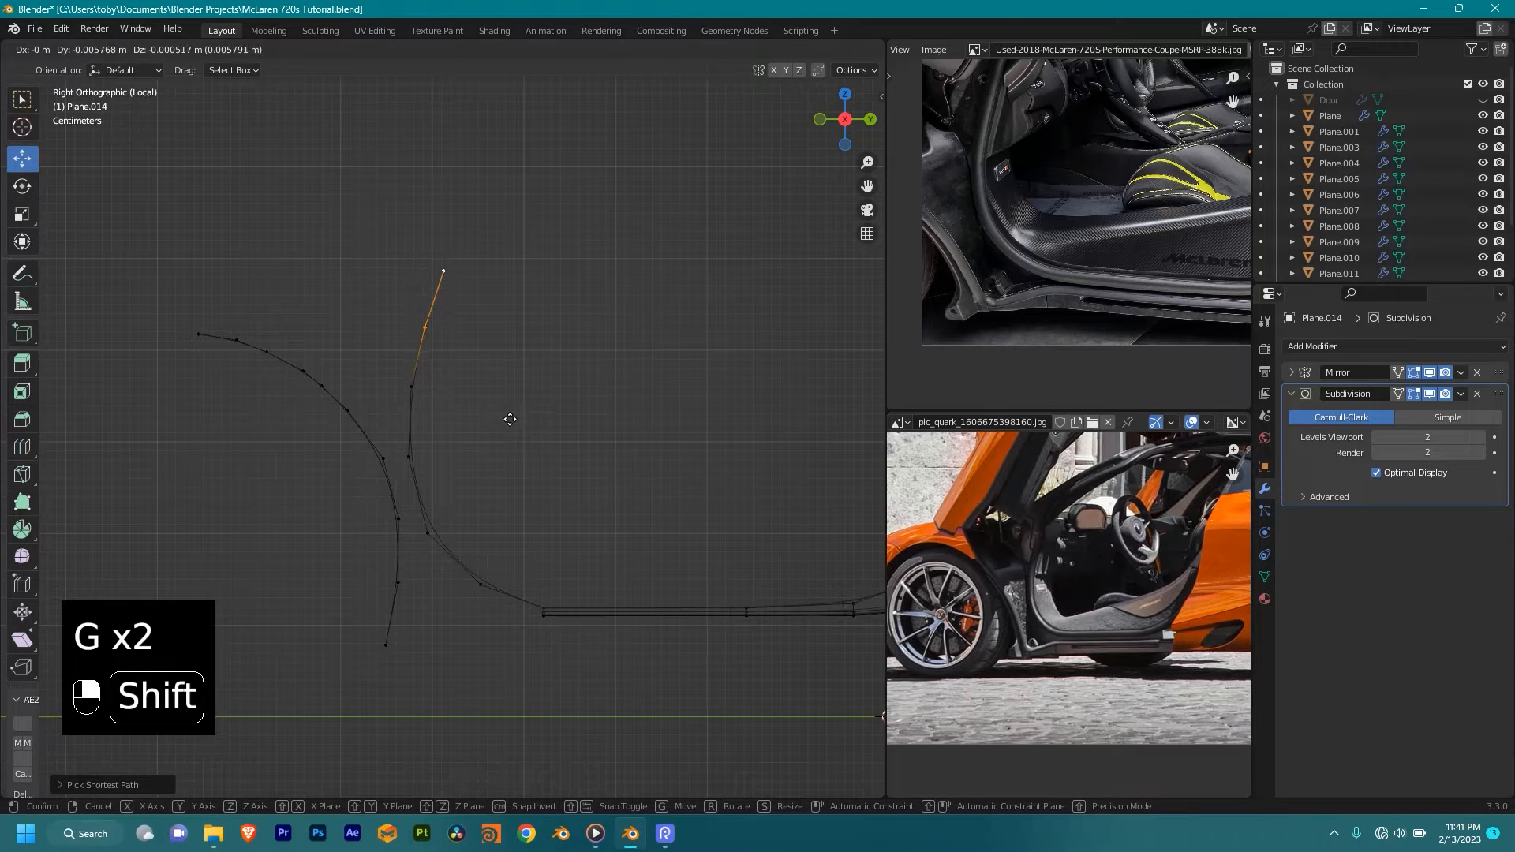
pyautogui.click(492, 411)
# Step: Move only the frame curve's top vertex forward and up by about 0.011 m
pyautogui.keyDown('shift'); pyautogui.click(439, 330); pyautogui.keyUp('shift')
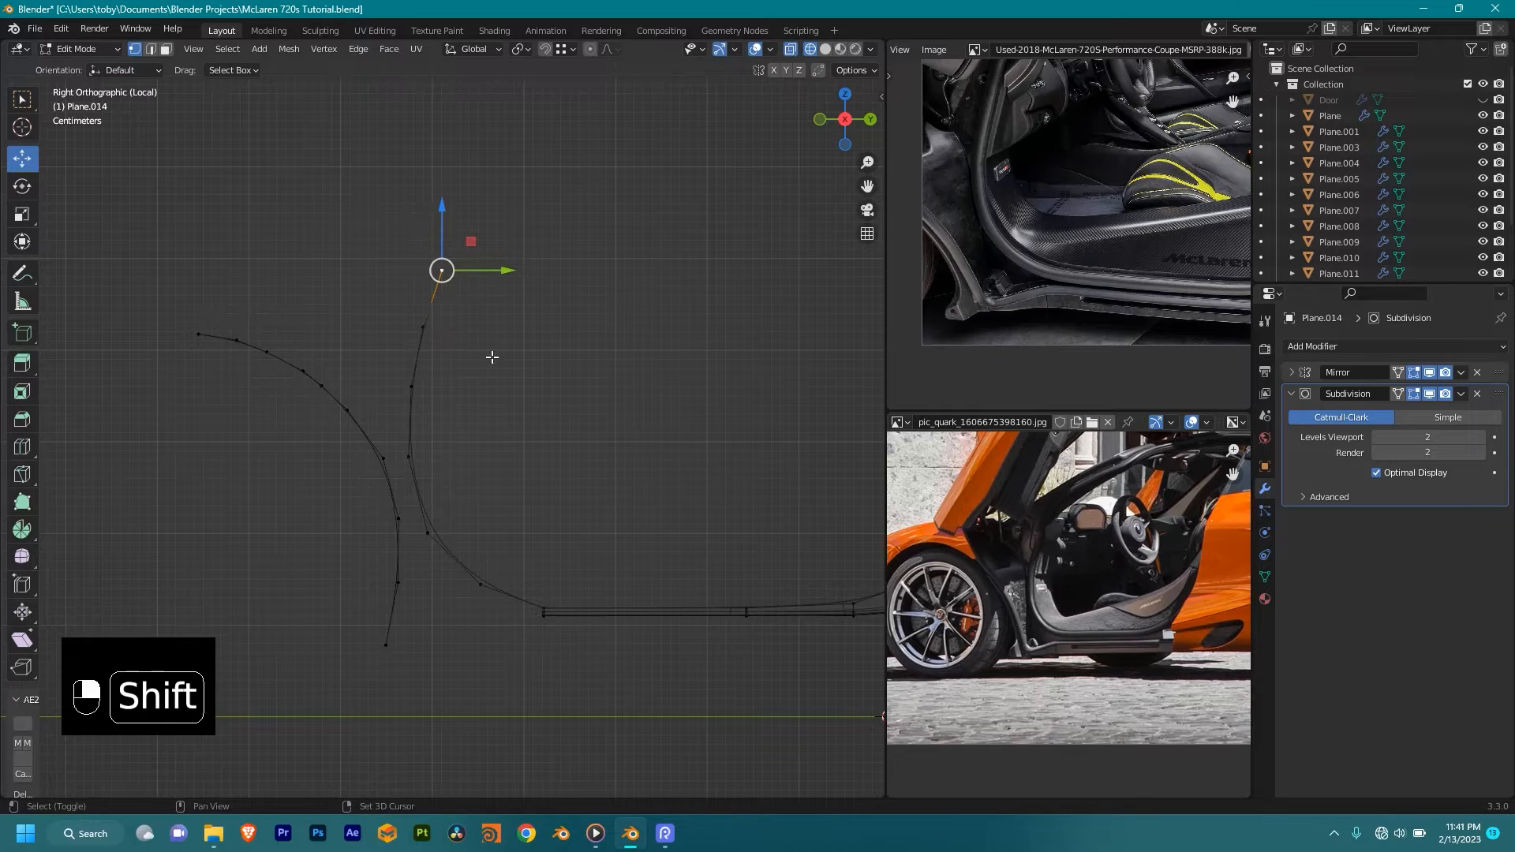
pyautogui.press('g')
pyautogui.press('shift')
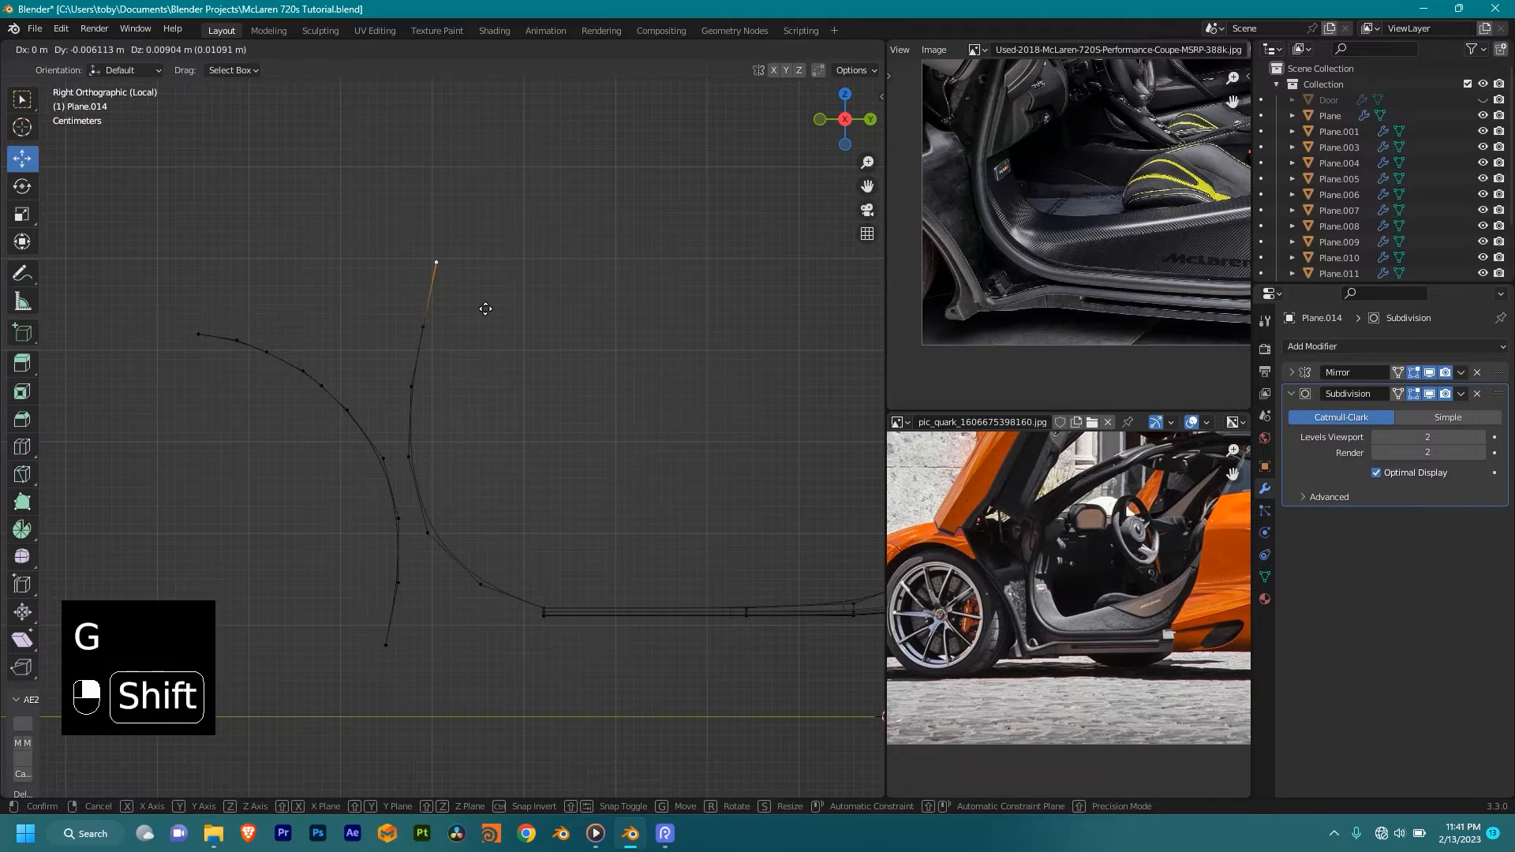
pyautogui.click(485, 309)
# Step: Select the frame curve's vertices from the top down to the lower bend and shift them slightly inward along X in front view
pyautogui.moveTo(618, 383); pyautogui.dragTo(451, 484, button='middle')
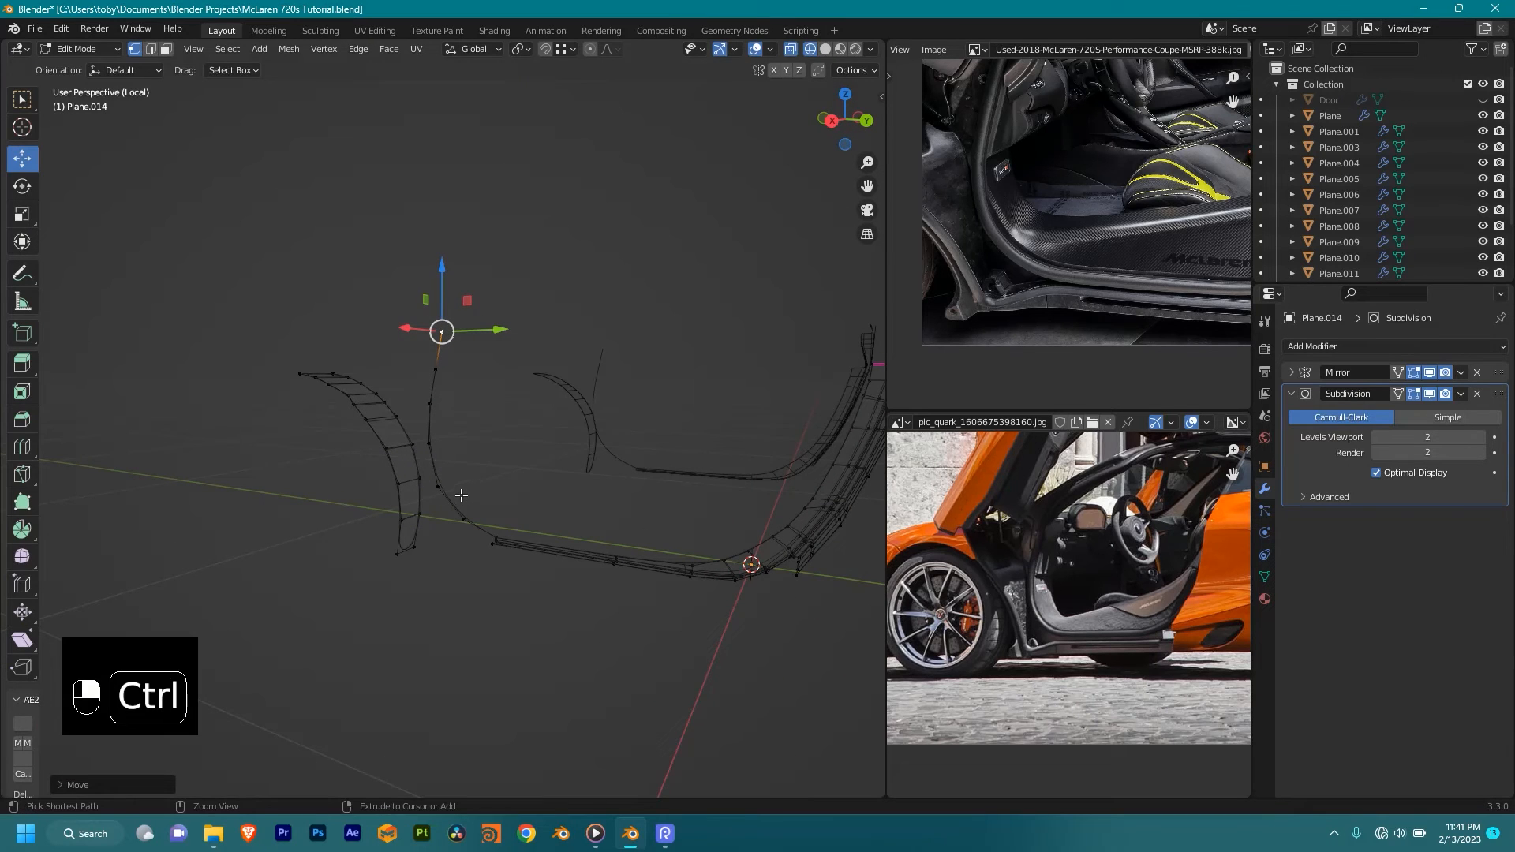
pyautogui.keyDown('ctrl'); pyautogui.click(438, 492); pyautogui.keyUp('ctrl')
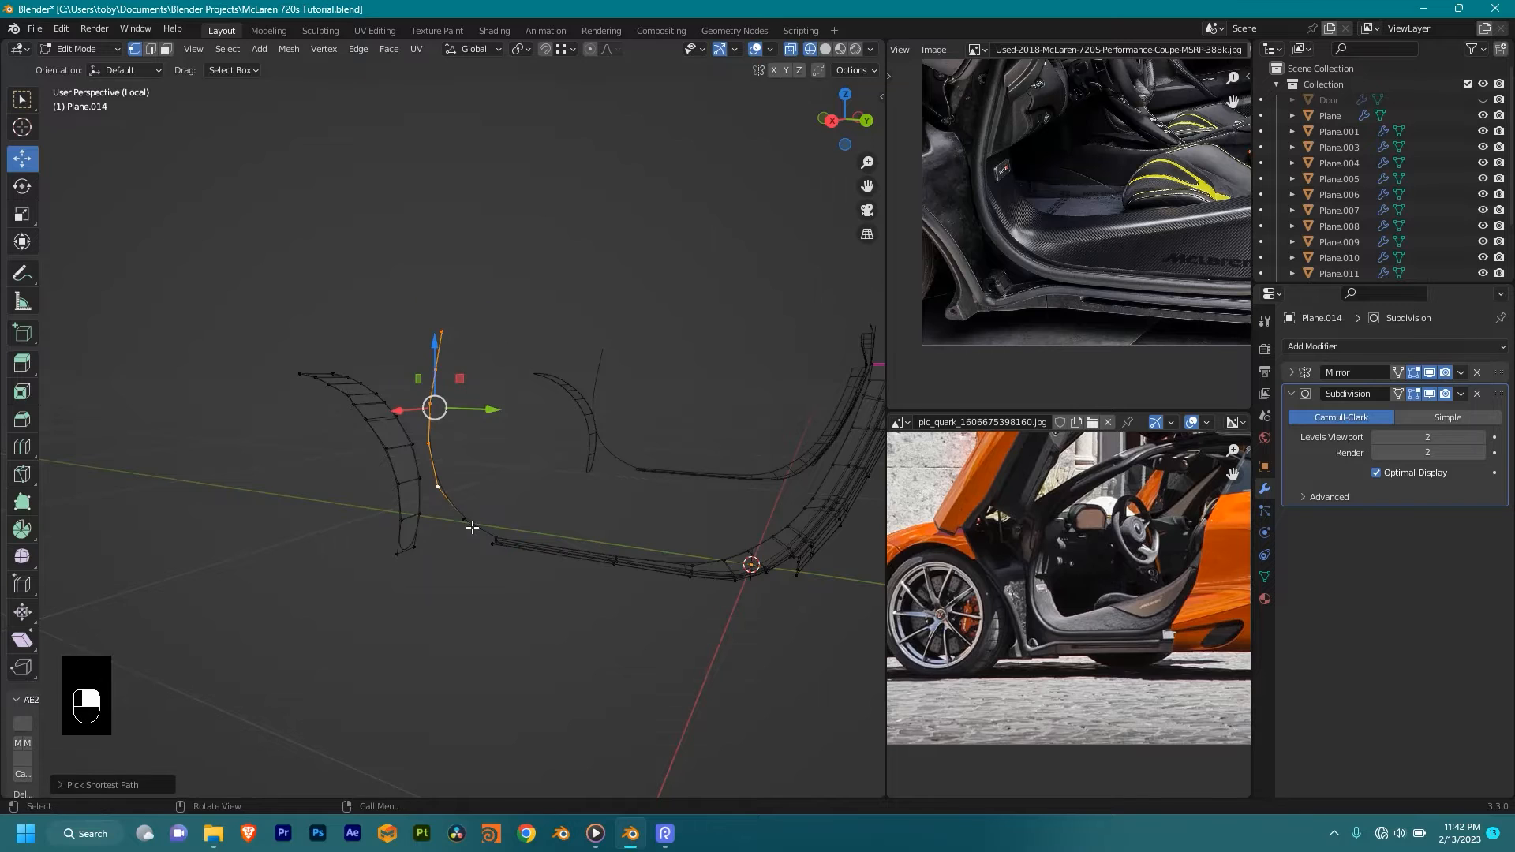
pyautogui.press('KP_1')
pyautogui.scroll(3, 495, 513)
pyautogui.keyDown('shift'); pyautogui.moveTo(542, 511); pyautogui.dragTo(576, 479, button='middle'); pyautogui.keyUp('shift')
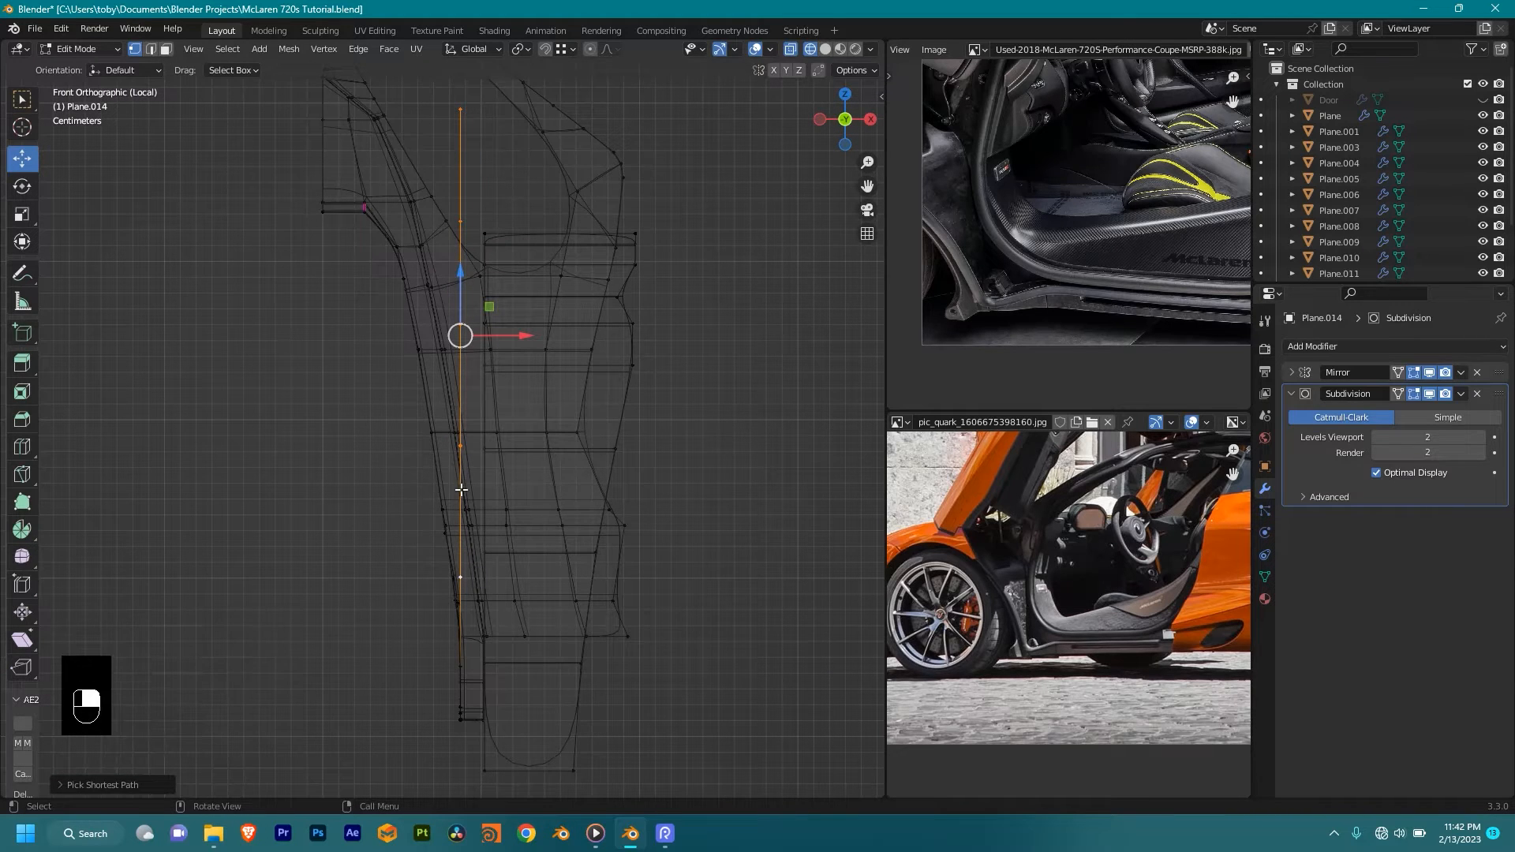
pyautogui.keyDown('shift'); pyautogui.moveTo(528, 504); pyautogui.dragTo(559, 475, button='middle'); pyautogui.keyUp('shift')
pyautogui.press('g')
pyautogui.press('x')
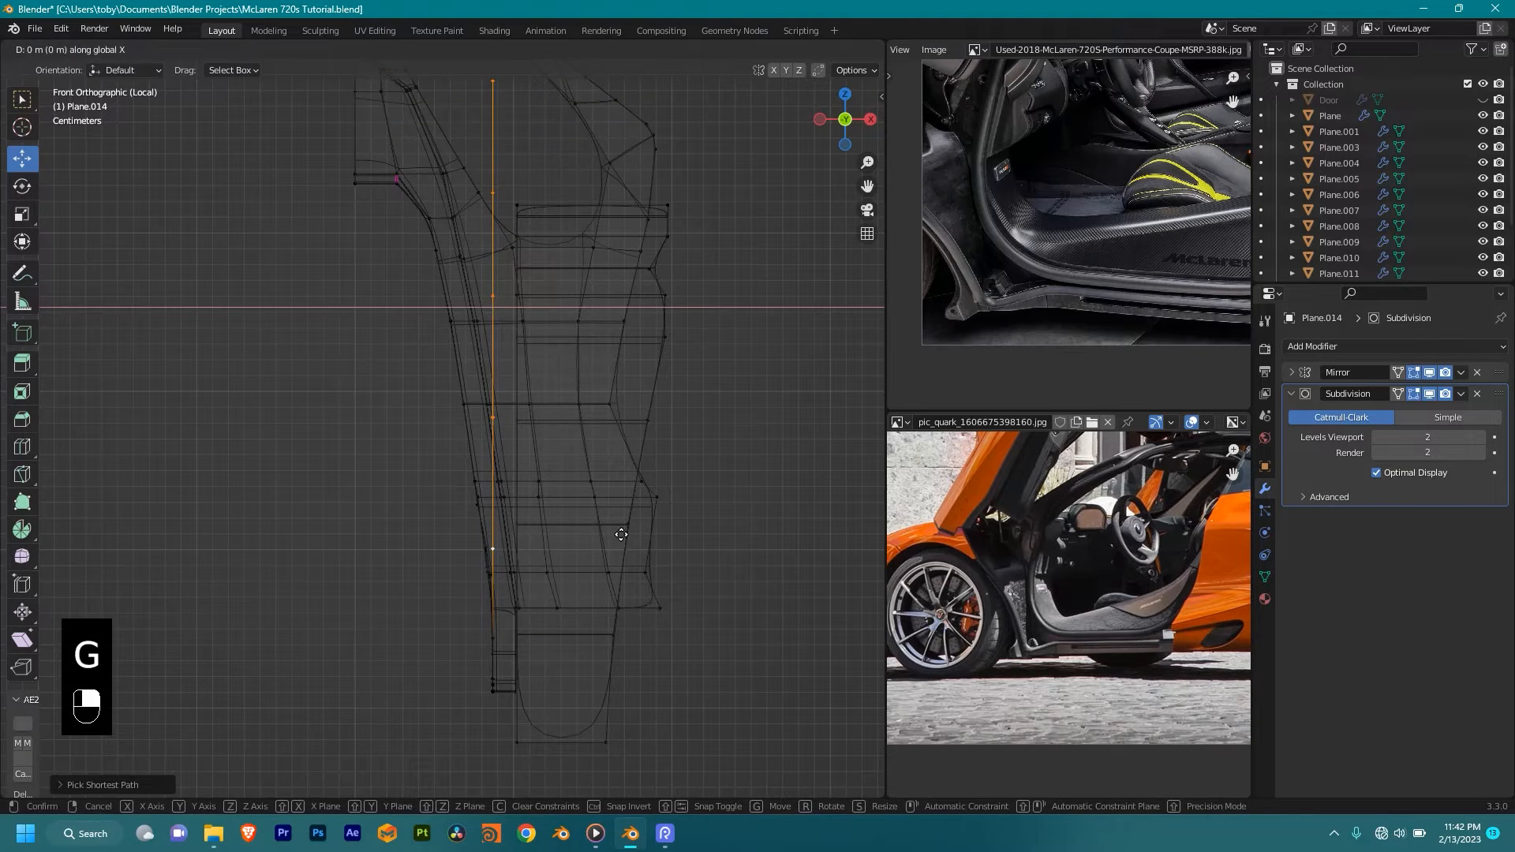
pyautogui.click(556, 527)
# Step: Try another sideways nudge of the selected curve vertices, undo it, and reposition them with a finer move in front view
pyautogui.keyDown('shift'); pyautogui.moveTo(431, 488); pyautogui.dragTo(615, 507, button='middle'); pyautogui.keyUp('shift')
pyautogui.press('g')
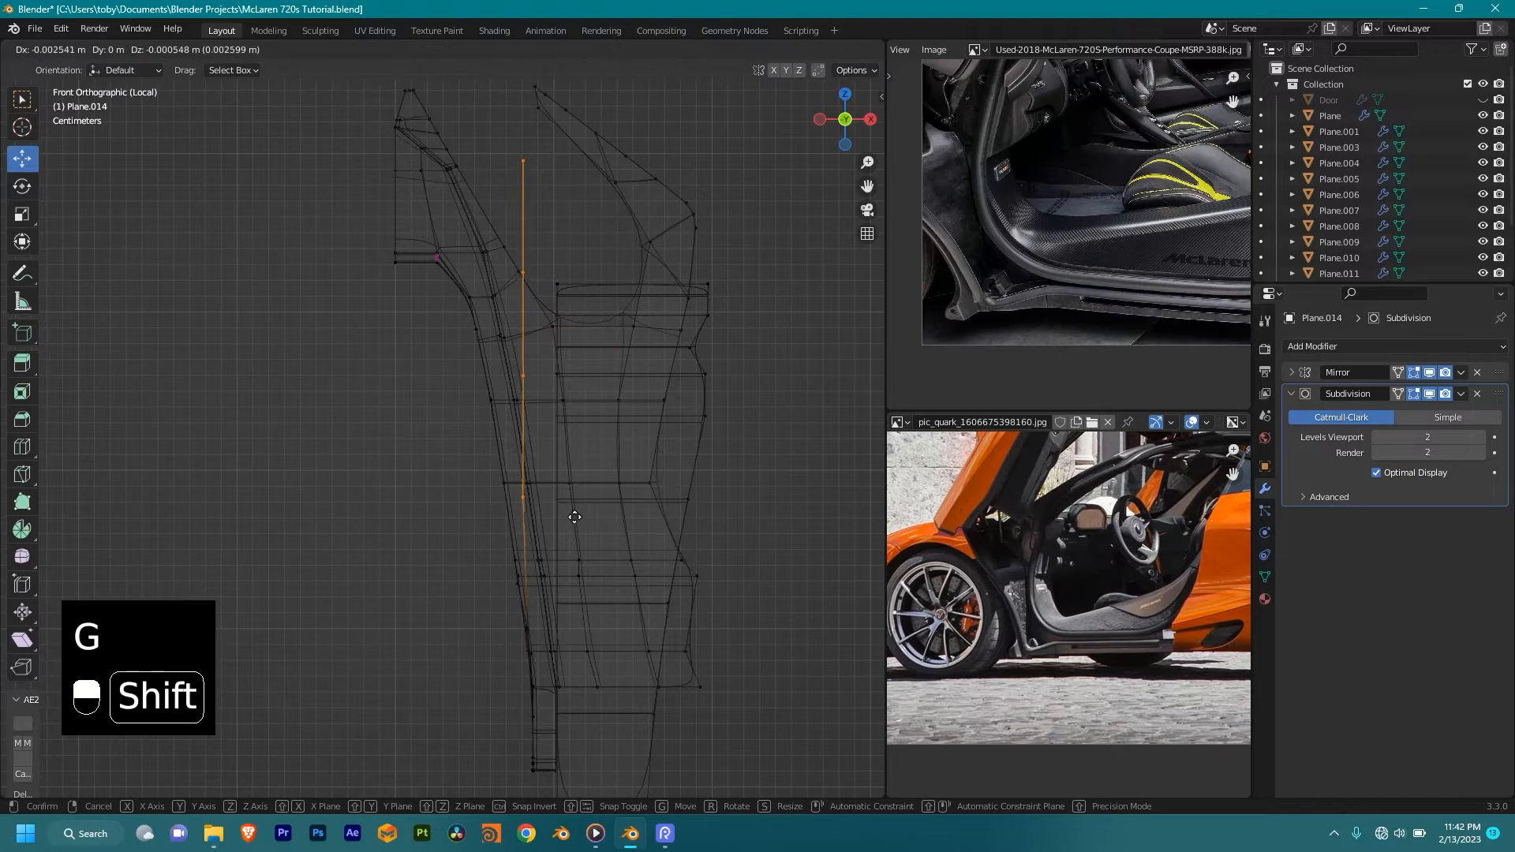
pyautogui.click(636, 504)
pyautogui.hotkey('ctrl', 'z')
pyautogui.press('g')
pyautogui.keyDown('shift'); pyautogui.click(695, 555); pyautogui.keyUp('shift')
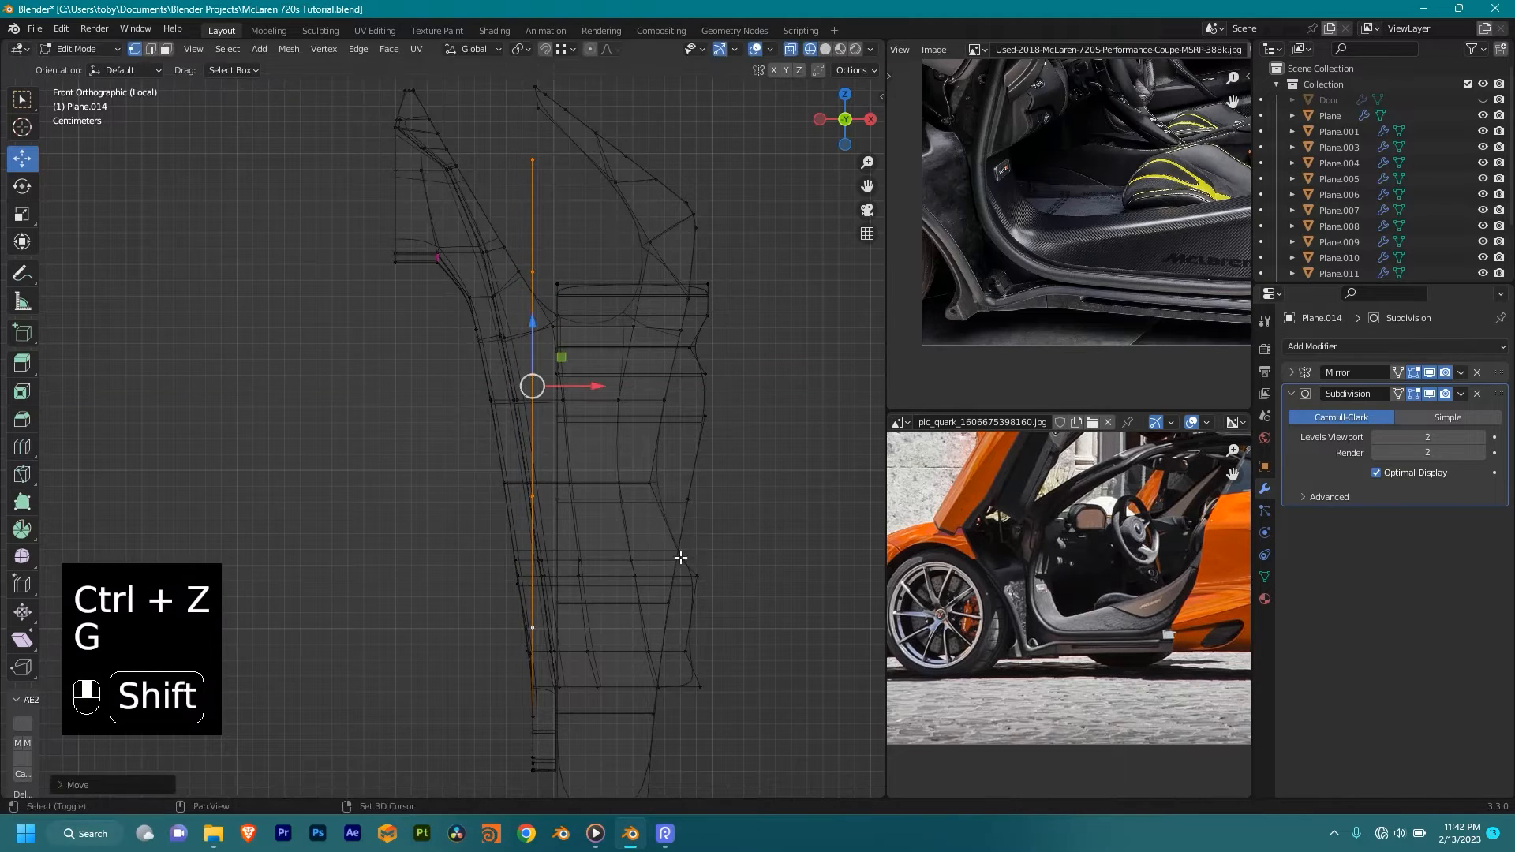
# Step: Deselect the lowest selected curve vertex and move the remaining four about 0.006 m inward along X
pyautogui.keyDown('ctrl'); pyautogui.moveTo(647, 562); pyautogui.dragTo(477, 698); pyautogui.keyUp('ctrl')
pyautogui.press('g')
pyautogui.press('x')
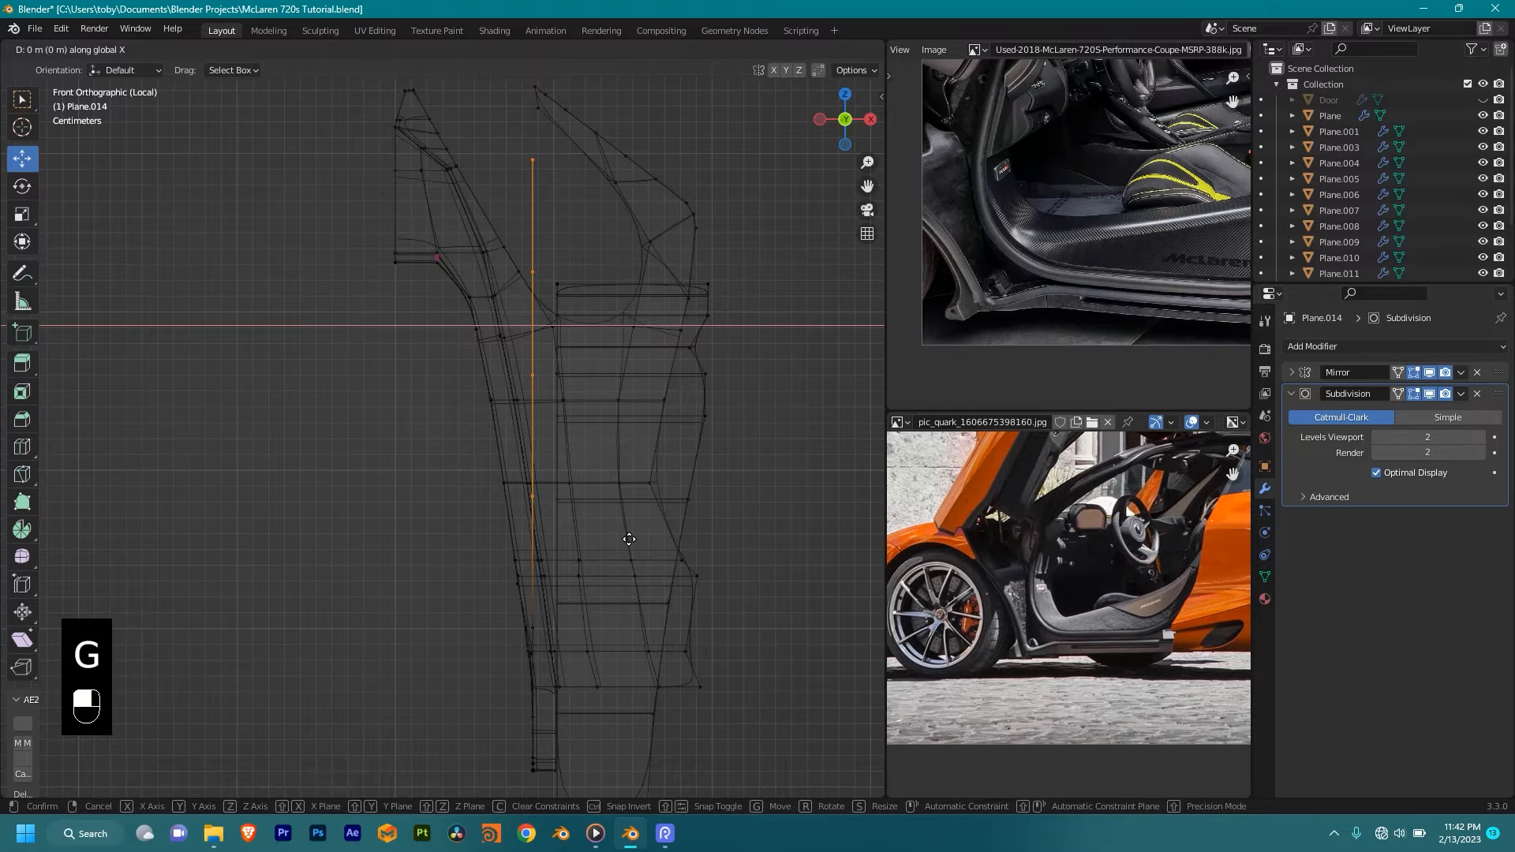
pyautogui.press('shift')
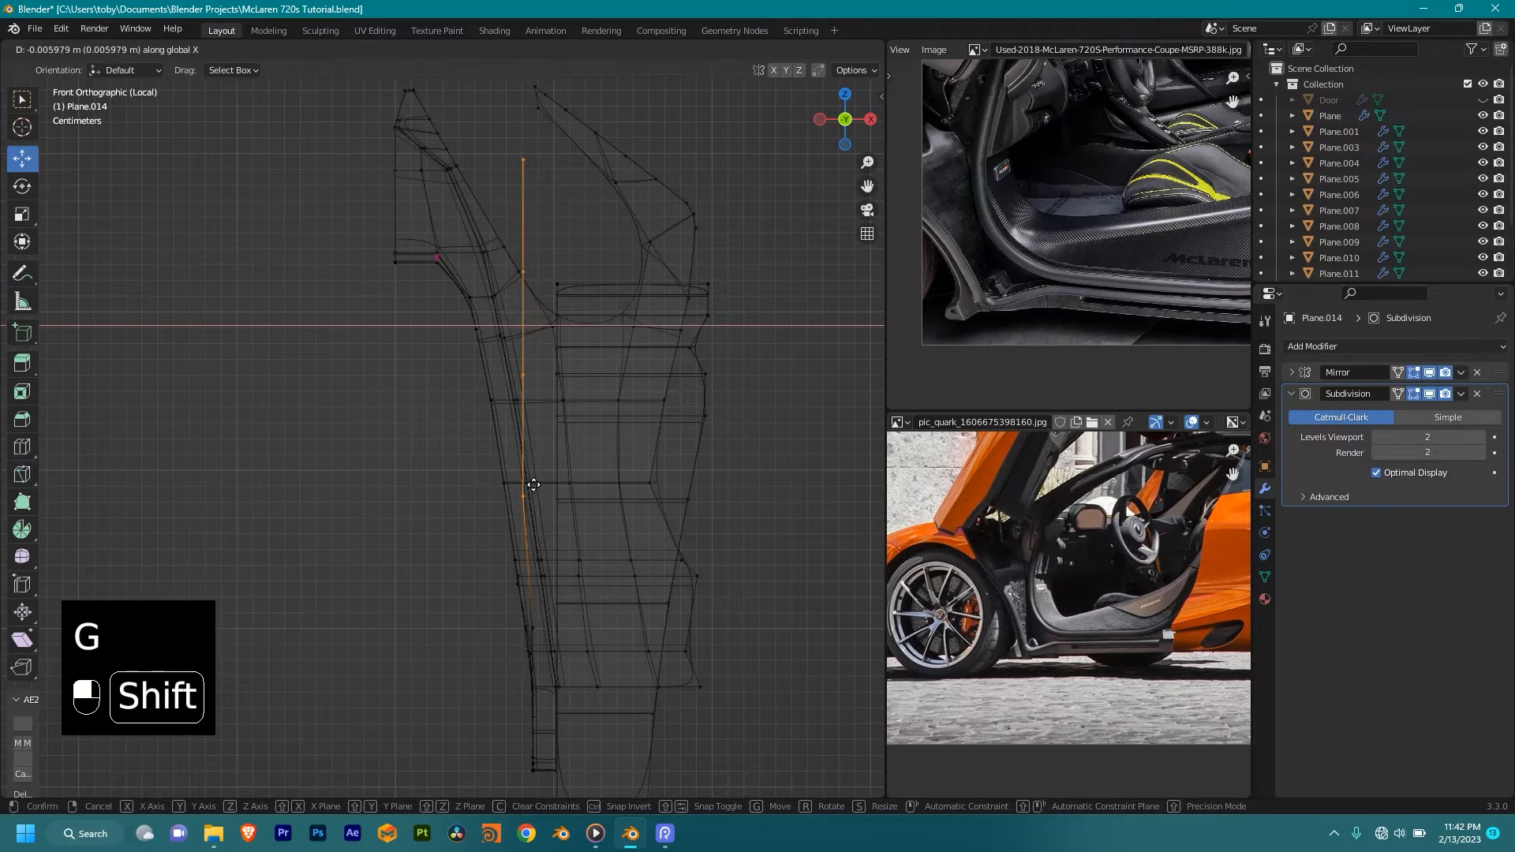
pyautogui.keyDown('shift'); pyautogui.click(534, 487); pyautogui.keyUp('shift')
# Step: Deselect the next lowest vertex and move the top three curve vertices further inward along X to follow the body's taper
pyautogui.keyDown('ctrl'); pyautogui.moveTo(555, 451); pyautogui.dragTo(487, 543); pyautogui.keyUp('ctrl')
pyautogui.keyDown('shift'); pyautogui.moveTo(608, 393); pyautogui.dragTo(592, 471, button='middle'); pyautogui.keyUp('shift')
pyautogui.press('g')
pyautogui.press('x')
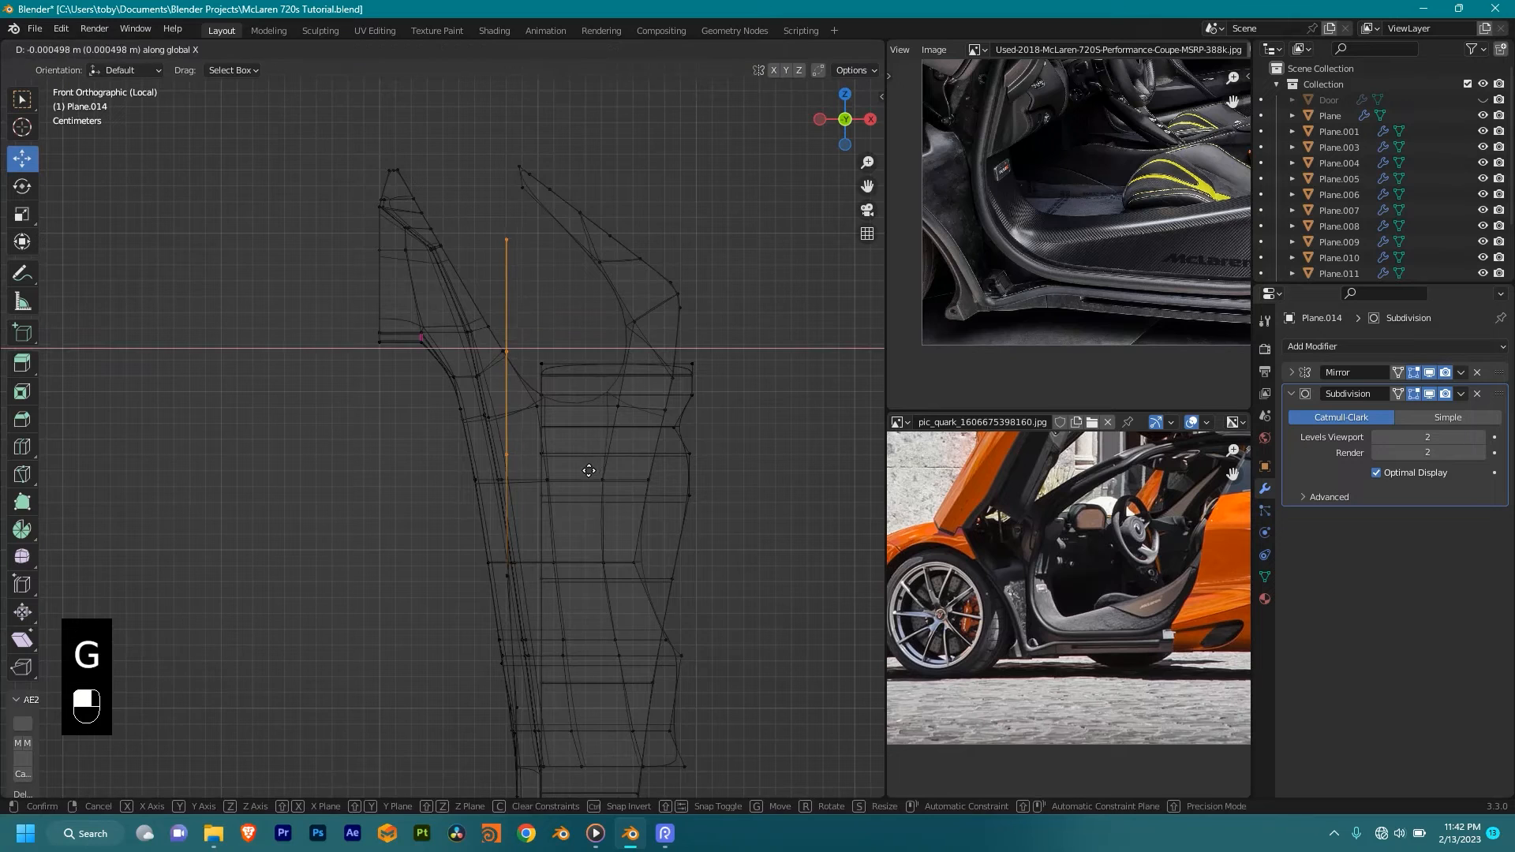
pyautogui.press('shift')
pyautogui.keyDown('shift'); pyautogui.click(448, 467); pyautogui.keyUp('shift')
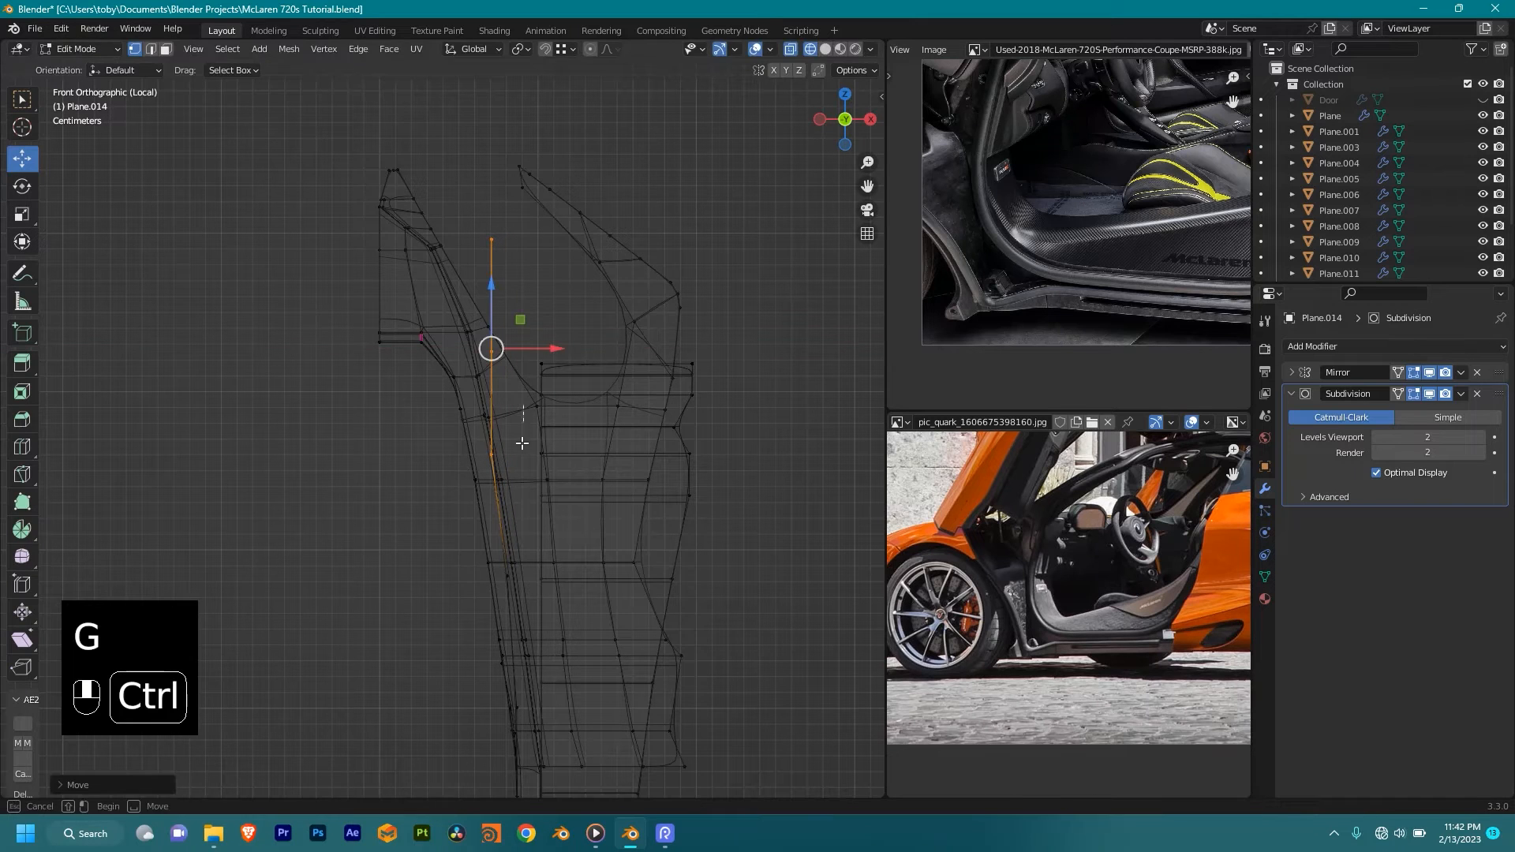
# Step: Drop the third vertex from the selection and move the top two curve vertices about 0.011 m inward along X
pyautogui.keyDown('ctrl'); pyautogui.moveTo(524, 406); pyautogui.dragTo(438, 521); pyautogui.keyUp('ctrl')
pyautogui.press('g')
pyautogui.press('x')
pyautogui.press('shift')
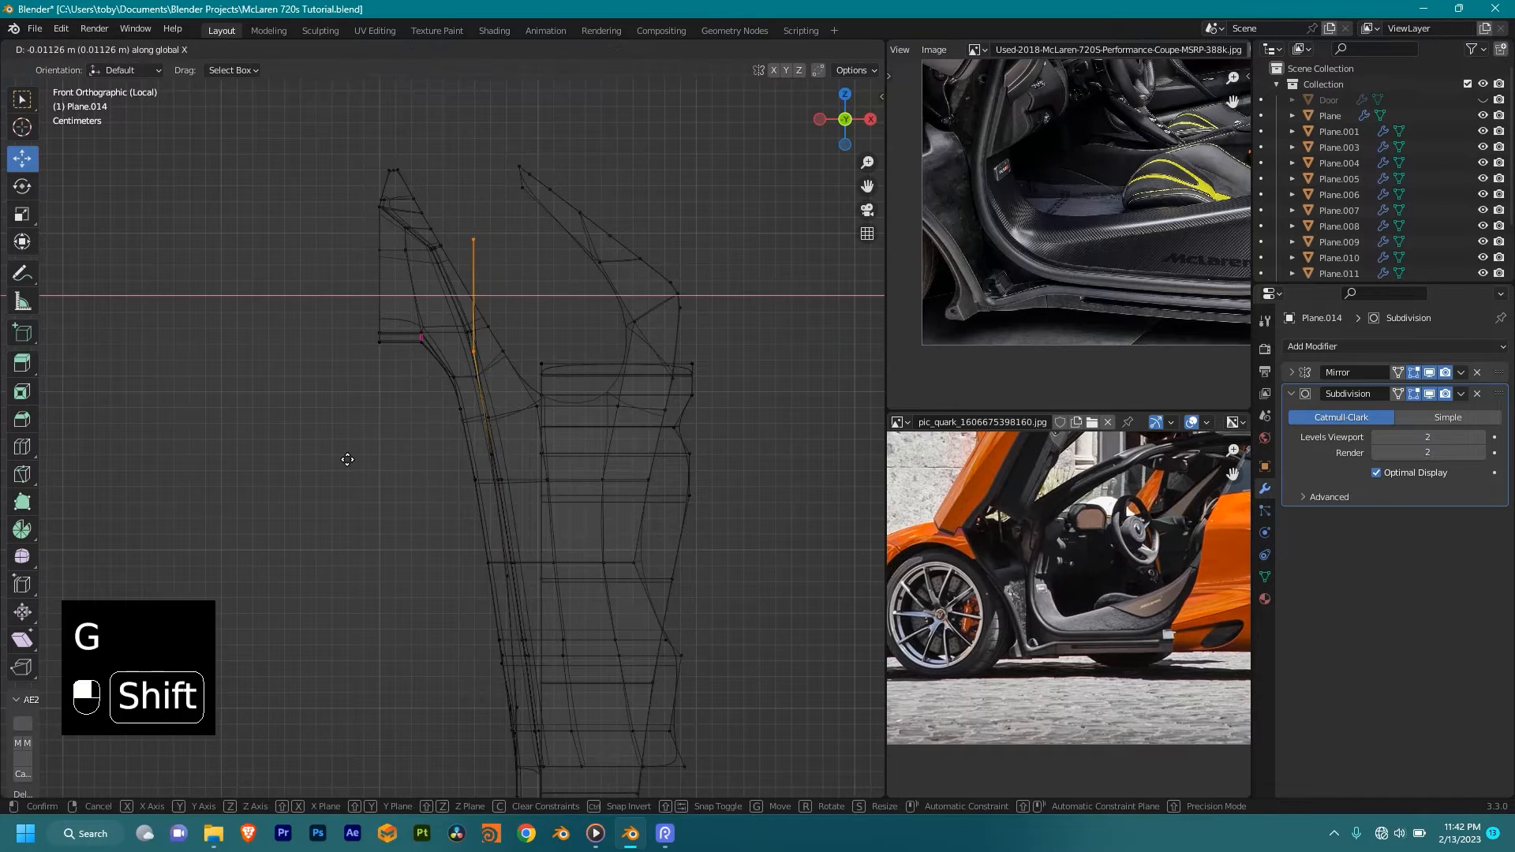
pyautogui.keyDown('shift'); pyautogui.click(330, 460); pyautogui.keyUp('shift')
# Step: Leave only the top vertex selected and move it about 0.019 m inward along X to complete the curve's lean
pyautogui.keyDown('ctrl'); pyautogui.moveTo(501, 355); pyautogui.dragTo(443, 430); pyautogui.keyUp('ctrl')
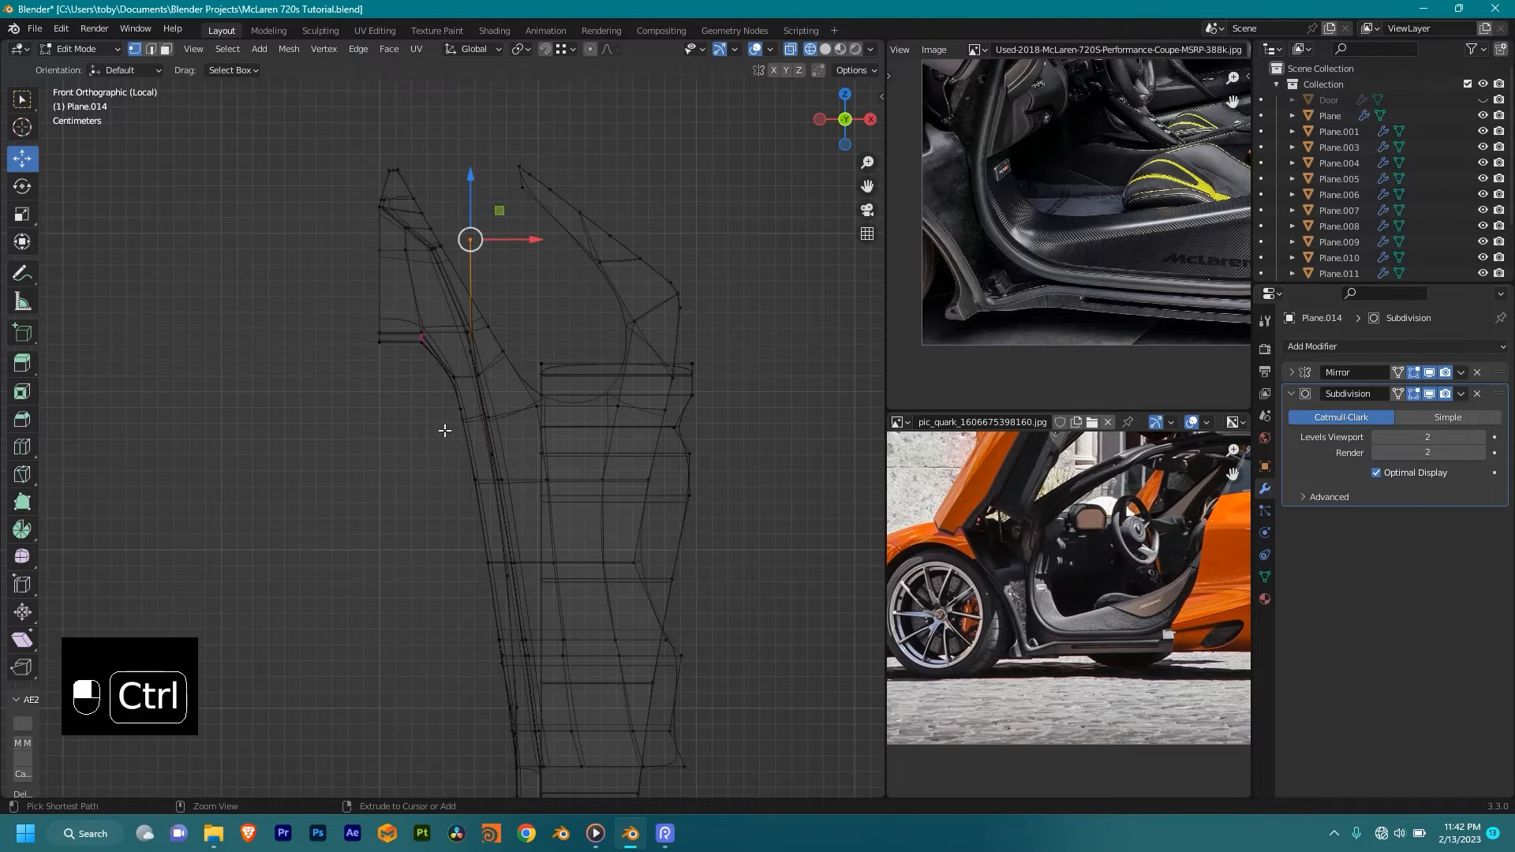
pyautogui.press('g')
pyautogui.press('x')
pyautogui.press('shift')
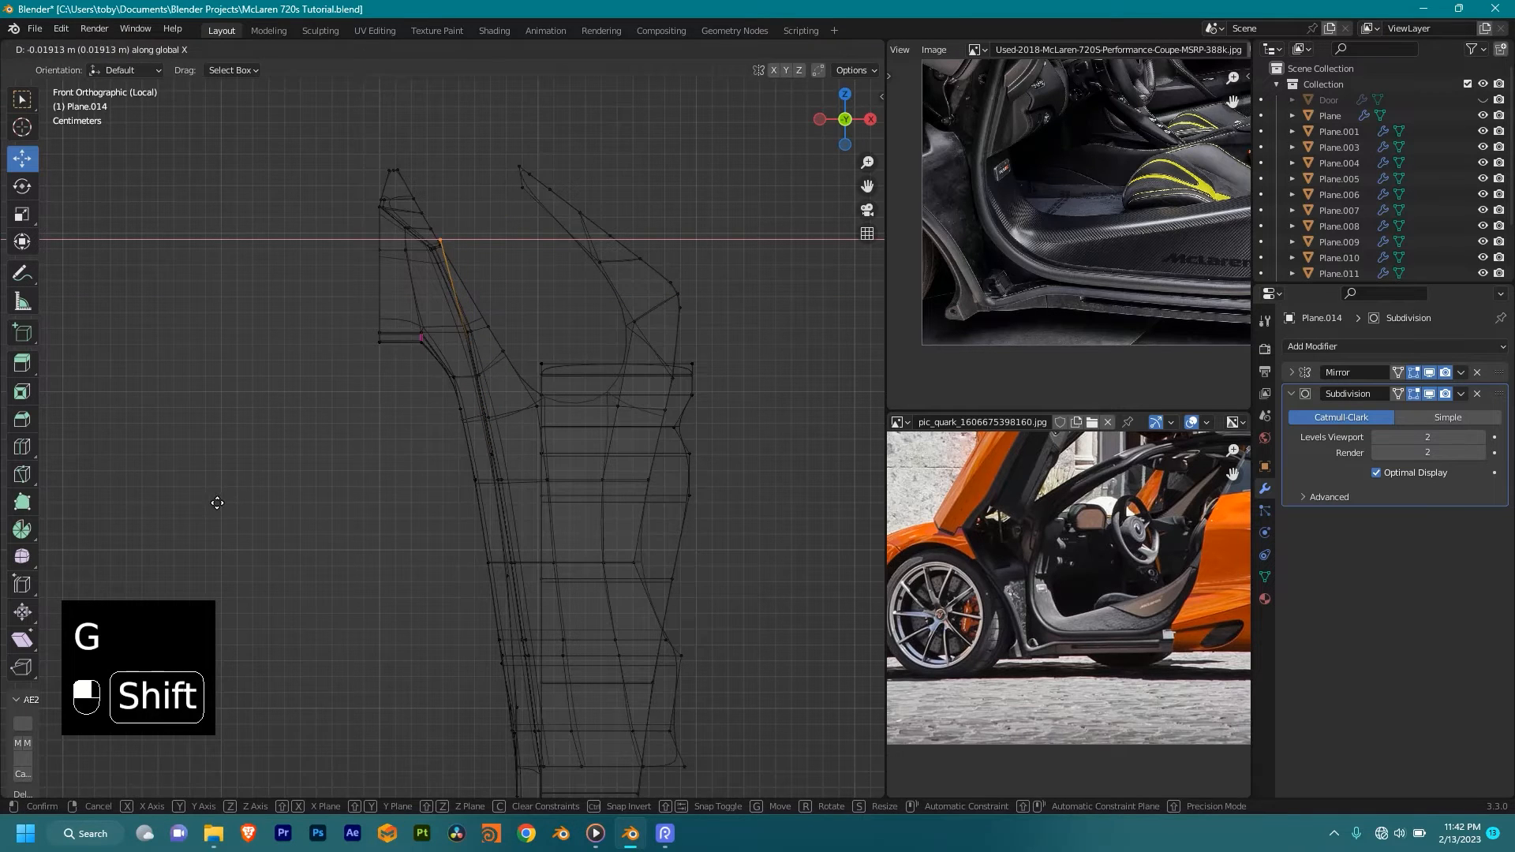
pyautogui.click(217, 503)
# Step: Turn off wireframe shading and recalculate the normals of the entire mesh
pyautogui.hotkey('shift', 'z')
pyautogui.moveTo(403, 494); pyautogui.dragTo(386, 564, button='middle')
pyautogui.press('Tab')
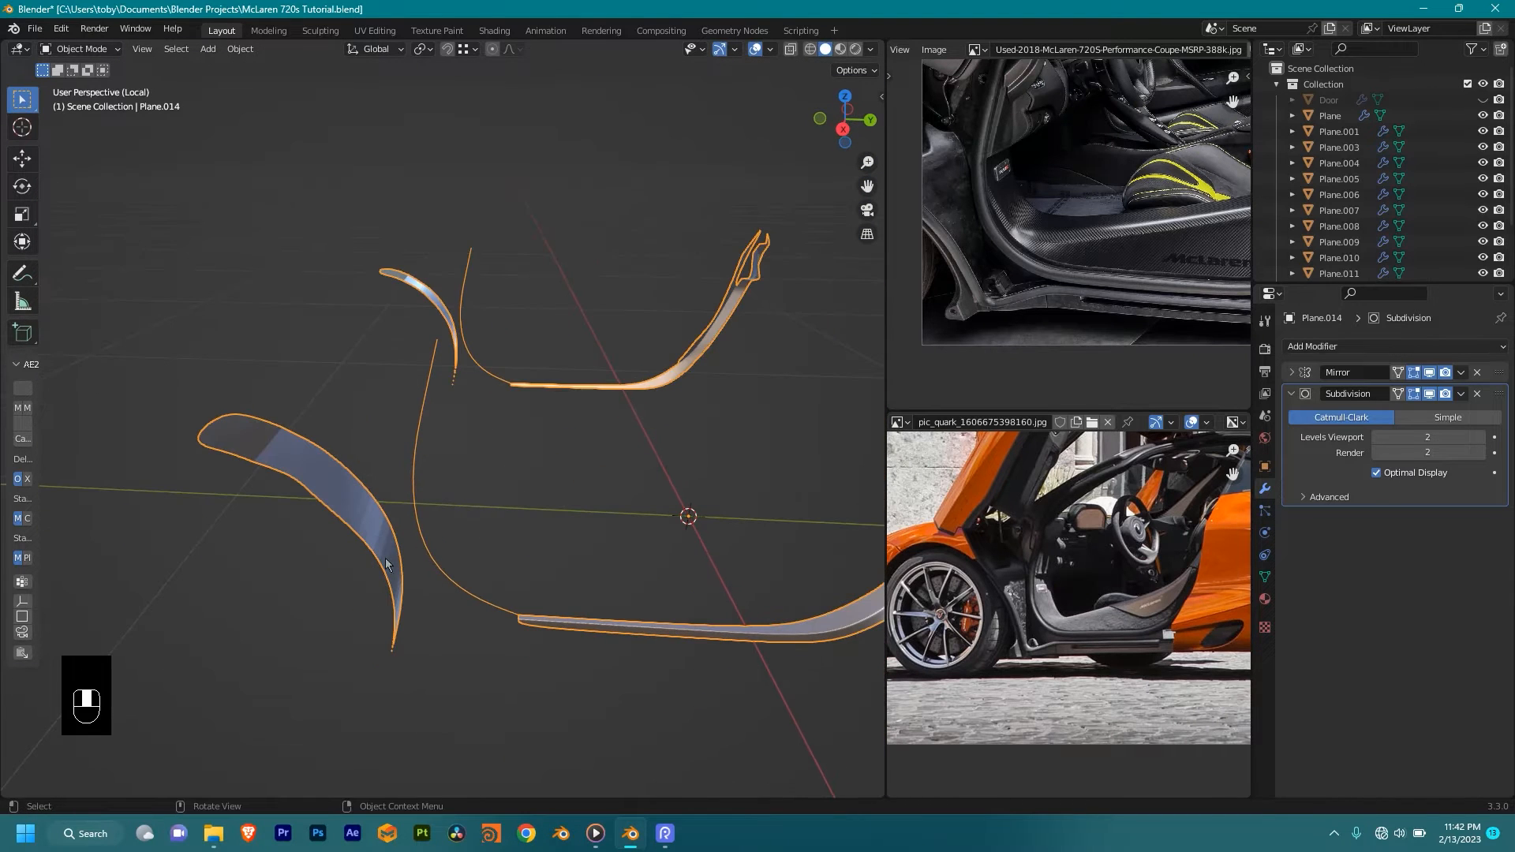
pyautogui.press('Tab')
pyautogui.moveTo(388, 500); pyautogui.dragTo(370, 523, button='middle')
pyautogui.press('a')
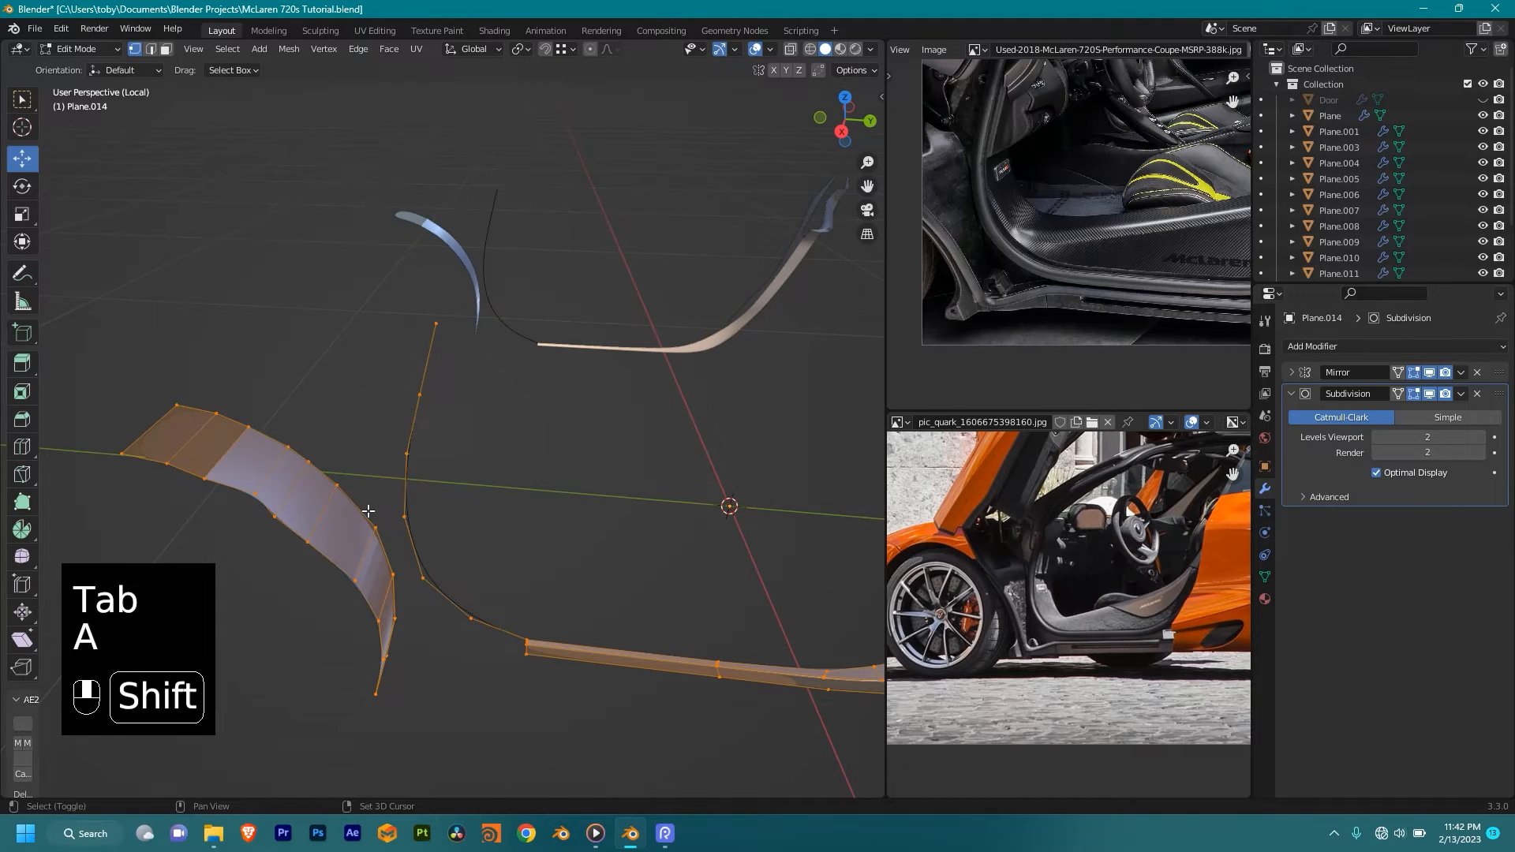
pyautogui.hotkey('shift', 'n')
pyautogui.moveTo(463, 541); pyautogui.dragTo(423, 563, button='middle')
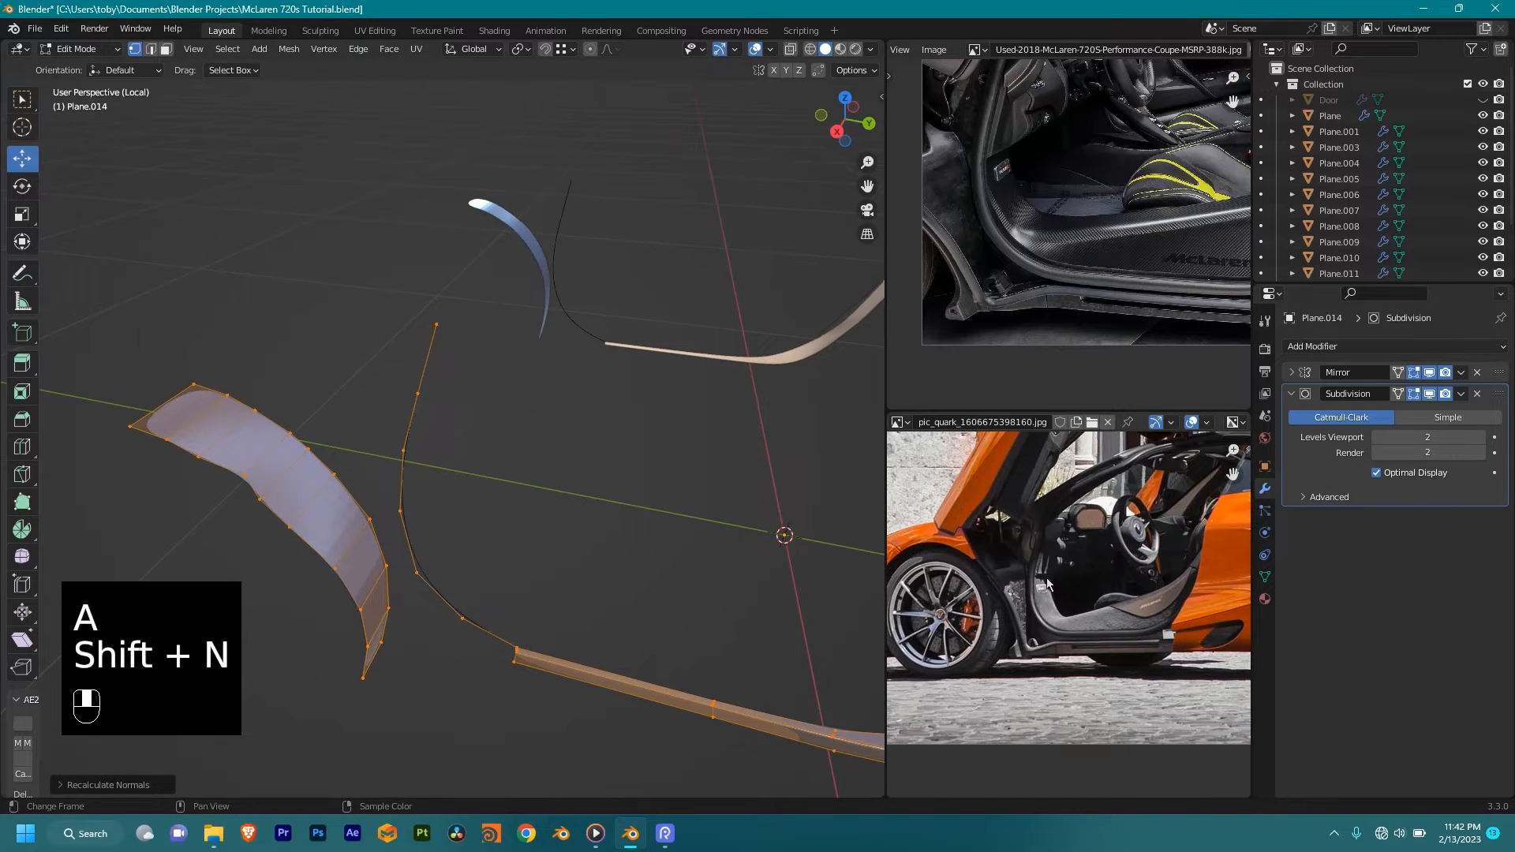
# Step: Examine the front section of the door frame in the reference photos
pyautogui.scroll(1, 1047, 584)
pyautogui.scroll(2, 1075, 224)
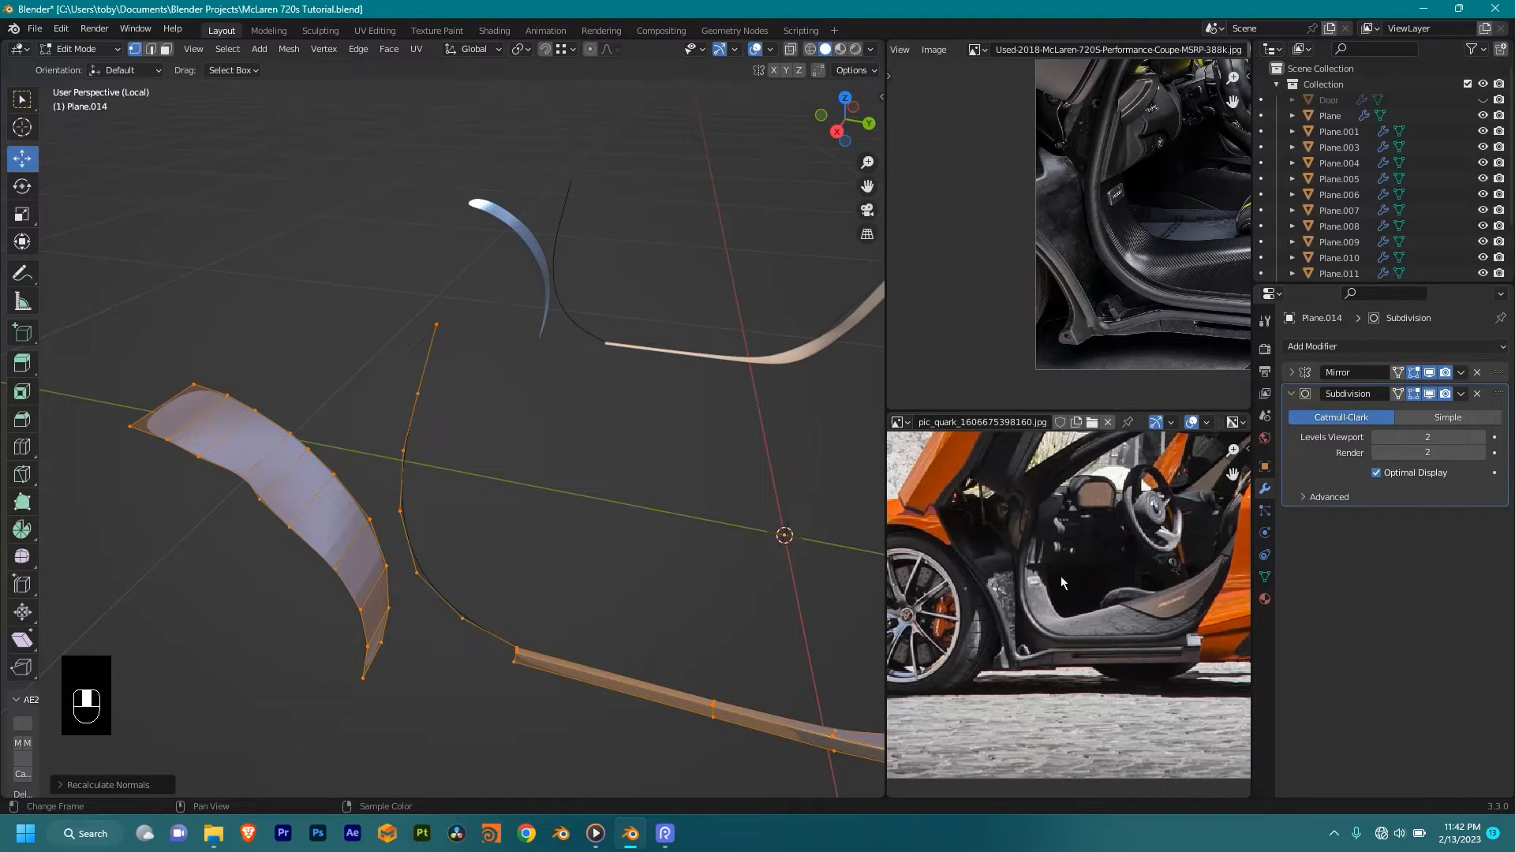
# Step: In side view, nudge the door frame curve's lowest vertex before the sill slightly forward along Y, following the reference photo
pyautogui.scroll(5, 1049, 580)
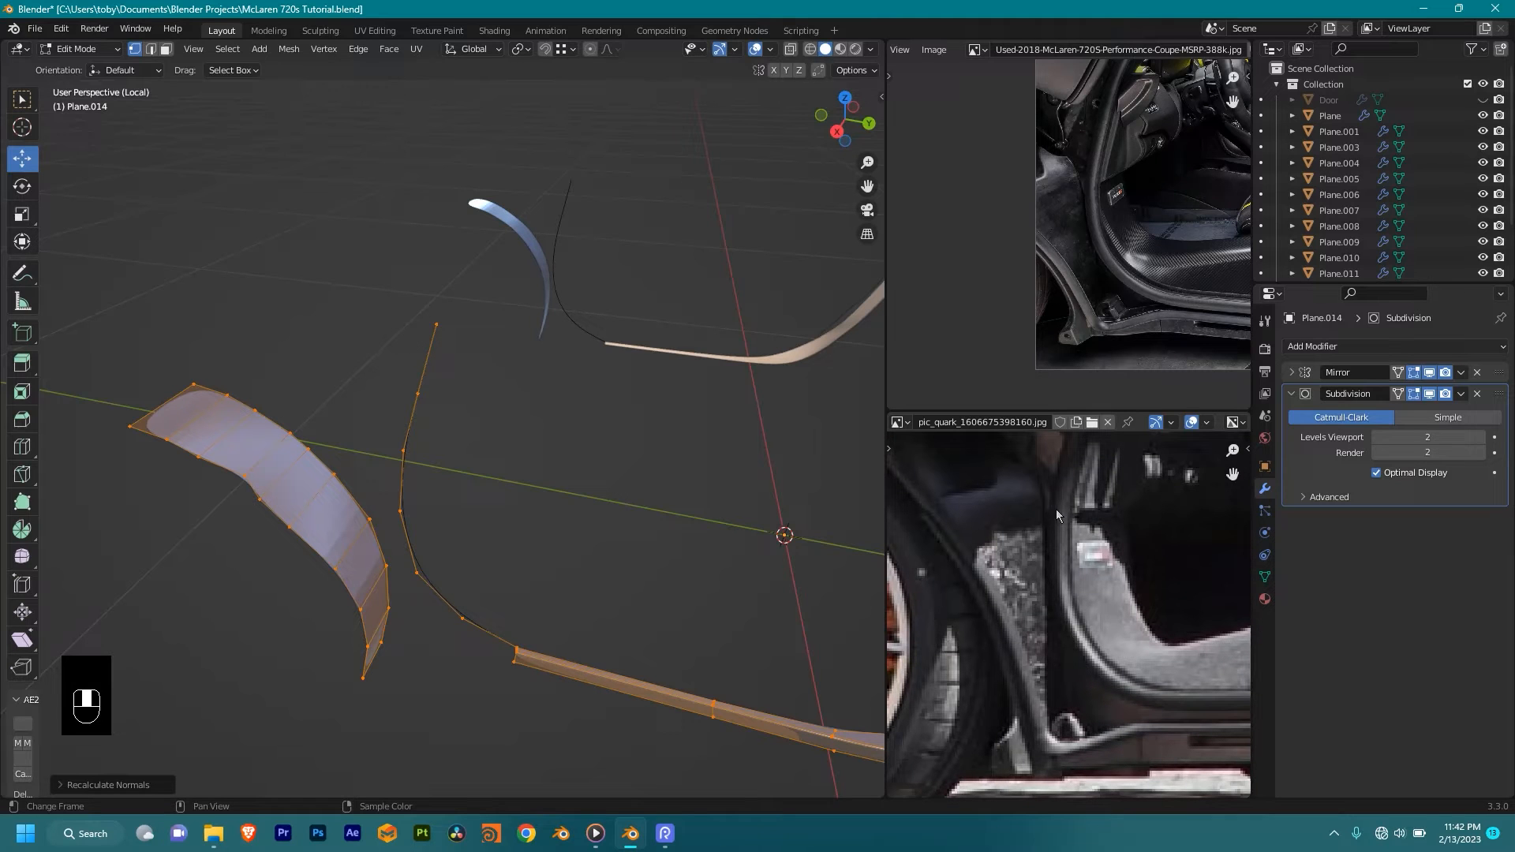
pyautogui.scroll(-4, 1018, 523)
pyautogui.scroll(4, 1026, 515)
pyautogui.moveTo(452, 516); pyautogui.dragTo(497, 497, button='middle')
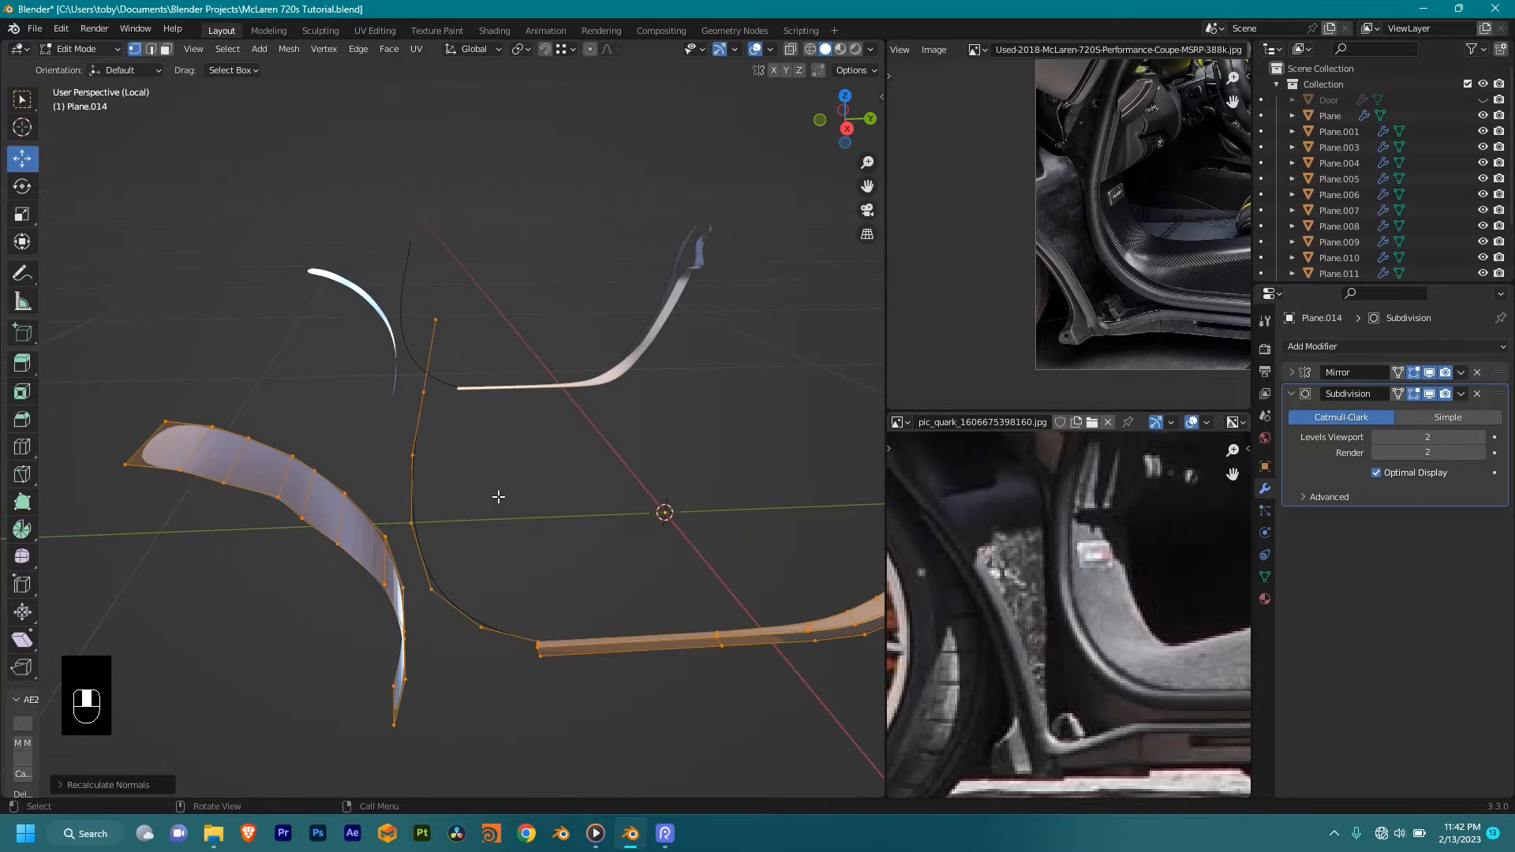
pyautogui.press('KP_3')
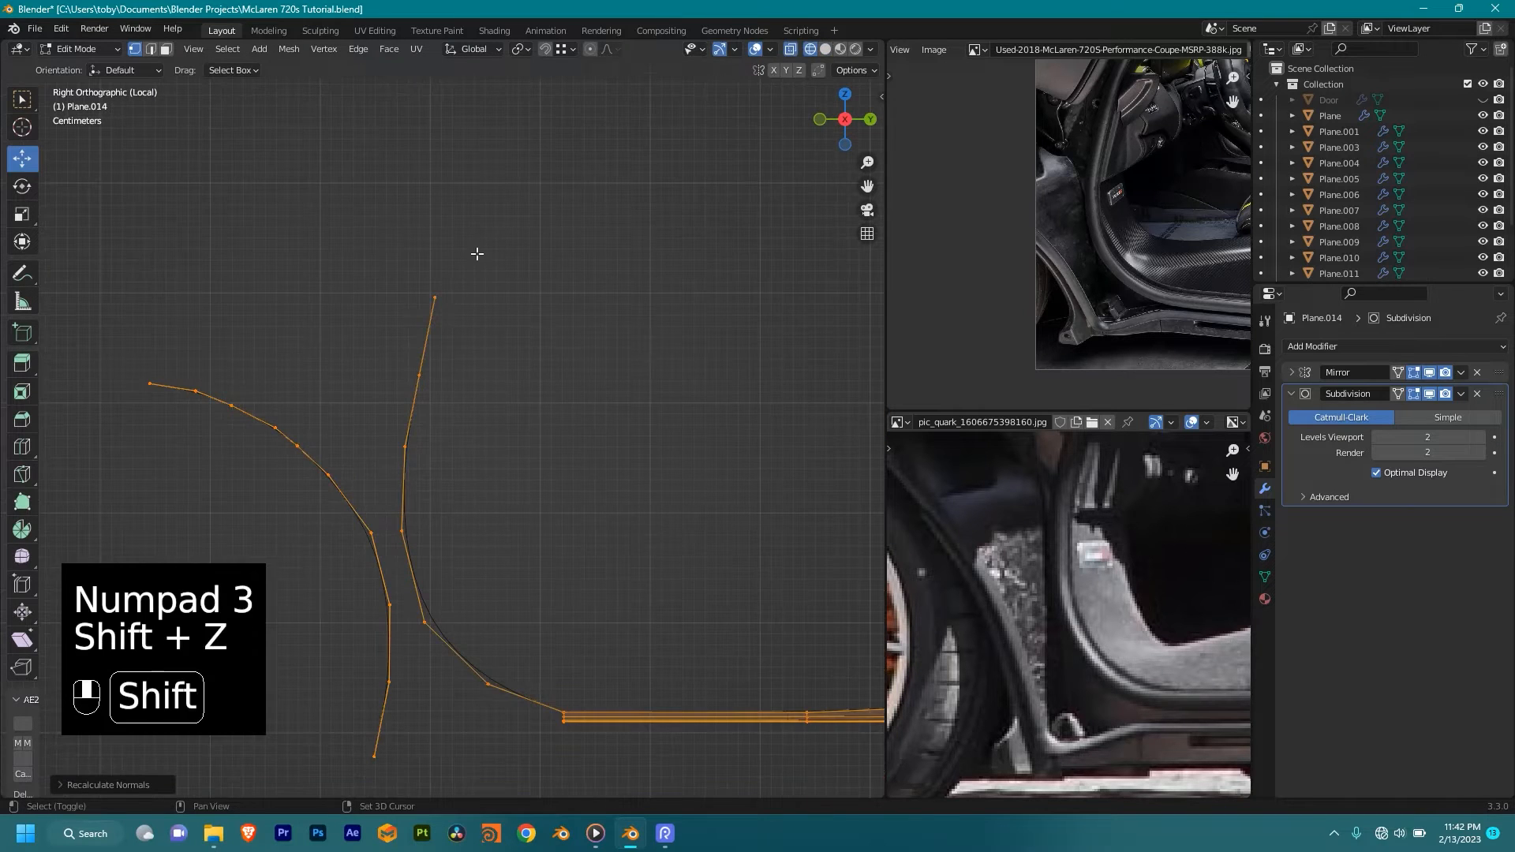
pyautogui.click(437, 299)
pyautogui.moveTo(493, 381)
pyautogui.mouseDown()
pyautogui.moveTo(478, 377)
pyautogui.moveTo(490, 391)
pyautogui.mouseUp()
pyautogui.moveTo(480, 253); pyautogui.dragTo(401, 665)
pyautogui.keyDown('shift'); pyautogui.moveTo(521, 637); pyautogui.dragTo(555, 654, button='middle'); pyautogui.keyUp('shift')
pyautogui.moveTo(509, 474); pyautogui.dragTo(483, 478)
pyautogui.click(512, 680)
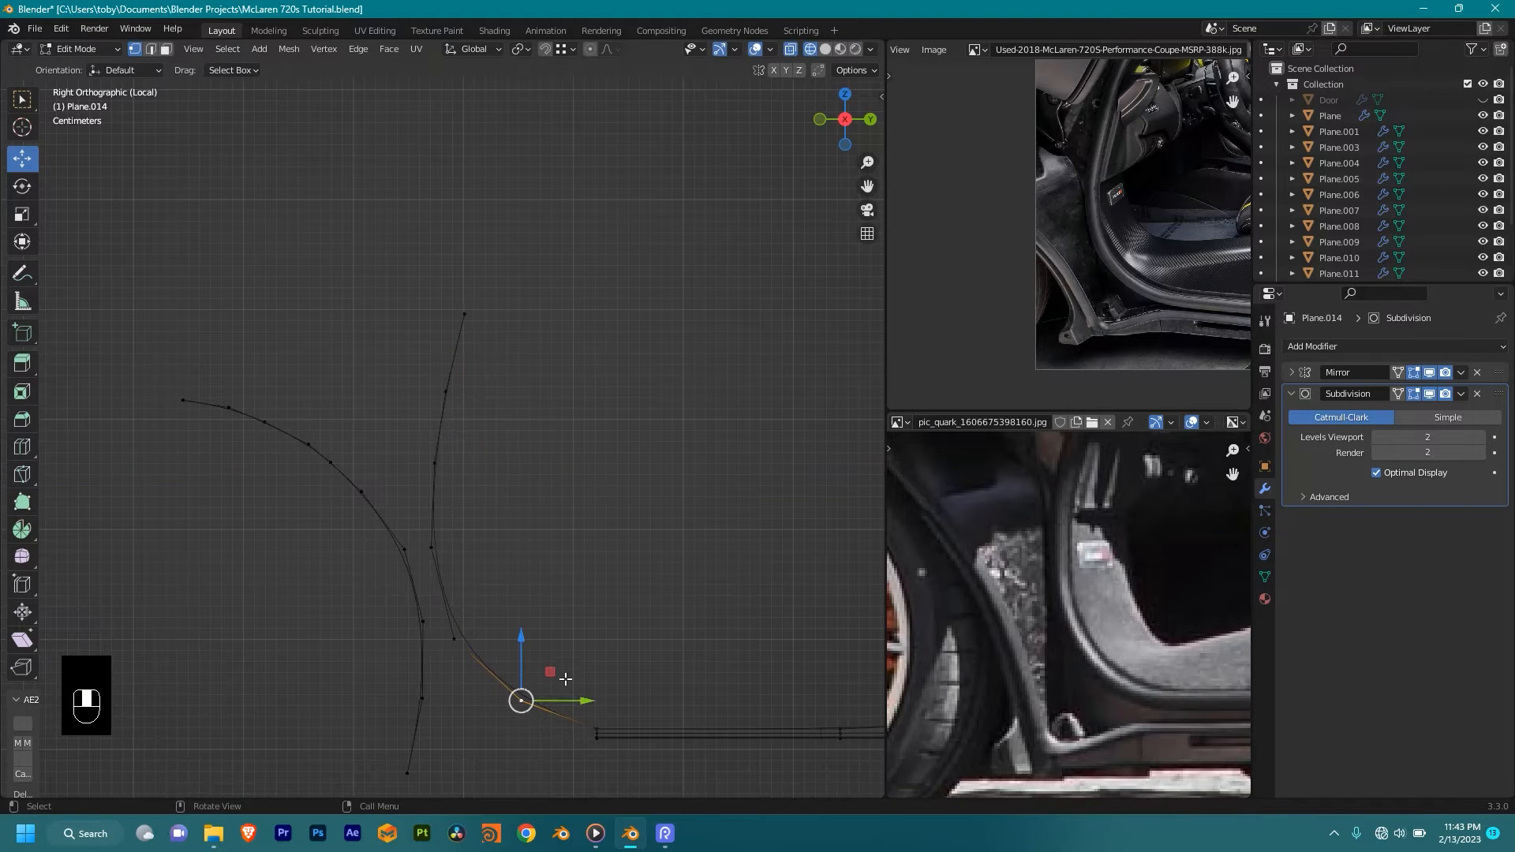
pyautogui.keyDown('shift'); pyautogui.moveTo(557, 700); pyautogui.dragTo(485, 626); pyautogui.keyUp('shift')
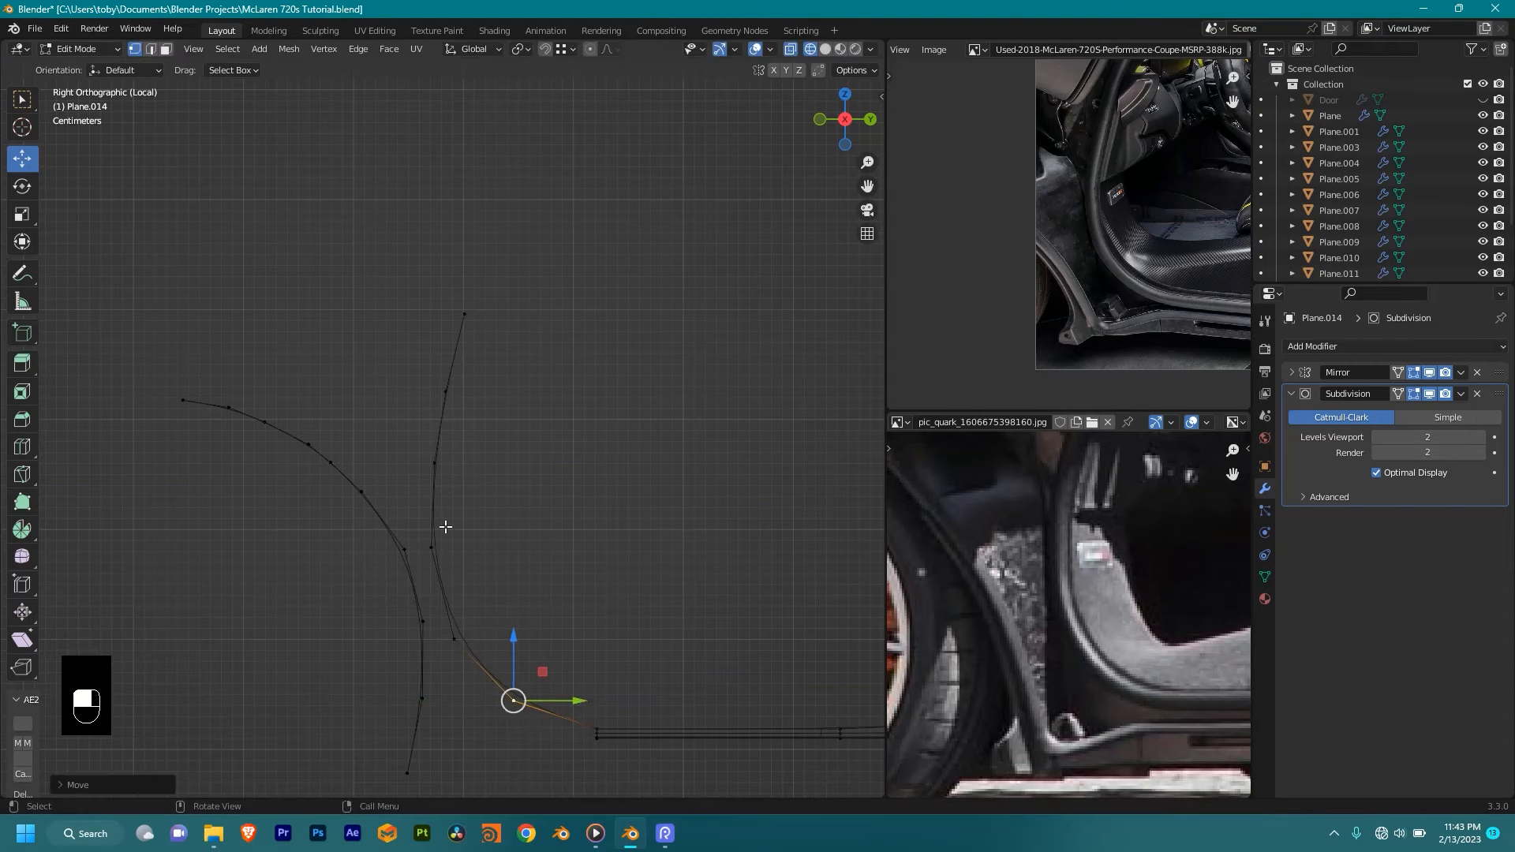
# Step: Shift the curve's upper four vertices slightly forward along Y and bend the top end a little further toward the wheel arch
pyautogui.moveTo(501, 271); pyautogui.dragTo(414, 591)
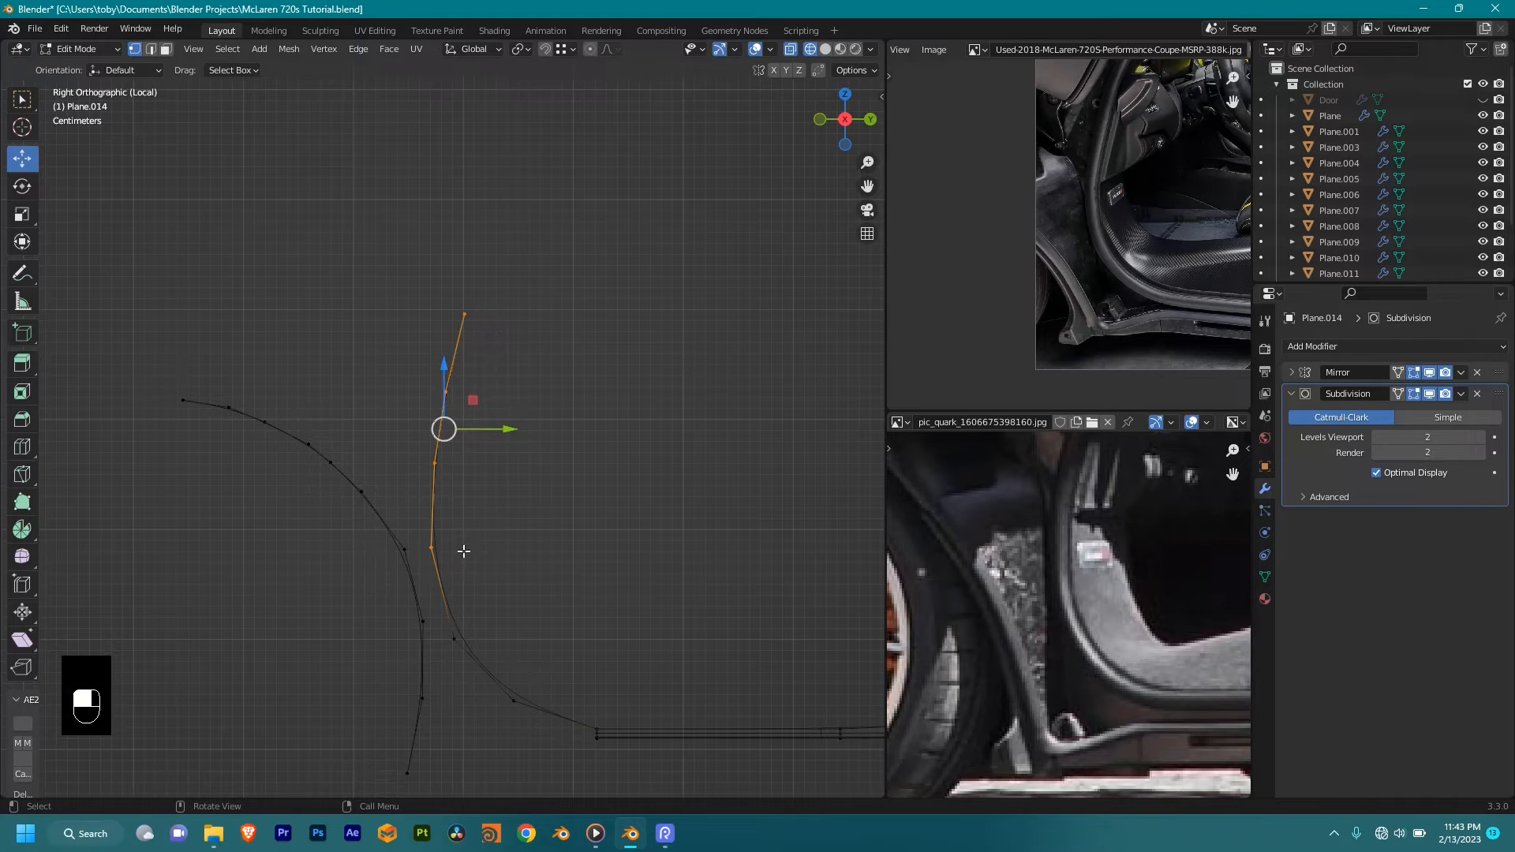
pyautogui.moveTo(498, 433); pyautogui.dragTo(468, 441)
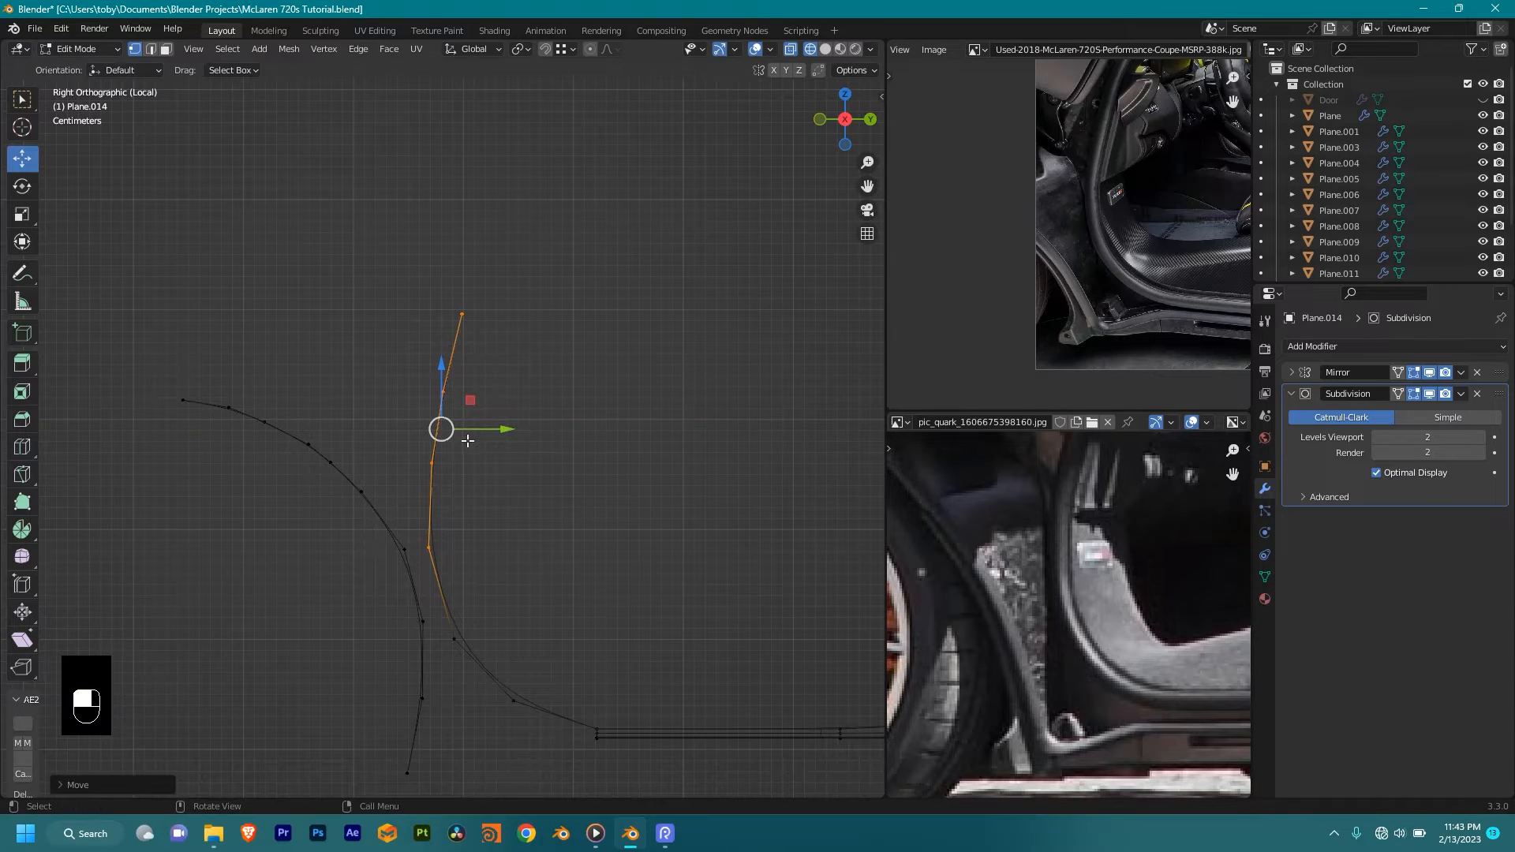
pyautogui.moveTo(489, 266); pyautogui.dragTo(430, 393)
pyautogui.click(511, 359)
pyautogui.hotkey('ctrl', 'z')
pyautogui.keyDown('shift'); pyautogui.moveTo(509, 353); pyautogui.dragTo(549, 473); pyautogui.keyUp('shift')
pyautogui.keyDown('shift'); pyautogui.moveTo(621, 653); pyautogui.dragTo(577, 547, button='middle'); pyautogui.keyUp('shift')
pyautogui.scroll(2, 577, 584)
pyautogui.keyDown('shift'); pyautogui.moveTo(599, 630); pyautogui.dragTo(511, 541, button='middle'); pyautogui.keyUp('shift')
pyautogui.click(514, 613)
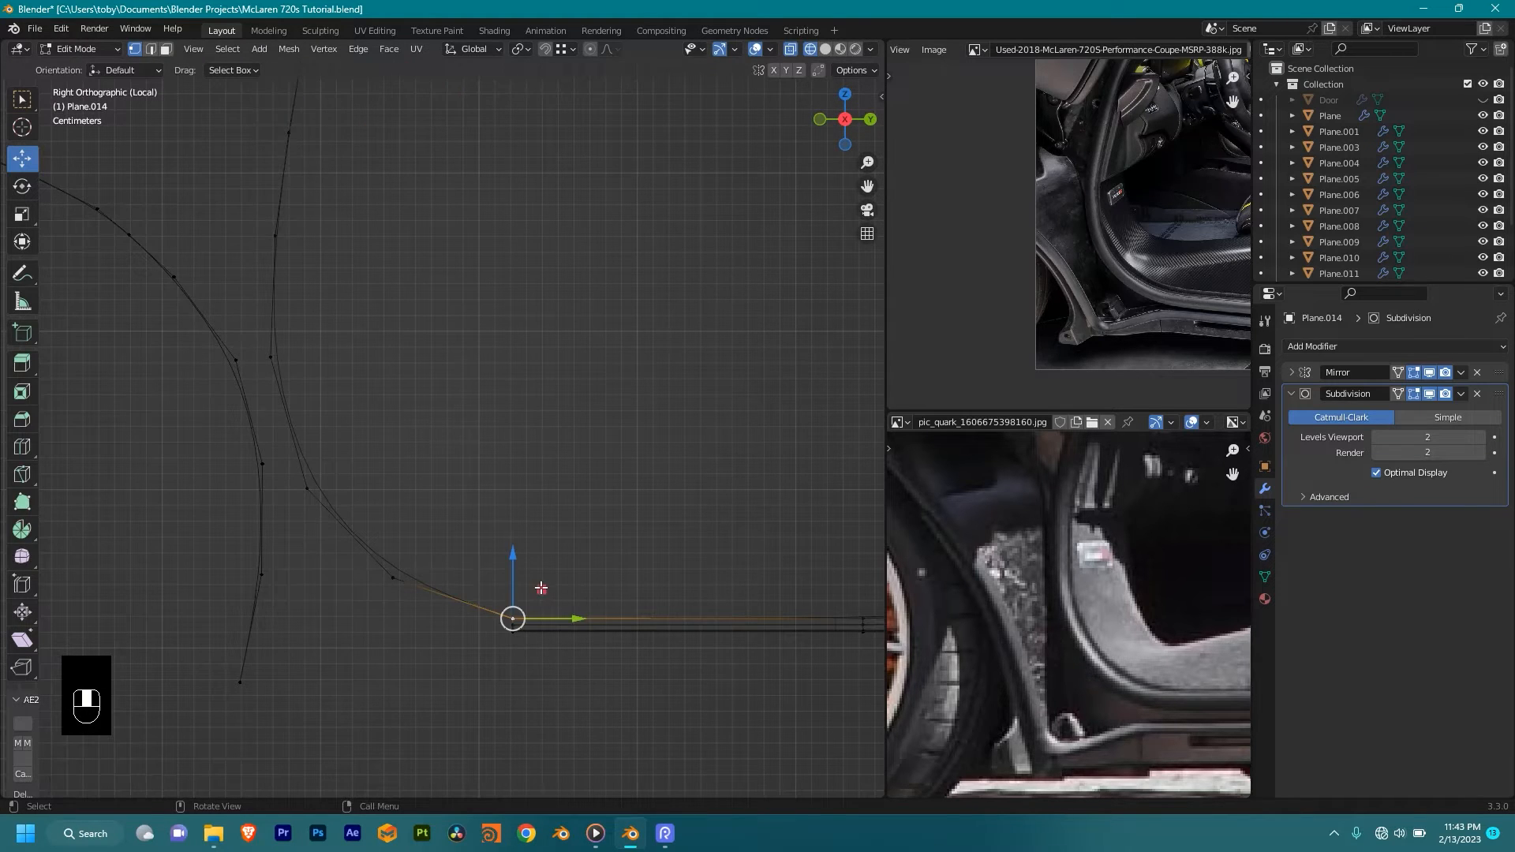
pyautogui.press('g')
pyautogui.click(533, 629)
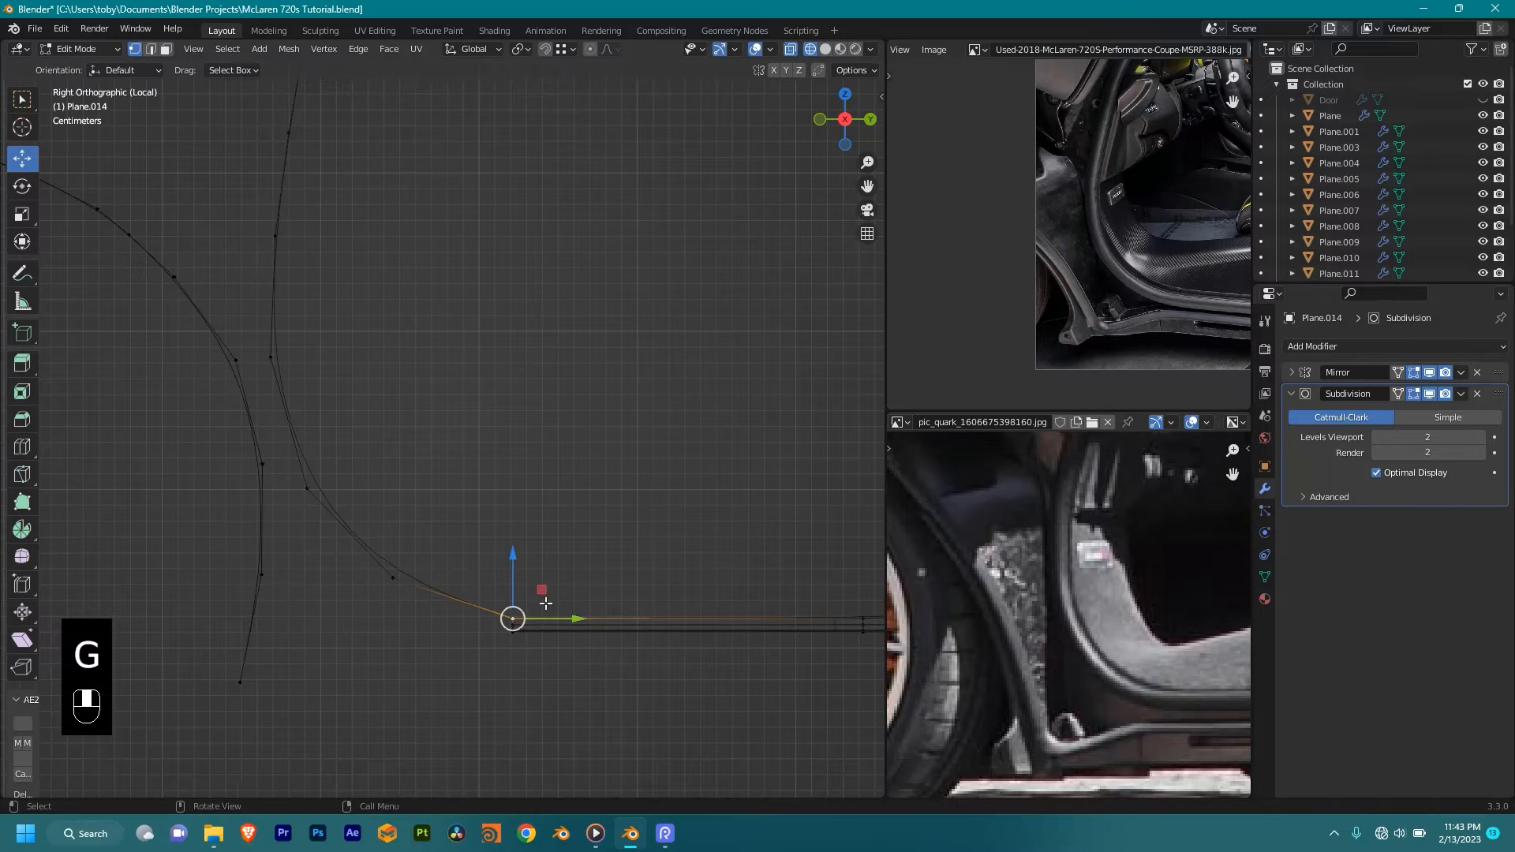
# Step: Shift a vertex on the lower half of the wheel arch strip's inner edge slightly rearward along Y
pyautogui.keyDown('shift'); pyautogui.moveTo(533, 628); pyautogui.dragTo(592, 596, button='middle'); pyautogui.keyUp('shift')
pyautogui.moveTo(484, 425); pyautogui.dragTo(397, 463, button='middle')
pyautogui.scroll(-1, 387, 480)
pyautogui.keyDown('shift'); pyautogui.moveTo(544, 514); pyautogui.dragTo(595, 567, button='middle'); pyautogui.keyUp('shift')
pyautogui.moveTo(595, 567); pyautogui.dragTo(495, 540, button='middle')
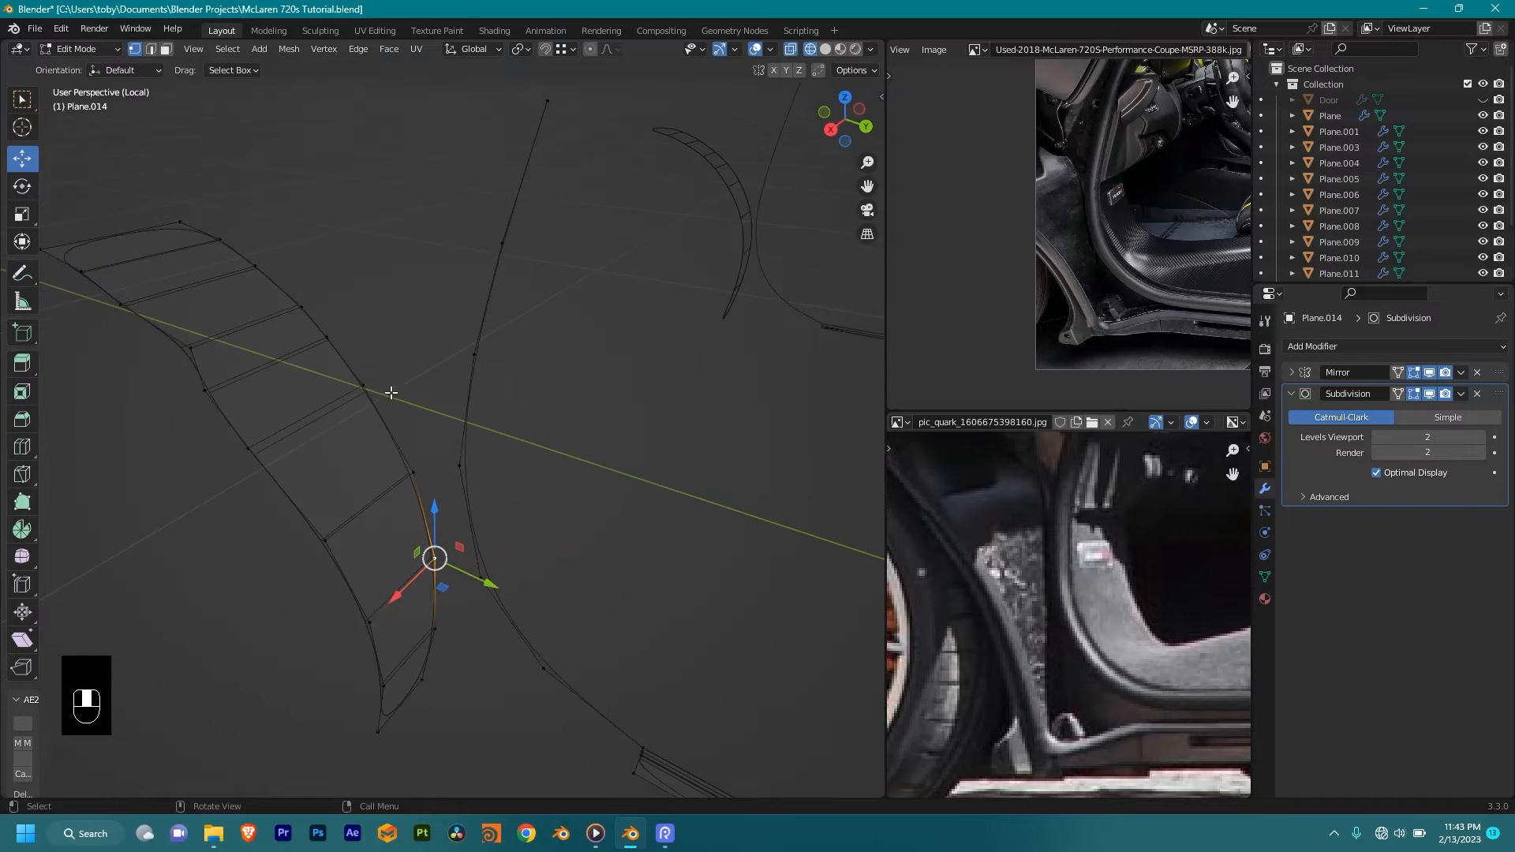
pyautogui.keyDown('ctrl'); pyautogui.click(197, 194); pyautogui.keyUp('ctrl')
pyautogui.moveTo(489, 492)
pyautogui.mouseDown(button='middle')
pyautogui.moveTo(535, 477)
pyautogui.moveTo(479, 470)
pyautogui.mouseUp(button='middle')
pyautogui.click(448, 460)
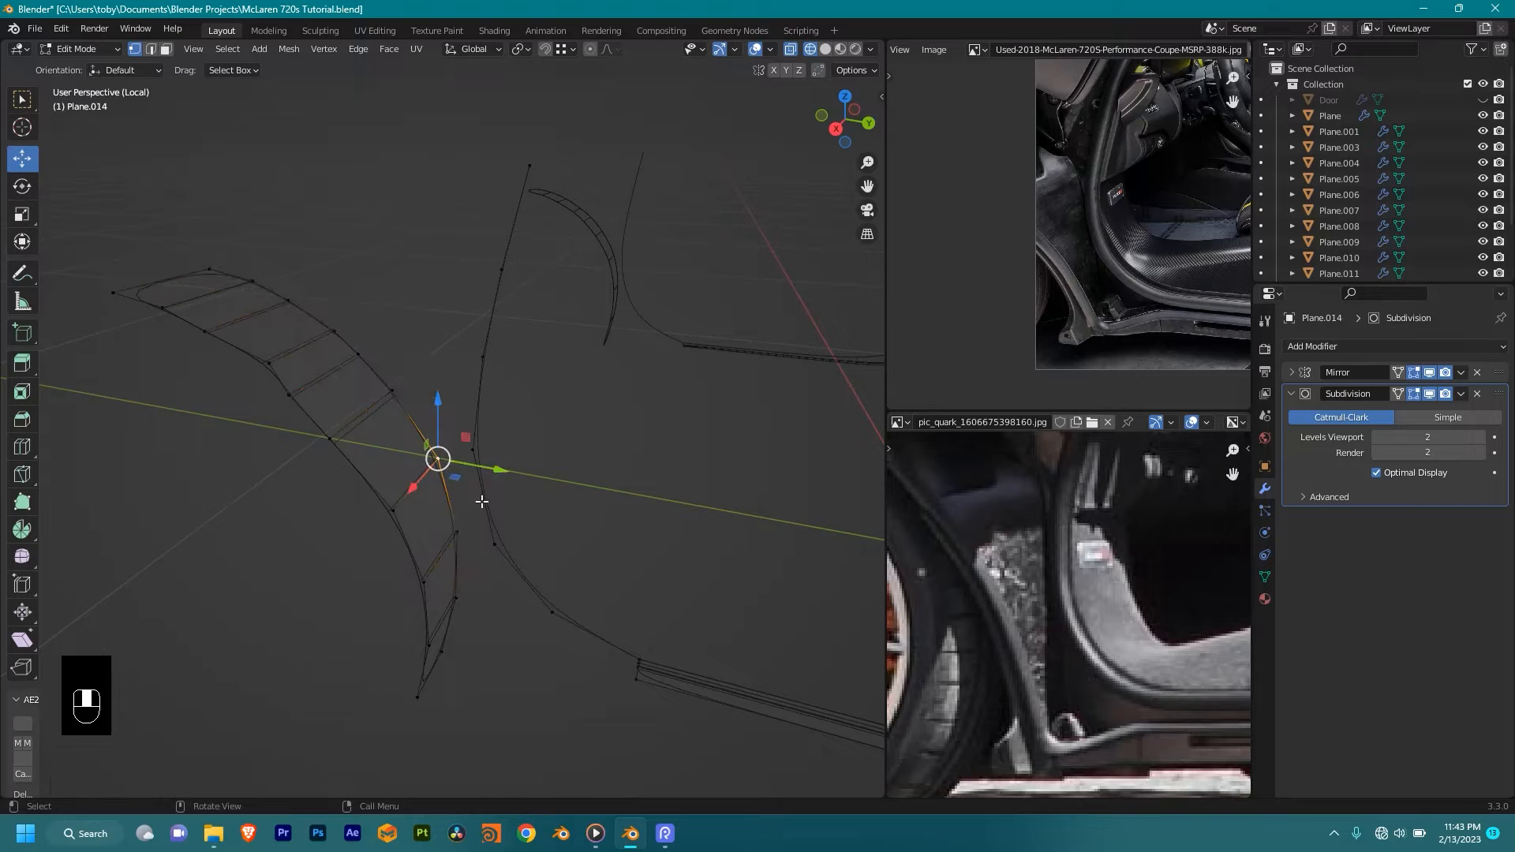
pyautogui.keyDown('shift'); pyautogui.moveTo(495, 465); pyautogui.dragTo(528, 552); pyautogui.keyUp('shift')
pyautogui.click(458, 530)
# Step: In side view, move the next inner-edge vertex further up the arch strip slightly rearward and upward
pyautogui.click(394, 392)
pyautogui.press('KP_3')
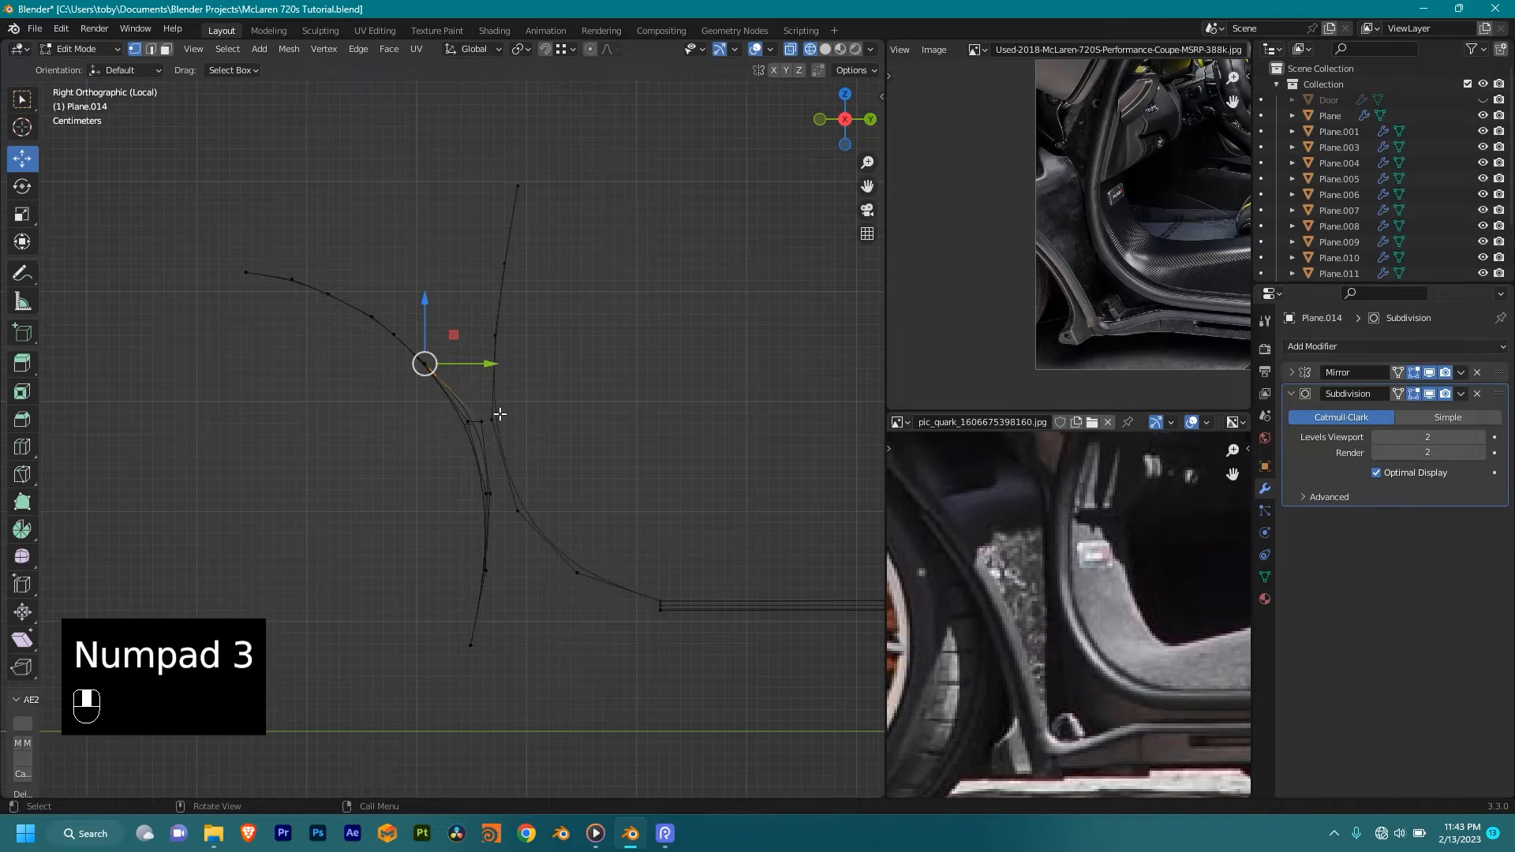
pyautogui.press('g')
pyautogui.click(592, 342)
# Step: Move the five remaining upper inner-edge vertices about 0.0064 m in Y and 0.0070 m in Z, and readjust the lowest of them
pyautogui.moveTo(589, 342); pyautogui.dragTo(446, 415, button='middle')
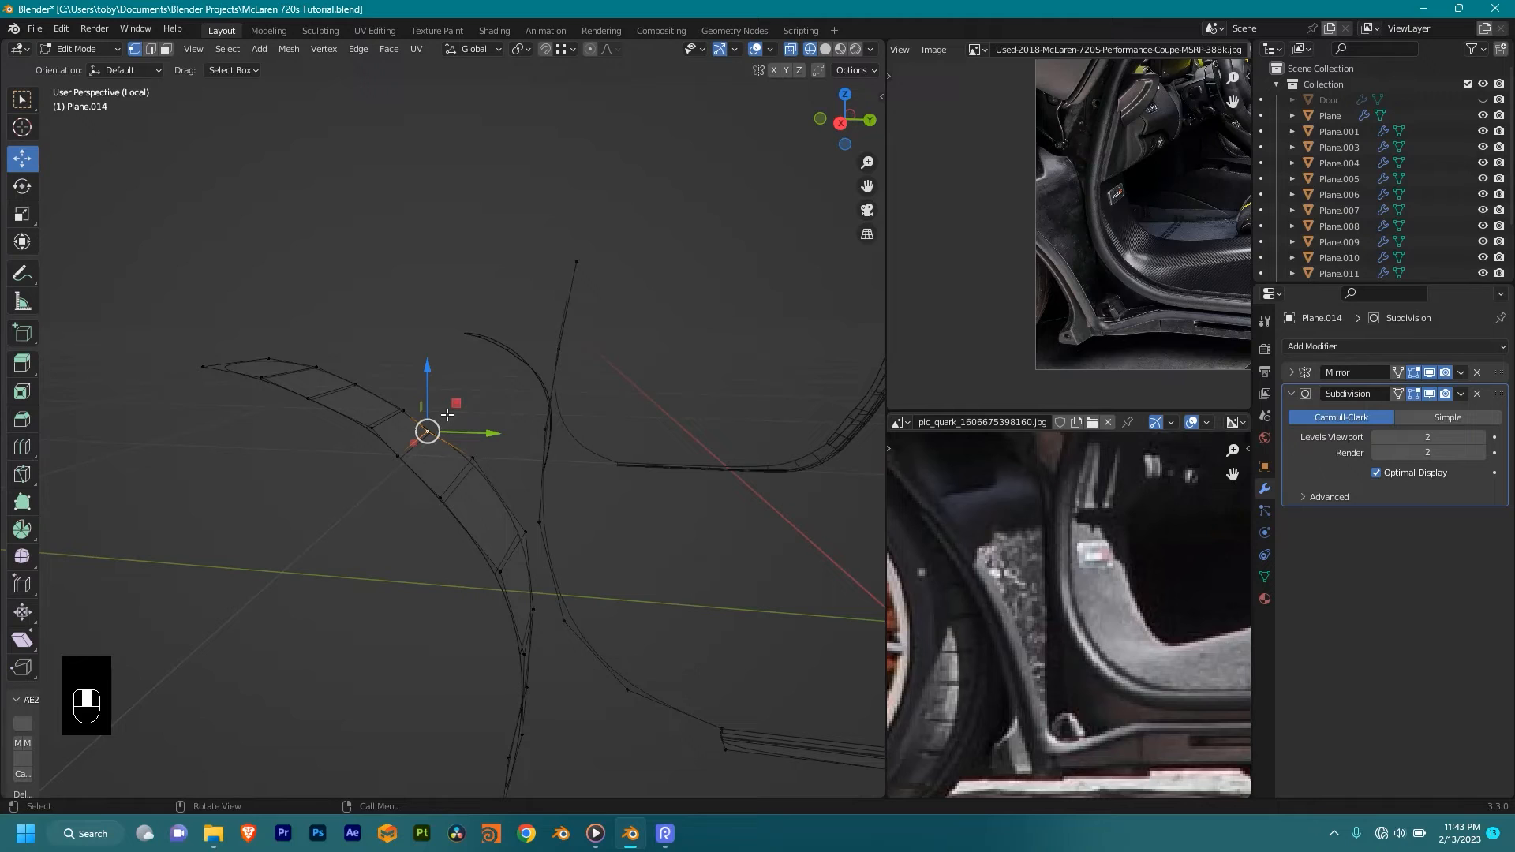
pyautogui.keyDown('ctrl'); pyautogui.click(271, 358); pyautogui.keyUp('ctrl')
pyautogui.press('KP_4')
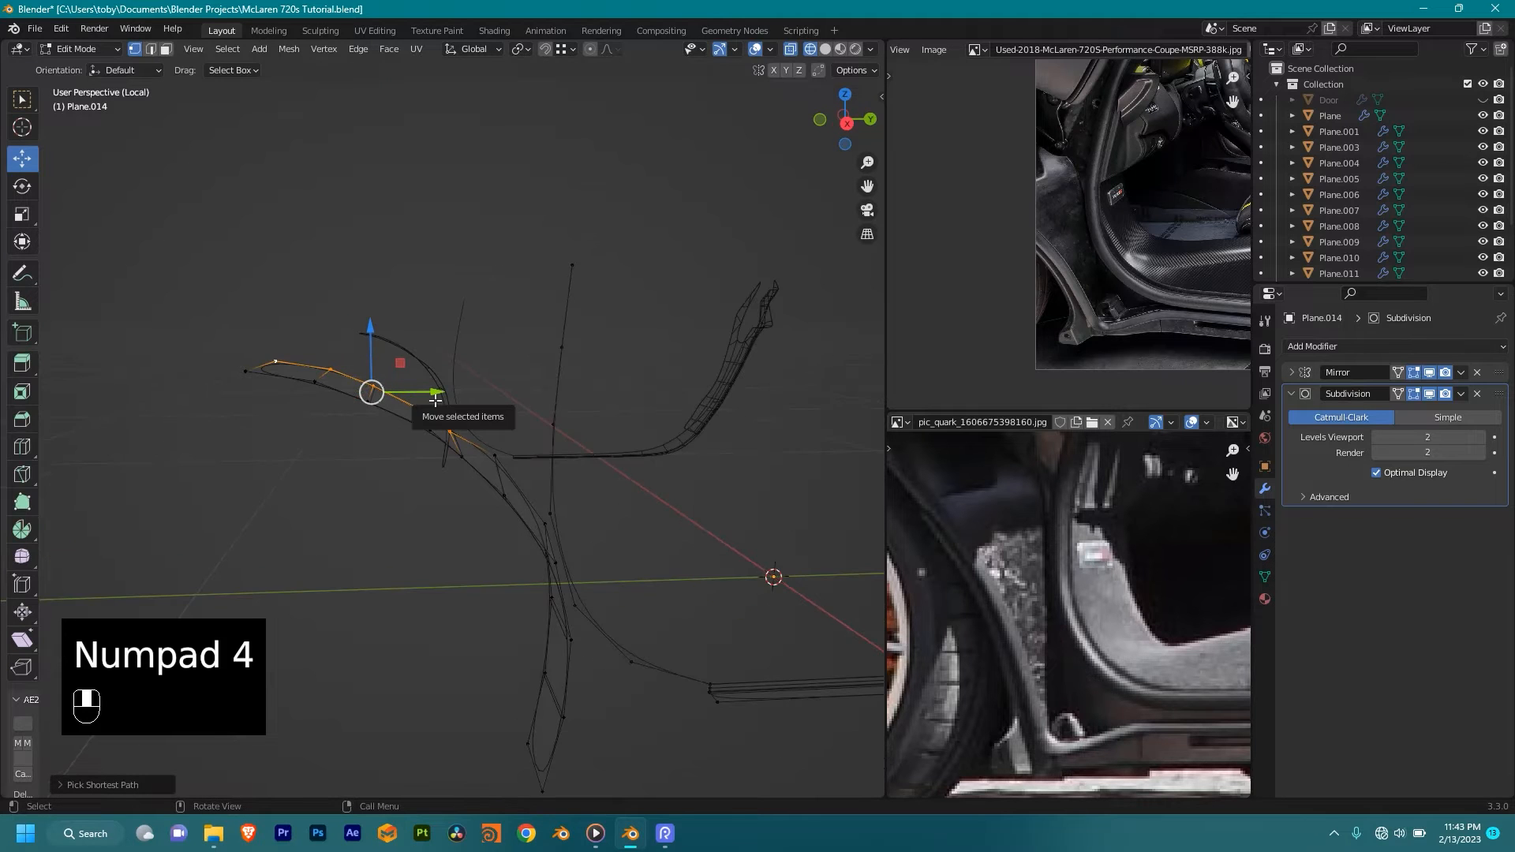
pyautogui.press('KP_3')
pyautogui.press('g')
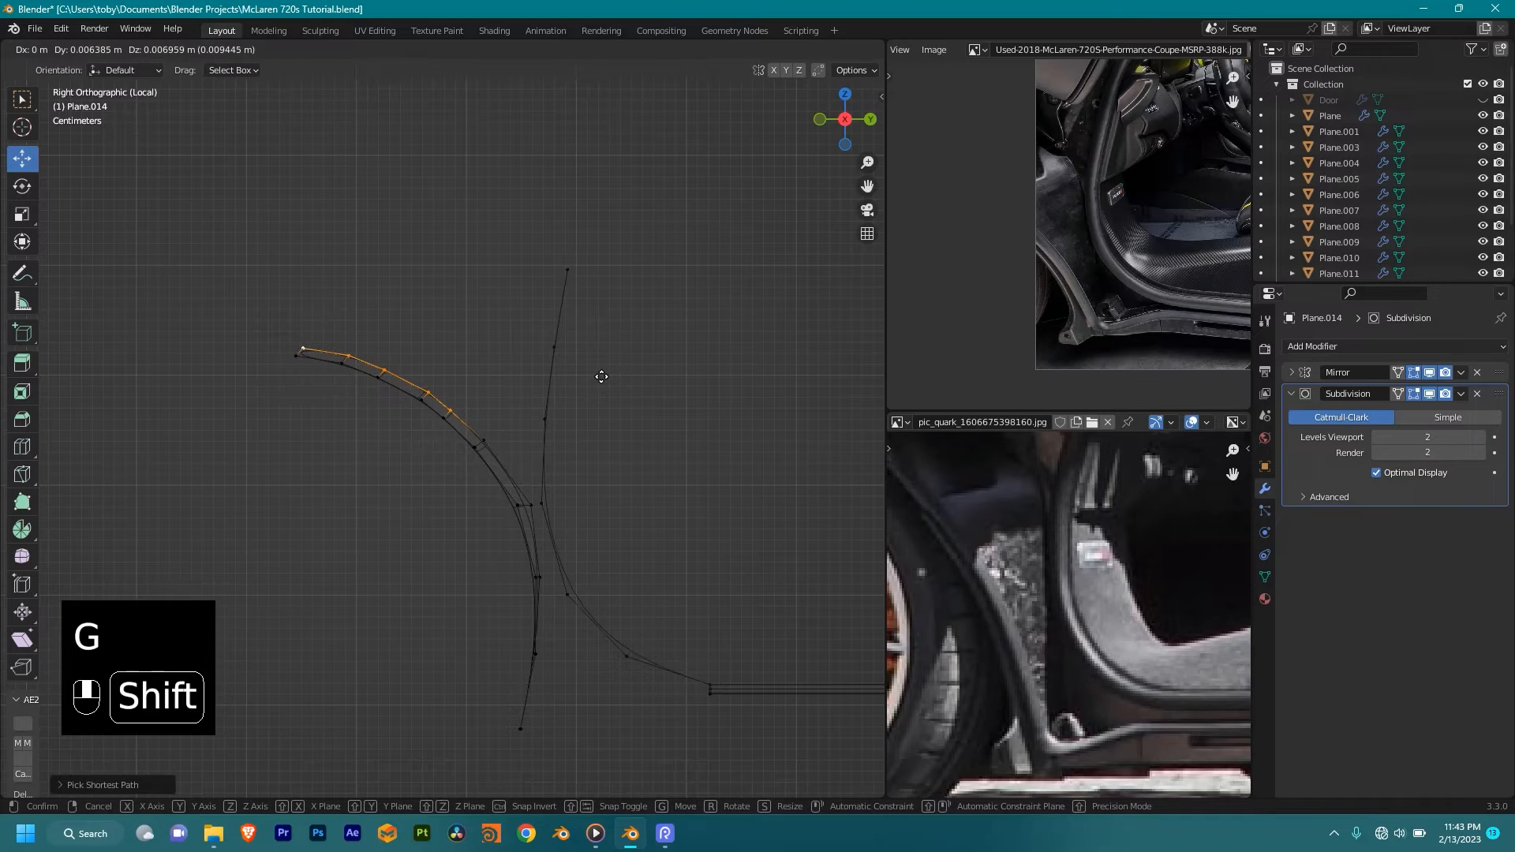
pyautogui.click(601, 376)
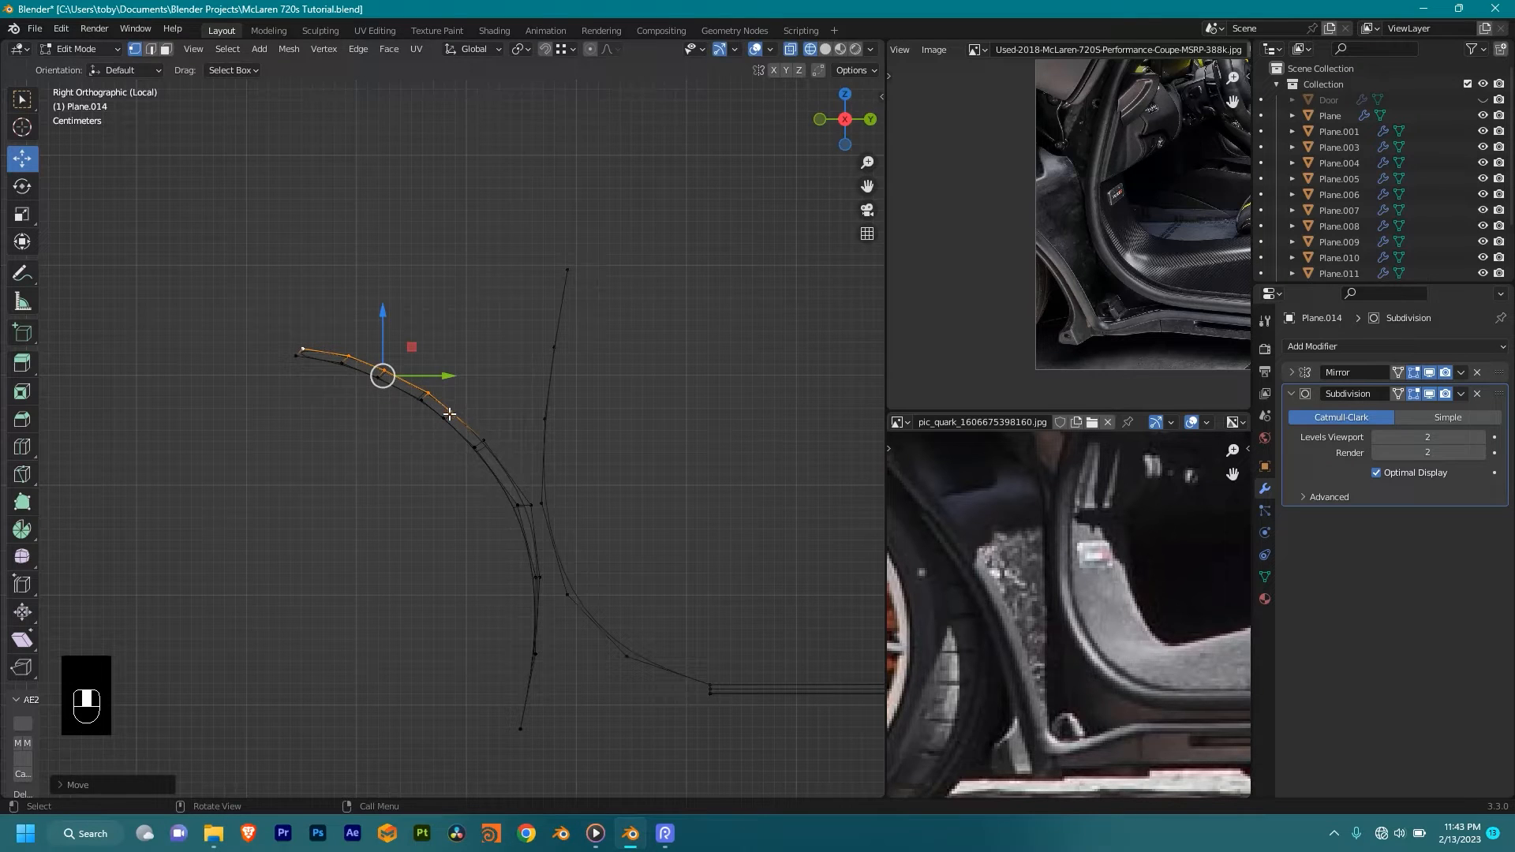
pyautogui.press('g')
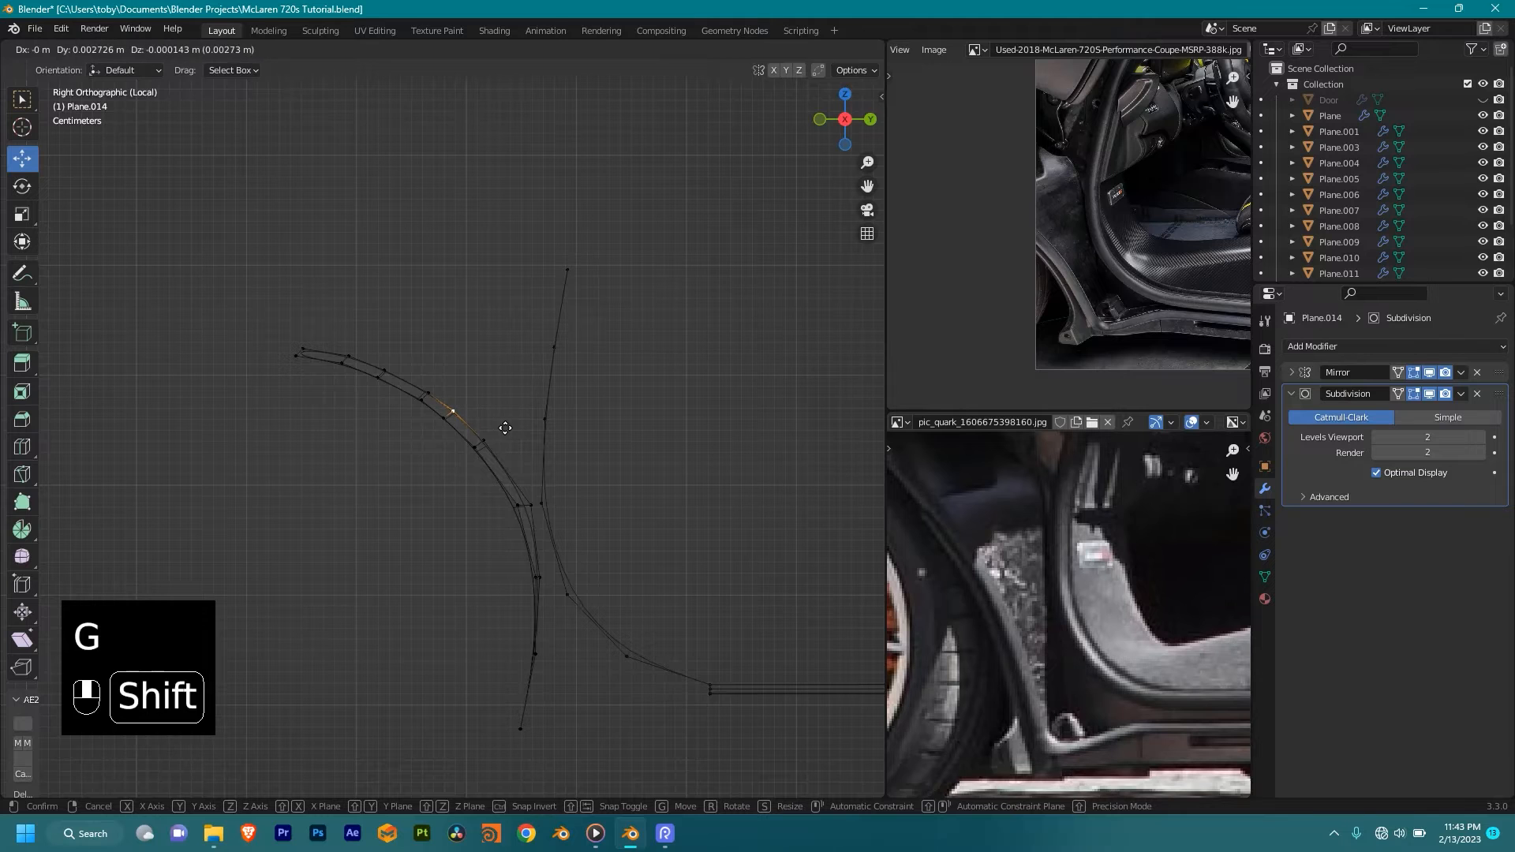
pyautogui.click(512, 441)
# Step: Turn off wireframe shading and add a lengthwise loop cut along the middle of the wheel arch strip
pyautogui.moveTo(581, 500)
pyautogui.mouseDown(button='middle')
pyautogui.moveTo(525, 481)
pyautogui.moveTo(494, 491)
pyautogui.moveTo(584, 497)
pyautogui.moveTo(581, 484)
pyautogui.moveTo(477, 497)
pyautogui.moveTo(431, 479)
pyautogui.moveTo(520, 477)
pyautogui.moveTo(551, 510)
pyautogui.moveTo(457, 487)
pyautogui.moveTo(397, 497)
pyautogui.mouseUp(button='middle')
pyautogui.hotkey('shift', 'z')
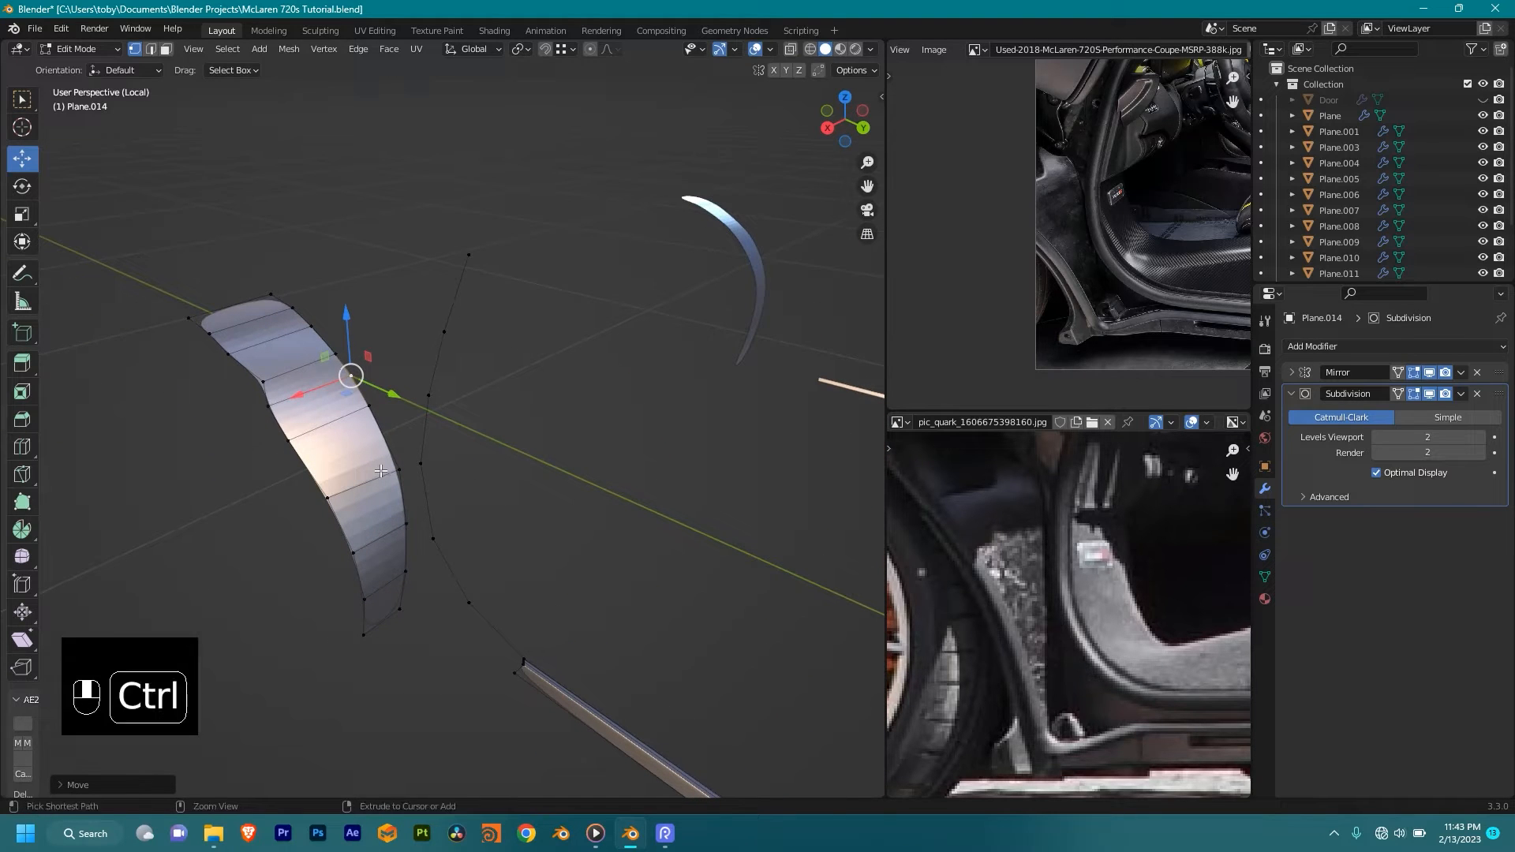
pyautogui.hotkey('ctrl', 'r')
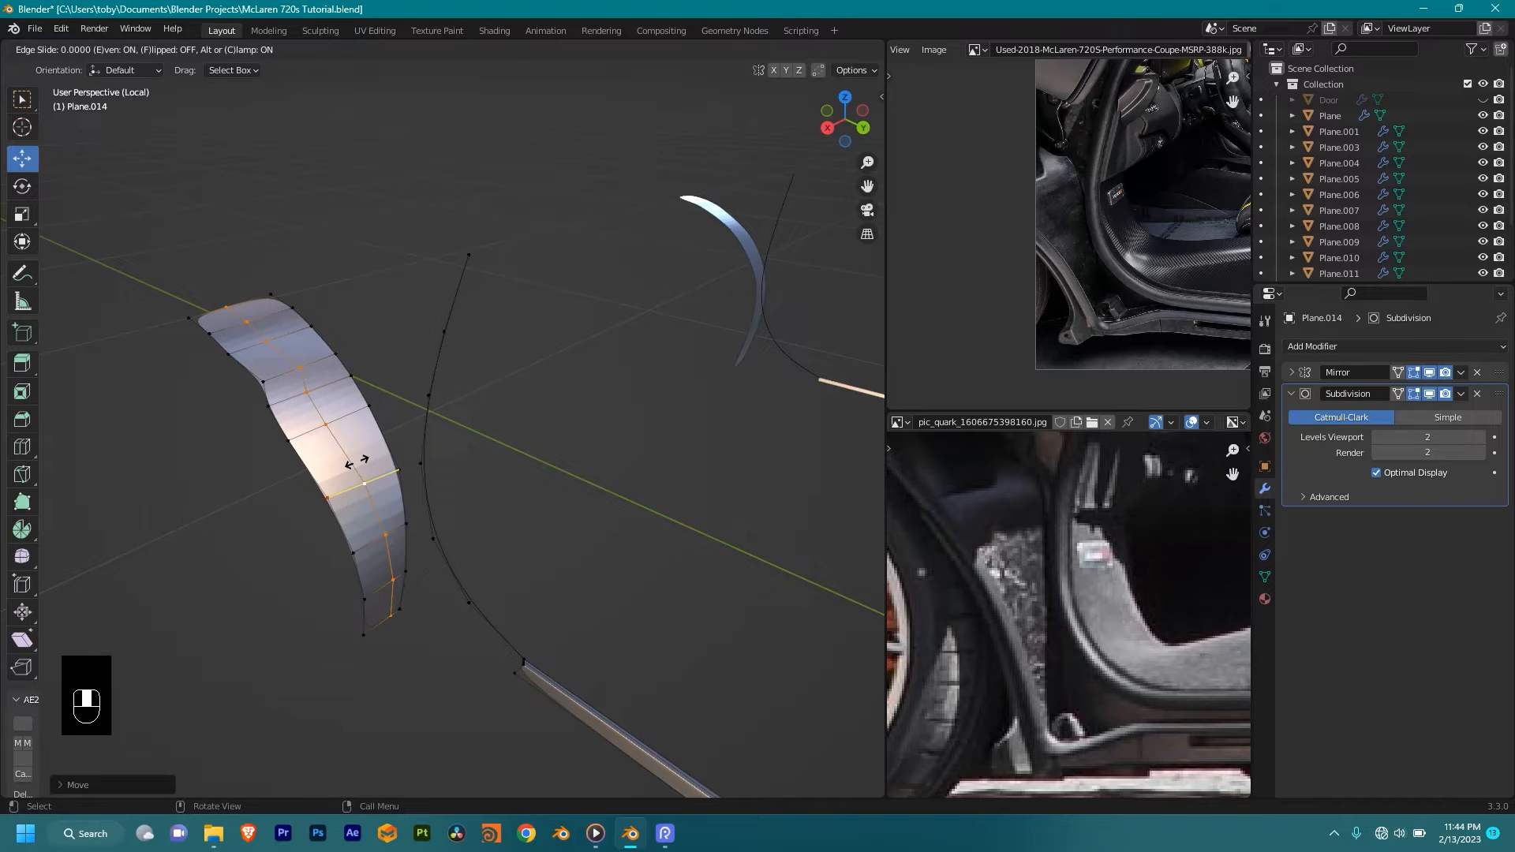
# Step: Cut a lengthwise edge loop down the curved arch strip and display the mesh in wireframe
pyautogui.keyDown('shift'); pyautogui.click(353, 462); pyautogui.keyUp('shift')
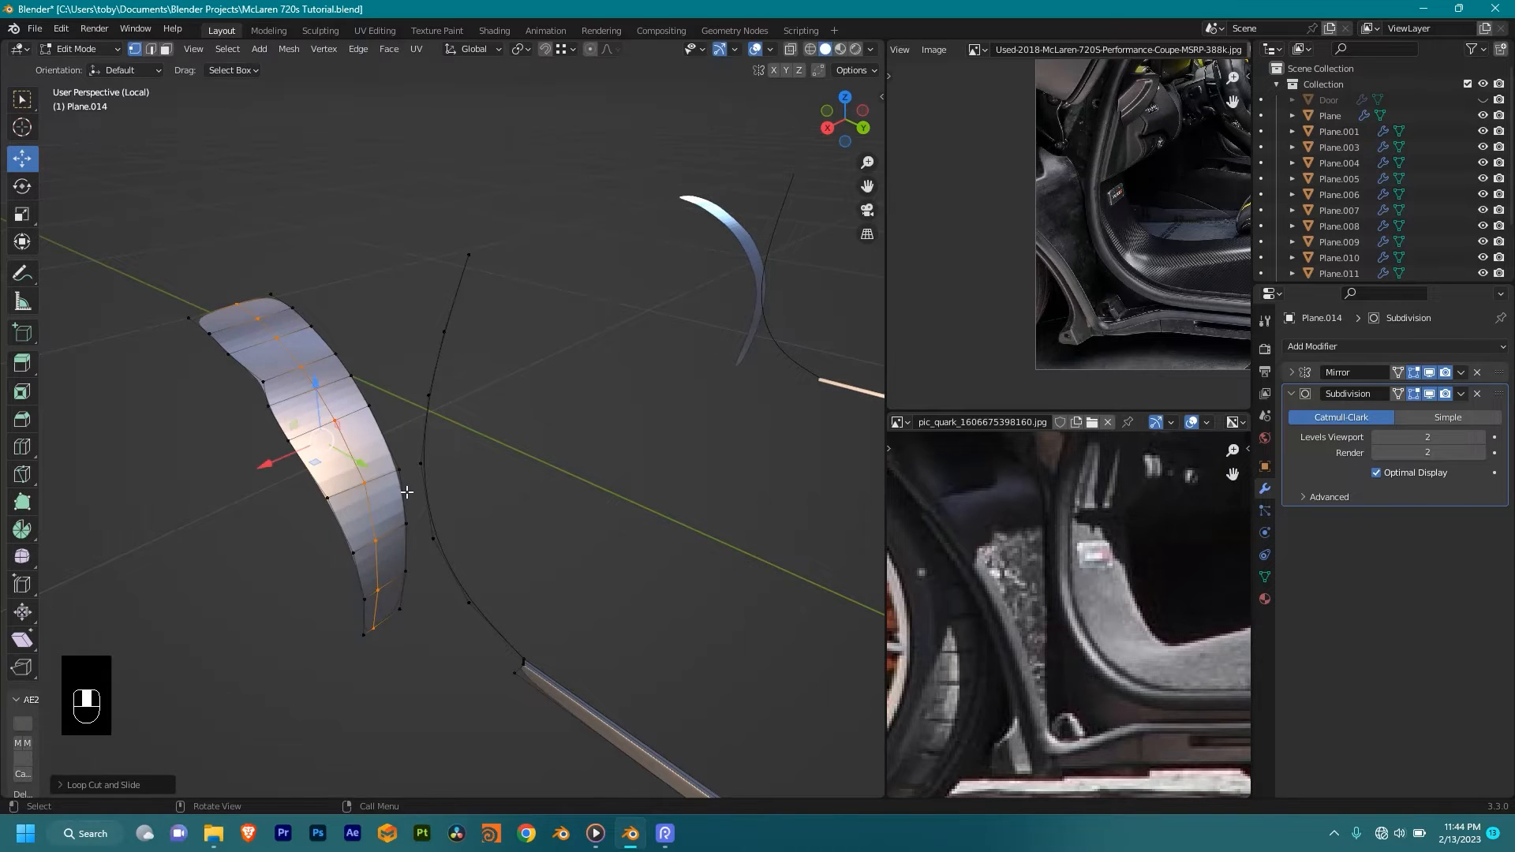
pyautogui.press('KP_3')
pyautogui.scroll(3, 474, 434)
pyautogui.hotkey('shift', 'z')
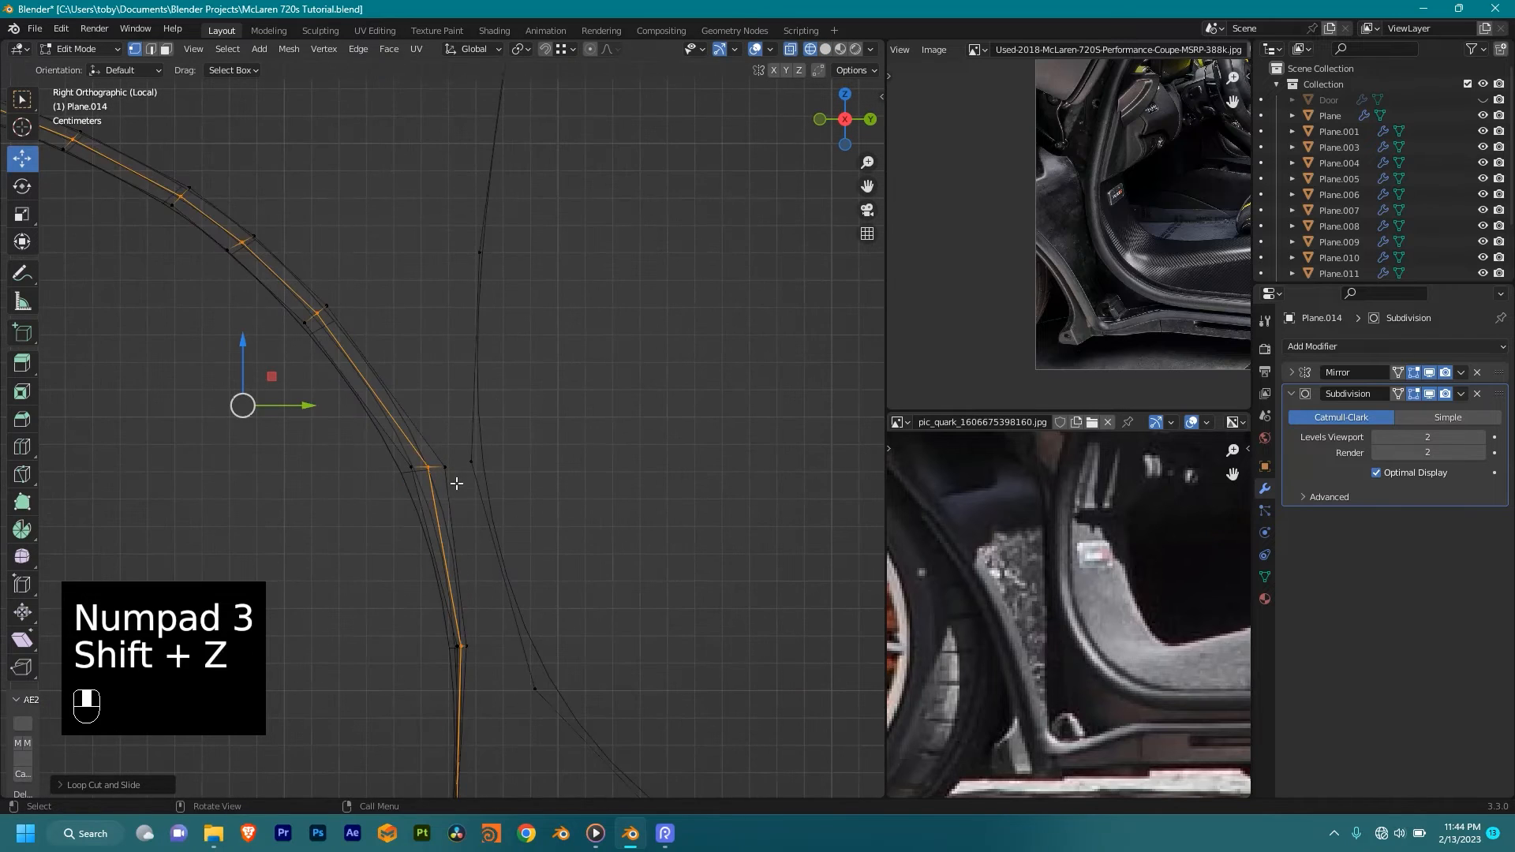
pyautogui.scroll(3, 497, 387)
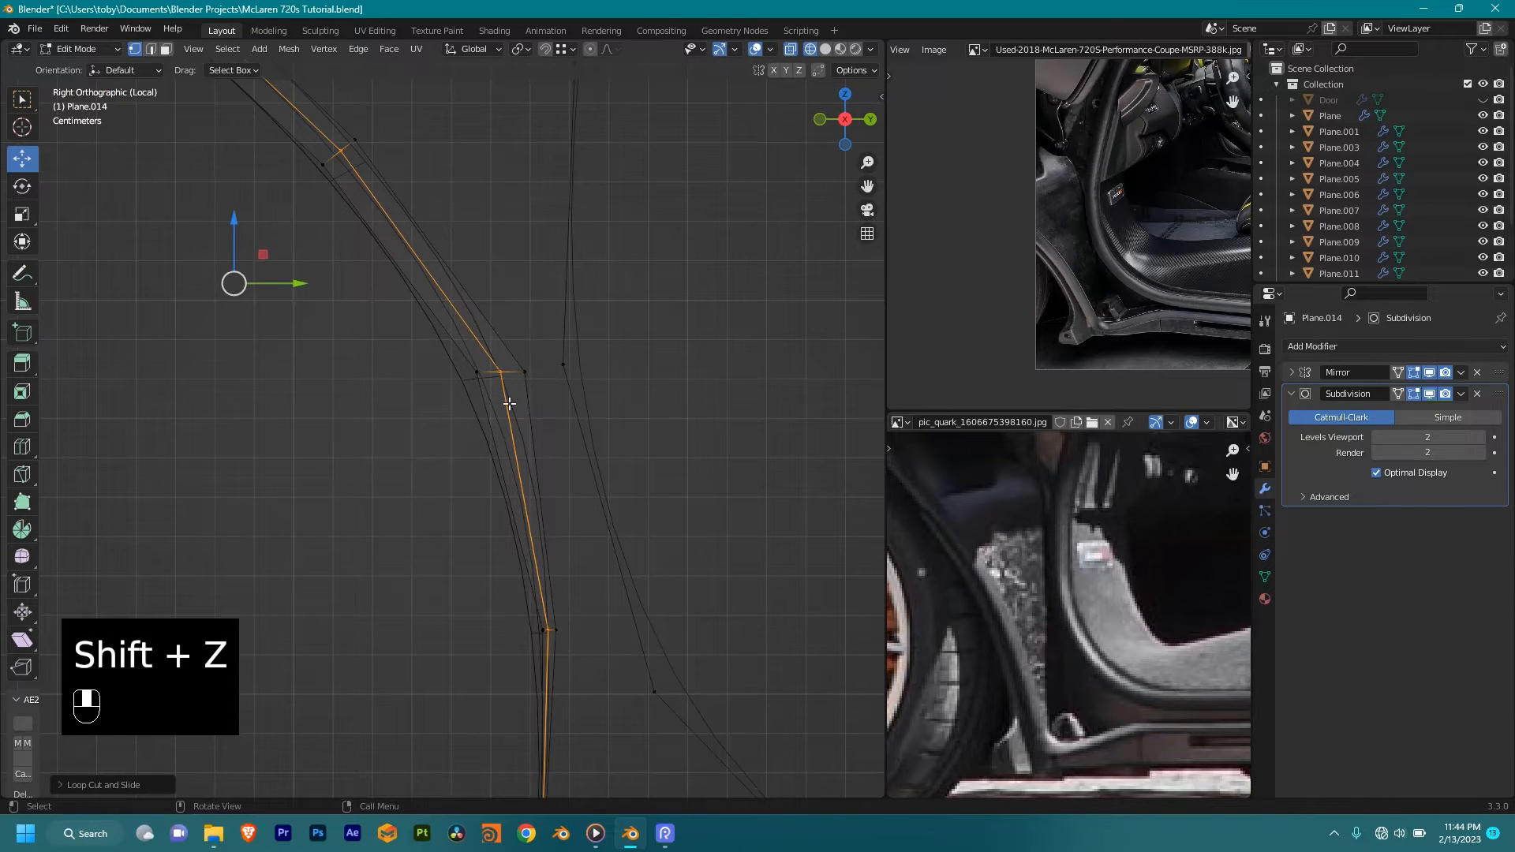
# Step: Snap the middle-loop vertex at the strip's lower bend onto the adjacent inner edge vertex, excluding the X axis
pyautogui.keyDown('shift'); pyautogui.moveTo(561, 622); pyautogui.dragTo(536, 477, button='middle'); pyautogui.keyUp('shift')
pyautogui.scroll(3, 507, 485)
pyautogui.moveTo(584, 485); pyautogui.dragTo(529, 496)
pyautogui.keyDown('shift'); pyautogui.moveTo(520, 264); pyautogui.dragTo(599, 599, button='middle'); pyautogui.keyUp('shift')
pyautogui.keyDown('shift'); pyautogui.moveTo(565, 369); pyautogui.dragTo(577, 393, button='middle'); pyautogui.keyUp('shift')
pyautogui.click(552, 411)
pyautogui.press('g')
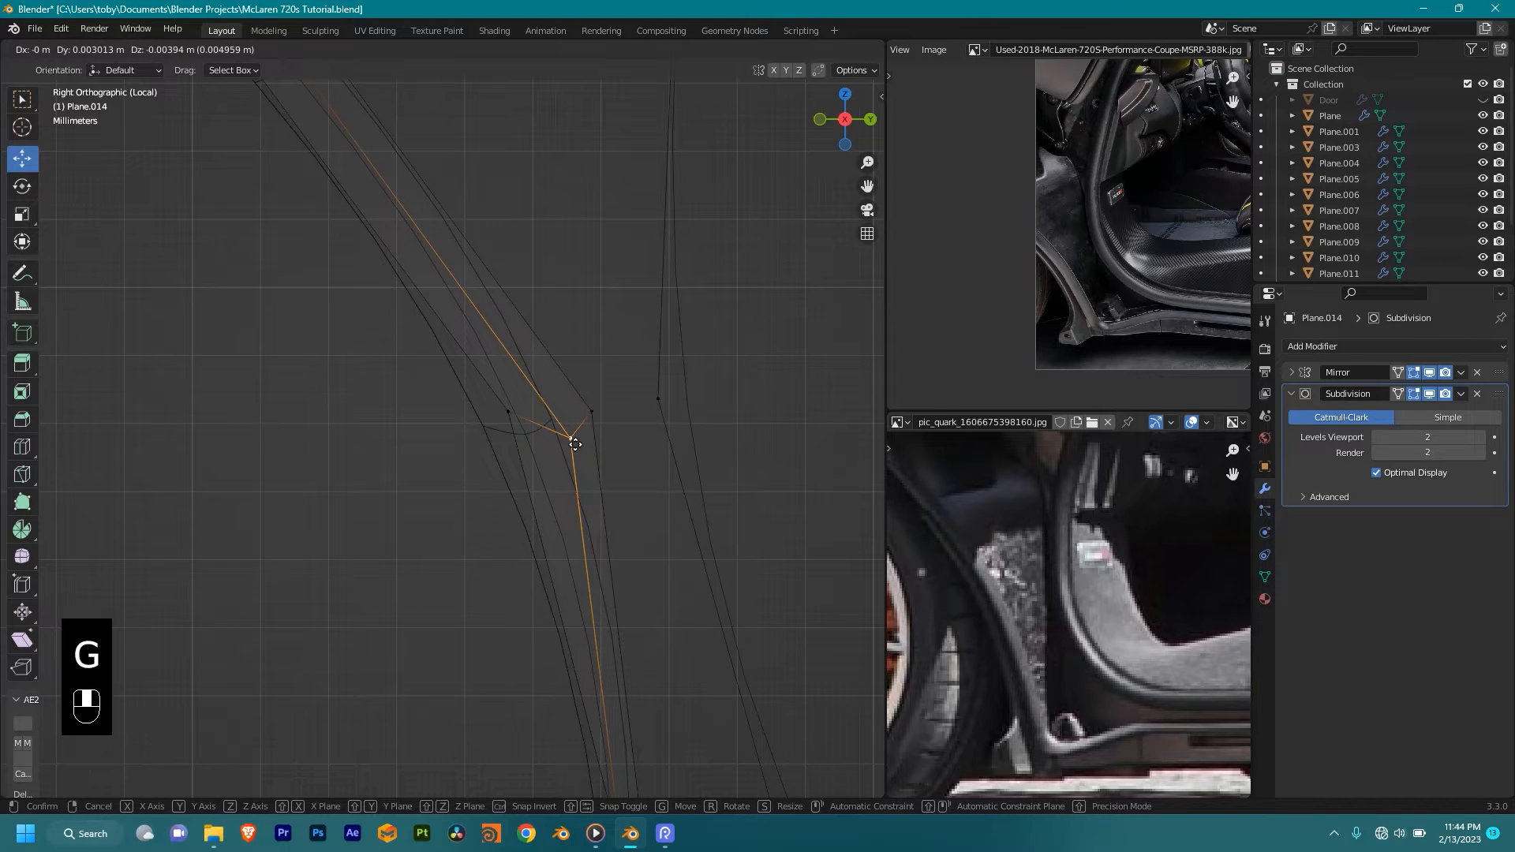
pyautogui.press('shift')
pyautogui.keyDown('shift'); pyautogui.moveTo(576, 444); pyautogui.dragTo(565, 434, button='middle'); pyautogui.keyUp('shift')
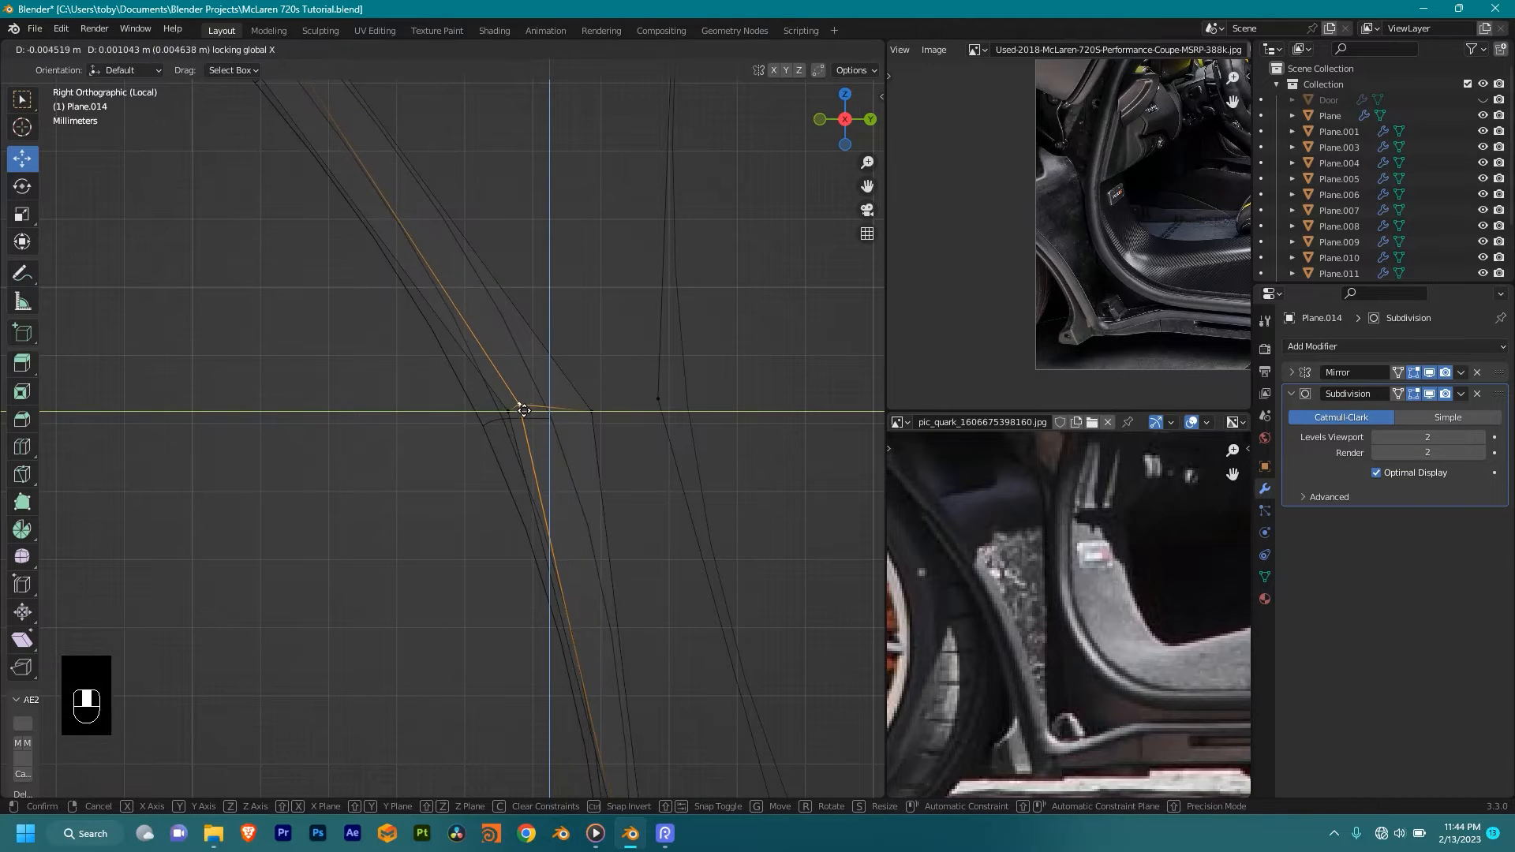
pyautogui.press('ctrl')
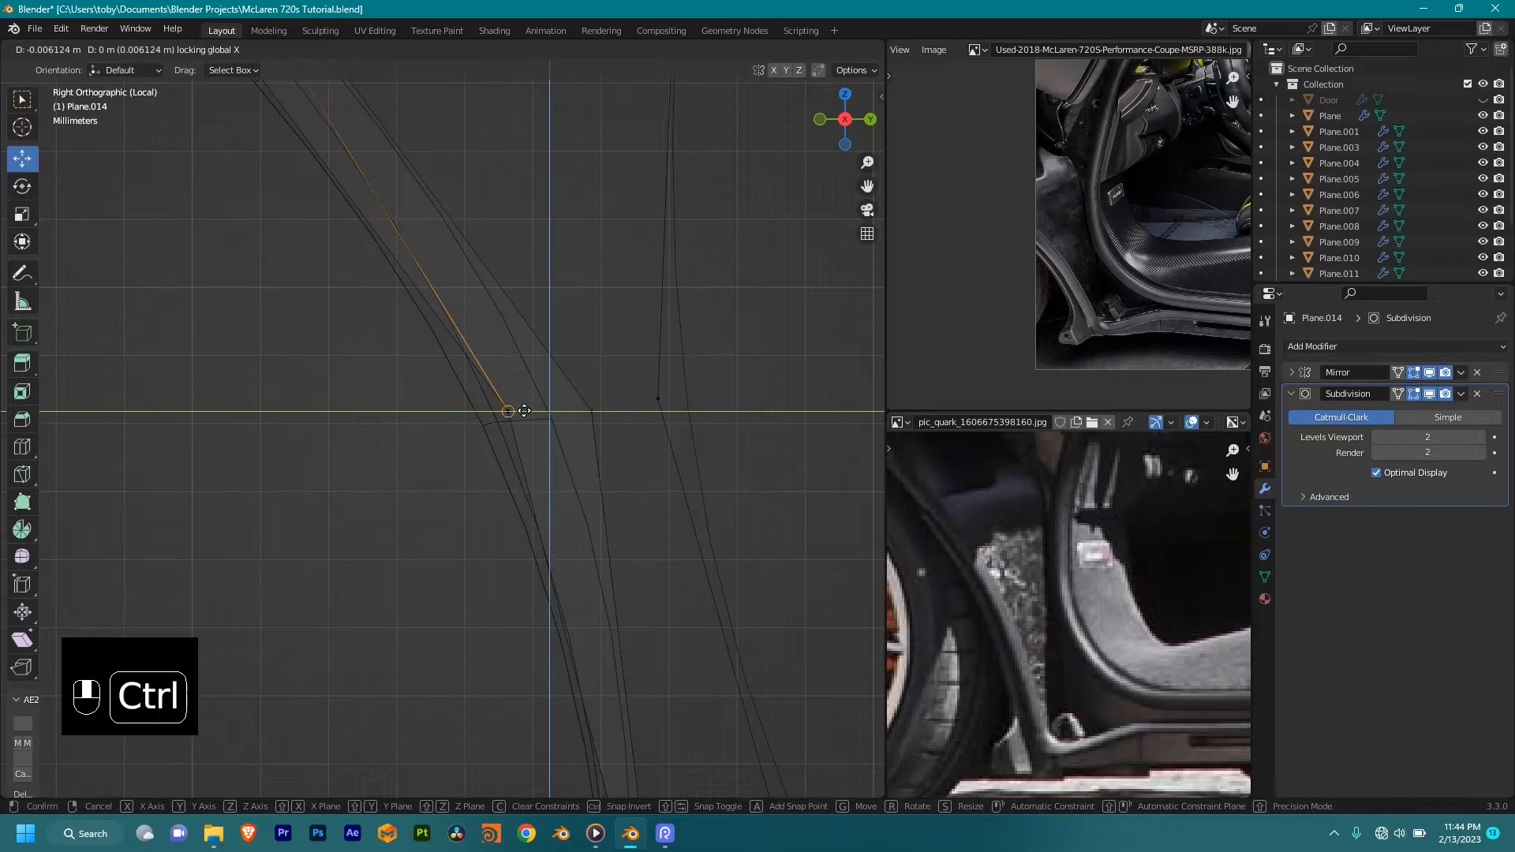
pyautogui.click(523, 410)
# Step: Snap the next two middle-loop vertices up the strip onto their inner edge vertices, excluding the X axis
pyautogui.keyDown('shift'); pyautogui.moveTo(535, 279); pyautogui.dragTo(655, 515, button='middle'); pyautogui.keyUp('shift')
pyautogui.keyDown('shift'); pyautogui.moveTo(455, 366); pyautogui.dragTo(560, 448, button='middle'); pyautogui.keyUp('shift')
pyautogui.press('g')
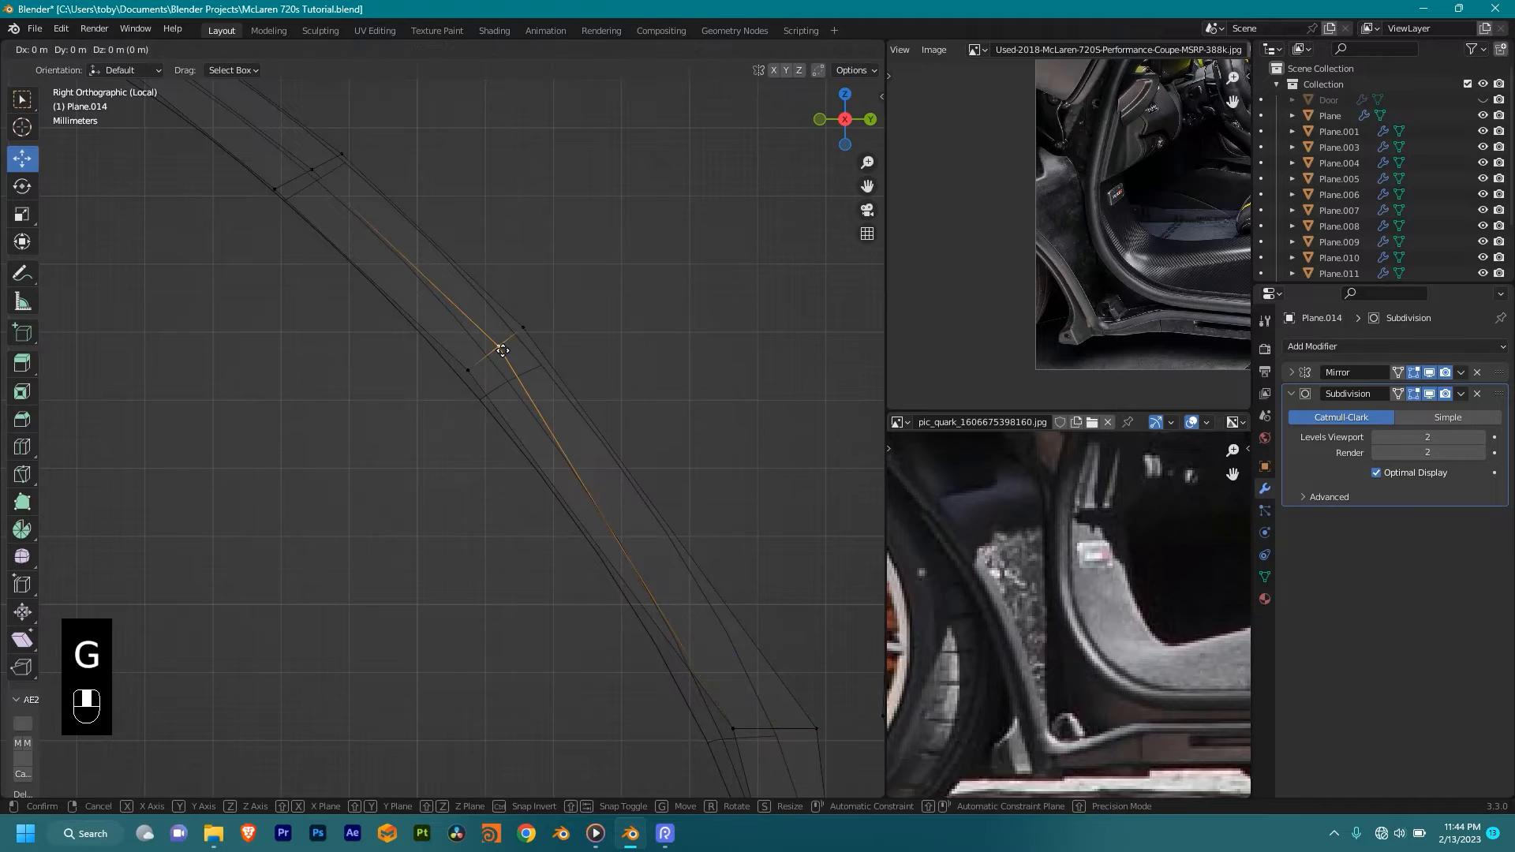
pyautogui.hotkey('shift', 'x')
pyautogui.press('ctrl')
pyautogui.click(469, 385)
pyautogui.keyDown('shift'); pyautogui.moveTo(468, 267); pyautogui.dragTo(646, 466, button='middle'); pyautogui.keyUp('shift')
pyautogui.click(486, 376)
pyautogui.press('g')
pyautogui.hotkey('shift', 'x')
pyautogui.keyDown('ctrl'); pyautogui.click(452, 387); pyautogui.keyUp('ctrl')
# Step: Align the following two middle-loop vertices on the strip's upper curve with the inner edge using vertex snapping
pyautogui.keyDown('shift'); pyautogui.moveTo(454, 314); pyautogui.dragTo(611, 421, button='middle'); pyautogui.keyUp('shift')
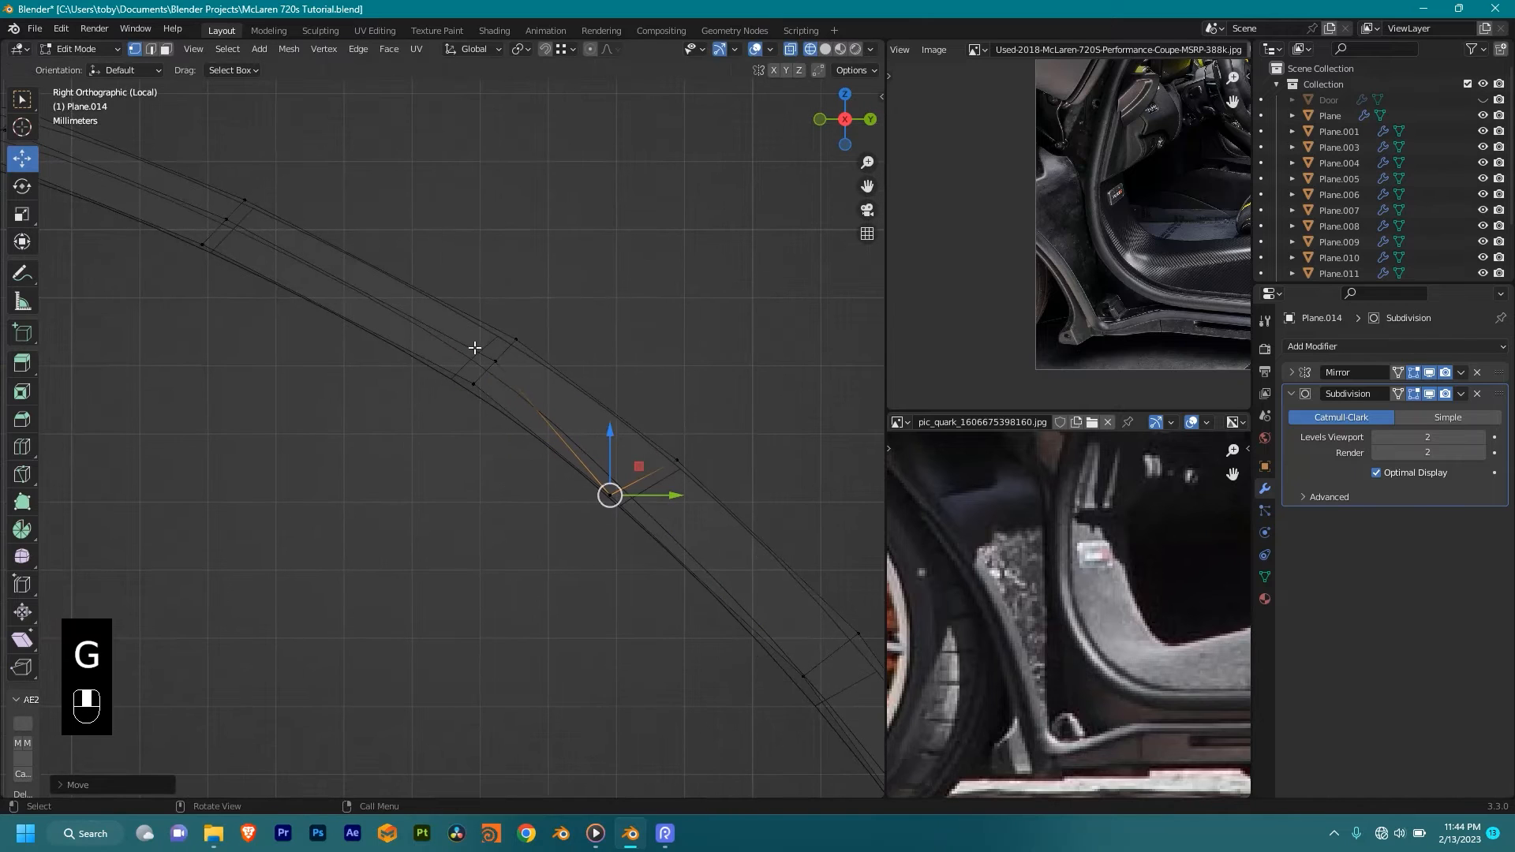
pyautogui.click(493, 361)
pyautogui.press('g')
pyautogui.hotkey('shift', 'x')
pyautogui.press('ctrl')
pyautogui.keyDown('ctrl'); pyautogui.click(475, 374); pyautogui.keyUp('ctrl')
pyautogui.keyDown('shift'); pyautogui.moveTo(352, 297); pyautogui.dragTo(633, 440, button='middle'); pyautogui.keyUp('shift')
pyautogui.click(506, 363)
pyautogui.press('g')
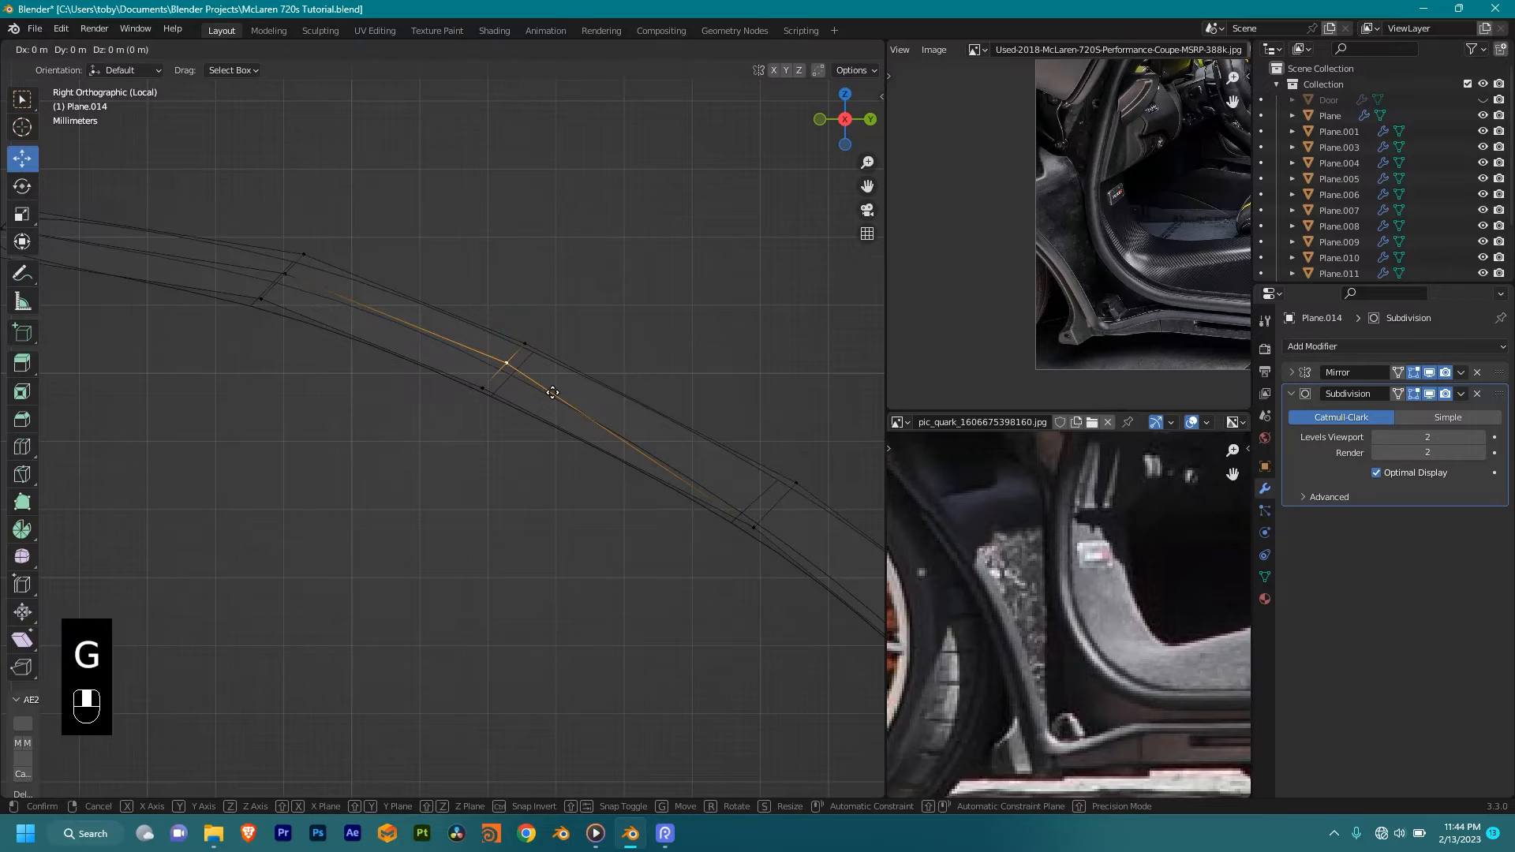
pyautogui.press('y')
pyautogui.keyDown('ctrl'); pyautogui.click(484, 389); pyautogui.keyUp('ctrl')
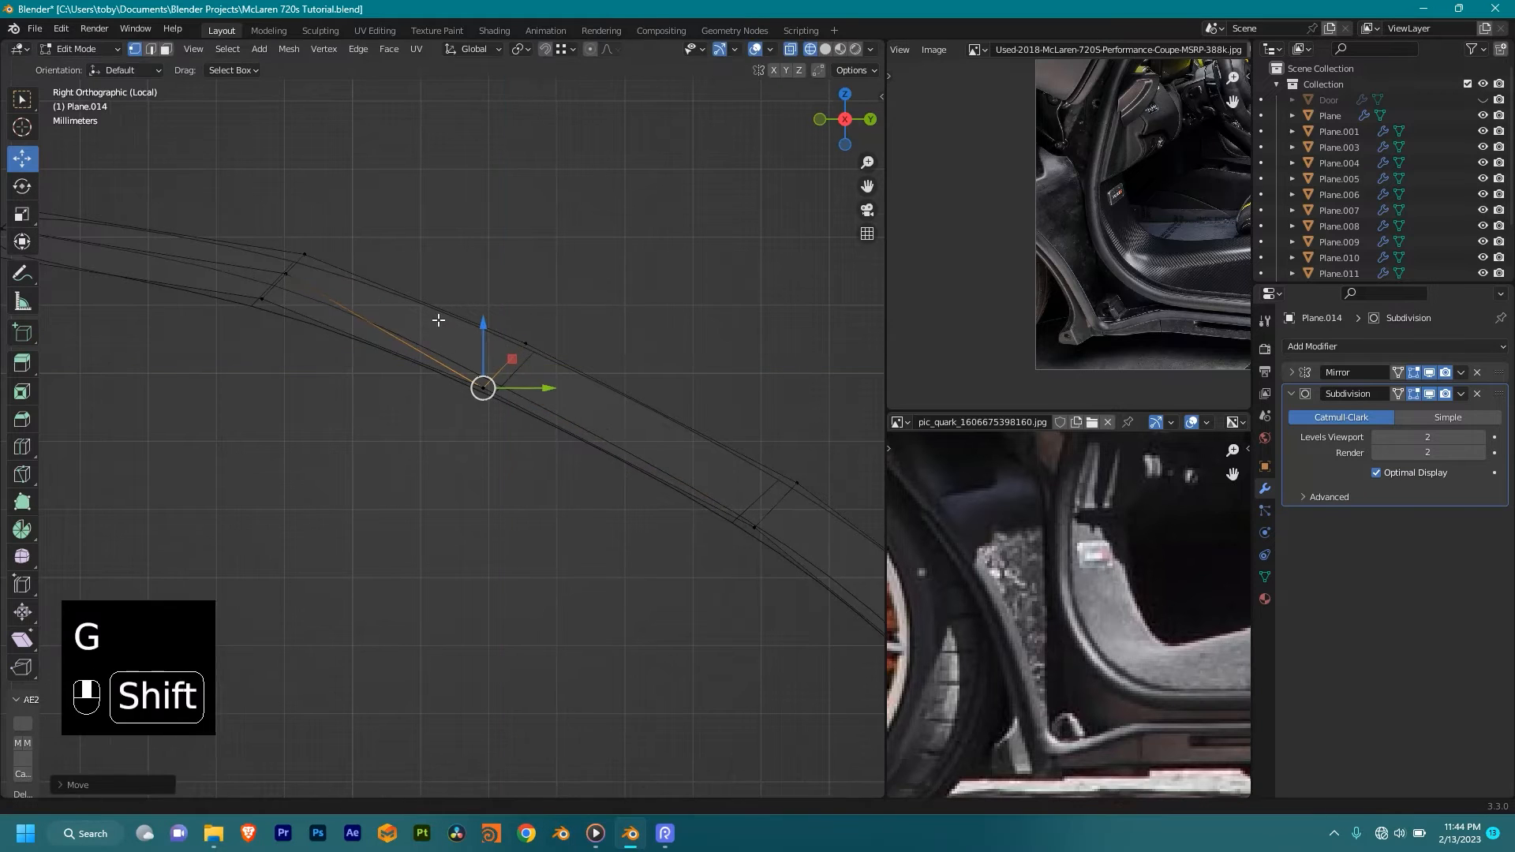
# Step: Snap the last two middle-loop vertices at the strip's upper end onto the inner edge, excluding the X axis
pyautogui.keyDown('shift'); pyautogui.moveTo(433, 315); pyautogui.dragTo(619, 409, button='middle'); pyautogui.keyUp('shift')
pyautogui.click(615, 387)
pyautogui.press('g')
pyautogui.hotkey('shift', 'x')
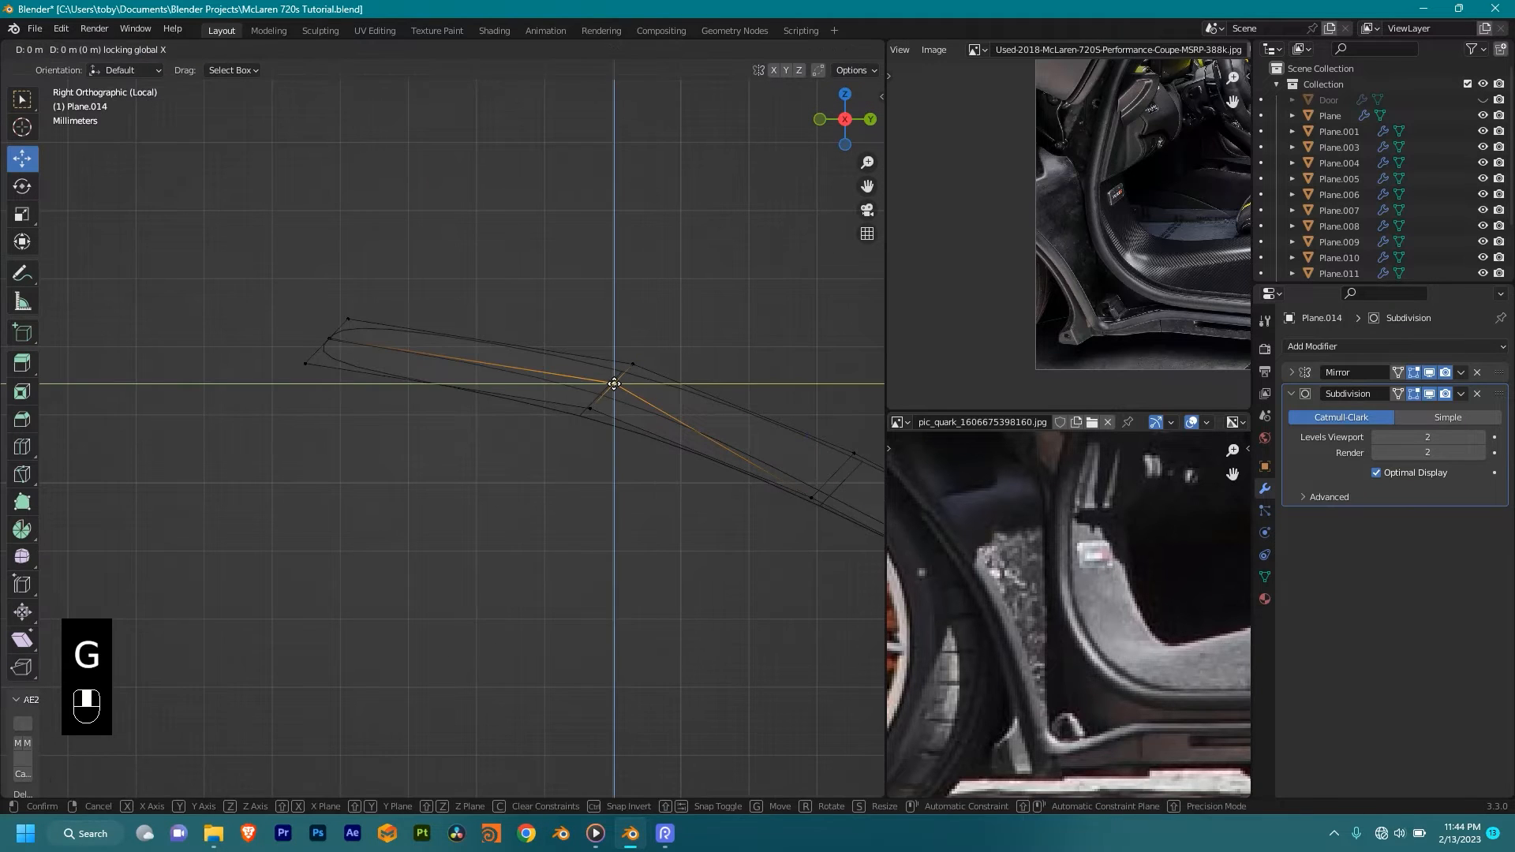
pyautogui.keyDown('ctrl'); pyautogui.click(596, 406); pyautogui.keyUp('ctrl')
pyautogui.press('g')
pyautogui.hotkey('shift', 'x')
pyautogui.keyDown('ctrl'); pyautogui.click(306, 373); pyautogui.keyUp('ctrl')
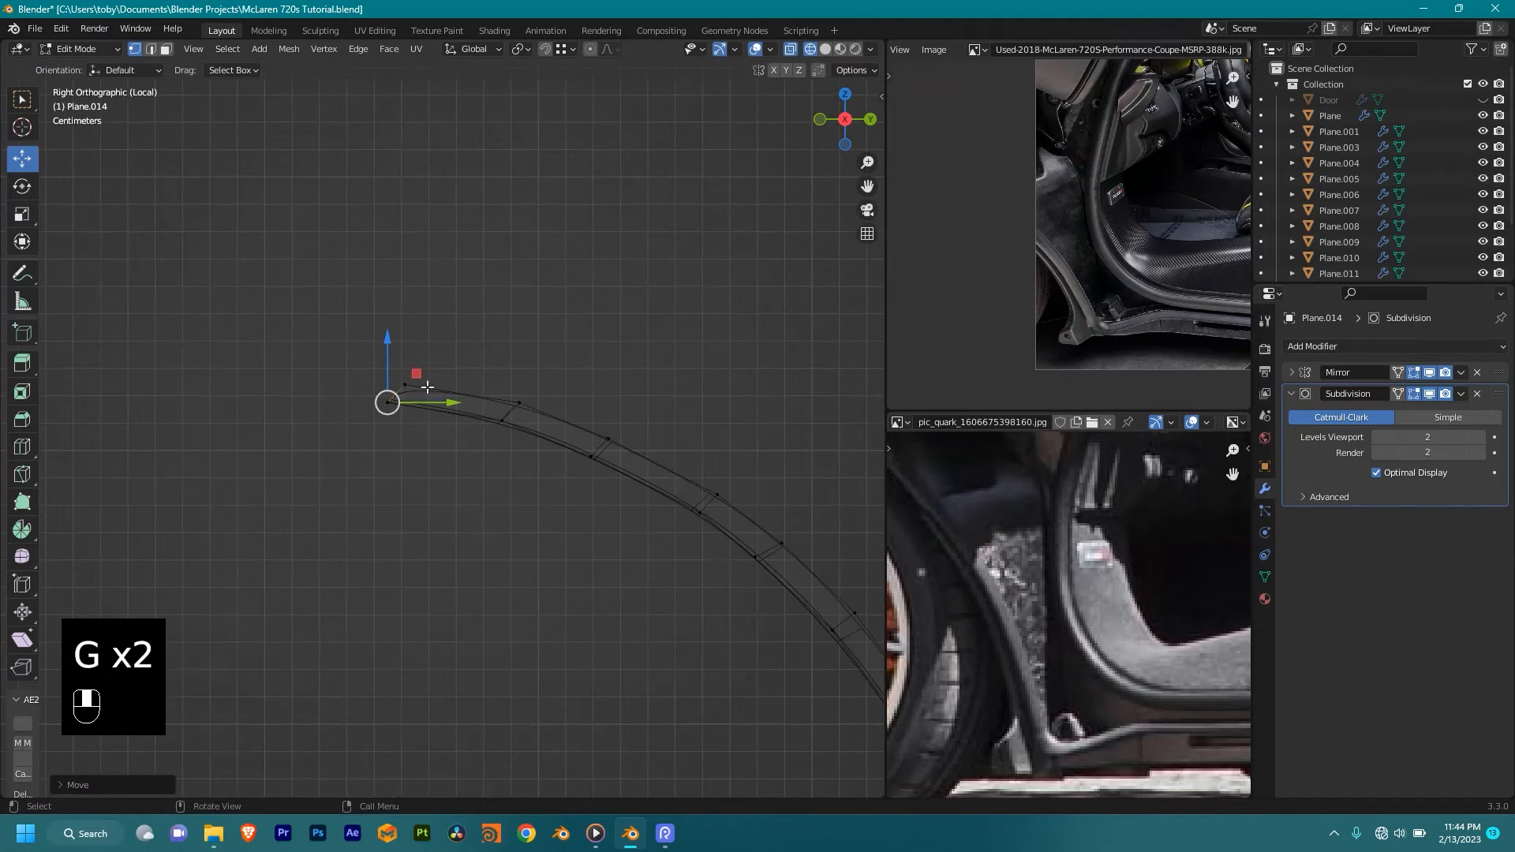
# Step: Return to solid shading in Object Mode and apply Shade Smooth to the object
pyautogui.hotkey('shift', 'z')
pyautogui.moveTo(602, 507)
pyautogui.mouseDown(button='middle')
pyautogui.moveTo(677, 558)
pyautogui.moveTo(638, 631)
pyautogui.moveTo(561, 496)
pyautogui.moveTo(365, 448)
pyautogui.moveTo(466, 532)
pyautogui.moveTo(475, 492)
pyautogui.moveTo(443, 546)
pyautogui.moveTo(467, 535)
pyautogui.moveTo(437, 470)
pyautogui.mouseUp(button='middle')
pyautogui.press('Tab')
pyautogui.rightClick(361, 447)
pyautogui.click(393, 442)
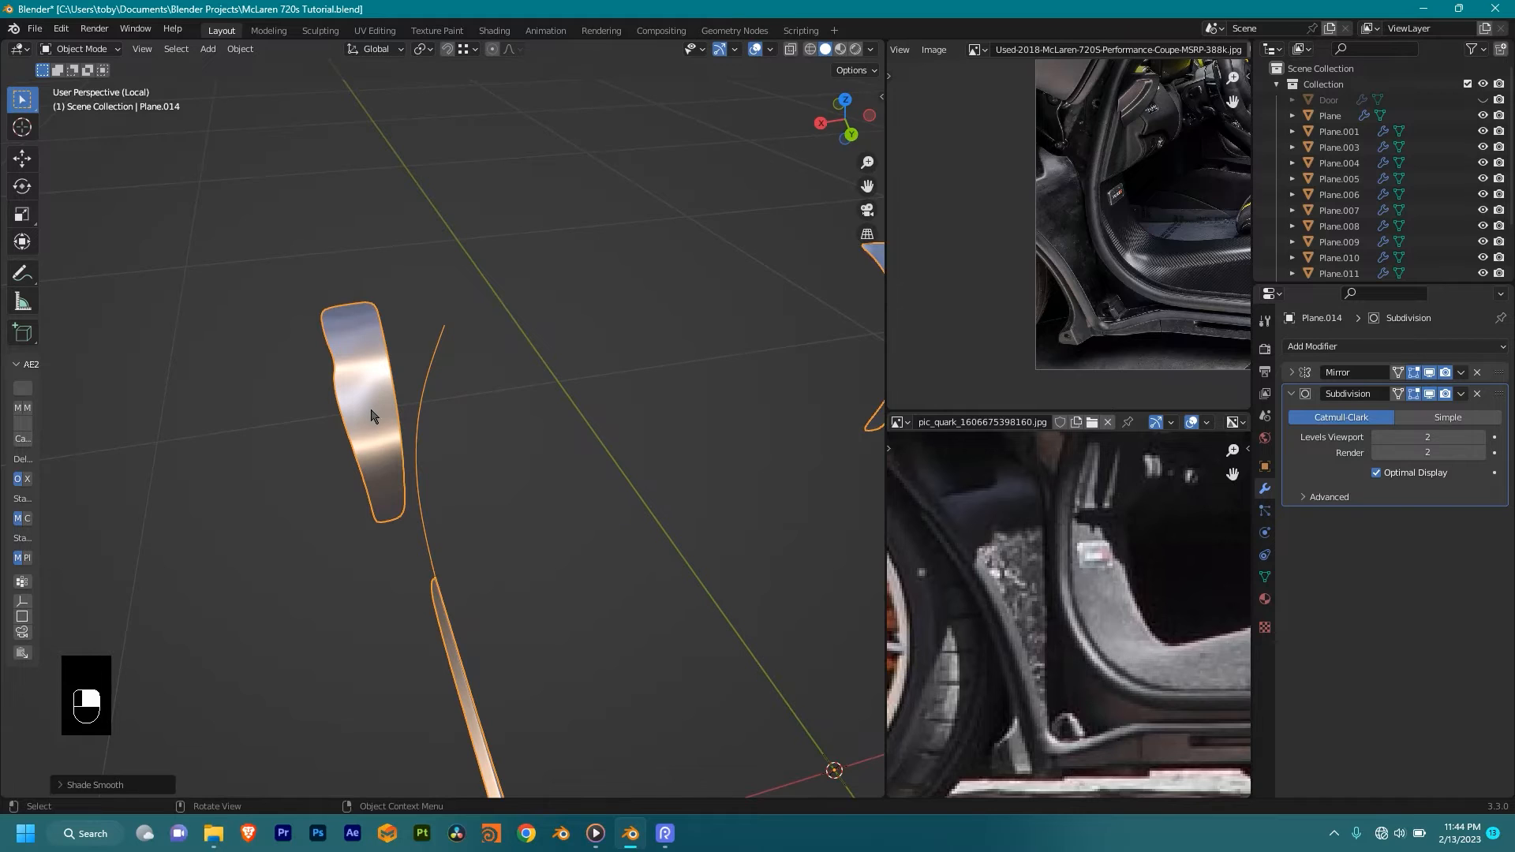
# Step: Select the strip's middle and car-side vertices in Edit Mode from above and move them to reshape the strip
pyautogui.press('KP_7')
pyautogui.press('Tab')
pyautogui.hotkey('shift', 'z')
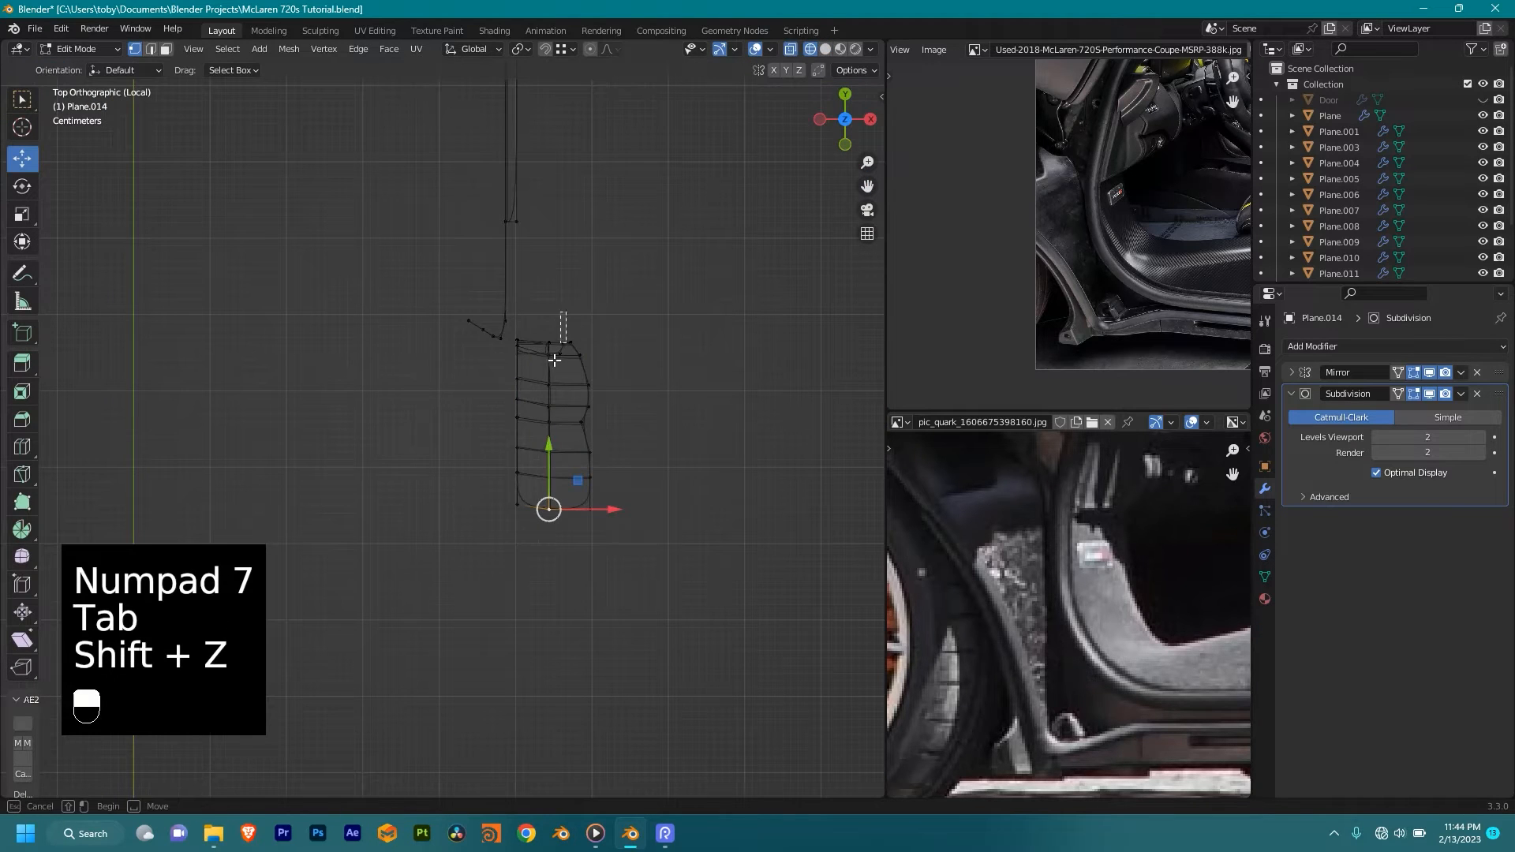
pyautogui.moveTo(552, 322); pyautogui.dragTo(505, 569)
pyautogui.keyDown('ctrl'); pyautogui.moveTo(592, 405); pyautogui.dragTo(511, 324); pyautogui.keyUp('ctrl')
pyautogui.keyDown('shift'); pyautogui.moveTo(558, 359); pyautogui.dragTo(472, 352, button='middle'); pyautogui.keyUp('shift')
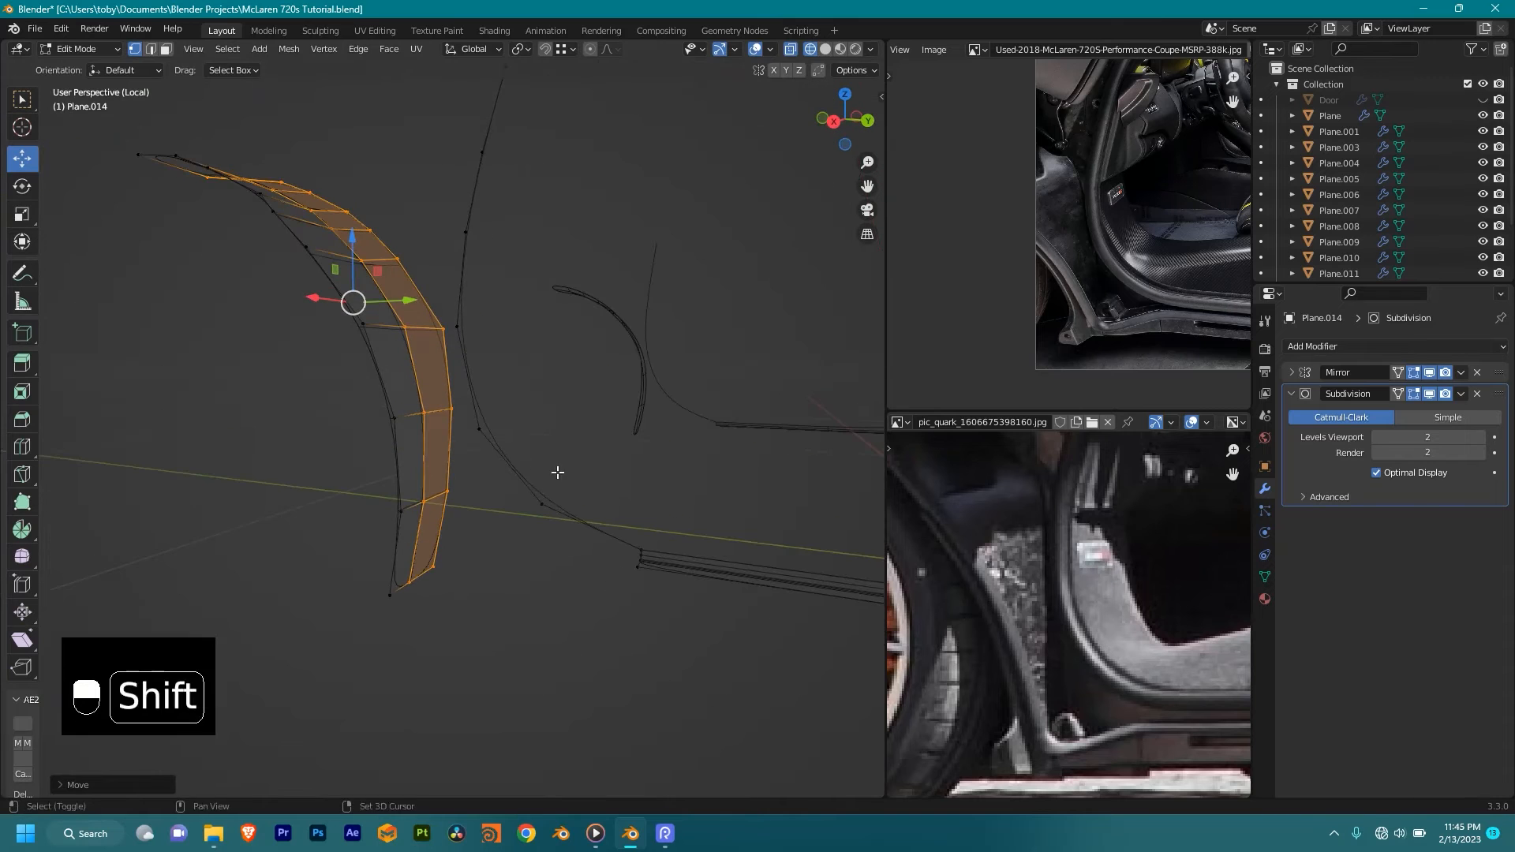
# Step: Extrude the lower edge at the sill's front end along Y toward the arch strip
pyautogui.keyDown('shift'); pyautogui.moveTo(559, 471); pyautogui.dragTo(453, 416, button='middle'); pyautogui.keyUp('shift')
pyautogui.moveTo(542, 499); pyautogui.dragTo(608, 520, button='middle')
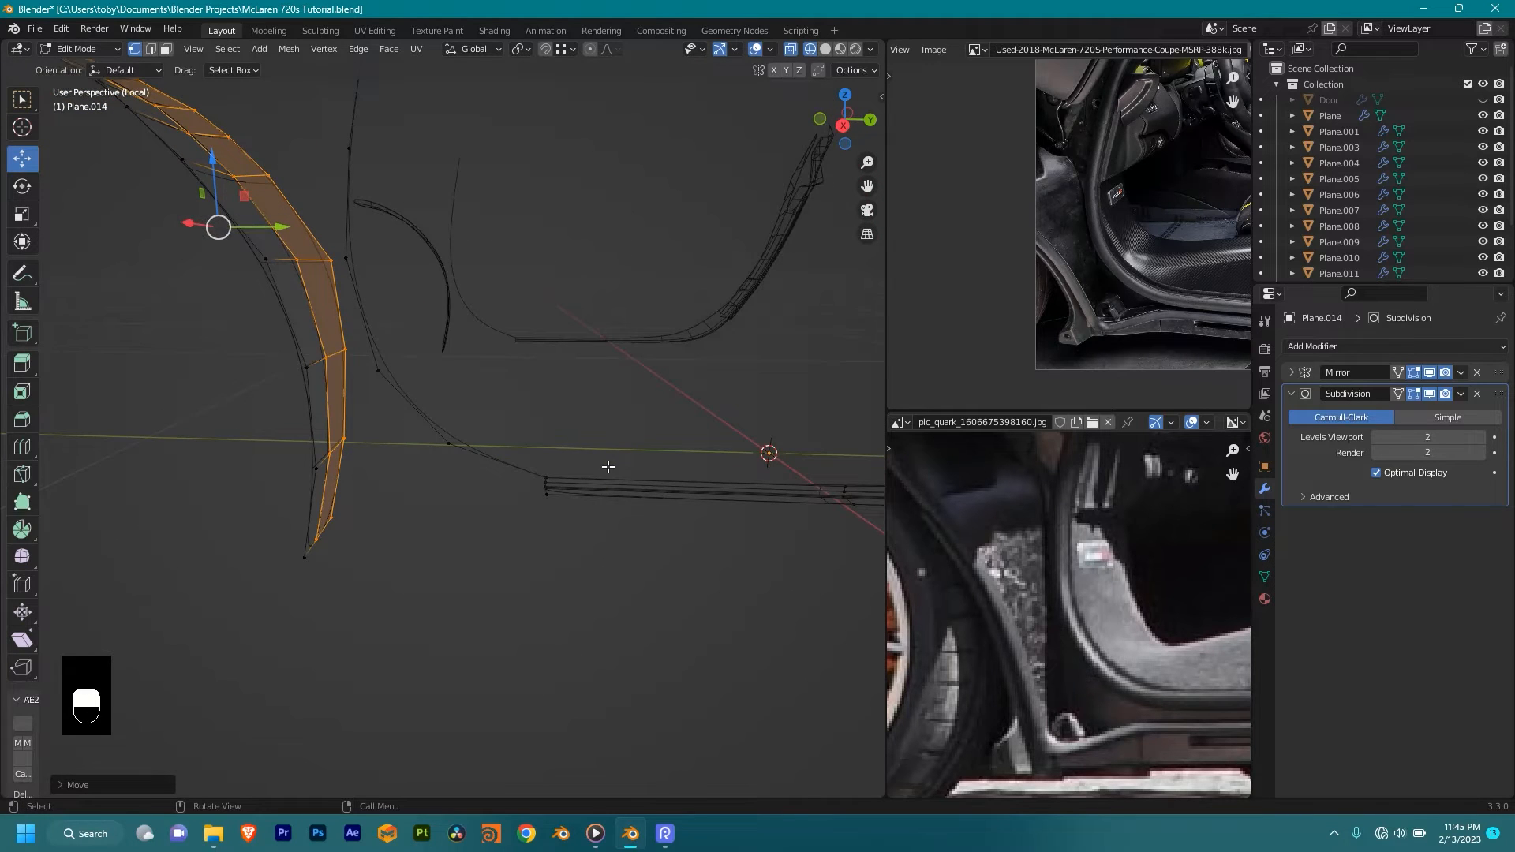
pyautogui.press('KP_4')
pyautogui.press('KP_3')
pyautogui.moveTo(565, 463)
pyautogui.keyDown('shift'); pyautogui.mouseDown(button='middle')
pyautogui.moveTo(592, 582)
pyautogui.moveTo(541, 514)
pyautogui.moveTo(541, 453)
pyautogui.moveTo(614, 460)
pyautogui.moveTo(598, 449)
pyautogui.moveTo(647, 525)
pyautogui.mouseUp(button='middle'); pyautogui.keyUp('shift')
pyautogui.hotkey('shift', 'z')
pyautogui.click(559, 540)
pyautogui.keyDown('ctrl'); pyautogui.click(487, 397); pyautogui.keyUp('ctrl')
pyautogui.hotkey('shift', 'z')
pyautogui.press('KP_3')
pyautogui.press('e')
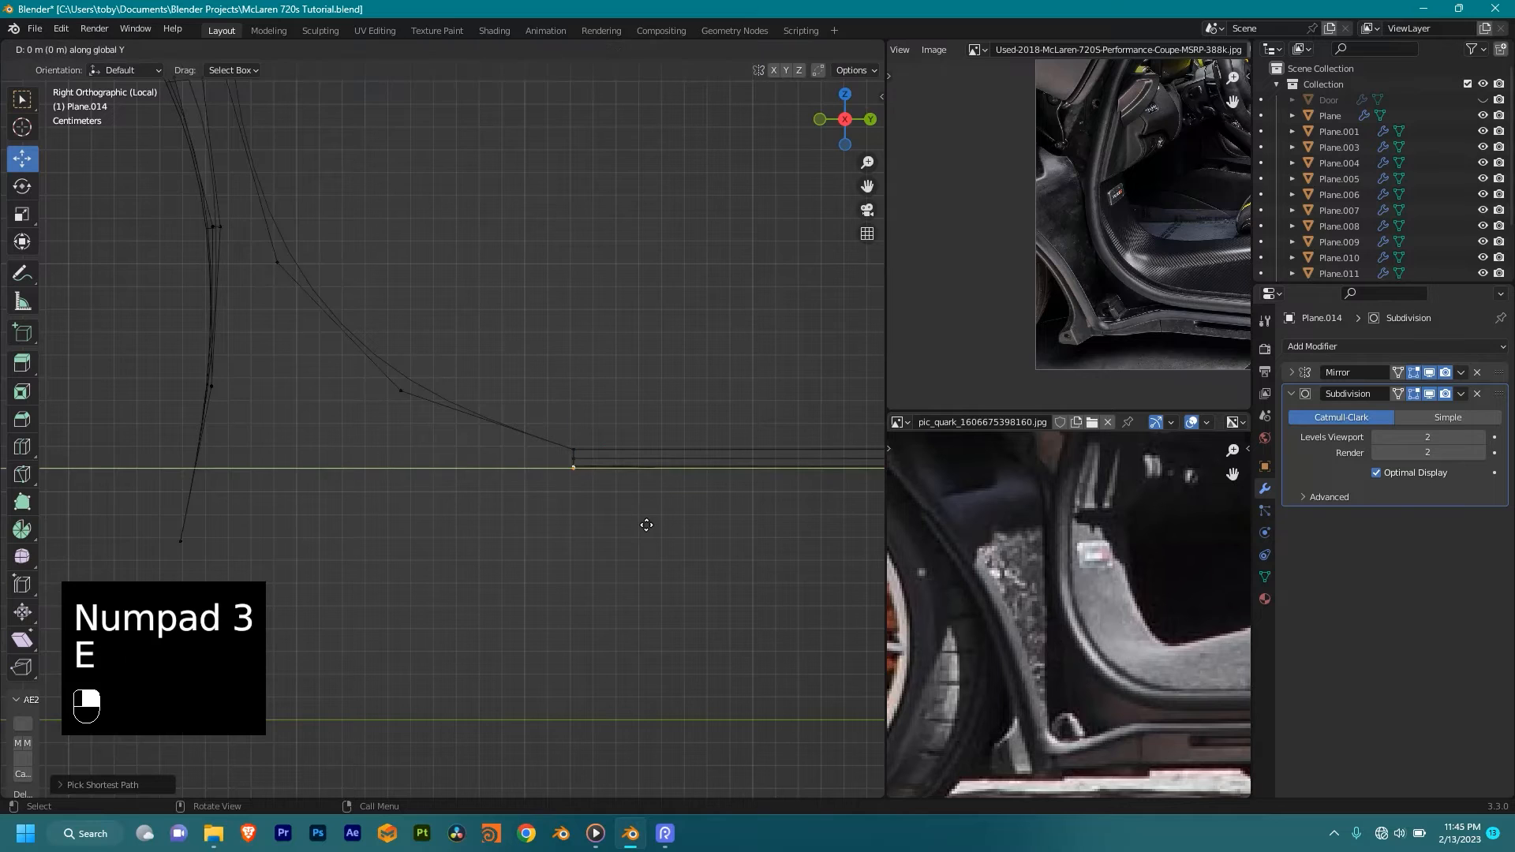
pyautogui.click(307, 599)
# Step: Extrude the new sill edge once more, down to the arch strip's lower tip
pyautogui.keyDown('shift'); pyautogui.moveTo(505, 544); pyautogui.dragTo(629, 477, button='middle'); pyautogui.keyUp('shift')
pyautogui.press('e')
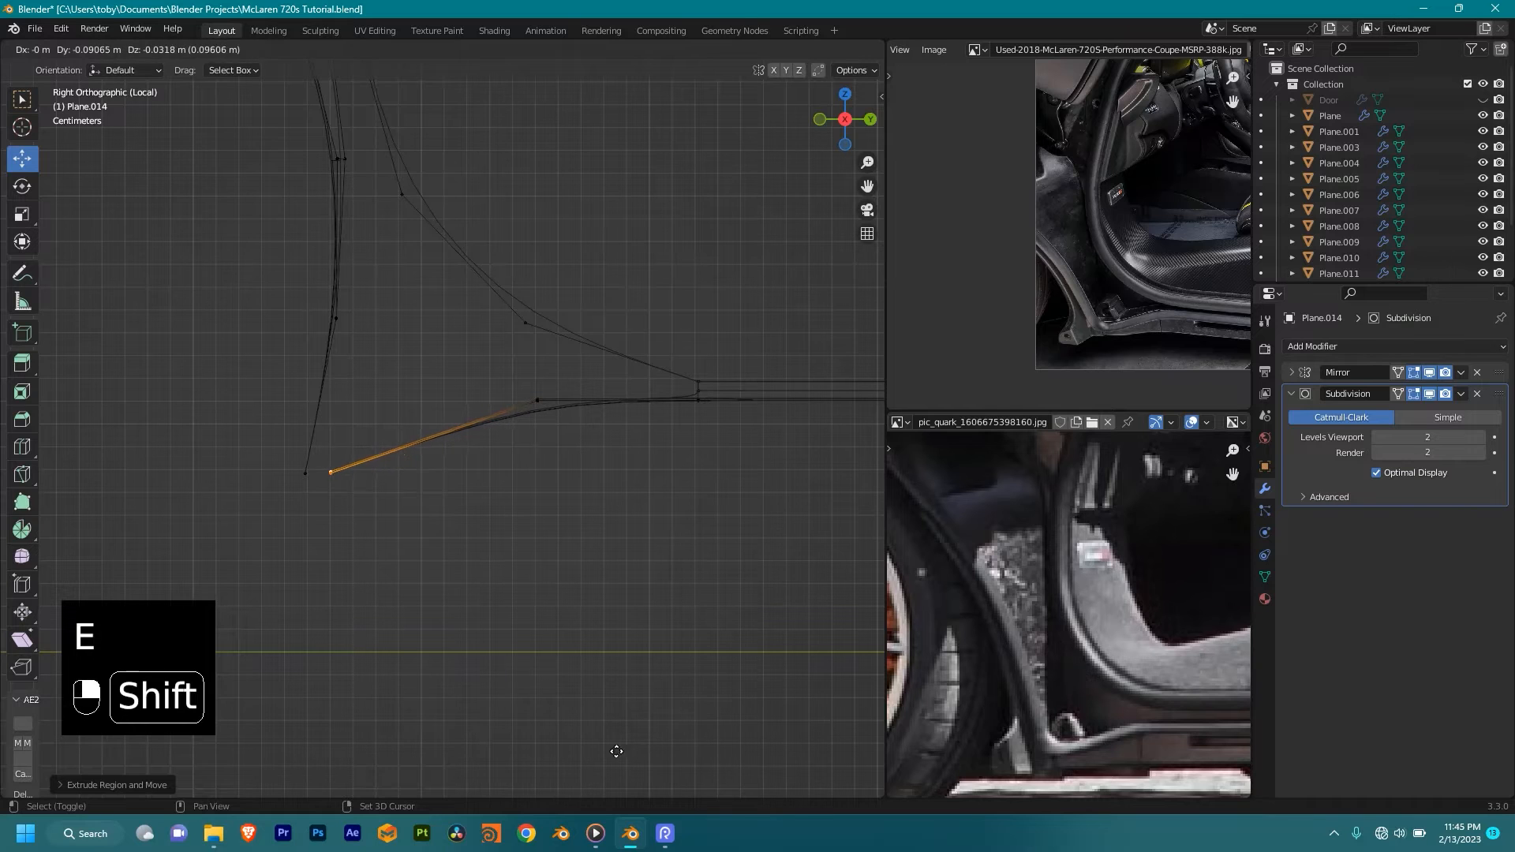
pyautogui.click(548, 702)
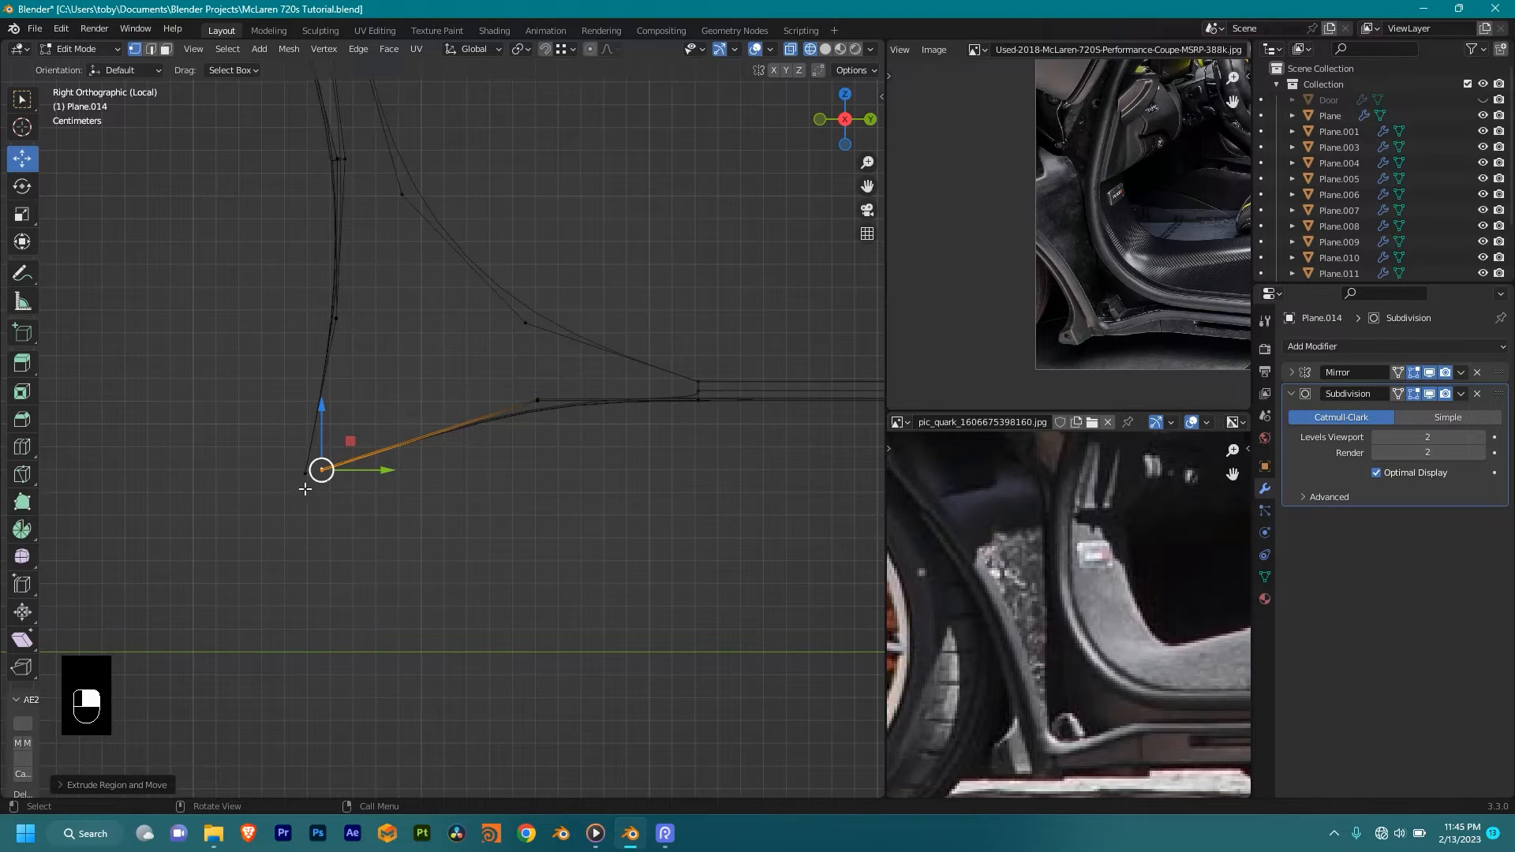
# Step: Snap the outer vertex of the extruded end edge to the arch strip's outer lower corner along X
pyautogui.keyDown('shift'); pyautogui.moveTo(329, 479); pyautogui.dragTo(433, 469, button='middle'); pyautogui.keyUp('shift')
pyautogui.moveTo(419, 531); pyautogui.dragTo(499, 496, button='middle')
pyautogui.moveTo(494, 521)
pyautogui.mouseDown(button='middle')
pyautogui.moveTo(427, 546)
pyautogui.moveTo(500, 510)
pyautogui.mouseUp(button='middle')
pyautogui.moveTo(478, 516)
pyautogui.mouseDown(button='middle')
pyautogui.moveTo(513, 505)
pyautogui.moveTo(469, 506)
pyautogui.mouseUp(button='middle')
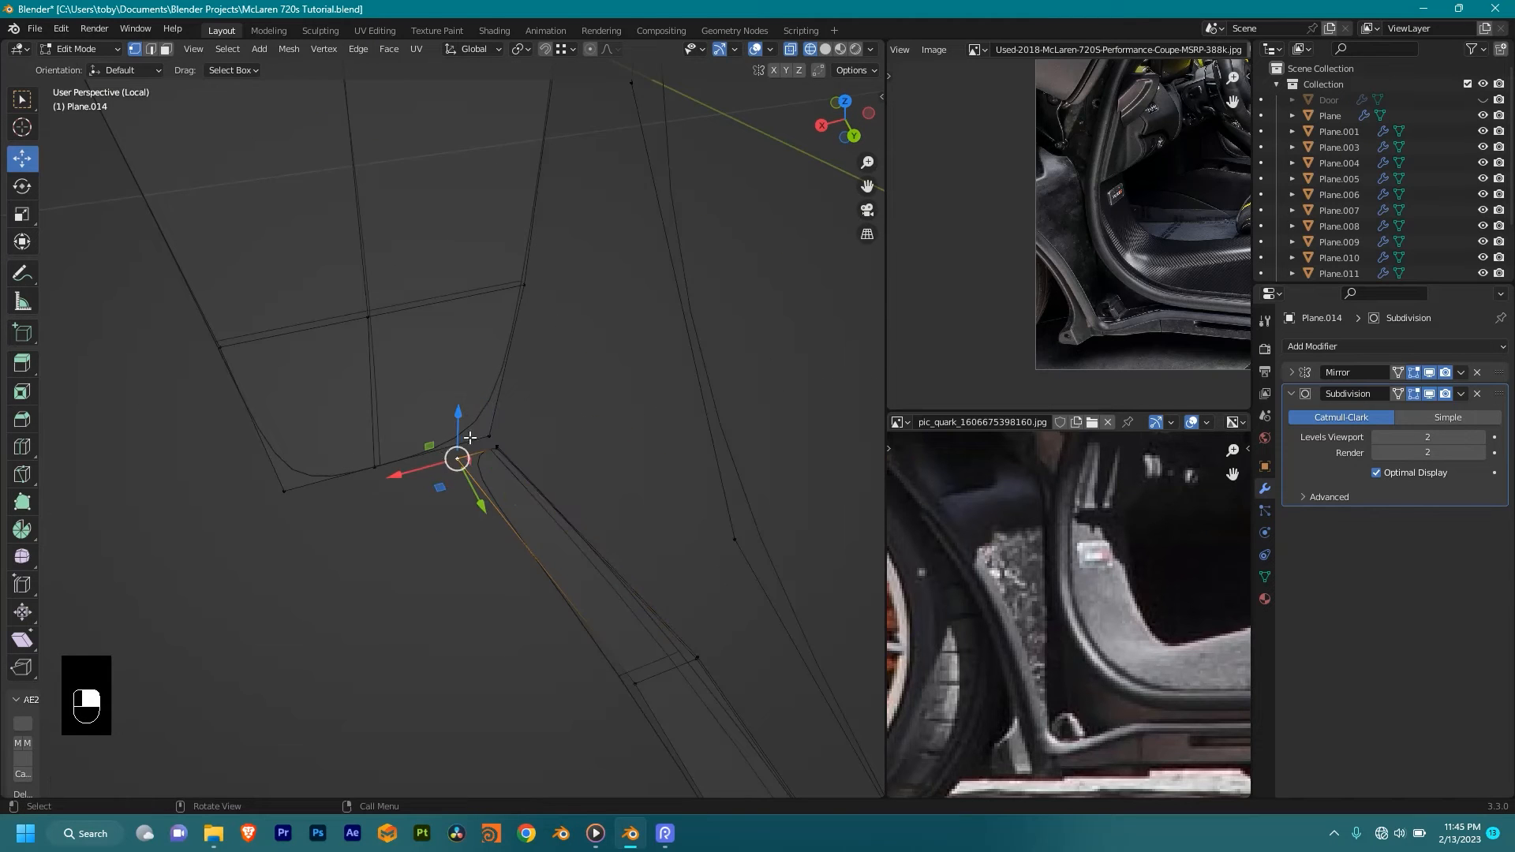
pyautogui.keyDown('ctrl'); pyautogui.moveTo(400, 482); pyautogui.dragTo(289, 497); pyautogui.keyUp('ctrl')
pyautogui.scroll(2, 504, 518)
pyautogui.moveTo(504, 518)
pyautogui.mouseDown(button='middle')
pyautogui.moveTo(467, 518)
pyautogui.moveTo(433, 483)
pyautogui.moveTo(533, 512)
pyautogui.mouseUp(button='middle')
pyautogui.moveTo(366, 463); pyautogui.dragTo(473, 430, button='middle')
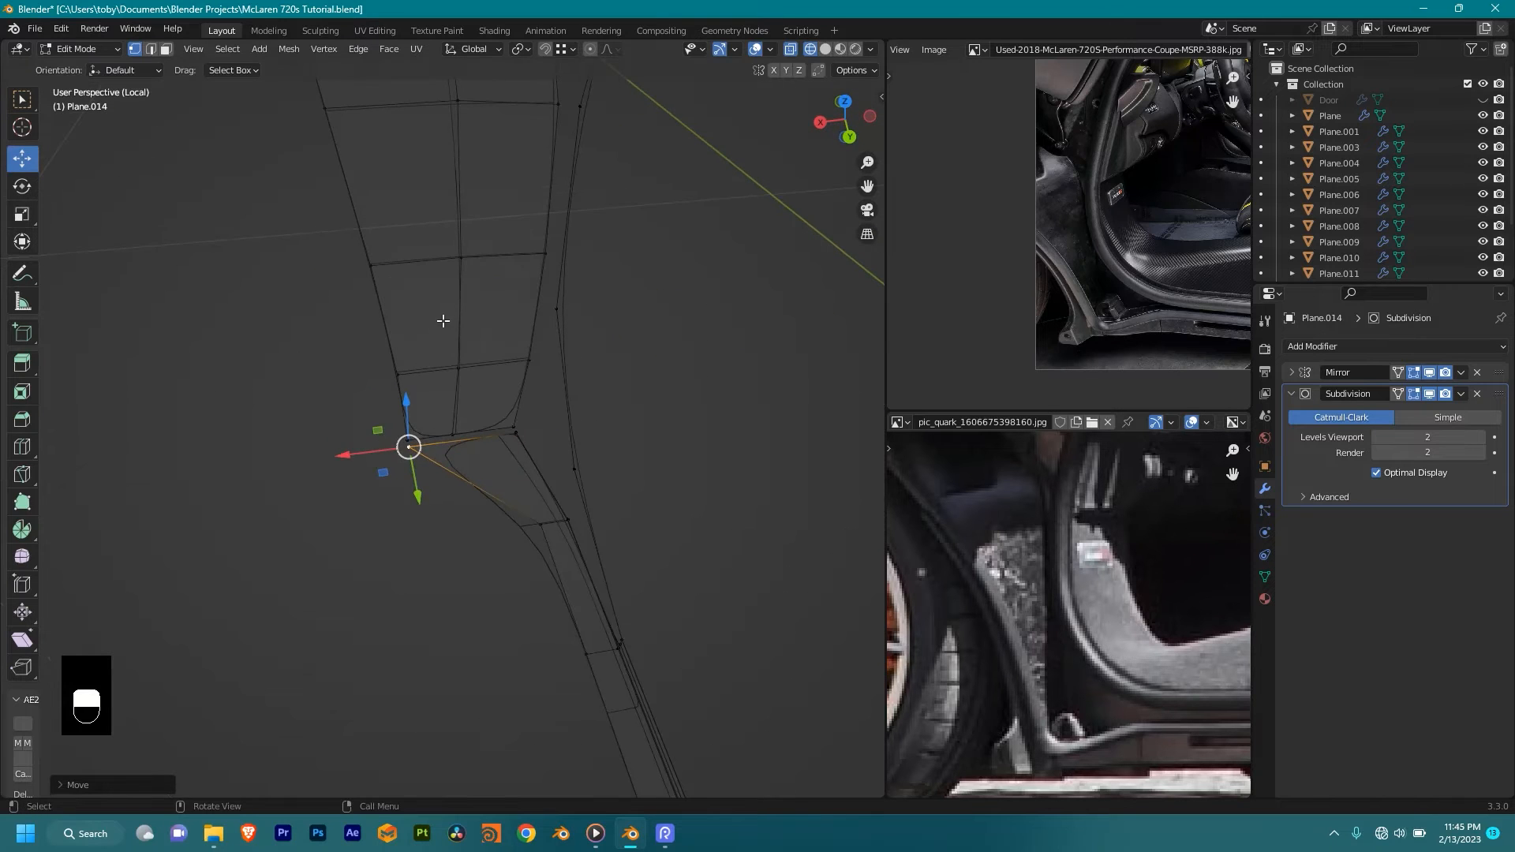
# Step: Examine the strip's middle loop and the surrounding frame panels from several angles in solid and wireframe shading
pyautogui.keyDown('alt'); pyautogui.click(458, 319); pyautogui.keyUp('alt')
pyautogui.scroll(-3, 490, 494)
pyautogui.moveTo(490, 494)
pyautogui.mouseDown(button='middle')
pyautogui.moveTo(547, 498)
pyautogui.moveTo(423, 484)
pyautogui.moveTo(368, 514)
pyautogui.moveTo(640, 436)
pyautogui.moveTo(409, 506)
pyautogui.moveTo(528, 482)
pyautogui.mouseUp(button='middle')
pyautogui.hotkey('shift', 'z')
pyautogui.scroll(1, 409, 506)
pyautogui.keyDown('shift'); pyautogui.moveTo(588, 272); pyautogui.dragTo(604, 429, button='middle'); pyautogui.keyUp('shift')
pyautogui.scroll(1, 678, 279)
pyautogui.moveTo(678, 279); pyautogui.dragTo(620, 311, button='middle')
pyautogui.hotkey('shift', 'z')
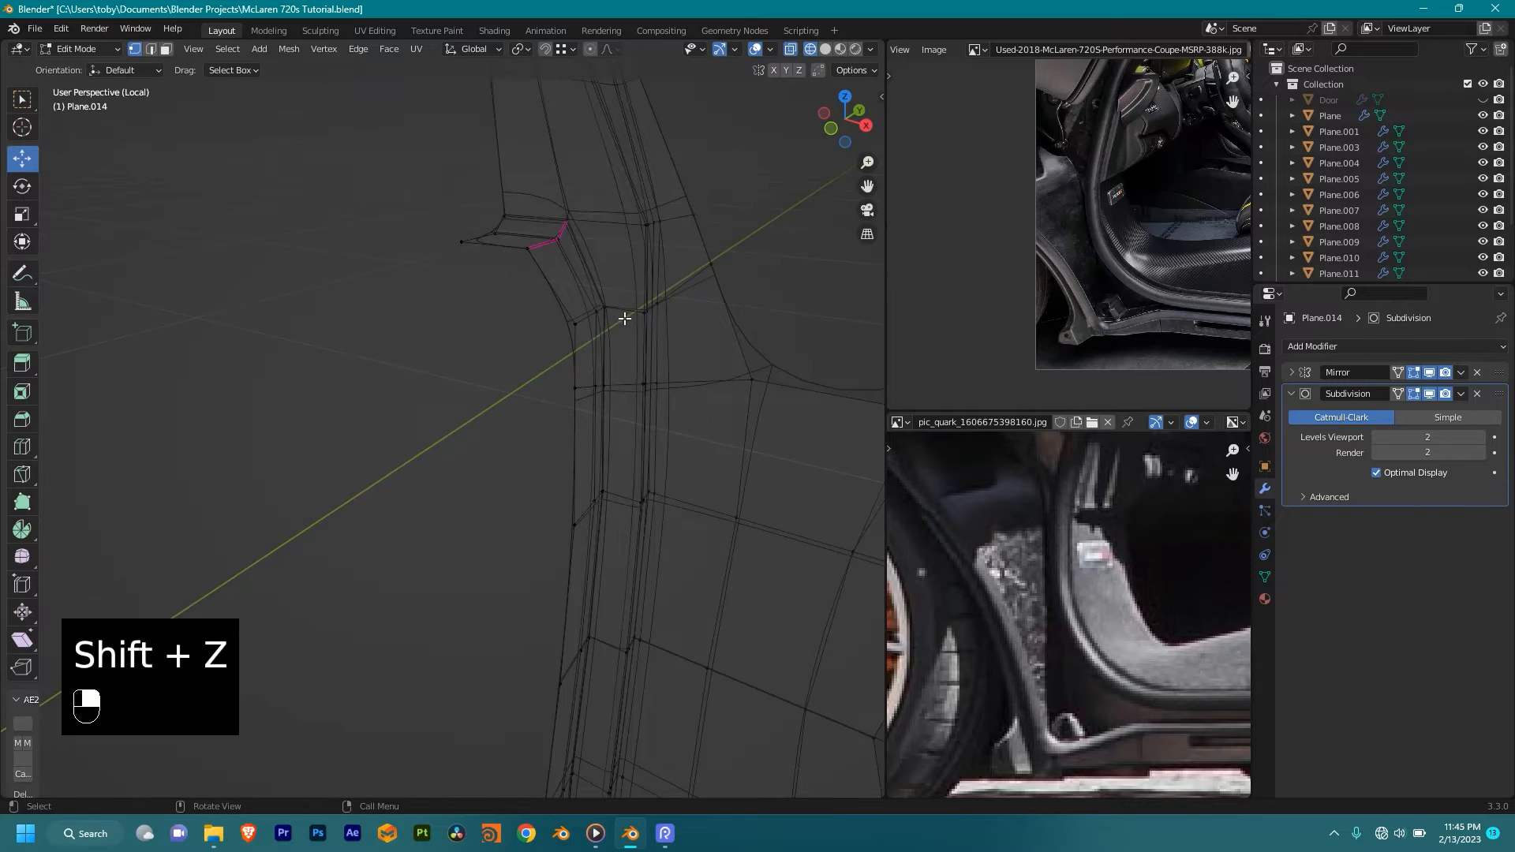
pyautogui.hotkey('shift', 'z')
pyautogui.scroll(-4, 622, 313)
pyautogui.moveTo(529, 430); pyautogui.dragTo(471, 442, button='middle')
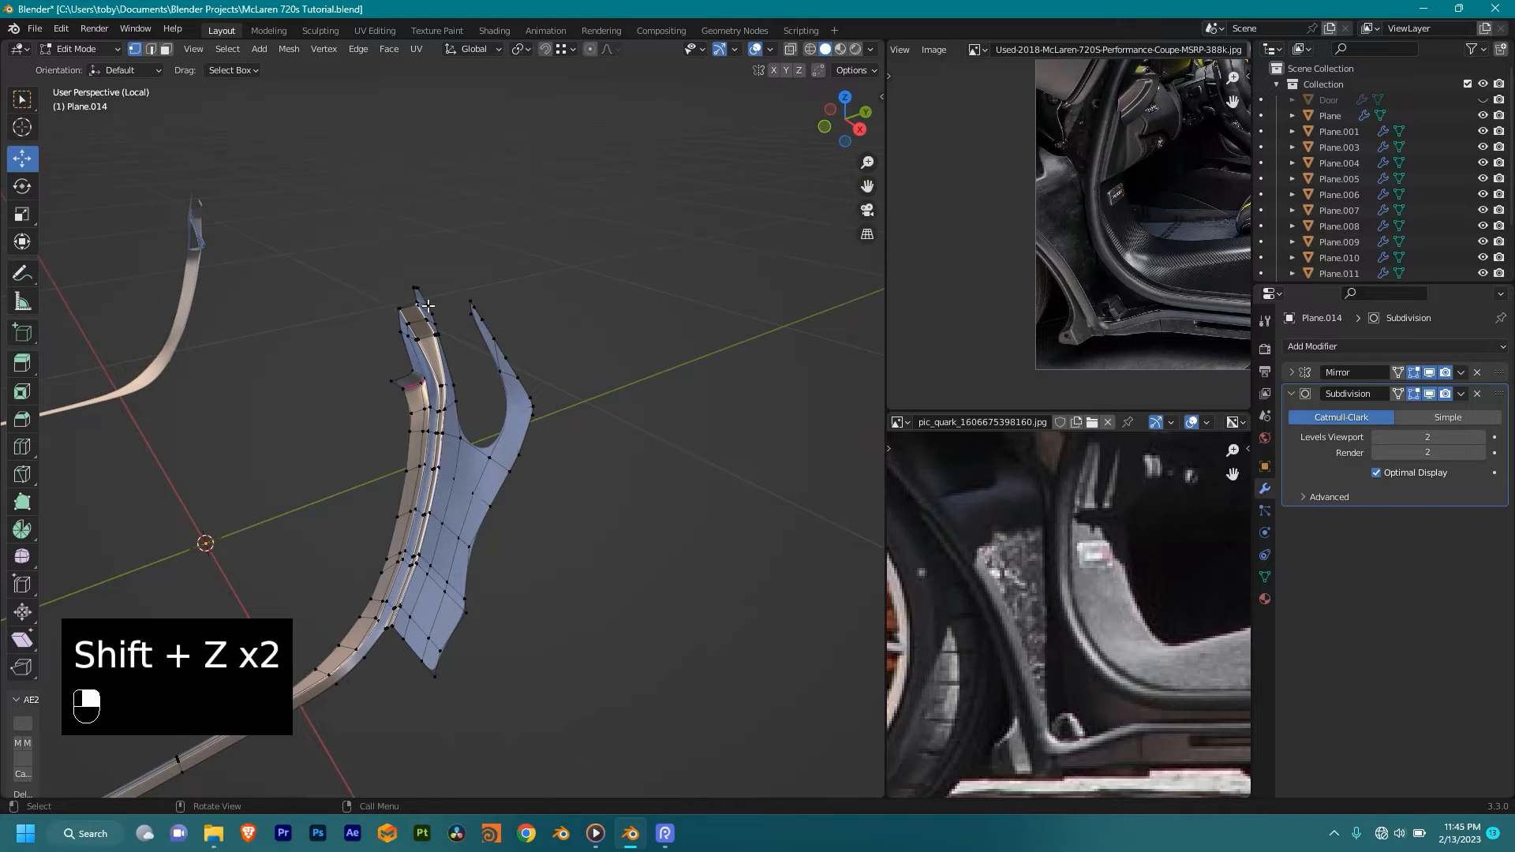
pyautogui.scroll(-3, 438, 404)
pyautogui.moveTo(438, 405); pyautogui.dragTo(609, 419, button='middle')
pyautogui.scroll(4, 433, 419)
pyautogui.moveTo(433, 419); pyautogui.dragTo(357, 483, button='middle')
# Step: Merge the outer corner vertices of the arch strip and sill extension using At Last
pyautogui.scroll(5, 584, 408)
pyautogui.scroll(3, 357, 483)
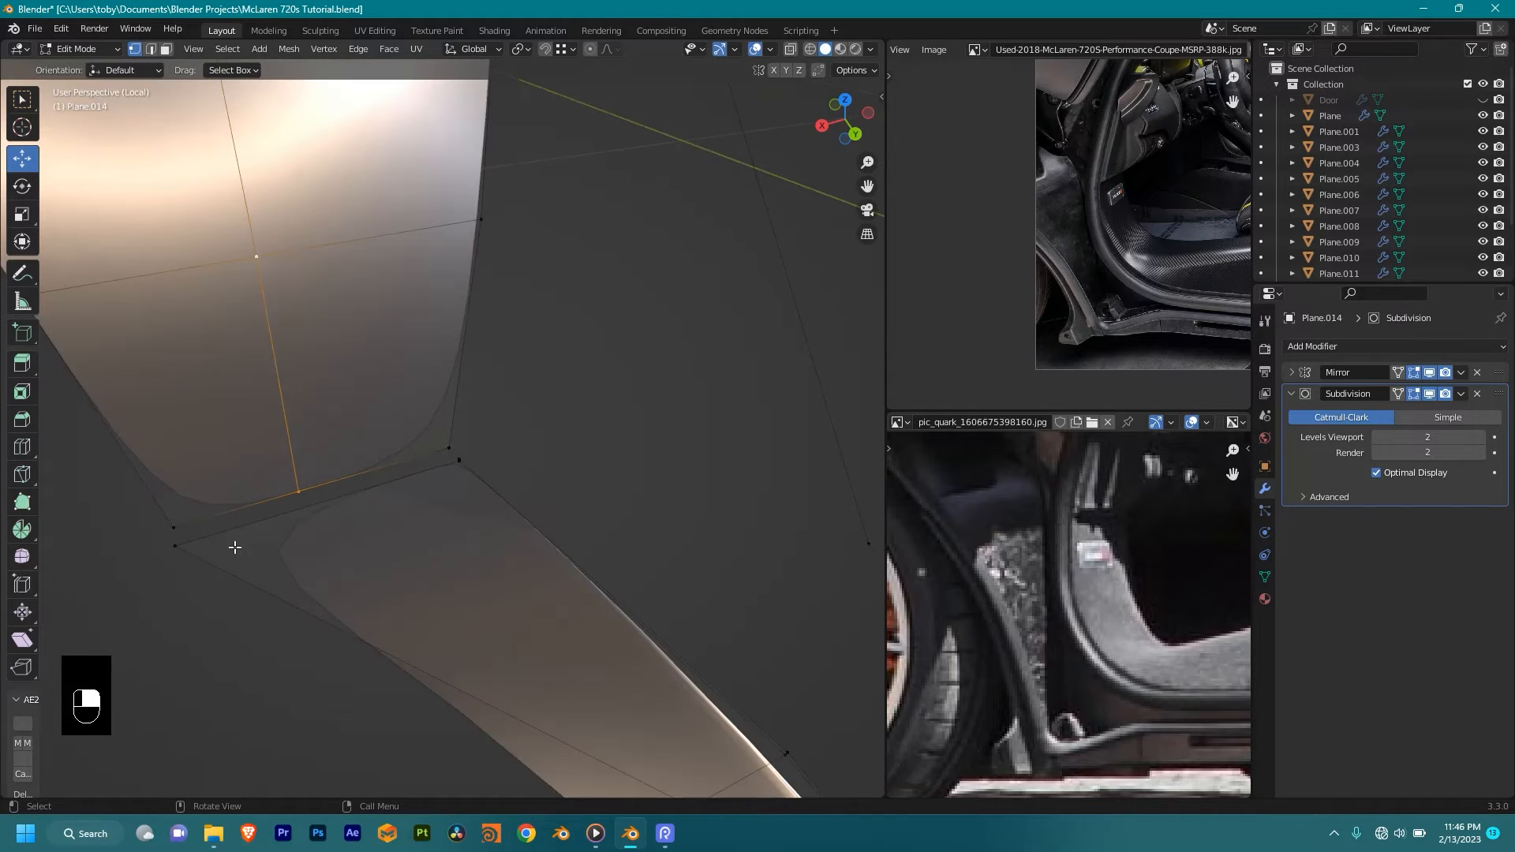
pyautogui.keyDown('shift'); pyautogui.click(179, 533); pyautogui.keyUp('shift')
pyautogui.press('m')
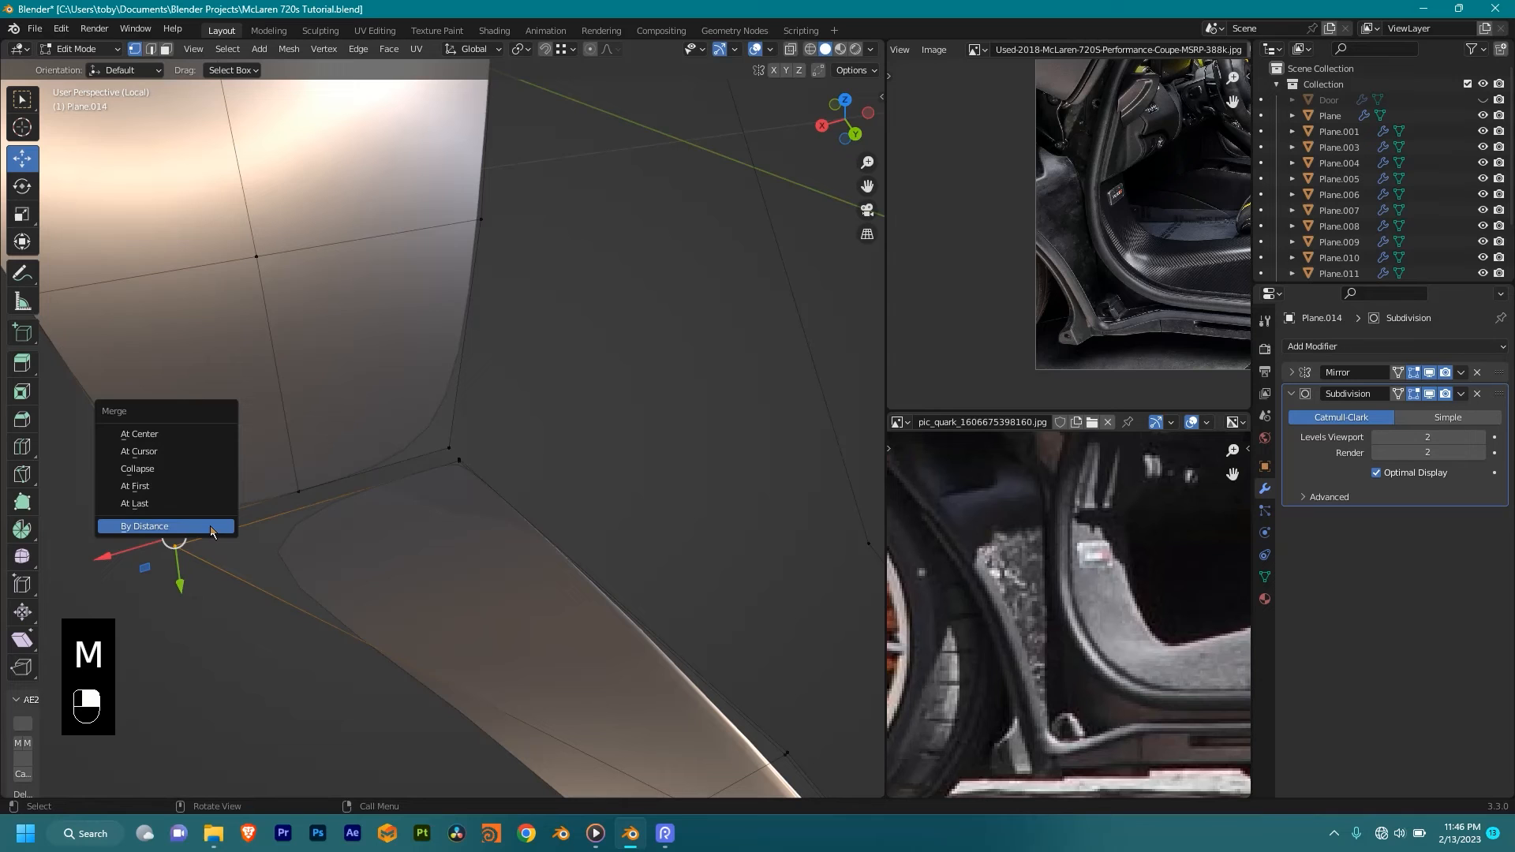
pyautogui.click(189, 508)
# Step: Merge the inner corner vertices of the arch strip and sill extension using At Last
pyautogui.hotkey('shift', 'z')
pyautogui.keyDown('shift'); pyautogui.moveTo(525, 474); pyautogui.dragTo(495, 426, button='middle'); pyautogui.keyUp('shift')
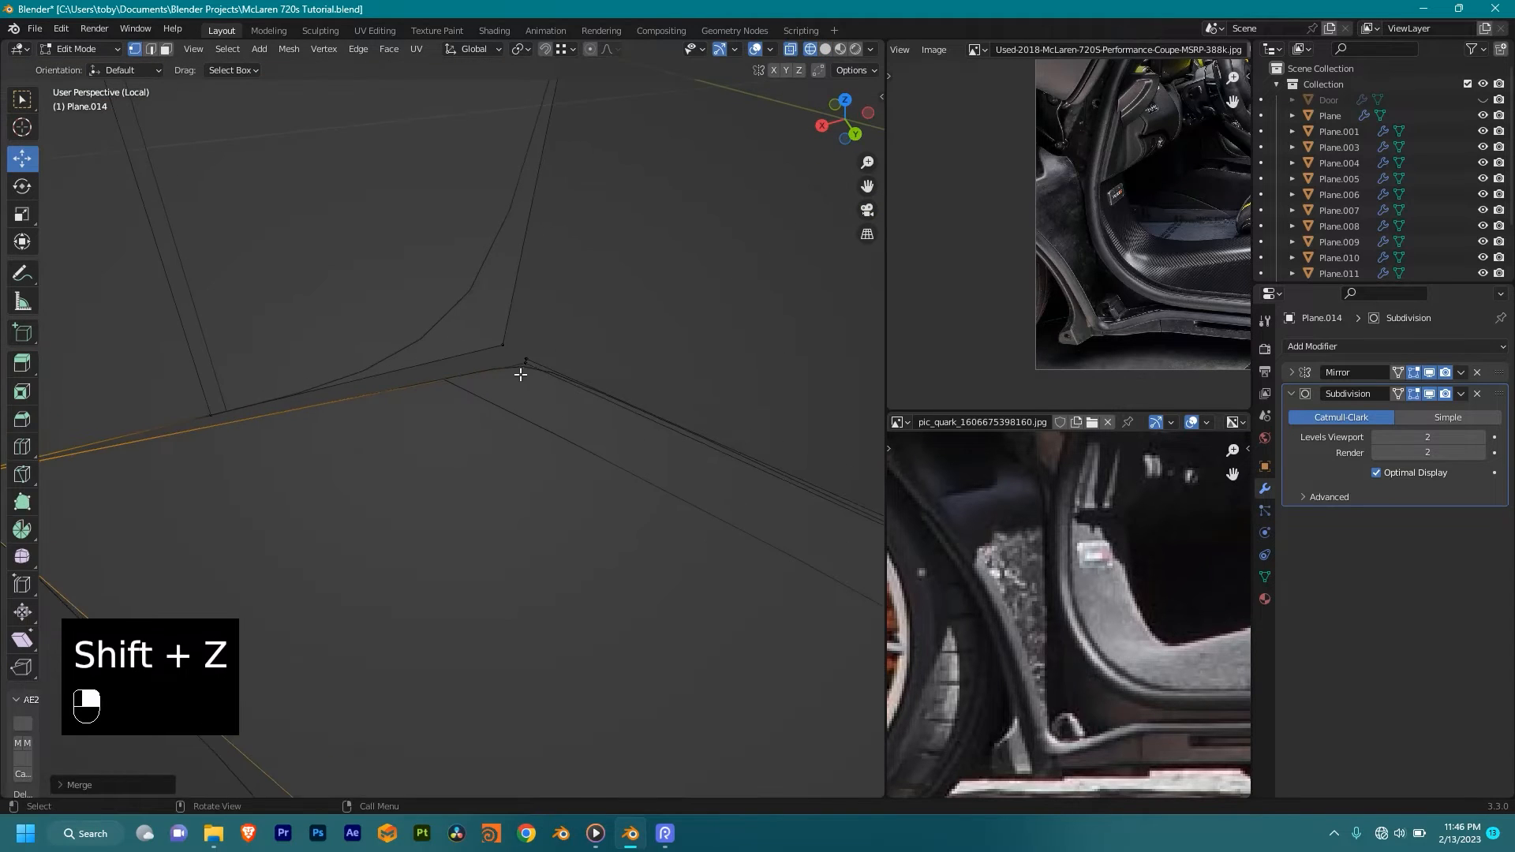
pyautogui.click(514, 356)
pyautogui.press('m')
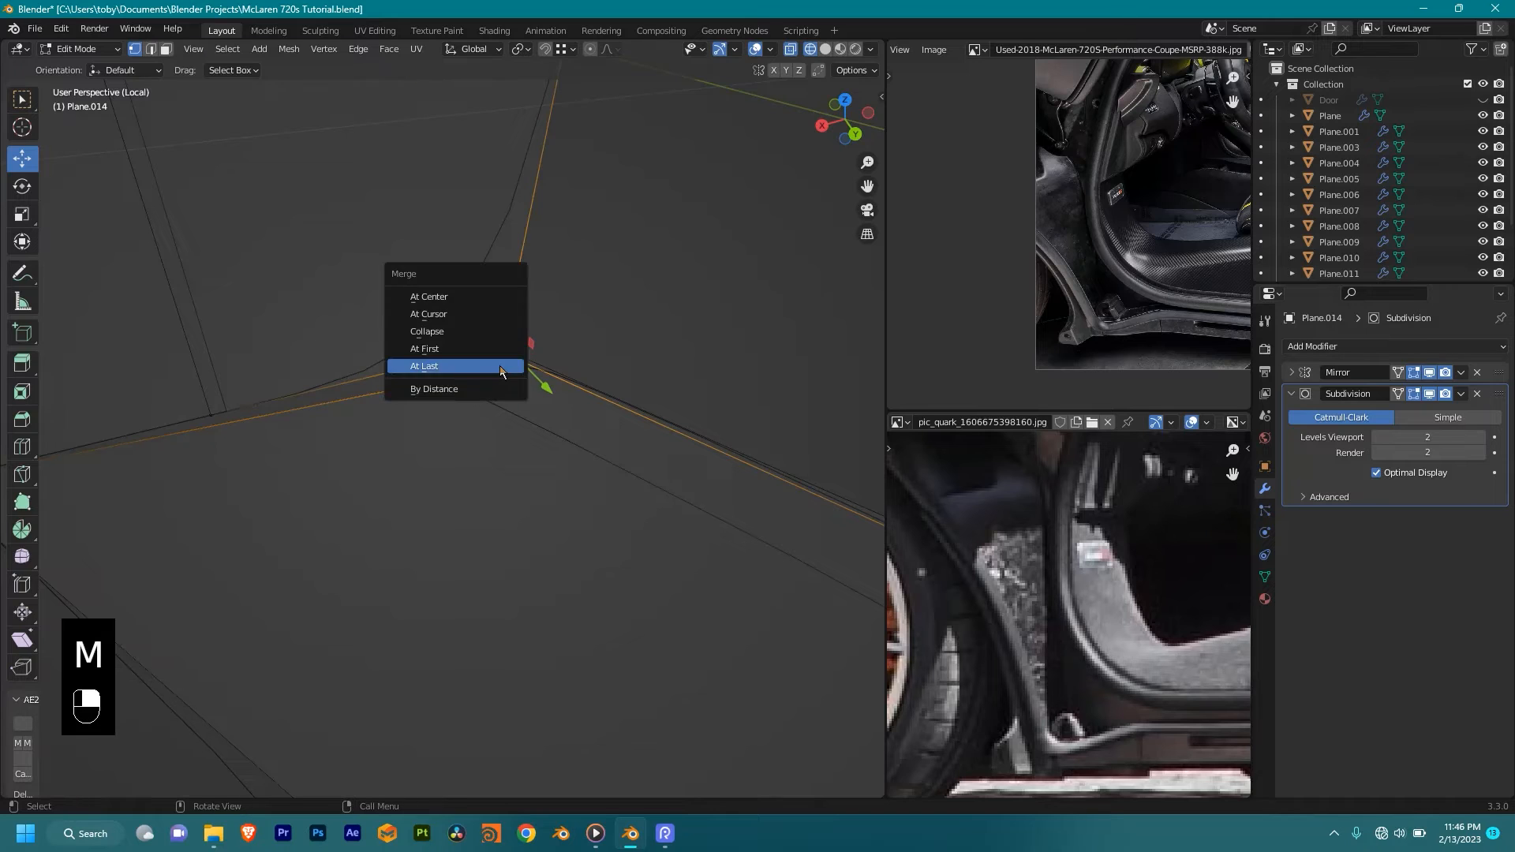
pyautogui.click(500, 362)
# Step: Raise the two upper vertices on the inner side of the sill extension along Z
pyautogui.keyDown('shift'); pyautogui.moveTo(501, 347); pyautogui.dragTo(494, 383, button='middle'); pyautogui.keyUp('shift')
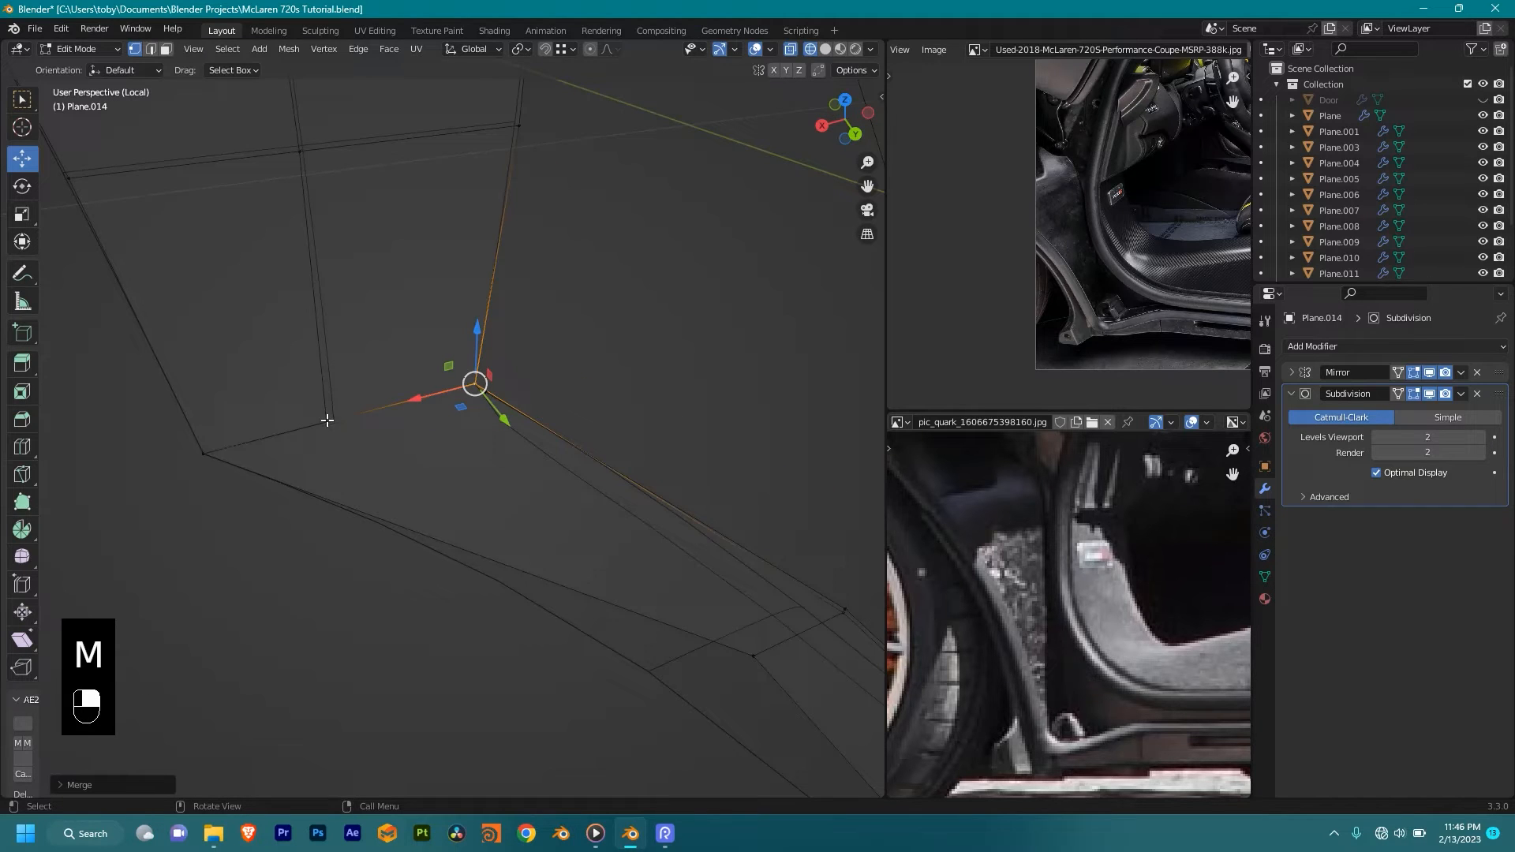
pyautogui.moveTo(494, 384); pyautogui.dragTo(516, 426)
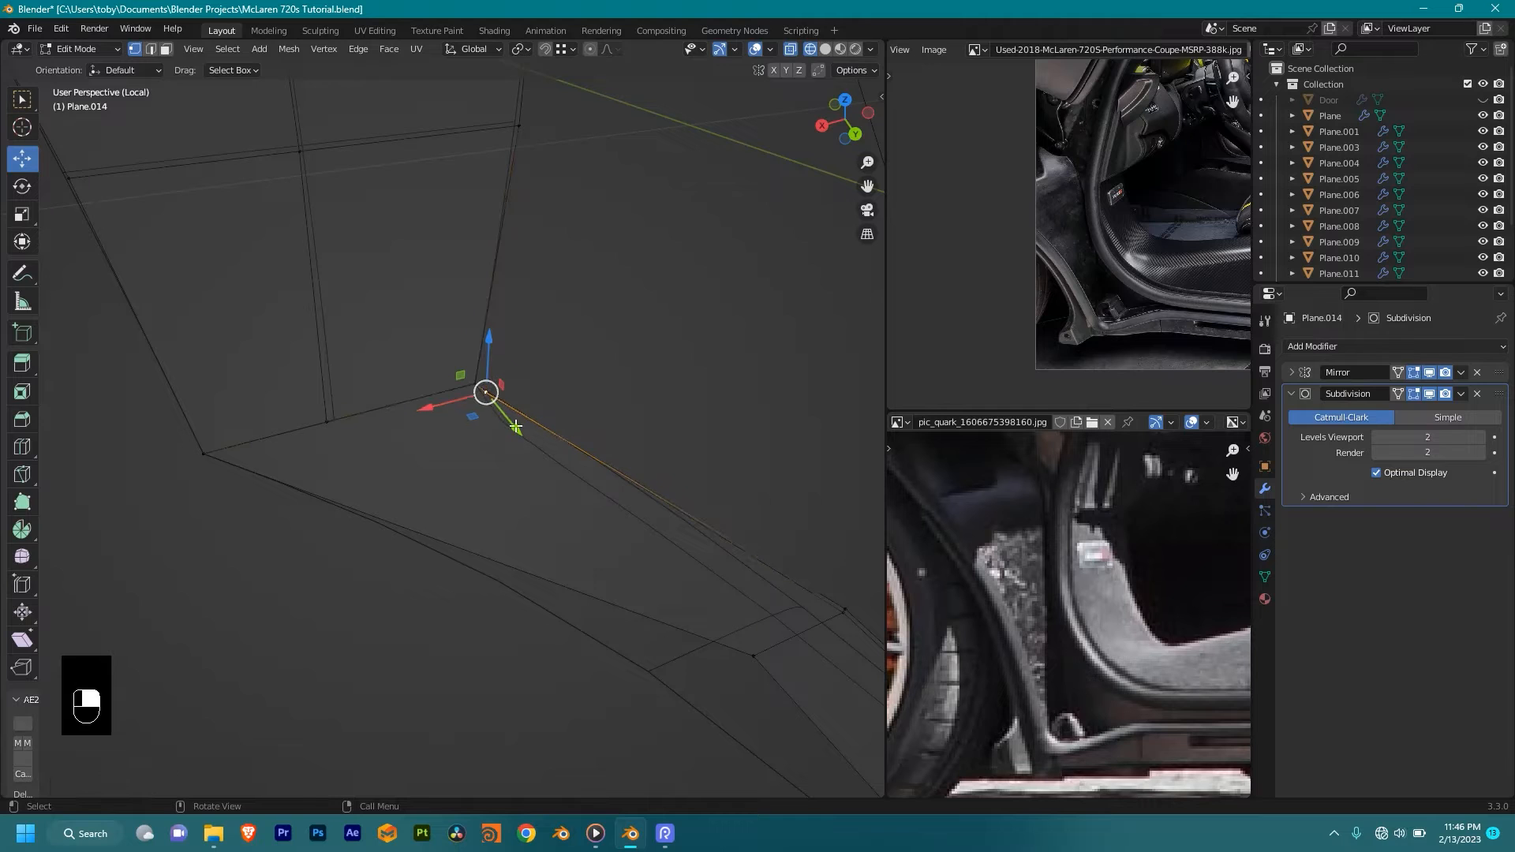
pyautogui.moveTo(492, 340); pyautogui.dragTo(505, 267)
pyautogui.keyDown('shift'); pyautogui.moveTo(505, 266); pyautogui.dragTo(550, 292, button='middle'); pyautogui.keyUp('shift')
pyautogui.keyDown('shift'); pyautogui.moveTo(572, 282); pyautogui.dragTo(612, 277, button='middle'); pyautogui.keyUp('shift')
pyautogui.click(619, 249)
pyautogui.moveTo(613, 207); pyautogui.dragTo(638, 186)
pyautogui.keyDown('shift'); pyautogui.moveTo(730, 268); pyautogui.dragTo(602, 268, button='middle'); pyautogui.keyUp('shift')
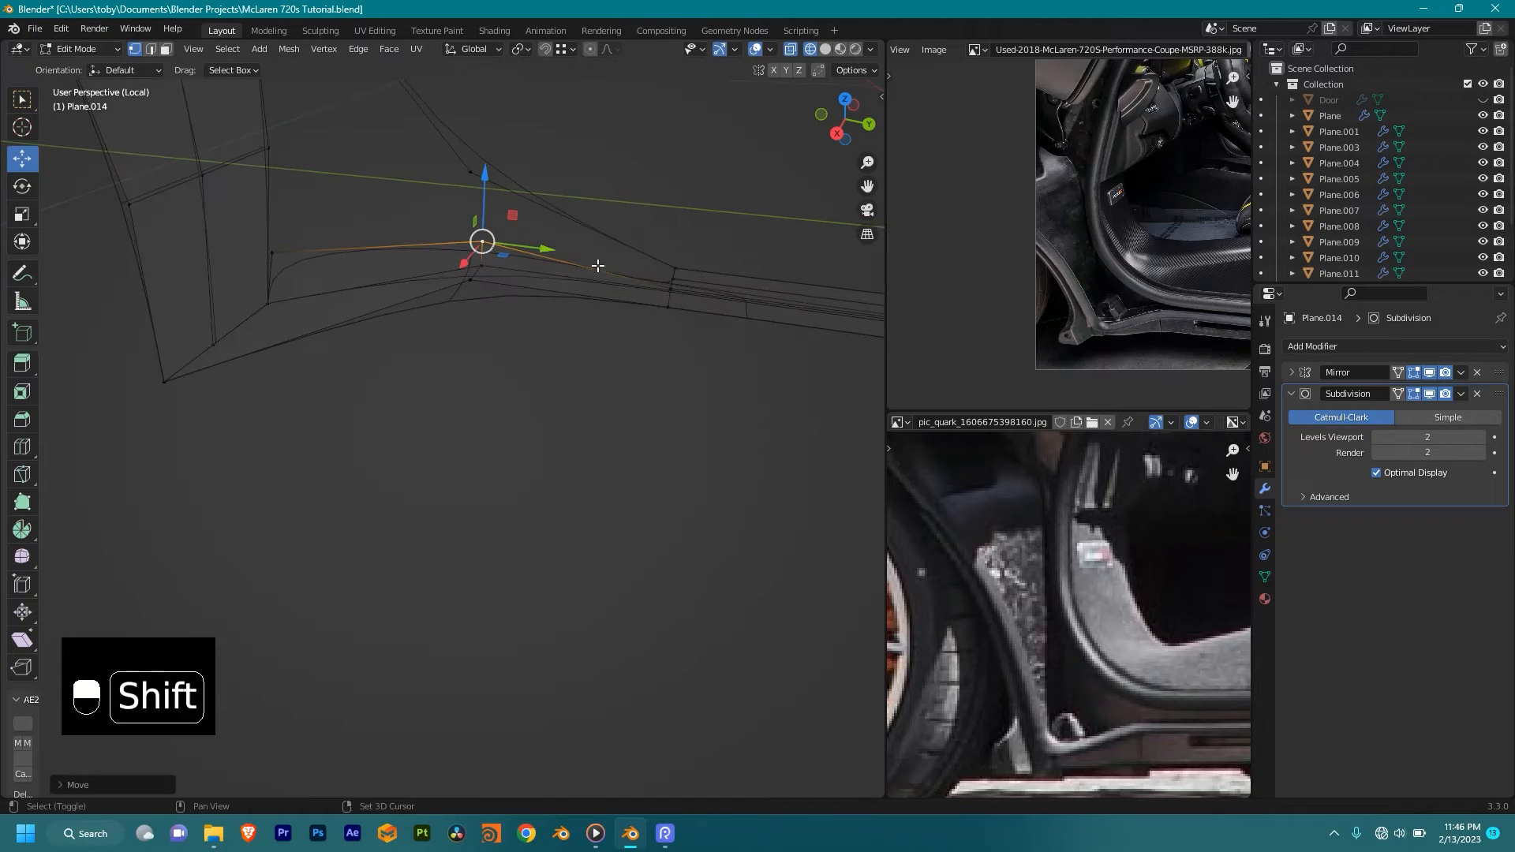
# Step: Fill a face between the curved frame edge, the raised middle vertex and the sill's front end
pyautogui.keyDown('shift'); pyautogui.moveTo(621, 215); pyautogui.dragTo(557, 296, button='middle'); pyautogui.keyUp('shift')
pyautogui.keyDown('ctrl'); pyautogui.click(404, 260); pyautogui.keyUp('ctrl')
pyautogui.press('f')
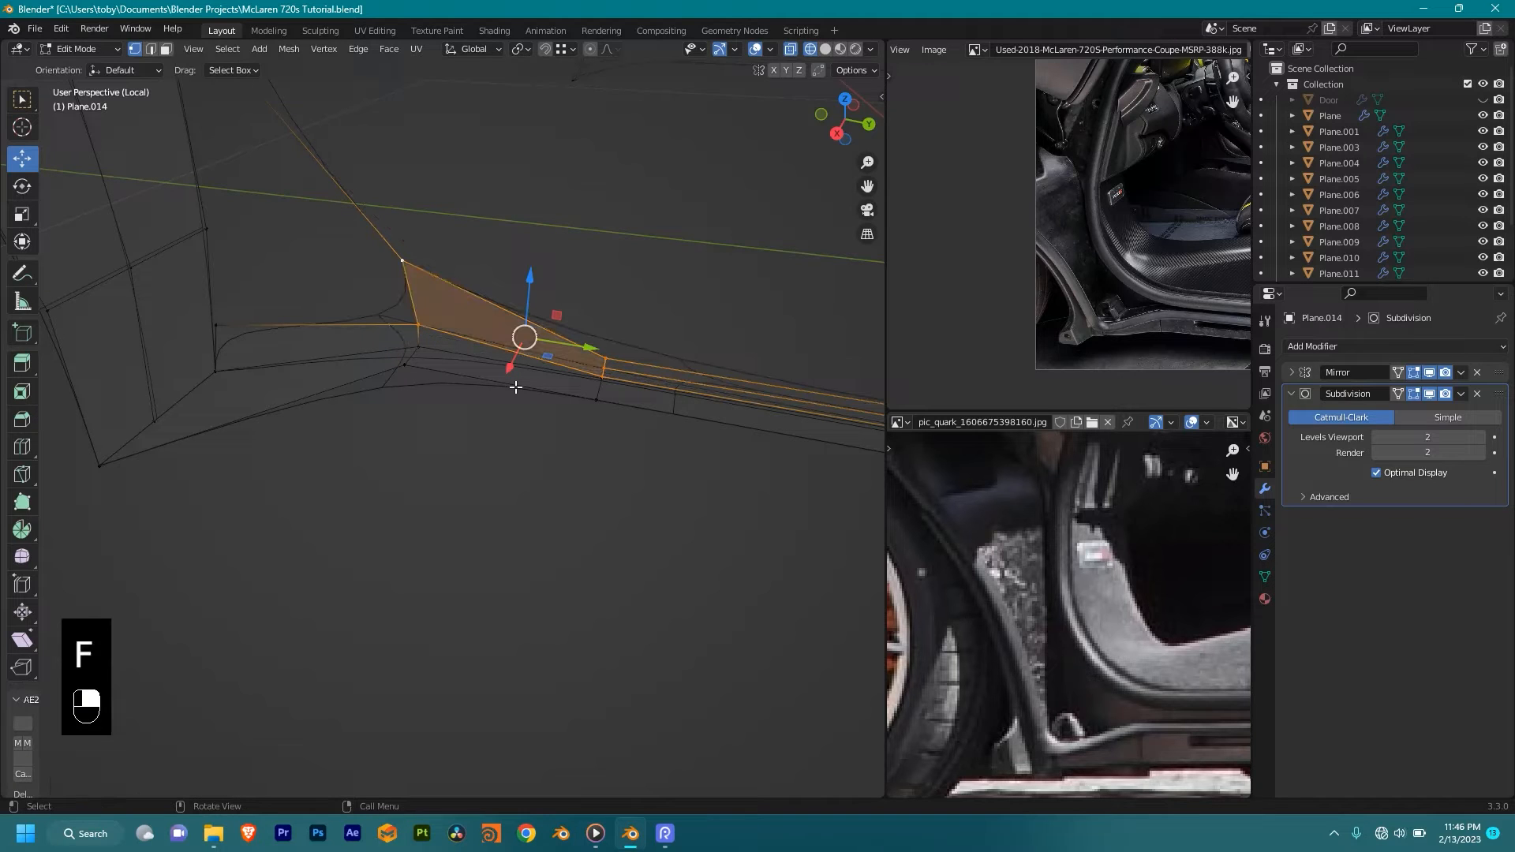
# Step: Lower the raised middle vertex of the sill extension along Z by about 0.007 m
pyautogui.click(418, 324)
pyautogui.keyDown('shift'); pyautogui.moveTo(416, 270); pyautogui.dragTo(435, 297); pyautogui.keyUp('shift')
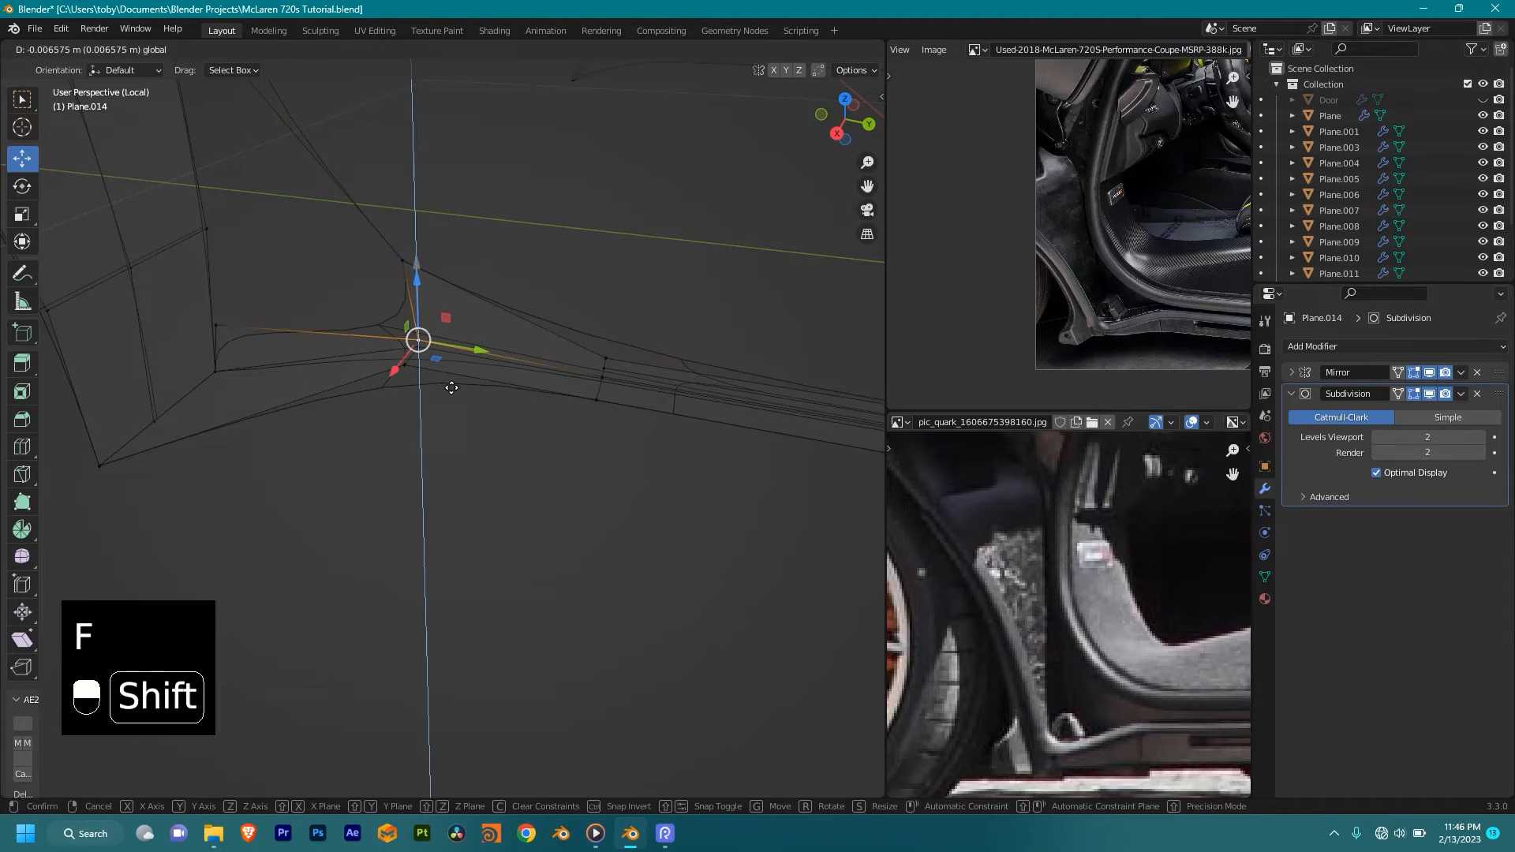
pyautogui.keyDown('shift'); pyautogui.moveTo(451, 388); pyautogui.dragTo(453, 391); pyautogui.keyUp('shift')
# Step: Merge the raised corner vertex at the extension's tip into the arch strip edge vertex above it
pyautogui.keyDown('shift'); pyautogui.moveTo(498, 347); pyautogui.dragTo(572, 439, button='middle'); pyautogui.keyUp('shift')
pyautogui.click(282, 406)
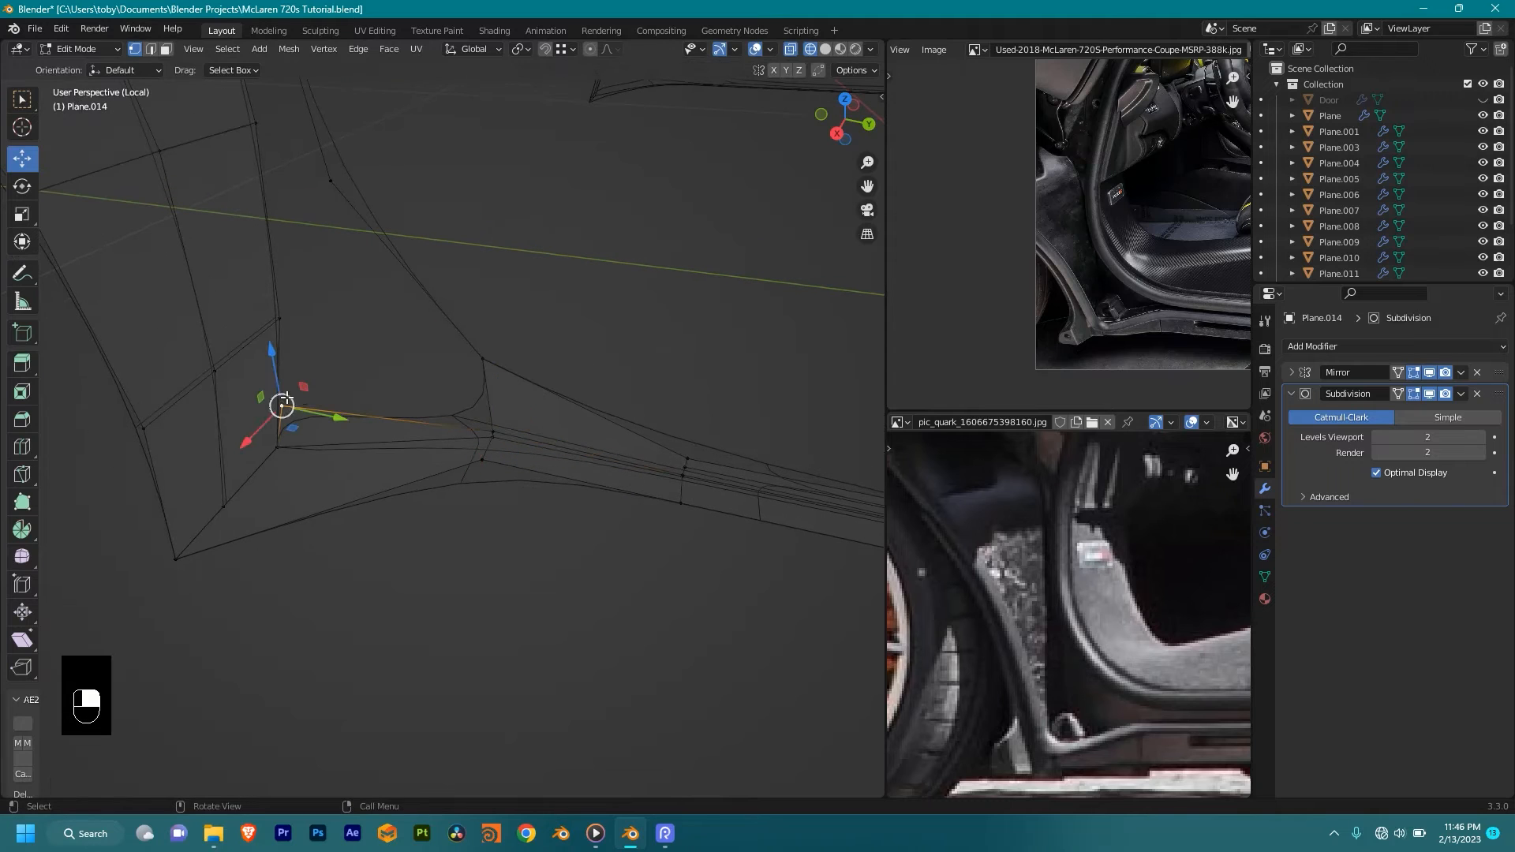
pyautogui.keyDown('shift'); pyautogui.click(284, 338); pyautogui.keyUp('shift')
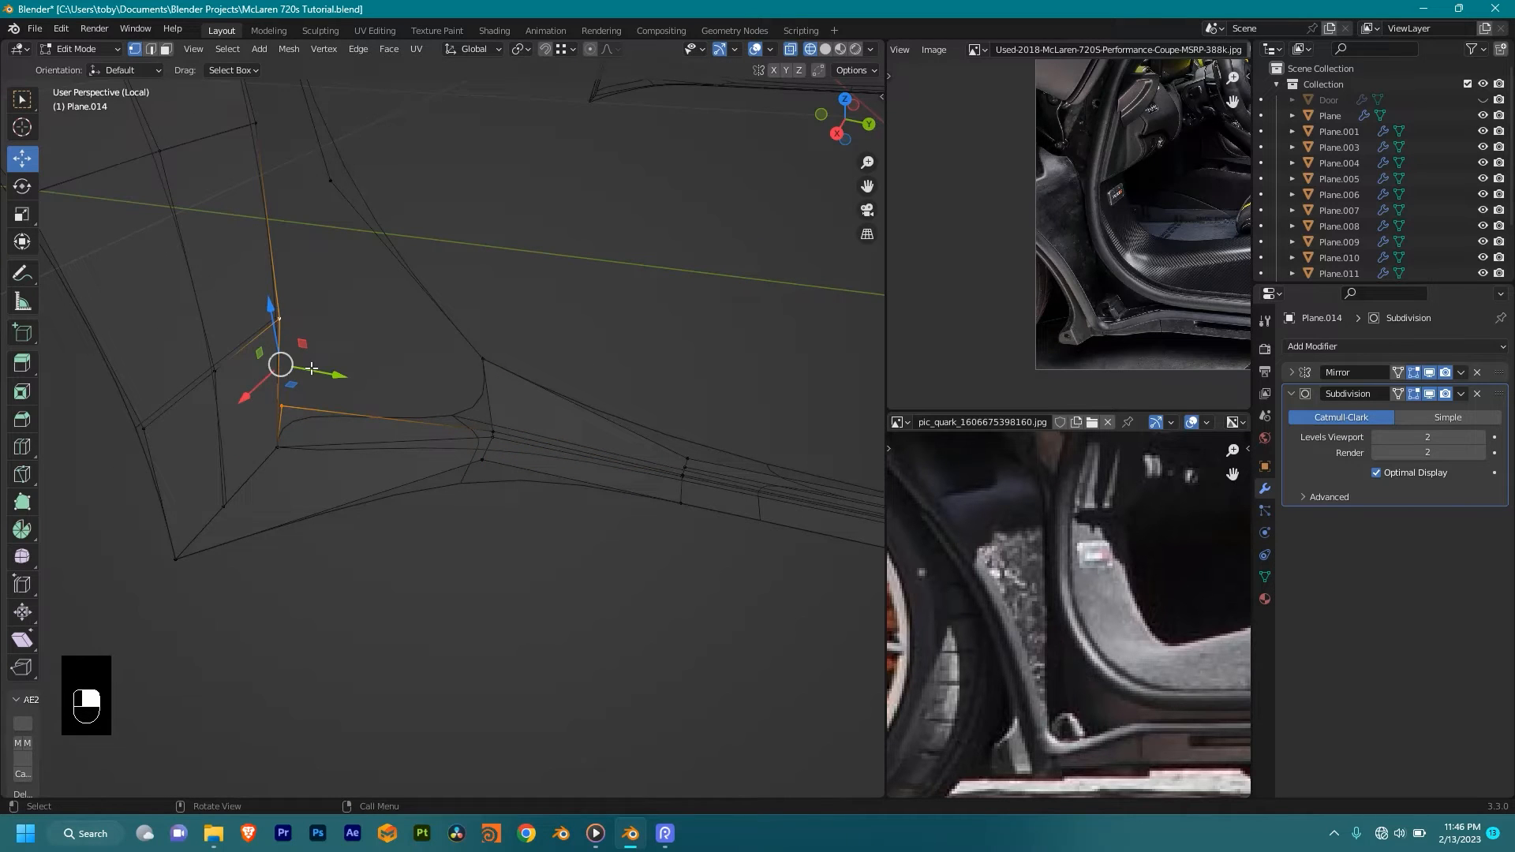
pyautogui.press('m')
pyautogui.click(313, 370)
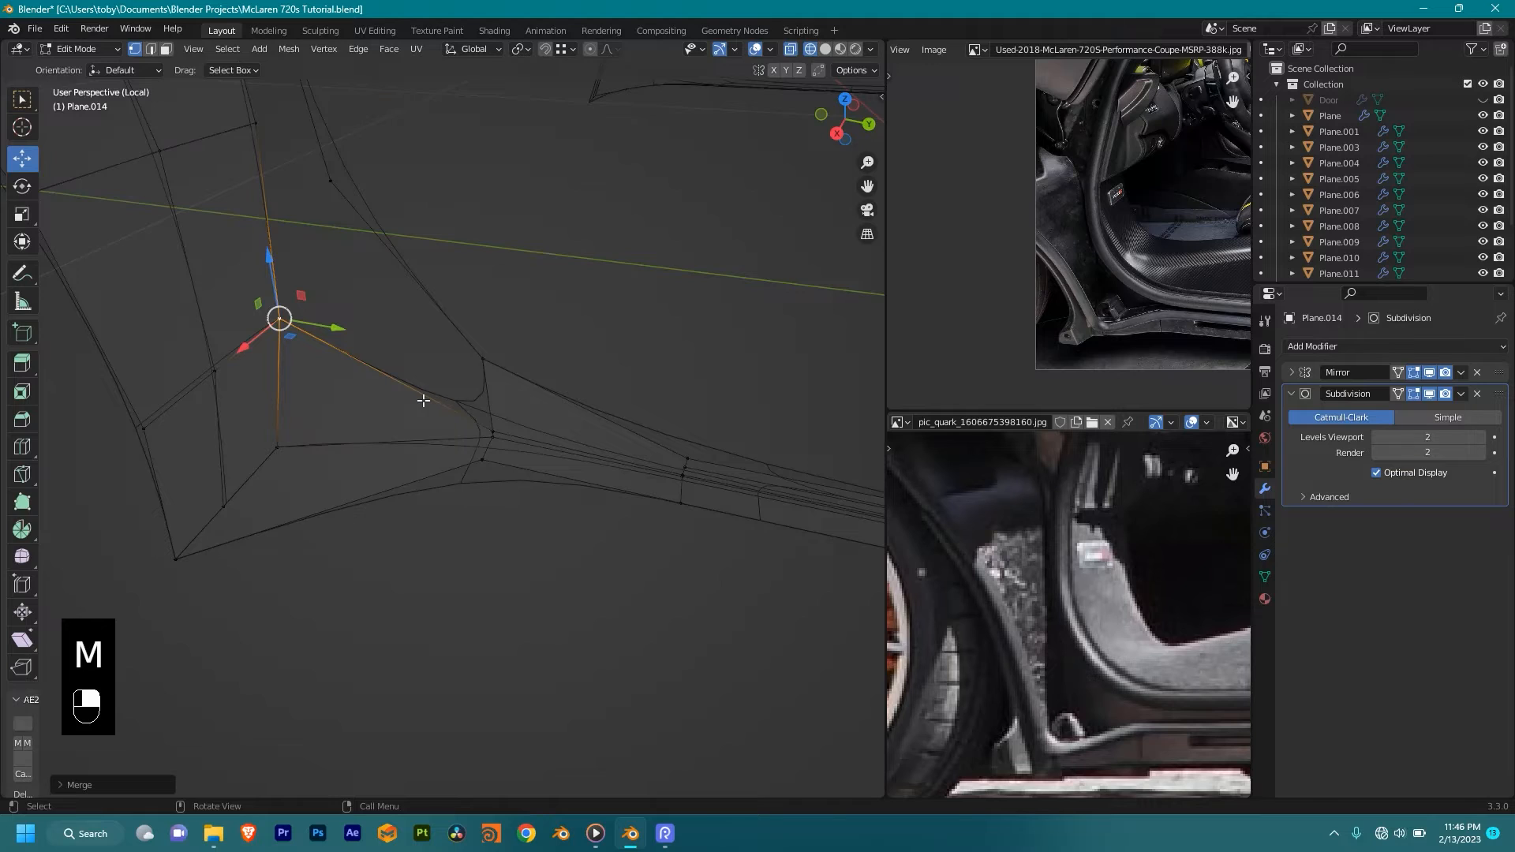
# Step: Fill a face between two arch strip edge vertices and the two facing vertices on the curved frame edge above the sill corner
pyautogui.keyDown('shift'); pyautogui.moveTo(423, 401); pyautogui.dragTo(439, 382, button='middle'); pyautogui.keyUp('shift')
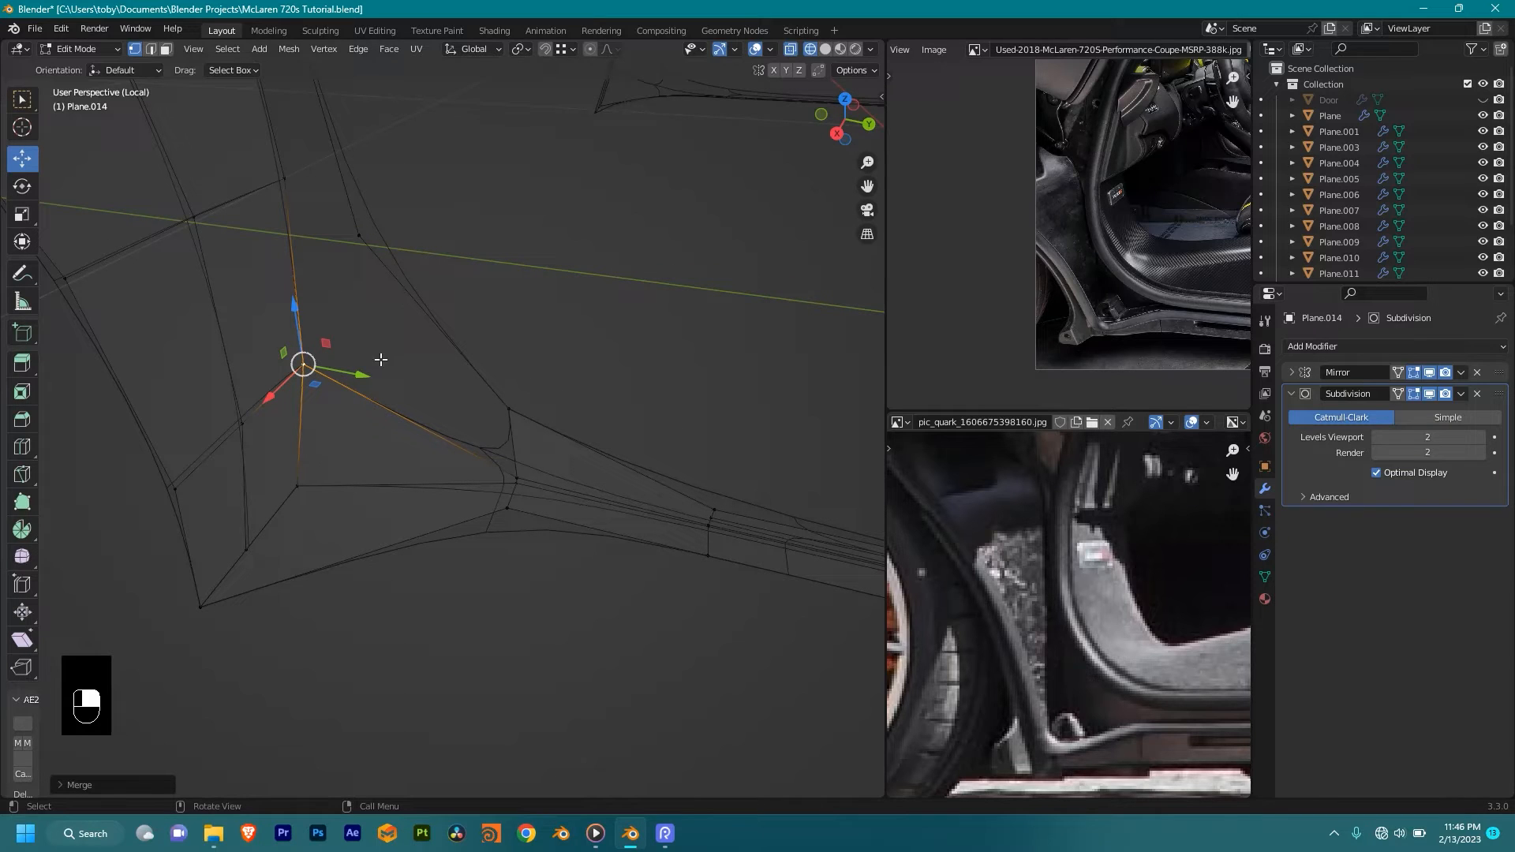
pyautogui.keyDown('shift'); pyautogui.moveTo(433, 380); pyautogui.dragTo(567, 498, button='middle'); pyautogui.keyUp('shift')
pyautogui.keyDown('shift'); pyautogui.moveTo(550, 289); pyautogui.dragTo(595, 474, button='middle'); pyautogui.keyUp('shift')
pyautogui.press('KP_3')
pyautogui.keyDown('shift'); pyautogui.moveTo(600, 311); pyautogui.dragTo(509, 350, button='middle'); pyautogui.keyUp('shift')
pyautogui.scroll(4, 508, 349)
pyautogui.scroll(2, 509, 350)
pyautogui.click(456, 464)
pyautogui.keyDown('shift'); pyautogui.click(399, 422); pyautogui.keyUp('shift')
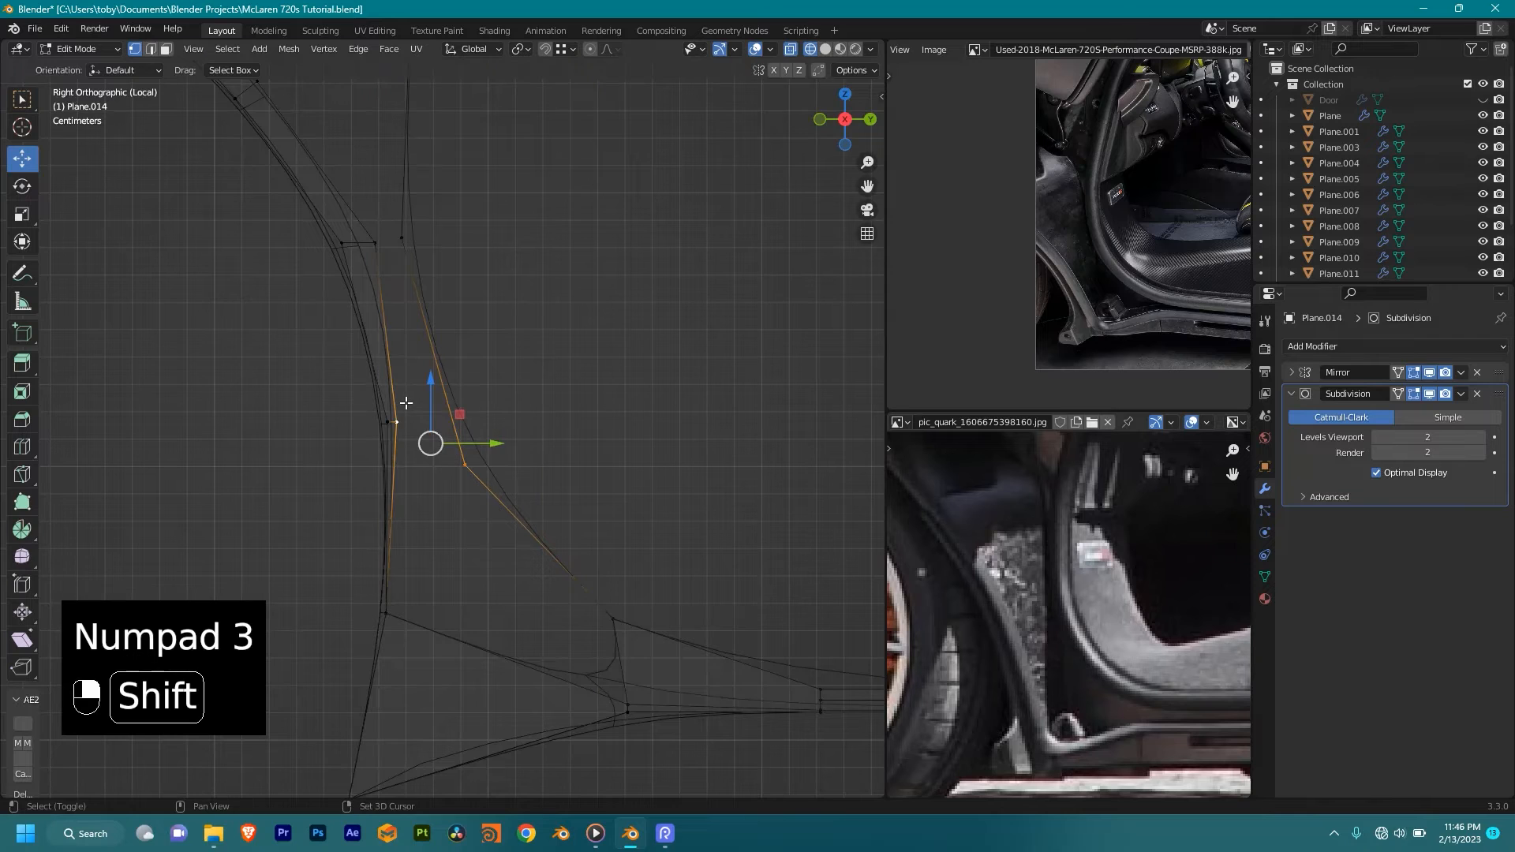
pyautogui.keyDown('shift'); pyautogui.click(377, 243); pyautogui.keyUp('shift')
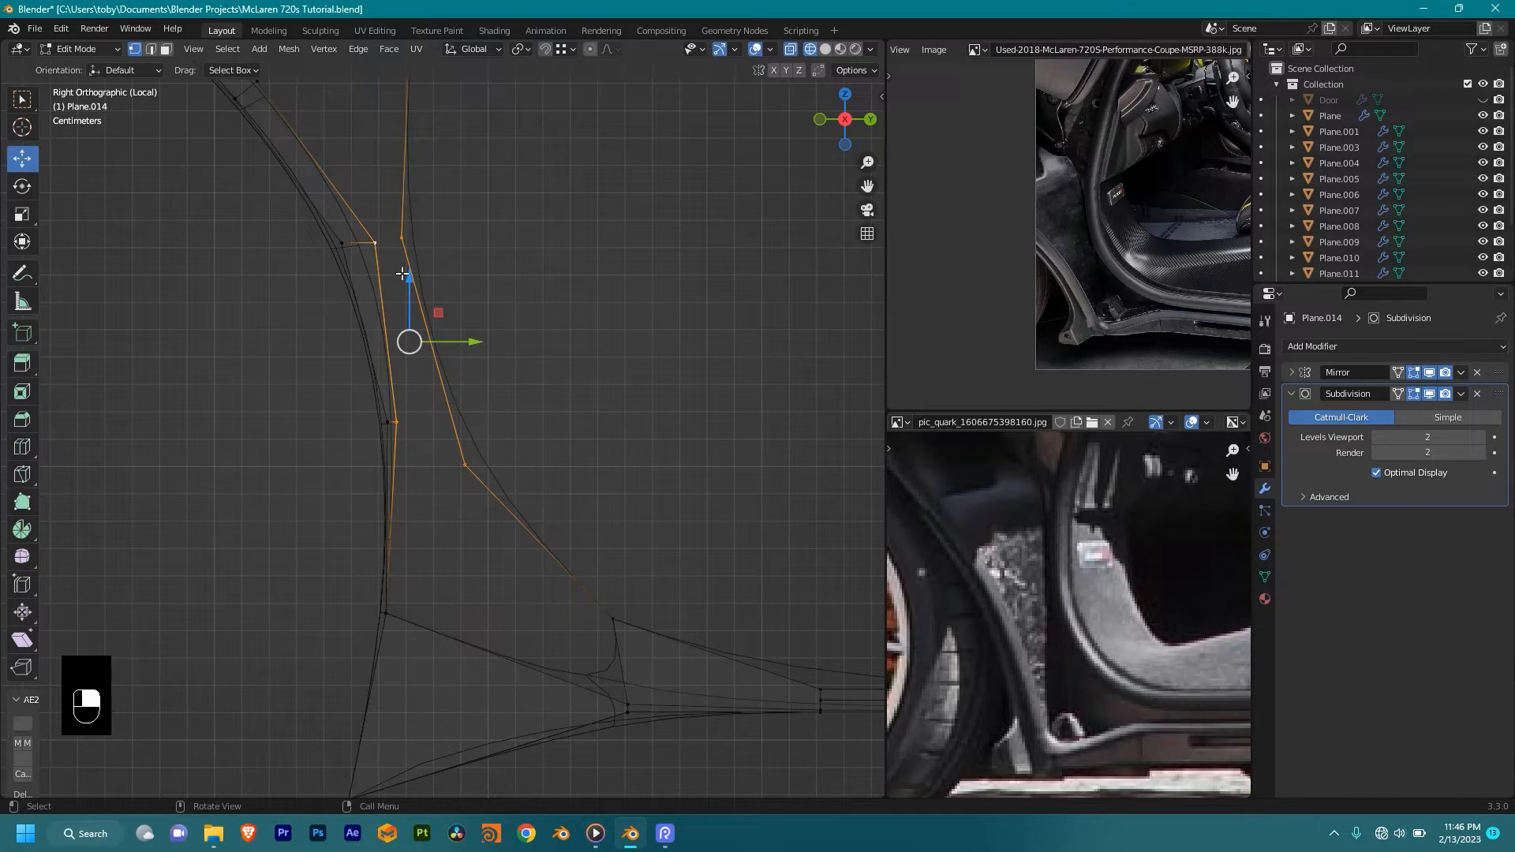
pyautogui.press('f')
# Step: Fill the next two faces upward in the gap between the arch strip and the frame edge
pyautogui.keyDown('shift'); pyautogui.moveTo(480, 208); pyautogui.dragTo(507, 431, button='middle'); pyautogui.keyUp('shift')
pyautogui.click(436, 250)
pyautogui.keyDown('ctrl'); pyautogui.click(311, 290); pyautogui.keyUp('ctrl')
pyautogui.press('f')
pyautogui.keyDown('shift'); pyautogui.moveTo(450, 272); pyautogui.dragTo(473, 345, button='middle'); pyautogui.keyUp('shift')
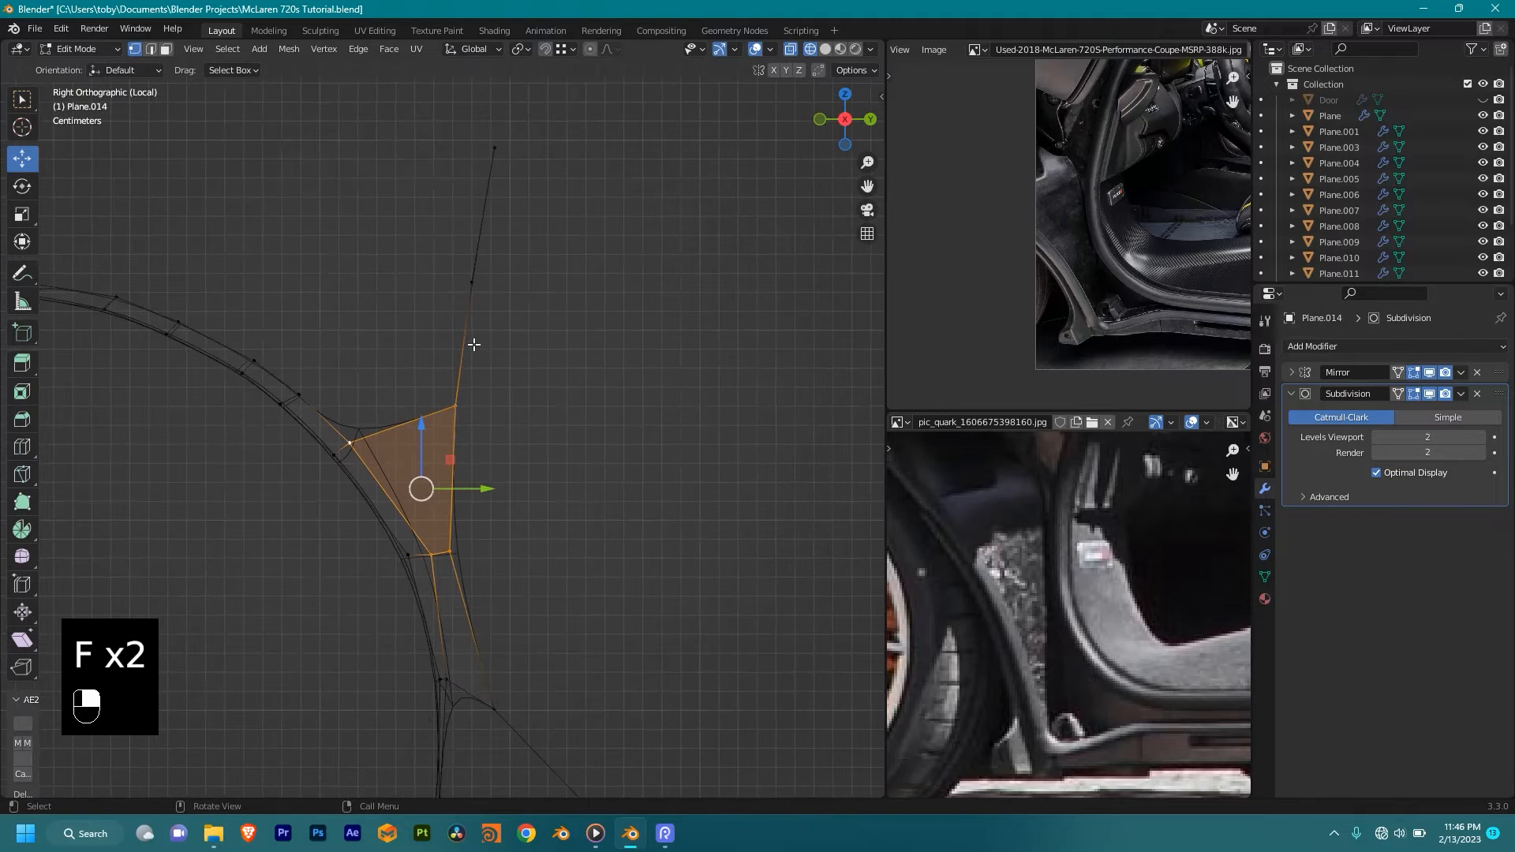
pyautogui.keyDown('shift'); pyautogui.moveTo(509, 539); pyautogui.dragTo(505, 457, button='middle'); pyautogui.keyUp('shift')
pyautogui.scroll(1, 505, 458)
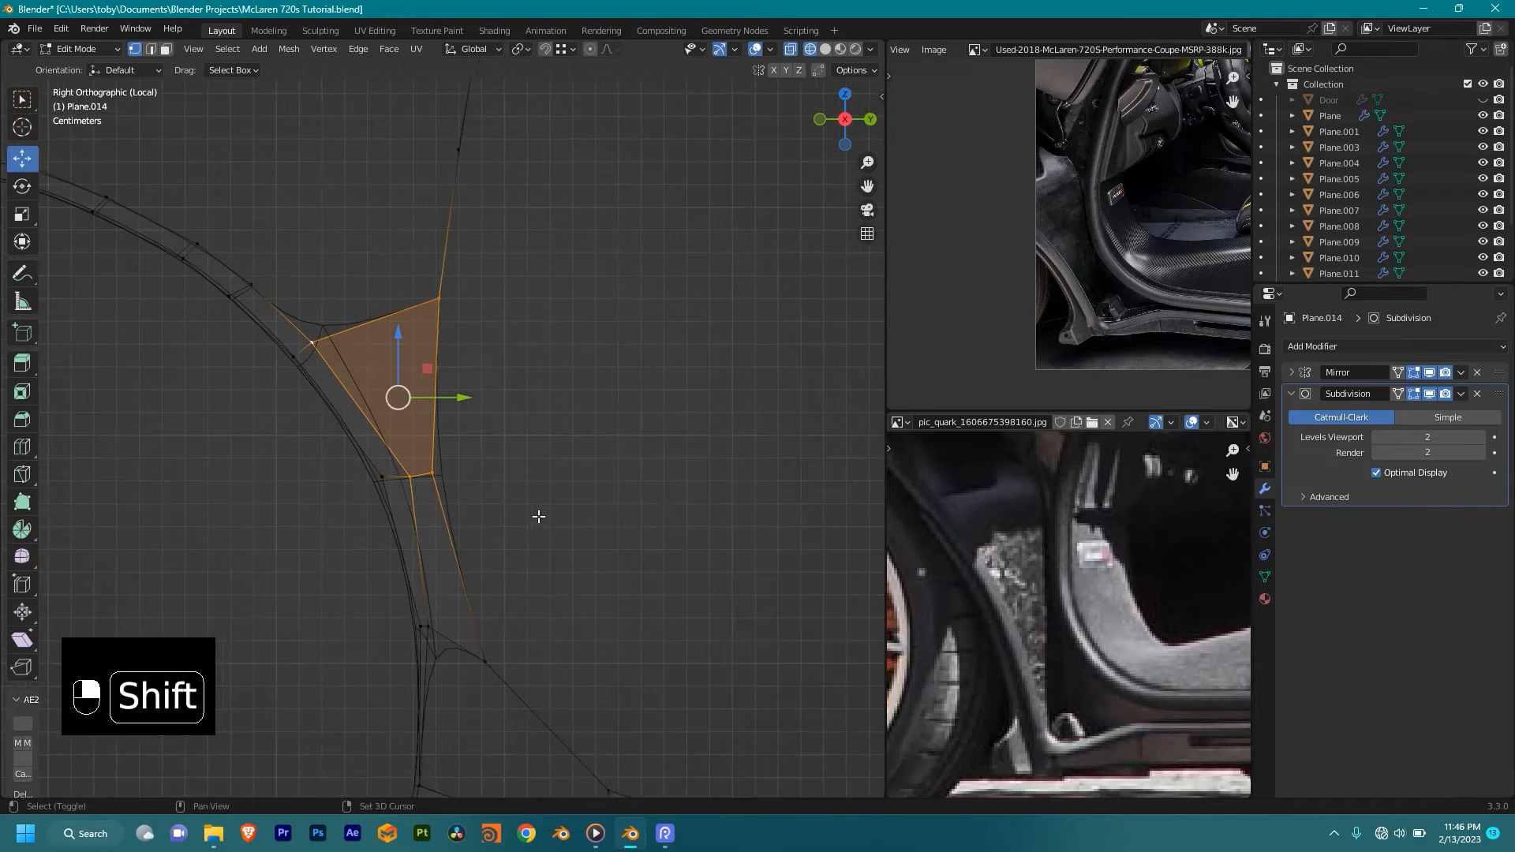
pyautogui.keyDown('shift'); pyautogui.moveTo(544, 568); pyautogui.dragTo(589, 609, button='middle'); pyautogui.keyUp('shift')
pyautogui.click(506, 188)
pyautogui.keyDown('shift'); pyautogui.moveTo(421, 243); pyautogui.dragTo(476, 325, button='middle'); pyautogui.keyUp('shift')
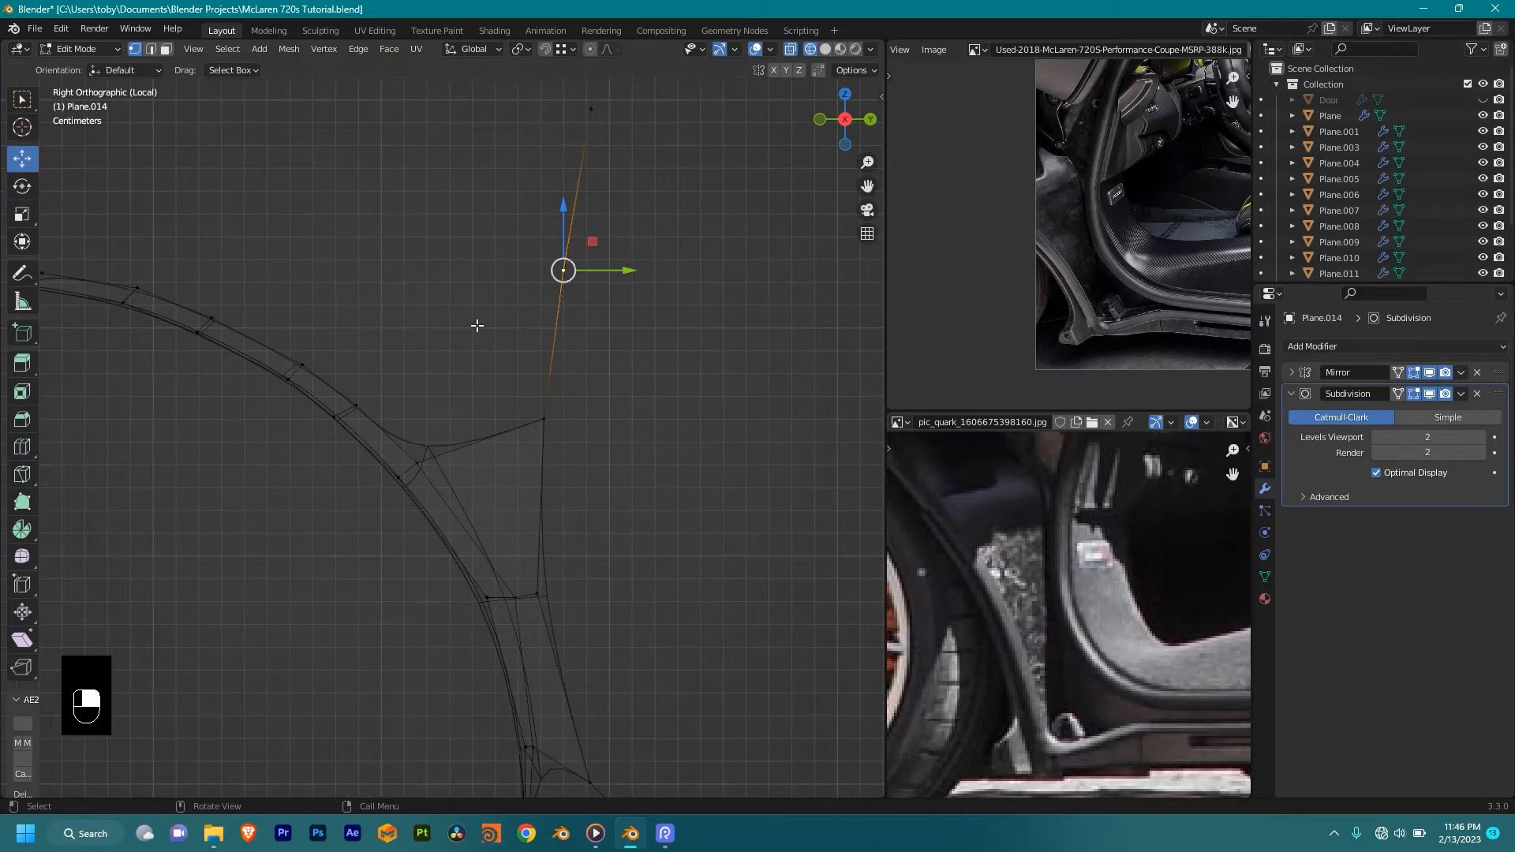
pyautogui.keyDown('ctrl'); pyautogui.click(303, 360); pyautogui.keyUp('ctrl')
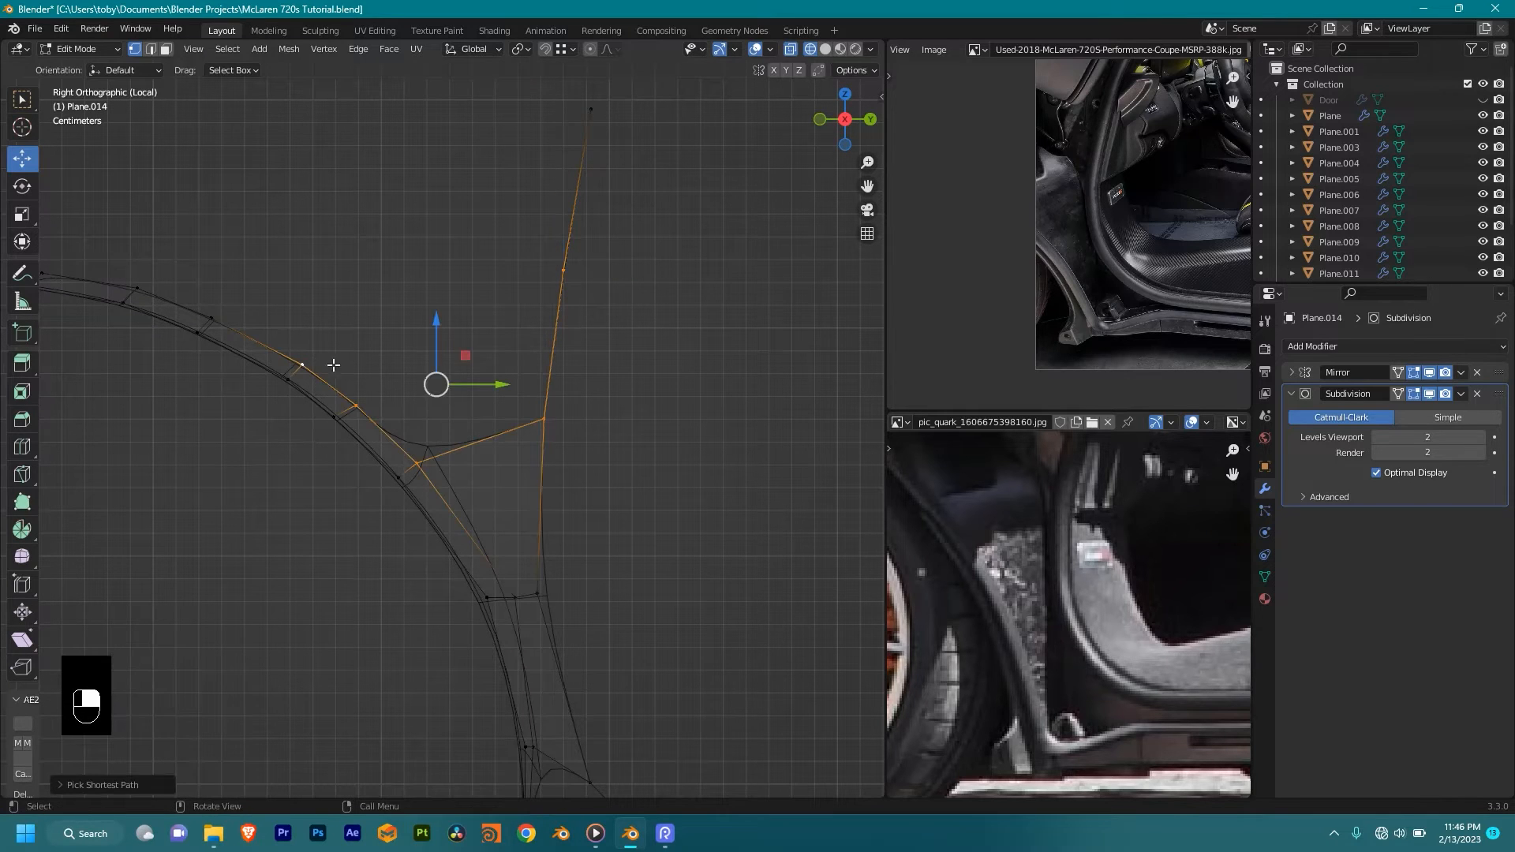
pyautogui.press('f')
# Step: Fill the large upper face between the frame edge's top vertex and the end of the arch strip
pyautogui.click(575, 119)
pyautogui.keyDown('ctrl'); pyautogui.click(131, 264); pyautogui.keyUp('ctrl')
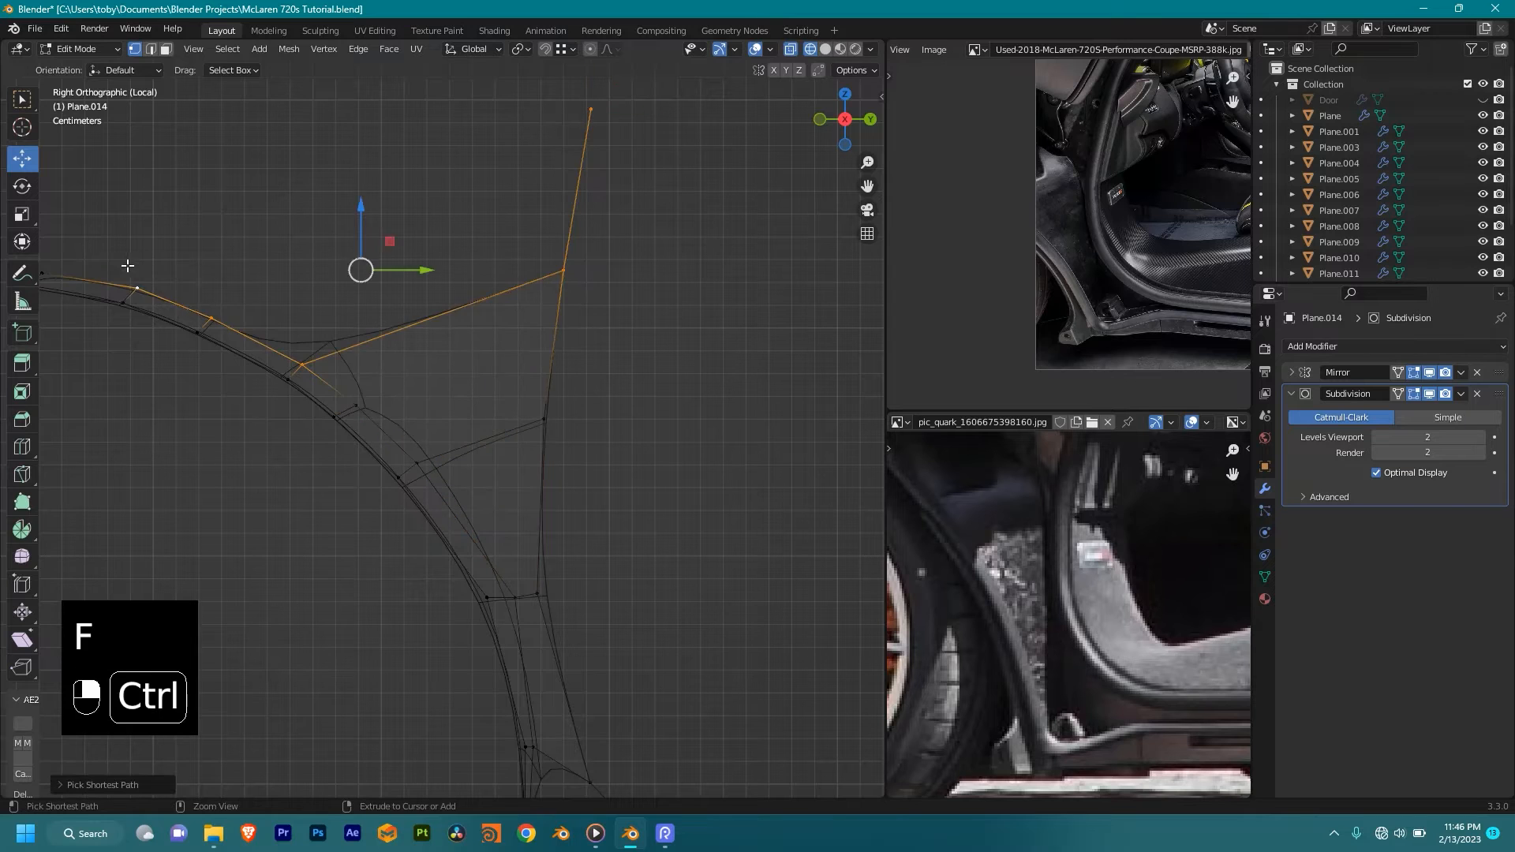
pyautogui.scroll(-2, 133, 266)
pyautogui.keyDown('shift'); pyautogui.moveTo(238, 306); pyautogui.dragTo(304, 307, button='middle'); pyautogui.keyUp('shift')
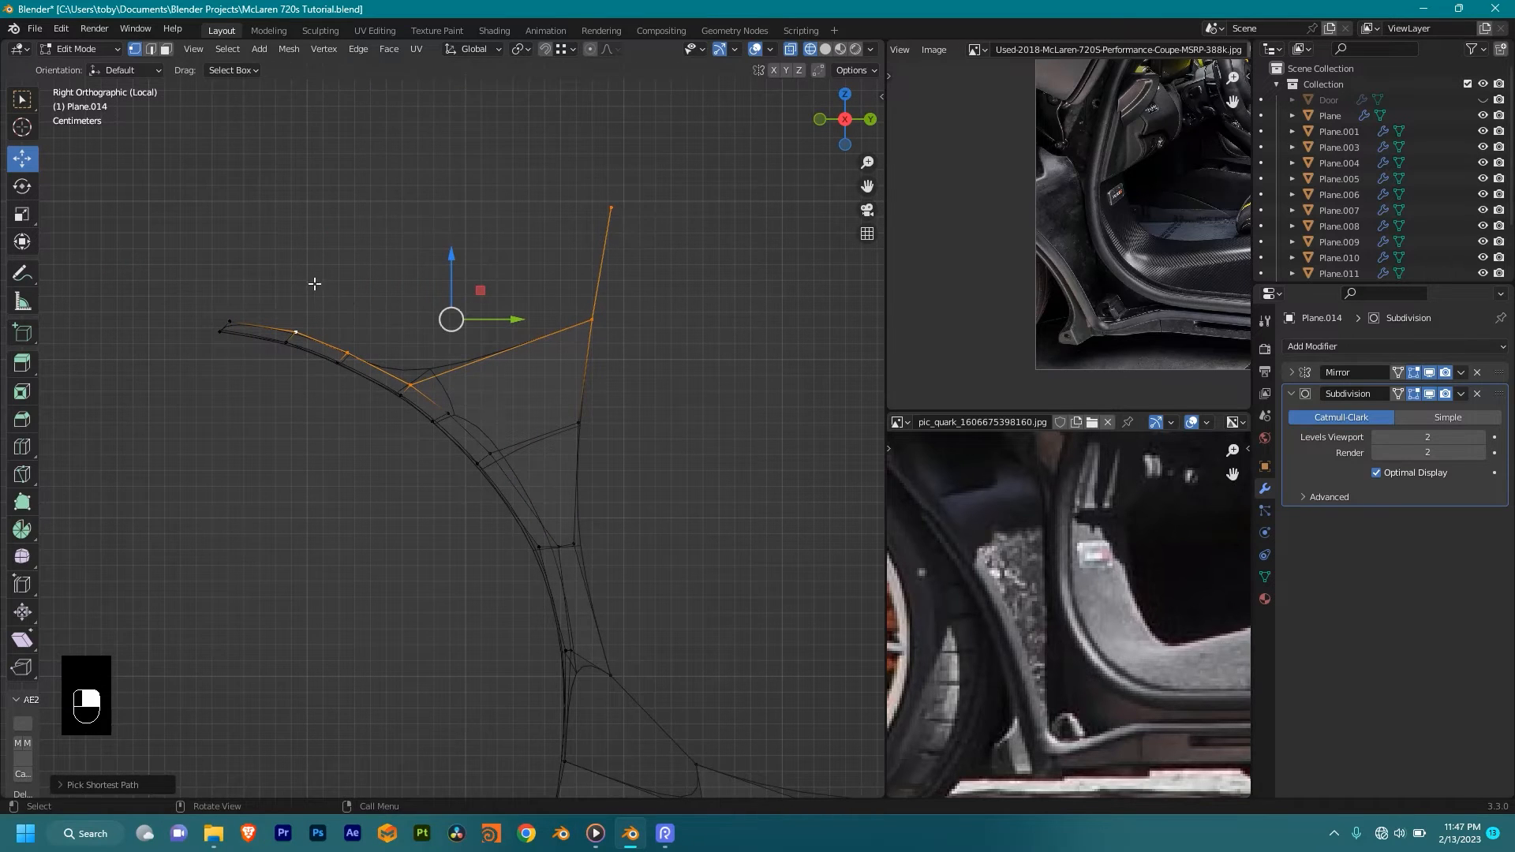
pyautogui.click(604, 199)
pyautogui.keyDown('ctrl'); pyautogui.click(227, 318); pyautogui.keyUp('ctrl')
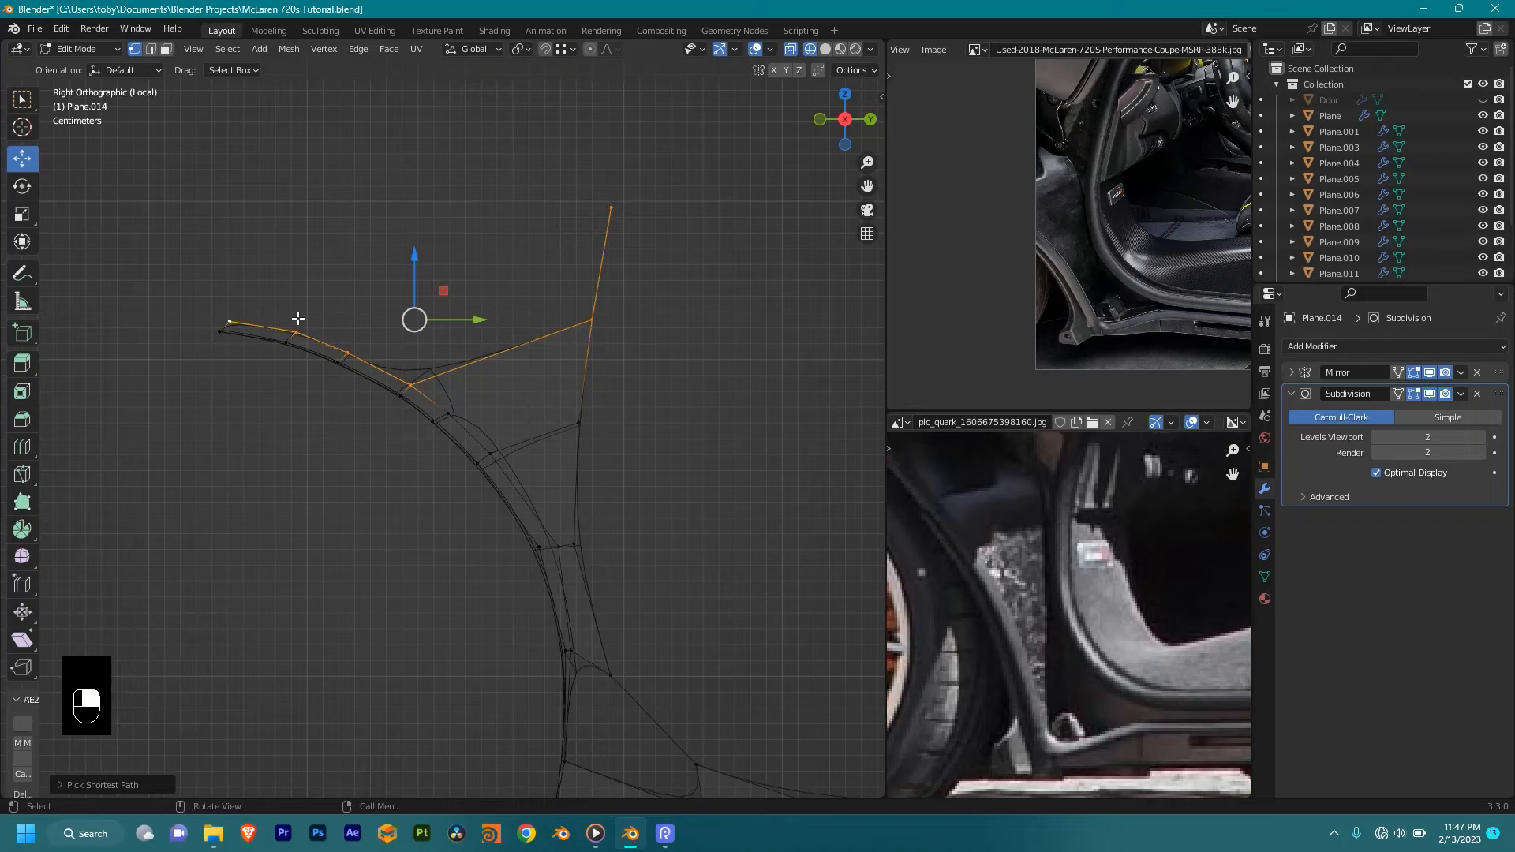
pyautogui.press('f')
pyautogui.scroll(2, 623, 308)
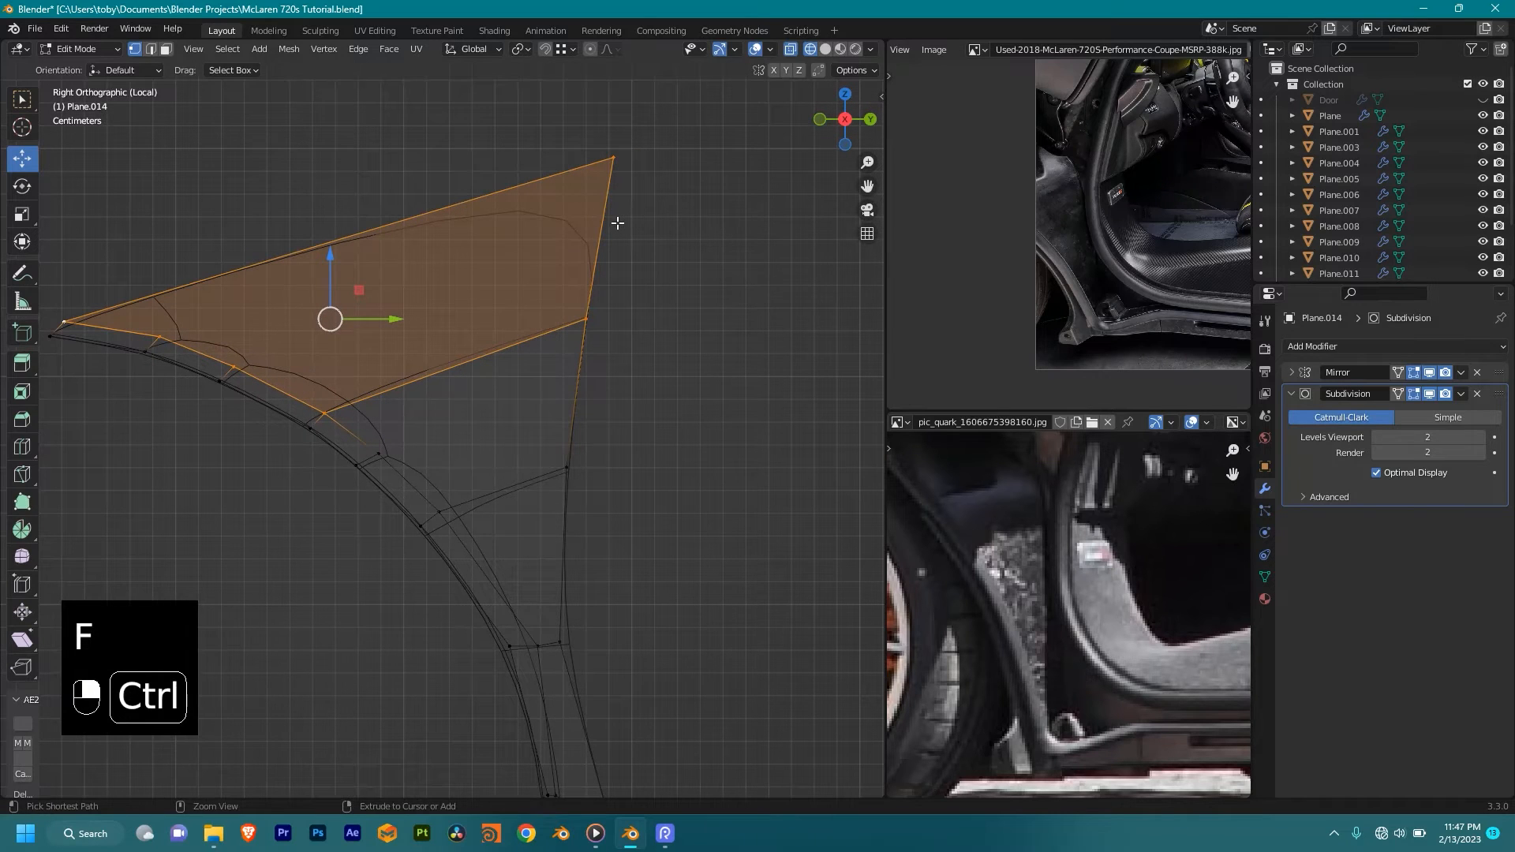
# Step: Cut the frame-side edge of the filled faces and connect the new vertices across to the matching arch strip vertices
pyautogui.hotkey('ctrl', 'r')
pyautogui.click(617, 223)
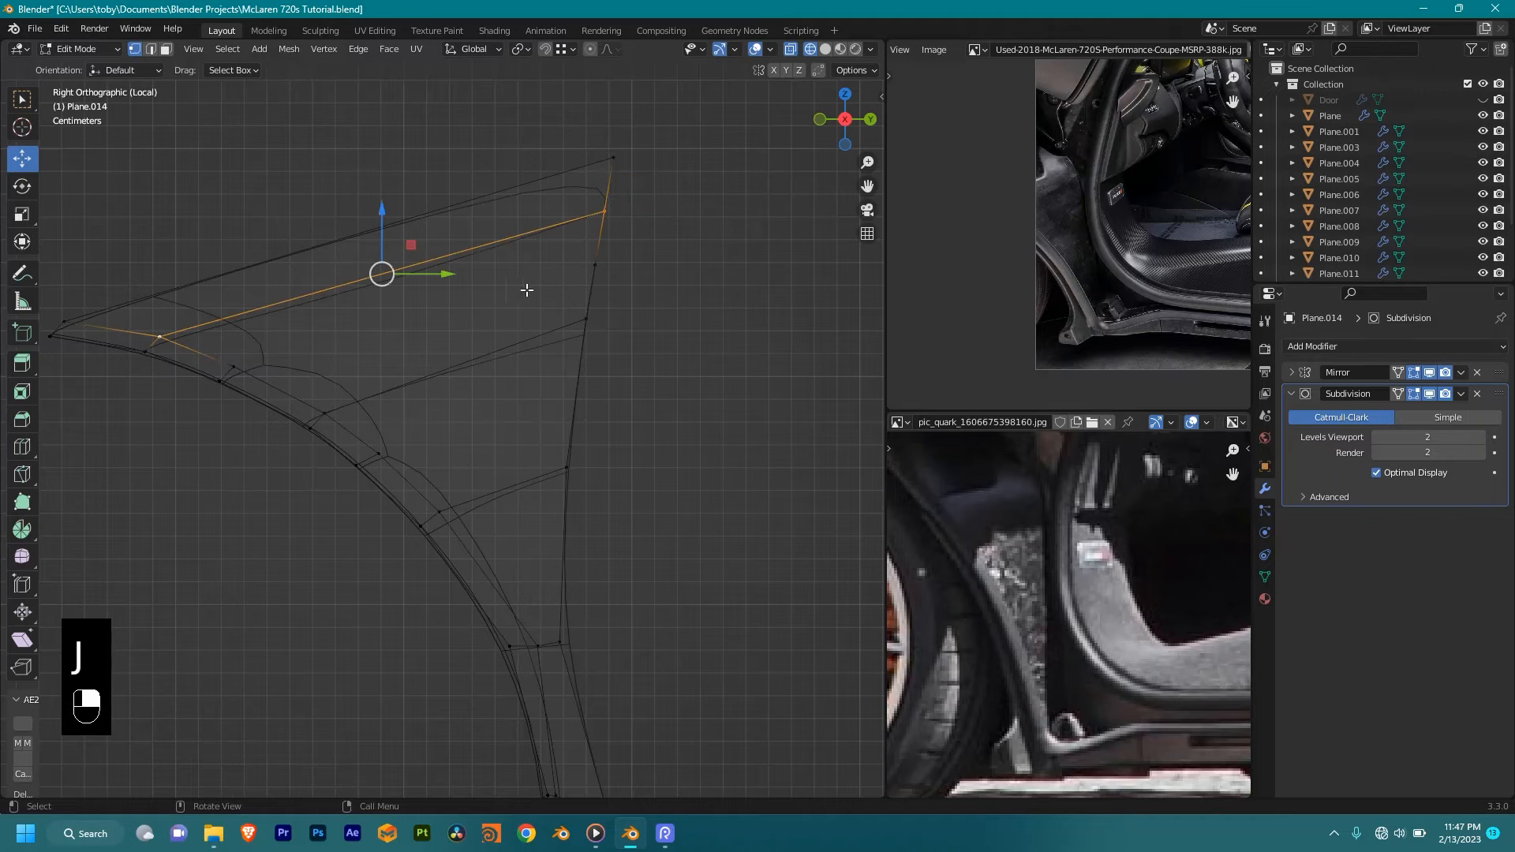
pyautogui.click(595, 265)
pyautogui.press('j')
pyautogui.hotkey('ctrl', 'r')
pyautogui.click(576, 393)
pyautogui.keyDown('shift'); pyautogui.click(407, 434); pyautogui.keyUp('shift')
pyautogui.press('j')
pyautogui.moveTo(638, 380); pyautogui.dragTo(578, 282)
pyautogui.moveTo(649, 238); pyautogui.dragTo(646, 242)
pyautogui.scroll(1, 659, 306)
pyautogui.click(689, 367)
pyautogui.press('Tab')
pyautogui.press('Tab')
# Step: Add a loop cut across the triangular sill extension, between its upper and lower edges
pyautogui.scroll(-2, 693, 430)
pyautogui.scroll(1, 581, 311)
pyautogui.scroll(1, 578, 403)
pyautogui.keyDown('shift'); pyautogui.moveTo(571, 457); pyautogui.dragTo(515, 388, button='middle'); pyautogui.keyUp('shift')
pyautogui.scroll(-1, 493, 367)
pyautogui.scroll(1, 464, 339)
pyautogui.press('Tab')
pyautogui.scroll(-3, 505, 332)
pyautogui.press('Tab')
pyautogui.keyDown('shift'); pyautogui.moveTo(523, 456); pyautogui.dragTo(460, 348, button='middle'); pyautogui.keyUp('shift')
pyautogui.scroll(2, 479, 395)
pyautogui.scroll(1, 444, 392)
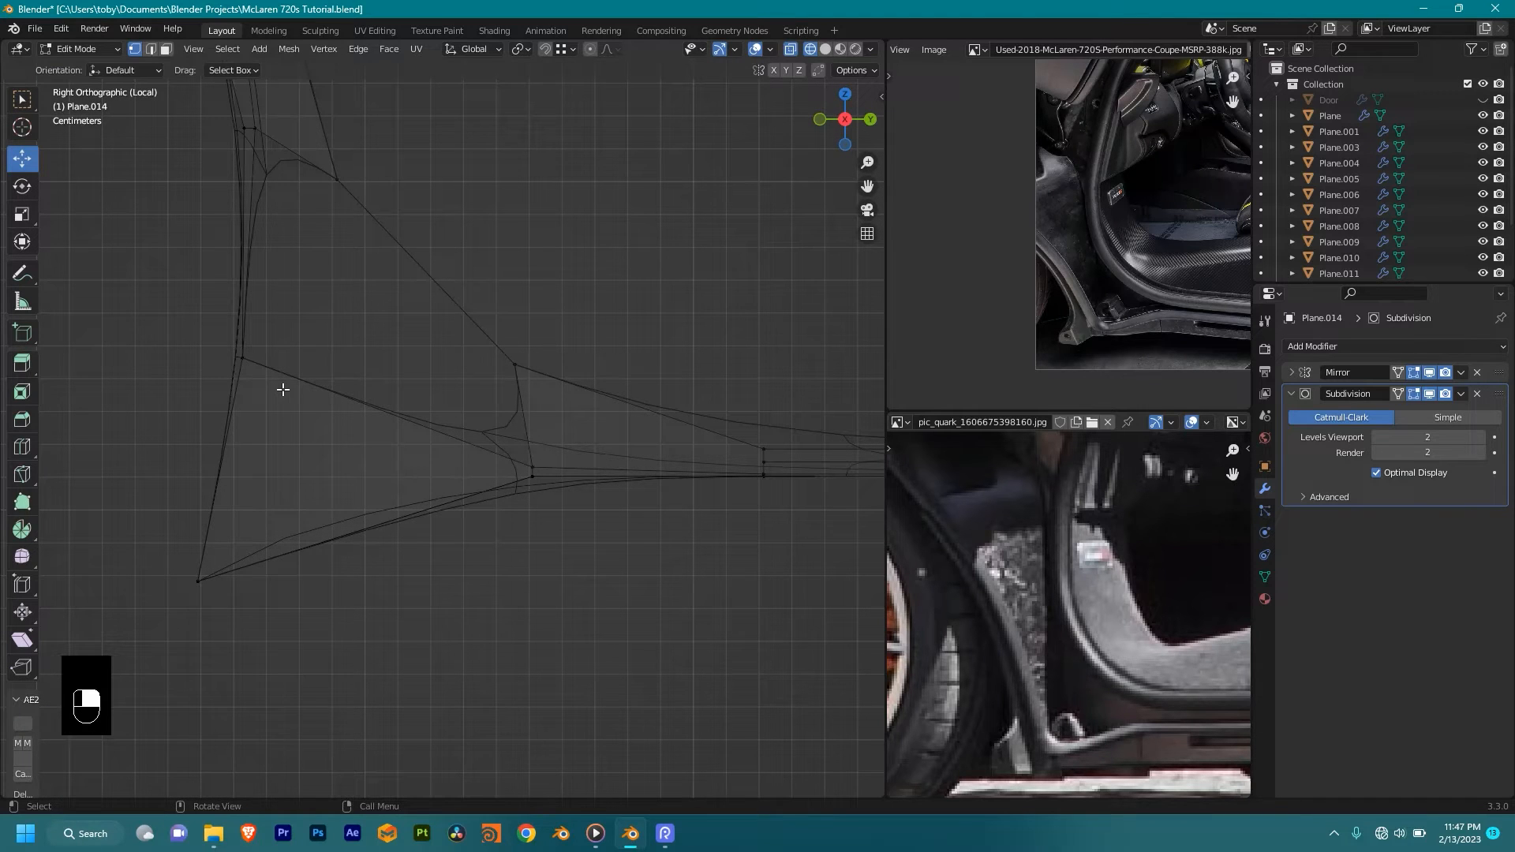
pyautogui.hotkey('ctrl', 'r')
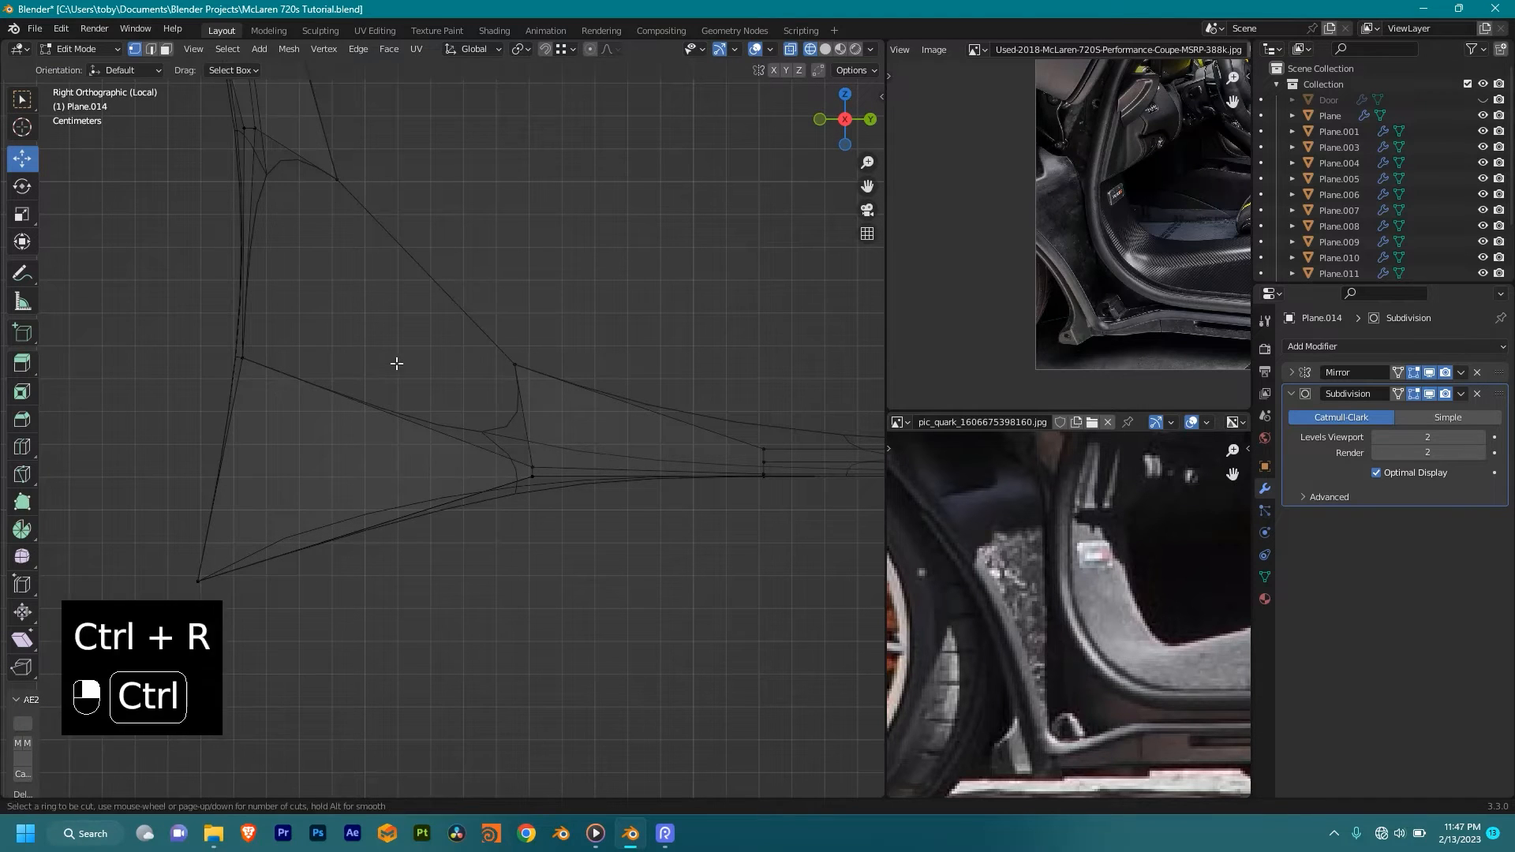
pyautogui.click(348, 409)
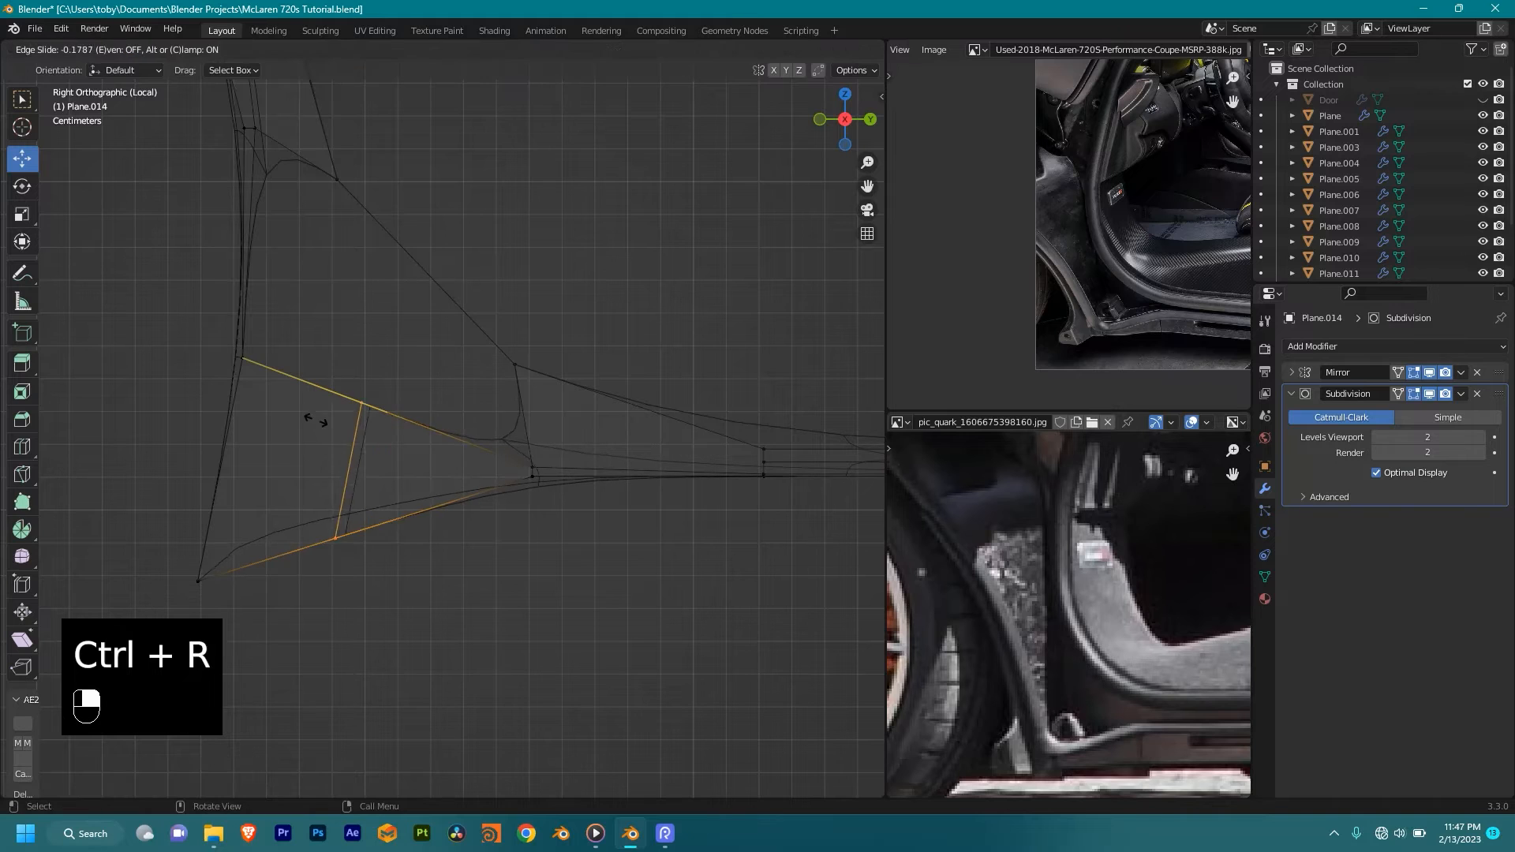
pyautogui.click(305, 474)
# Step: Fill a face between the arch strip, the frame edge and the new cut vertex on the sill extension's upper edge
pyautogui.moveTo(306, 474); pyautogui.dragTo(561, 466, button='middle')
pyautogui.scroll(7, 526, 442)
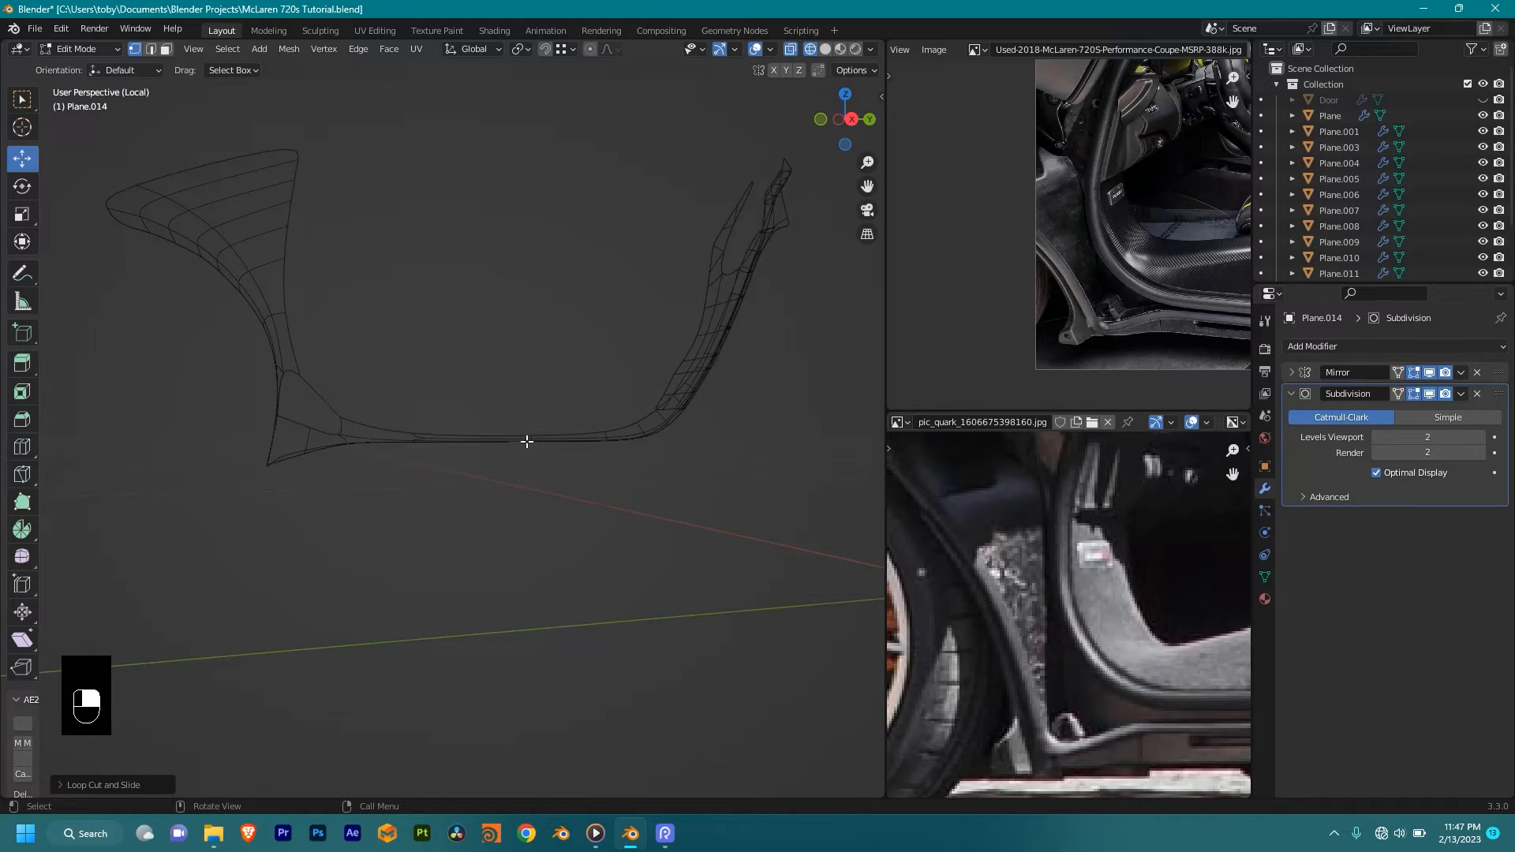
pyautogui.press('`')
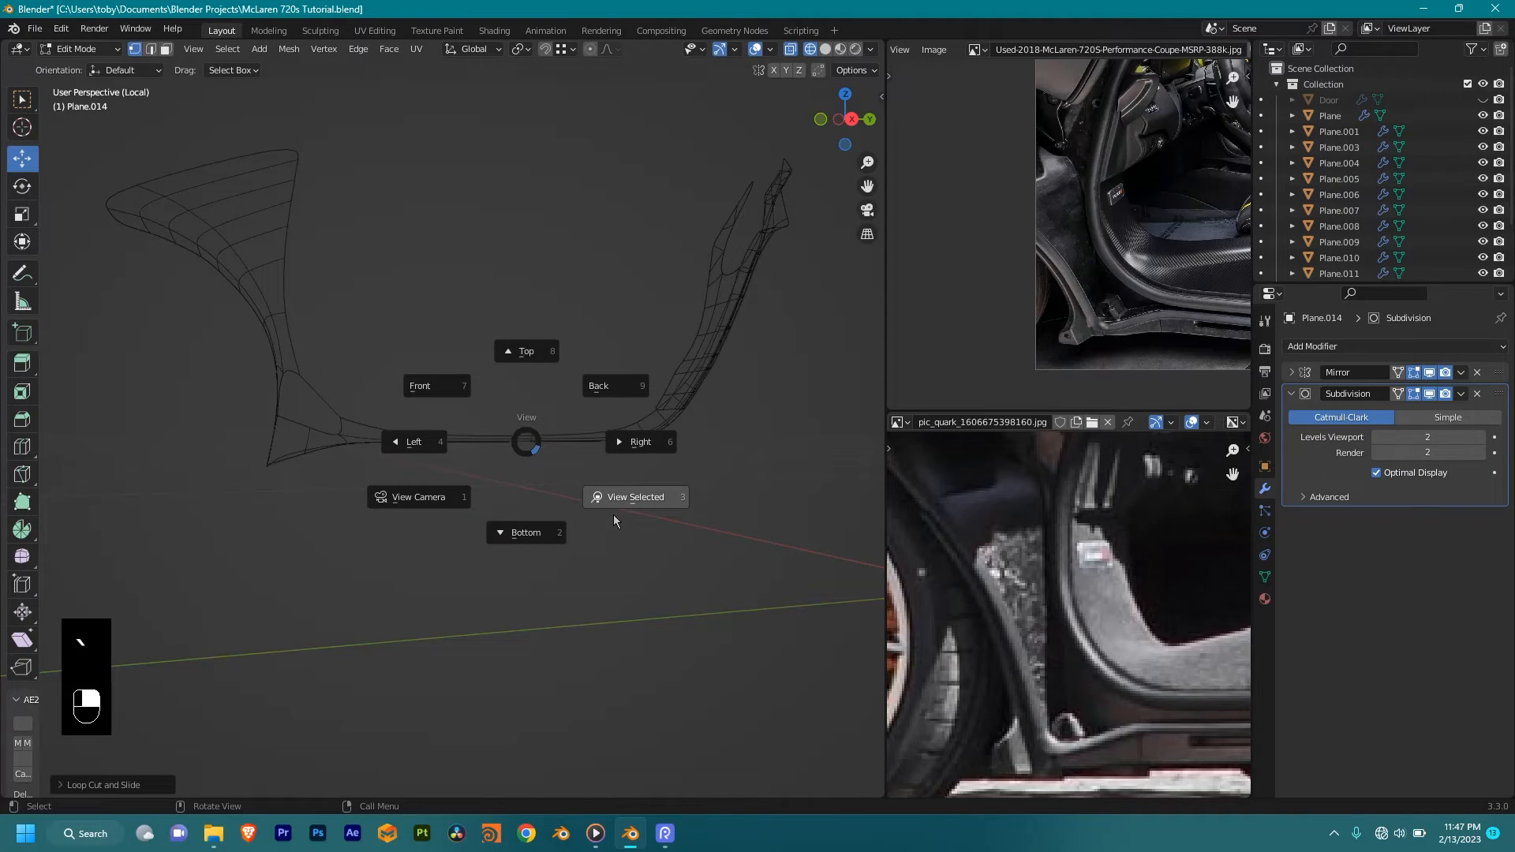
pyautogui.click(613, 515)
pyautogui.scroll(-3, 613, 513)
pyautogui.moveTo(627, 473); pyautogui.dragTo(540, 472, button='middle')
pyautogui.scroll(-3, 568, 472)
pyautogui.click(493, 447)
pyautogui.keyDown('ctrl'); pyautogui.click(470, 292); pyautogui.keyUp('ctrl')
pyautogui.press('f')
# Step: Close the remaining corner gap with a face between the frame edge, the sill's front end and the cut vertex
pyautogui.moveTo(530, 374); pyautogui.dragTo(467, 386, button='middle')
pyautogui.click(451, 370)
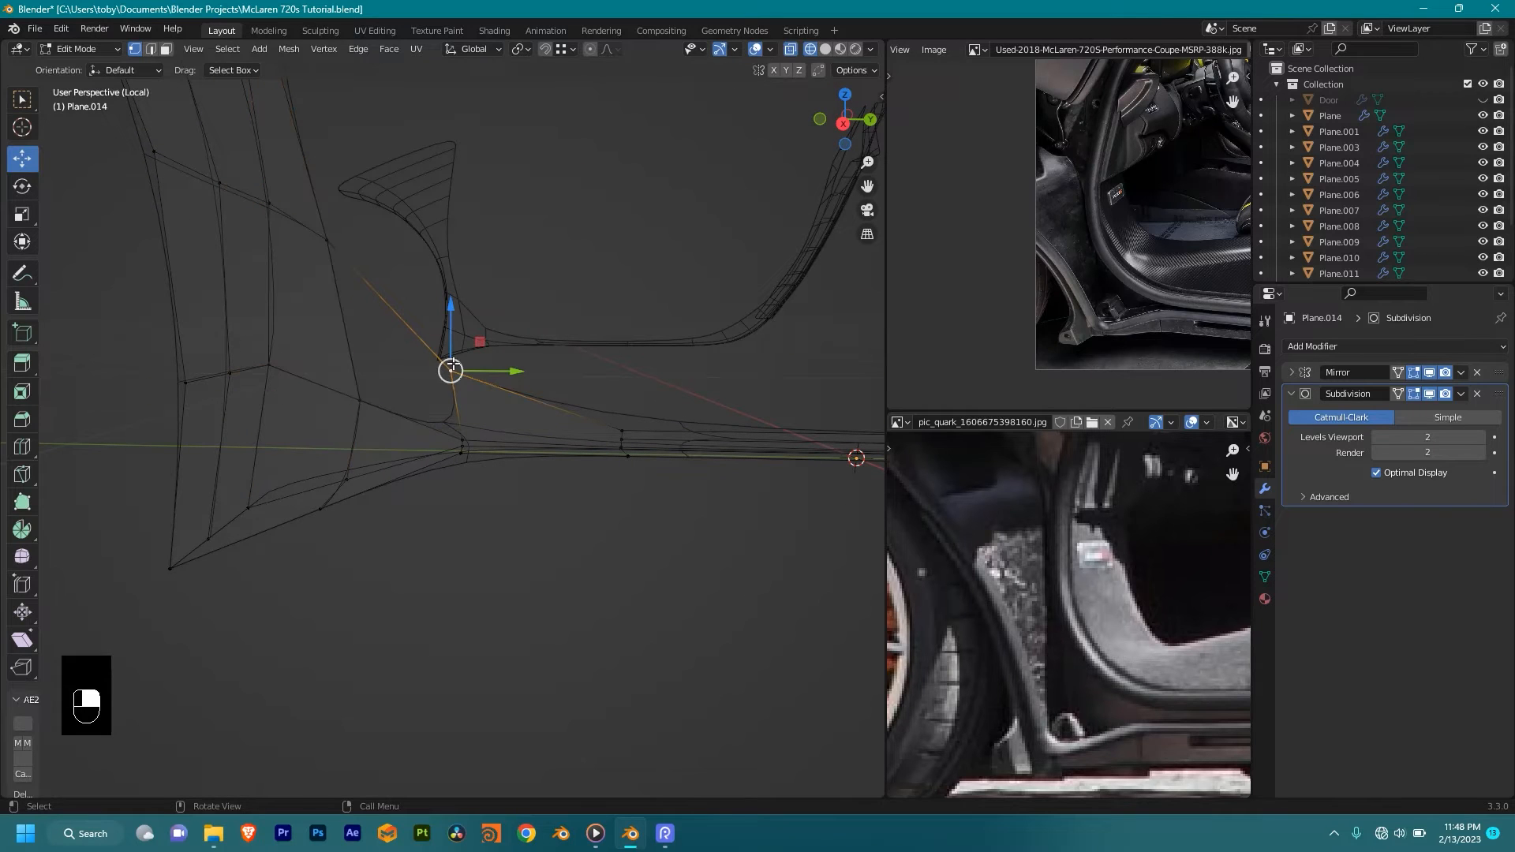
pyautogui.keyDown('ctrl'); pyautogui.keyDown('shift'); pyautogui.click(357, 401); pyautogui.keyUp('shift'); pyautogui.keyUp('ctrl')
pyautogui.moveTo(550, 414); pyautogui.dragTo(493, 365, button='middle')
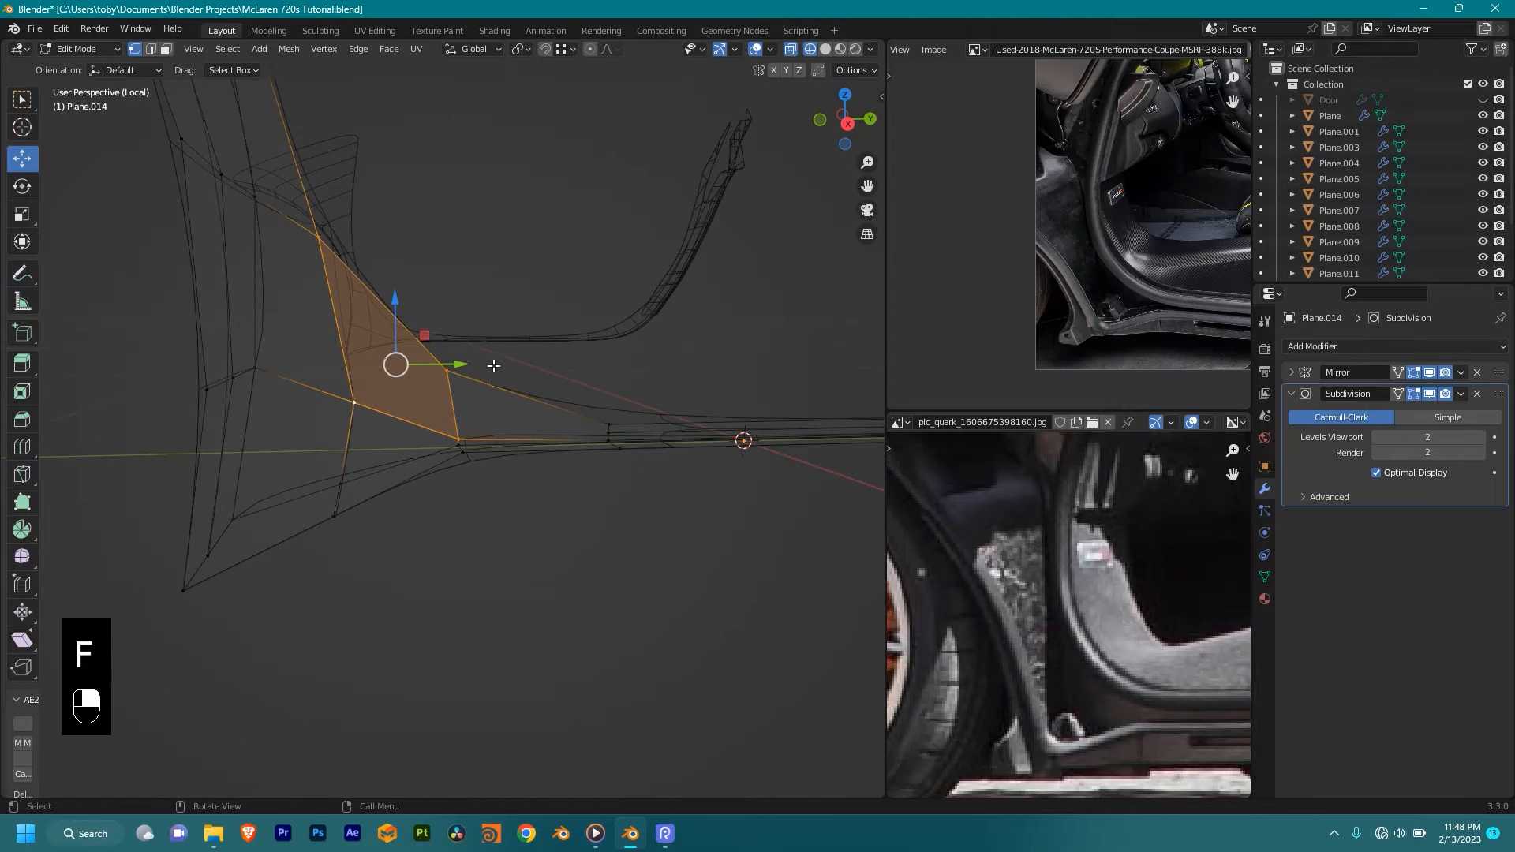
pyautogui.hotkey('shift', 'z')
pyautogui.scroll(2, 363, 394)
pyautogui.hotkey('shift', 'z')
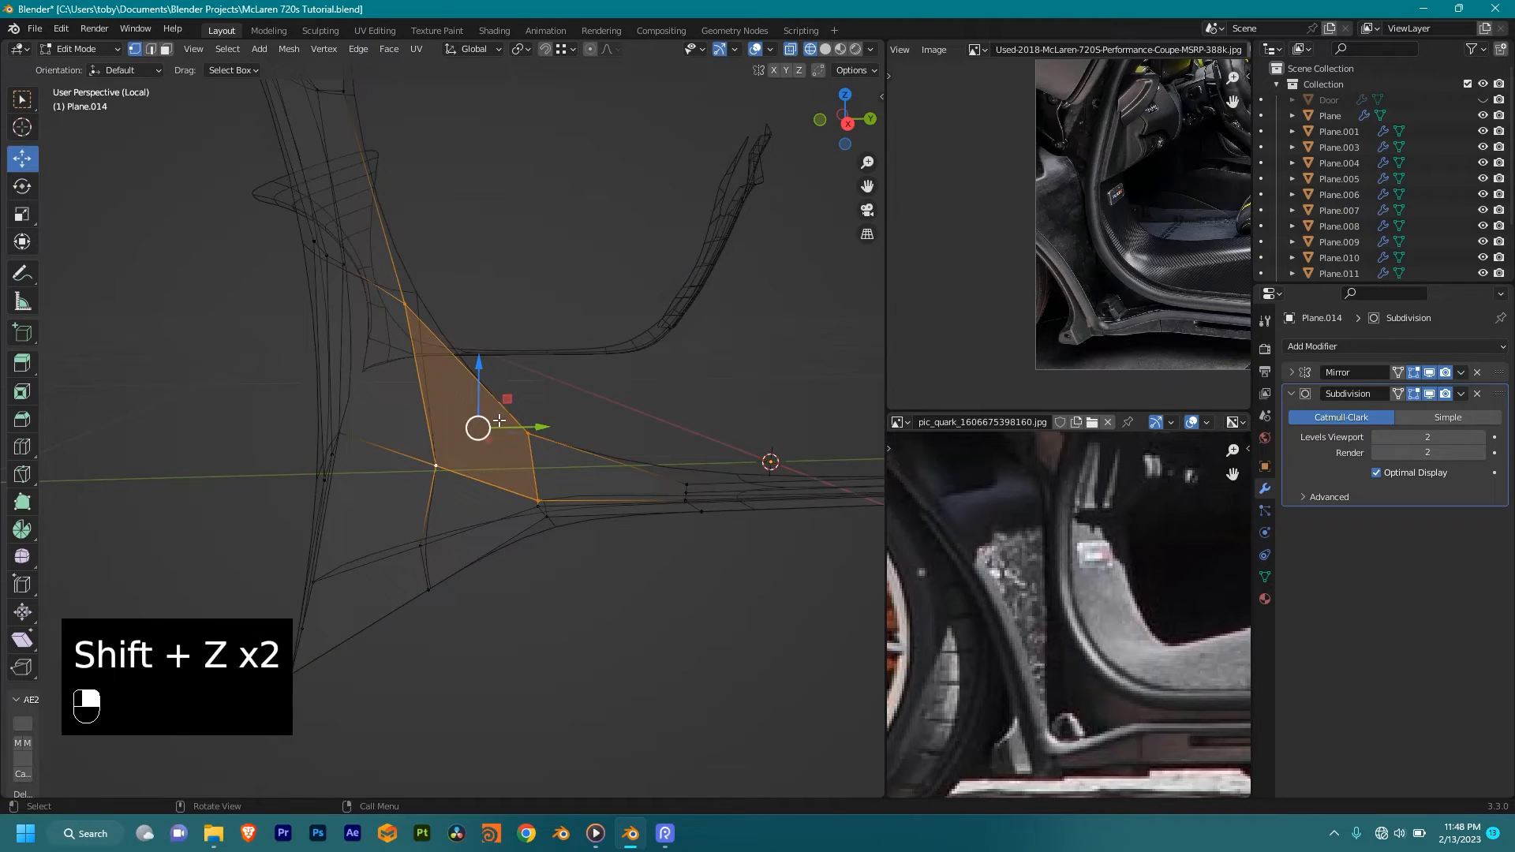
# Step: Add a lengthwise loop cut through the filled faces with Even and Flipped on, slid towards the arch strip edge
pyautogui.hotkey('ctrl', 'r')
pyautogui.click(381, 455)
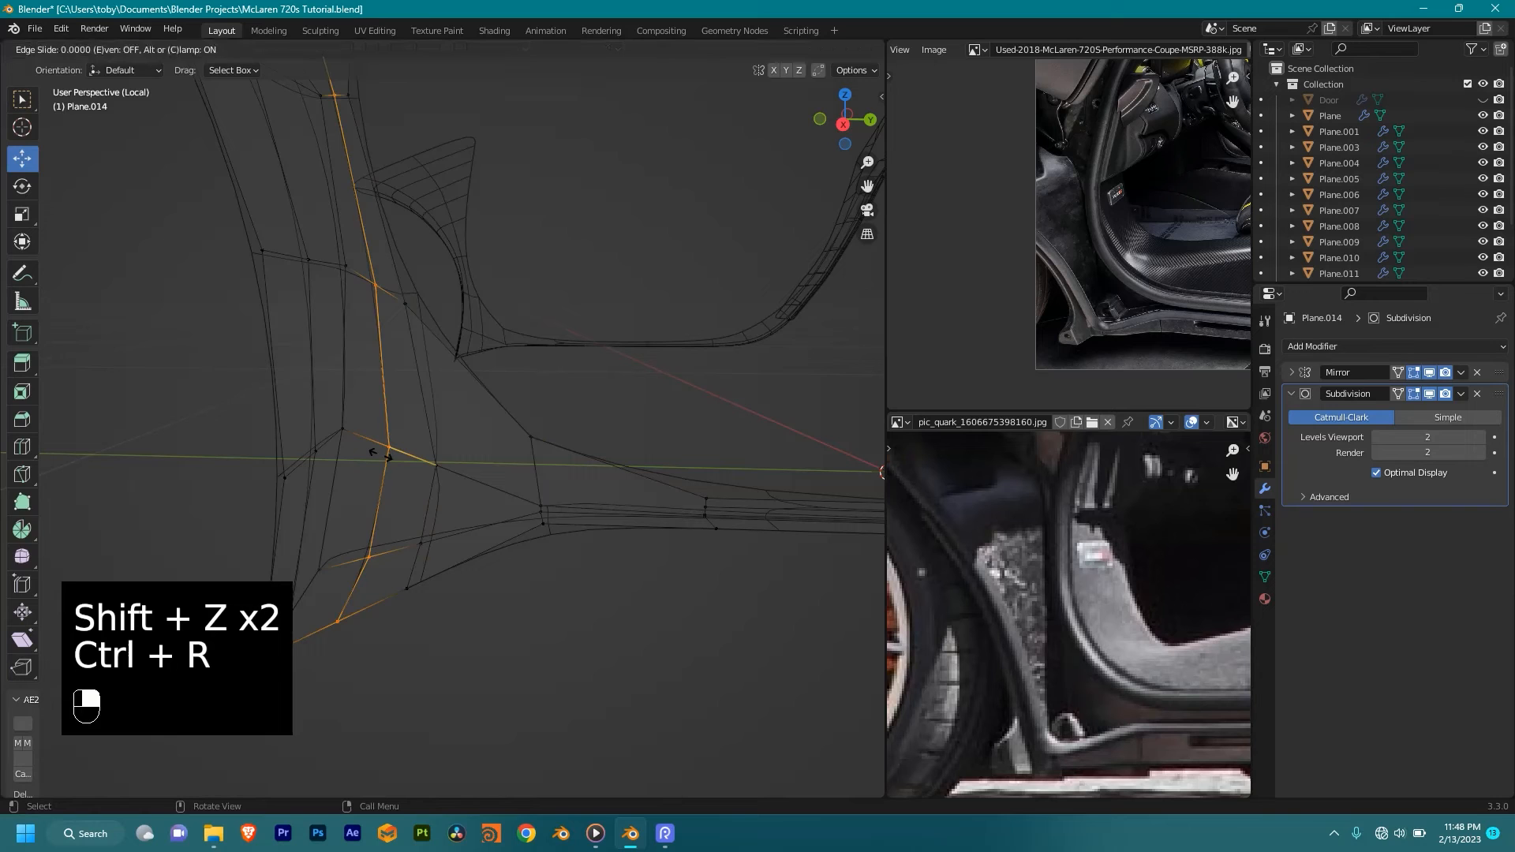
pyautogui.press('f')
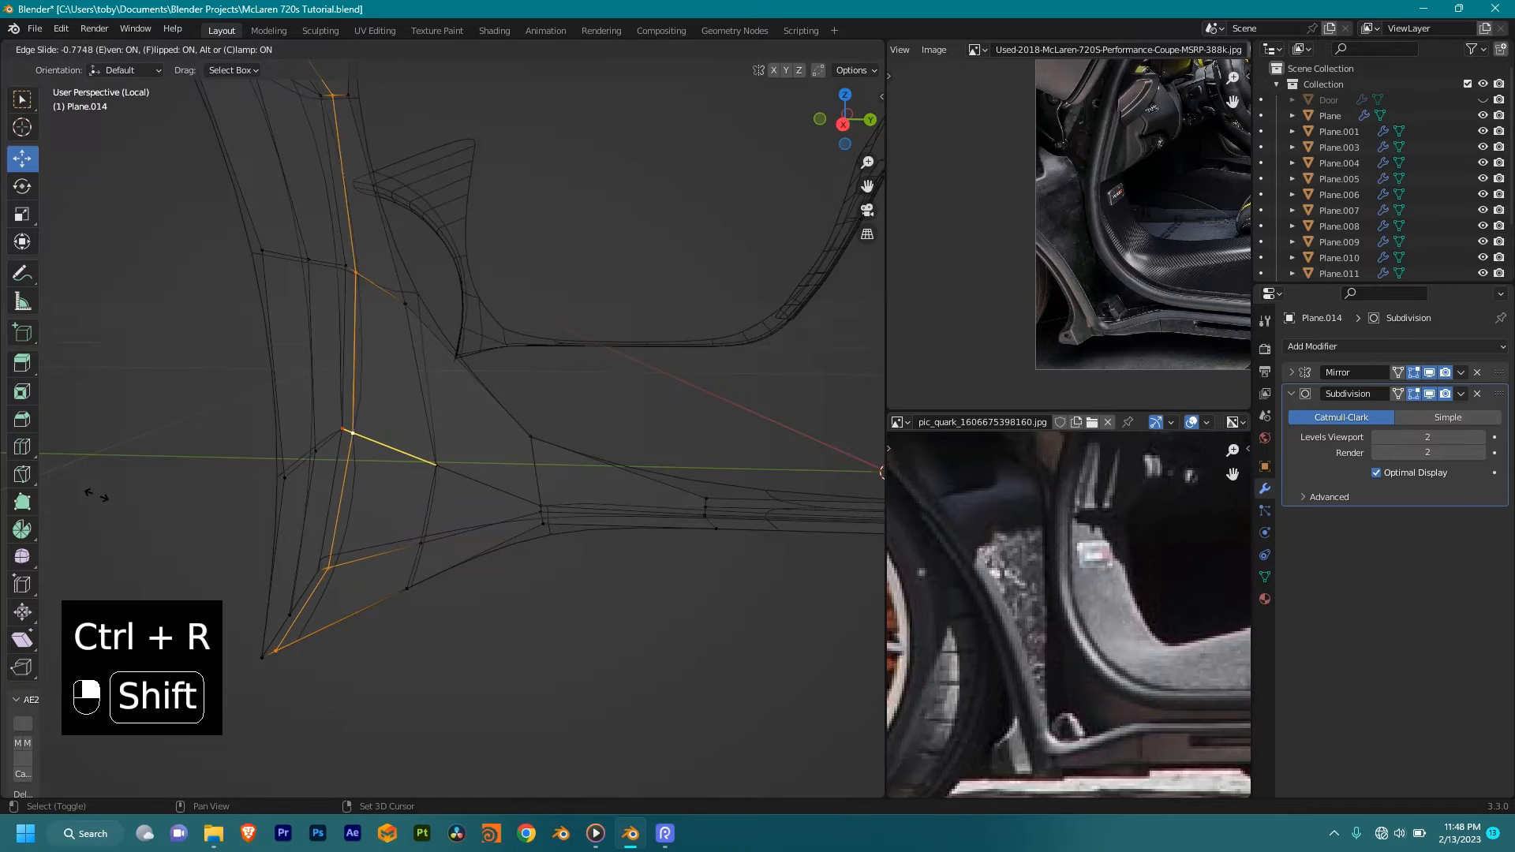
pyautogui.click(335, 459)
# Step: Add a centred loop cut crossing the corner faces from the arch strip to the frame edge above the sill's end
pyautogui.moveTo(334, 459); pyautogui.dragTo(505, 462, button='middle')
pyautogui.hotkey('ctrl', 'r')
pyautogui.click(532, 477)
pyautogui.rightClick(532, 477)
pyautogui.rightClick(532, 475)
# Step: Nudge the crossing loop's vertices on the arch strip along Y to smooth the strip's curve
pyautogui.press('KP_3')
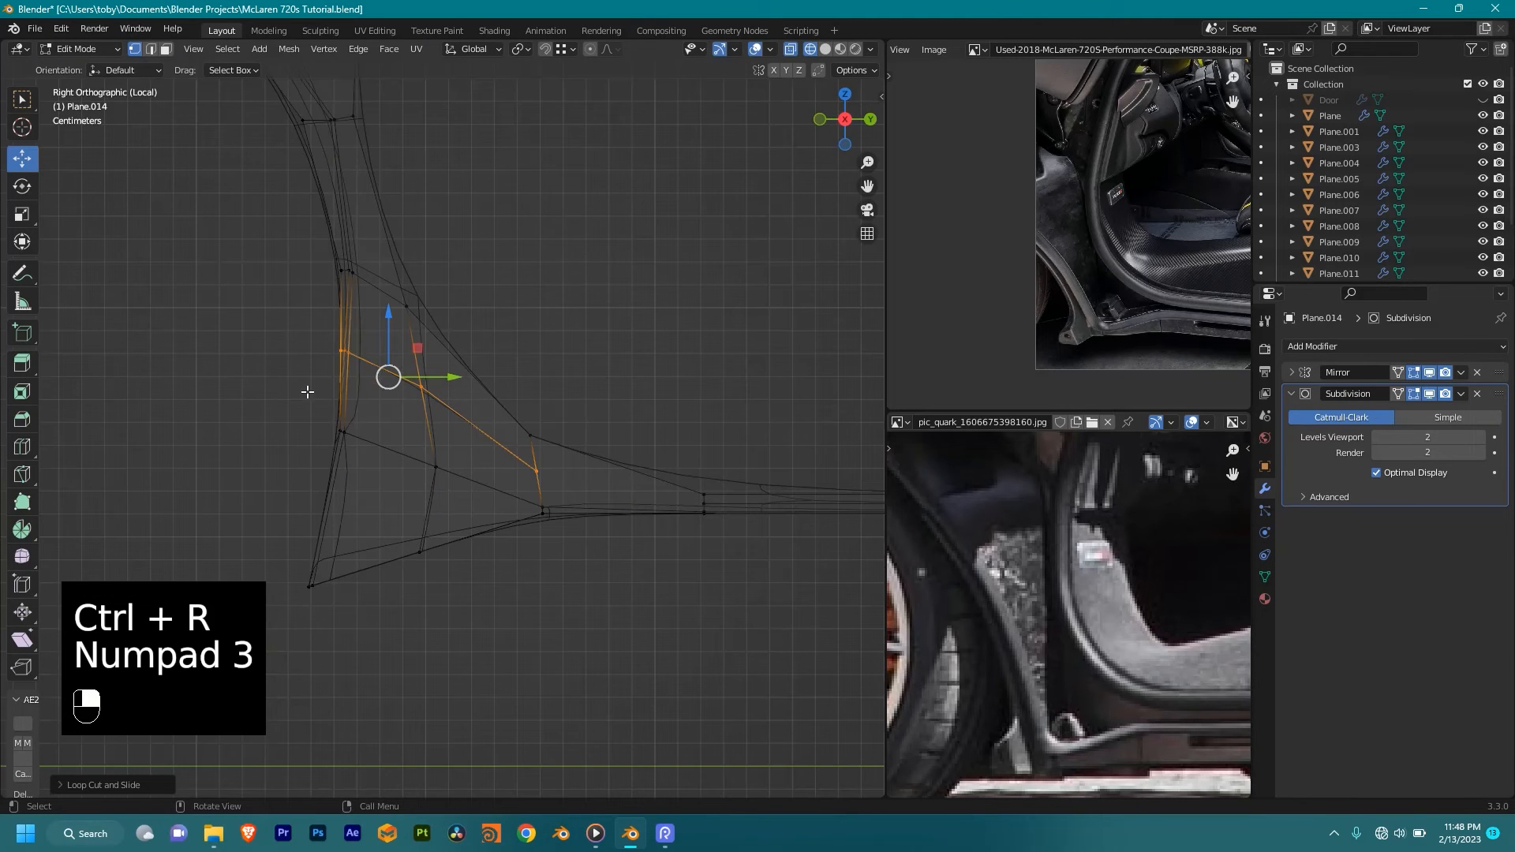
pyautogui.moveTo(355, 378); pyautogui.dragTo(361, 382)
pyautogui.scroll(3, 377, 336)
pyautogui.keyDown('shift'); pyautogui.moveTo(380, 326); pyautogui.dragTo(477, 369, button='middle'); pyautogui.keyUp('shift')
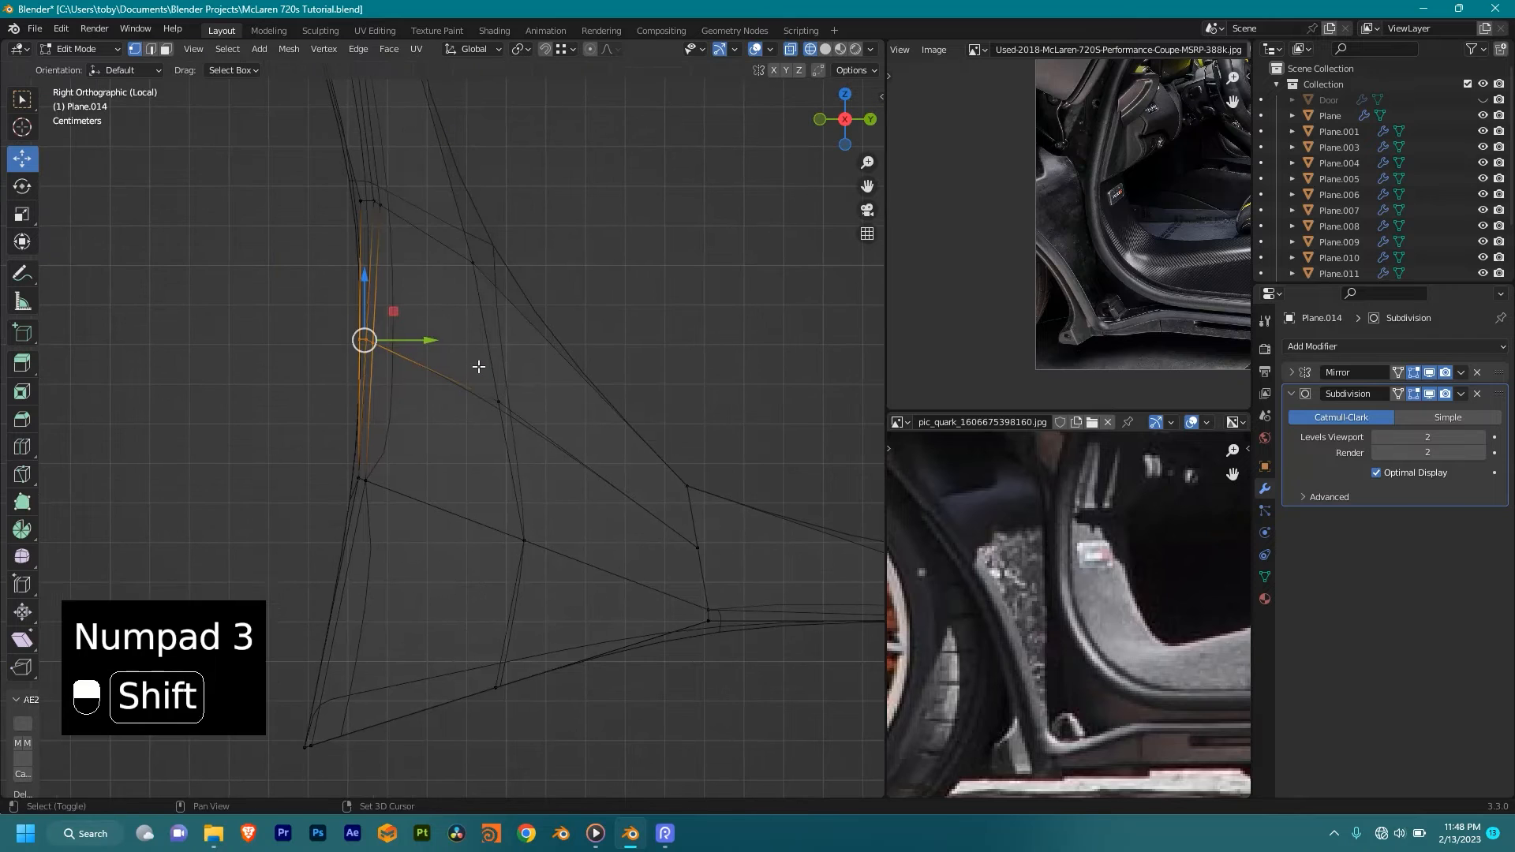
pyautogui.press('g')
pyautogui.middleClick(478, 365)
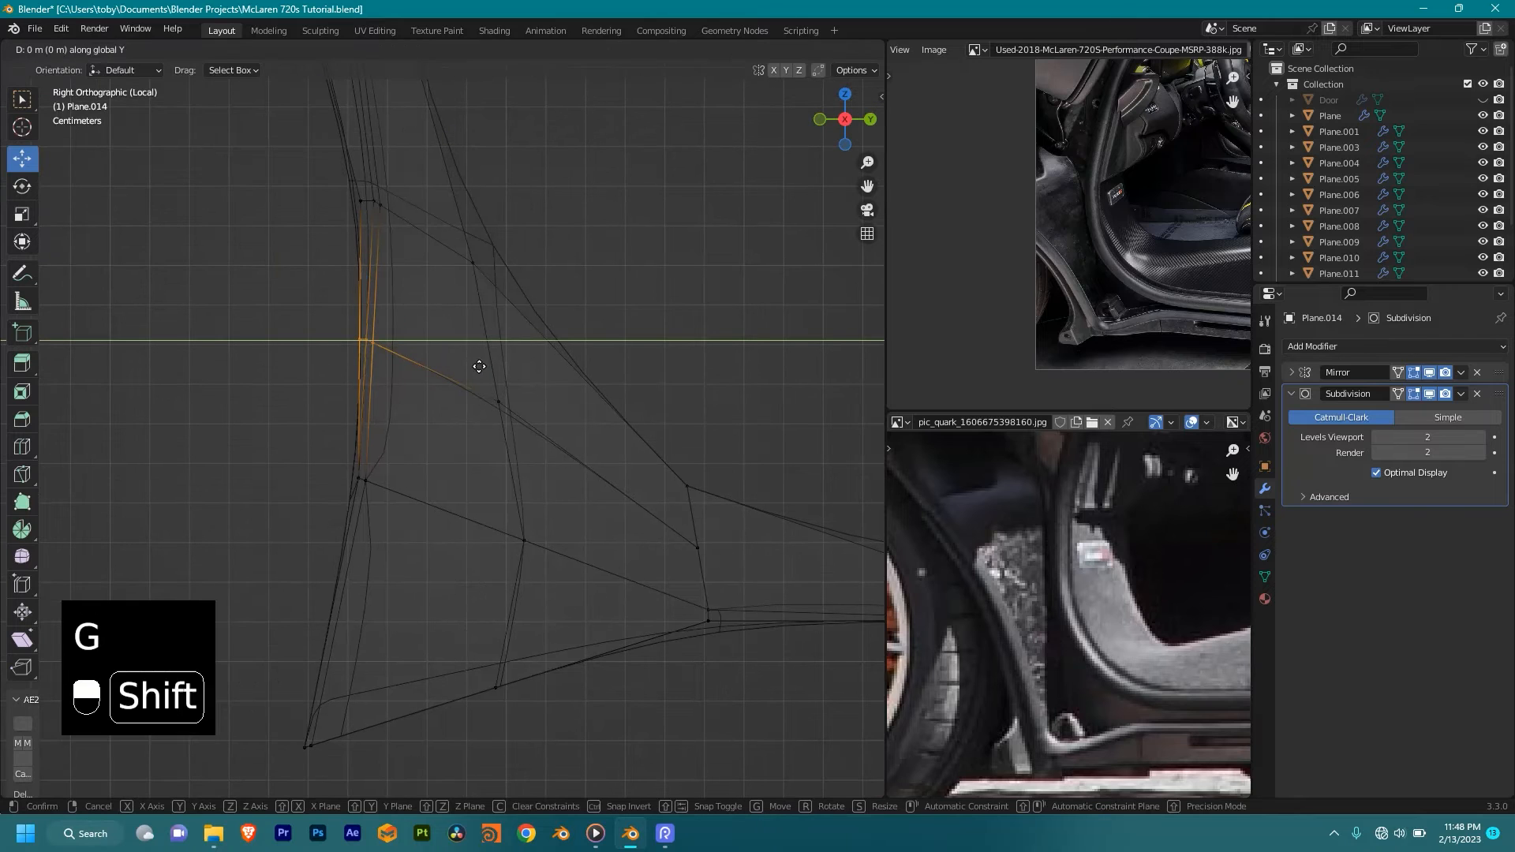
pyautogui.click(517, 409)
pyautogui.scroll(-1, 515, 409)
pyautogui.hotkey('shift', 'z')
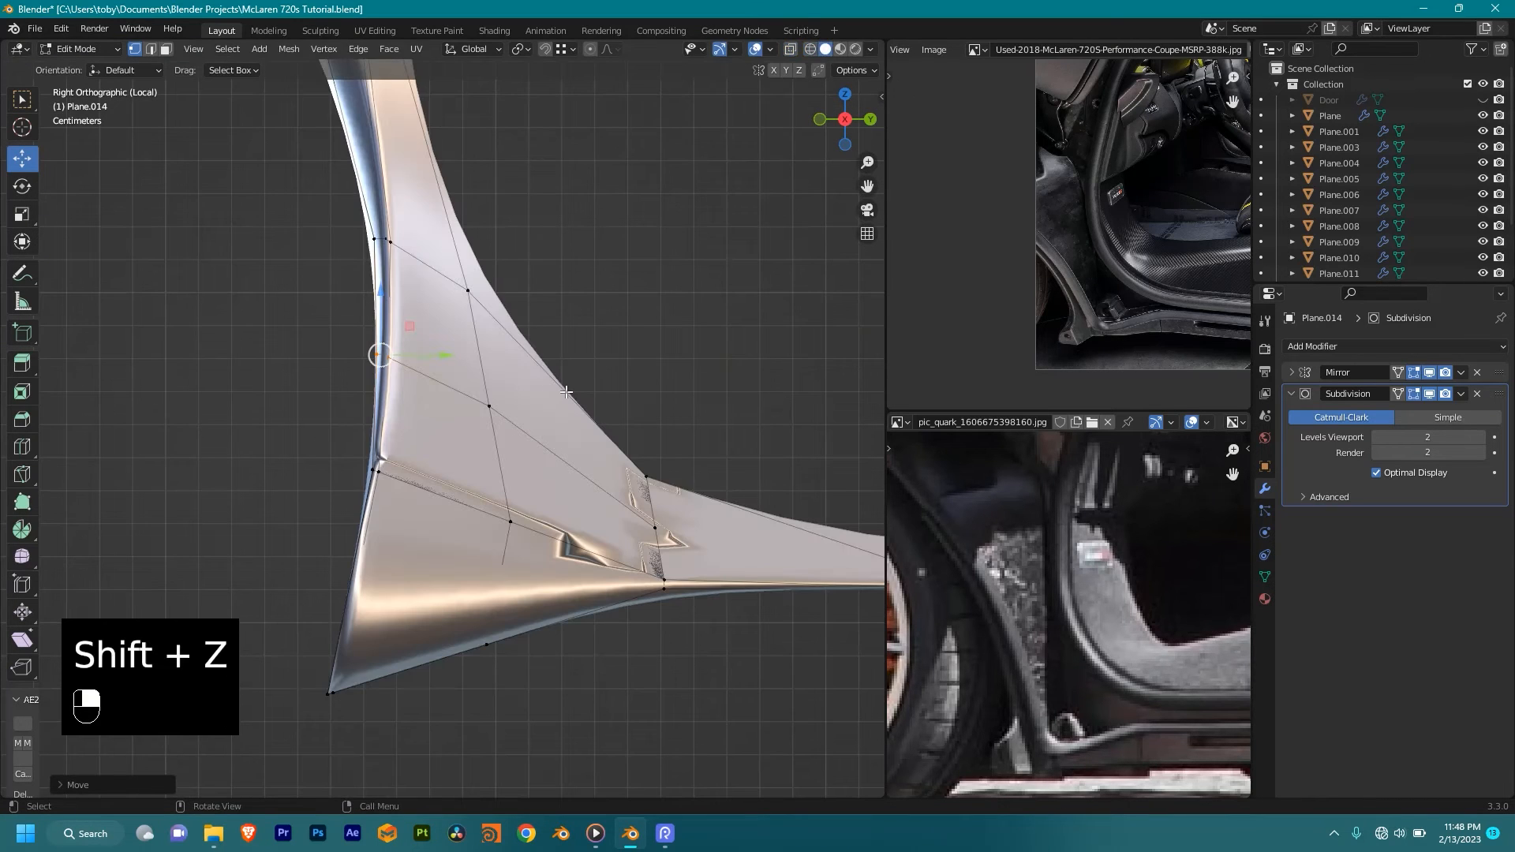
pyautogui.hotkey('shift', 'z')
# Step: Slide the crossing loop's inner vertex down its edge towards the sill extension
pyautogui.moveTo(566, 392); pyautogui.dragTo(474, 419, button='middle')
pyautogui.click(473, 419)
pyautogui.press('g')
pyautogui.press('g')
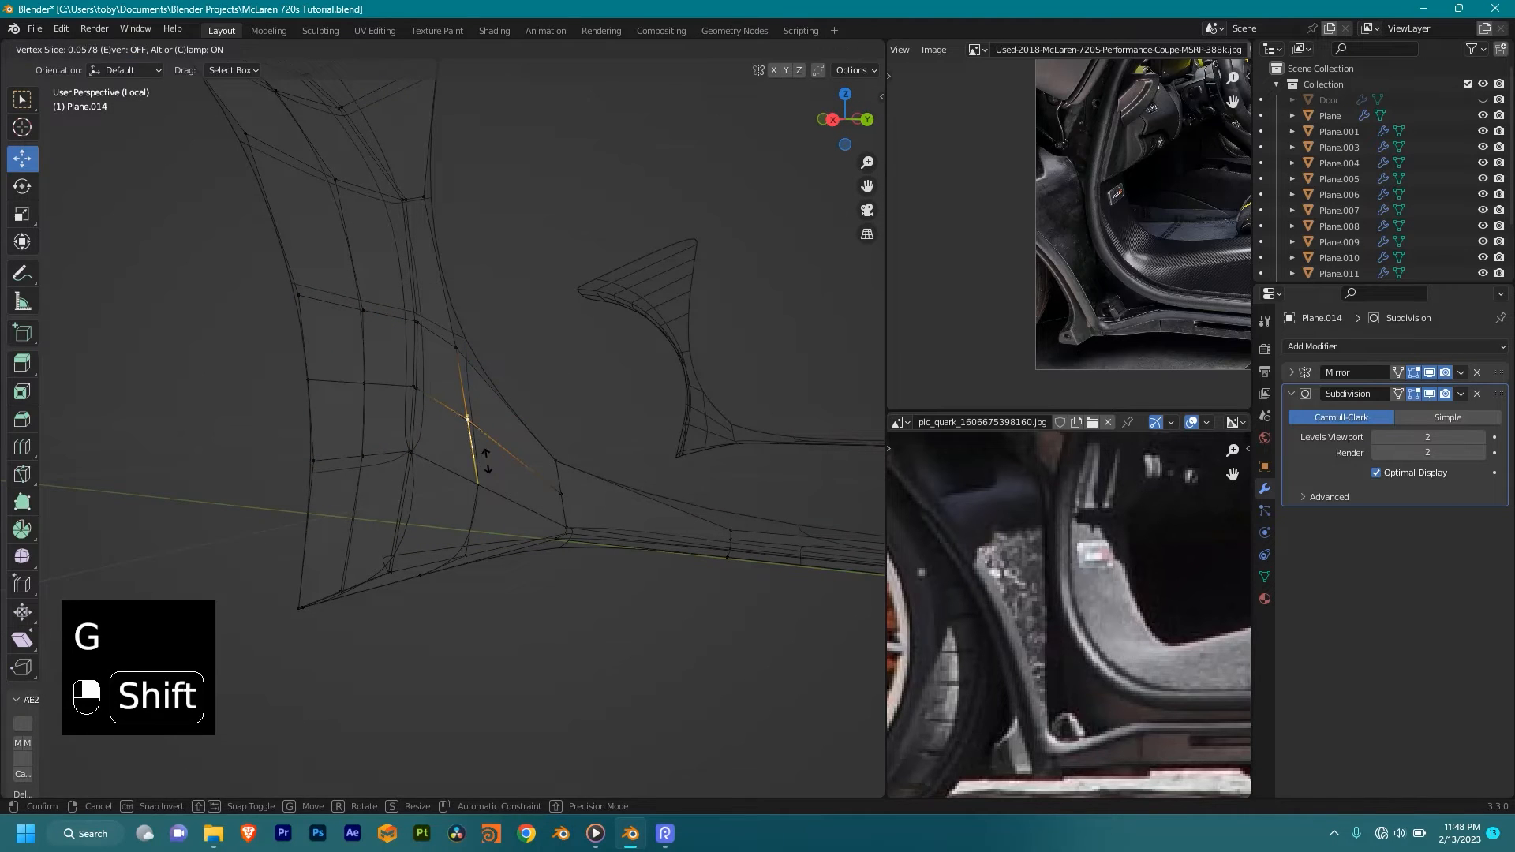
pyautogui.click(492, 497)
# Step: Connect the crossing loop's end vertex to the adjacent sill vertex with an edge
pyautogui.click(555, 498)
pyautogui.keyDown('shift'); pyautogui.moveTo(557, 498); pyautogui.dragTo(477, 447, button='middle'); pyautogui.keyUp('shift')
pyautogui.scroll(2, 478, 447)
pyautogui.keyDown('shift'); pyautogui.click(603, 493); pyautogui.keyUp('shift')
pyautogui.press('j')
pyautogui.moveTo(616, 506); pyautogui.dragTo(581, 515, button='middle')
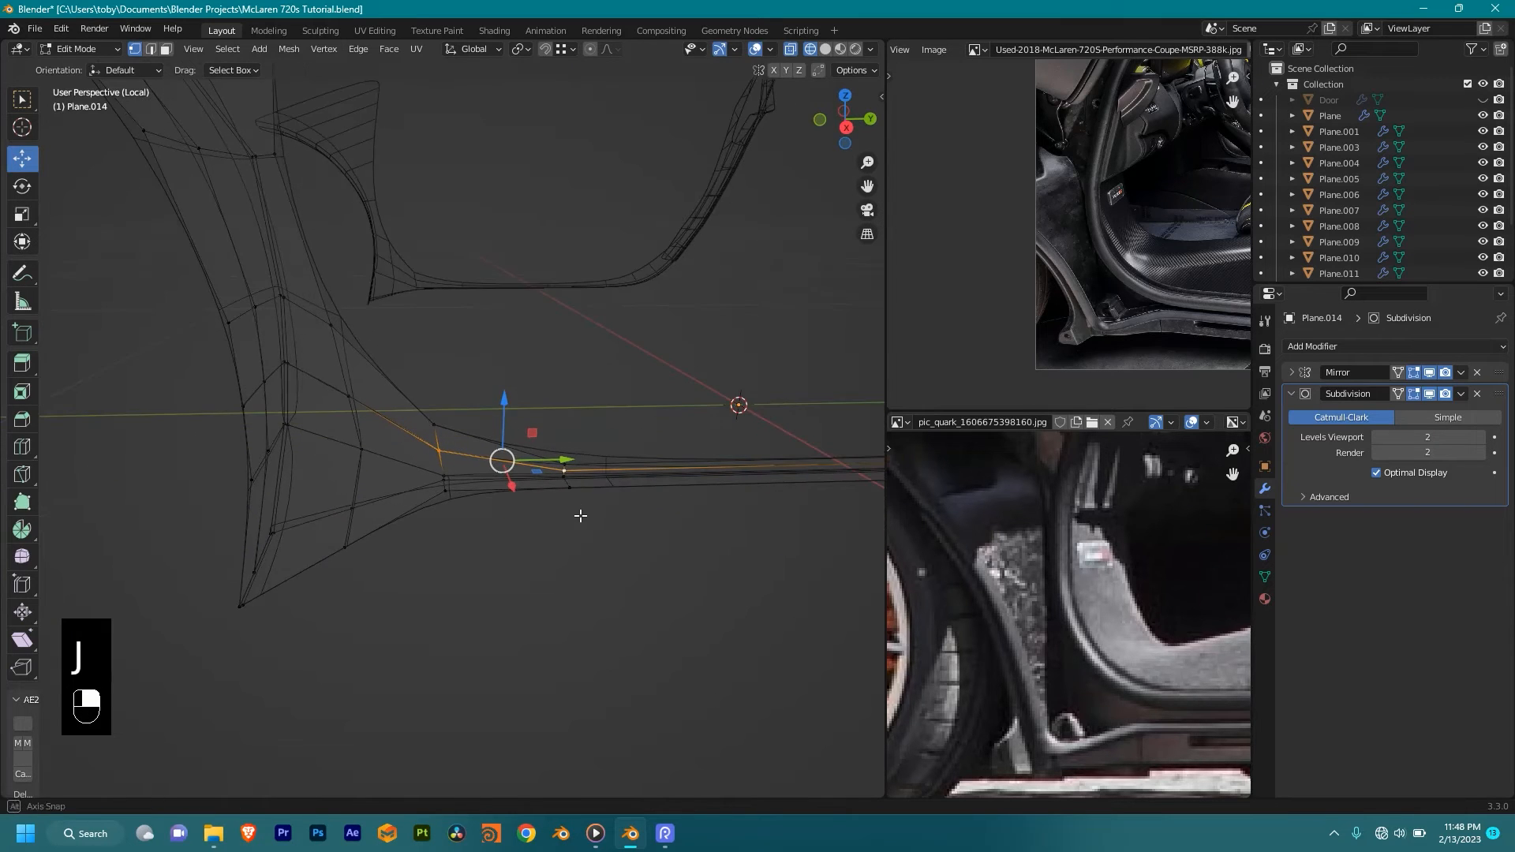
# Step: Recalculate the normals of the whole door frame mesh
pyautogui.press('KP_3')
pyautogui.hotkey('shift', 'z')
pyautogui.scroll(3, 521, 466)
pyautogui.scroll(-2, 519, 466)
pyautogui.press('a')
pyautogui.hotkey('shift', 'n')
pyautogui.moveTo(519, 466)
pyautogui.mouseDown(button='middle')
pyautogui.moveTo(504, 487)
pyautogui.moveTo(411, 505)
pyautogui.moveTo(547, 485)
pyautogui.moveTo(588, 444)
pyautogui.moveTo(397, 505)
pyautogui.moveTo(492, 402)
pyautogui.moveTo(384, 447)
pyautogui.moveTo(510, 330)
pyautogui.moveTo(409, 444)
pyautogui.moveTo(382, 408)
pyautogui.moveTo(397, 457)
pyautogui.moveTo(585, 420)
pyautogui.mouseUp(button='middle')
# Step: Examine the shading and topology of the front corner and along the sill
pyautogui.press('Tab')
pyautogui.scroll(3, 384, 448)
pyautogui.scroll(1, 510, 330)
pyautogui.press('Tab')
pyautogui.hotkey('shift', 'z')
pyautogui.scroll(6, 397, 451)
pyautogui.hotkey('shift', 'z')
pyautogui.keyDown('shift'); pyautogui.moveTo(289, 475); pyautogui.dragTo(400, 451, button='middle'); pyautogui.keyUp('shift')
pyautogui.scroll(-10, 400, 451)
pyautogui.hotkey('shift', 'z')
pyautogui.keyDown('shift'); pyautogui.moveTo(710, 412); pyautogui.dragTo(577, 396, button='middle'); pyautogui.keyUp('shift')
pyautogui.scroll(-4, 563, 432)
# Step: Examine the rear upper end of the door frame and the matching pillar area in the reference photo
pyautogui.press('Tab')
pyautogui.keyDown('shift'); pyautogui.moveTo(703, 296); pyautogui.dragTo(591, 370, button='middle'); pyautogui.keyUp('shift')
pyautogui.scroll(4, 521, 374)
pyautogui.keyDown('shift'); pyautogui.moveTo(516, 335); pyautogui.dragTo(585, 308, button='middle'); pyautogui.keyUp('shift')
pyautogui.press('Tab')
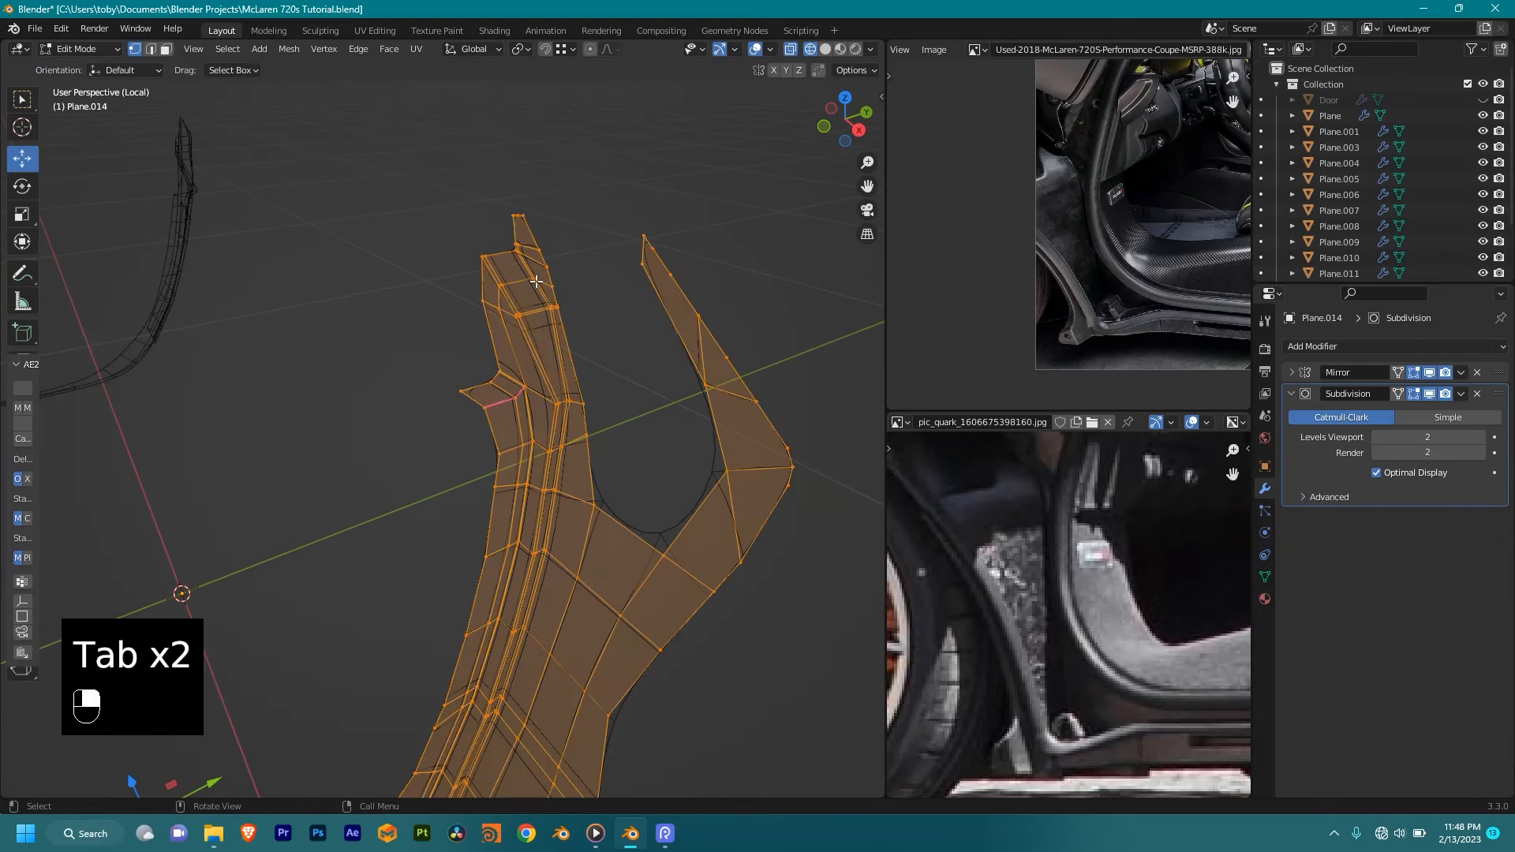
pyautogui.hotkey('shift', 'z')
pyautogui.moveTo(612, 315)
pyautogui.mouseDown(button='middle')
pyautogui.moveTo(718, 248)
pyautogui.moveTo(606, 297)
pyautogui.mouseUp(button='middle')
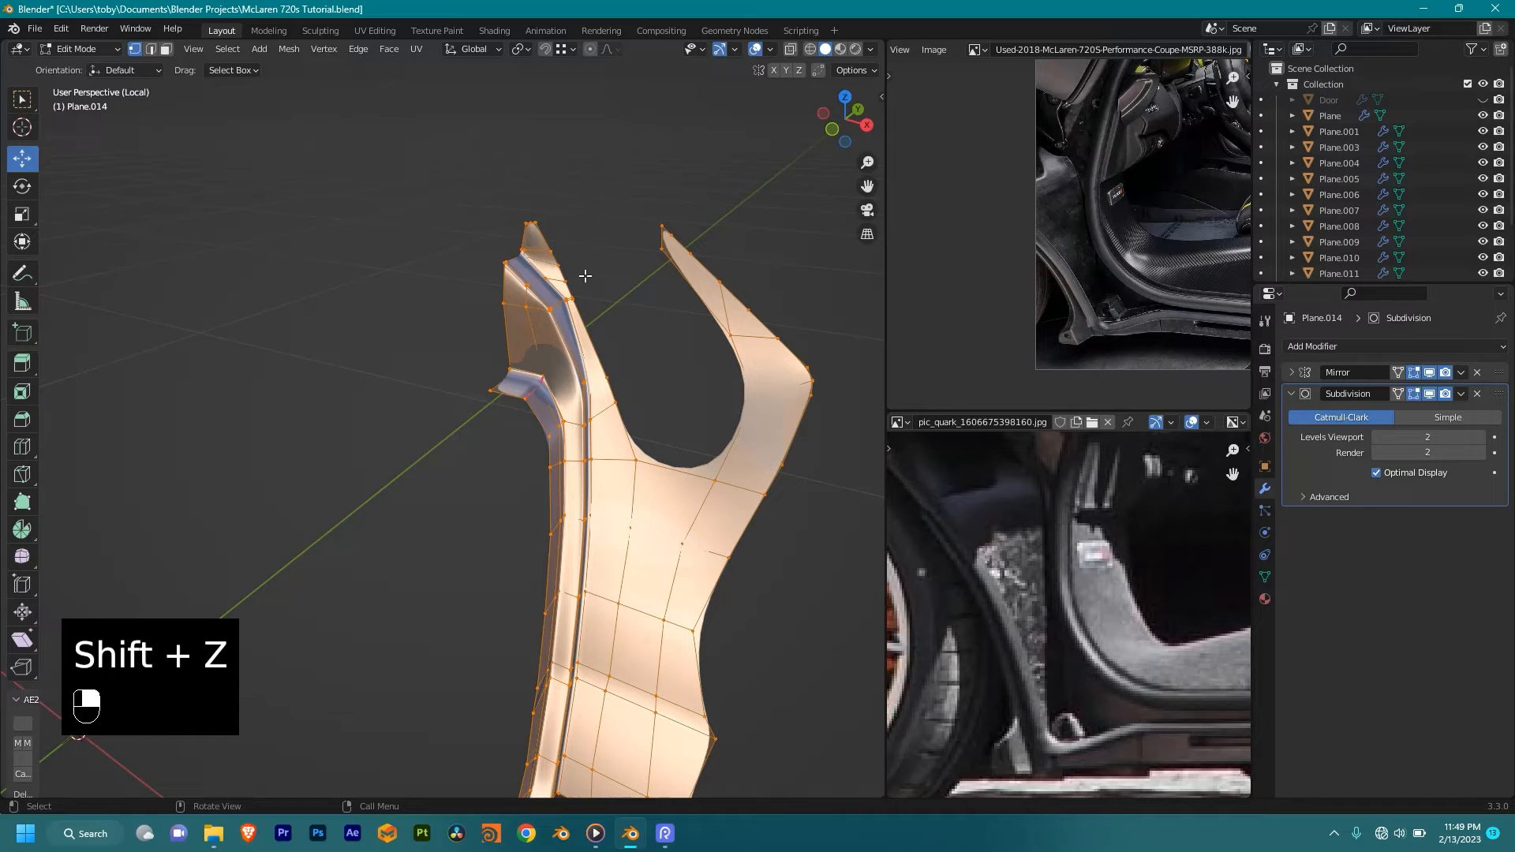
pyautogui.moveTo(1075, 266); pyautogui.dragTo(1009, 63, button='middle')
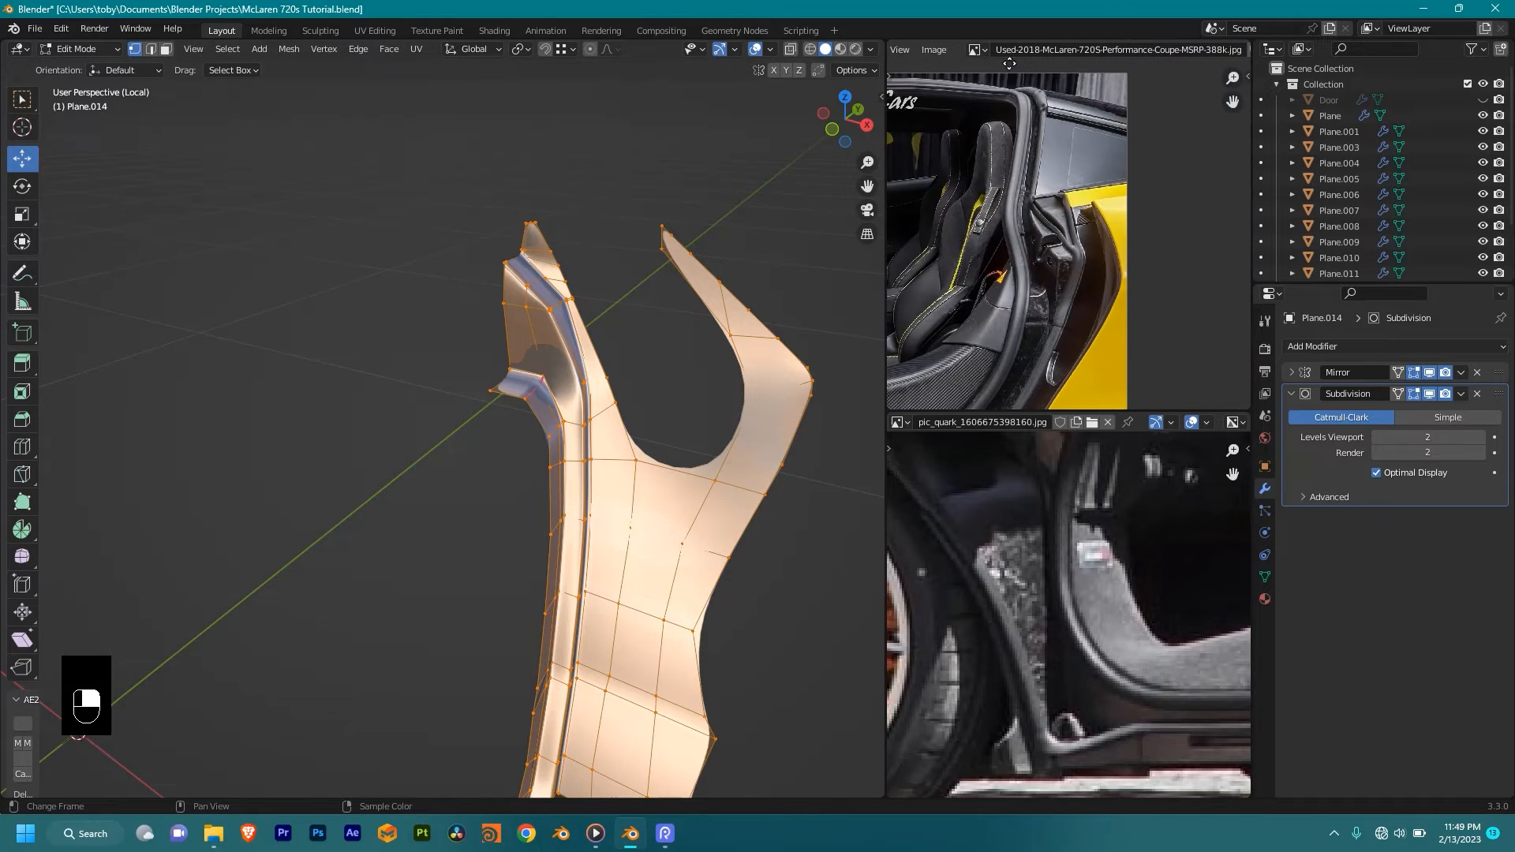
pyautogui.scroll(3, 1085, 122)
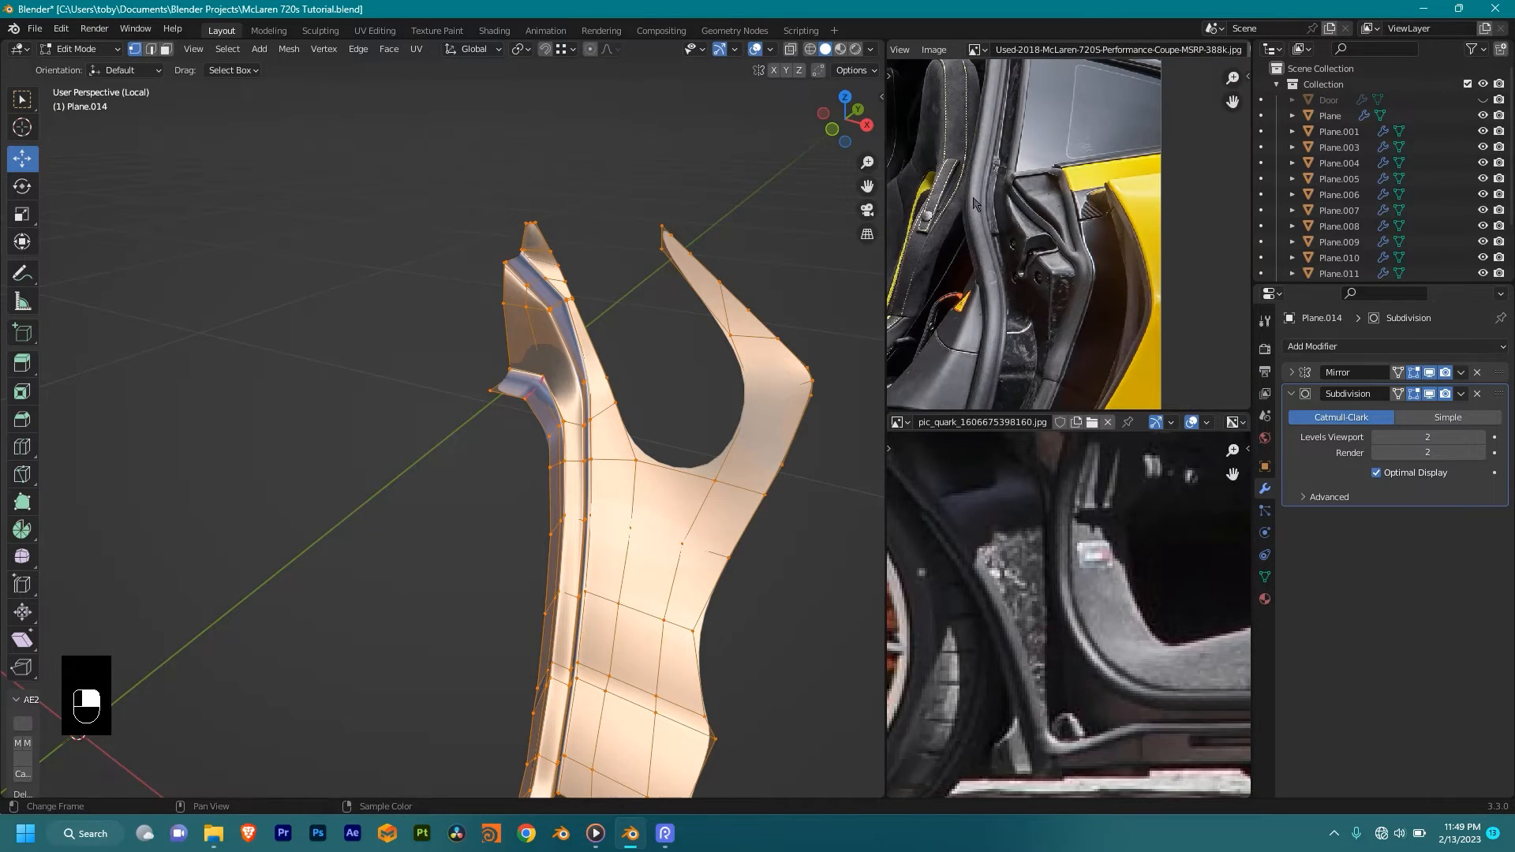
pyautogui.scroll(2, 740, 259)
# Step: Delete the vertices at the inner corner of the door frame's rear upper end, between the outer edge strip and the inner panel
pyautogui.keyDown('shift'); pyautogui.moveTo(575, 203); pyautogui.dragTo(553, 285, button='middle'); pyautogui.keyUp('shift')
pyautogui.scroll(4, 554, 282)
pyautogui.keyDown('shift'); pyautogui.moveTo(621, 101); pyautogui.dragTo(526, 343, button='middle'); pyautogui.keyUp('shift')
pyautogui.hotkey('shift', 'z')
pyautogui.click(479, 347)
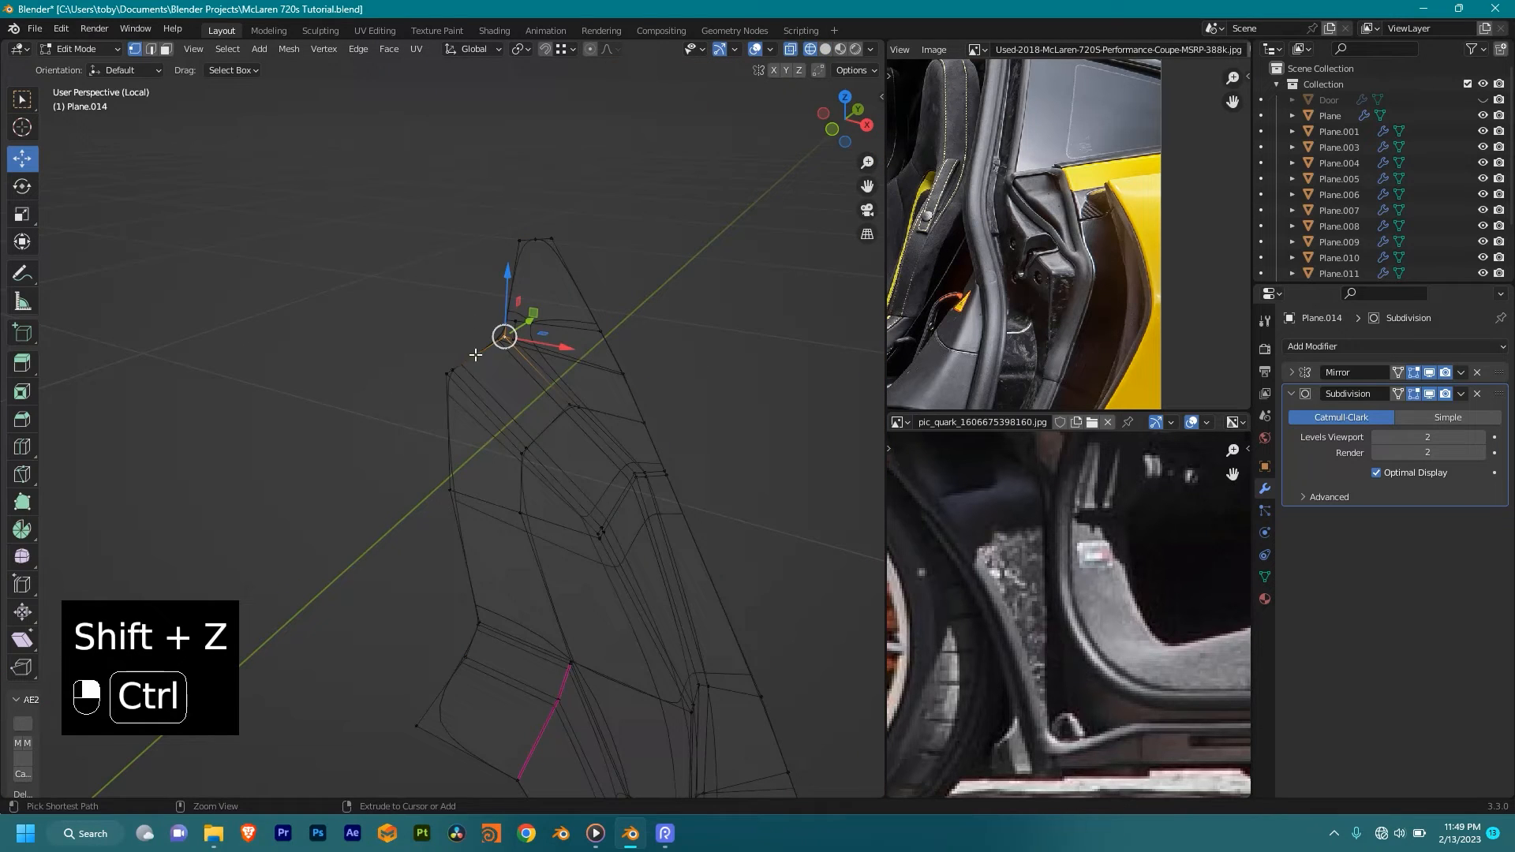
pyautogui.keyDown('ctrl'); pyautogui.click(442, 370); pyautogui.keyUp('ctrl')
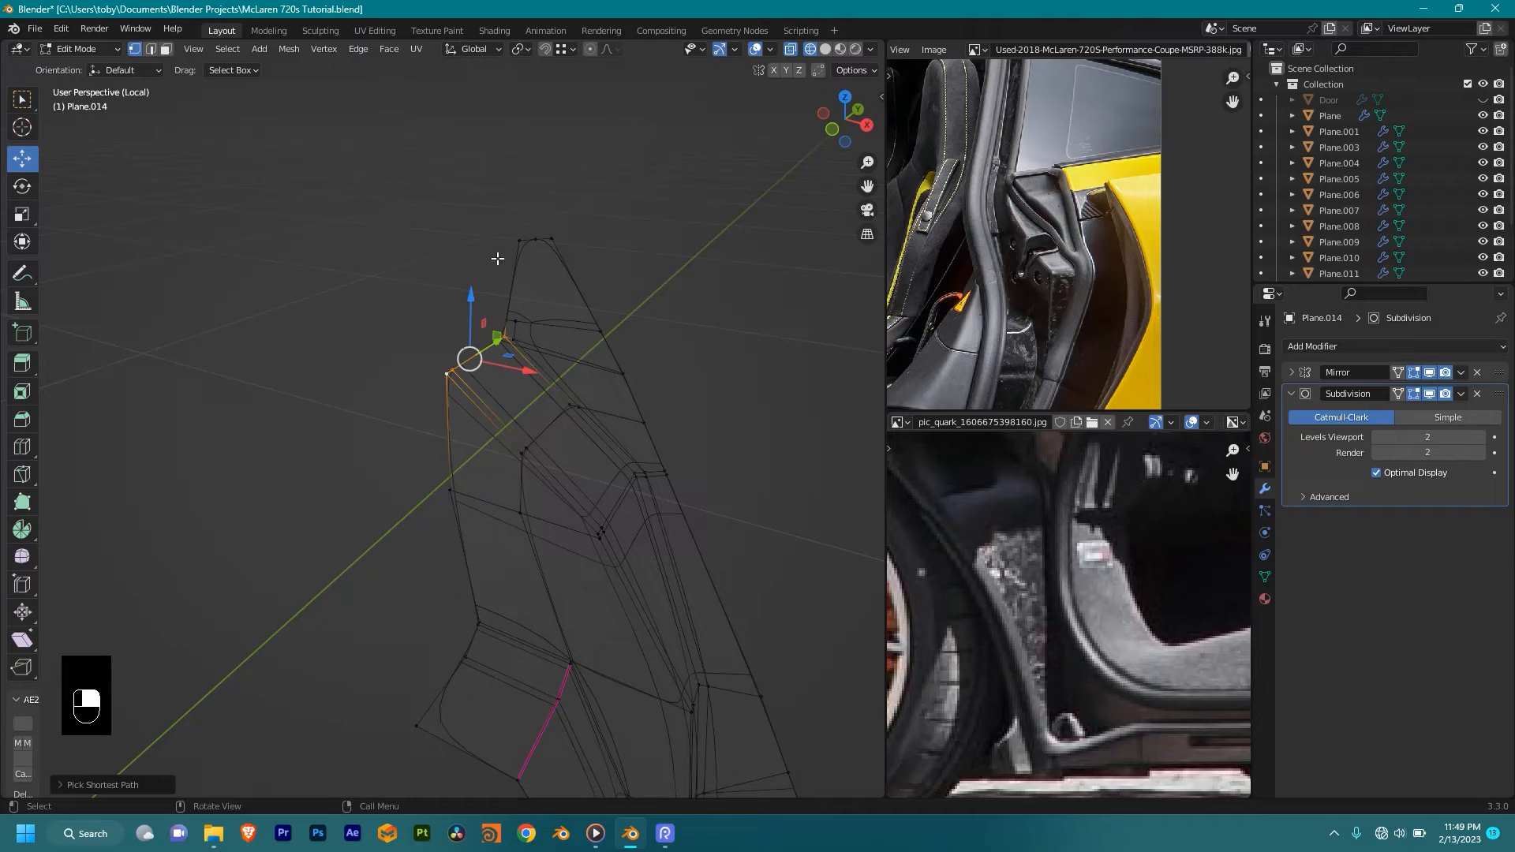
pyautogui.keyDown('shift'); pyautogui.moveTo(561, 352); pyautogui.dragTo(502, 329, button='middle'); pyautogui.keyUp('shift')
pyautogui.moveTo(435, 354); pyautogui.dragTo(435, 354)
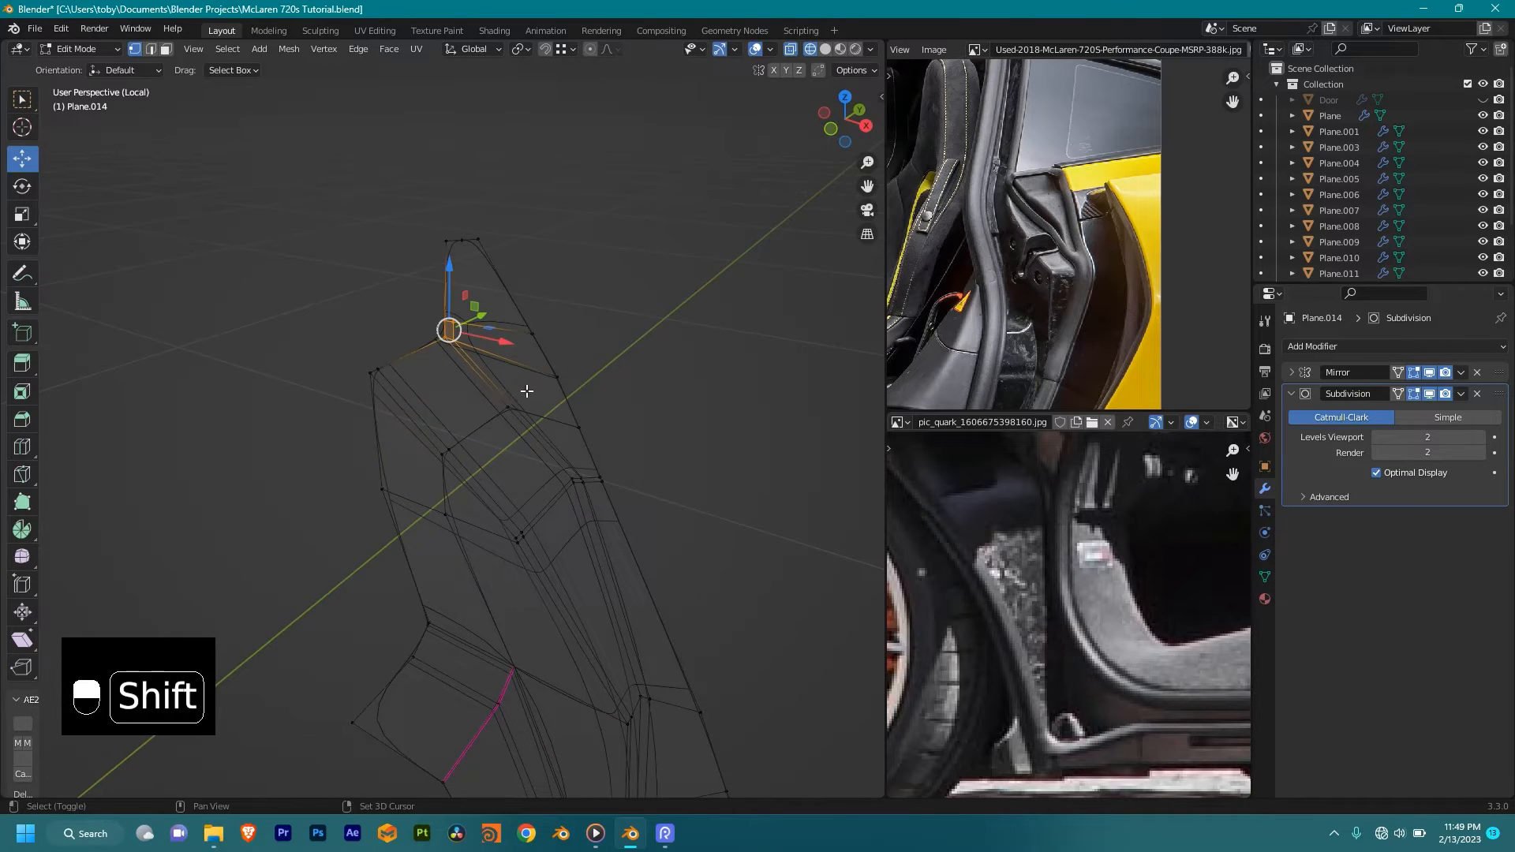
pyautogui.press('x')
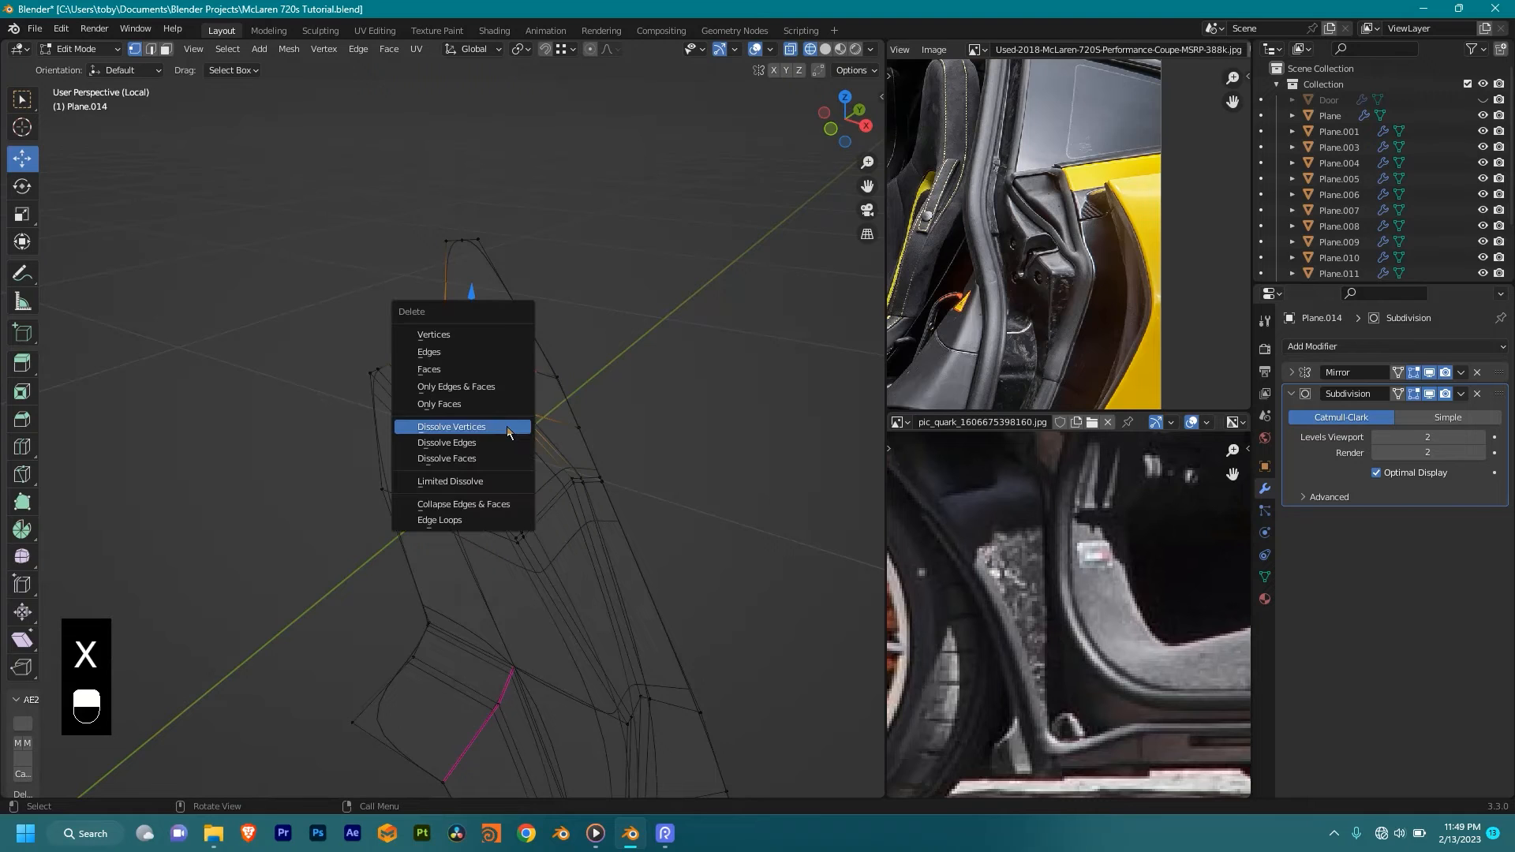
pyautogui.click(464, 336)
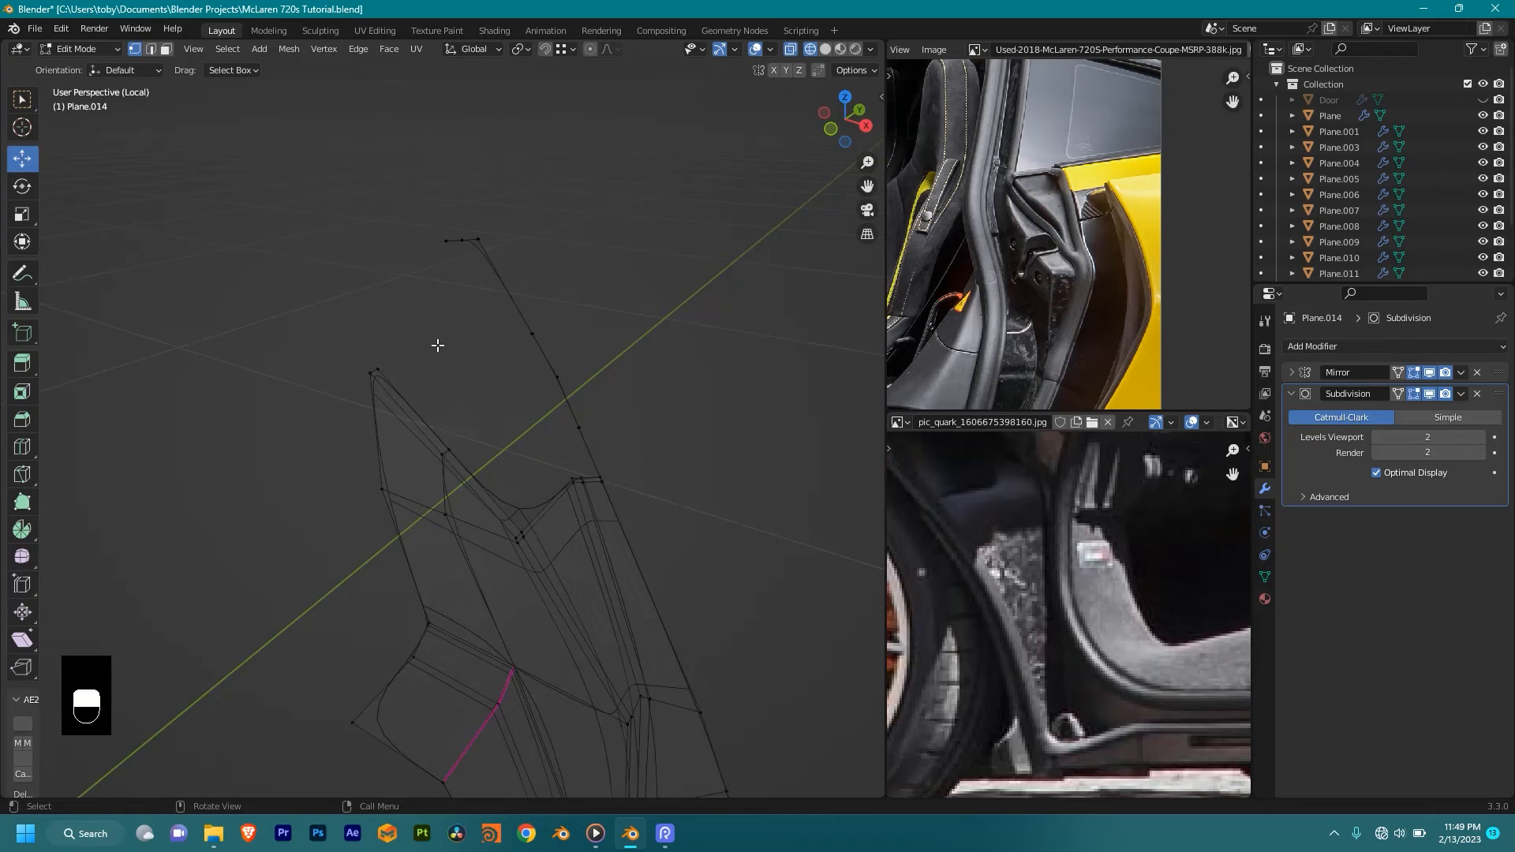
# Step: Leave local view and raise the inner panel's tip vertices, snapping them to the height of the outer edge strip's upper end
pyautogui.press('KP_Divide')
pyautogui.moveTo(440, 341); pyautogui.dragTo(509, 356, button='middle')
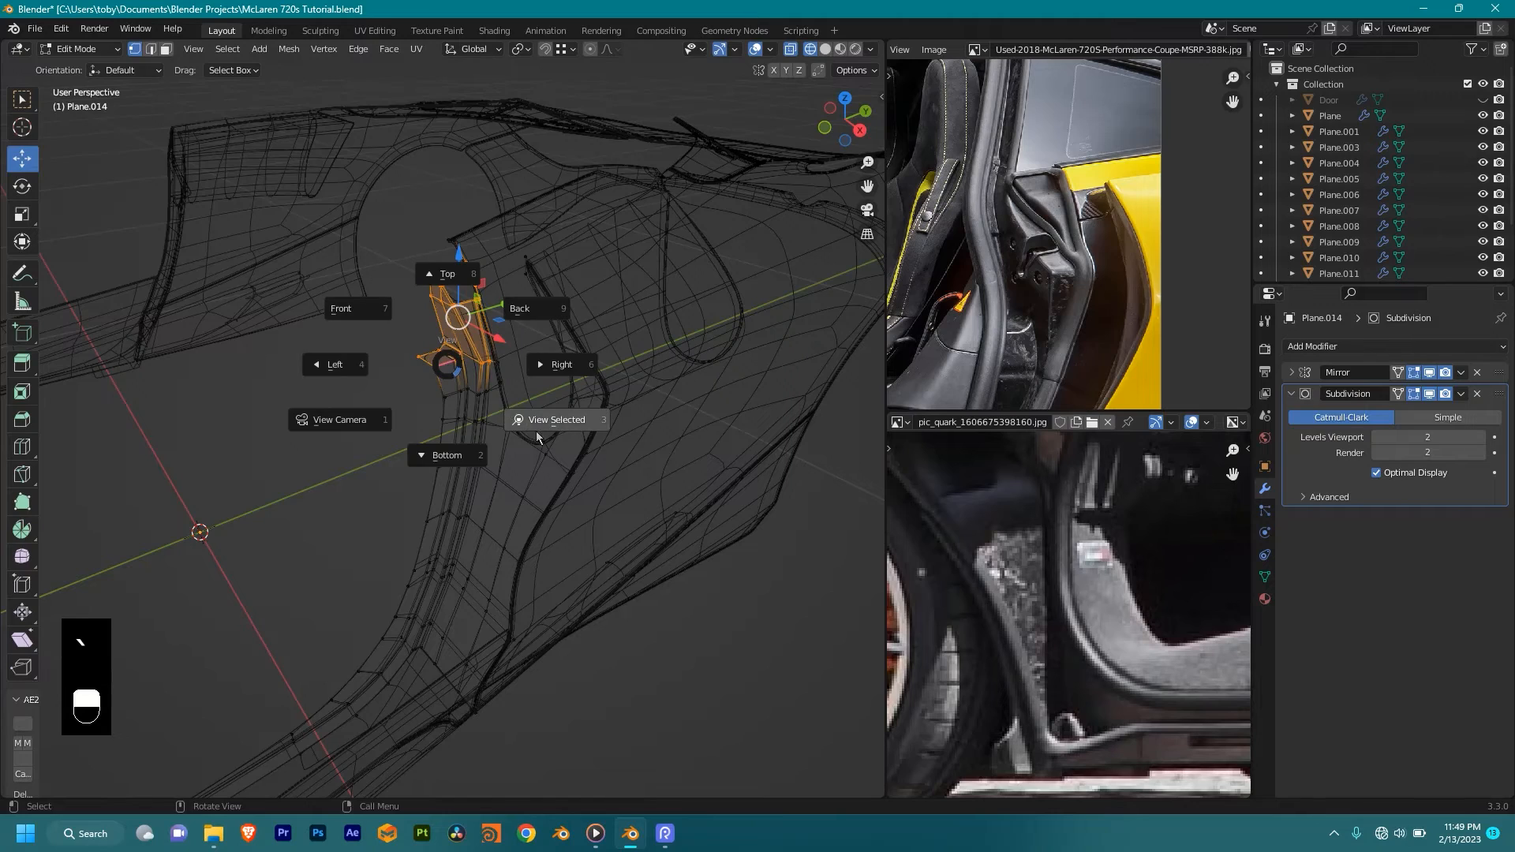
pyautogui.click(537, 436)
pyautogui.scroll(-3, 555, 404)
pyautogui.moveTo(543, 385); pyautogui.dragTo(365, 292, button='middle')
pyautogui.press('KP_1')
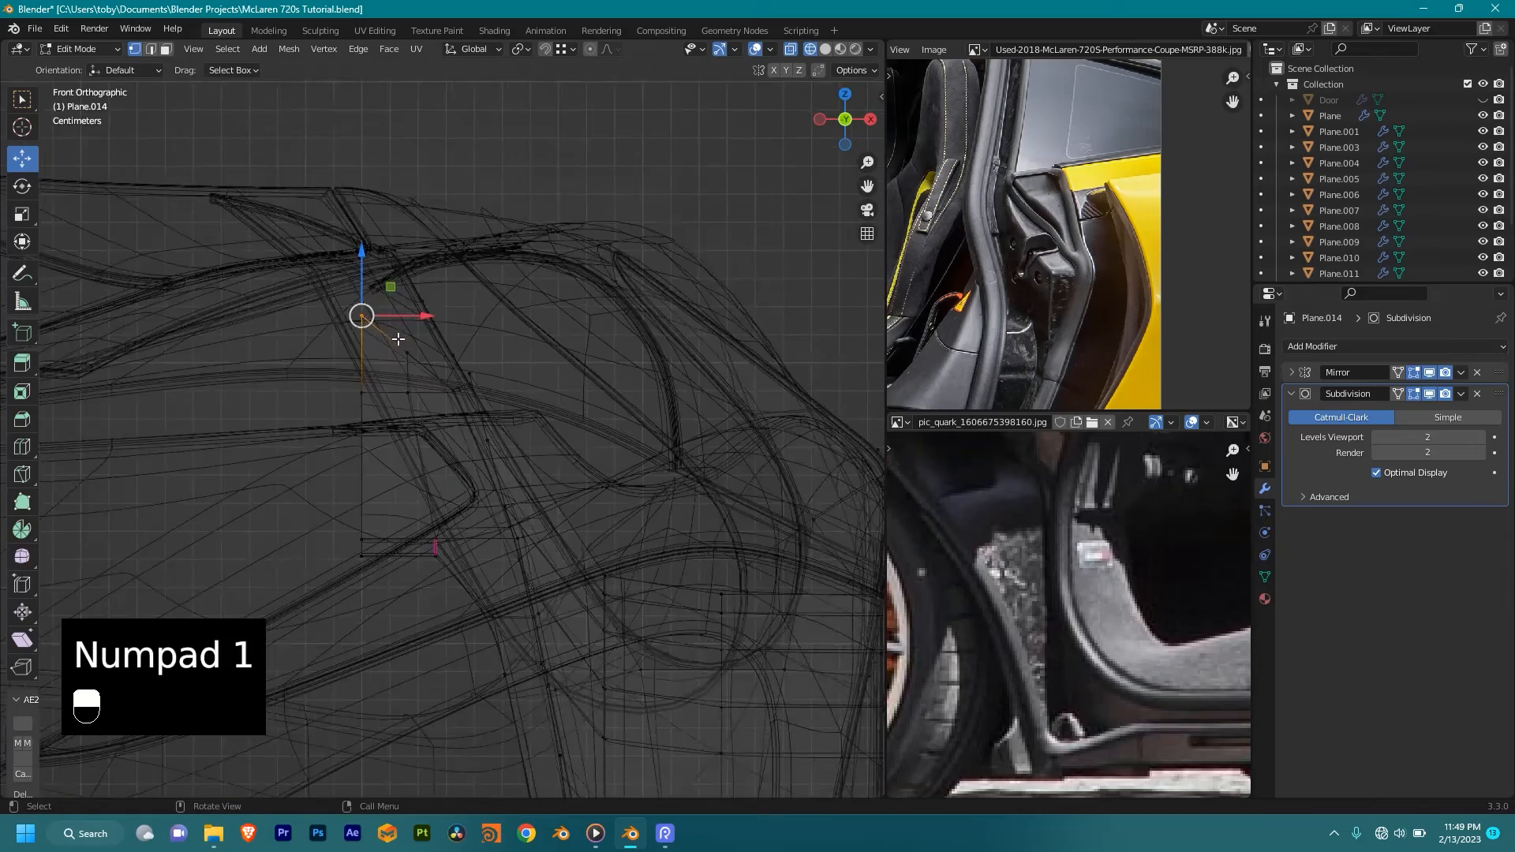
pyautogui.moveTo(471, 299)
pyautogui.mouseDown(button='middle')
pyautogui.moveTo(376, 362)
pyautogui.moveTo(499, 250)
pyautogui.moveTo(546, 333)
pyautogui.moveTo(409, 360)
pyautogui.mouseUp(button='middle')
pyautogui.hotkey('shift', 'z')
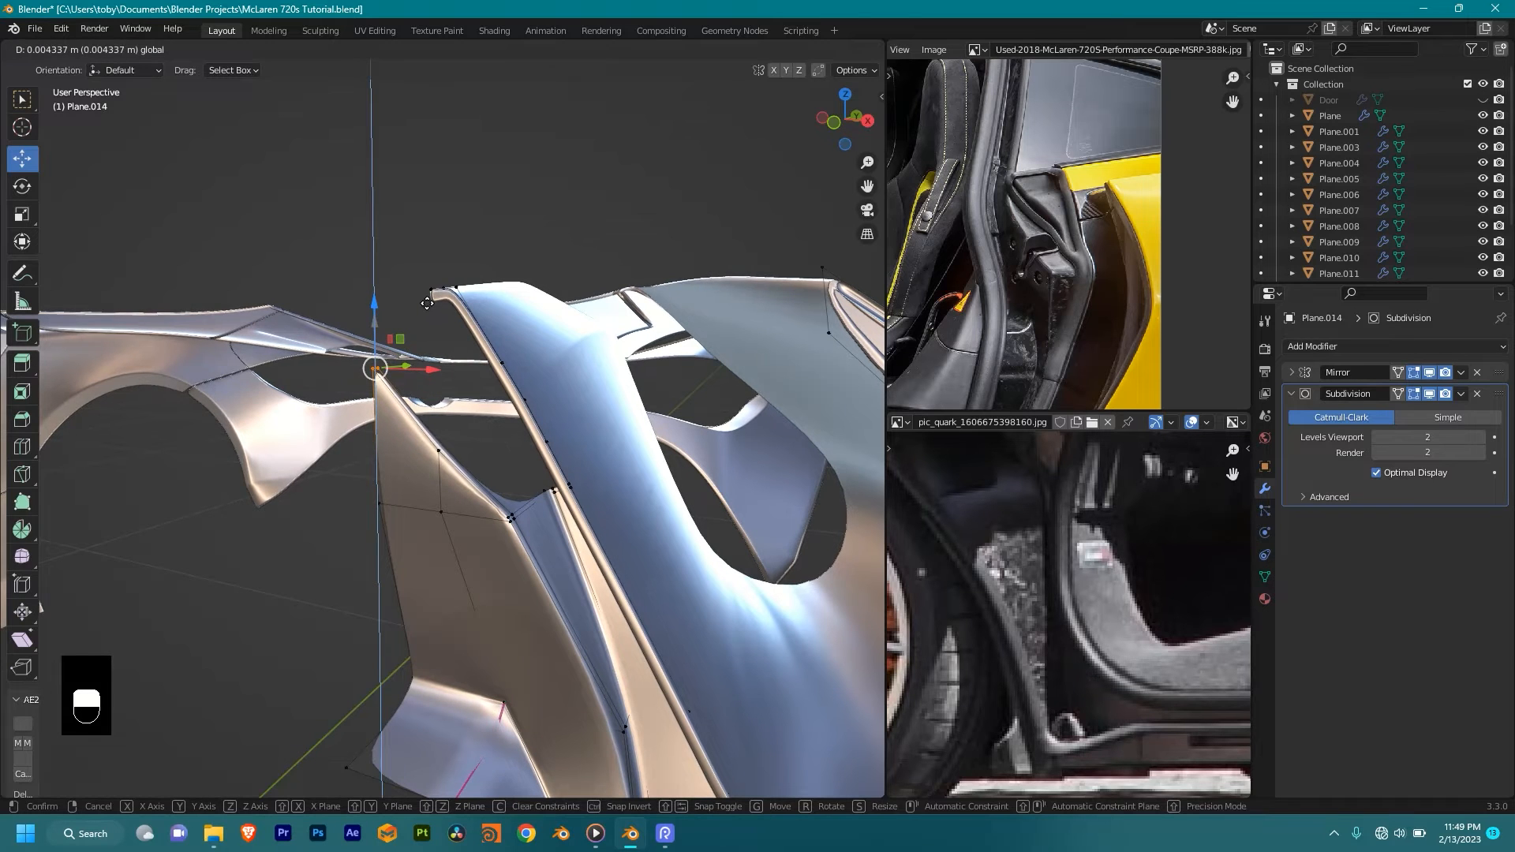
pyautogui.keyDown('ctrl'); pyautogui.moveTo(427, 299); pyautogui.dragTo(432, 294); pyautogui.keyUp('ctrl')
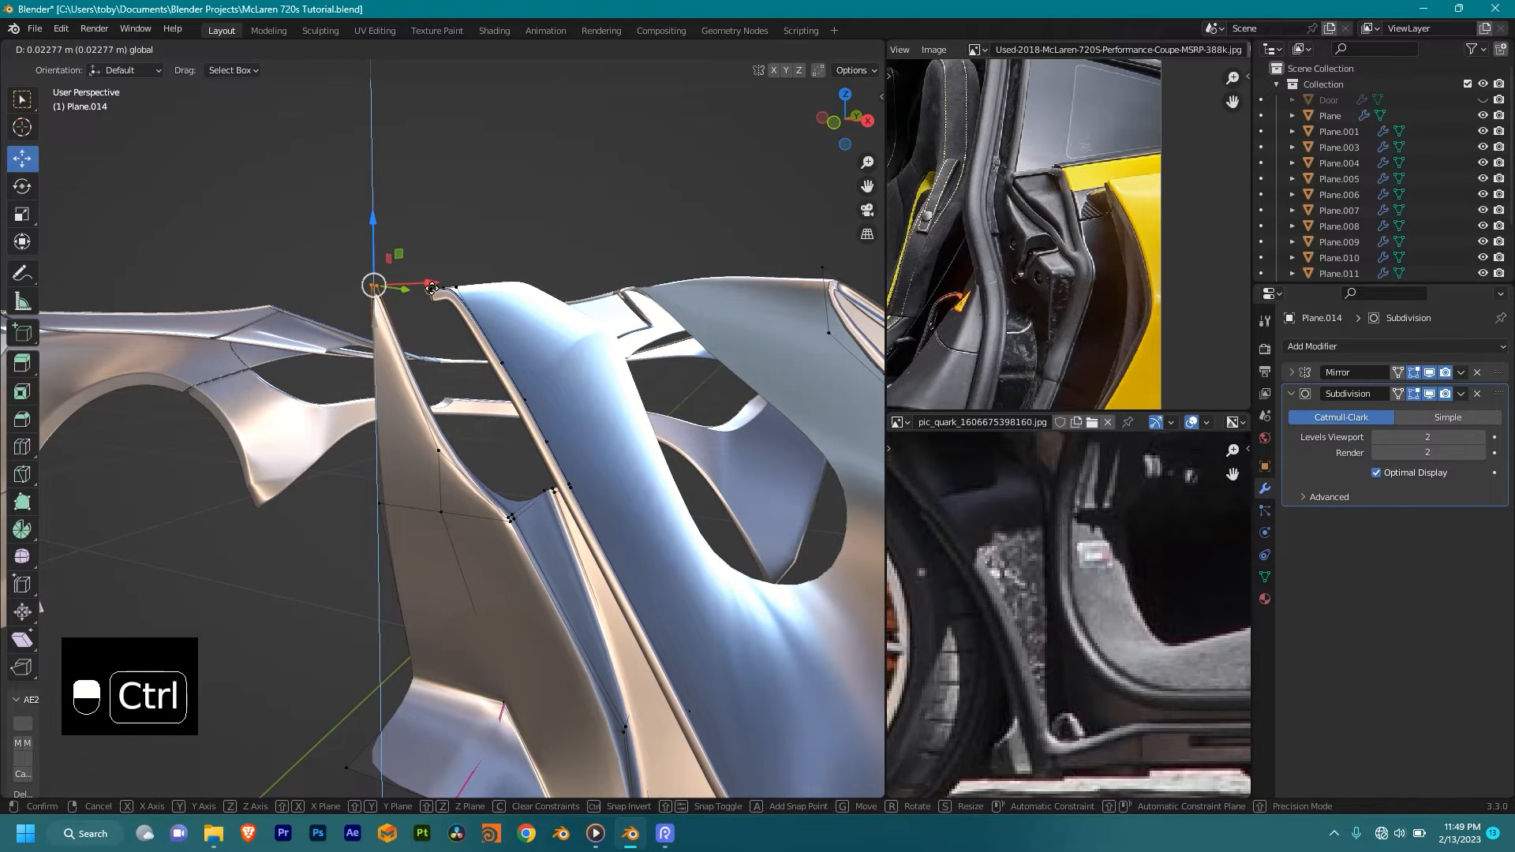
pyautogui.keyDown('ctrl'); pyautogui.moveTo(432, 288); pyautogui.dragTo(433, 288); pyautogui.keyUp('ctrl')
# Step: Shift the inner panel's tip vertices about 0.008 m in the negative X direction
pyautogui.moveTo(432, 289); pyautogui.dragTo(520, 351, button='middle')
pyautogui.moveTo(458, 291); pyautogui.dragTo(517, 325, button='middle')
pyautogui.scroll(-1, 482, 307)
pyautogui.moveTo(448, 290); pyautogui.dragTo(422, 298)
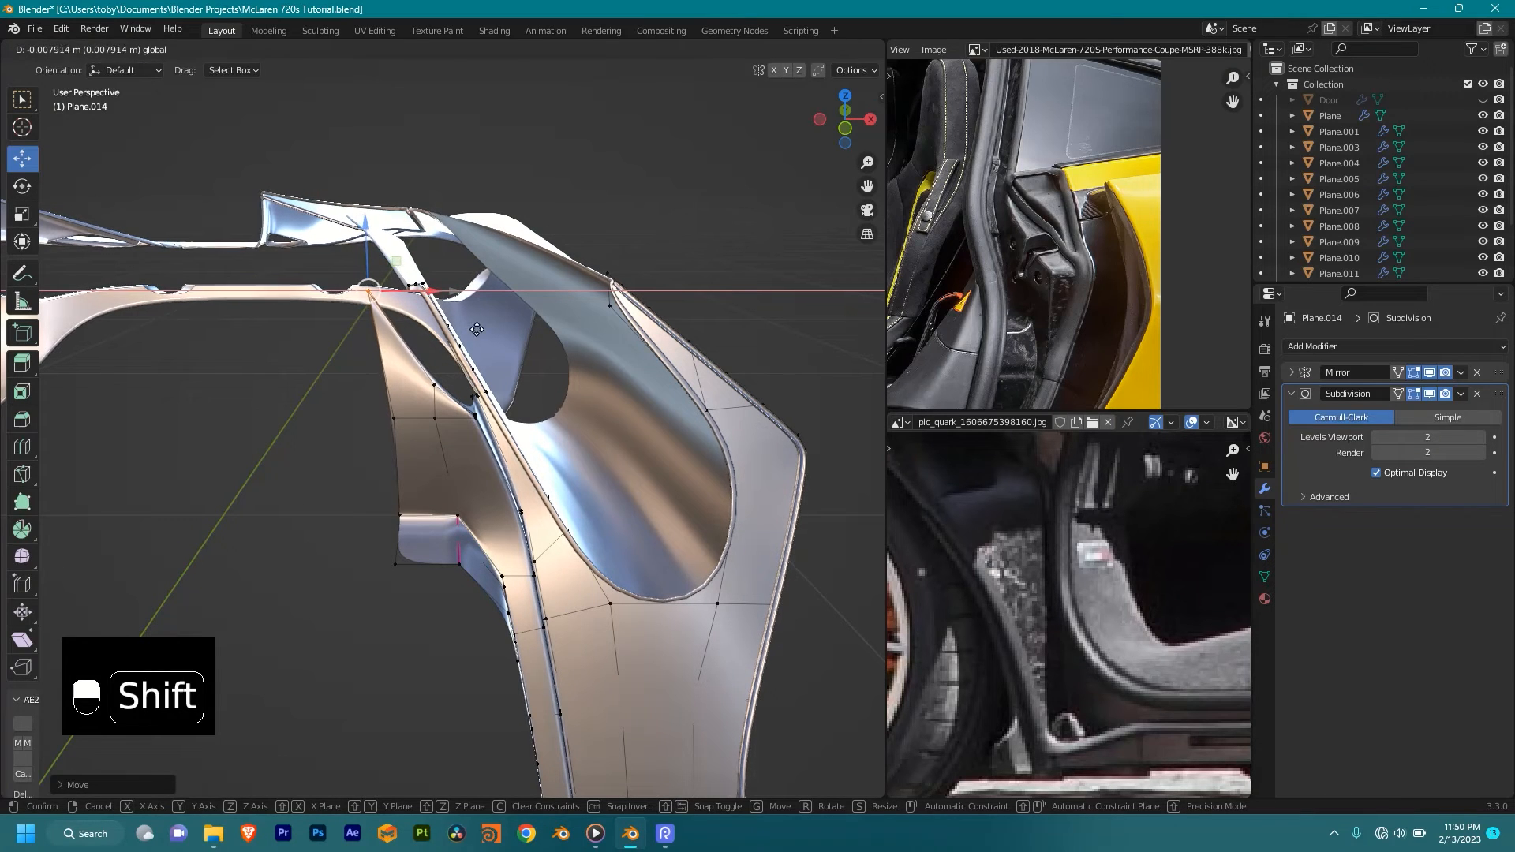
pyautogui.keyDown('shift'); pyautogui.moveTo(477, 329); pyautogui.dragTo(475, 329); pyautogui.keyUp('shift')
# Step: Reposition the row of vertices just below the inner panel's tip to even out the tapered shape
pyautogui.keyDown('shift'); pyautogui.moveTo(461, 442); pyautogui.dragTo(426, 383, button='middle'); pyautogui.keyUp('shift')
pyautogui.scroll(2, 419, 411)
pyautogui.hotkey('shift', 'z')
pyautogui.moveTo(369, 444); pyautogui.dragTo(315, 575)
pyautogui.moveTo(406, 505); pyautogui.dragTo(505, 506)
pyautogui.moveTo(348, 299); pyautogui.dragTo(432, 330)
pyautogui.hotkey('shift', 'z')
pyautogui.moveTo(545, 300)
pyautogui.mouseDown(button='middle')
pyautogui.moveTo(565, 292)
pyautogui.moveTo(491, 276)
pyautogui.mouseUp(button='middle')
pyautogui.moveTo(491, 275)
pyautogui.keyDown('shift'); pyautogui.mouseDown(button='middle')
pyautogui.moveTo(500, 264)
pyautogui.moveTo(473, 292)
pyautogui.moveTo(584, 315)
pyautogui.moveTo(444, 337)
pyautogui.mouseUp(button='middle'); pyautogui.keyUp('shift')
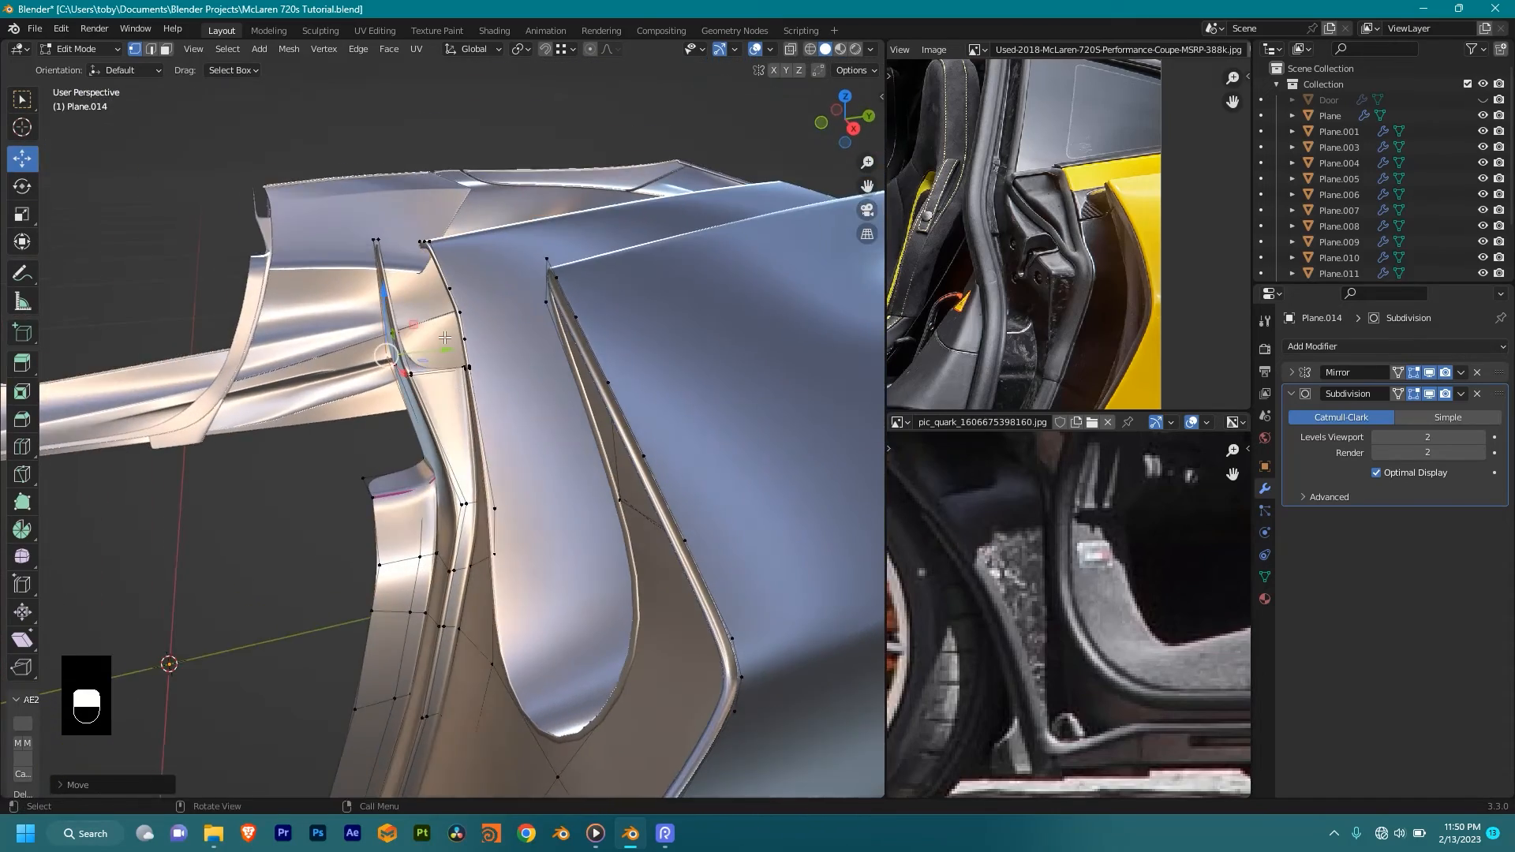
# Step: In the right side view, move the tip vertices and the rows below them in stages toward negative Y
pyautogui.press('KP_3')
pyautogui.hotkey('shift', 'z')
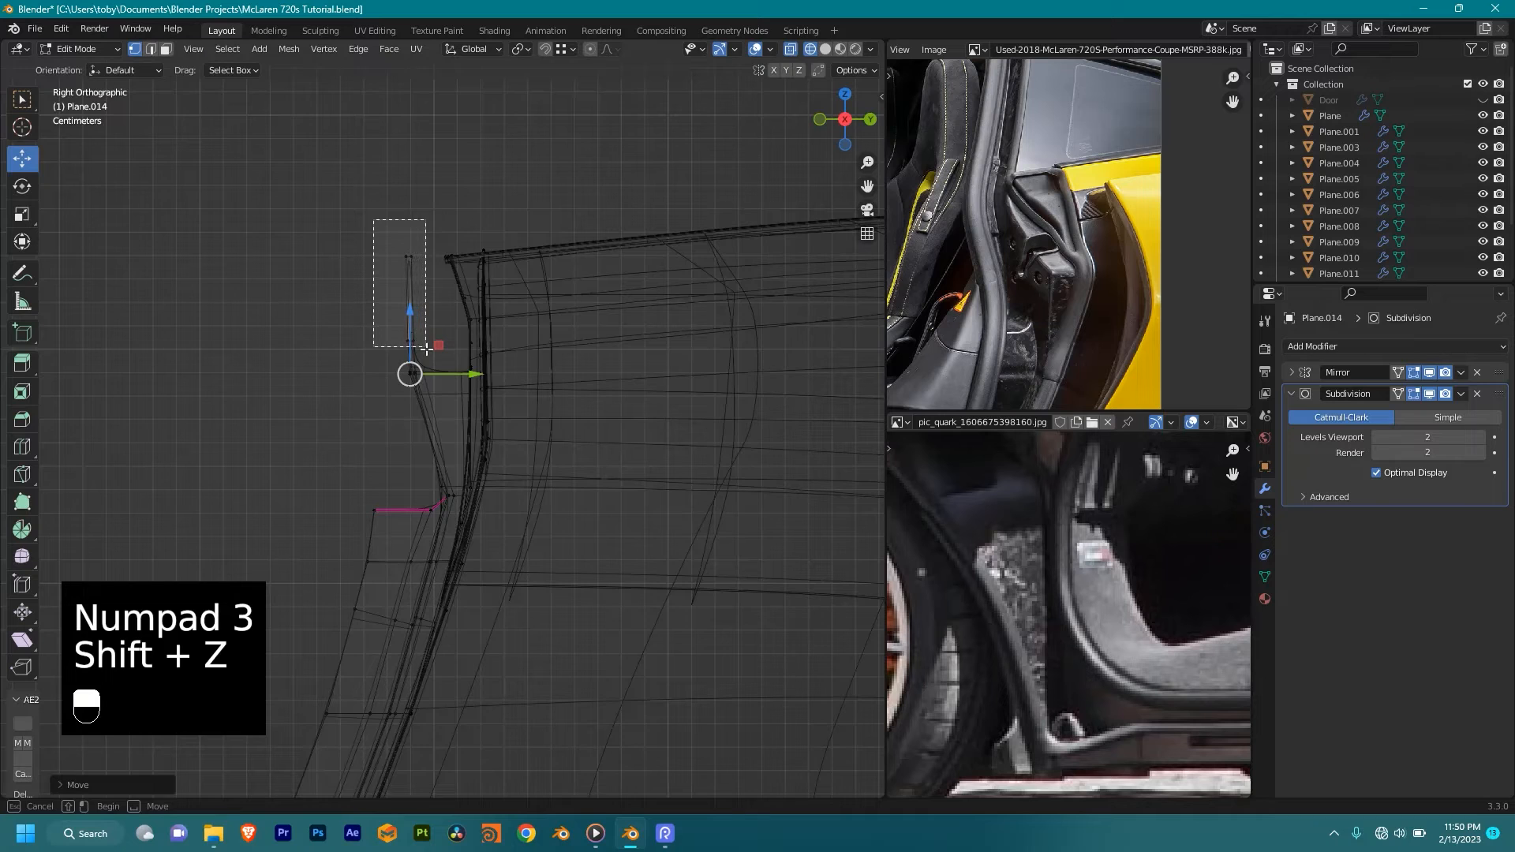
pyautogui.moveTo(426, 348); pyautogui.dragTo(427, 347)
pyautogui.scroll(3, 448, 334)
pyautogui.keyDown('shift'); pyautogui.moveTo(442, 211); pyautogui.dragTo(406, 214); pyautogui.keyUp('shift')
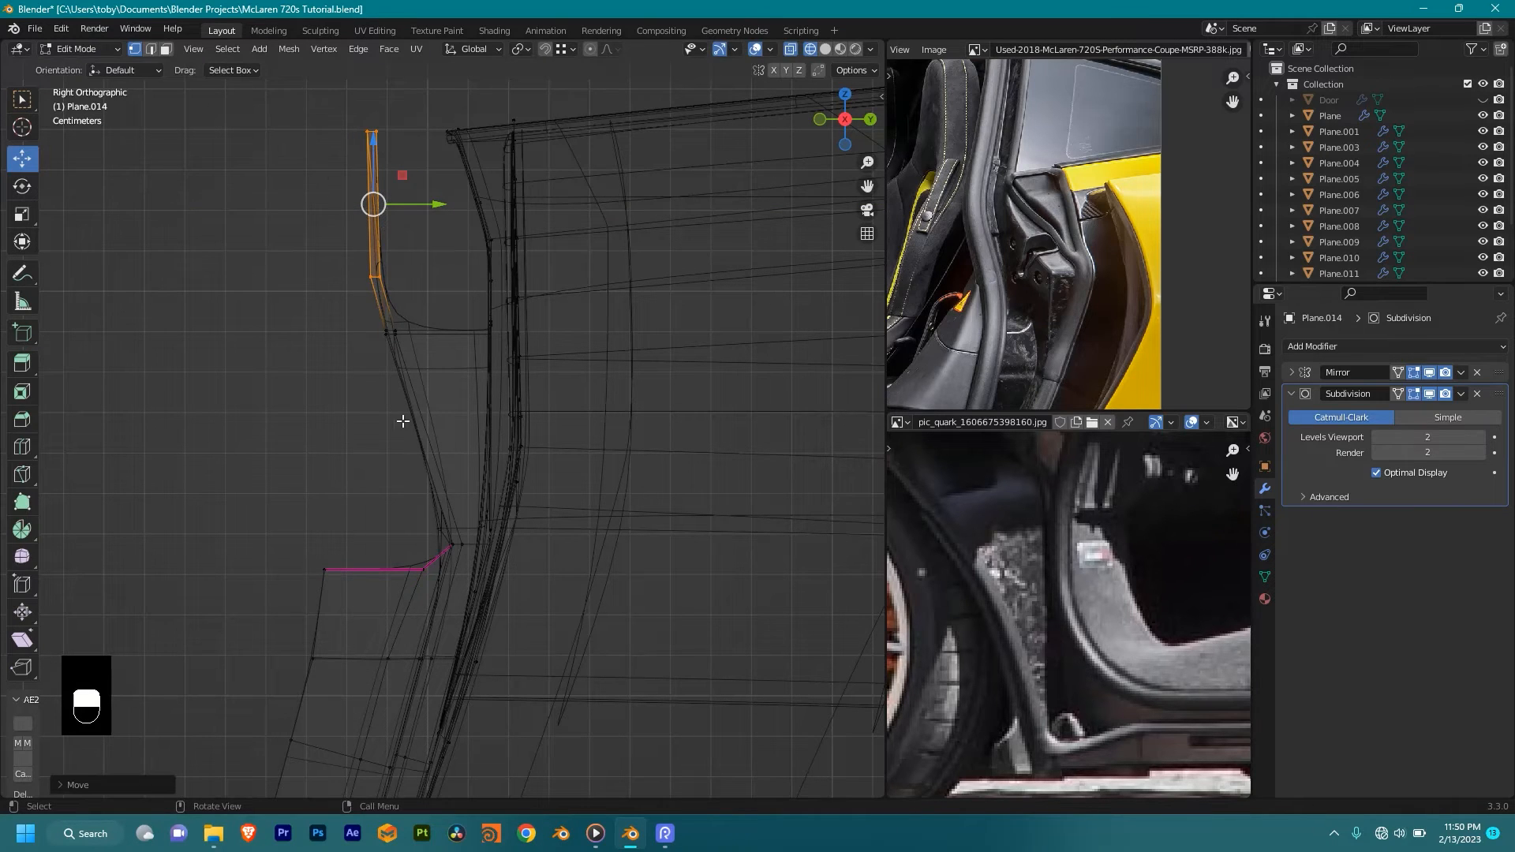
pyautogui.keyDown('shift'); pyautogui.moveTo(445, 222); pyautogui.dragTo(503, 346, button='middle'); pyautogui.keyUp('shift')
pyautogui.keyDown('ctrl'); pyautogui.moveTo(448, 363); pyautogui.dragTo(448, 363); pyautogui.keyUp('ctrl')
pyautogui.keyDown('shift'); pyautogui.moveTo(487, 255); pyautogui.dragTo(439, 266); pyautogui.keyUp('shift')
pyautogui.keyDown('shift'); pyautogui.moveTo(309, 300); pyautogui.dragTo(310, 300); pyautogui.keyUp('shift')
# Step: Select the upper section of the inner panel in side view and shear it to adjust its slant
pyautogui.moveTo(309, 300)
pyautogui.mouseDown(button='middle')
pyautogui.moveTo(595, 404)
pyautogui.moveTo(360, 226)
pyautogui.mouseUp(button='middle')
pyautogui.hotkey('shift', 'z')
pyautogui.hotkey('shift', 'z')
pyautogui.press('KP_3')
pyautogui.moveTo(360, 225); pyautogui.dragTo(480, 492)
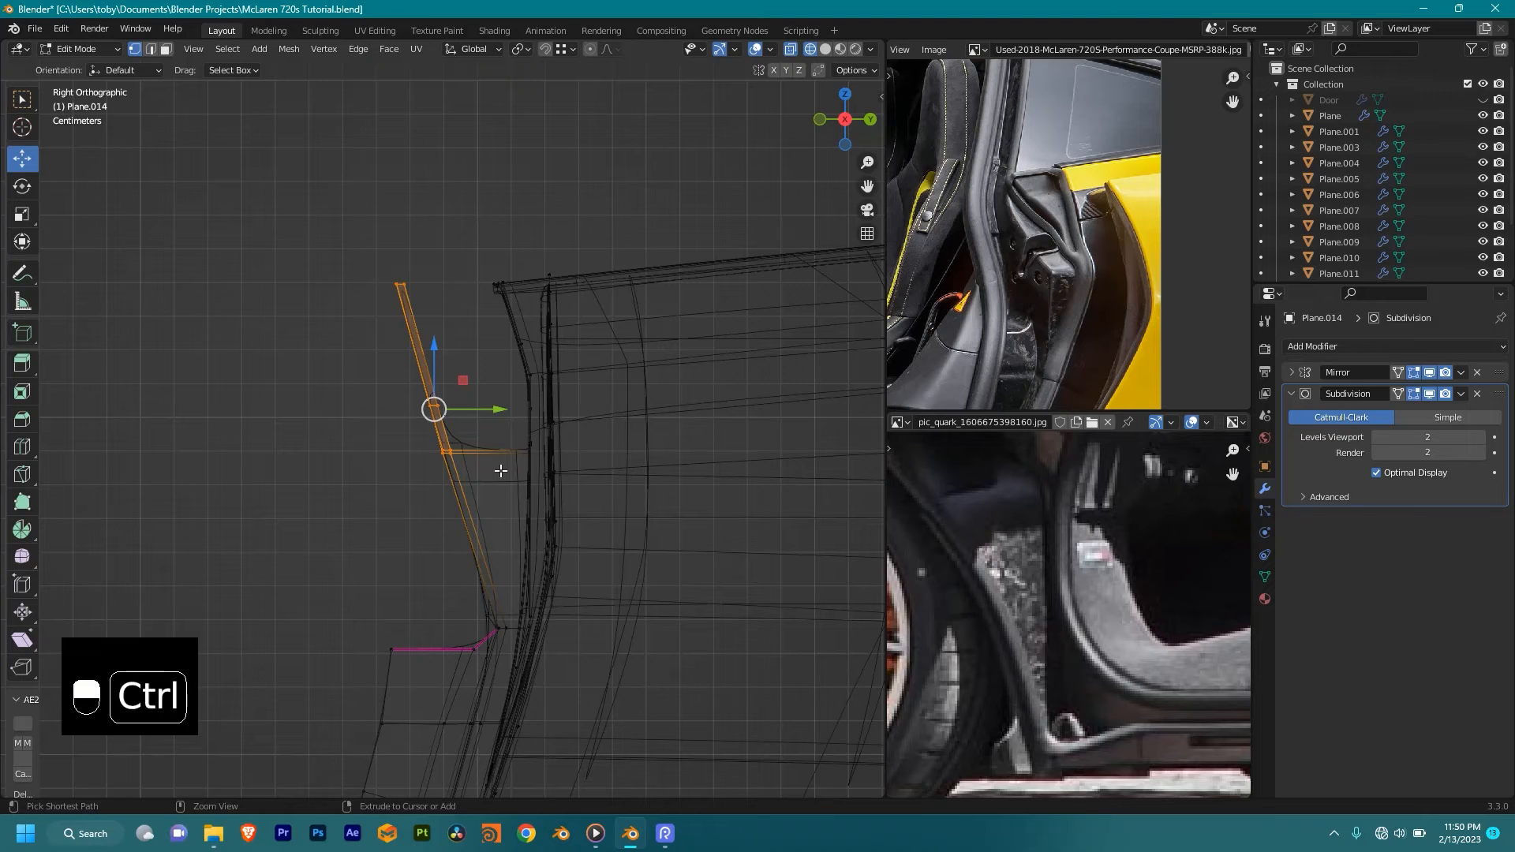
pyautogui.hotkey('shift', 'ctrl', 'alt', 's')
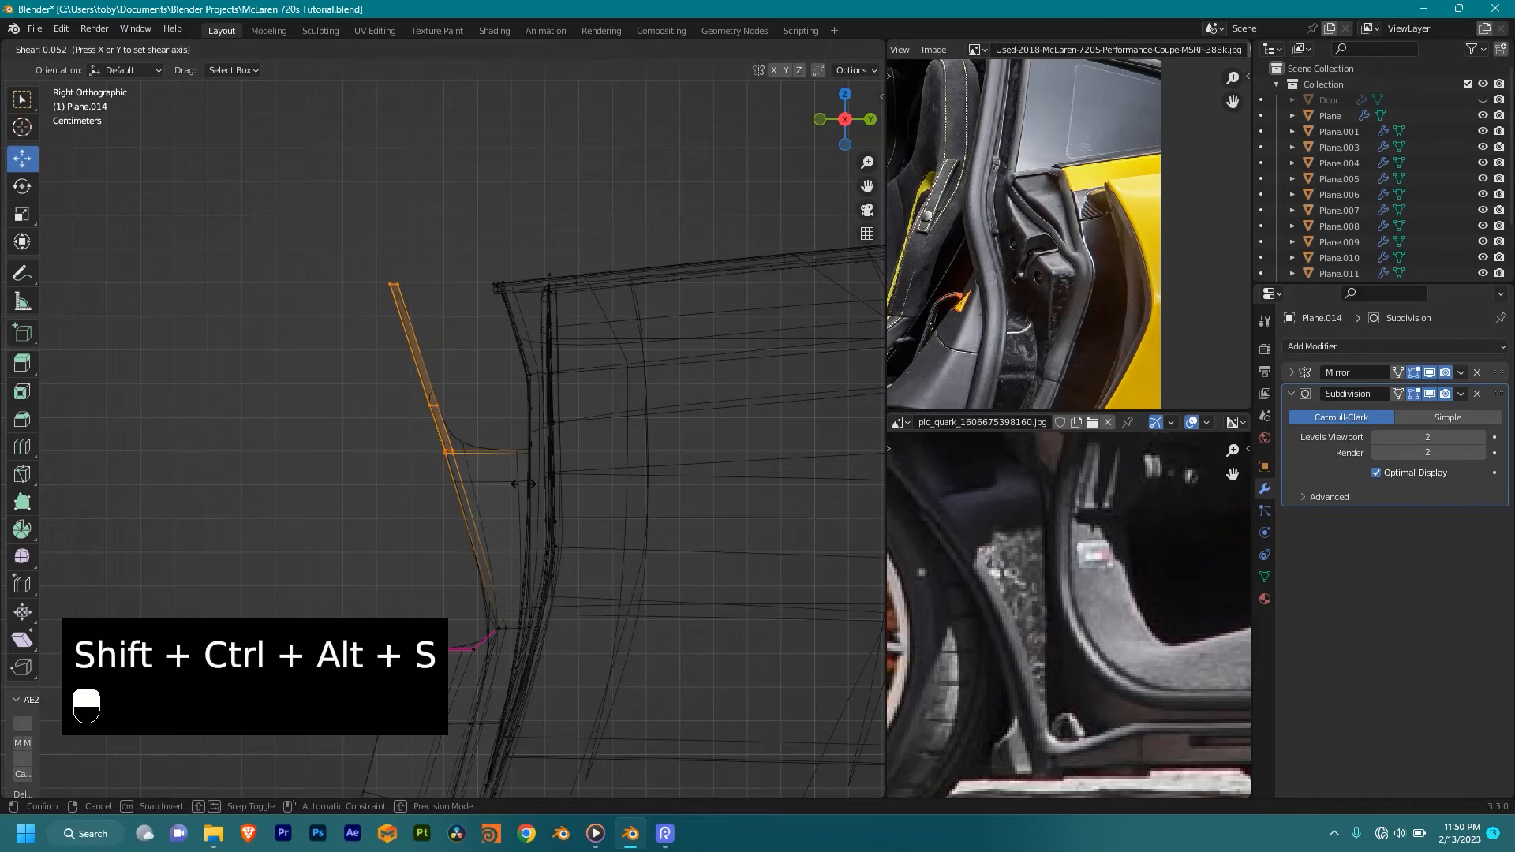
pyautogui.click(534, 484)
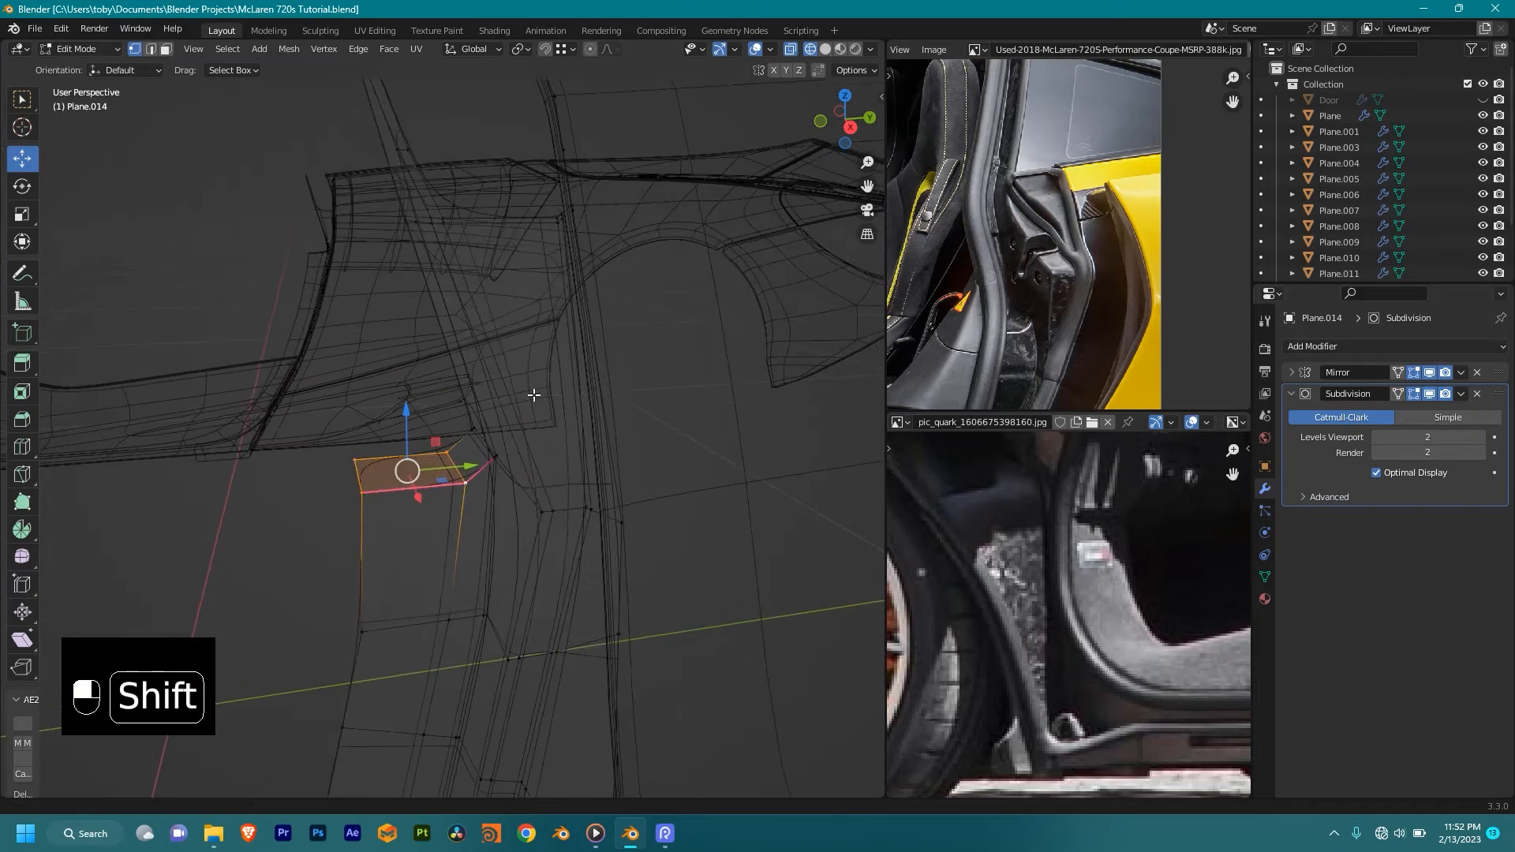
# Step: Select the panel's upper section down to the vertices beside the creased edge and shear it more upright in side view
pyautogui.moveTo(378, 236); pyautogui.dragTo(440, 195, button='middle')
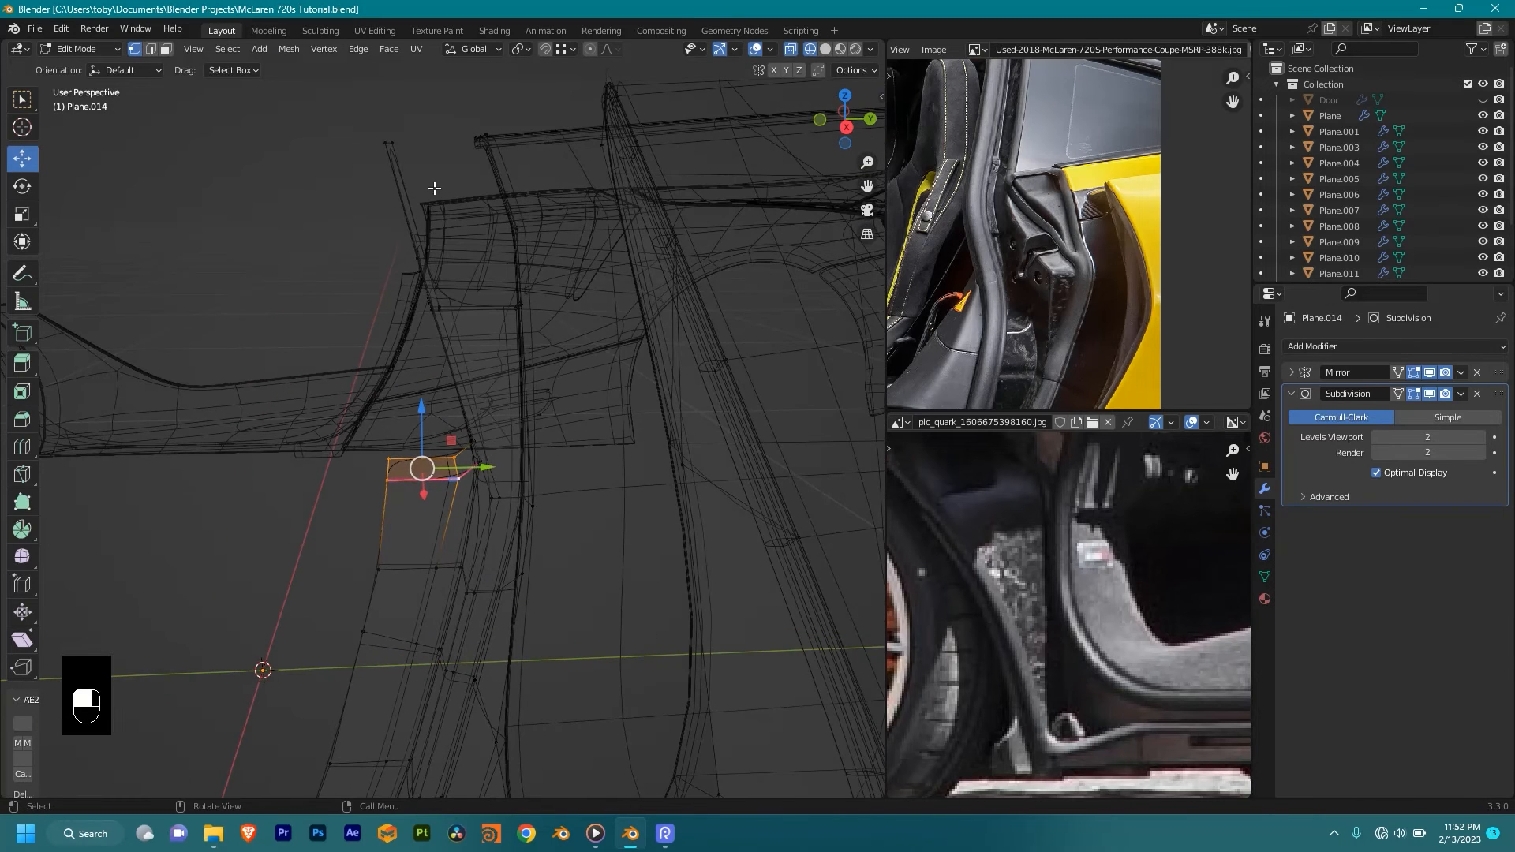
pyautogui.moveTo(409, 104); pyautogui.dragTo(308, 398)
pyautogui.keyDown('shift'); pyautogui.moveTo(333, 240); pyautogui.dragTo(476, 380); pyautogui.keyUp('shift')
pyautogui.hotkey('shift', 'z')
pyautogui.scroll(1, 476, 400)
pyautogui.hotkey('shift', 'z')
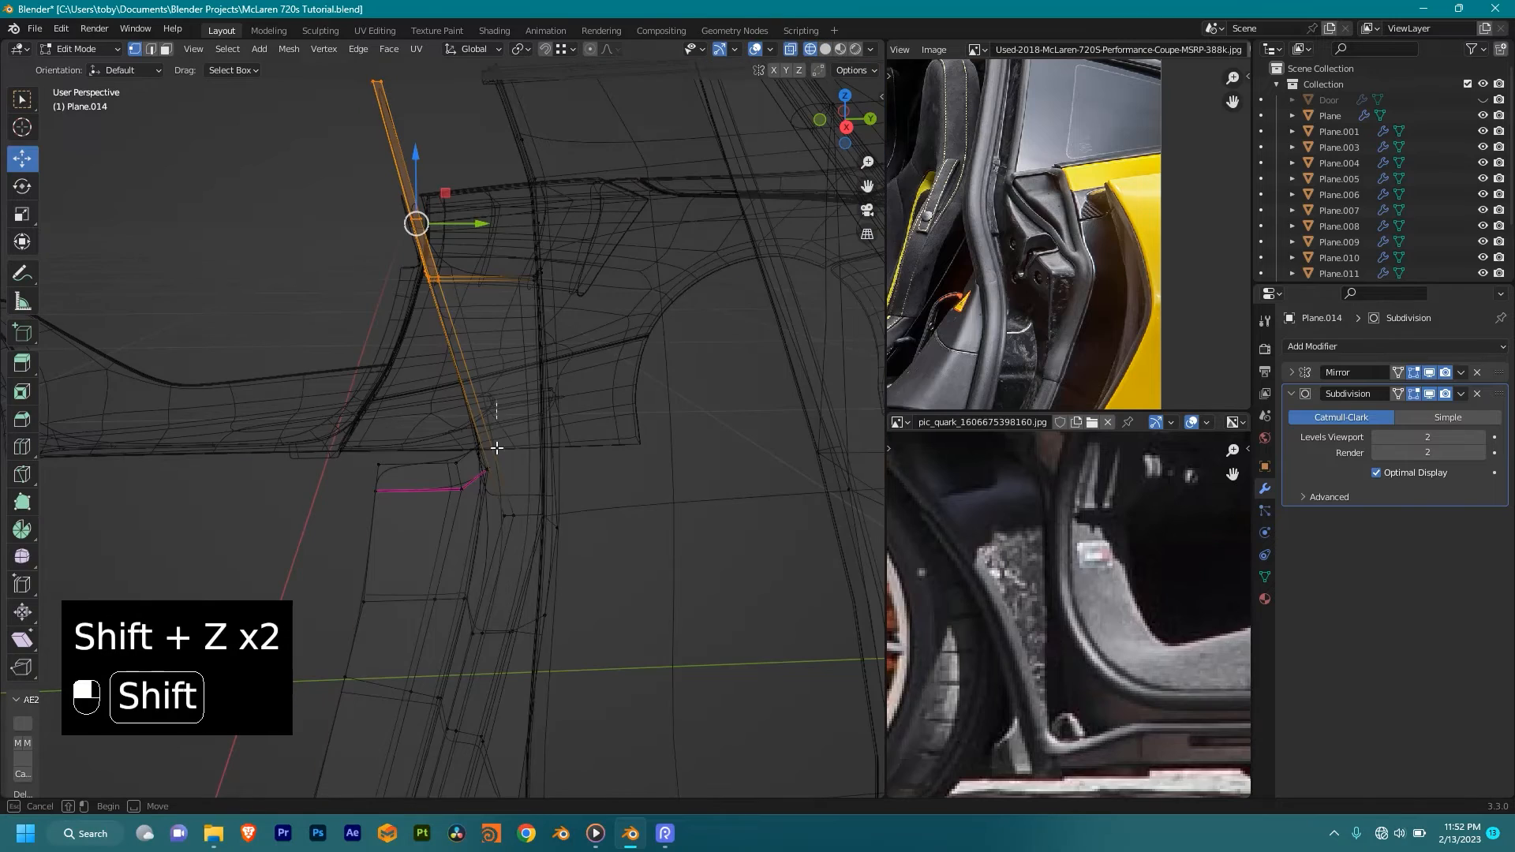
pyautogui.keyDown('shift'); pyautogui.moveTo(470, 505); pyautogui.dragTo(470, 506); pyautogui.keyUp('shift')
pyautogui.hotkey('shift', 'z')
pyautogui.hotkey('shift', 'z')
pyautogui.moveTo(470, 506)
pyautogui.mouseDown(button='middle')
pyautogui.moveTo(531, 437)
pyautogui.moveTo(581, 430)
pyautogui.moveTo(542, 426)
pyautogui.mouseUp(button='middle')
pyautogui.press('KP_3')
pyautogui.keyDown('shift'); pyautogui.scroll(-3, 534, 413); pyautogui.keyUp('shift')
pyautogui.scroll(-1, 535, 415)
pyautogui.keyDown('shift'); pyautogui.moveTo(477, 480); pyautogui.dragTo(478, 479); pyautogui.keyUp('shift')
pyautogui.moveTo(478, 479); pyautogui.dragTo(531, 458, button='middle')
pyautogui.press('KP_3')
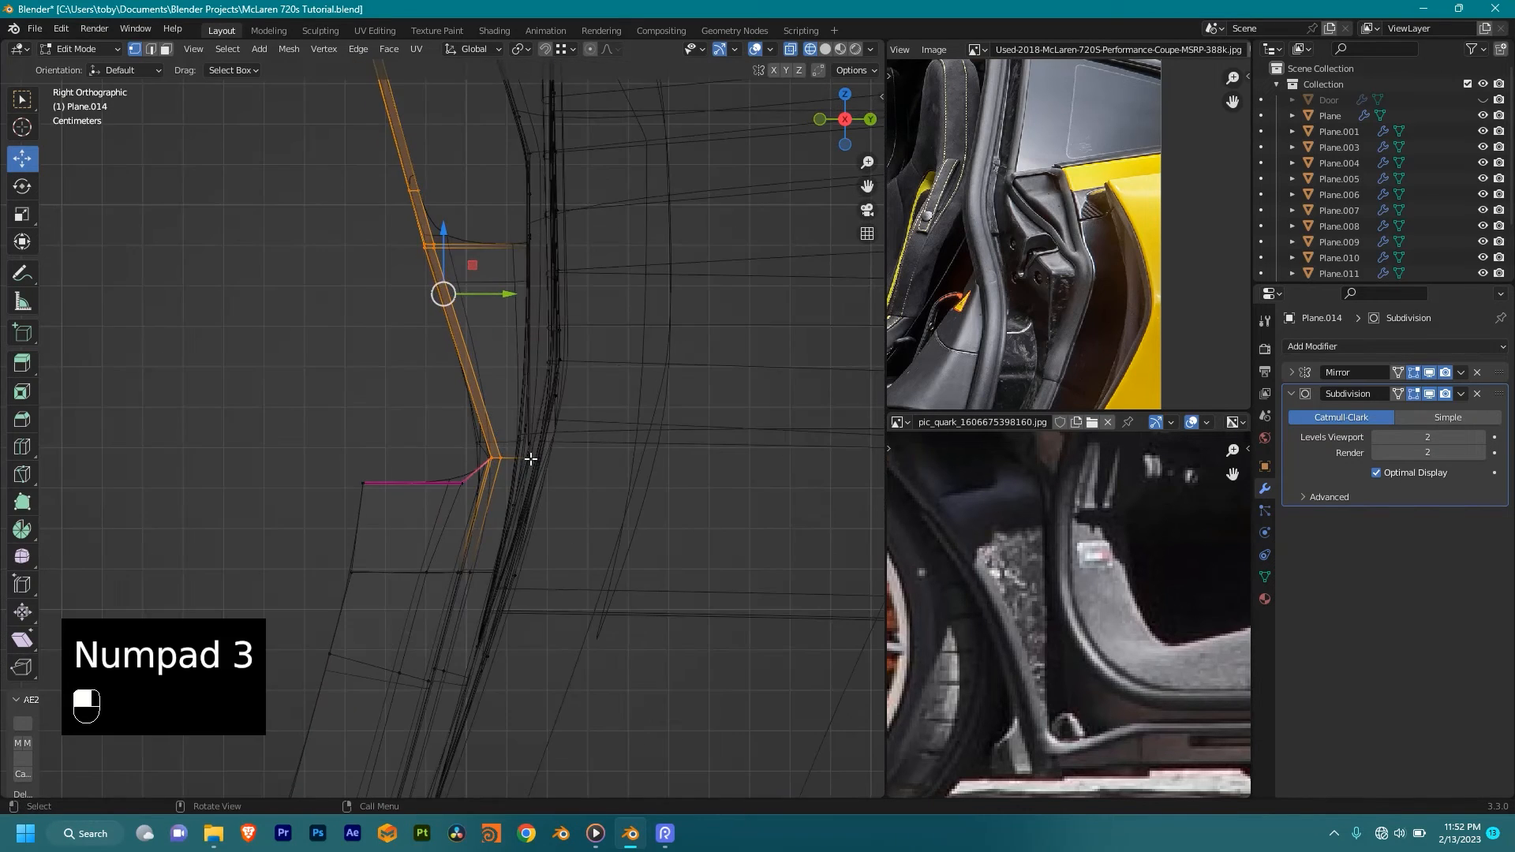
pyautogui.scroll(-2, 530, 433)
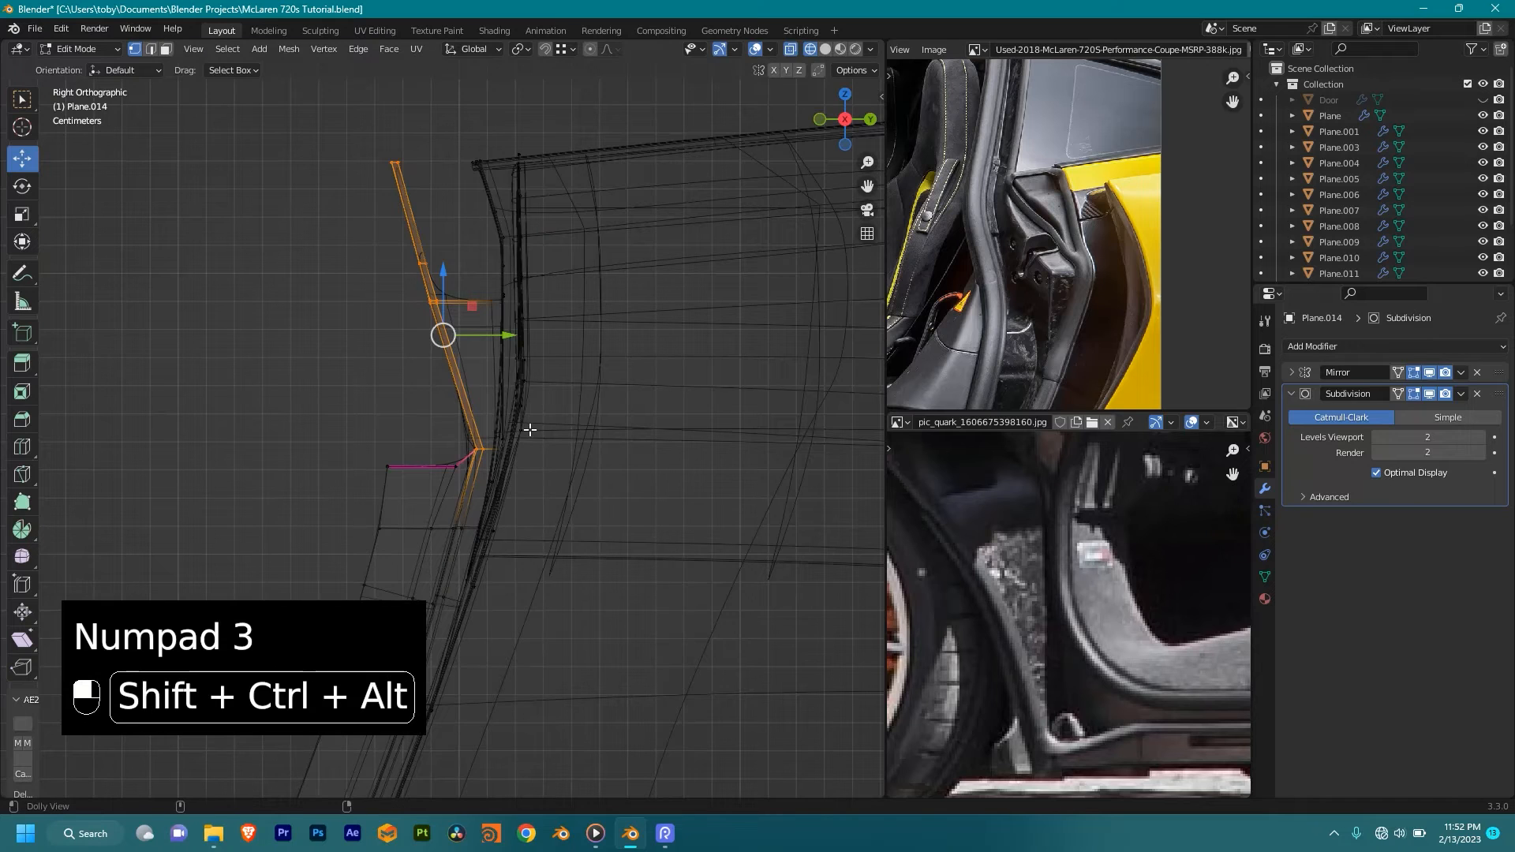
pyautogui.hotkey('shift', 'ctrl', 'alt', 's')
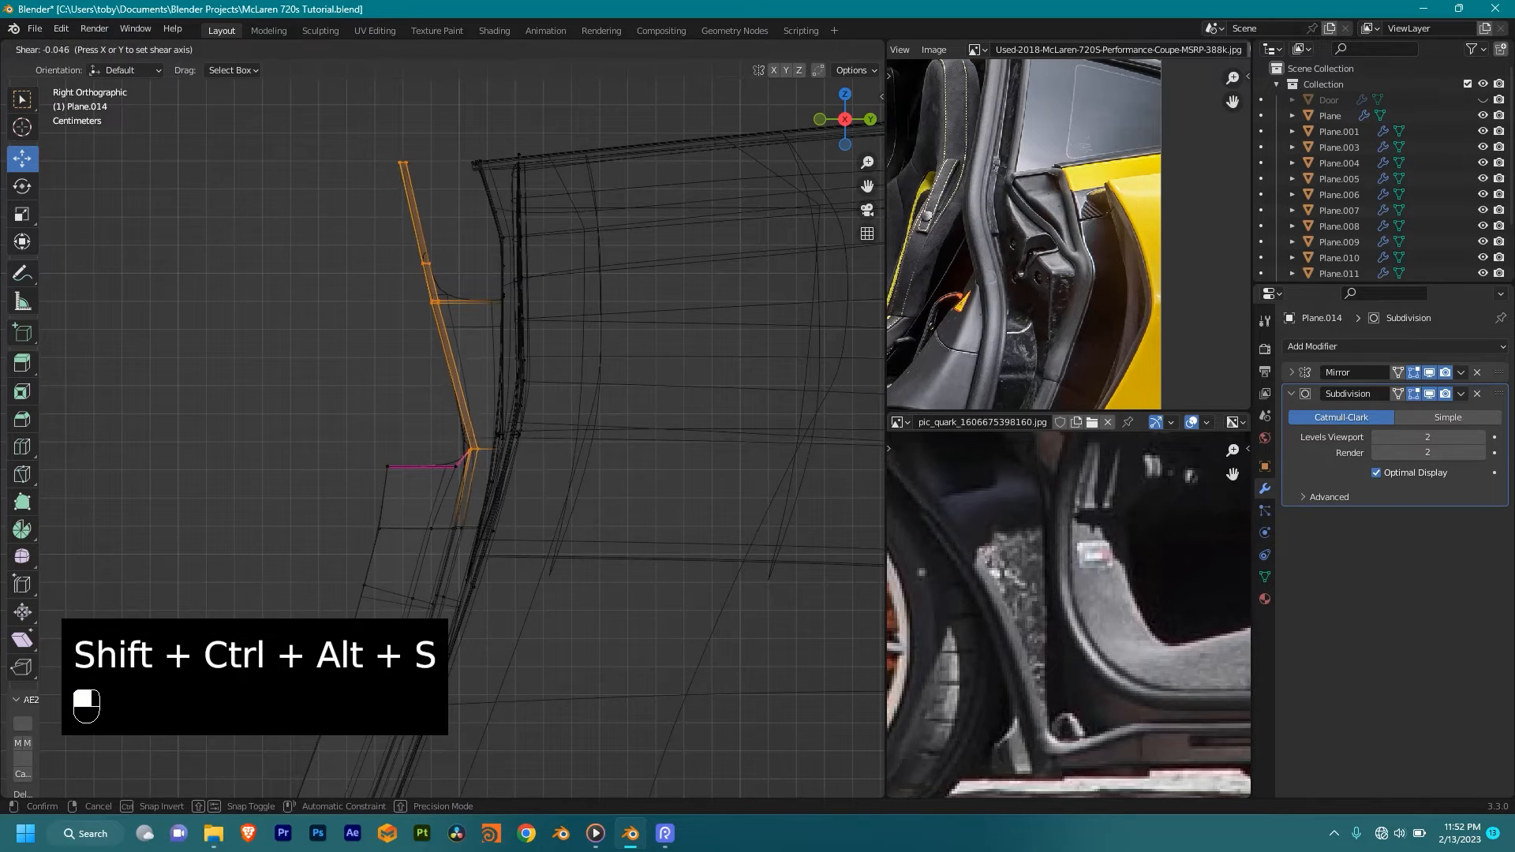
pyautogui.click(481, 424)
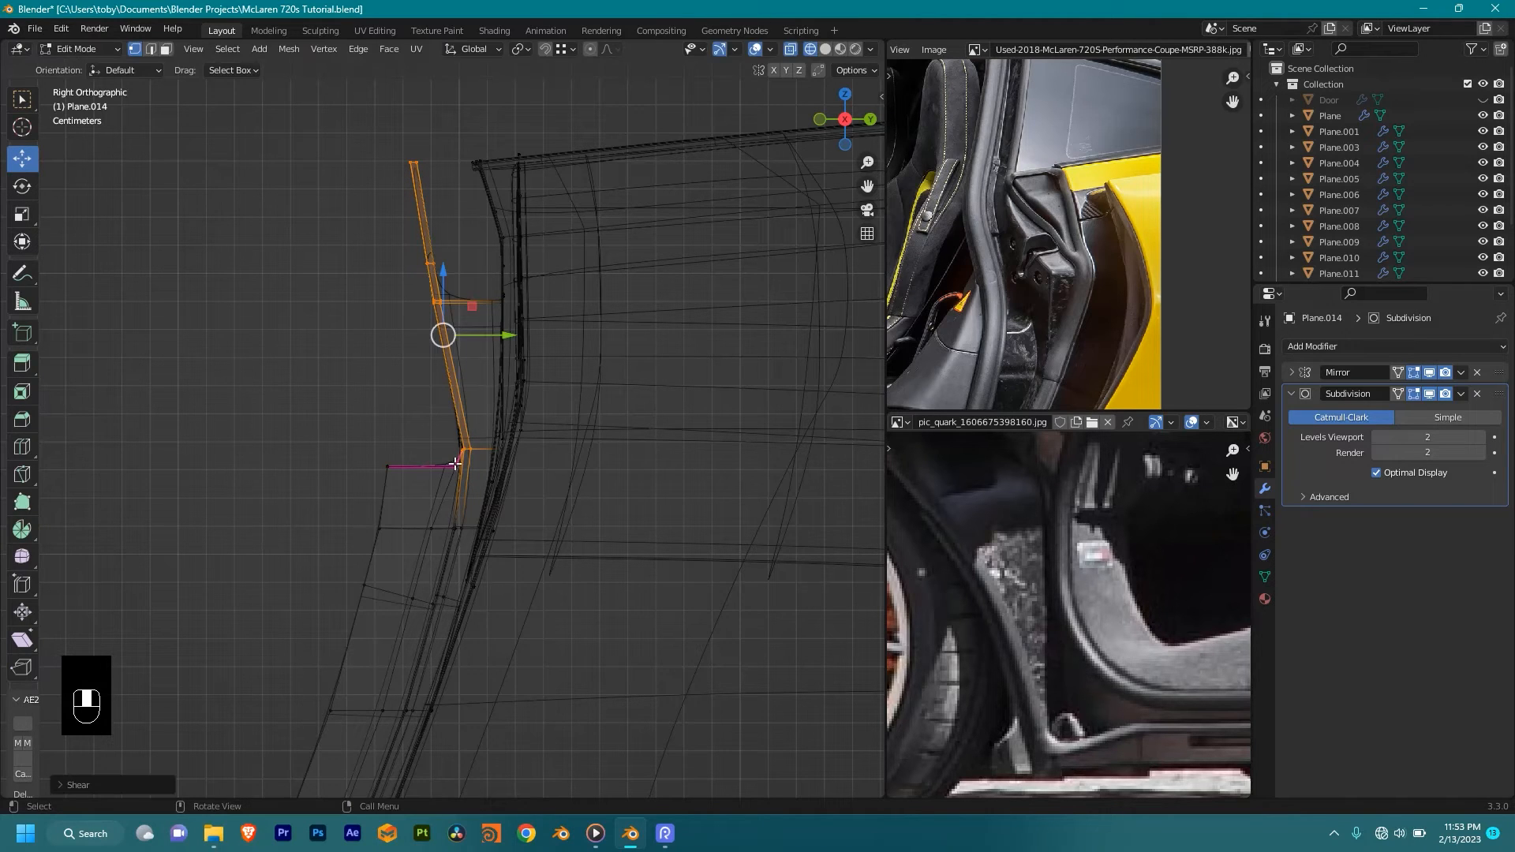
# Step: Shift the sheared section slightly toward negative Y and nudge the creased edge's end vertex beside it
pyautogui.keyDown('shift'); pyautogui.moveTo(497, 338); pyautogui.dragTo(460, 335); pyautogui.keyUp('shift')
pyautogui.scroll(7, 448, 430)
pyautogui.moveTo(464, 546); pyautogui.dragTo(505, 562)
pyautogui.scroll(-3, 490, 513)
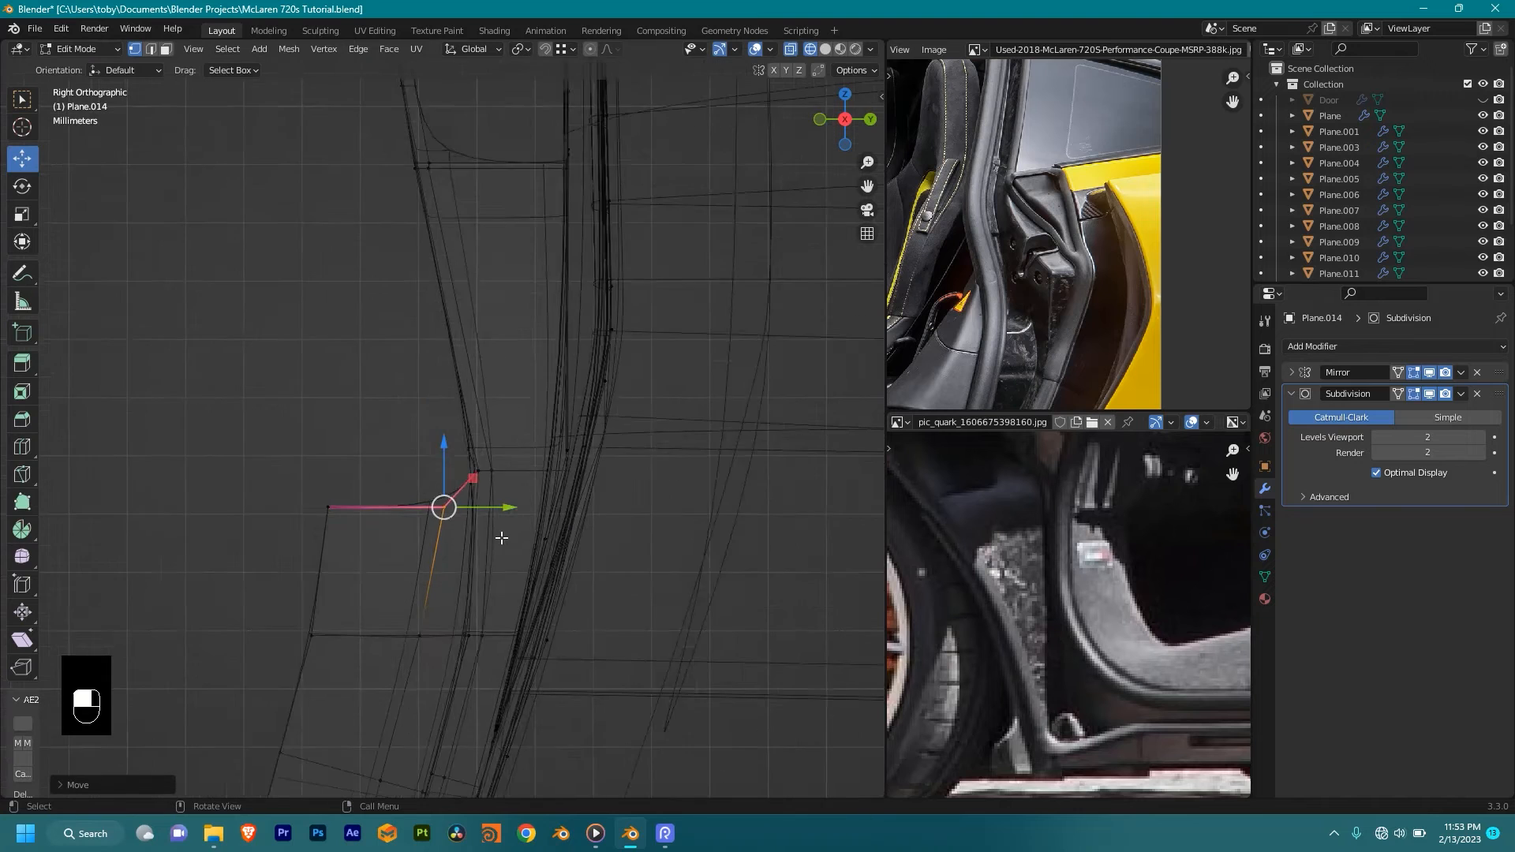
pyautogui.keyDown('shift'); pyautogui.moveTo(480, 471); pyautogui.dragTo(430, 471); pyautogui.keyUp('shift')
# Step: Reselect the upper section with the vertices just below the creased edge and move it toward negative Y
pyautogui.keyDown('shift'); pyautogui.moveTo(345, 74); pyautogui.dragTo(468, 382); pyautogui.keyUp('shift')
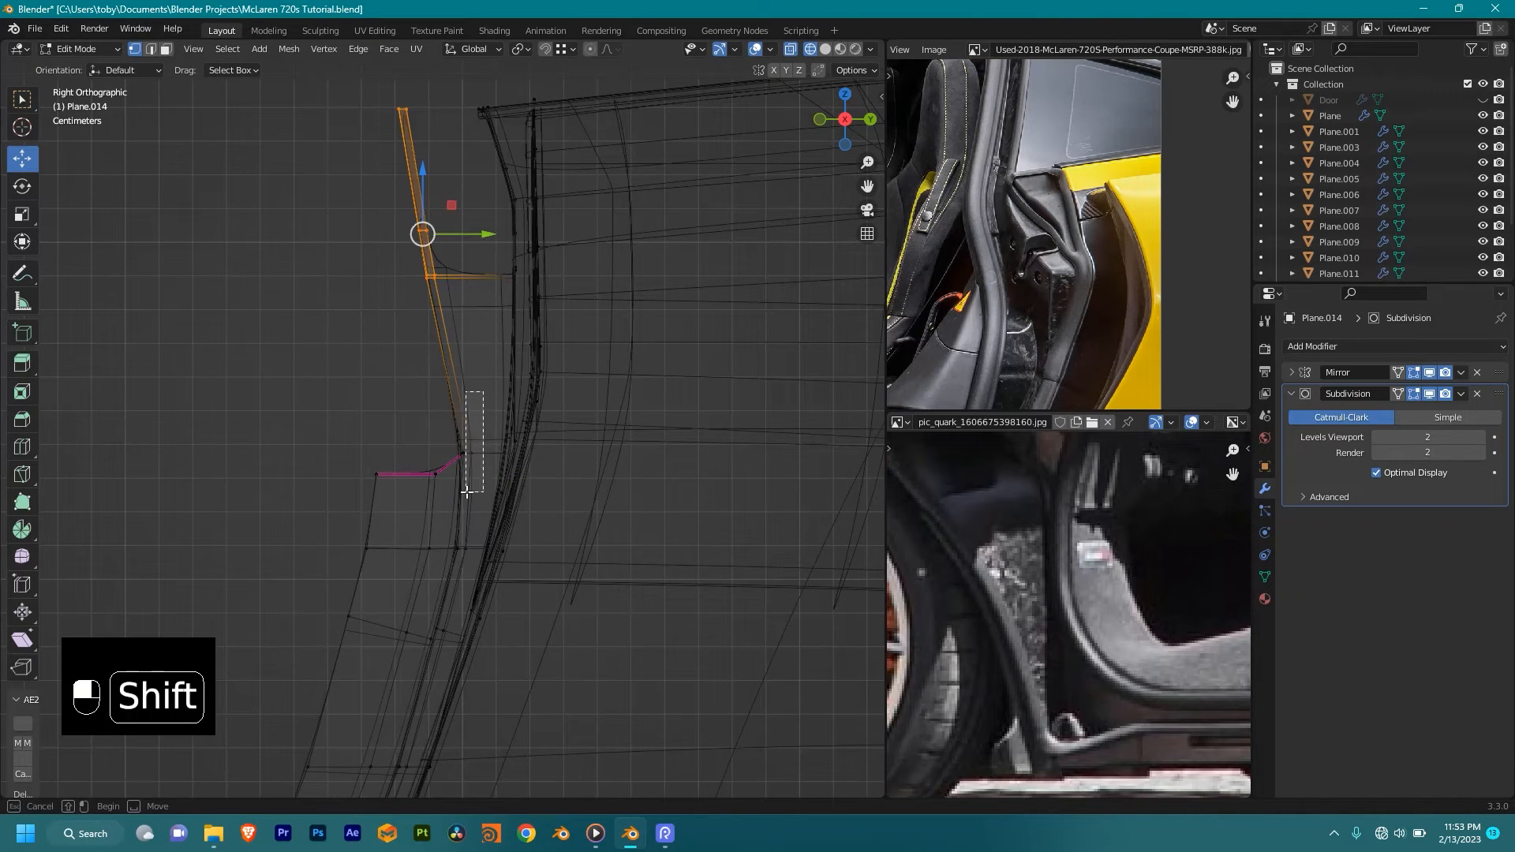
pyautogui.keyDown('shift'); pyautogui.moveTo(470, 490); pyautogui.dragTo(462, 491); pyautogui.keyUp('shift')
pyautogui.keyDown('shift'); pyautogui.moveTo(489, 317); pyautogui.dragTo(388, 325); pyautogui.keyUp('shift')
pyautogui.scroll(-2, 419, 288)
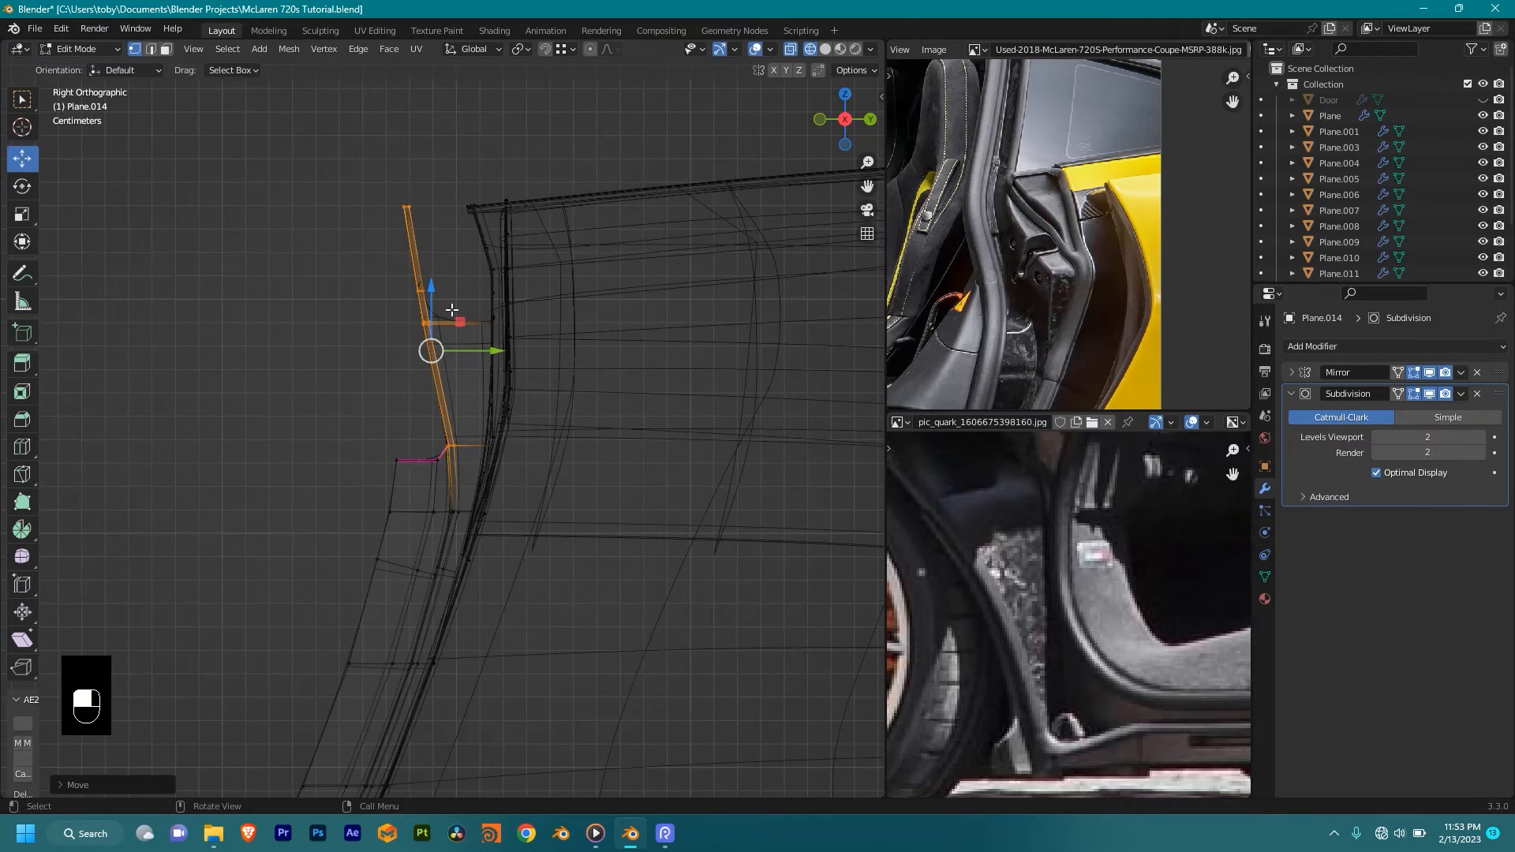
# Step: Shear the selected upper section more upright and shift it slightly along positive Y
pyautogui.scroll(-2, 495, 334)
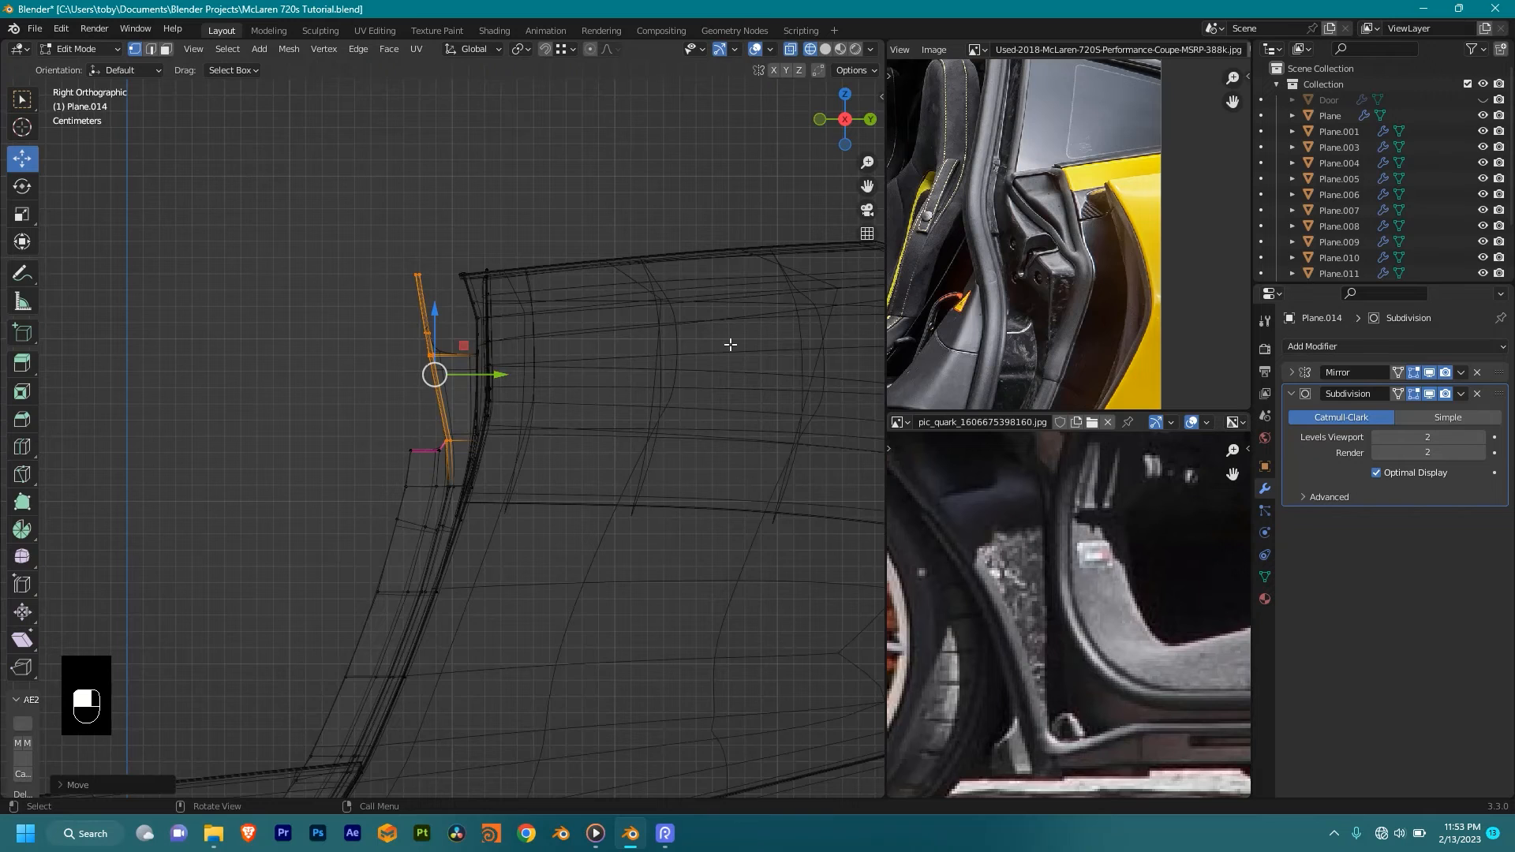
pyautogui.hotkey('shift', 'ctrl', 'alt', 's')
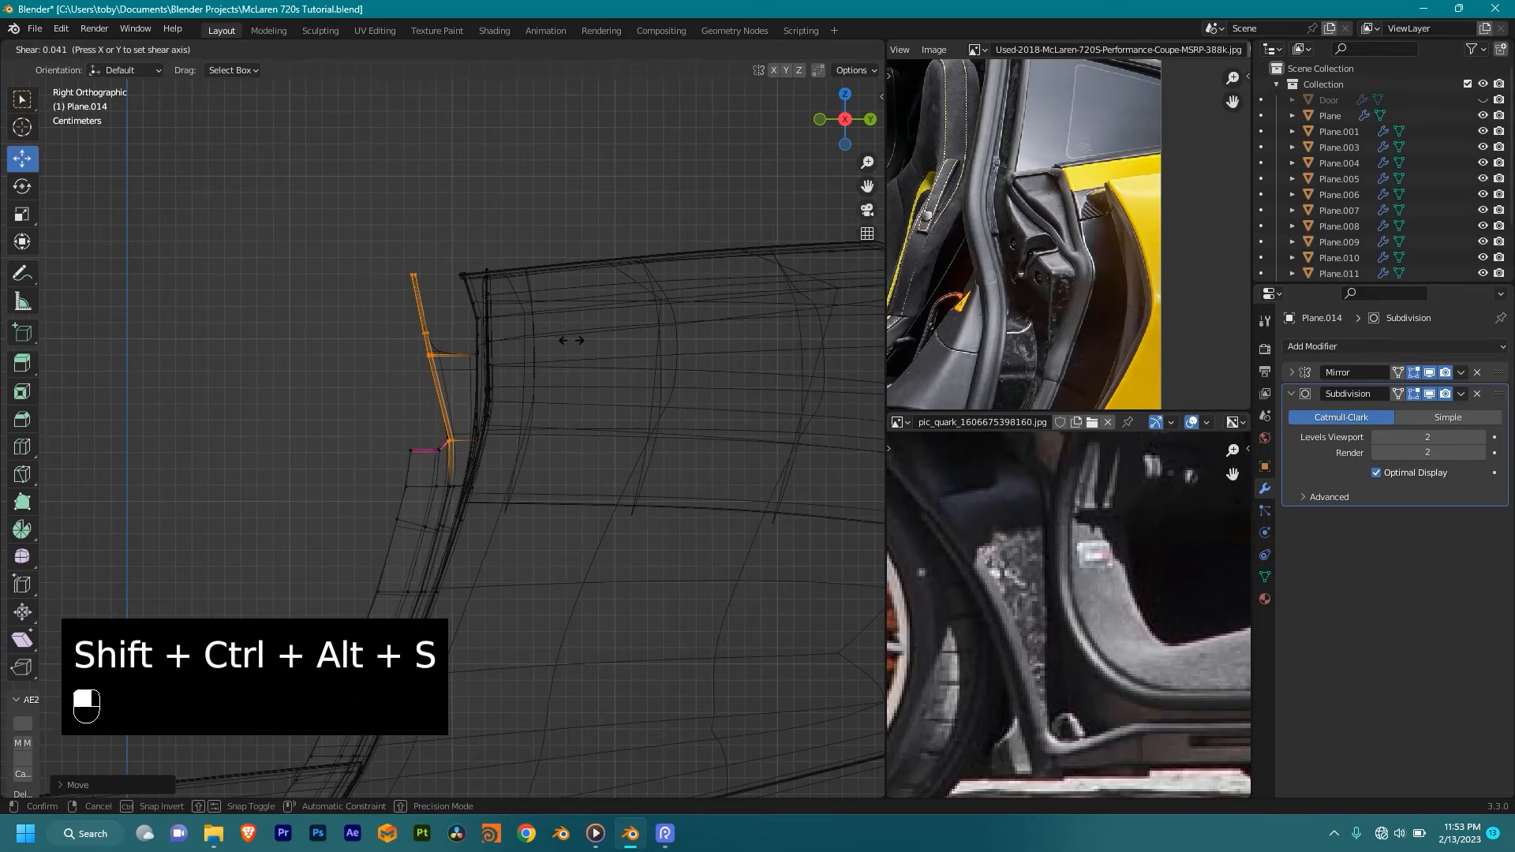
pyautogui.click(509, 347)
pyautogui.keyDown('shift'); pyautogui.moveTo(489, 371); pyautogui.dragTo(530, 402); pyautogui.keyUp('shift')
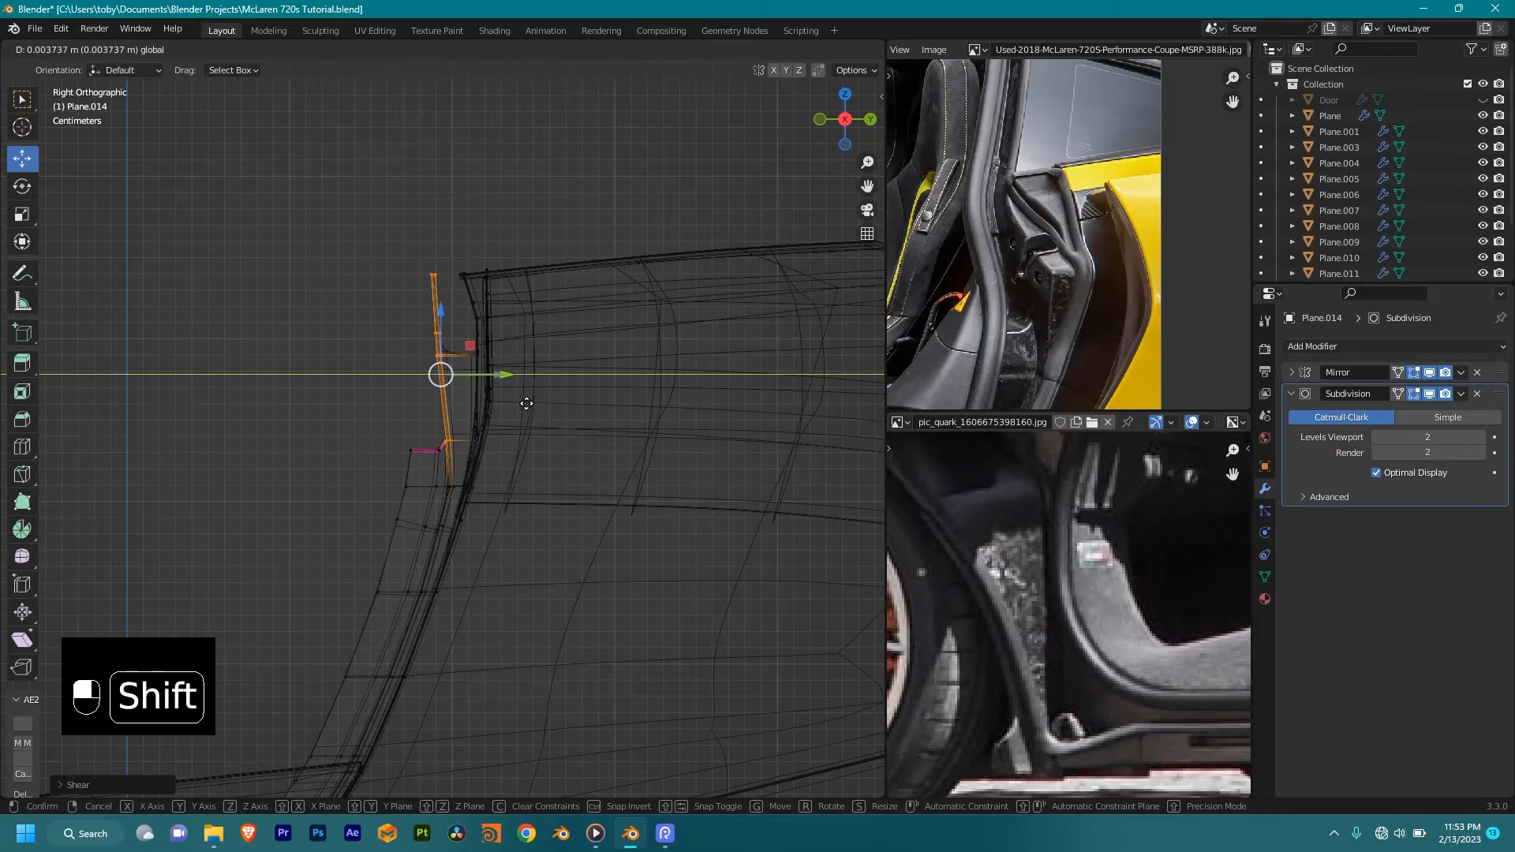
pyautogui.keyDown('shift'); pyautogui.moveTo(526, 410); pyautogui.dragTo(524, 413); pyautogui.keyUp('shift')
# Step: Select the vertices at the inner panel's tip in solid view and nudge them along Y
pyautogui.moveTo(524, 413); pyautogui.dragTo(457, 338, button='middle')
pyautogui.hotkey('shift', 'z')
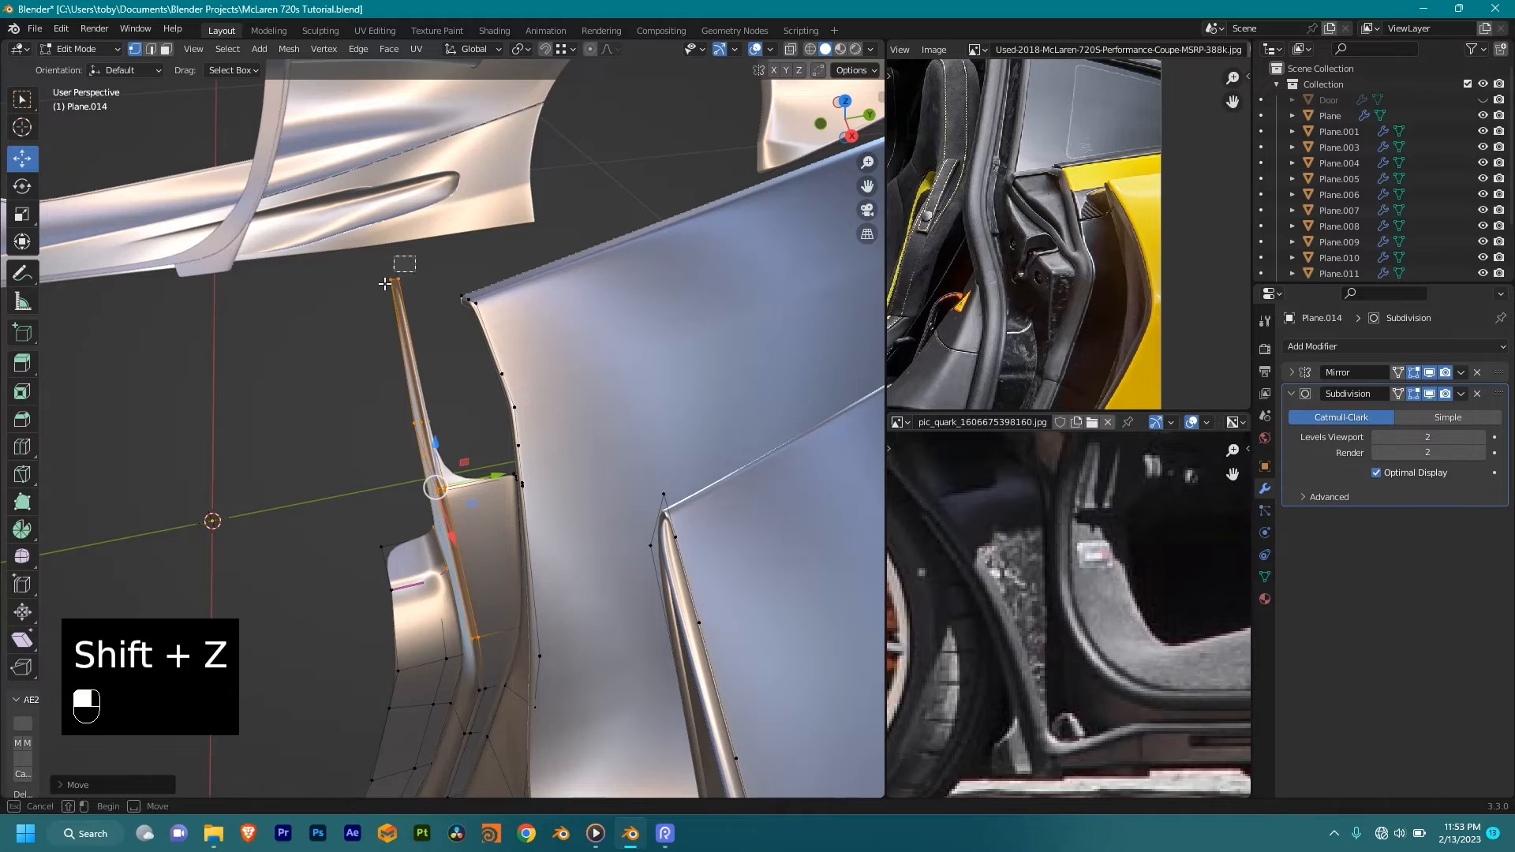
pyautogui.keyDown('shift'); pyautogui.moveTo(452, 272); pyautogui.dragTo(462, 275); pyautogui.keyUp('shift')
# Step: Move the outer strip's upper inner vertex along X, snapped to the inner panel's tip, and connect it to the tip
pyautogui.moveTo(463, 274); pyautogui.dragTo(483, 329, button='middle')
pyautogui.scroll(2, 442, 347)
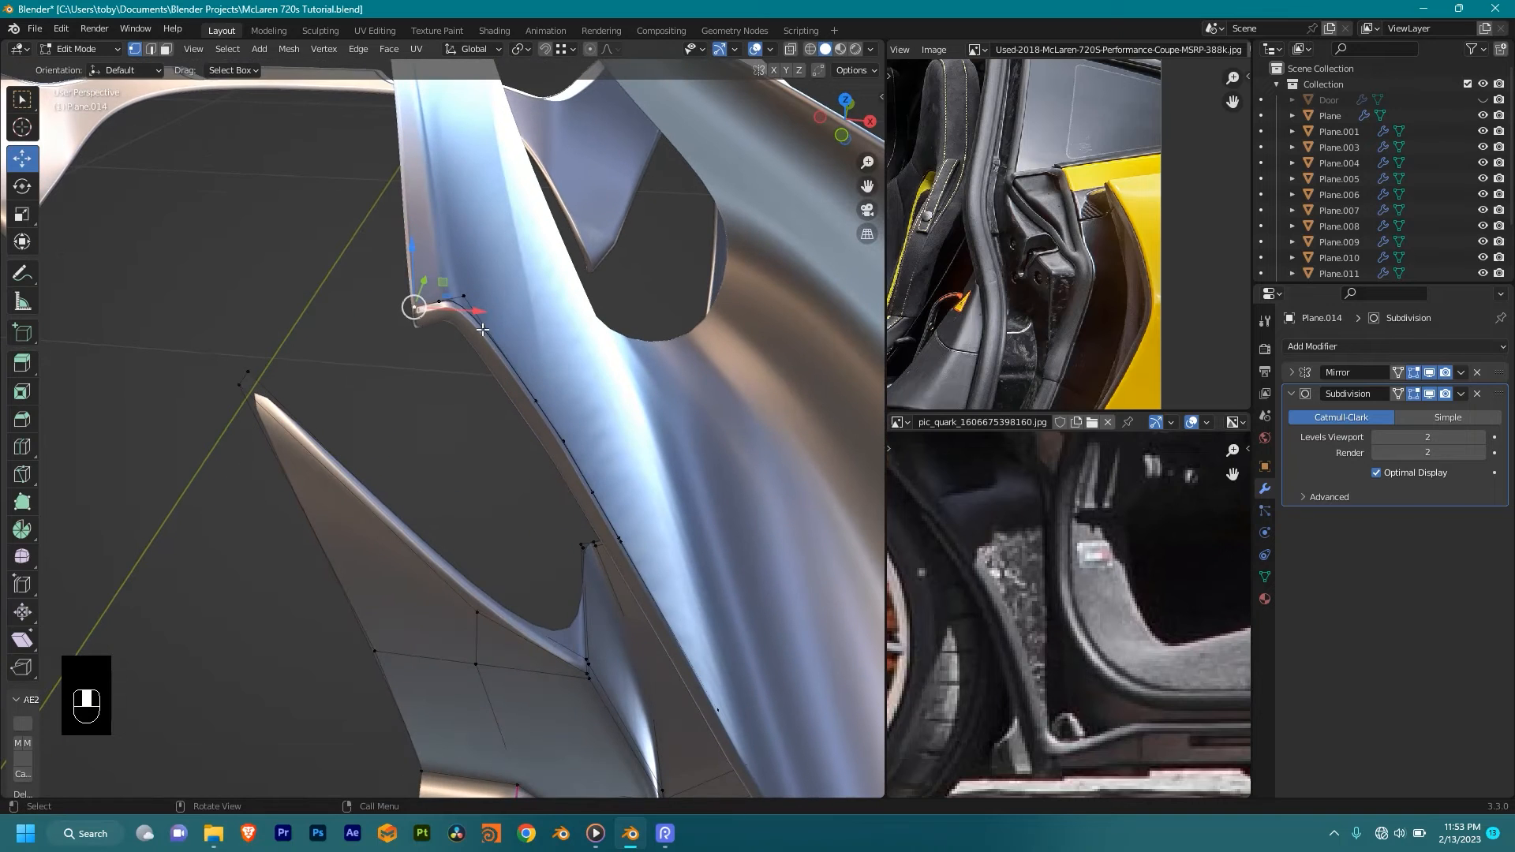
pyautogui.press('g')
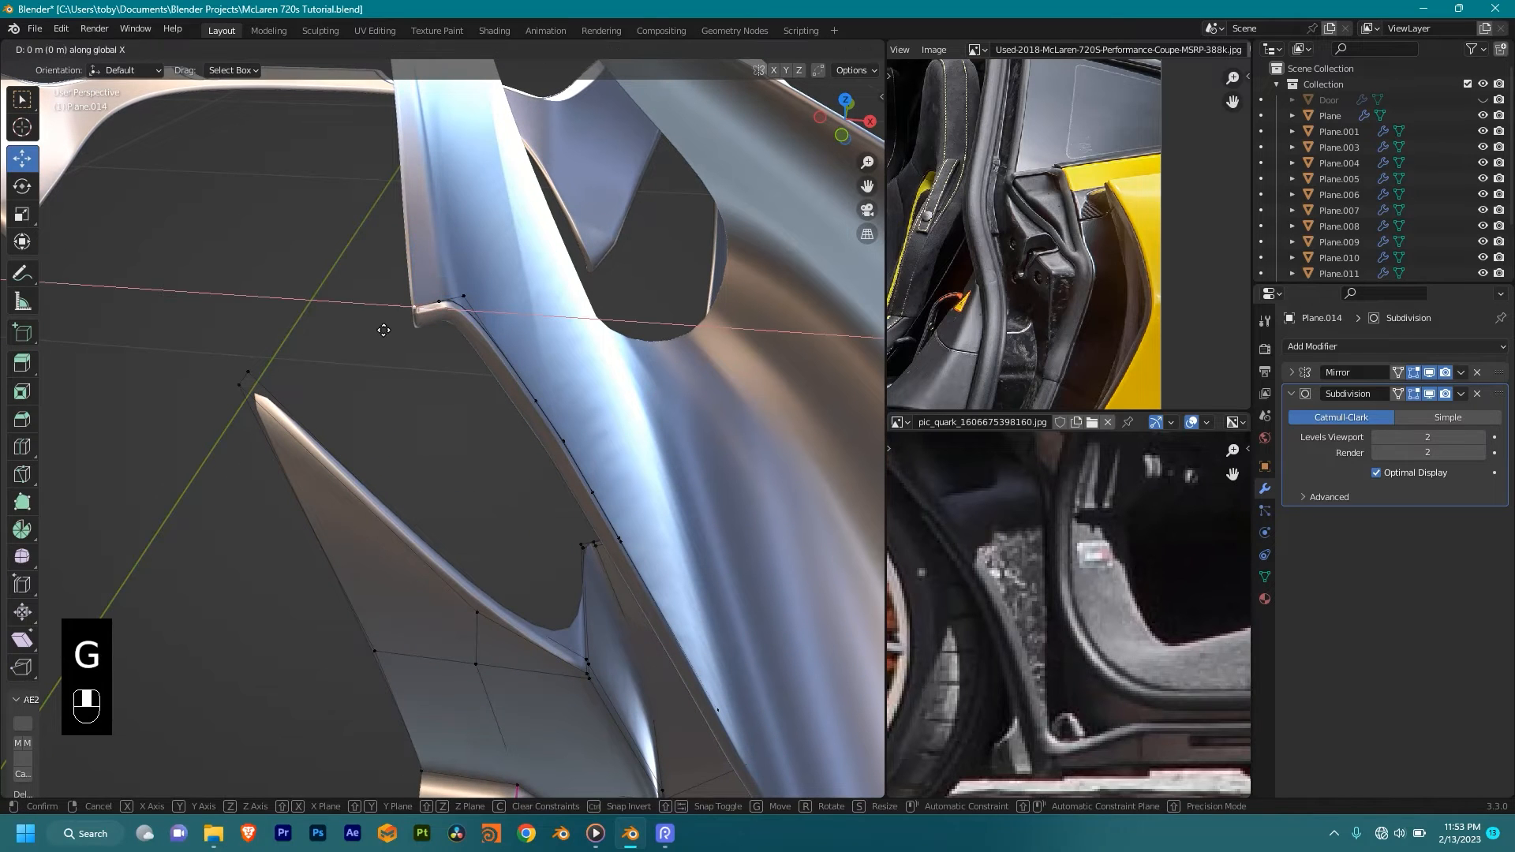
pyautogui.keyDown('ctrl'); pyautogui.click(255, 371); pyautogui.keyUp('ctrl')
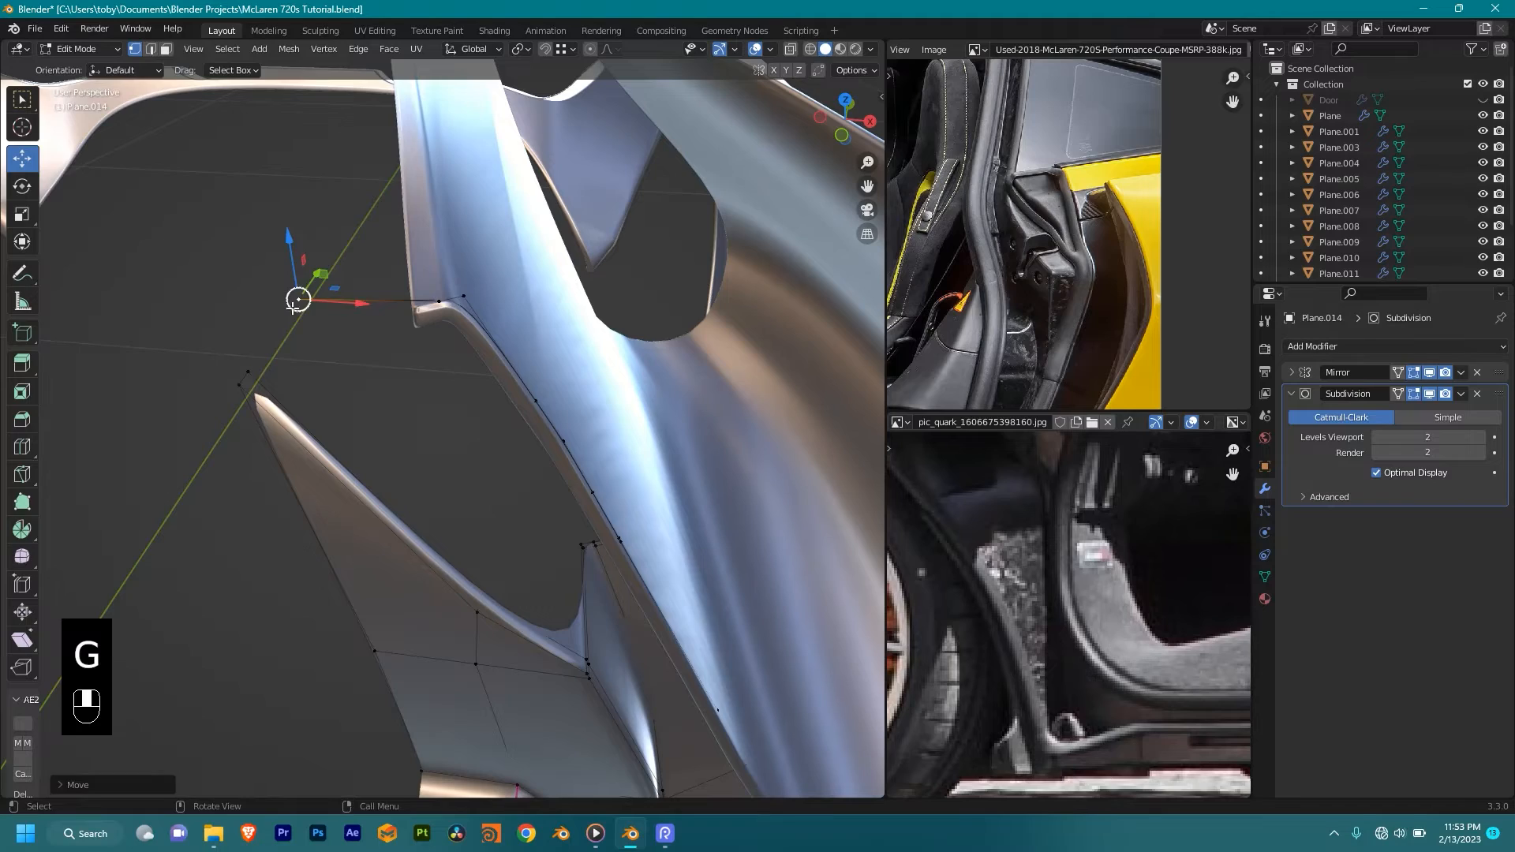
pyautogui.moveTo(261, 369); pyautogui.dragTo(551, 428, button='middle')
pyautogui.press('f')
# Step: Select the middle vertices along the inner panel's upper inner edge and raise them slightly along Z
pyautogui.moveTo(570, 506); pyautogui.dragTo(590, 530, button='middle')
pyautogui.click(546, 541)
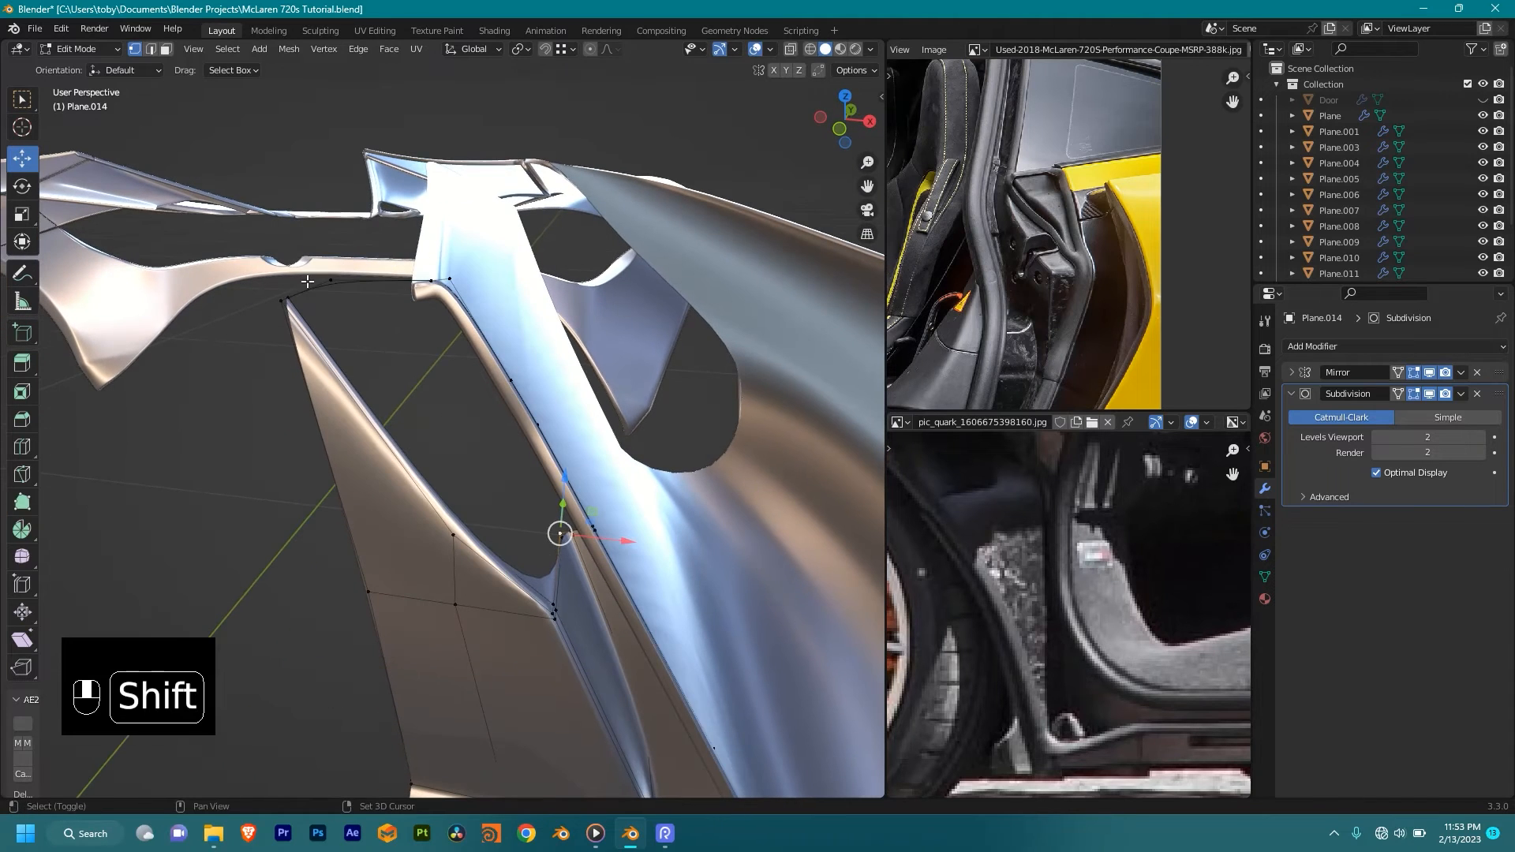
pyautogui.moveTo(352, 266)
pyautogui.mouseDown(button='middle')
pyautogui.moveTo(493, 456)
pyautogui.moveTo(450, 501)
pyautogui.mouseUp(button='middle')
pyautogui.hotkey('shift', 'z')
pyautogui.hotkey('shift', 'z')
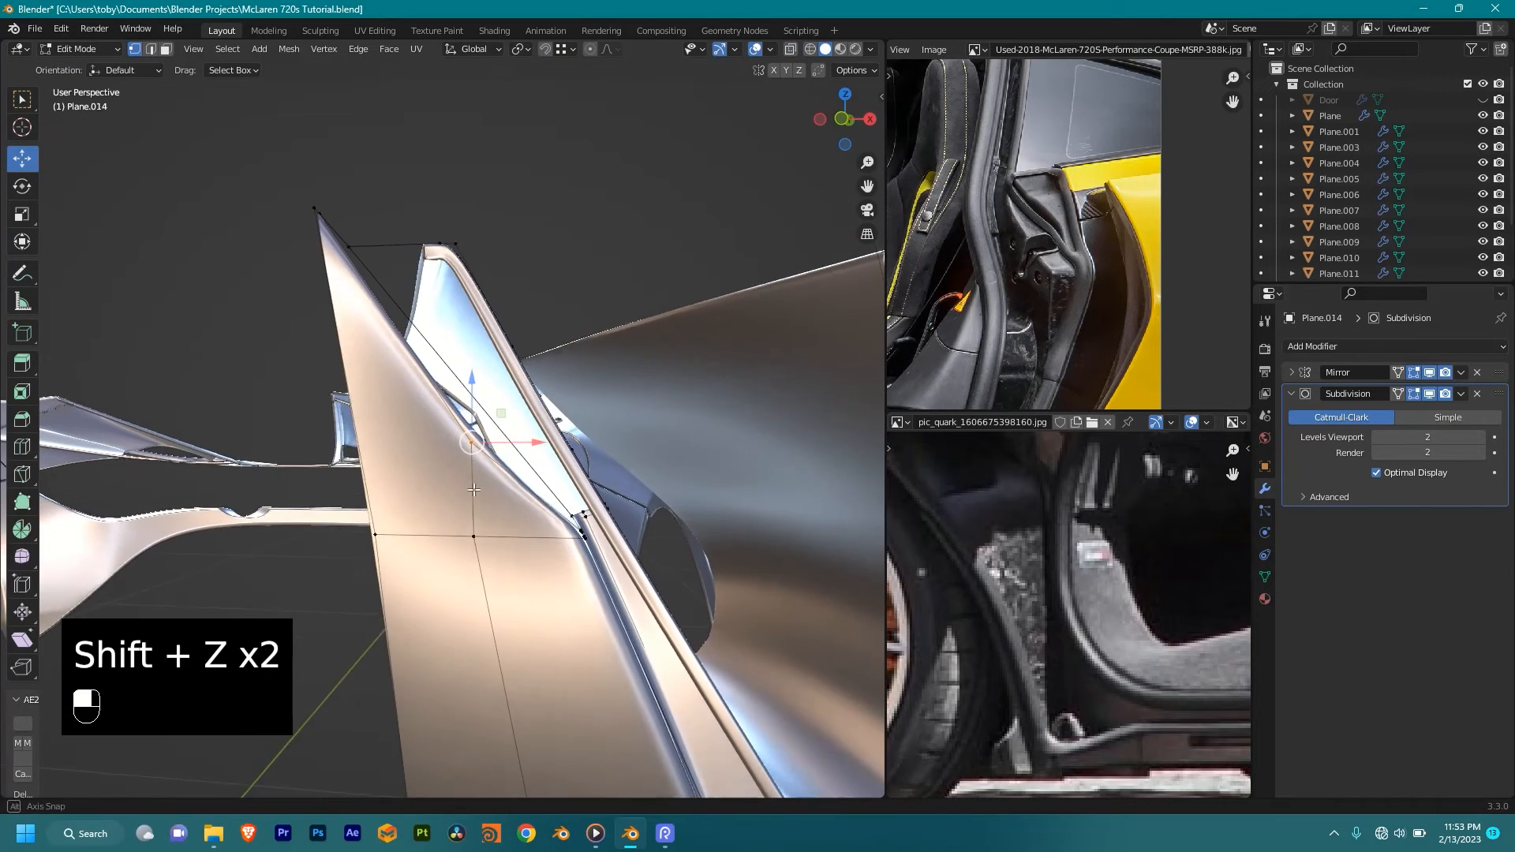
pyautogui.moveTo(468, 377); pyautogui.dragTo(489, 227)
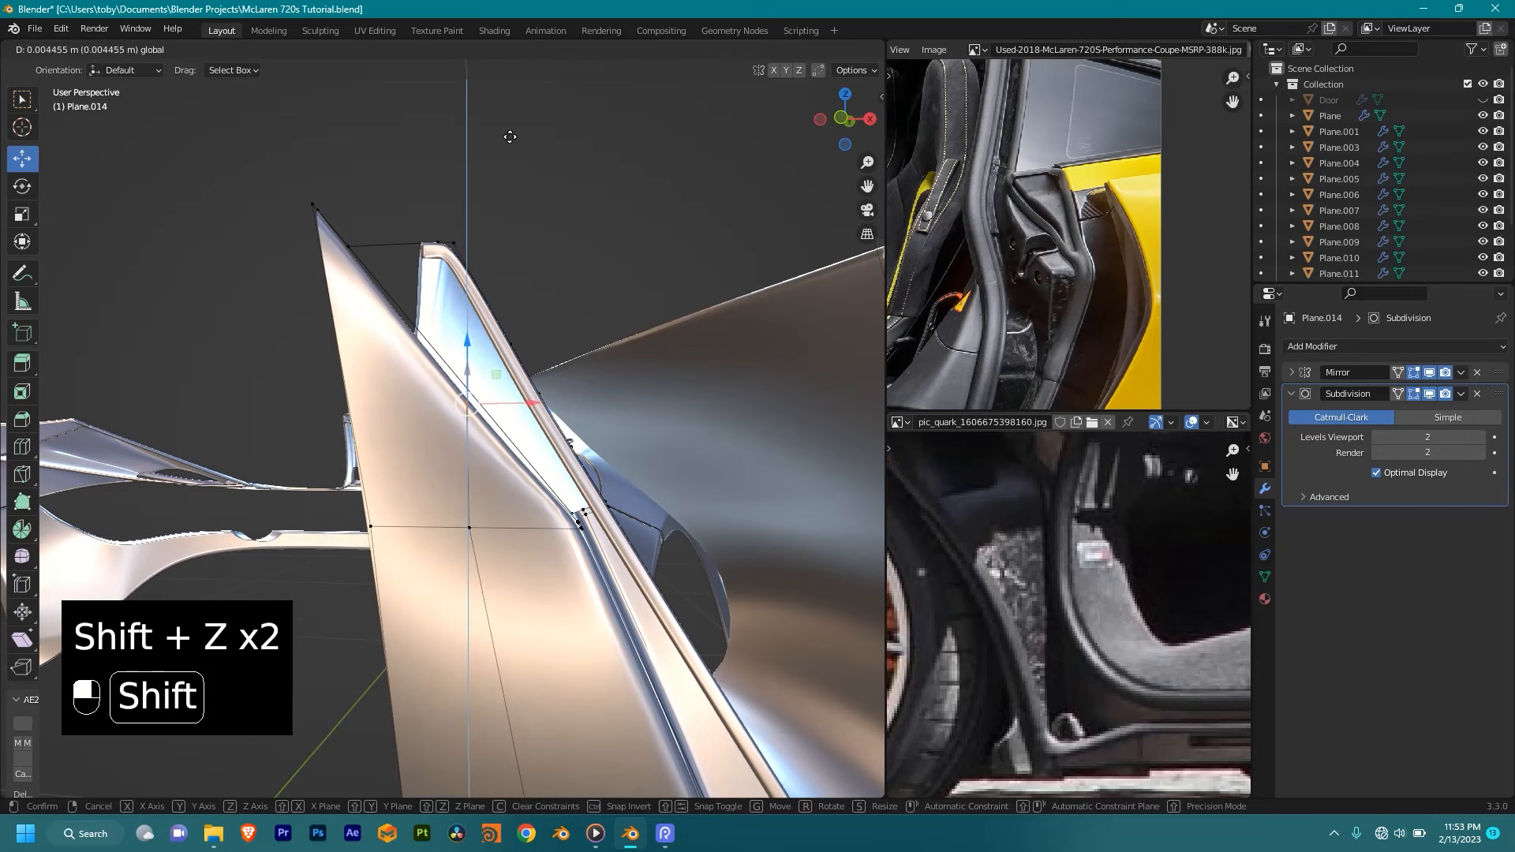
pyautogui.keyDown('shift'); pyautogui.moveTo(519, 79); pyautogui.dragTo(519, 81); pyautogui.keyUp('shift')
# Step: Select the vertices at the inner panel's bend, from the creased edge to the outer strip, and lower them slightly along Z
pyautogui.moveTo(505, 206); pyautogui.dragTo(446, 397, button='middle')
pyautogui.hotkey('shift', 'z')
pyautogui.moveTo(299, 513); pyautogui.dragTo(295, 514)
pyautogui.hotkey('shift', 'z')
pyautogui.moveTo(551, 514)
pyautogui.mouseDown(button='middle')
pyautogui.moveTo(663, 505)
pyautogui.moveTo(505, 497)
pyautogui.moveTo(400, 383)
pyautogui.mouseUp(button='middle')
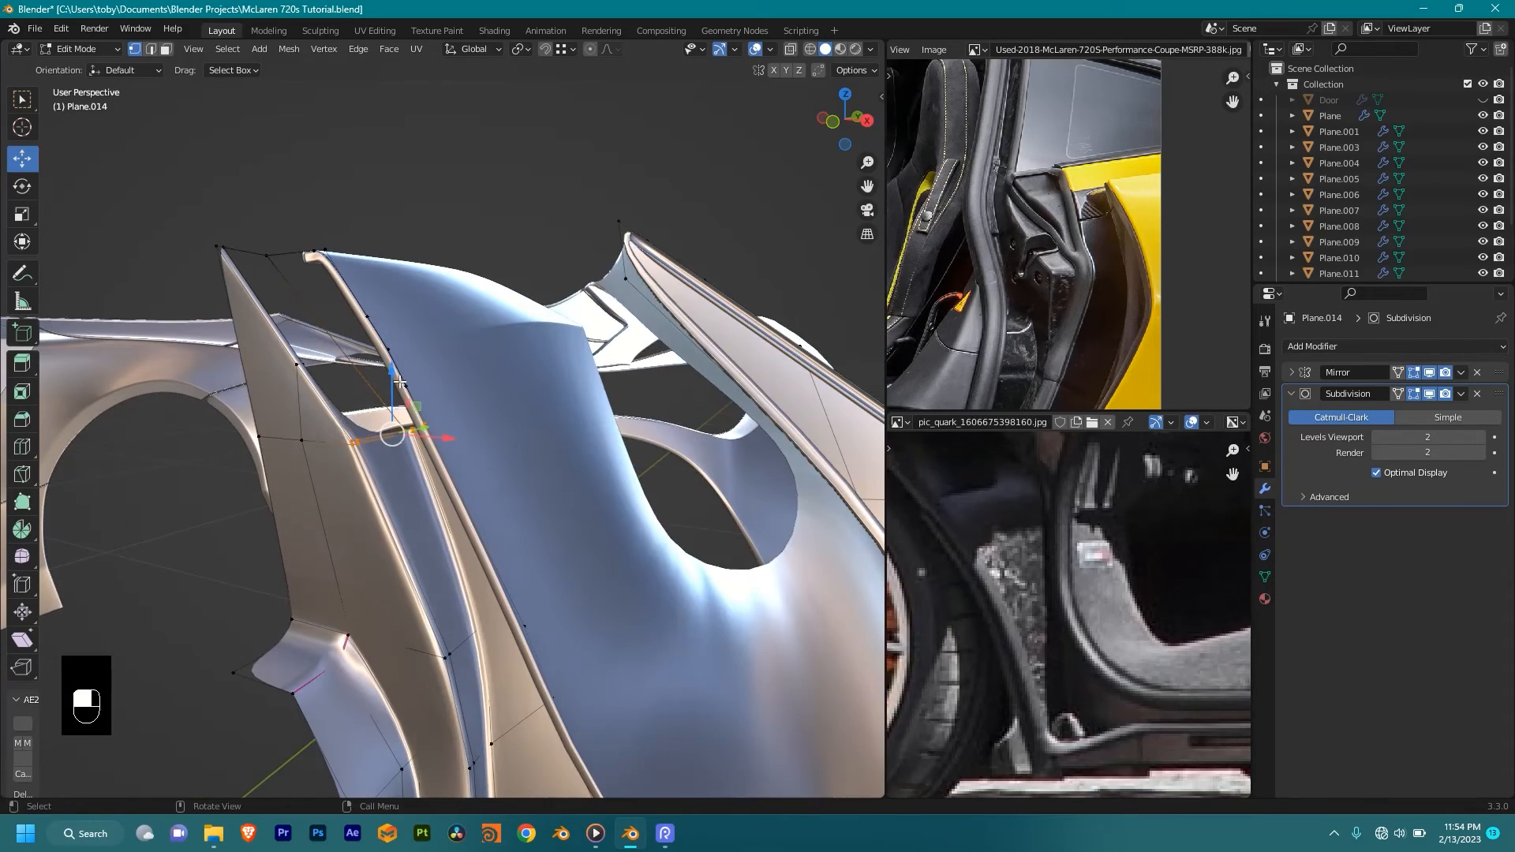
pyautogui.keyDown('shift'); pyautogui.moveTo(391, 368); pyautogui.dragTo(392, 401); pyautogui.keyUp('shift')
pyautogui.moveTo(394, 404); pyautogui.dragTo(458, 441, button='middle')
pyautogui.moveTo(472, 467)
pyautogui.keyDown('shift'); pyautogui.mouseDown()
pyautogui.moveTo(489, 479)
pyautogui.moveTo(467, 485)
pyautogui.mouseUp(); pyautogui.keyUp('shift')
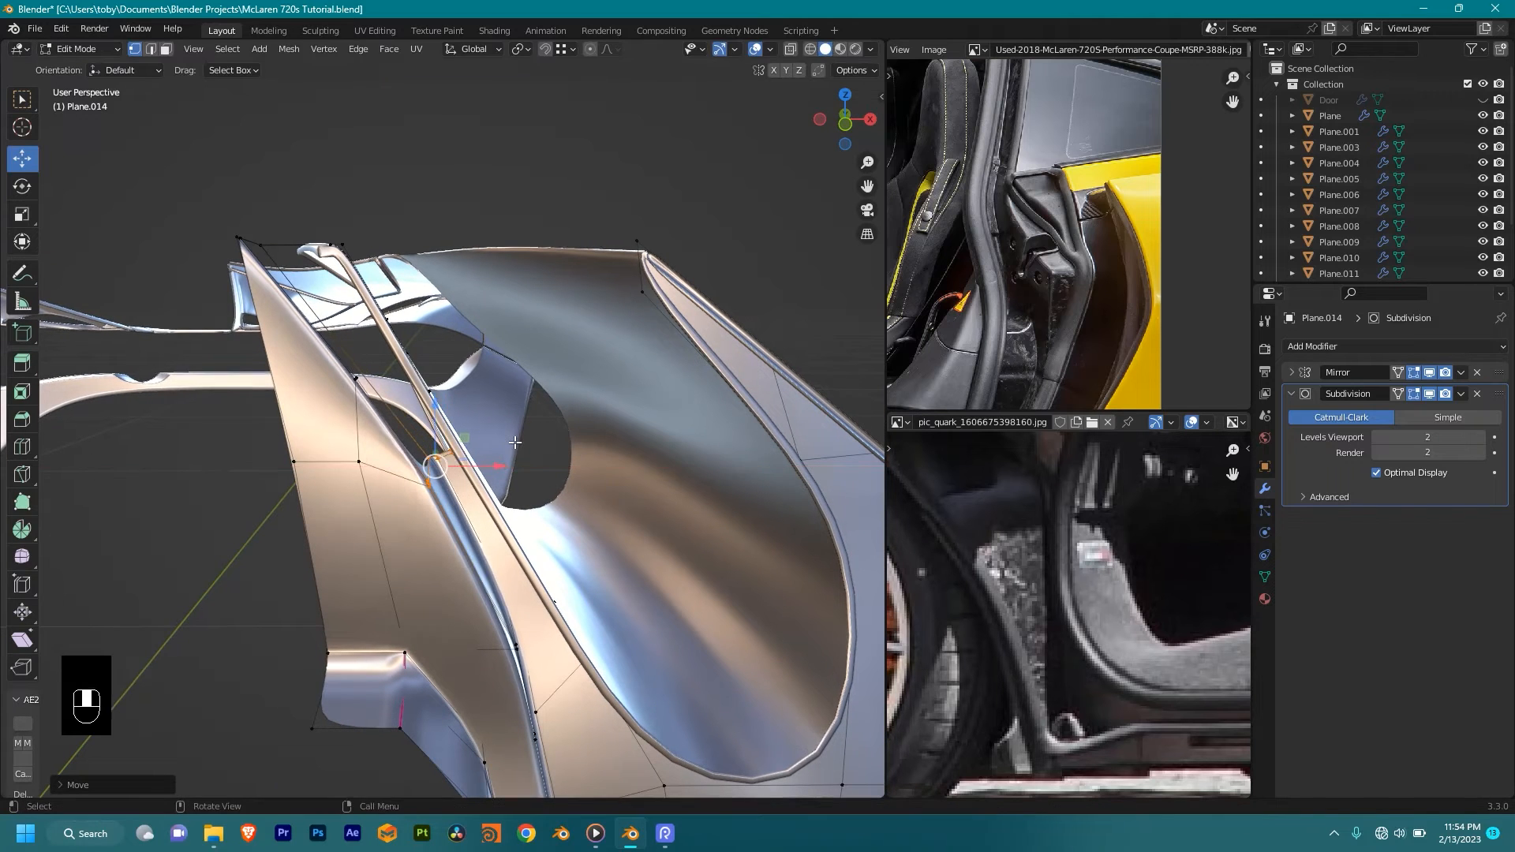
# Step: Edge-slide the selected row of vertices at the inner panel's bend down the panel
pyautogui.scroll(5, 473, 474)
pyautogui.hotkey('ctrl', 'z')
pyautogui.hotkey('shift', 'z')
pyautogui.moveTo(485, 442); pyautogui.dragTo(419, 443, button='middle')
pyautogui.hotkey('ctrl', 'z')
pyautogui.hotkey('shift', 'ctrl', 'z')
pyautogui.hotkey('shift', 'ctrl', 'z')
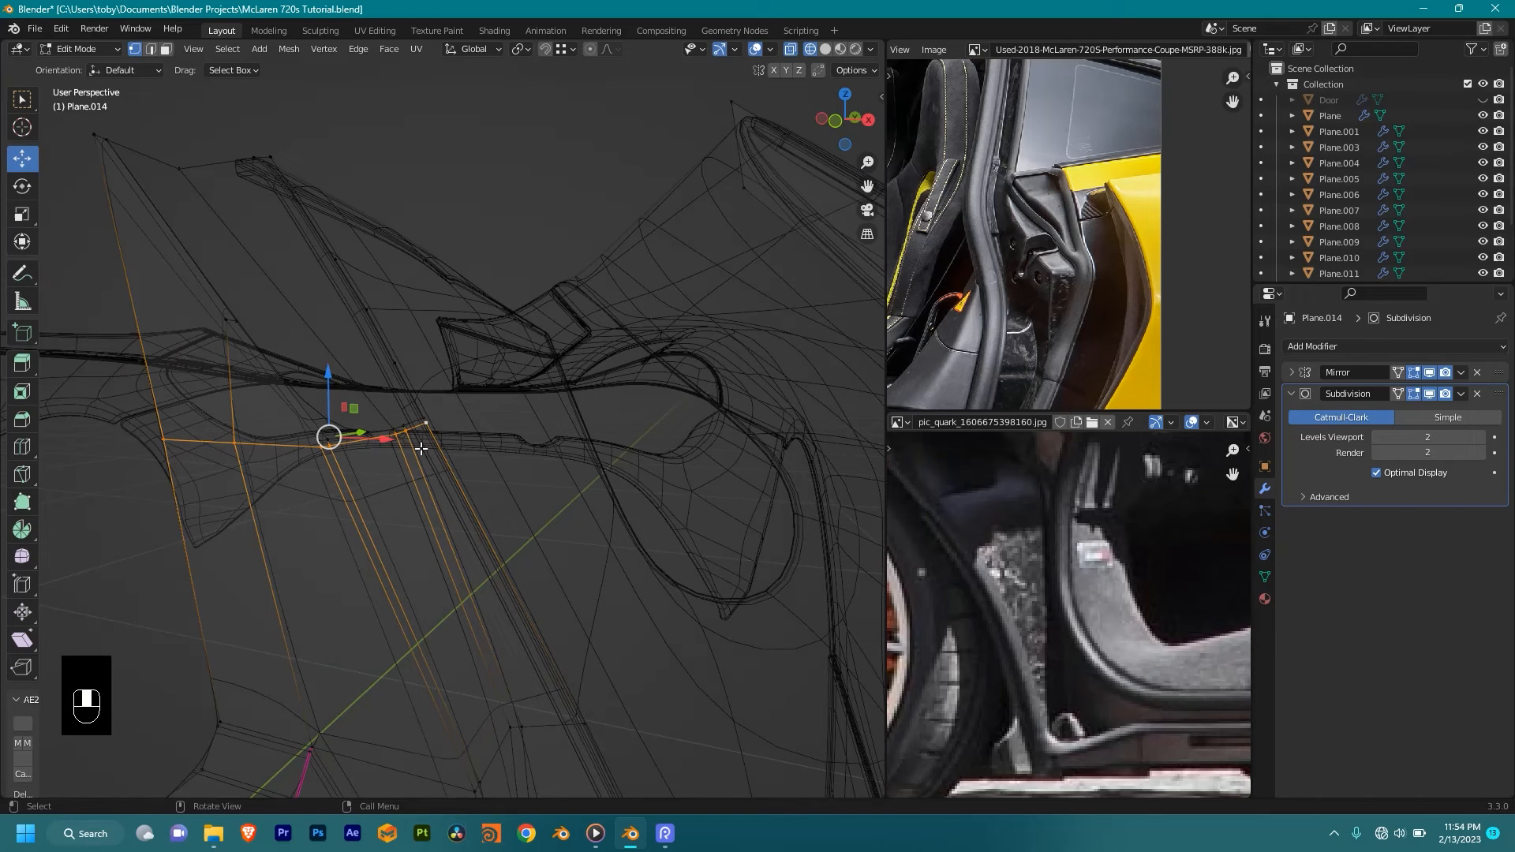
pyautogui.press('g')
pyautogui.press('g')
pyautogui.click(501, 582)
# Step: Select the remaining vertices between the bend and the outer strip and edge-slide them down close to the lowered row
pyautogui.keyDown('alt'); pyautogui.click(353, 425); pyautogui.keyUp('alt')
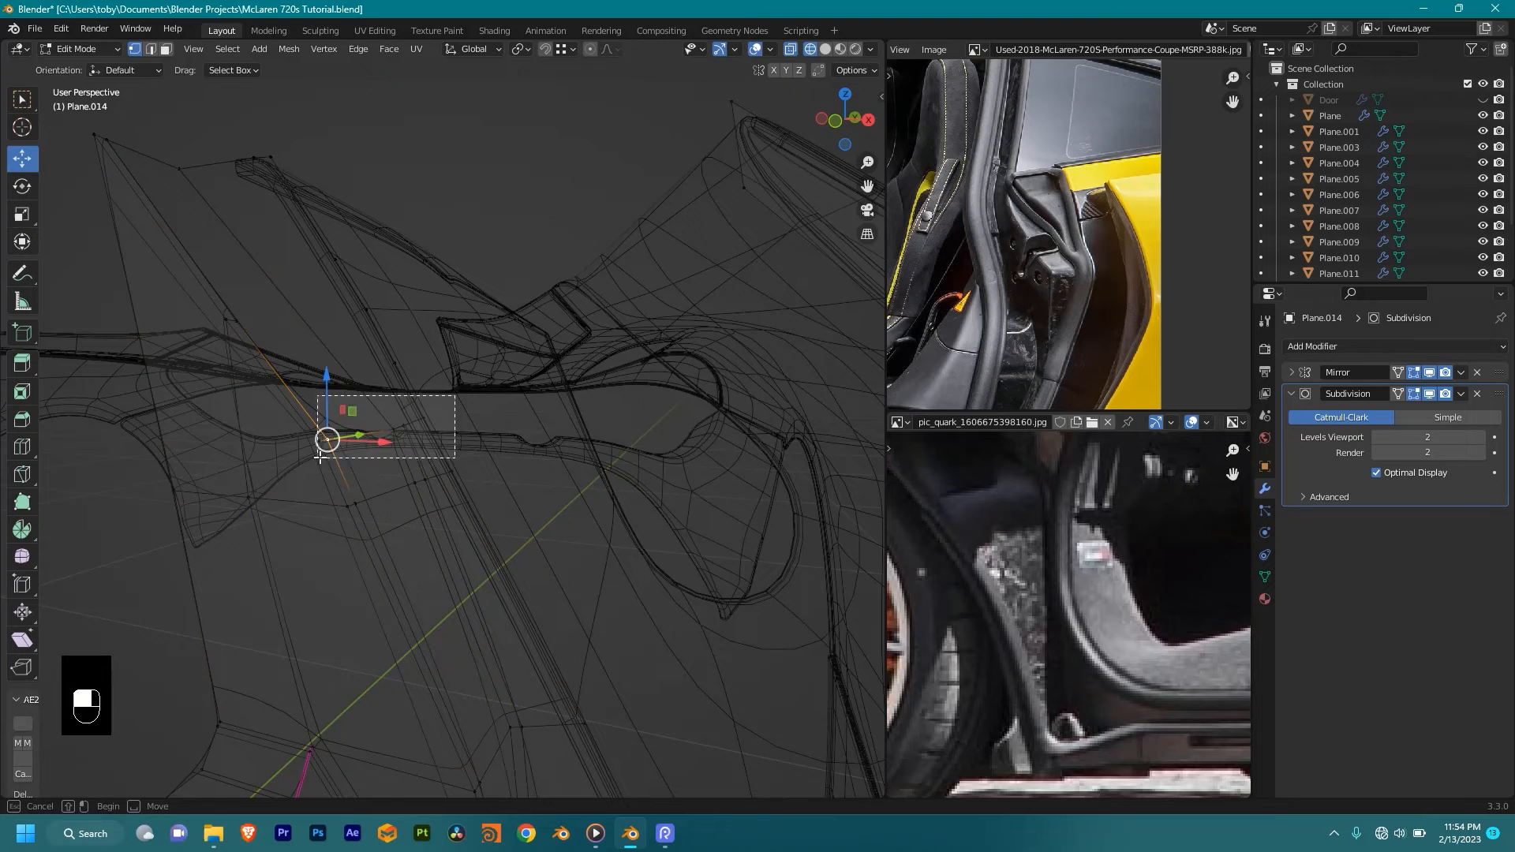
pyautogui.press('g')
pyautogui.press('g')
pyautogui.press('shift')
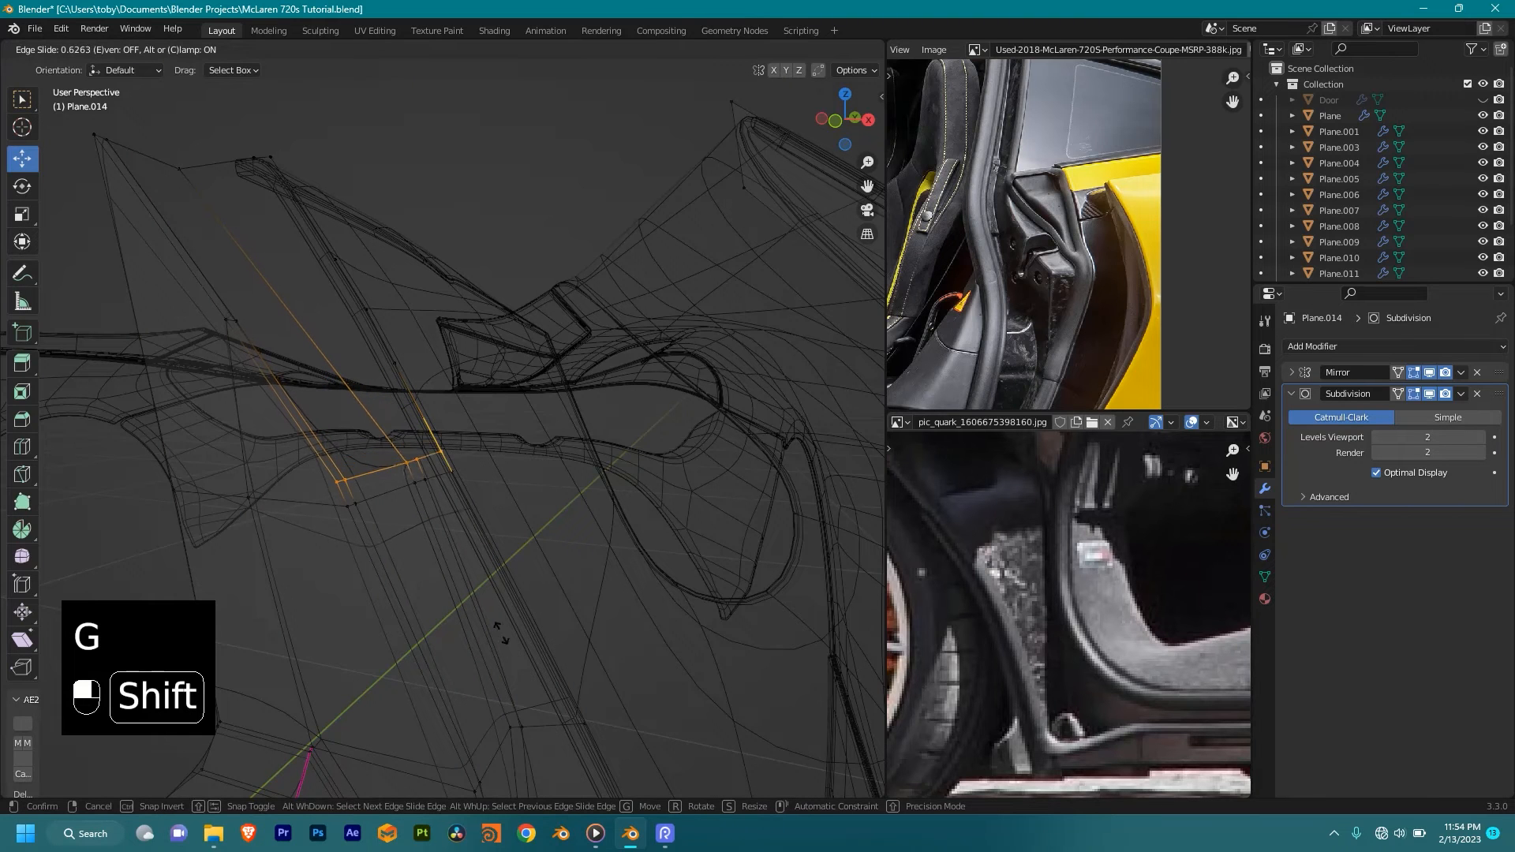
pyautogui.click(551, 692)
# Step: Fill the upper face between the inner panel's creased edge and the vertices leading from its tip to the outer strip
pyautogui.scroll(-4, 552, 694)
pyautogui.moveTo(460, 514)
pyautogui.mouseDown(button='middle')
pyautogui.moveTo(510, 459)
pyautogui.moveTo(422, 460)
pyautogui.mouseUp(button='middle')
pyautogui.hotkey('shift', 'z')
pyautogui.scroll(4, 355, 419)
pyautogui.moveTo(355, 419); pyautogui.dragTo(382, 436, button='middle')
pyautogui.hotkey('ctrl', 'r')
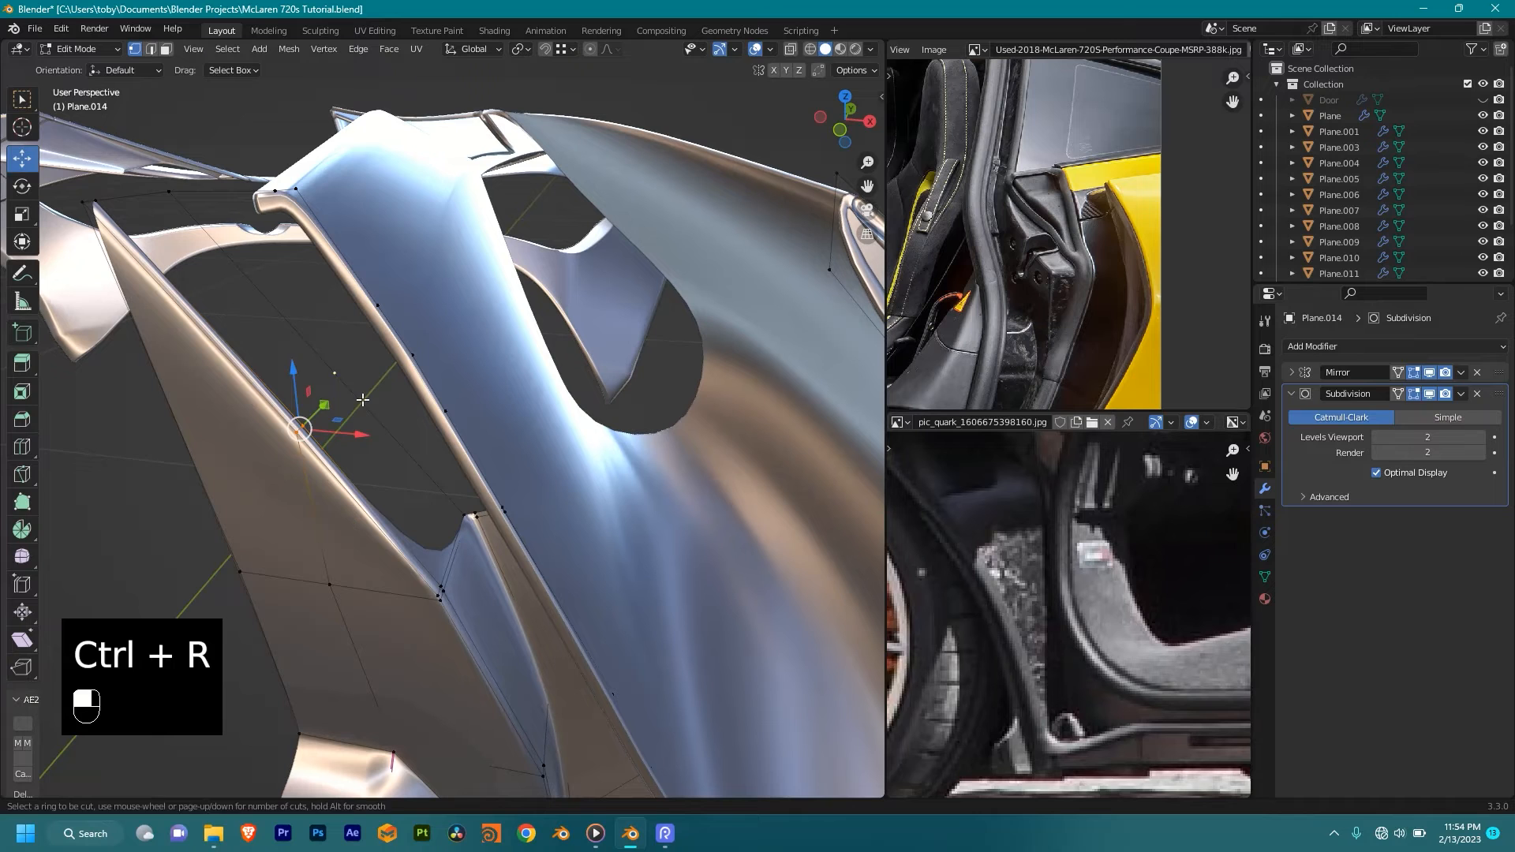
pyautogui.keyDown('ctrl'); pyautogui.click(328, 382); pyautogui.keyUp('ctrl')
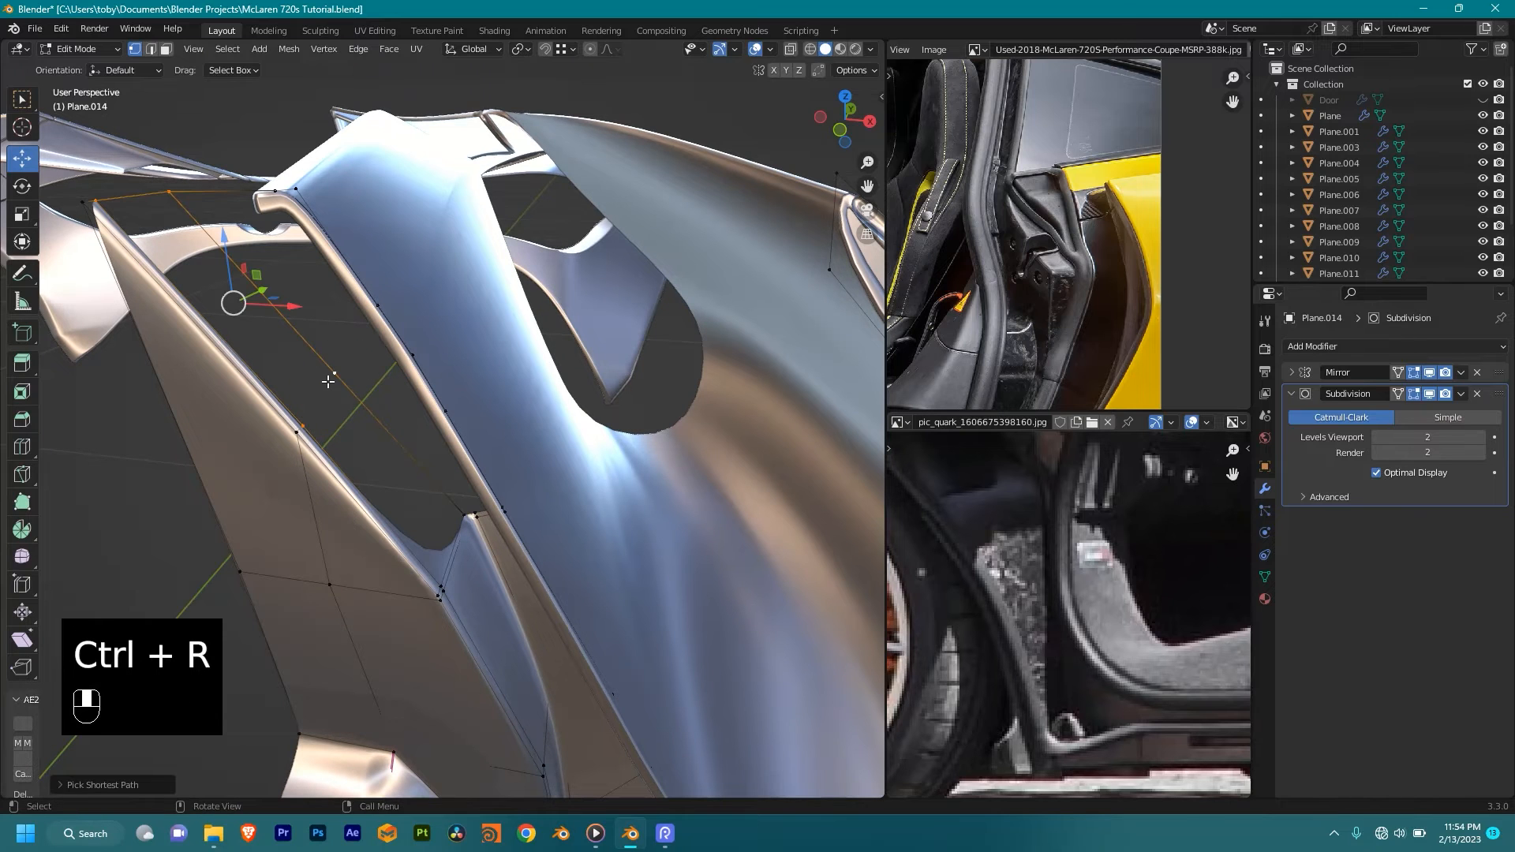
pyautogui.press('f')
# Step: Fill the face below it, from the new face's lower edge down to the bend
pyautogui.moveTo(399, 423); pyautogui.dragTo(321, 402, button='middle')
pyautogui.click(320, 389)
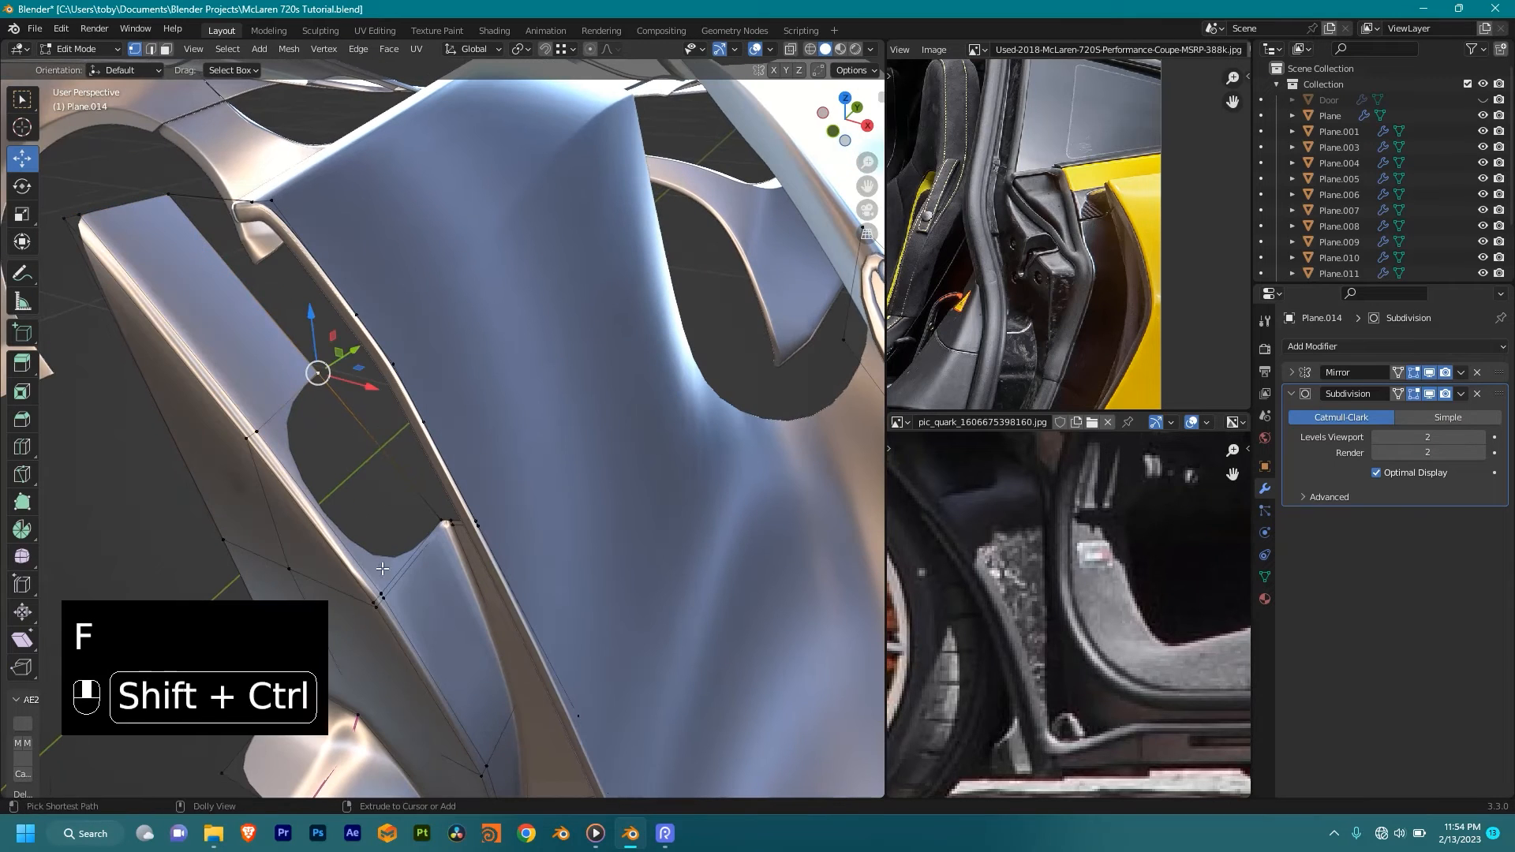
pyautogui.keyDown('ctrl'); pyautogui.keyDown('shift'); pyautogui.click(384, 563); pyautogui.keyUp('shift'); pyautogui.keyUp('ctrl')
pyautogui.press('f')
# Step: Select the vertices where the two new side faces meet and shift them along X
pyautogui.moveTo(405, 557); pyautogui.dragTo(487, 389, button='middle')
pyautogui.hotkey('shift', 'z')
pyautogui.moveTo(392, 435); pyautogui.dragTo(393, 435)
pyautogui.hotkey('shift', 'z')
pyautogui.moveTo(465, 380); pyautogui.dragTo(572, 376)
pyautogui.moveTo(668, 372)
pyautogui.keyDown('shift'); pyautogui.mouseDown()
pyautogui.moveTo(511, 357)
pyautogui.moveTo(466, 249)
pyautogui.moveTo(358, 369)
pyautogui.mouseUp(); pyautogui.keyUp('shift')
# Step: Raise the middle vertices between the new side faces slightly along Z and fine-tune their position along one axis
pyautogui.hotkey('shift', 'z')
pyautogui.hotkey('shift', 'z')
pyautogui.hotkey('shift', 'z')
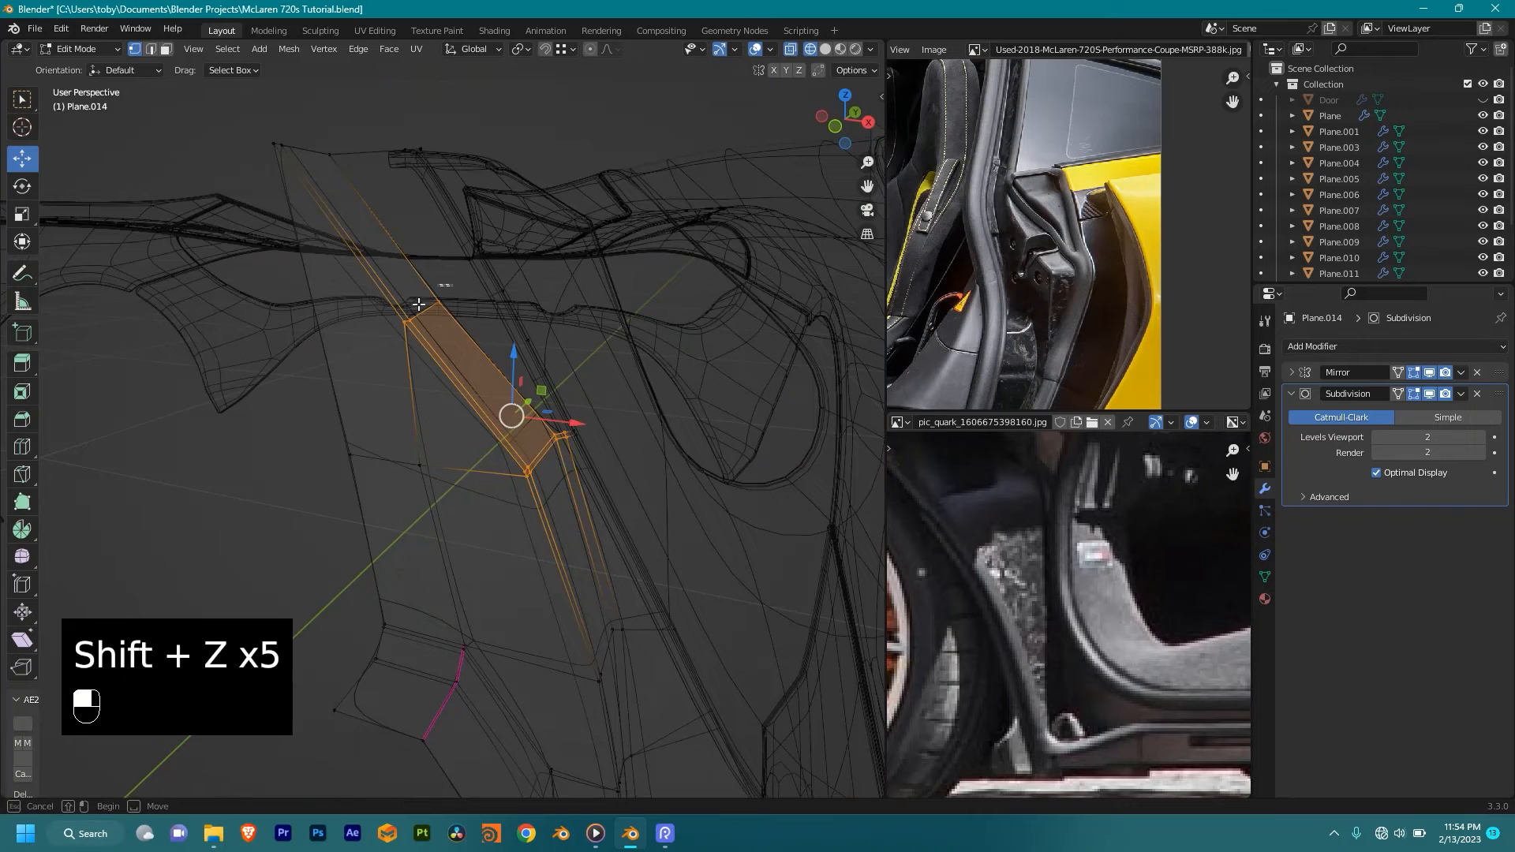
pyautogui.hotkey('shift', 'z')
pyautogui.click(419, 248)
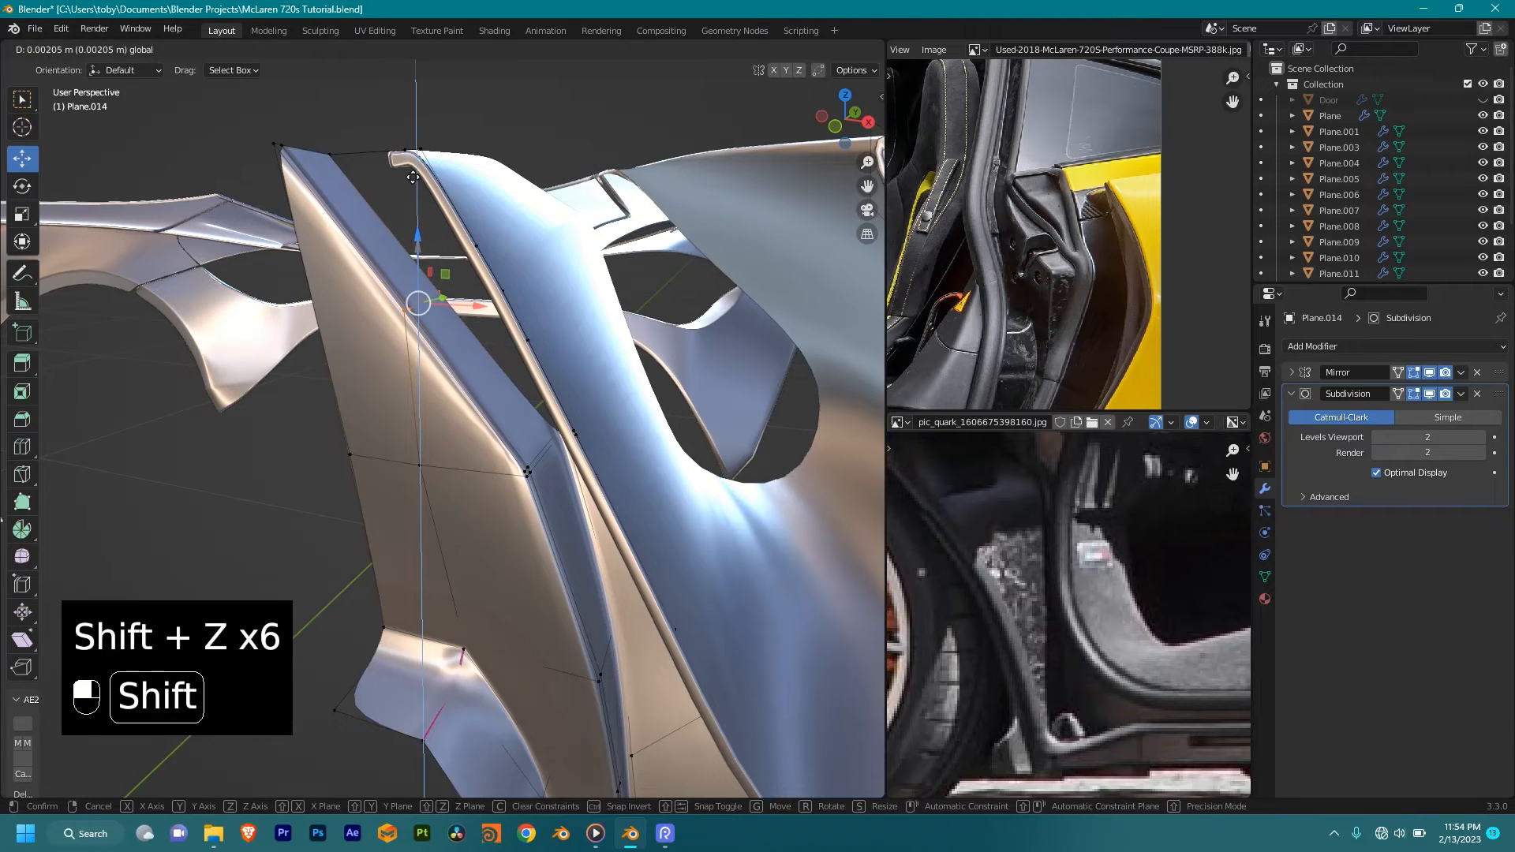
pyautogui.click(415, 239)
pyautogui.moveTo(415, 239); pyautogui.dragTo(529, 308, button='middle')
pyautogui.moveTo(513, 313); pyautogui.dragTo(516, 323, button='middle')
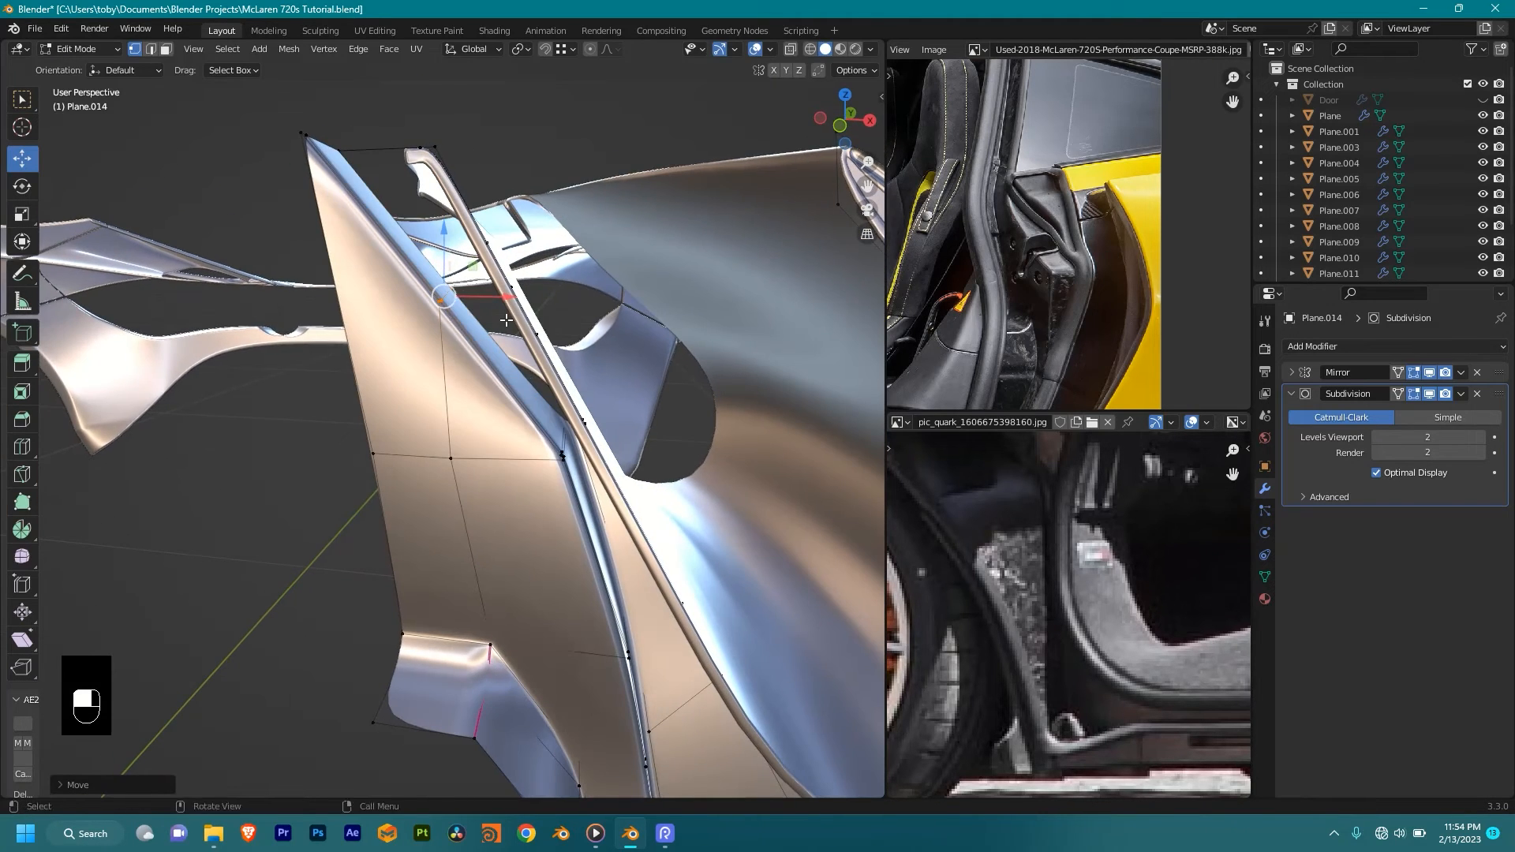
pyautogui.press('g')
pyautogui.middleClick(517, 294)
pyautogui.click(518, 274)
# Step: In the right orthographic view, select the vertex where the side profile bends and vertex-slide it slightly along its vertical edge
pyautogui.moveTo(517, 273); pyautogui.dragTo(473, 352, button='middle')
pyautogui.press('KP_3')
pyautogui.scroll(2, 444, 304)
pyautogui.hotkey('shift', 'z')
pyautogui.keyDown('shift'); pyautogui.moveTo(443, 262); pyautogui.dragTo(476, 409, button='middle'); pyautogui.keyUp('shift')
pyautogui.scroll(3, 439, 426)
pyautogui.click(378, 344)
pyautogui.moveTo(455, 330); pyautogui.dragTo(482, 359)
pyautogui.press('g')
pyautogui.press('g')
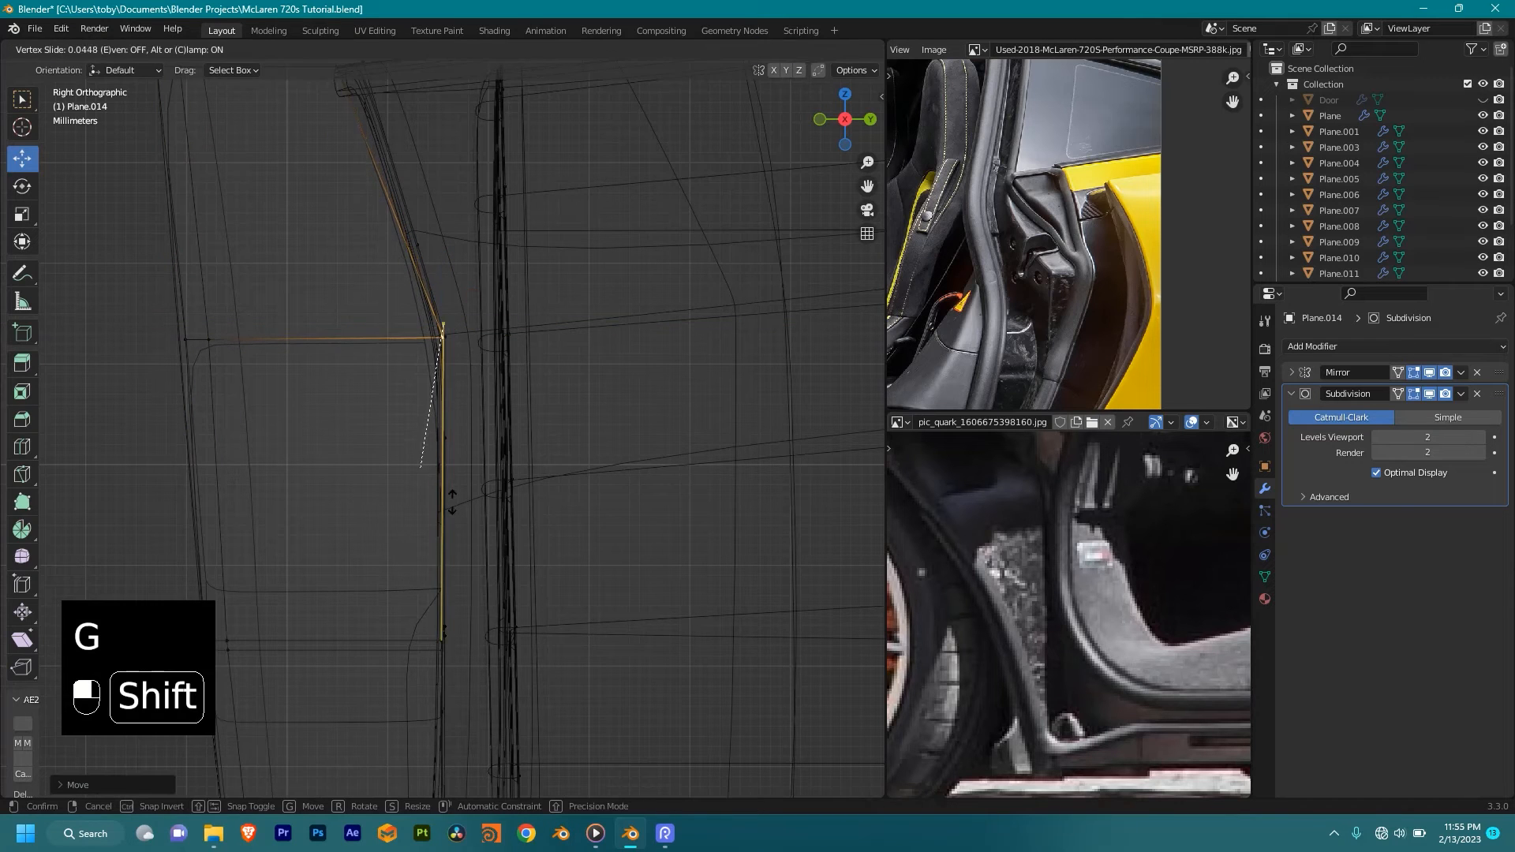
pyautogui.click(452, 502)
# Step: Select the middle cross edge between the two new side faces and edge-slide it down close to the panel's bend
pyautogui.keyDown('shift'); pyautogui.scroll(8, 402, 303); pyautogui.keyUp('shift')
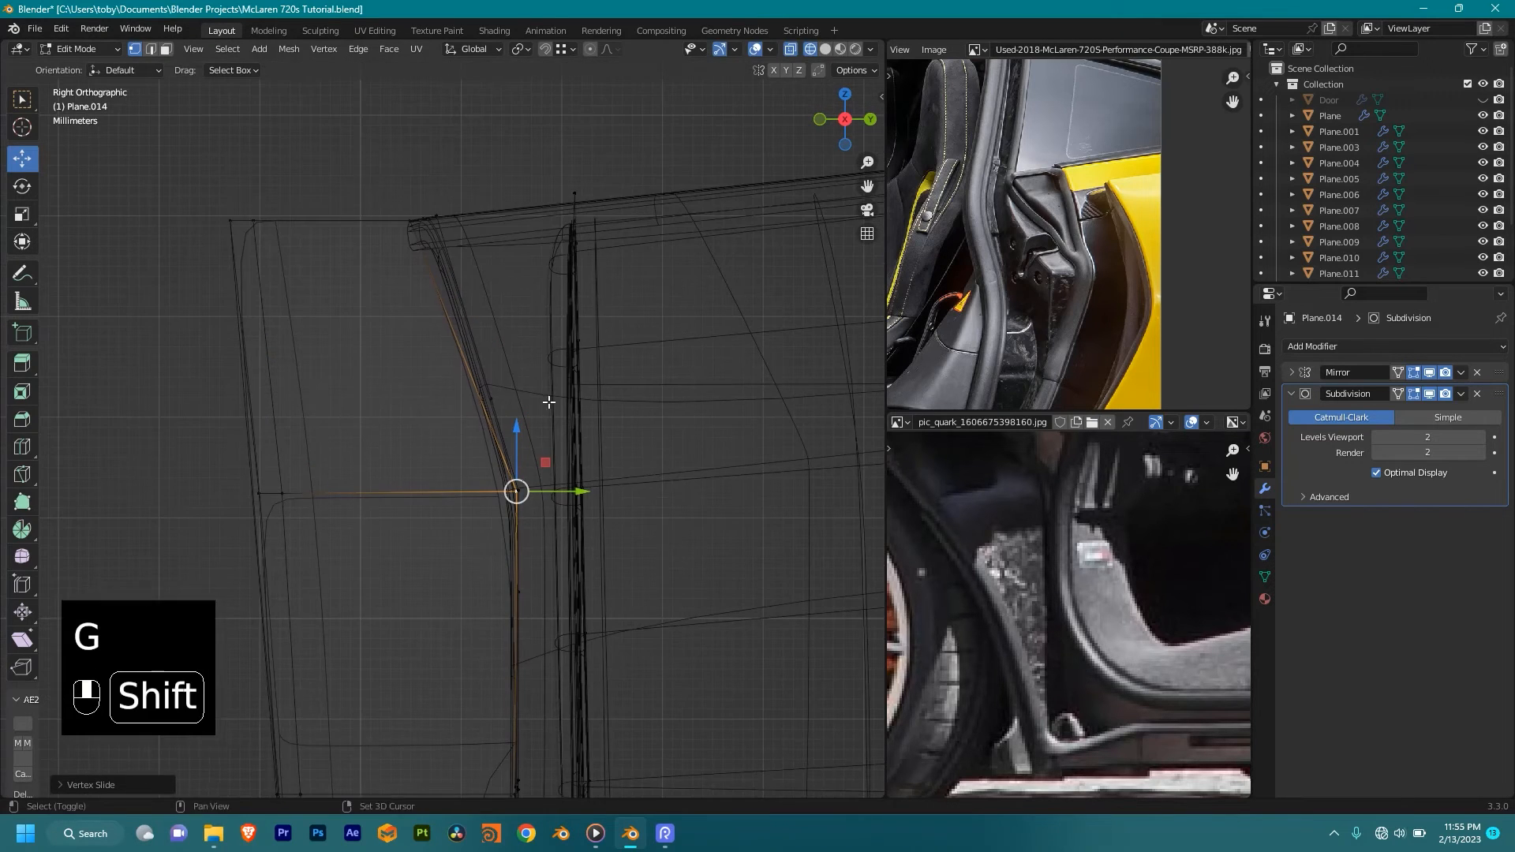
pyautogui.click(410, 323)
pyautogui.moveTo(474, 336); pyautogui.dragTo(635, 472, button='middle')
pyautogui.moveTo(478, 470); pyautogui.dragTo(393, 503, button='middle')
pyautogui.moveTo(337, 496); pyautogui.dragTo(450, 570)
pyautogui.click(409, 435)
pyautogui.moveTo(367, 414)
pyautogui.keyDown('shift'); pyautogui.mouseDown()
pyautogui.moveTo(413, 427)
pyautogui.moveTo(465, 474)
pyautogui.mouseUp(); pyautogui.keyUp('shift')
pyautogui.hotkey('shift', 'z')
pyautogui.moveTo(524, 484)
pyautogui.mouseDown(button='middle')
pyautogui.moveTo(304, 519)
pyautogui.moveTo(305, 490)
pyautogui.moveTo(439, 542)
pyautogui.mouseUp(button='middle')
pyautogui.press('KP_3')
pyautogui.hotkey('ctrl', 'shift', 'z')
pyautogui.moveTo(538, 350); pyautogui.dragTo(337, 392, button='middle')
pyautogui.scroll(2, 339, 351)
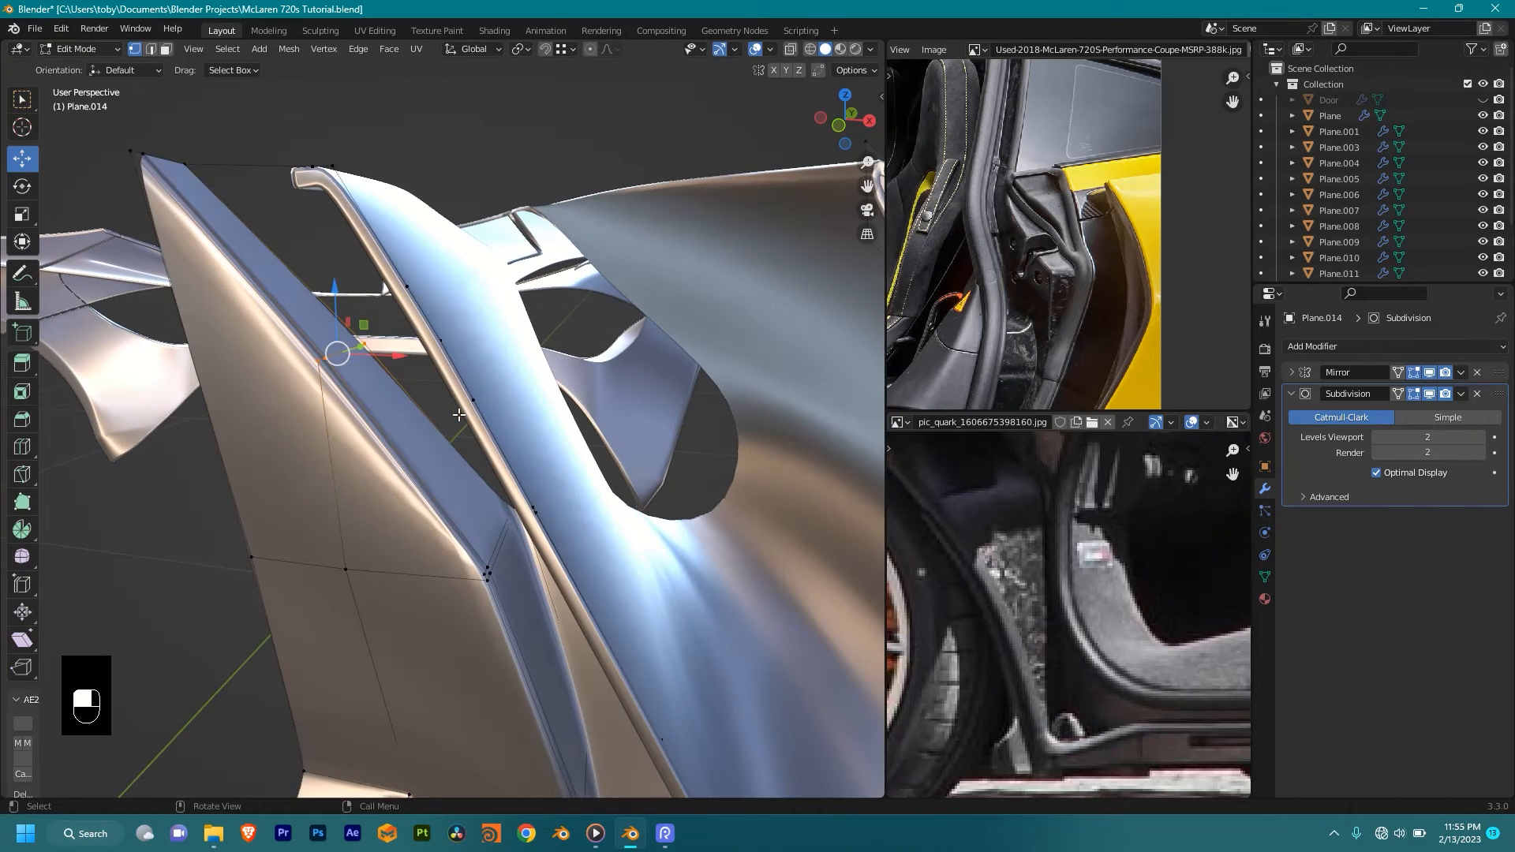
pyautogui.press('g')
pyautogui.press('g')
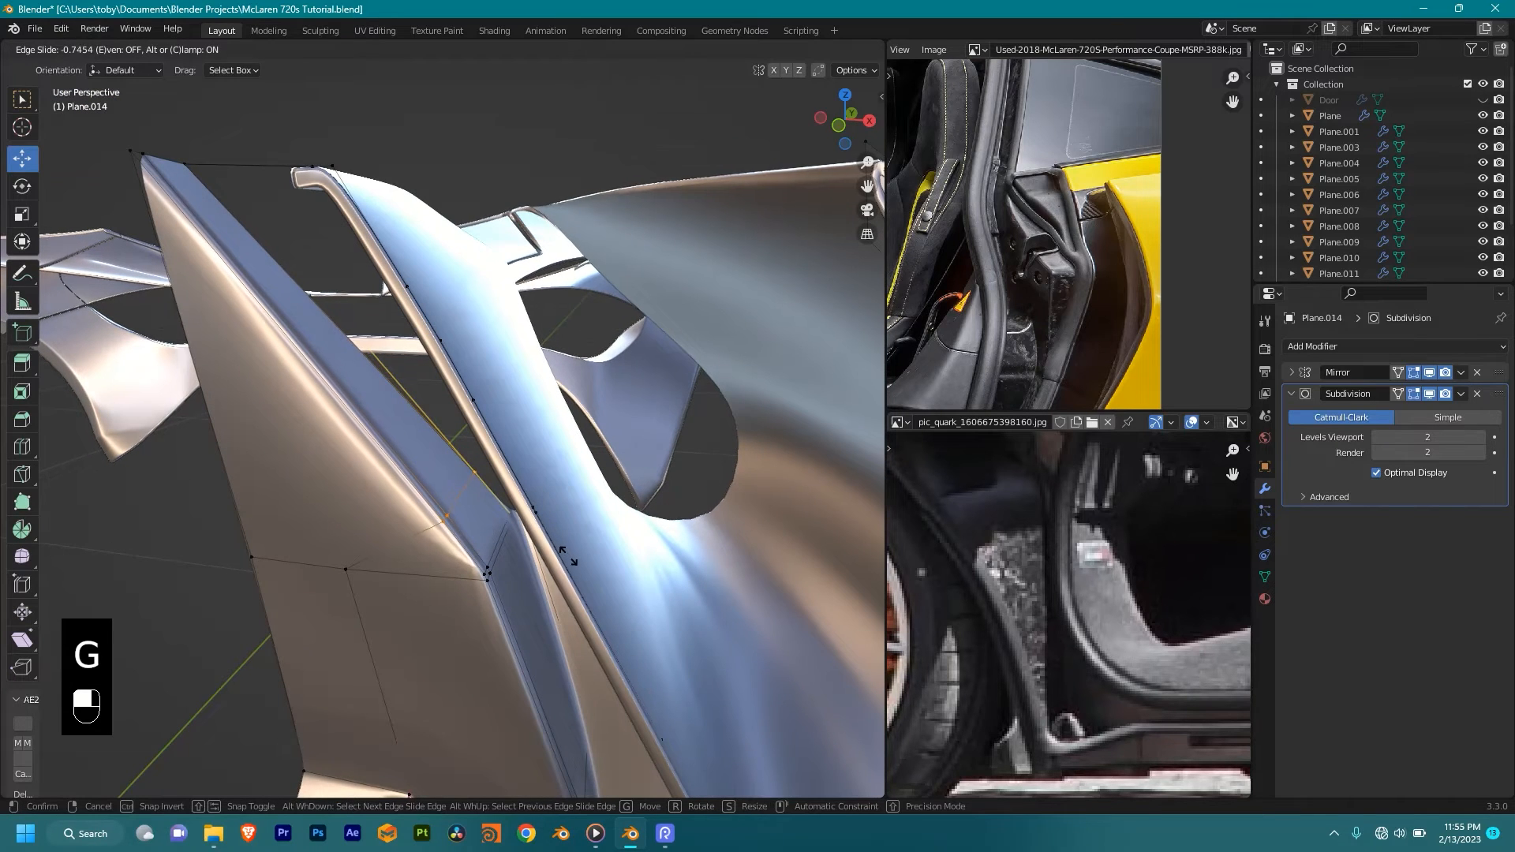
pyautogui.click(537, 517)
# Step: Vertex-slide the inner panel's centre vertex along its cross edge toward the creased edge
pyautogui.keyDown('shift'); pyautogui.moveTo(483, 707); pyautogui.dragTo(399, 447, button='middle'); pyautogui.keyUp('shift')
pyautogui.press('g')
pyautogui.press('g')
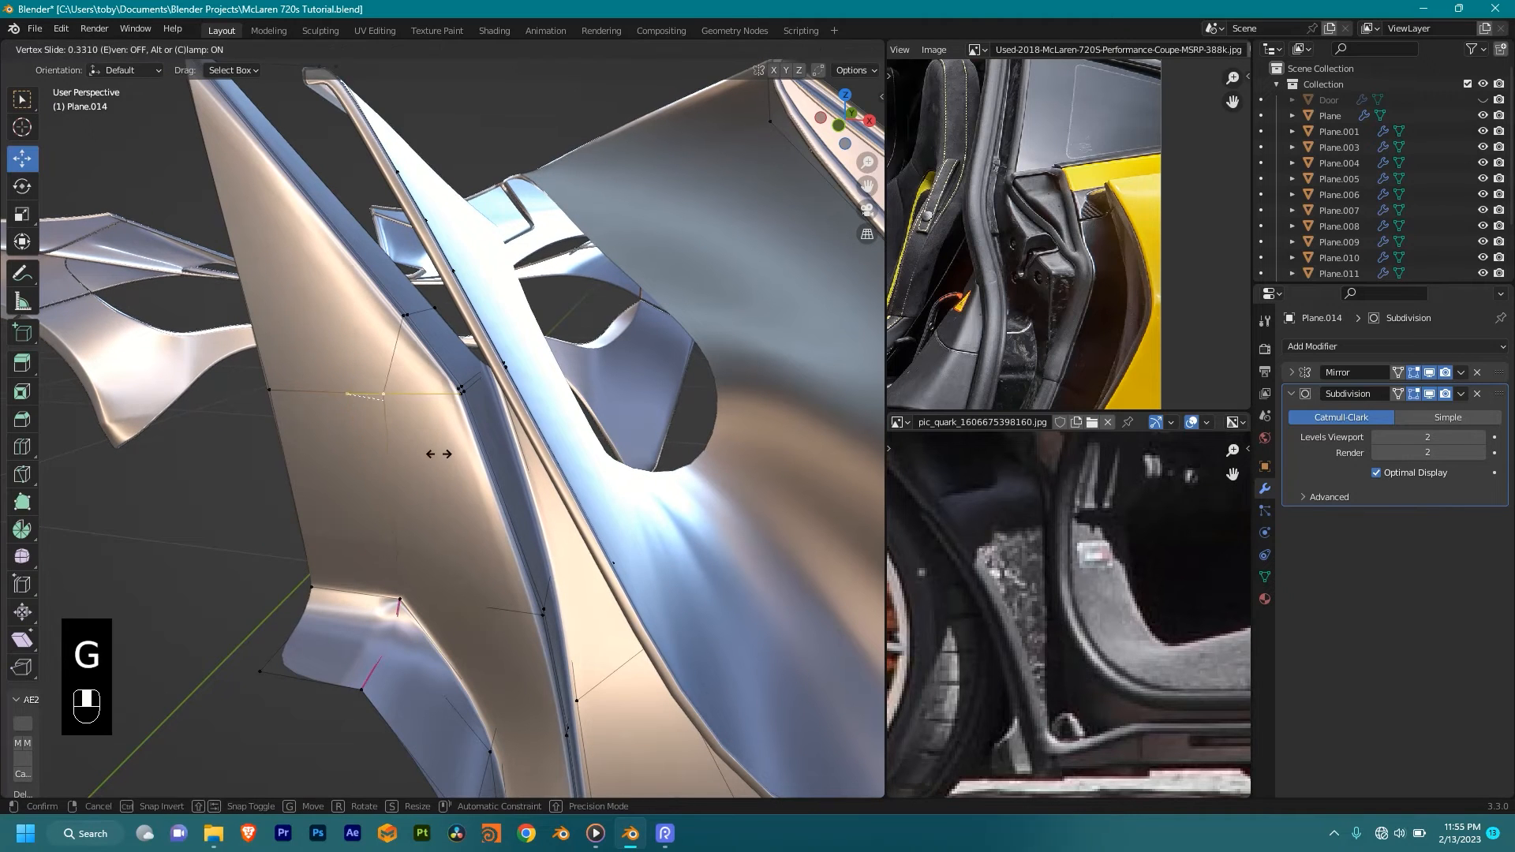
pyautogui.click(462, 473)
# Step: Knife three cross cuts into the upper inner panel, one from the middle crease vertex and two above it through the side face
pyautogui.keyDown('shift'); pyautogui.moveTo(442, 300); pyautogui.dragTo(442, 415, button='middle'); pyautogui.keyUp('shift')
pyautogui.keyDown('shift'); pyautogui.moveTo(393, 327); pyautogui.dragTo(482, 470, button='middle'); pyautogui.keyUp('shift')
pyautogui.moveTo(475, 528); pyautogui.dragTo(464, 515, button='middle')
pyautogui.press('k')
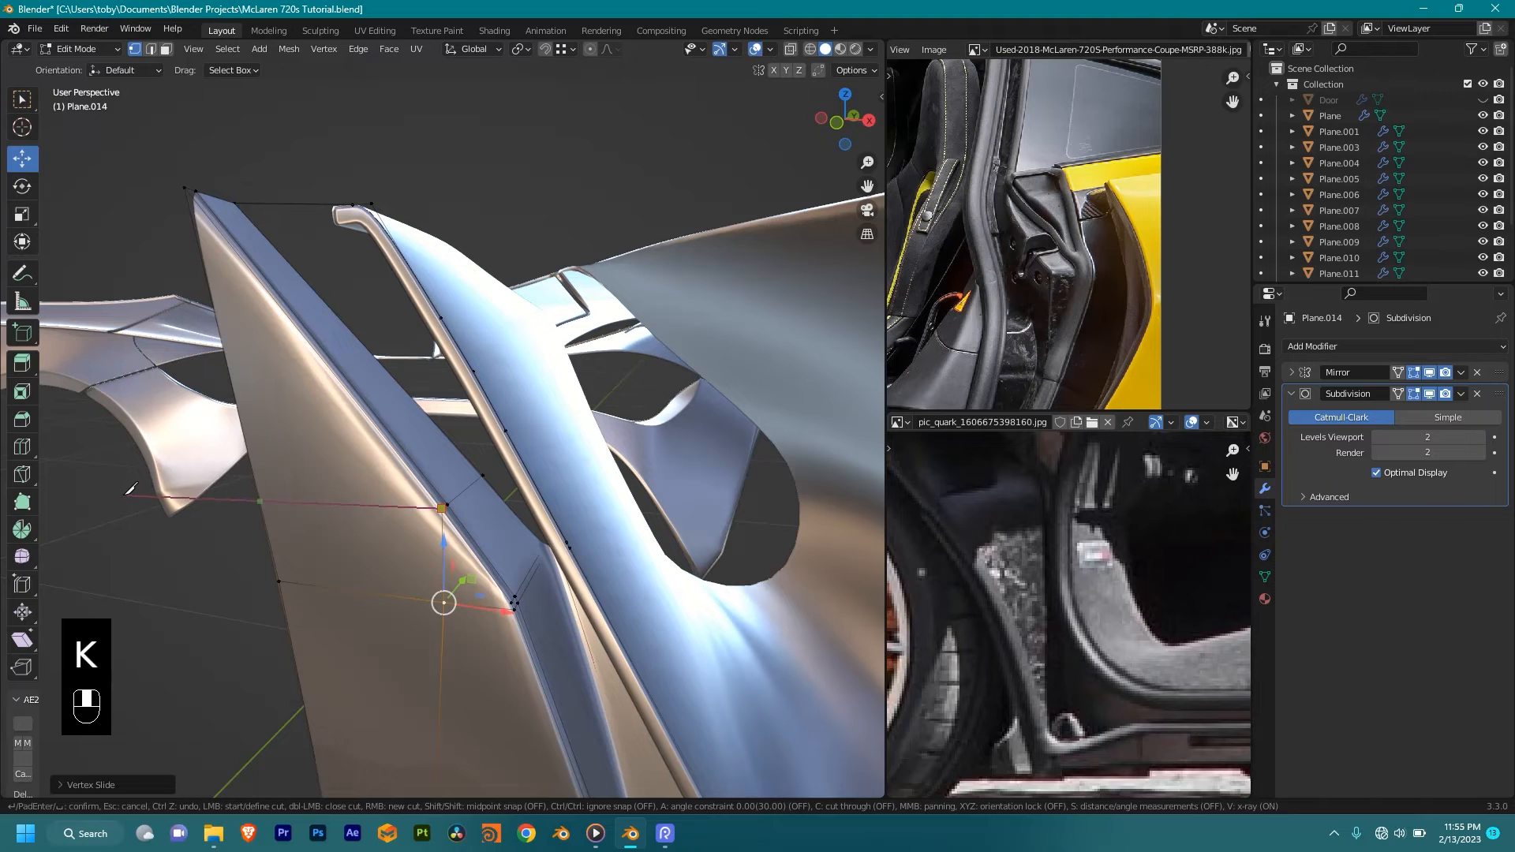
pyautogui.click(423, 411)
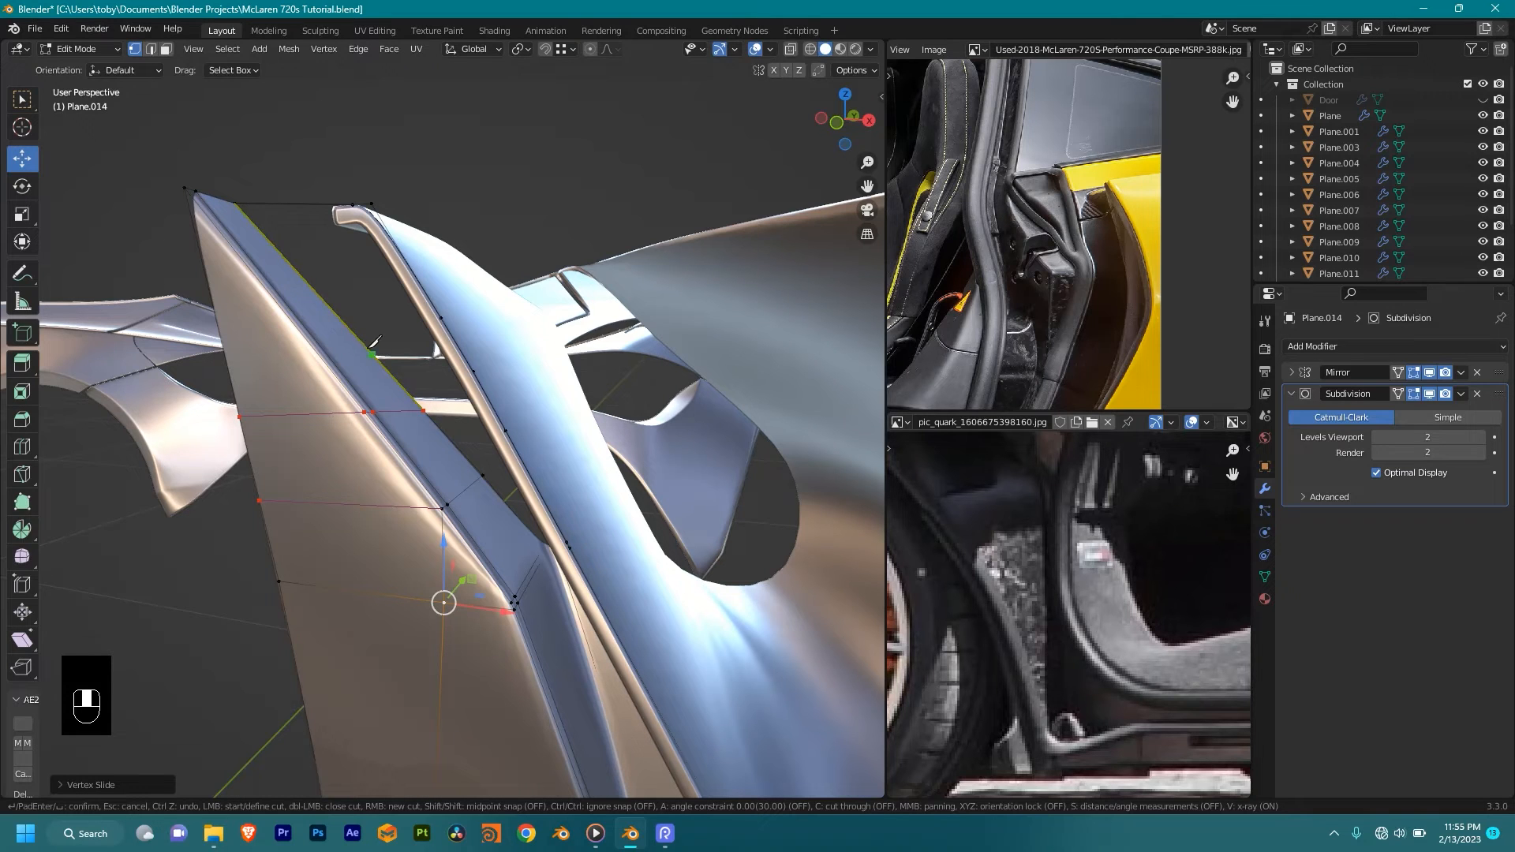
pyautogui.click(360, 340)
pyautogui.press('Return')
# Step: Fill the lowest gap between the side face and the outer strip with a face just above the bend
pyautogui.moveTo(387, 352); pyautogui.dragTo(440, 452, button='middle')
pyautogui.click(440, 418)
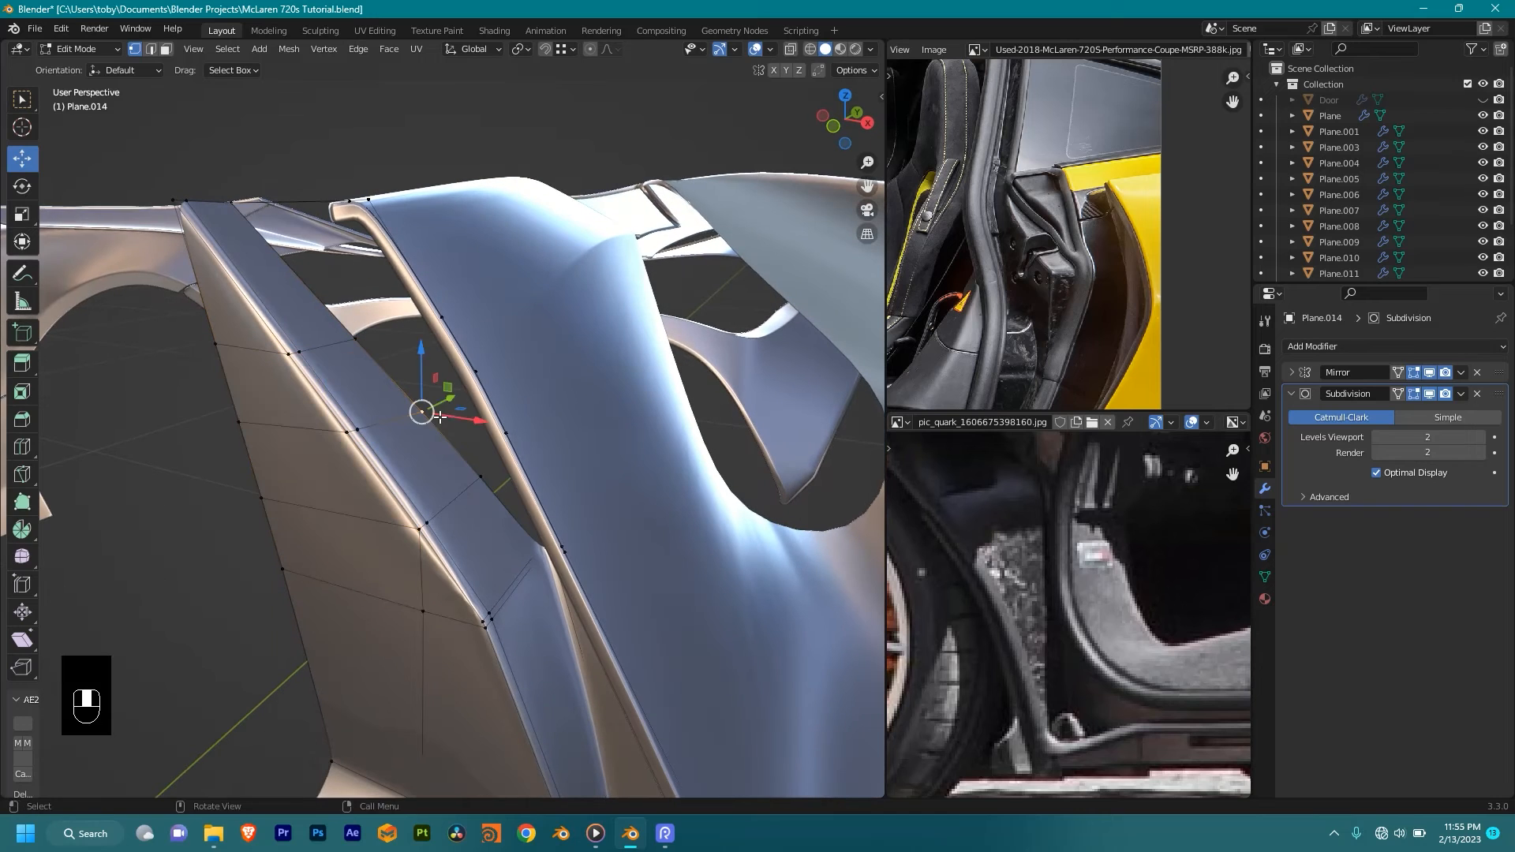
pyautogui.click(489, 478)
pyautogui.hotkey('shift', 'z')
pyautogui.click(509, 436)
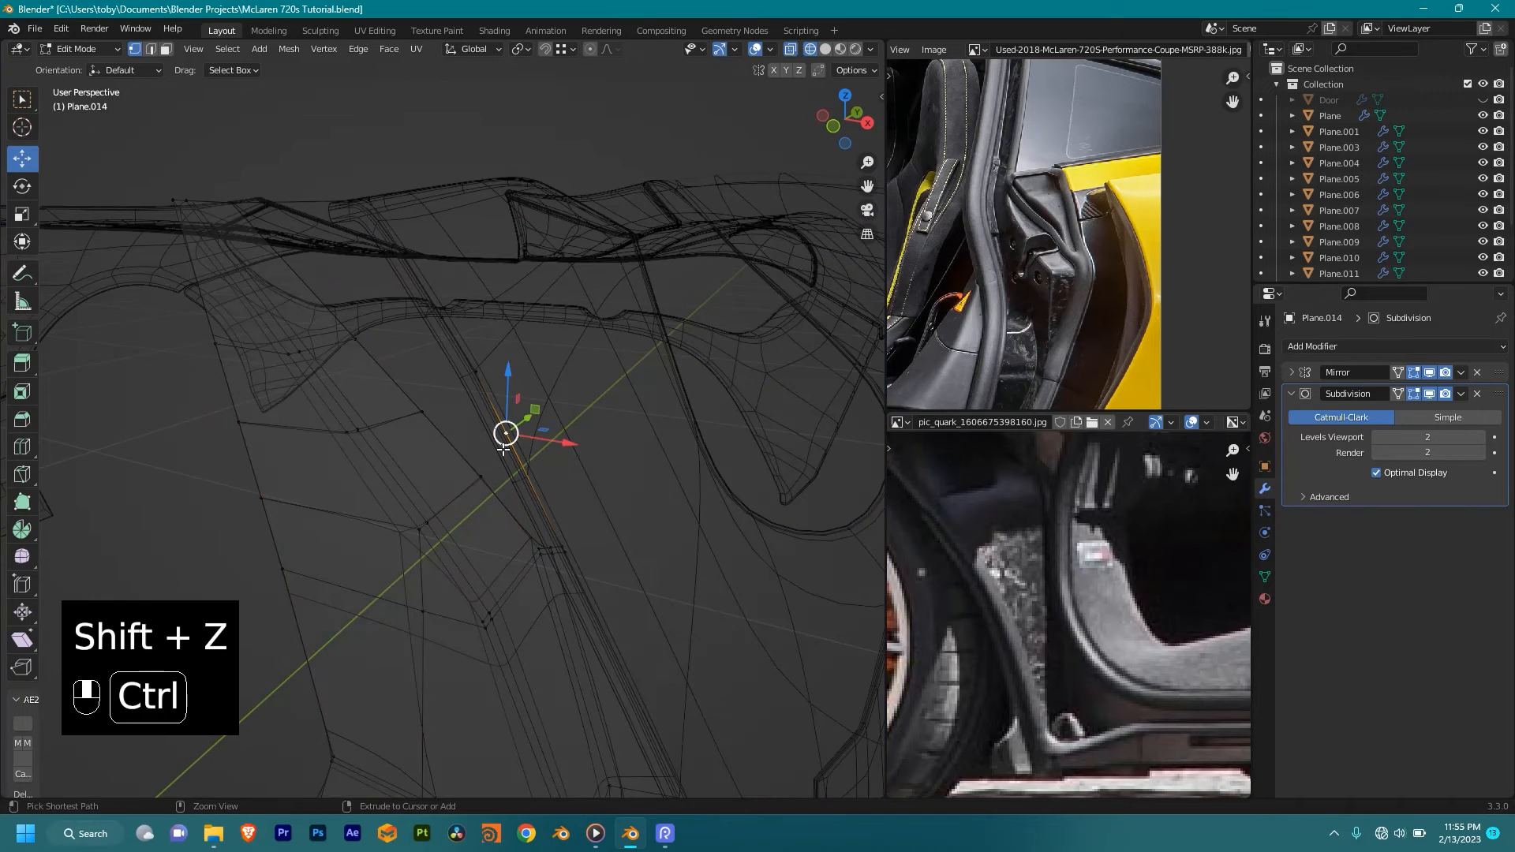
pyautogui.keyDown('ctrl'); pyautogui.click(548, 548); pyautogui.keyUp('ctrl')
pyautogui.press('f')
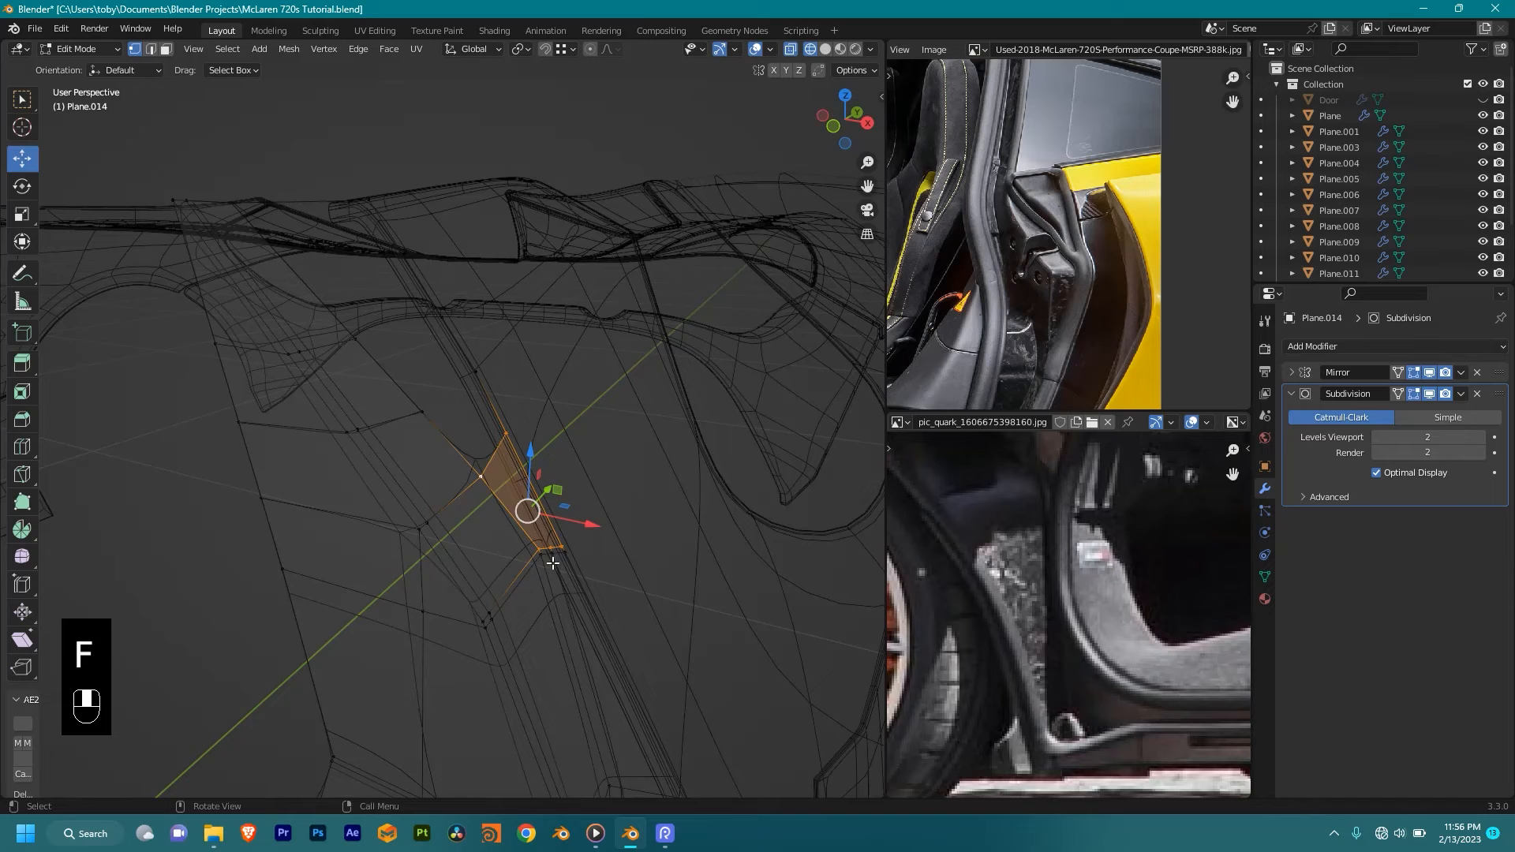
# Step: Fill the next two faces upward between the side face's cut vertices and the outer strip
pyautogui.click(483, 376)
pyautogui.keyDown('ctrl'); pyautogui.click(433, 396); pyautogui.keyUp('ctrl')
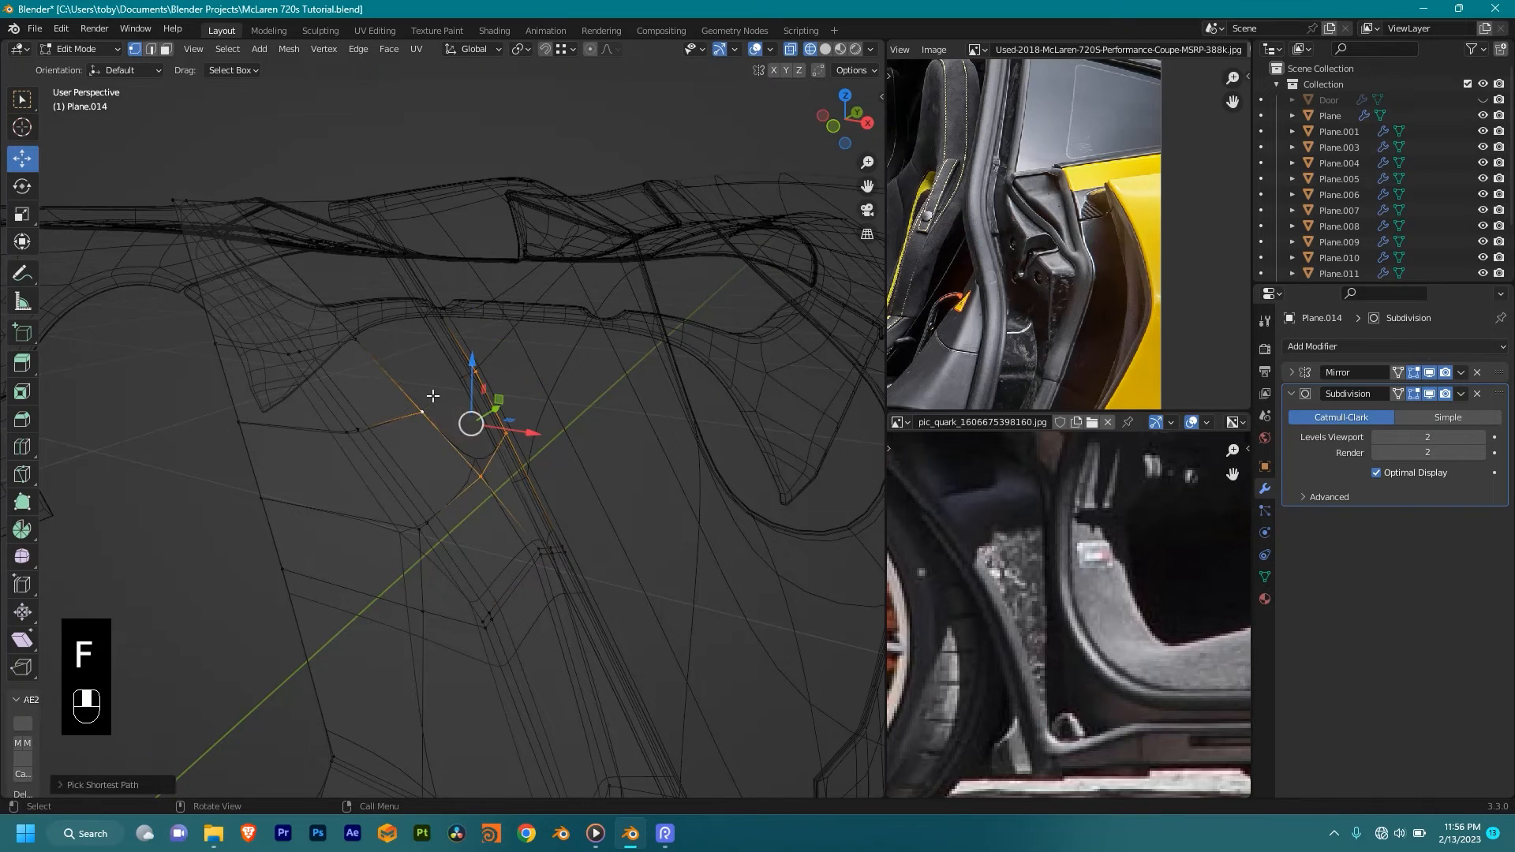
pyautogui.press('f')
pyautogui.click(452, 324)
pyautogui.keyDown('ctrl'); pyautogui.click(363, 333); pyautogui.keyUp('ctrl')
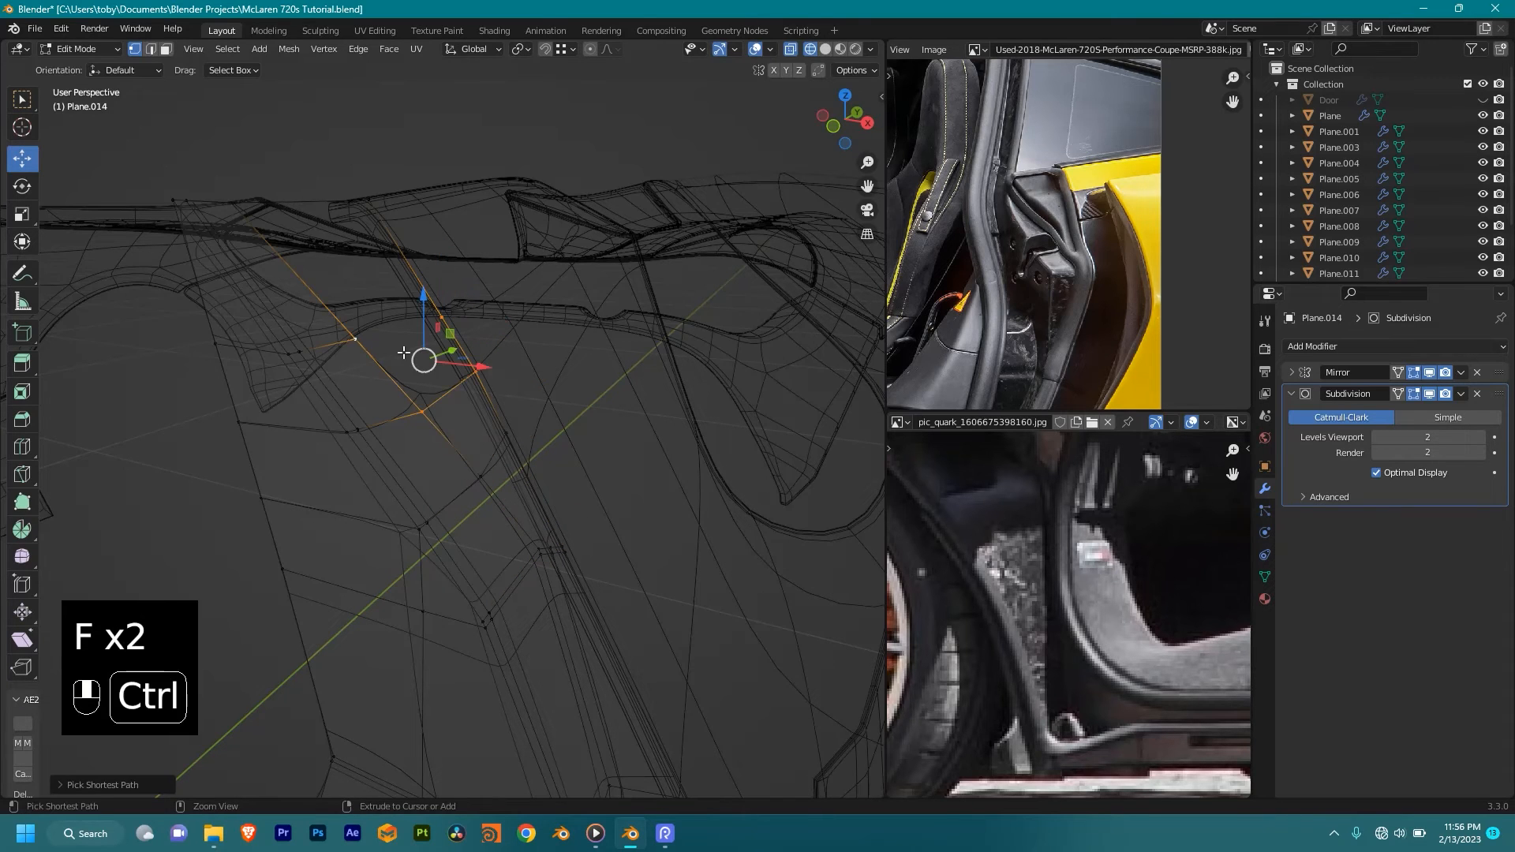
pyautogui.press('f')
# Step: Fill the topmost gap between the inner panel's tip and the upper end of the outer strip
pyautogui.moveTo(426, 336); pyautogui.dragTo(531, 434, button='middle')
pyautogui.hotkey('shift', 'z')
pyautogui.hotkey('shift', 'z')
pyautogui.click(430, 299)
pyautogui.keyDown('ctrl'); pyautogui.click(265, 325); pyautogui.keyUp('ctrl')
pyautogui.keyDown('ctrl'); pyautogui.click(410, 423); pyautogui.keyUp('ctrl')
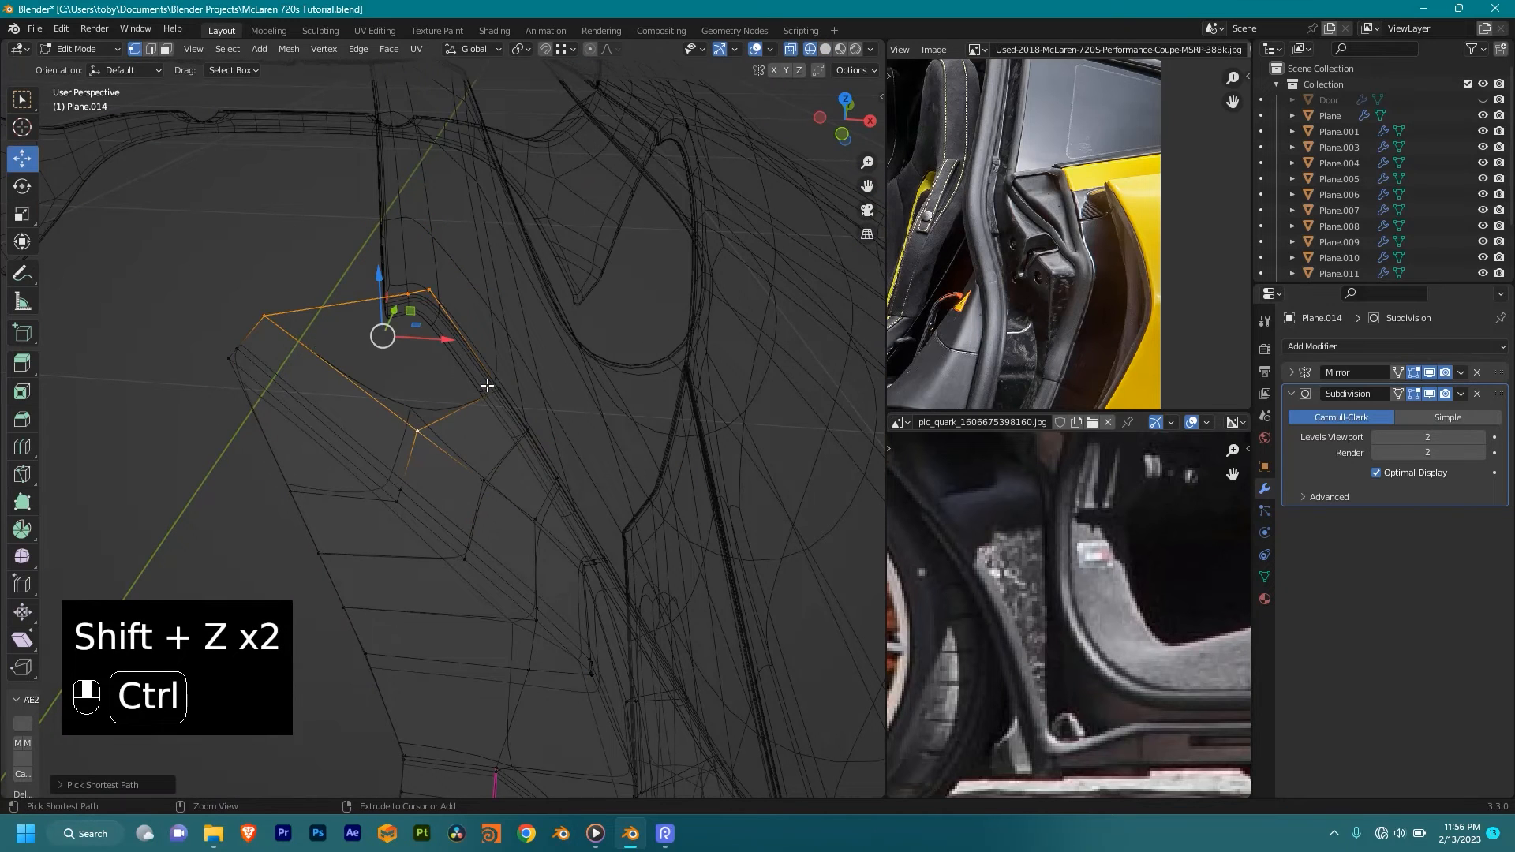
pyautogui.keyDown('ctrl'); pyautogui.click(490, 382); pyautogui.keyUp('ctrl')
pyautogui.press('f')
# Step: Add a lengthwise loop cut through the newly filled faces and slide it close to the side face's edge
pyautogui.moveTo(506, 412); pyautogui.dragTo(477, 410, button='middle')
pyautogui.hotkey('ctrl', 'r')
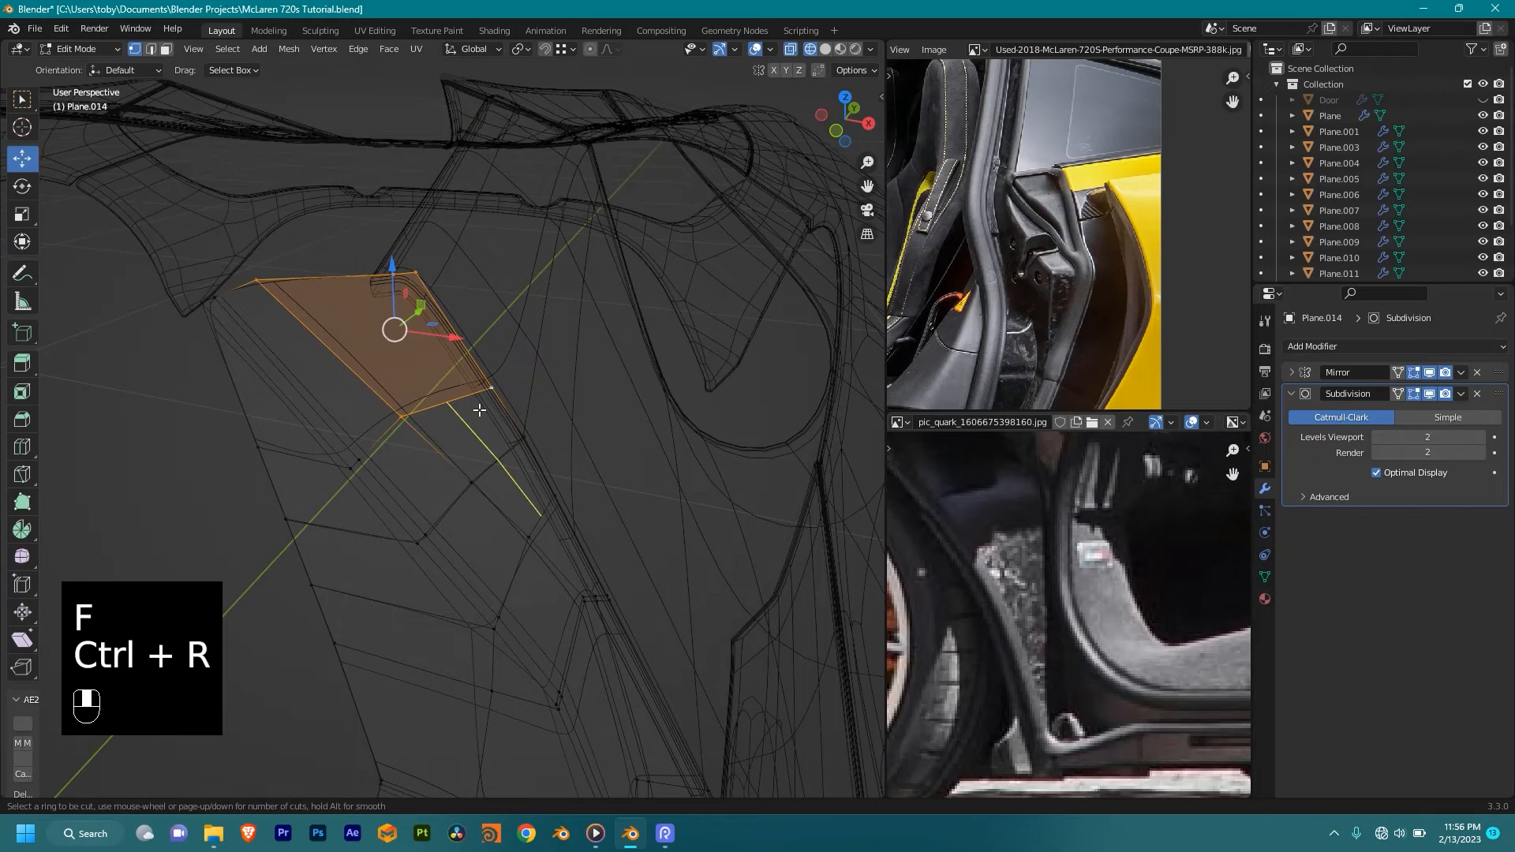
pyautogui.click(478, 410)
pyautogui.keyDown('shift'); pyautogui.click(166, 457); pyautogui.keyUp('shift')
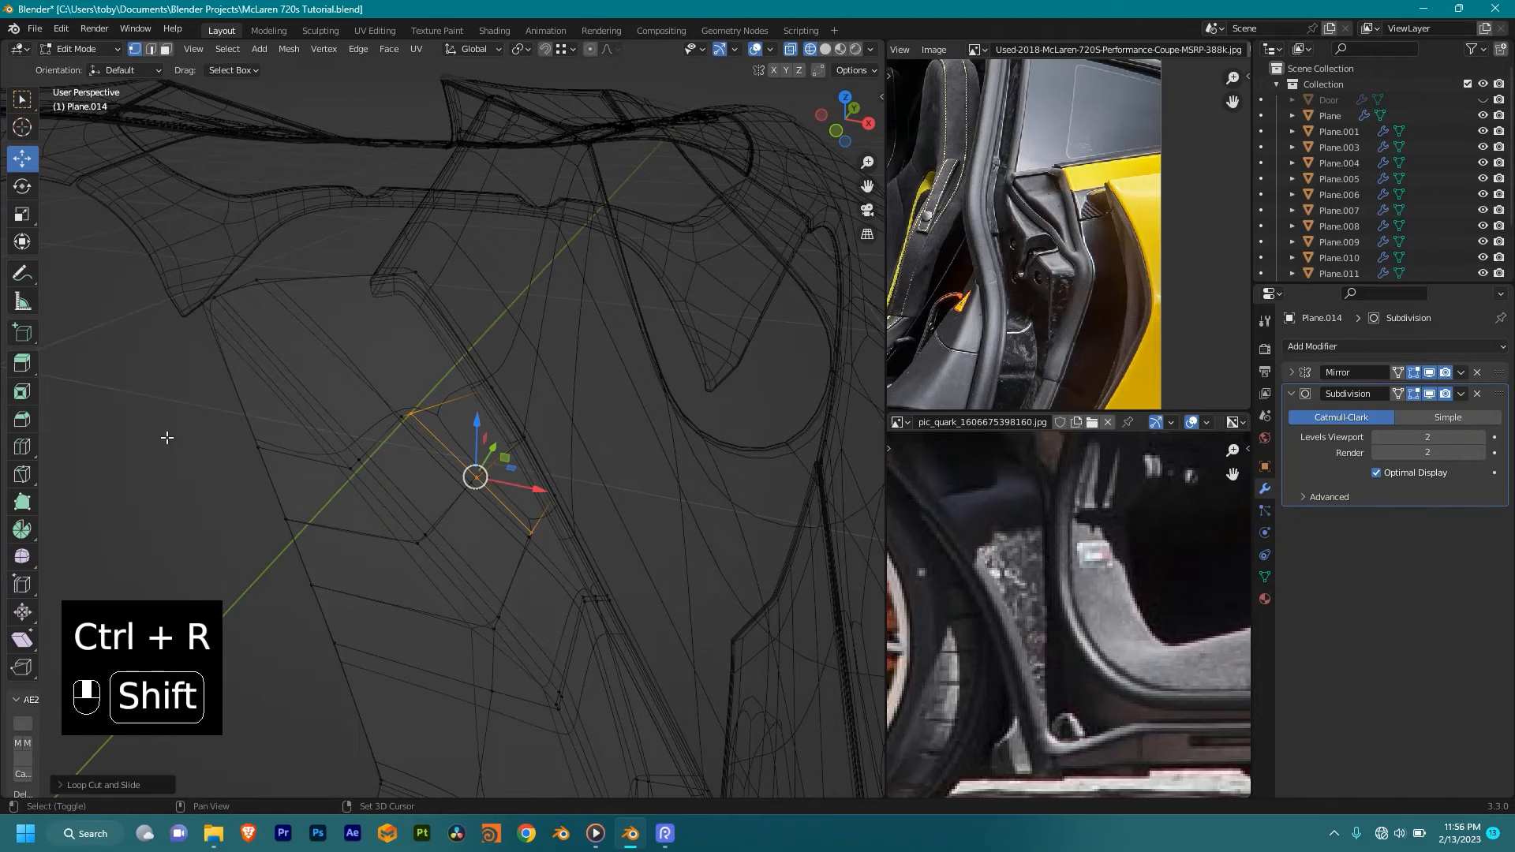
# Step: Vertex-slide the upper edge's vertex toward the inner panel's tip and connect it to the loop cut's upper end
pyautogui.click(370, 291)
pyautogui.press('g')
pyautogui.press('g')
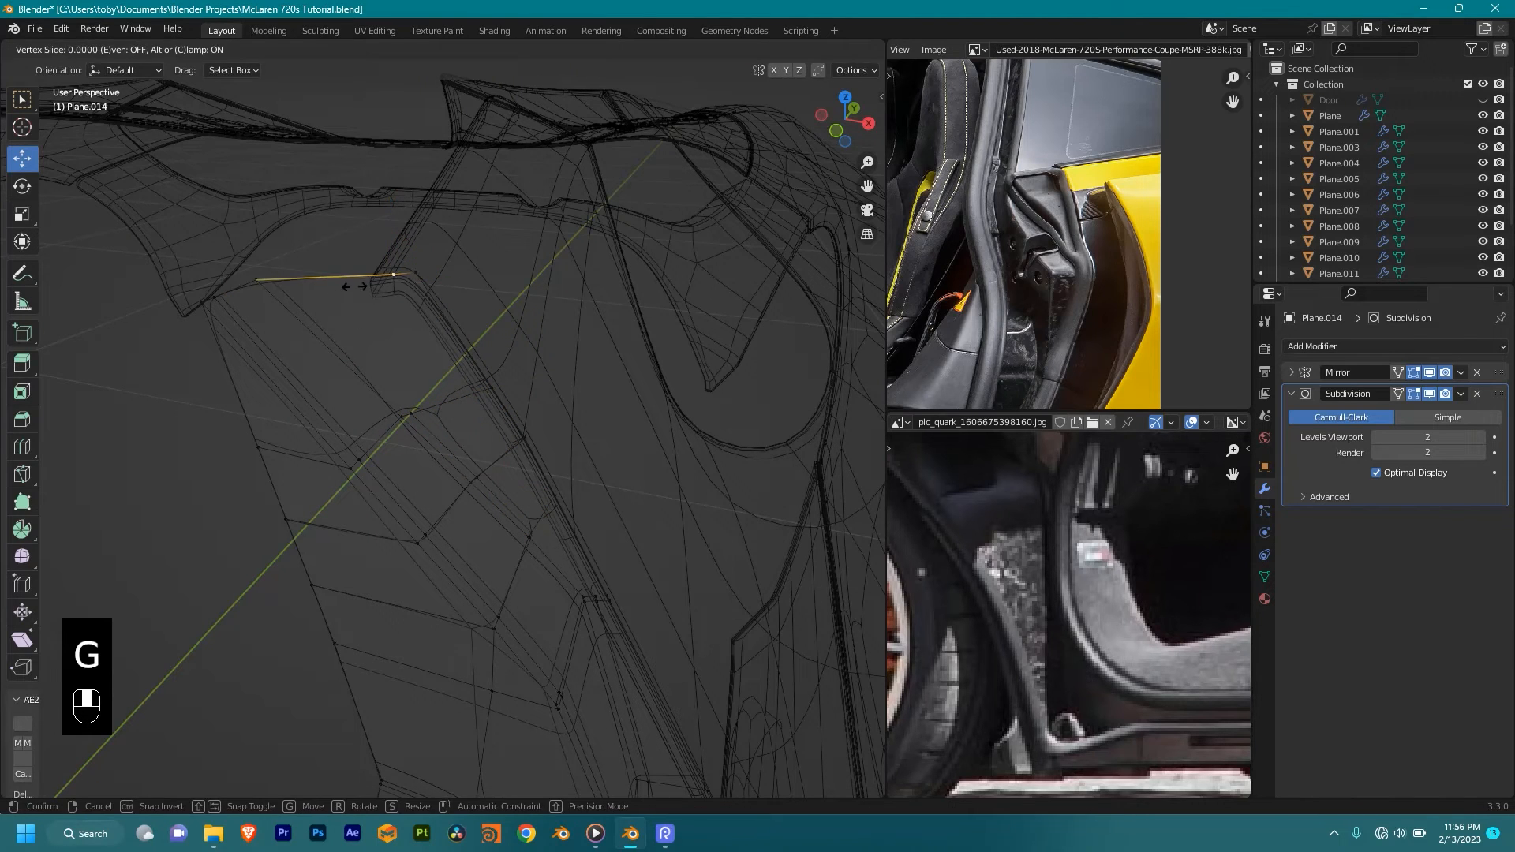
pyautogui.keyDown('shift'); pyautogui.click(229, 328); pyautogui.keyUp('shift')
pyautogui.keyDown('shift'); pyautogui.click(402, 416); pyautogui.keyUp('shift')
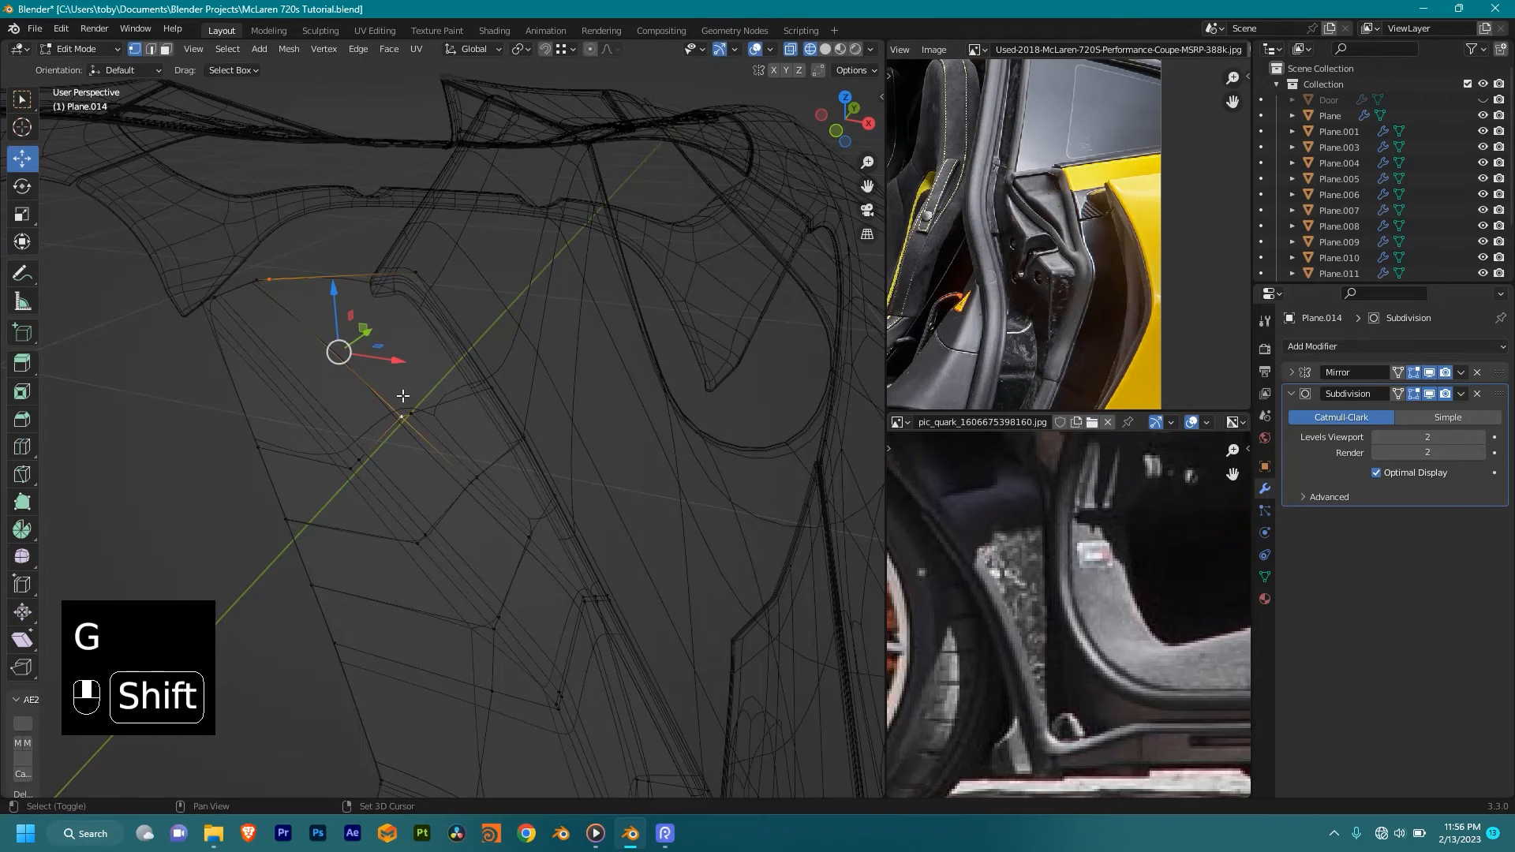
pyautogui.hotkey('ctrl', 'z')
pyautogui.keyDown('shift'); pyautogui.click(418, 414); pyautogui.keyUp('shift')
pyautogui.press('j')
# Step: Connect the loop cut's lower end to the neighbouring vertex at the bend
pyautogui.moveTo(437, 414); pyautogui.dragTo(362, 370, button='middle')
pyautogui.moveTo(362, 369)
pyautogui.keyDown('shift'); pyautogui.mouseDown(button='middle')
pyautogui.moveTo(472, 422)
pyautogui.moveTo(470, 456)
pyautogui.mouseUp(button='middle'); pyautogui.keyUp('shift')
pyautogui.hotkey('shift', 'z')
pyautogui.hotkey('shift', 'z')
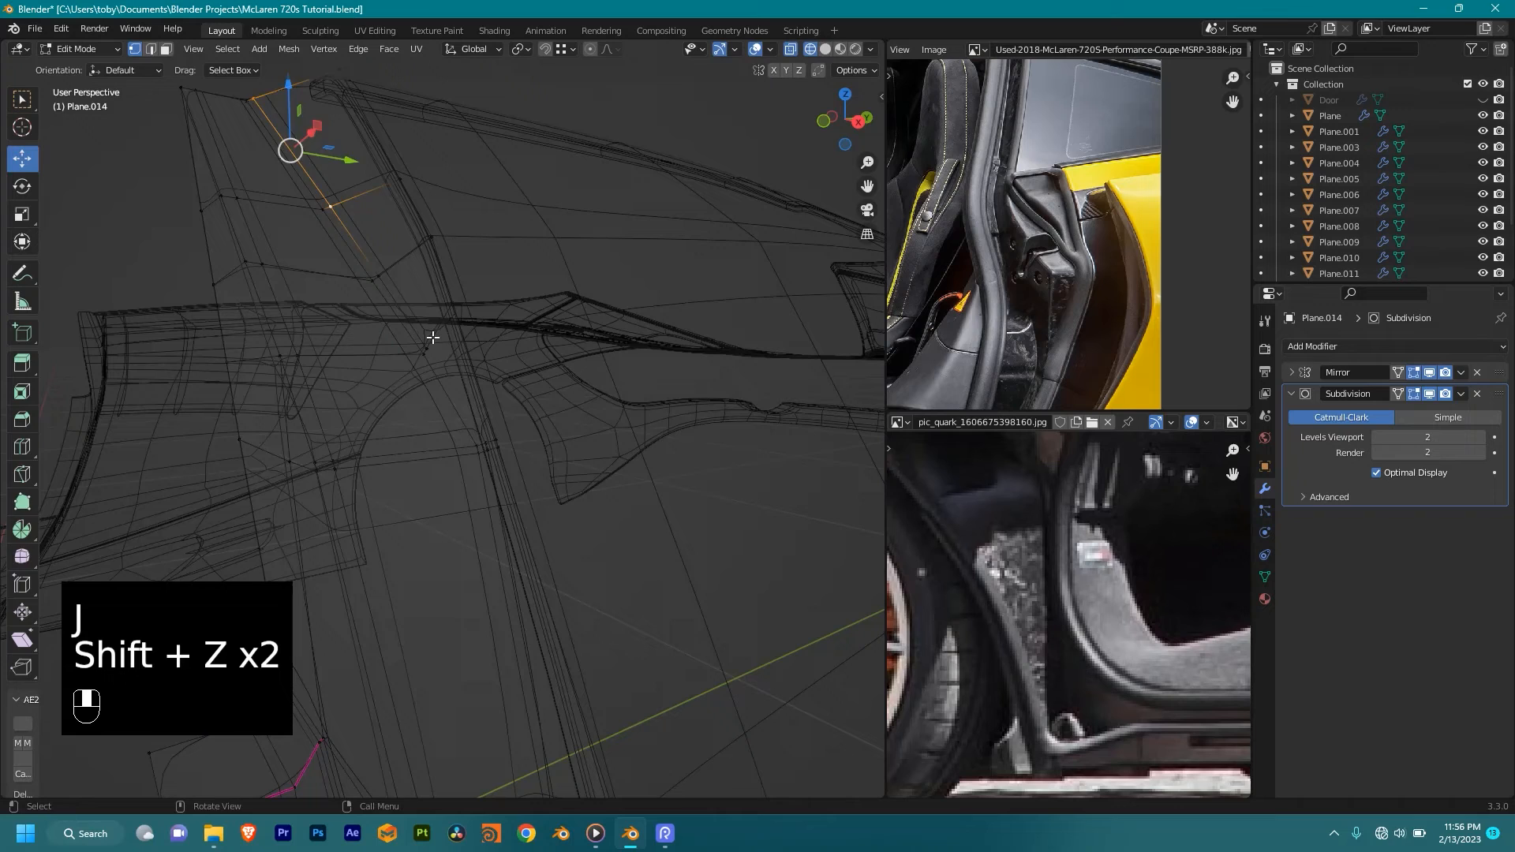
pyautogui.keyDown('shift'); pyautogui.click(484, 439); pyautogui.keyUp('shift')
pyautogui.moveTo(518, 460)
pyautogui.mouseDown(button='middle')
pyautogui.moveTo(574, 433)
pyautogui.moveTo(505, 410)
pyautogui.moveTo(514, 433)
pyautogui.moveTo(407, 432)
pyautogui.moveTo(560, 454)
pyautogui.moveTo(681, 419)
pyautogui.moveTo(462, 402)
pyautogui.mouseUp(button='middle')
pyautogui.press('j')
# Step: Return to solid view to check the joined pillar surface and save the file
pyautogui.hotkey('shift', 'z')
pyautogui.scroll(-2, 462, 406)
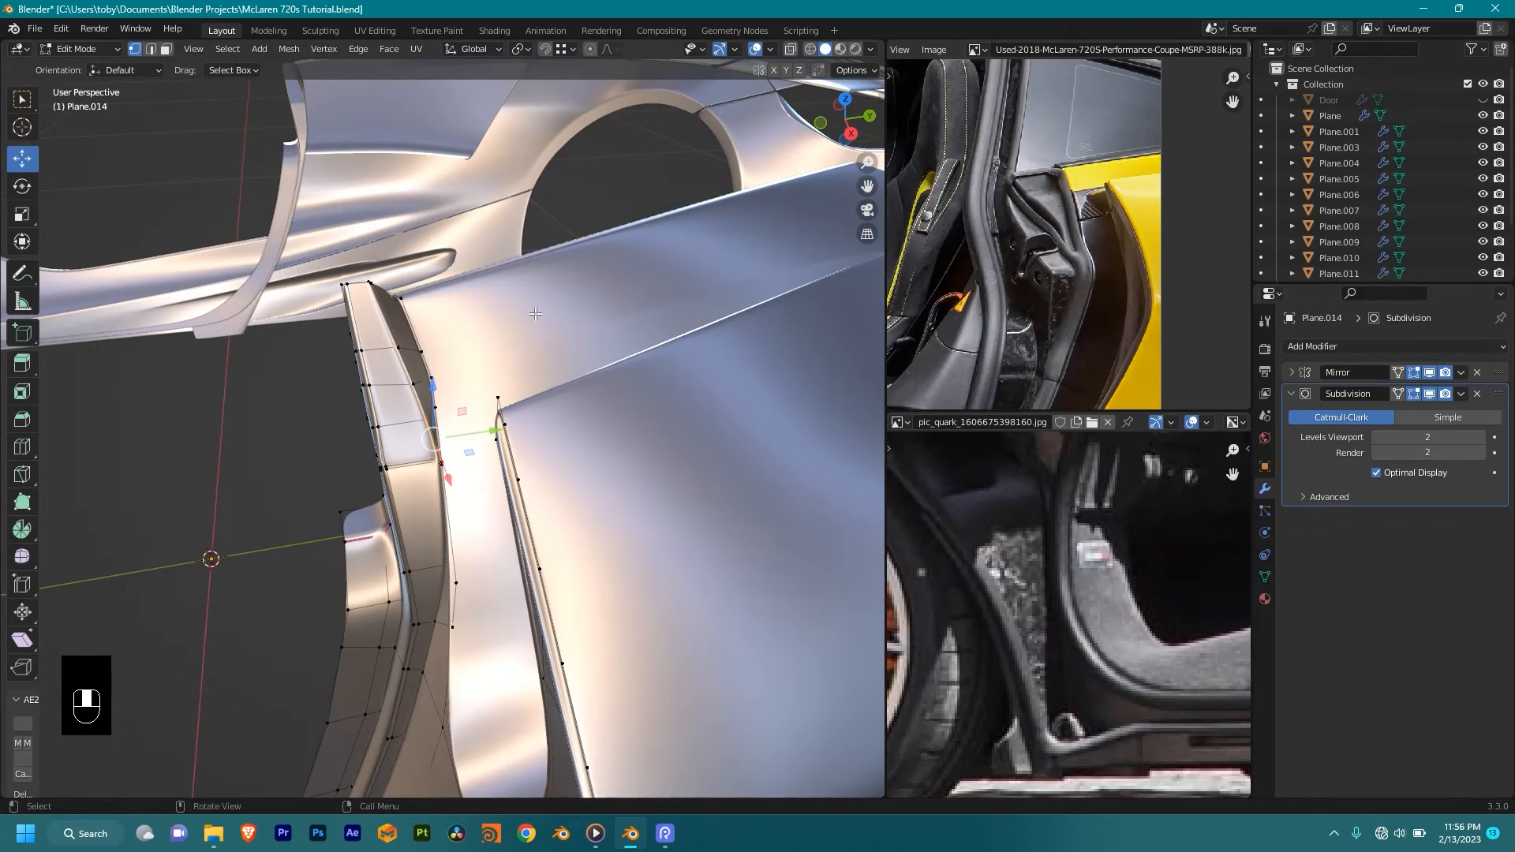
pyautogui.moveTo(507, 343); pyautogui.dragTo(530, 371, button='middle')
pyautogui.scroll(2, 509, 348)
pyautogui.keyDown('shift'); pyautogui.moveTo(455, 298); pyautogui.dragTo(492, 361, button='middle'); pyautogui.keyUp('shift')
pyautogui.hotkey('ctrl', 's')
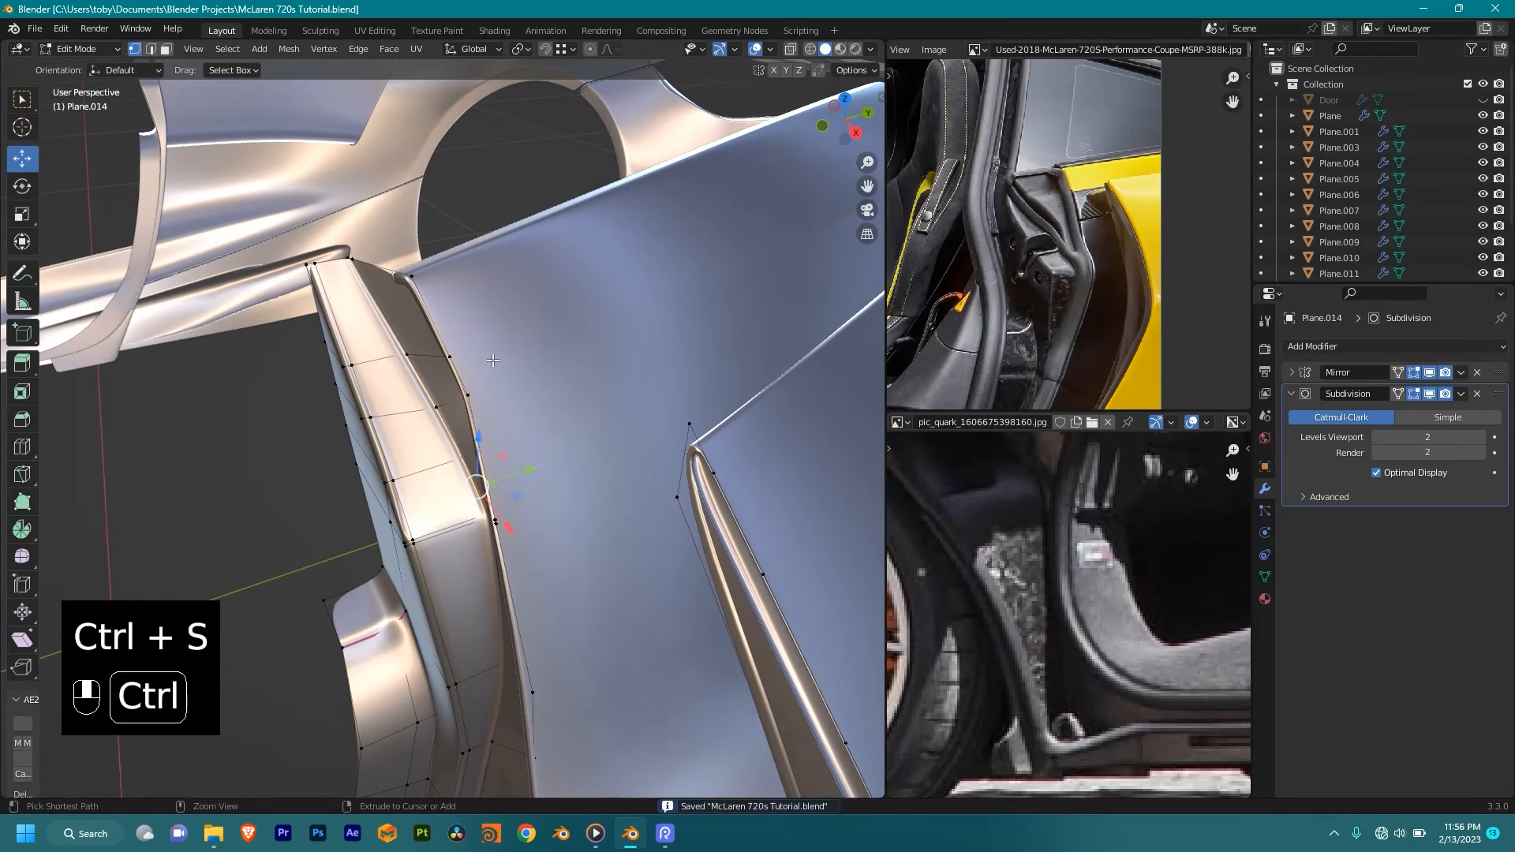
# Step: Open the recent project file New Tutorial Practice.blend
pyautogui.click(38, 29)
pyautogui.moveTo(122, 81)
pyautogui.click(209, 94)
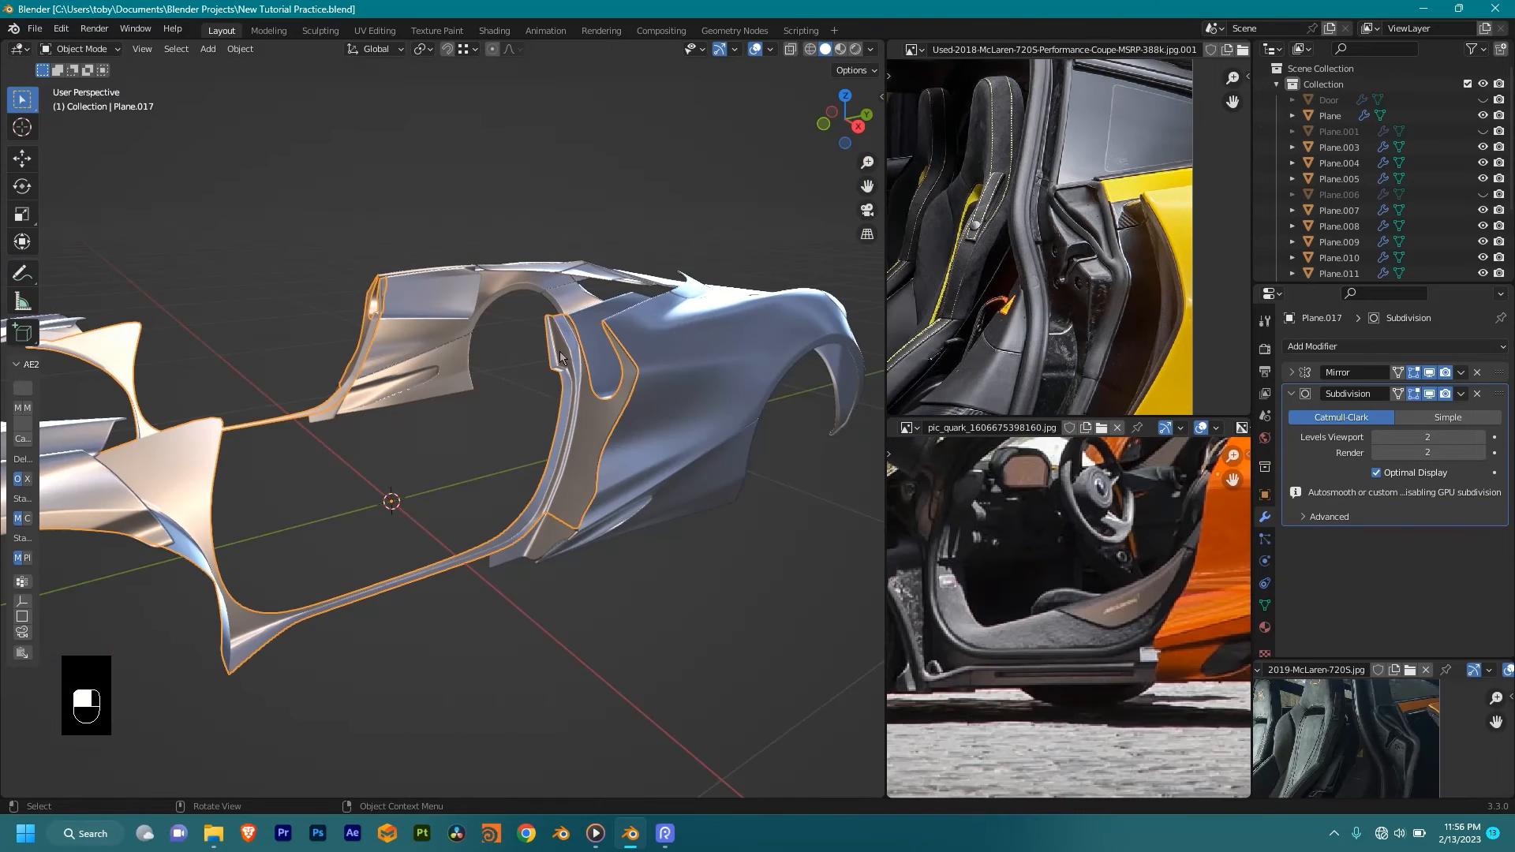
# Step: Inspect the practice model's upper pillar and reopen the recent project file McLaren 720s Tutorial.blend
pyautogui.moveTo(595, 392); pyautogui.dragTo(556, 384, button='middle')
pyautogui.scroll(2, 649, 410)
pyautogui.scroll(2, 545, 387)
pyautogui.scroll(-2, 557, 427)
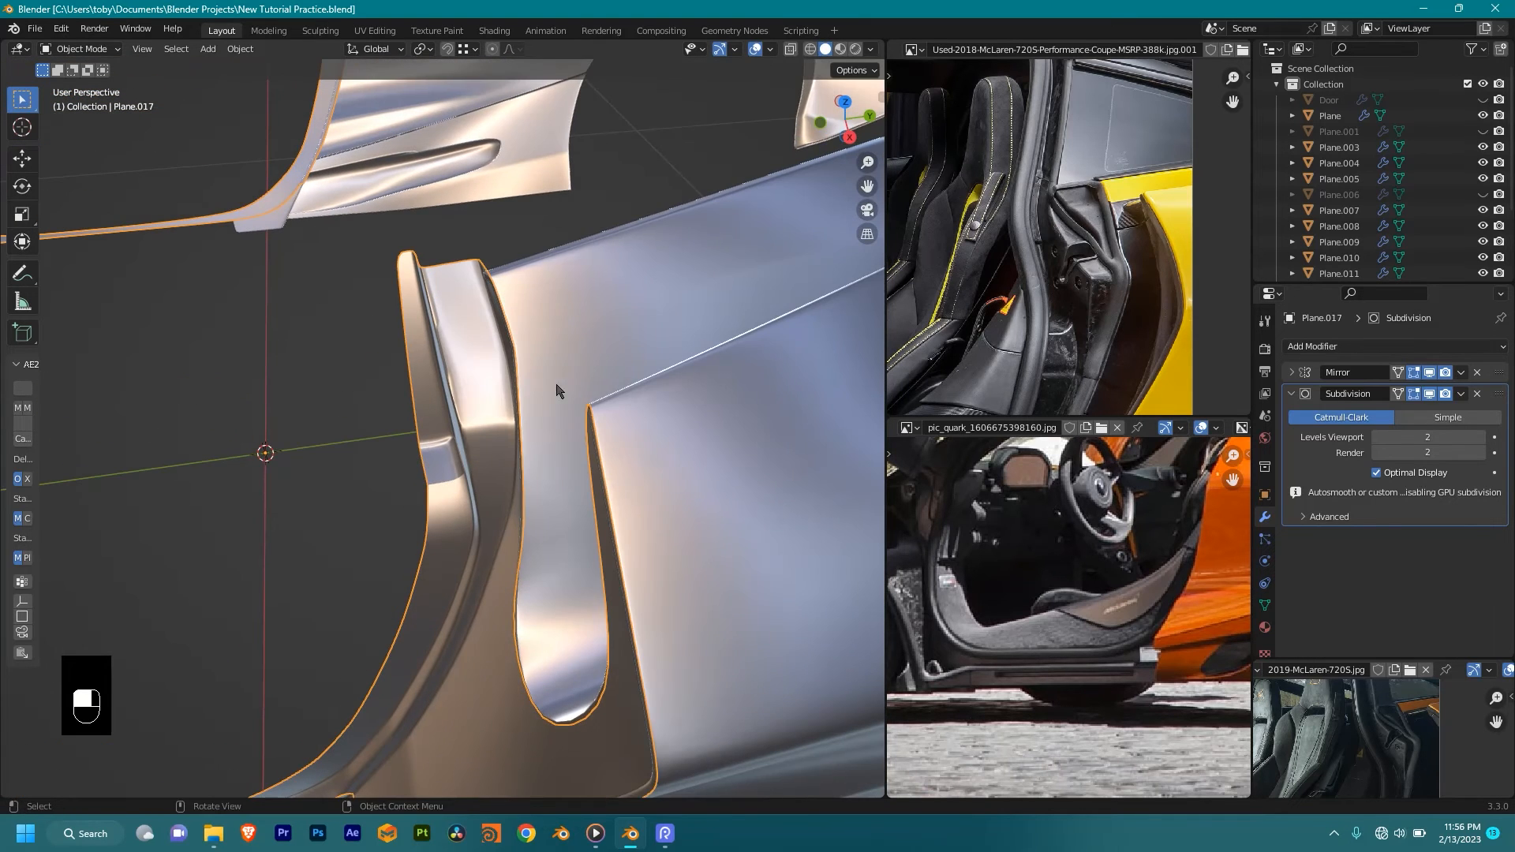
pyautogui.click(36, 30)
pyautogui.moveTo(107, 80)
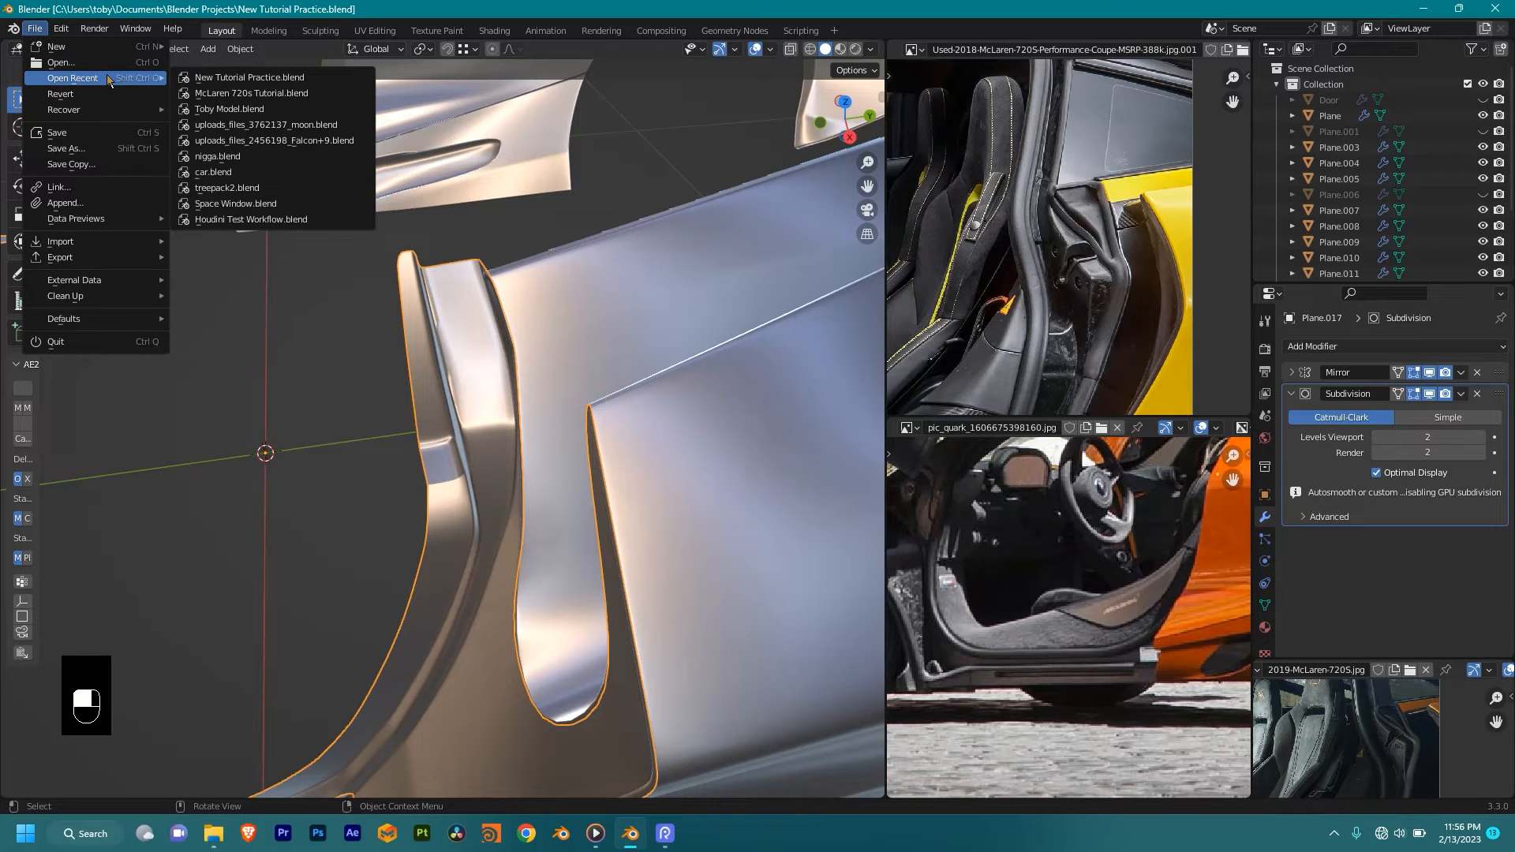
pyautogui.click(245, 92)
# Step: Move the middle vertices of the upper pillar's crease toward the outer strip, working in wireframe
pyautogui.moveTo(411, 347)
pyautogui.mouseDown(button='middle')
pyautogui.moveTo(419, 338)
pyautogui.moveTo(442, 448)
pyautogui.mouseUp(button='middle')
pyautogui.hotkey('shift', 'z')
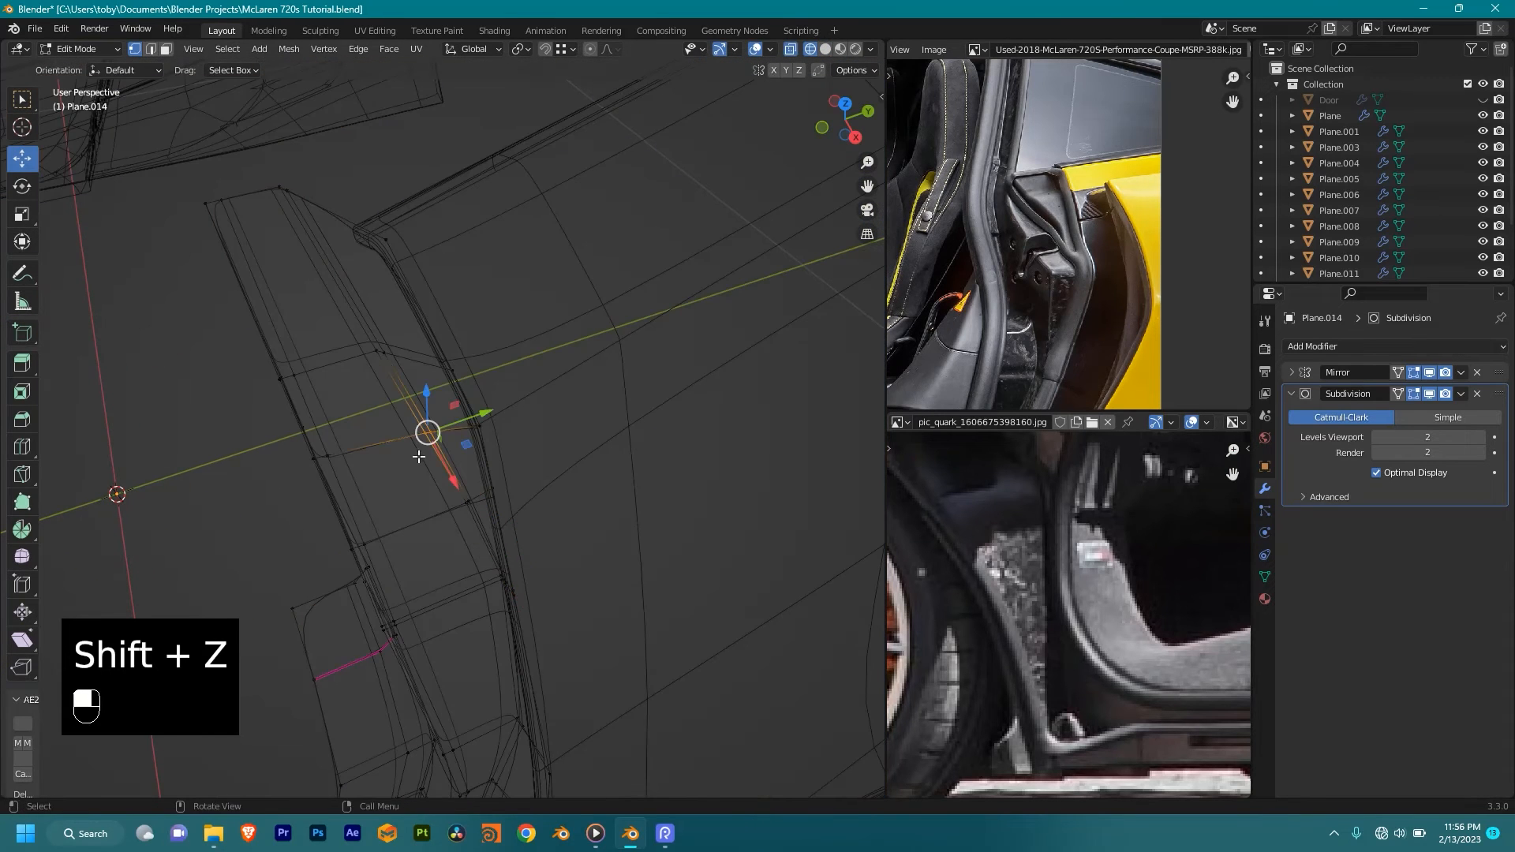
pyautogui.hotkey('shift', 'z')
pyautogui.moveTo(483, 414)
pyautogui.mouseDown()
pyautogui.moveTo(519, 403)
pyautogui.moveTo(512, 522)
pyautogui.mouseUp()
pyautogui.hotkey('shift', 'z')
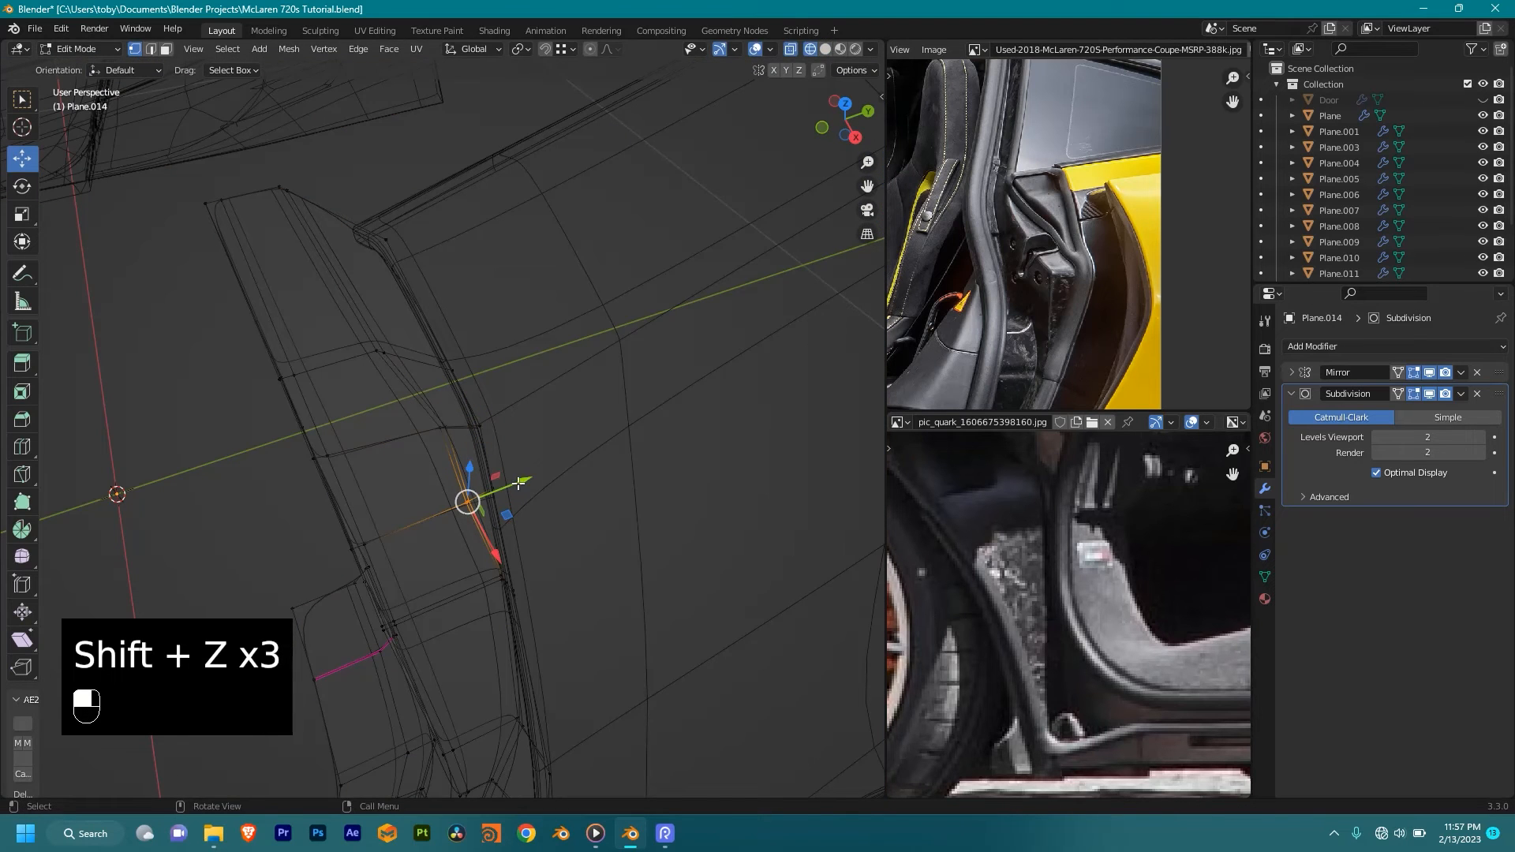
# Step: Move the crease's upper vertex and the pillar's top corner vertex toward the outer strip and return to solid view
pyautogui.click(376, 348)
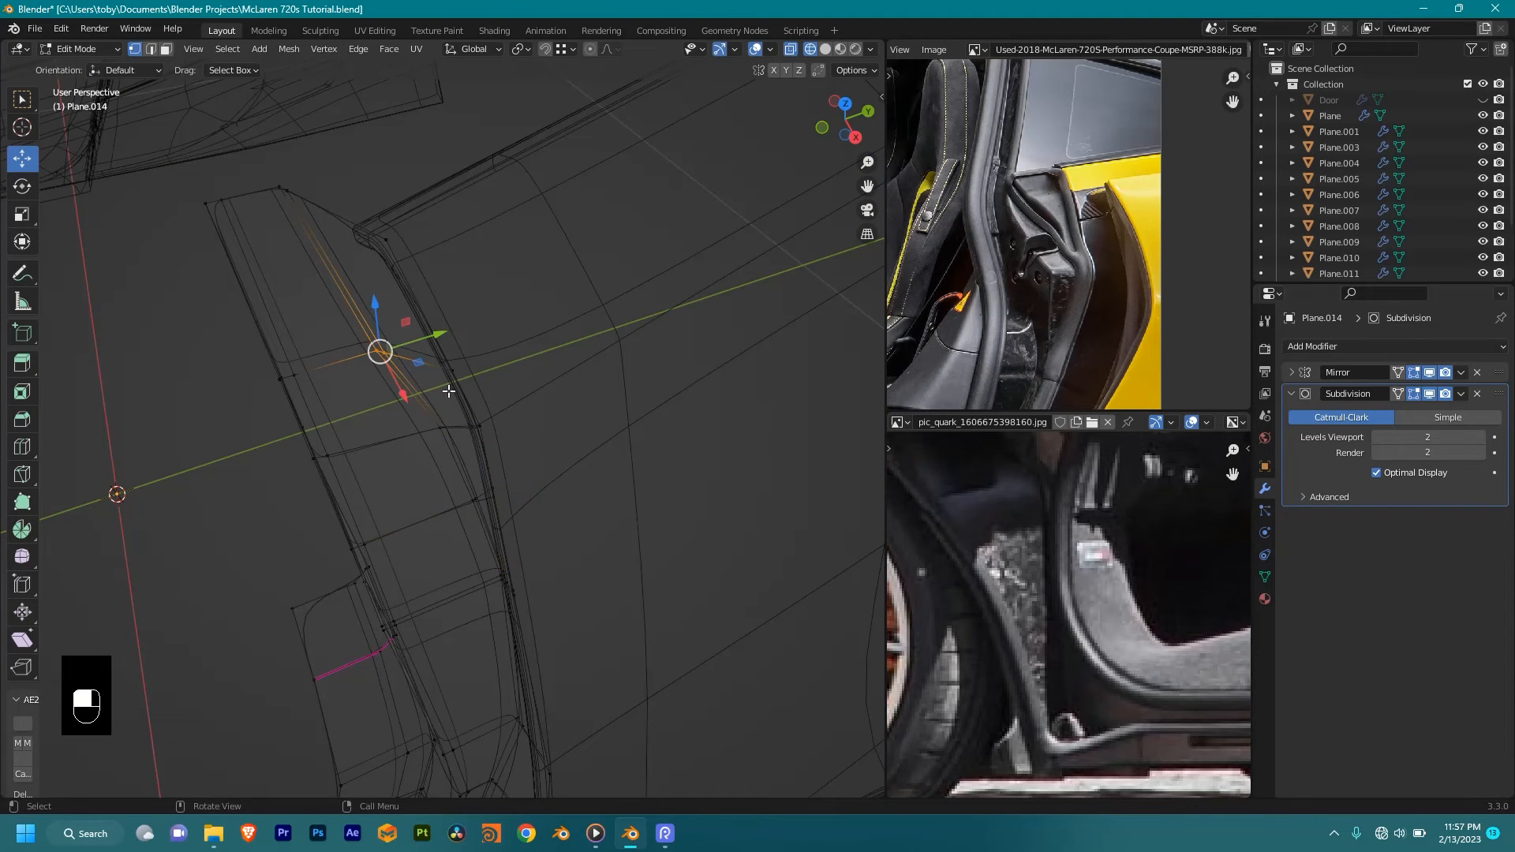
pyautogui.keyDown('shift'); pyautogui.moveTo(438, 334); pyautogui.dragTo(624, 175); pyautogui.keyUp('shift')
pyautogui.click(282, 189)
pyautogui.keyDown('shift'); pyautogui.moveTo(341, 177); pyautogui.dragTo(414, 277); pyautogui.keyUp('shift')
pyautogui.hotkey('shift', 'z')
pyautogui.moveTo(415, 278); pyautogui.dragTo(339, 258, button='middle')
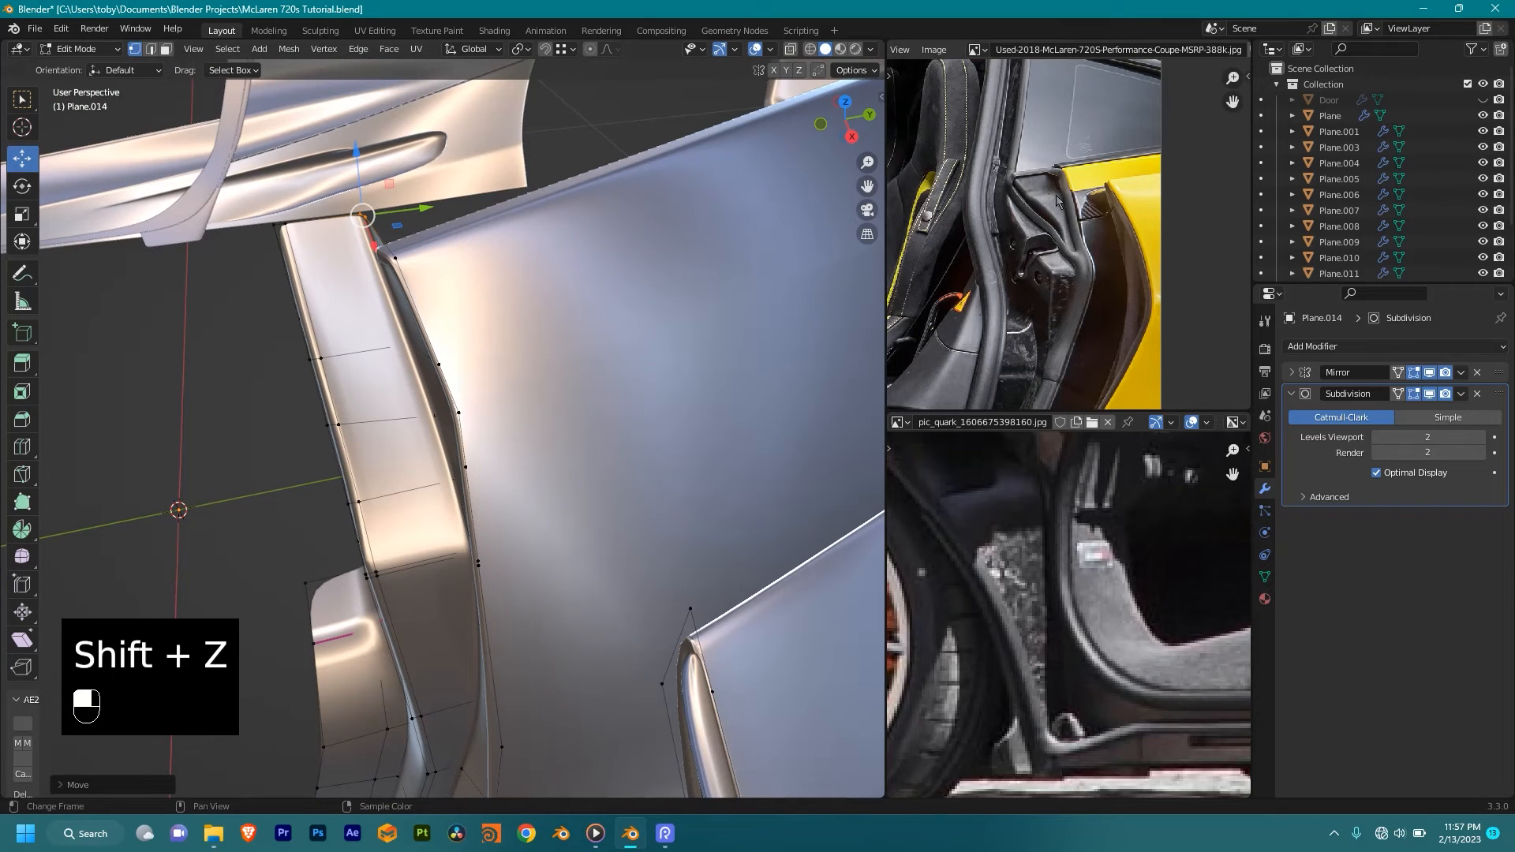
# Step: Outline the triangular recess behind the door opening in the yellow car's reference photo with the Annotate tool
pyautogui.scroll(2, 1058, 201)
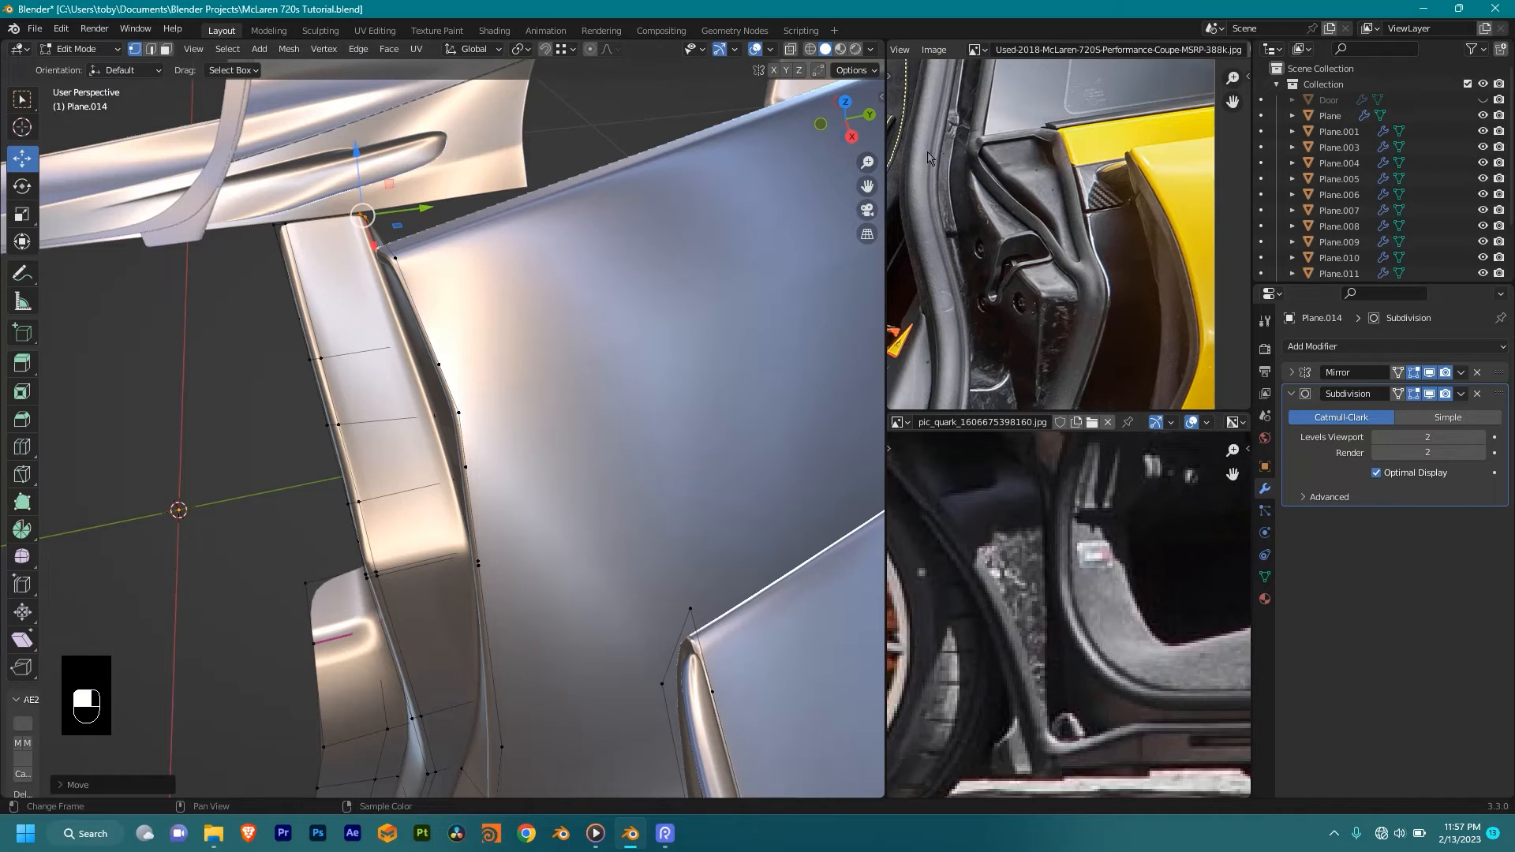
pyautogui.scroll(4, 979, 170)
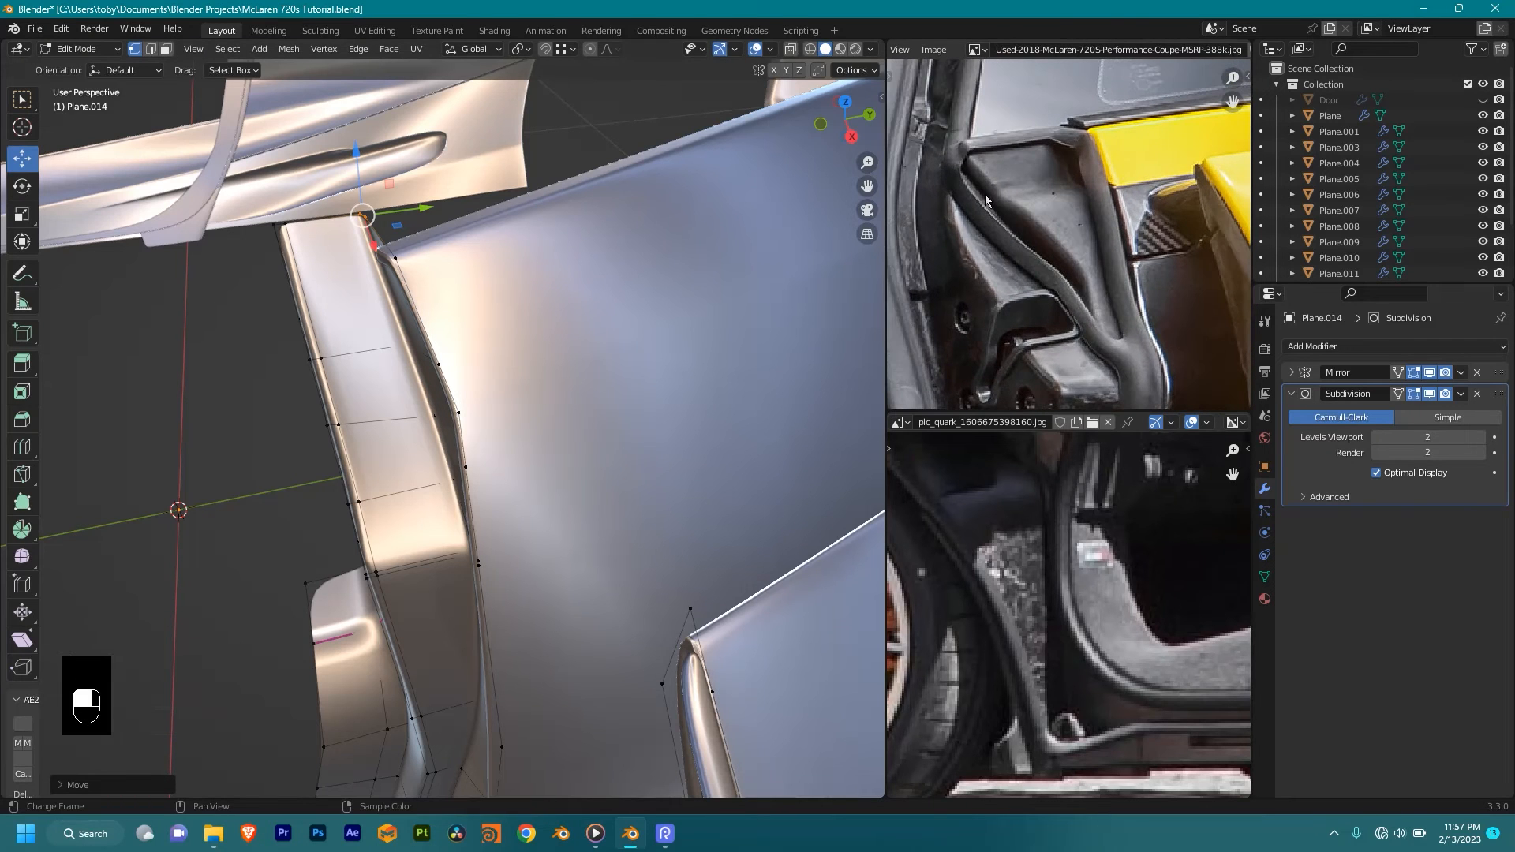
pyautogui.press('t')
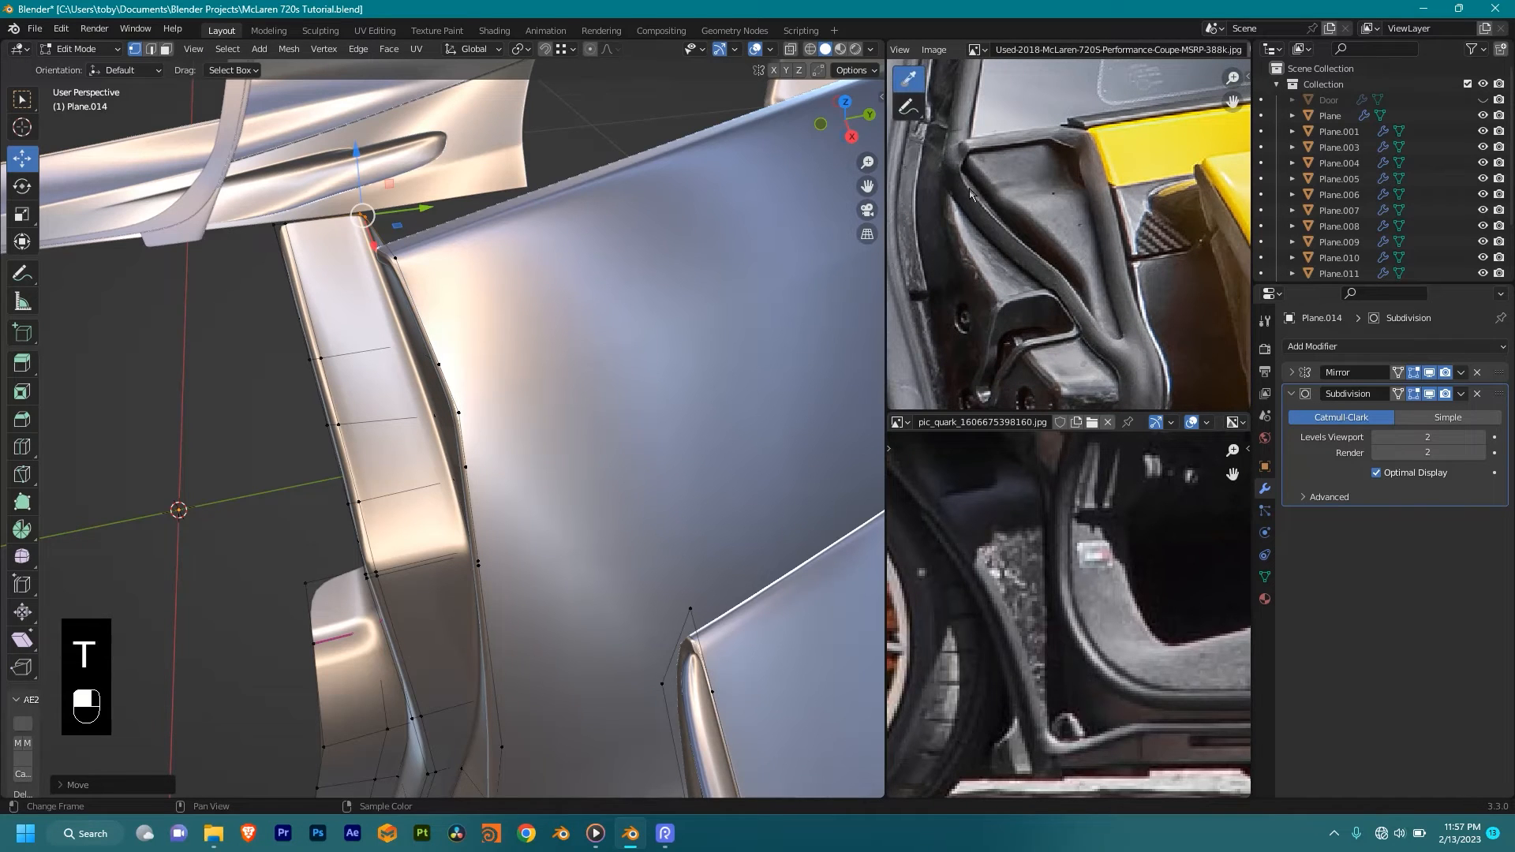
pyautogui.click(918, 112)
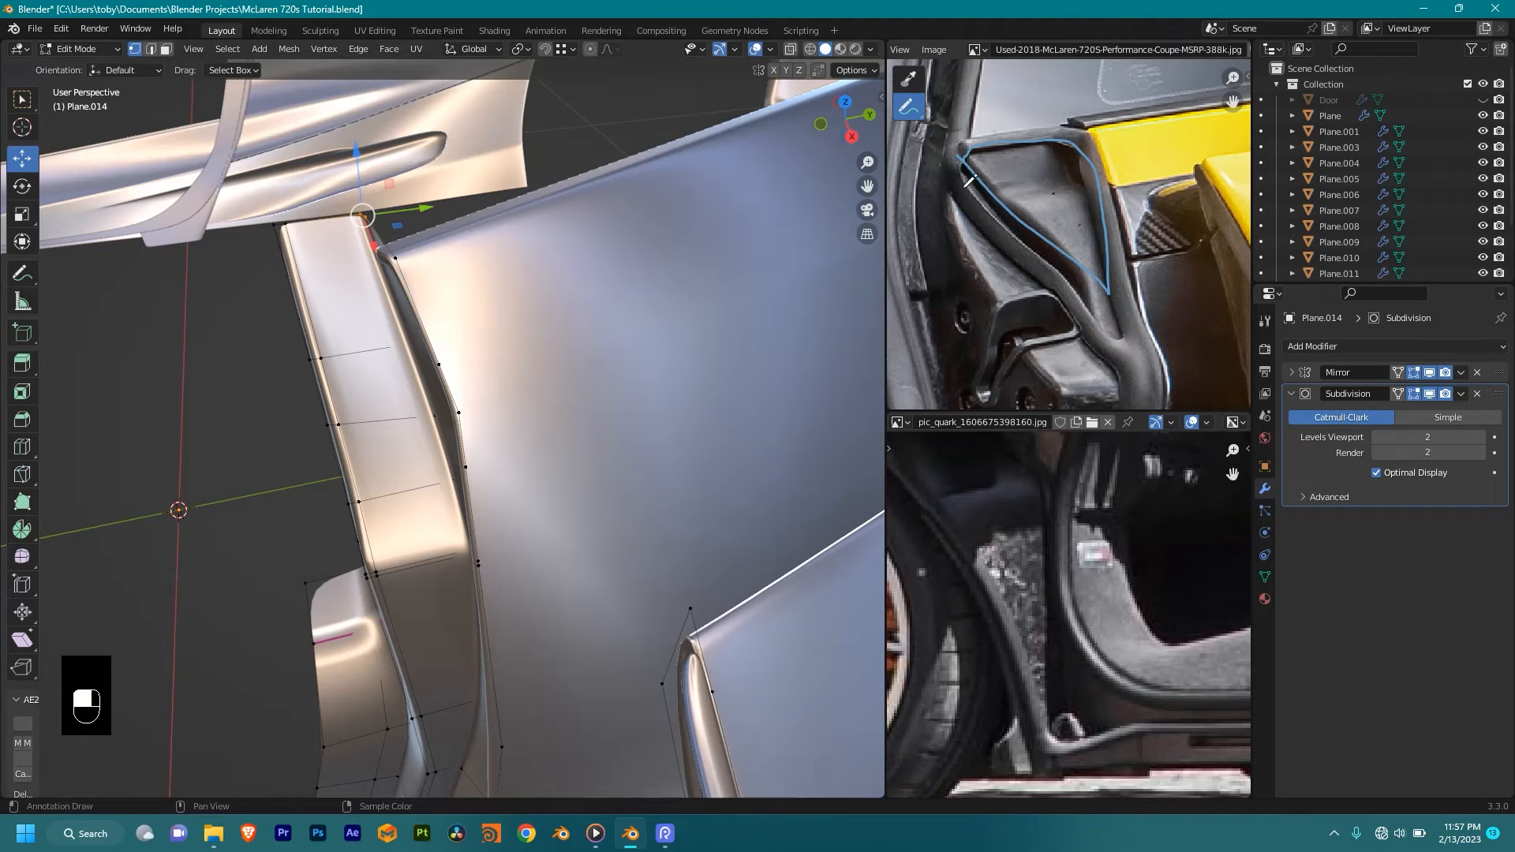
pyautogui.moveTo(961, 178)
pyautogui.keyDown('alt'); pyautogui.mouseDown()
pyautogui.moveTo(977, 152)
pyautogui.moveTo(981, 173)
pyautogui.mouseUp(); pyautogui.keyUp('alt')
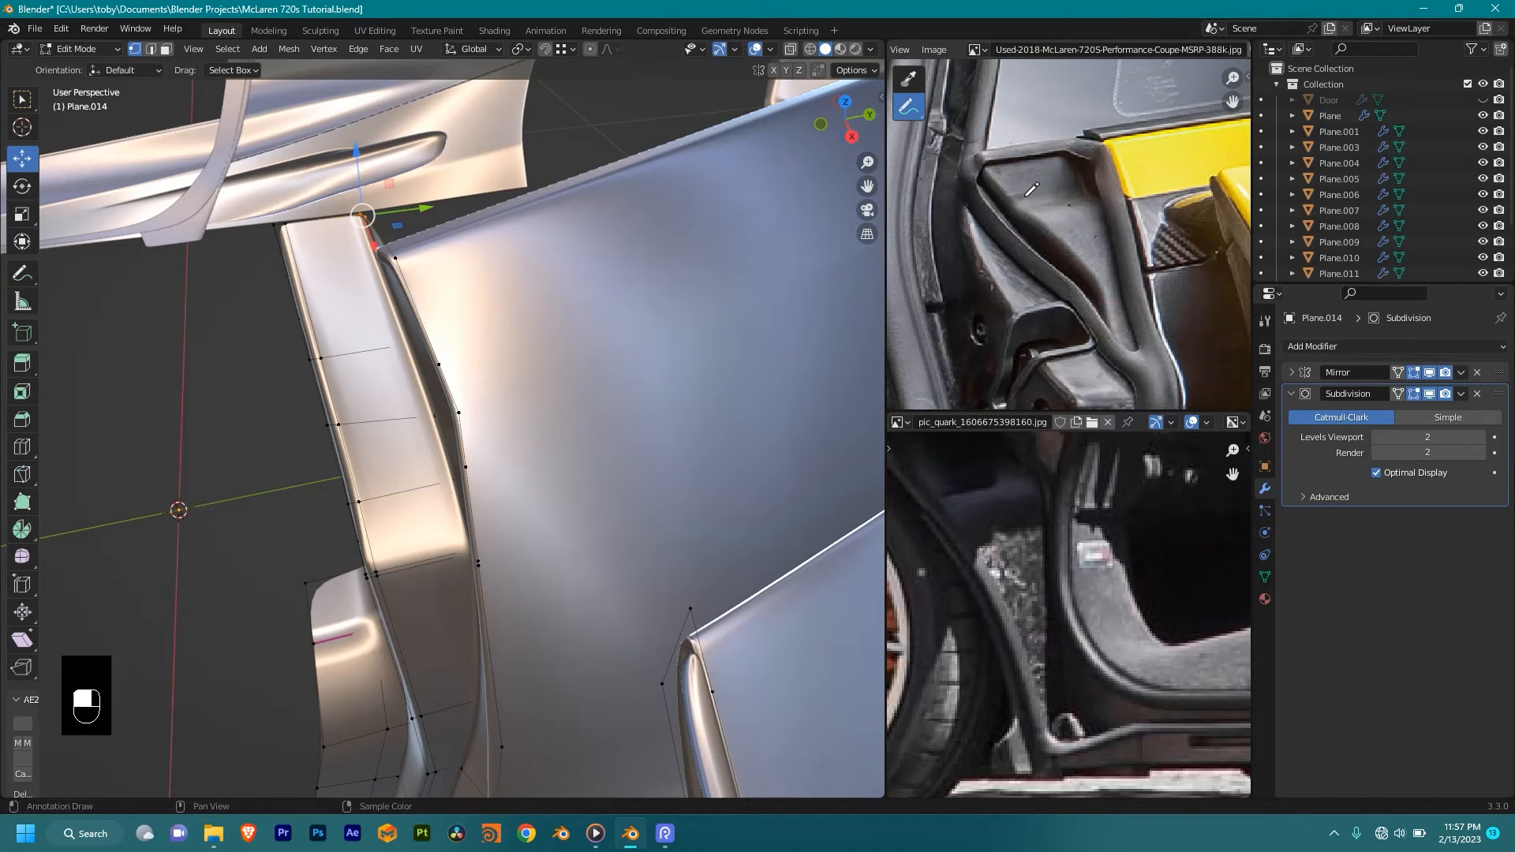
# Step: Annotate the outline around the door latch in the reference photo and erase it again
pyautogui.scroll(-2, 1057, 225)
pyautogui.keyDown('shift'); pyautogui.moveTo(1030, 303); pyautogui.dragTo(1018, 235, button='middle'); pyautogui.keyUp('shift')
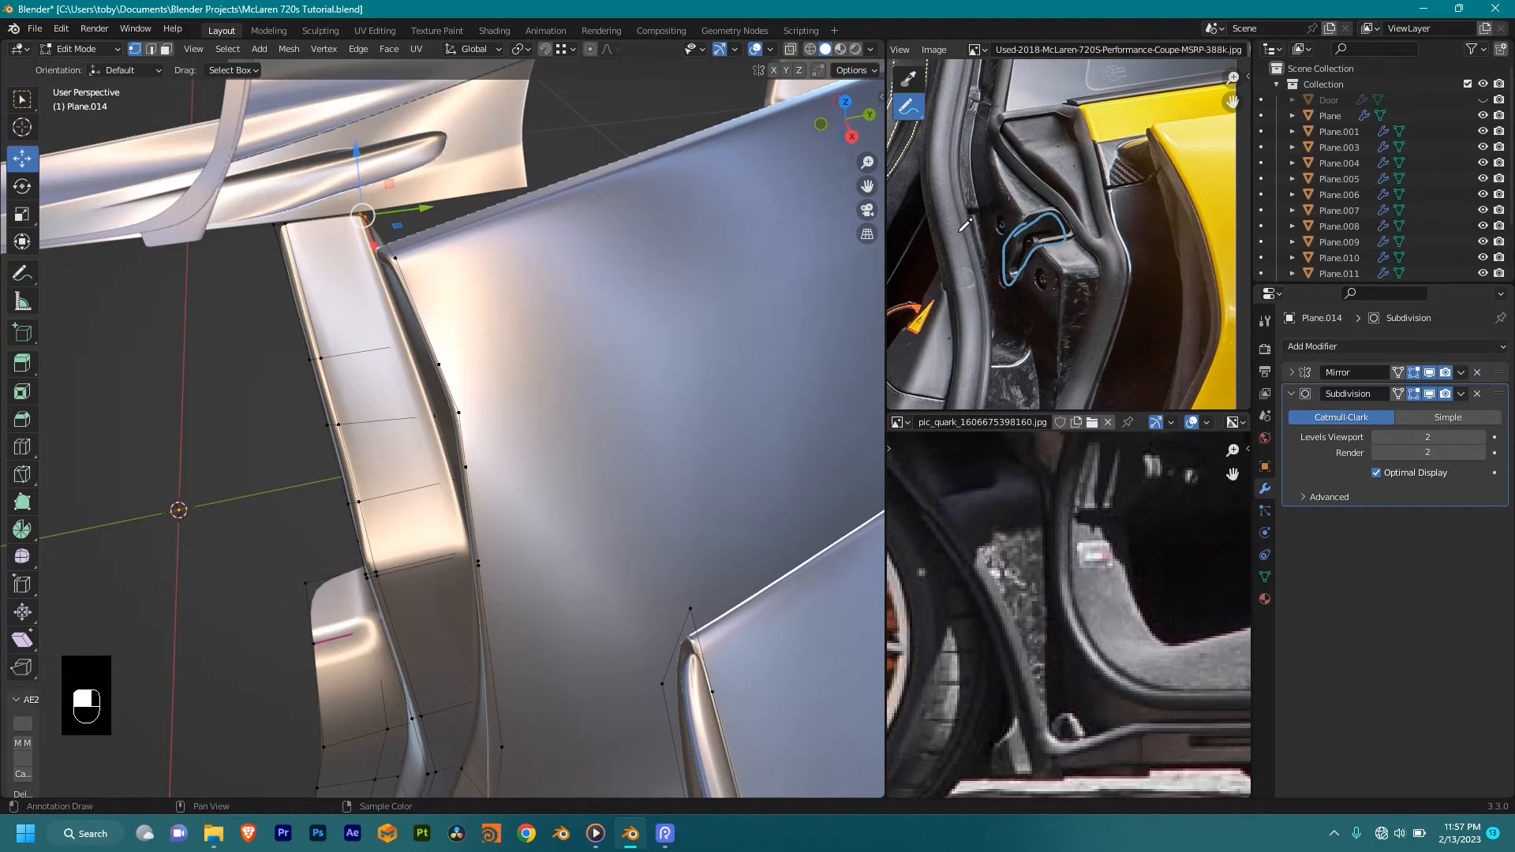
pyautogui.hotkey('ctrl', 'z')
pyautogui.hotkey('ctrl', 'shift', 'z')
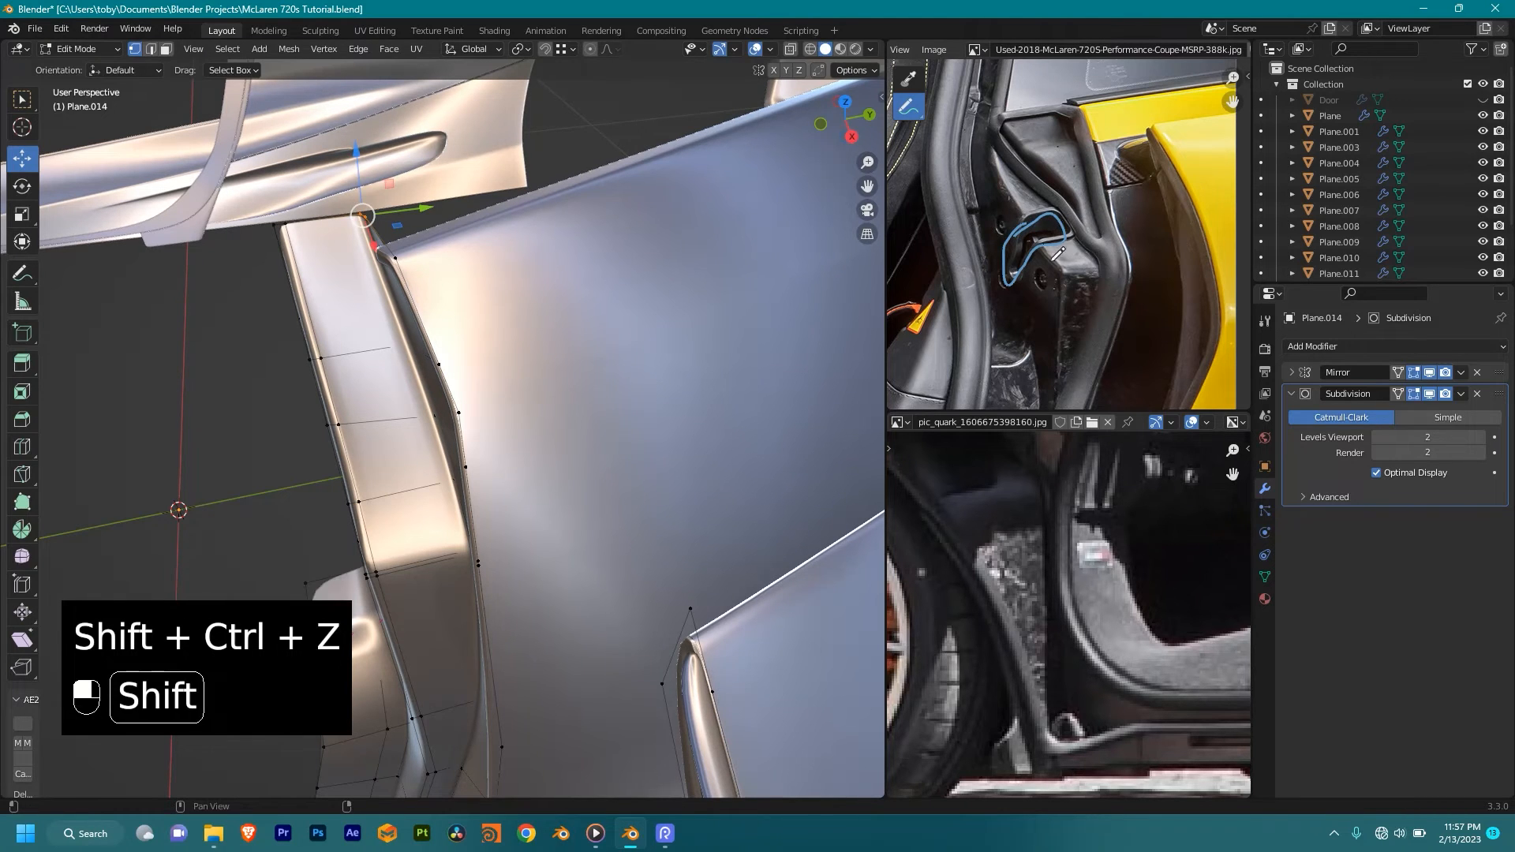
pyautogui.keyDown('ctrl'); pyautogui.moveTo(1056, 229); pyautogui.dragTo(1025, 276); pyautogui.keyUp('ctrl')
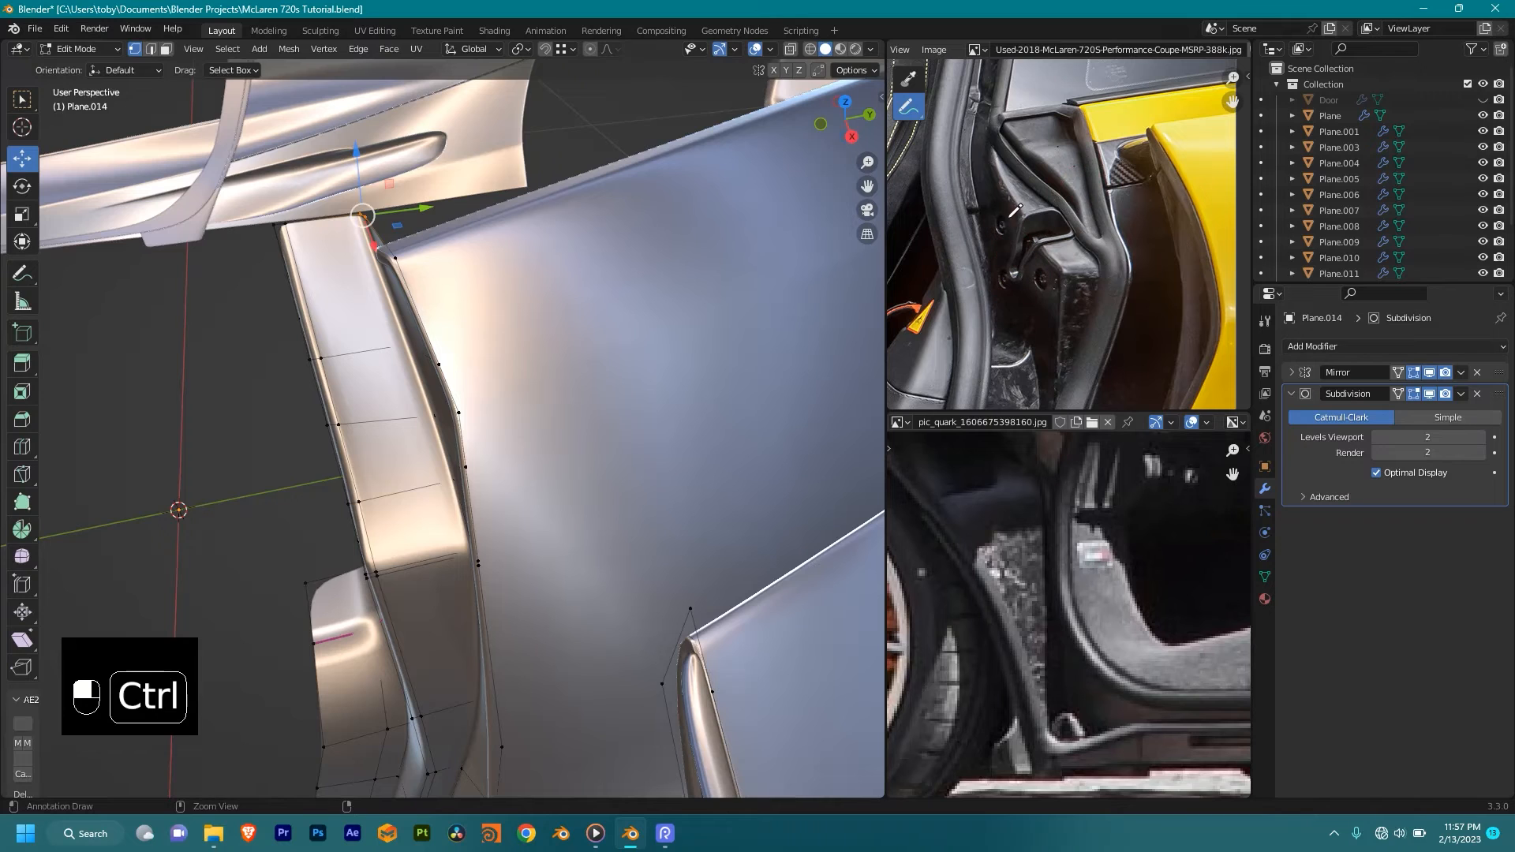
pyautogui.keyDown('ctrl'); pyautogui.moveTo(1016, 211); pyautogui.dragTo(1061, 184); pyautogui.keyUp('ctrl')
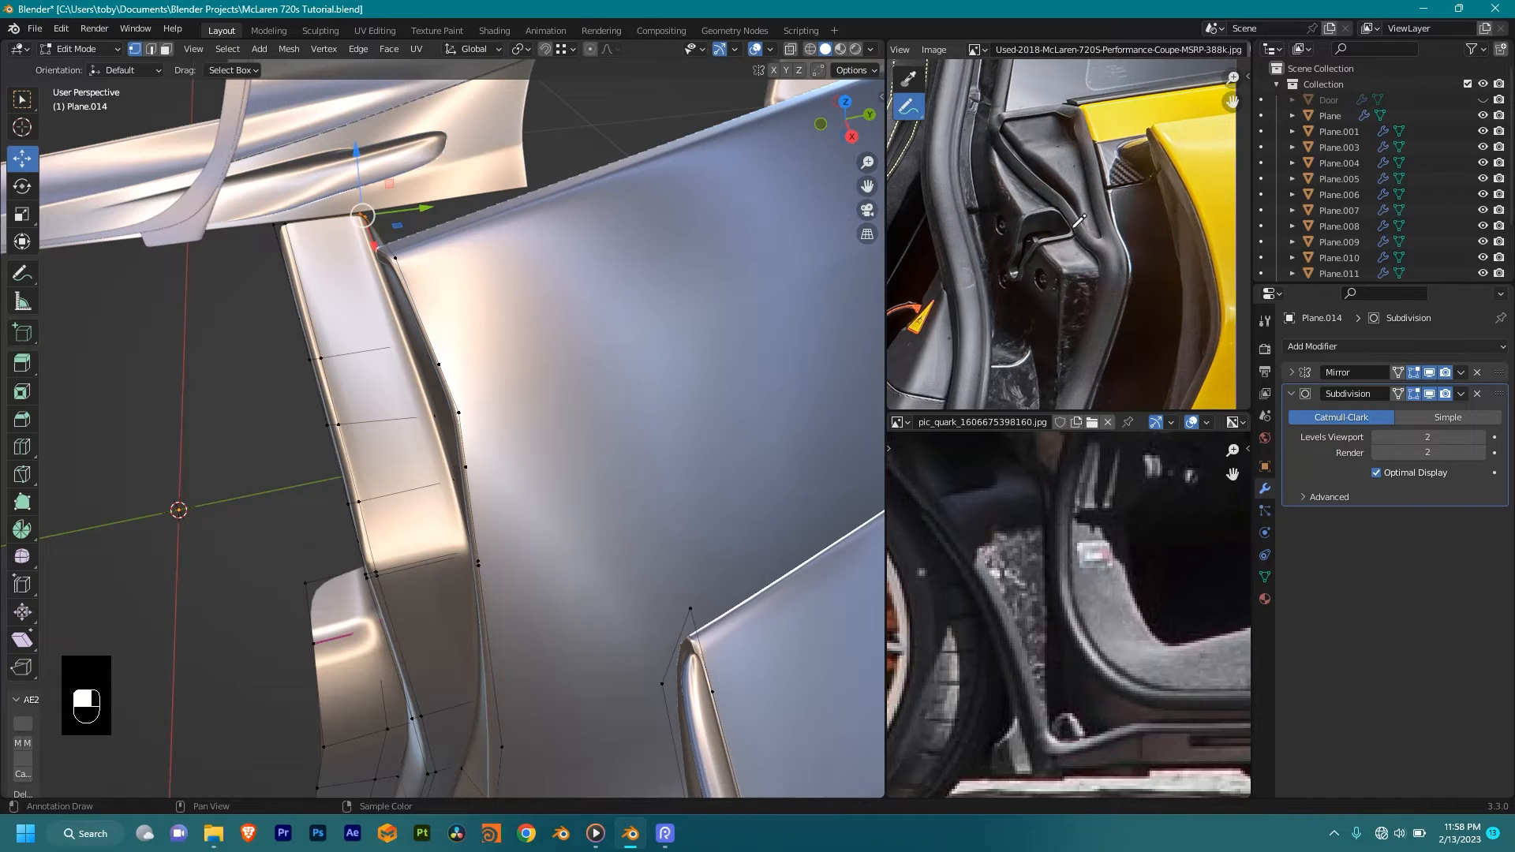
# Step: Extrude the lower ledge's outer corner vertex straight up along Z, snapped to the height of the pillar's top corner
pyautogui.keyDown('shift'); pyautogui.moveTo(1027, 208); pyautogui.dragTo(1067, 228, button='middle'); pyautogui.keyUp('shift')
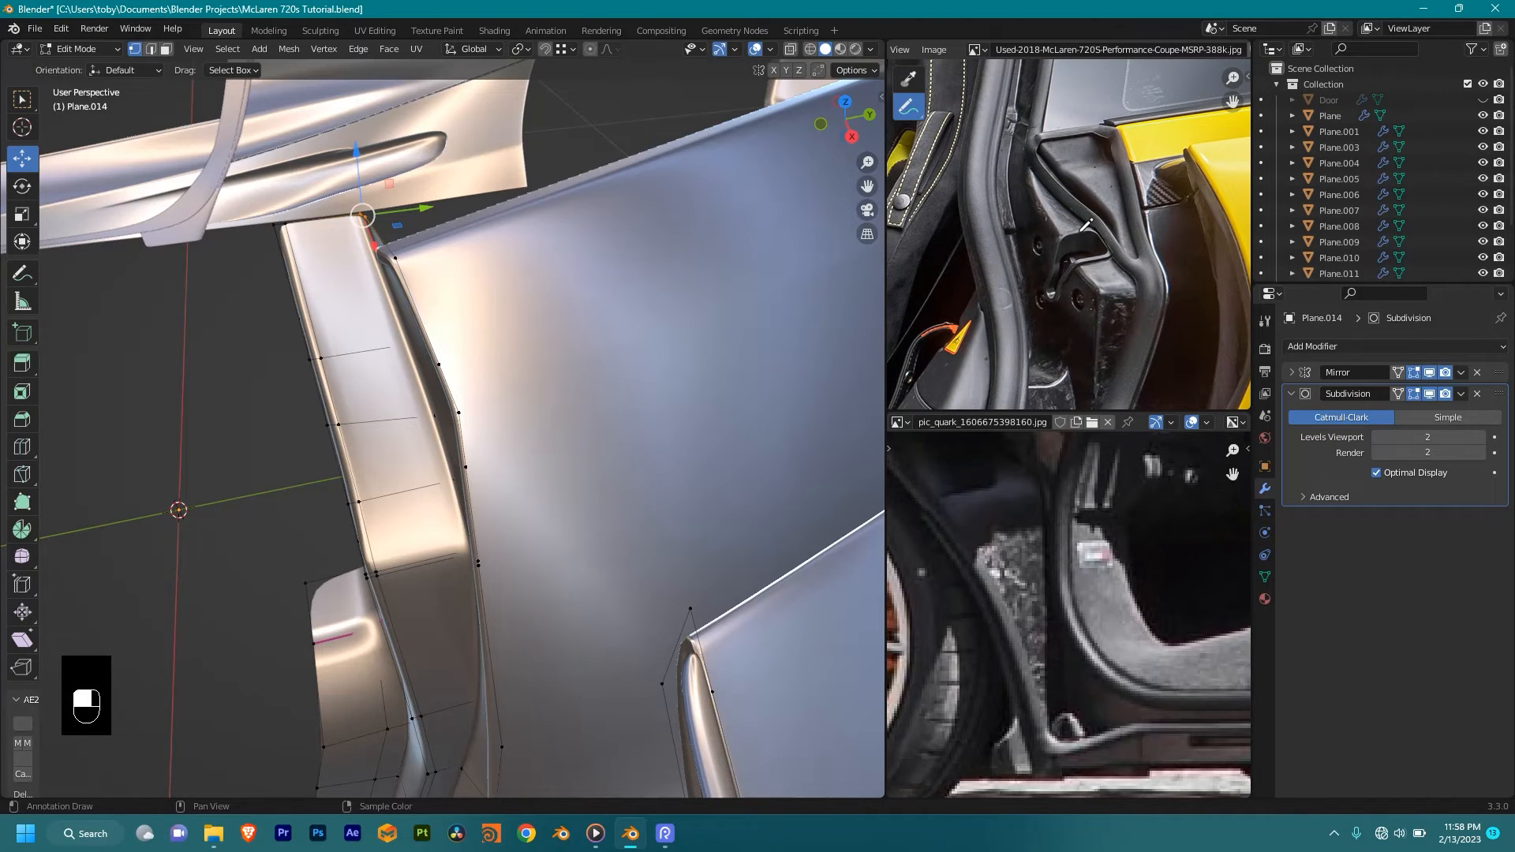
pyautogui.scroll(-1, 1108, 261)
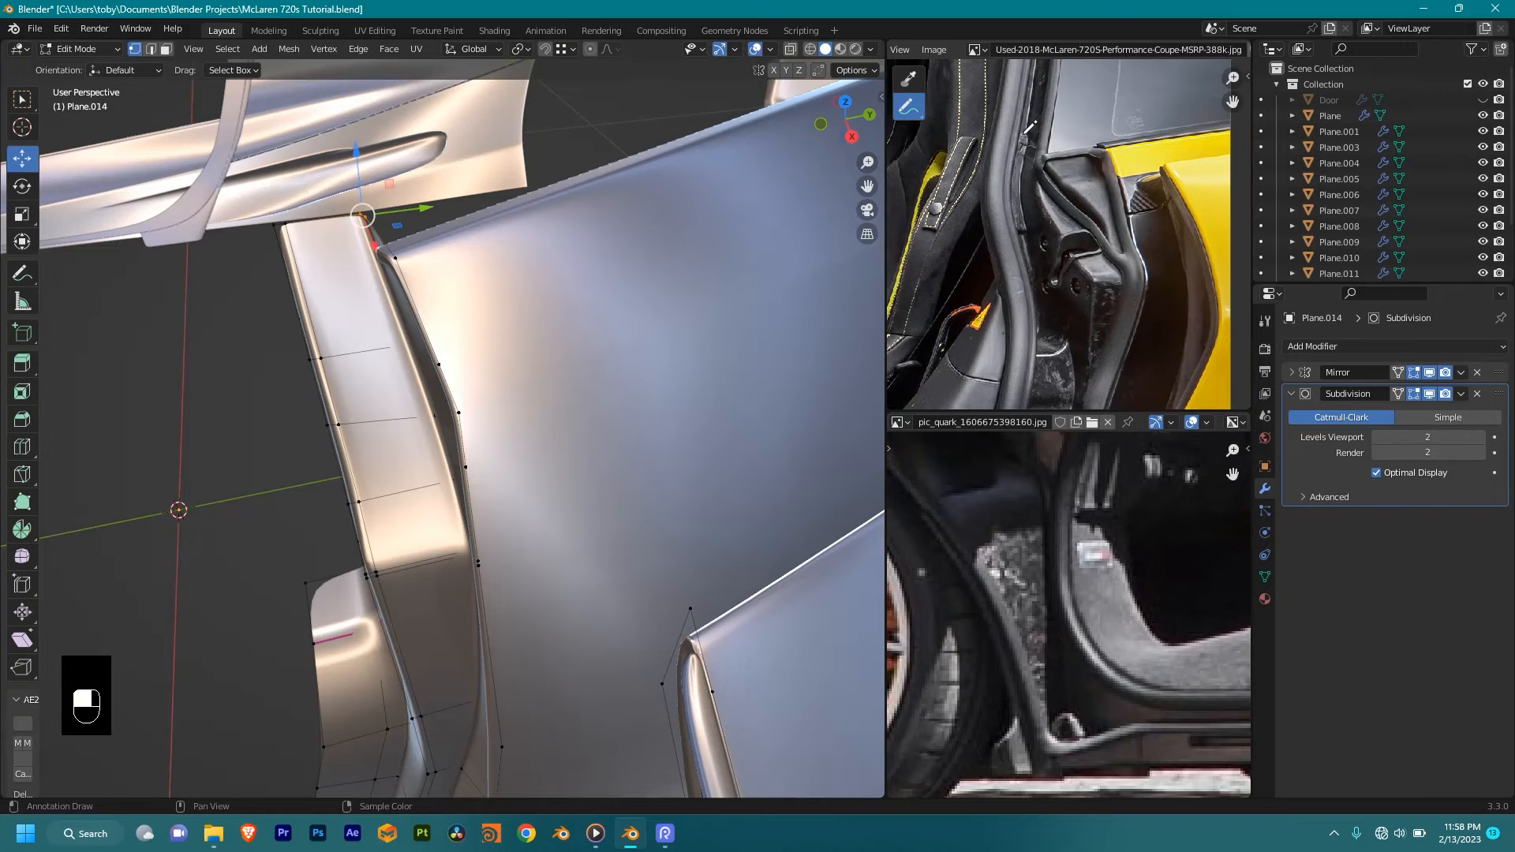
pyautogui.scroll(-3, 584, 410)
pyautogui.moveTo(600, 426); pyautogui.dragTo(487, 427, button='middle')
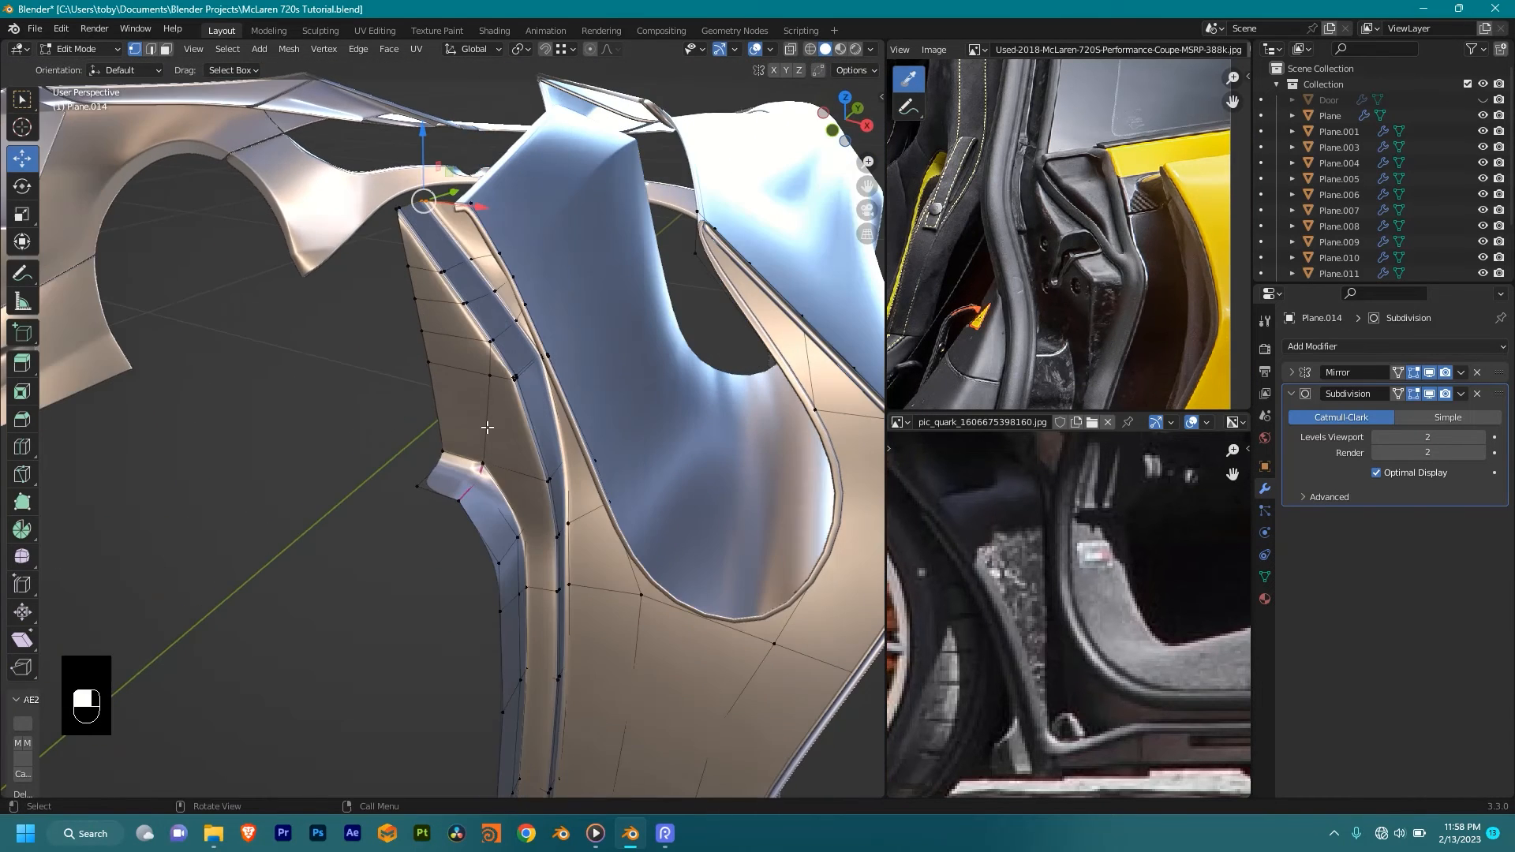
pyautogui.click(416, 480)
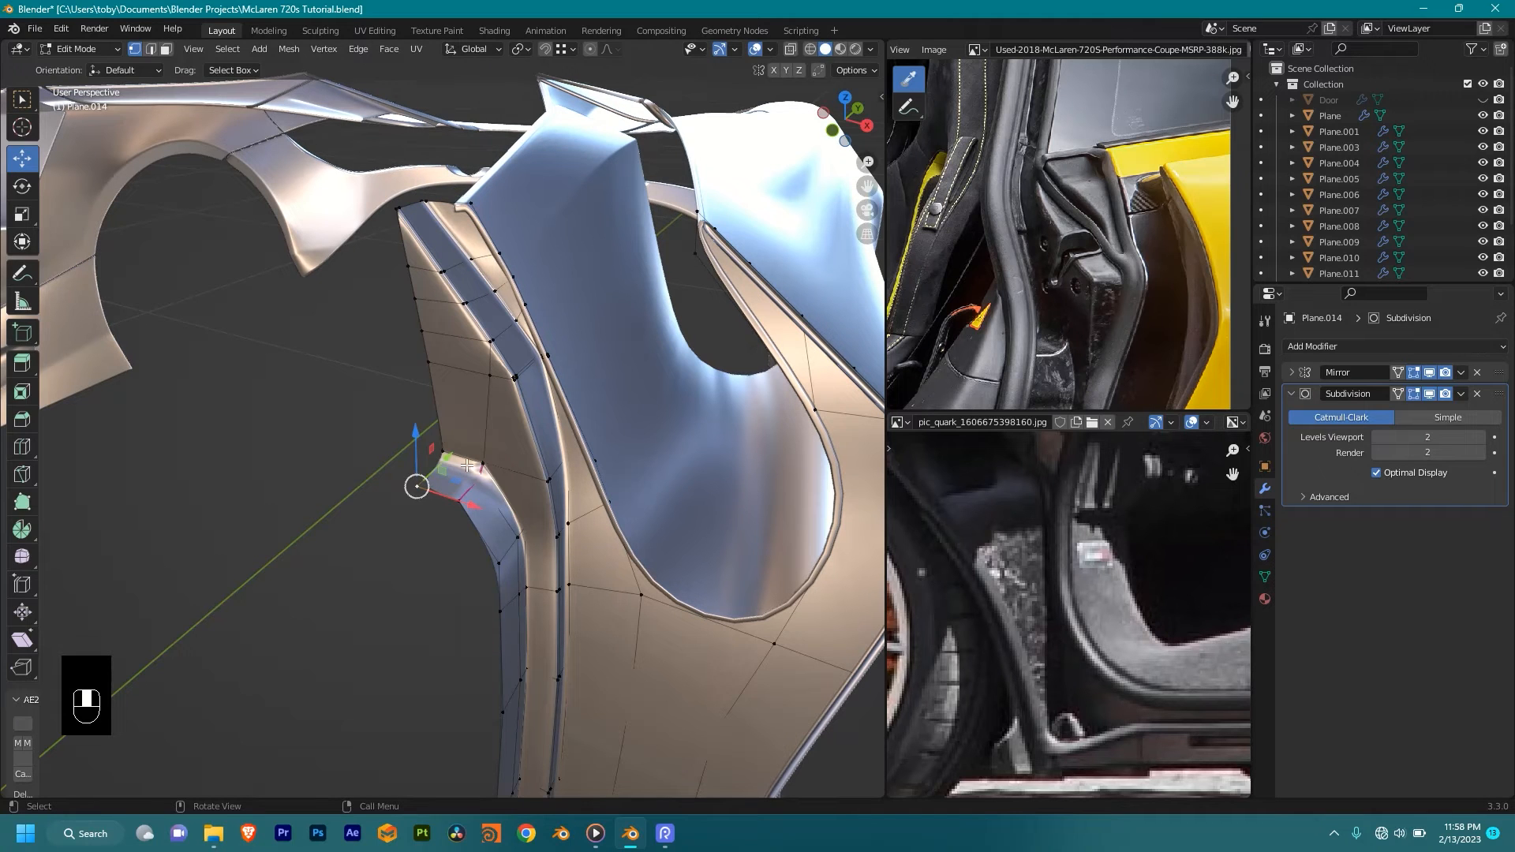
pyautogui.press('e')
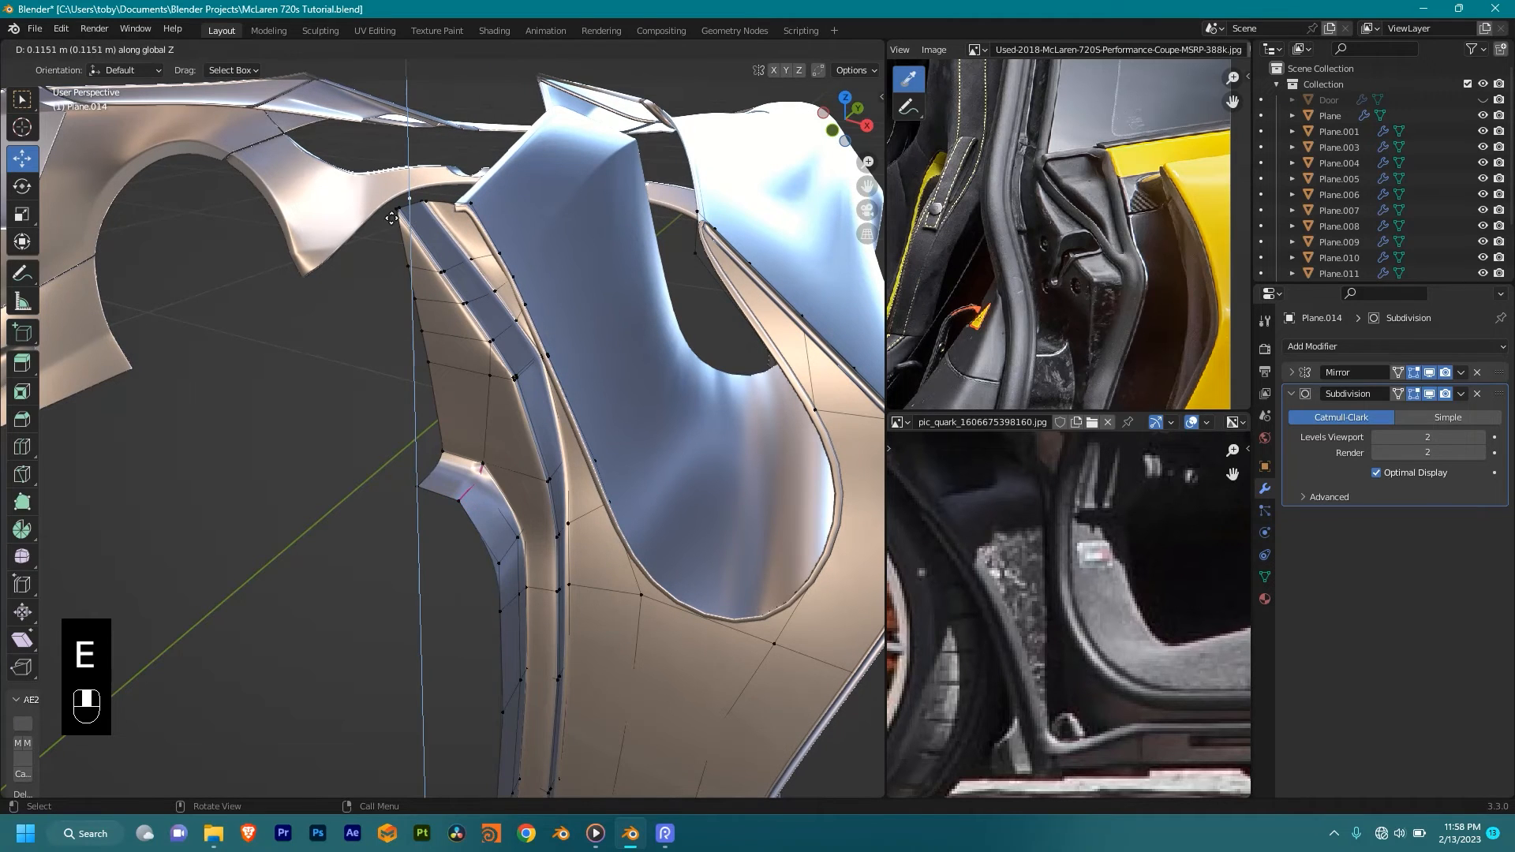
pyautogui.keyDown('ctrl'); pyautogui.click(399, 212); pyautogui.keyUp('ctrl')
# Step: Snap the extruded vertex in line with the pillar's top corner and shift it slightly along Y toward the pillar
pyautogui.moveTo(502, 286); pyautogui.dragTo(551, 338, button='middle')
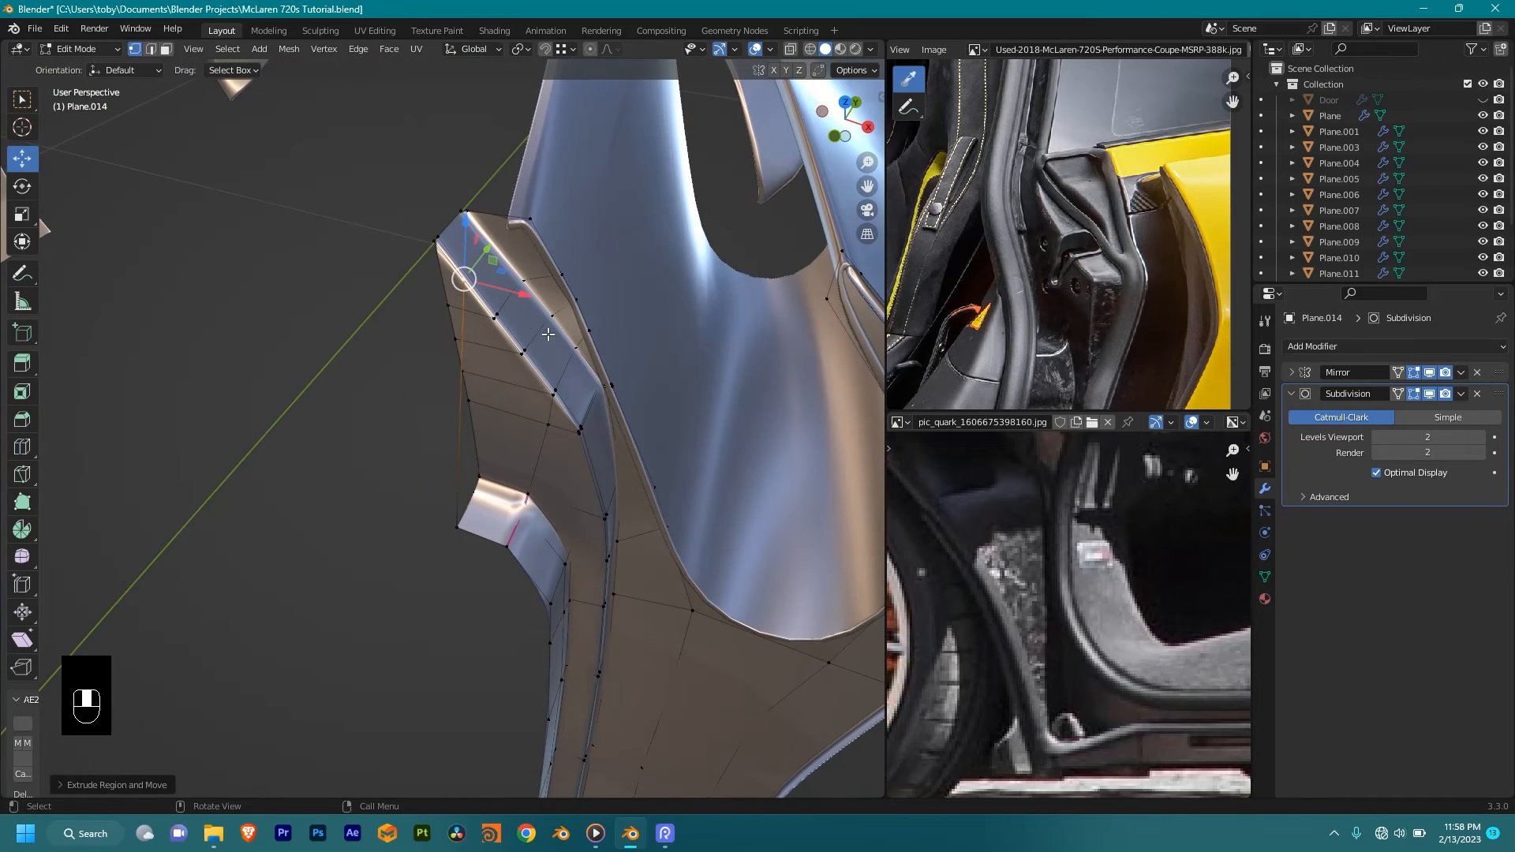
pyautogui.press('g')
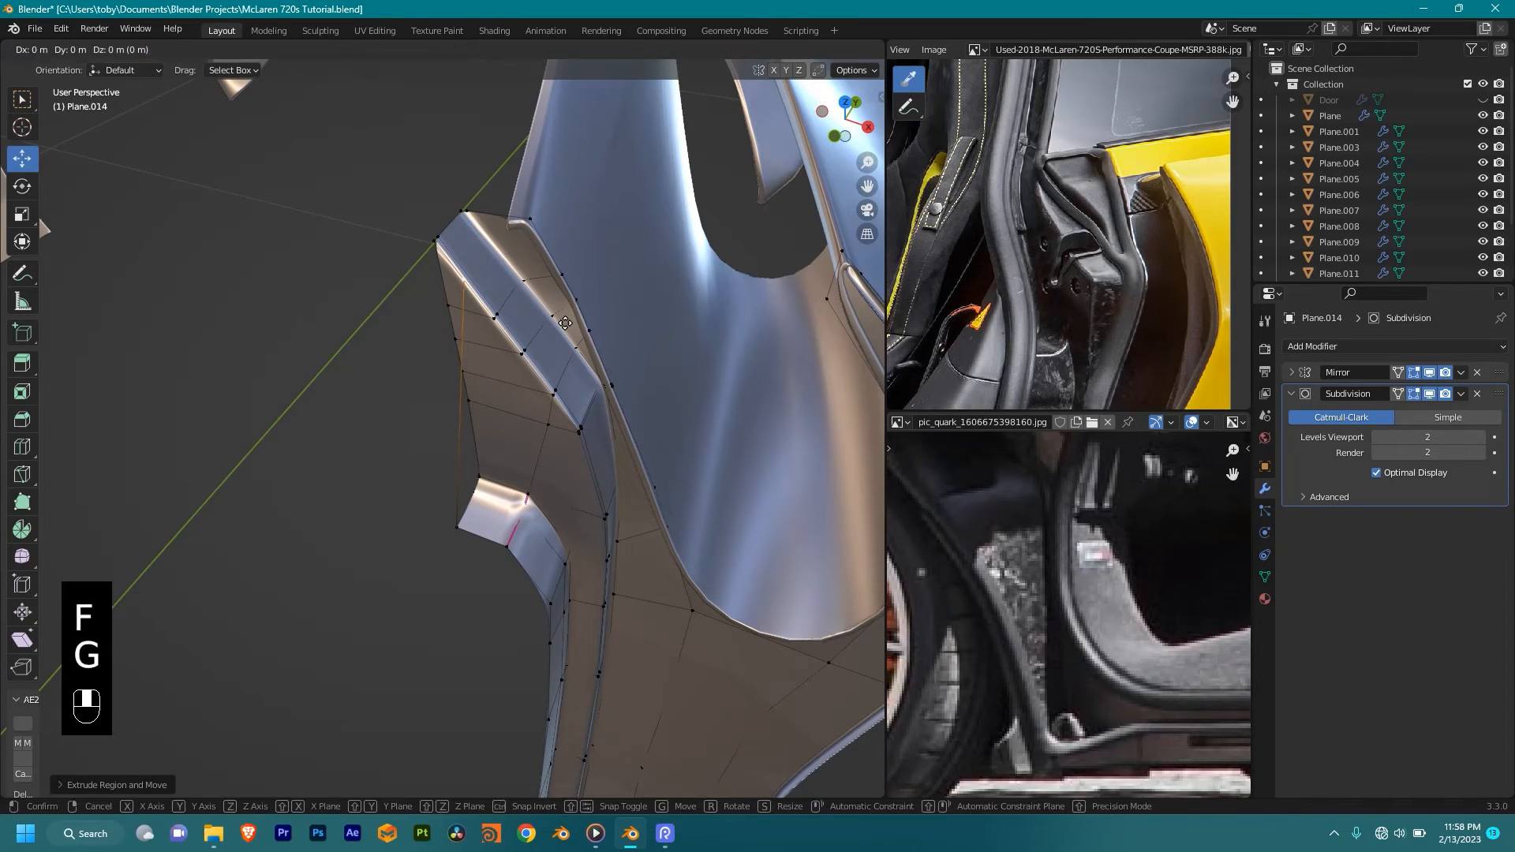
pyautogui.keyDown('ctrl'); pyautogui.click(433, 241); pyautogui.keyUp('ctrl')
pyautogui.moveTo(433, 241); pyautogui.dragTo(465, 313, button='middle')
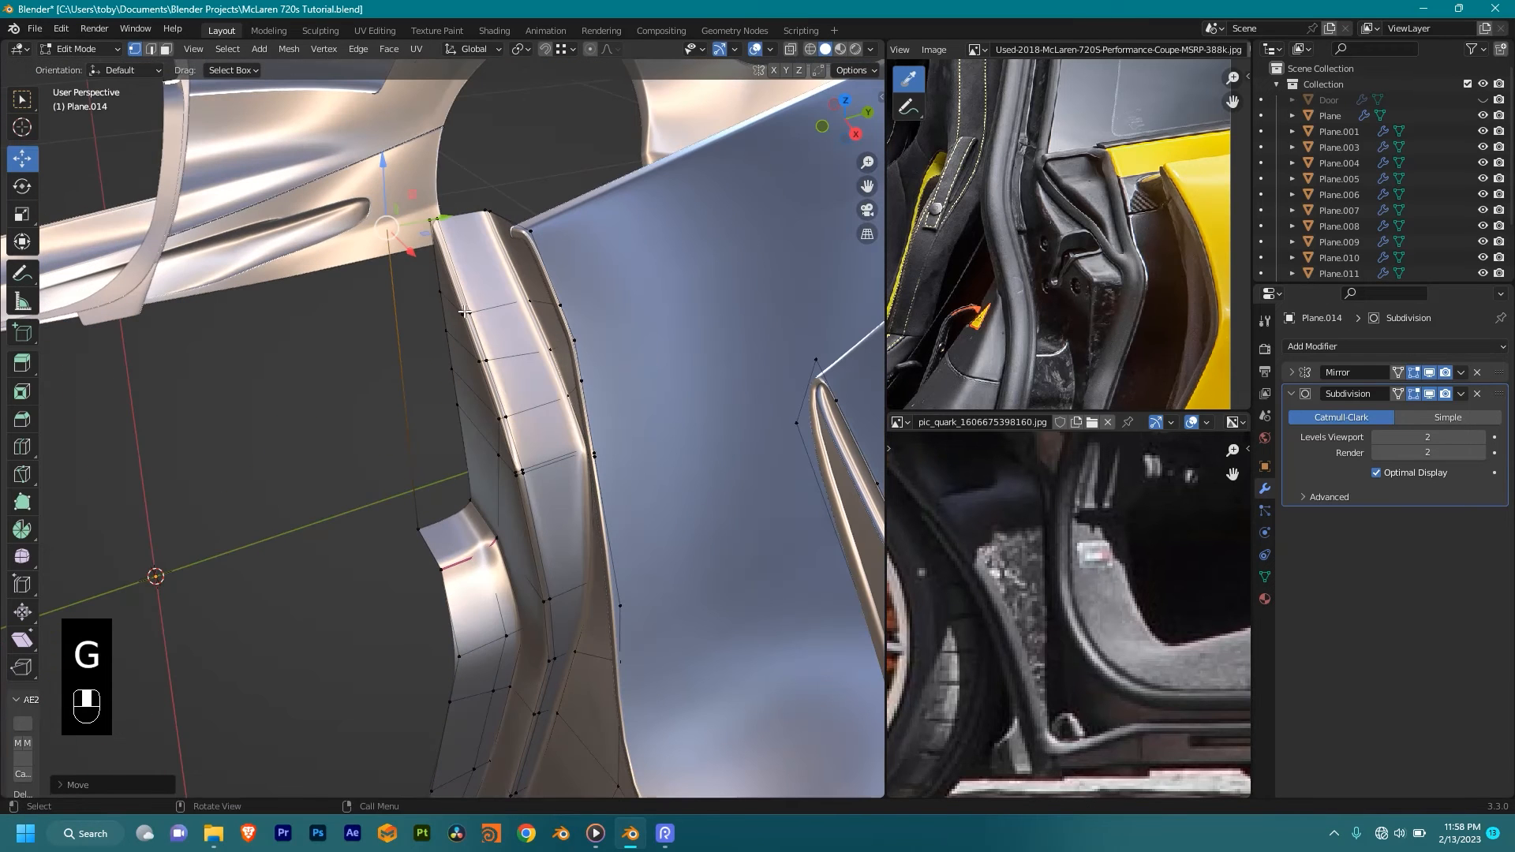
pyautogui.press('g')
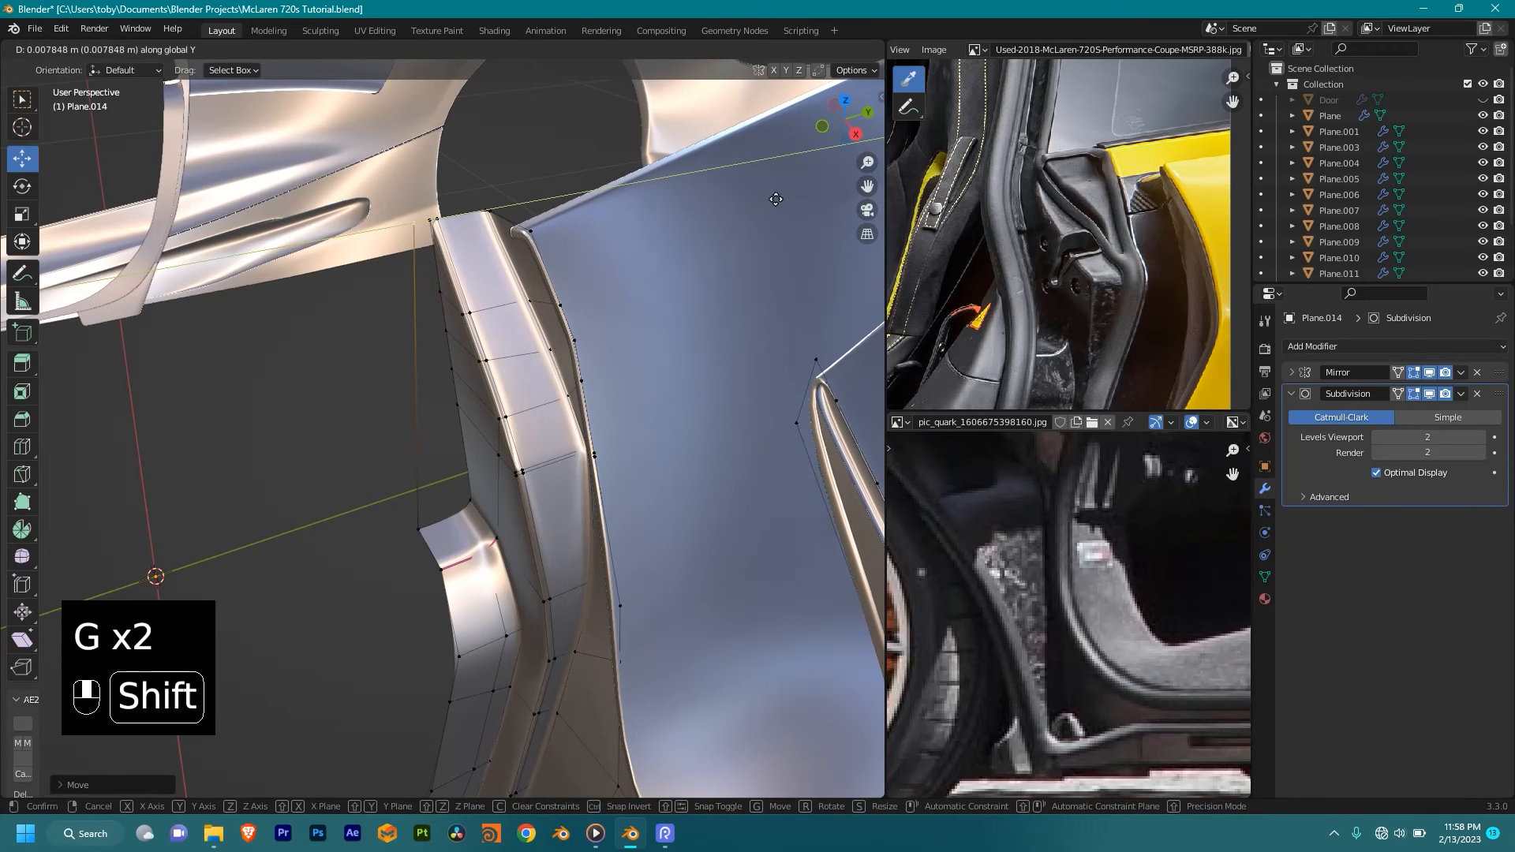
pyautogui.keyDown('shift'); pyautogui.click(762, 214); pyautogui.keyUp('shift')
pyautogui.moveTo(596, 421); pyautogui.dragTo(611, 407, button='middle')
# Step: Subdivide the new vertical edge with evenly spaced cuts and fill the topmost face between it and the pillar
pyautogui.hotkey('ctrl', 'r')
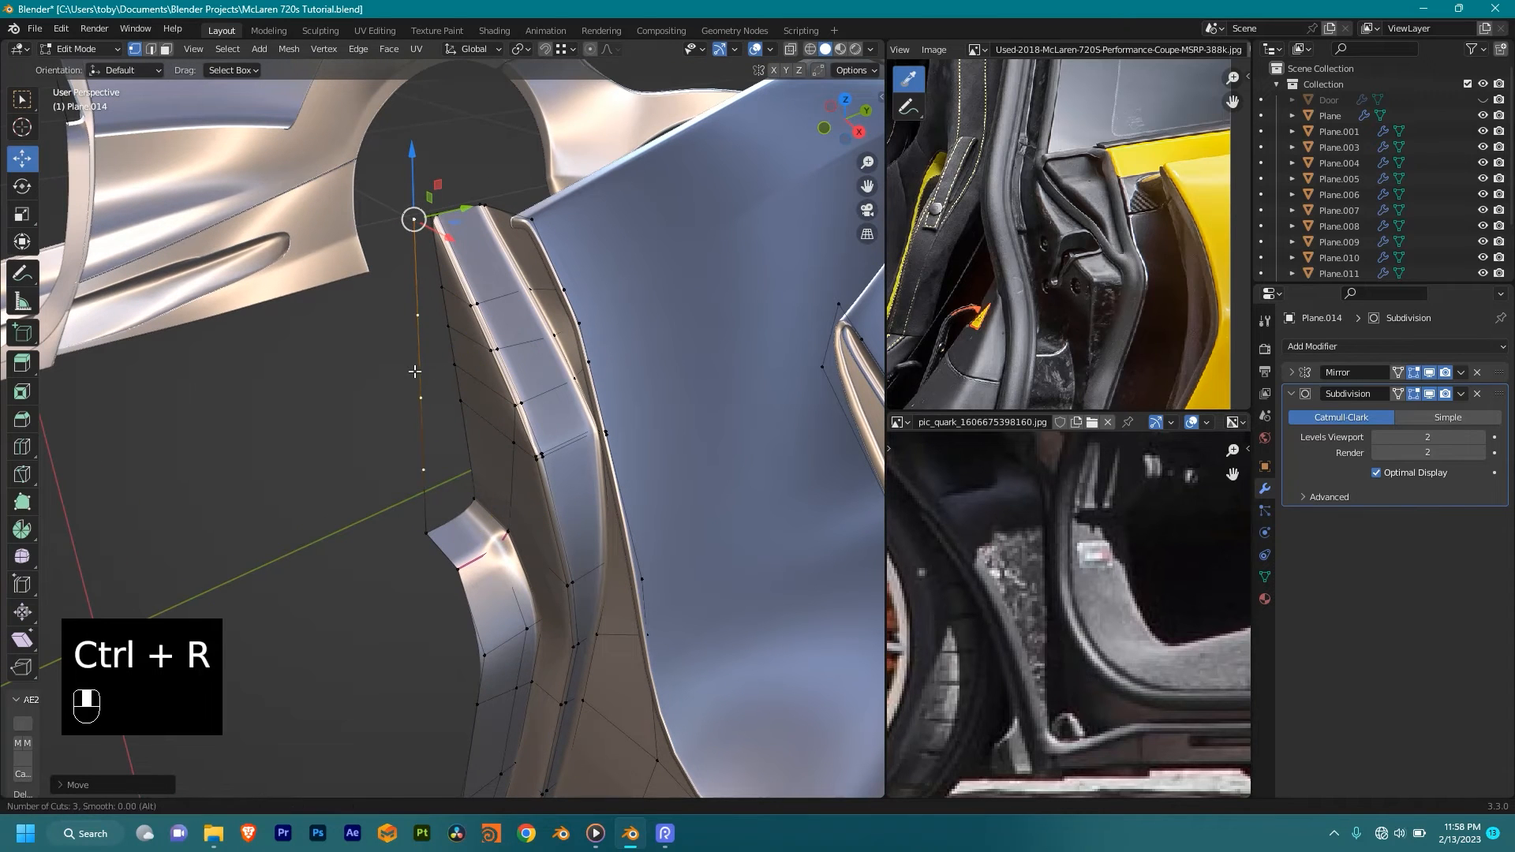
pyautogui.keyDown('shift'); pyautogui.click(438, 249); pyautogui.keyUp('shift')
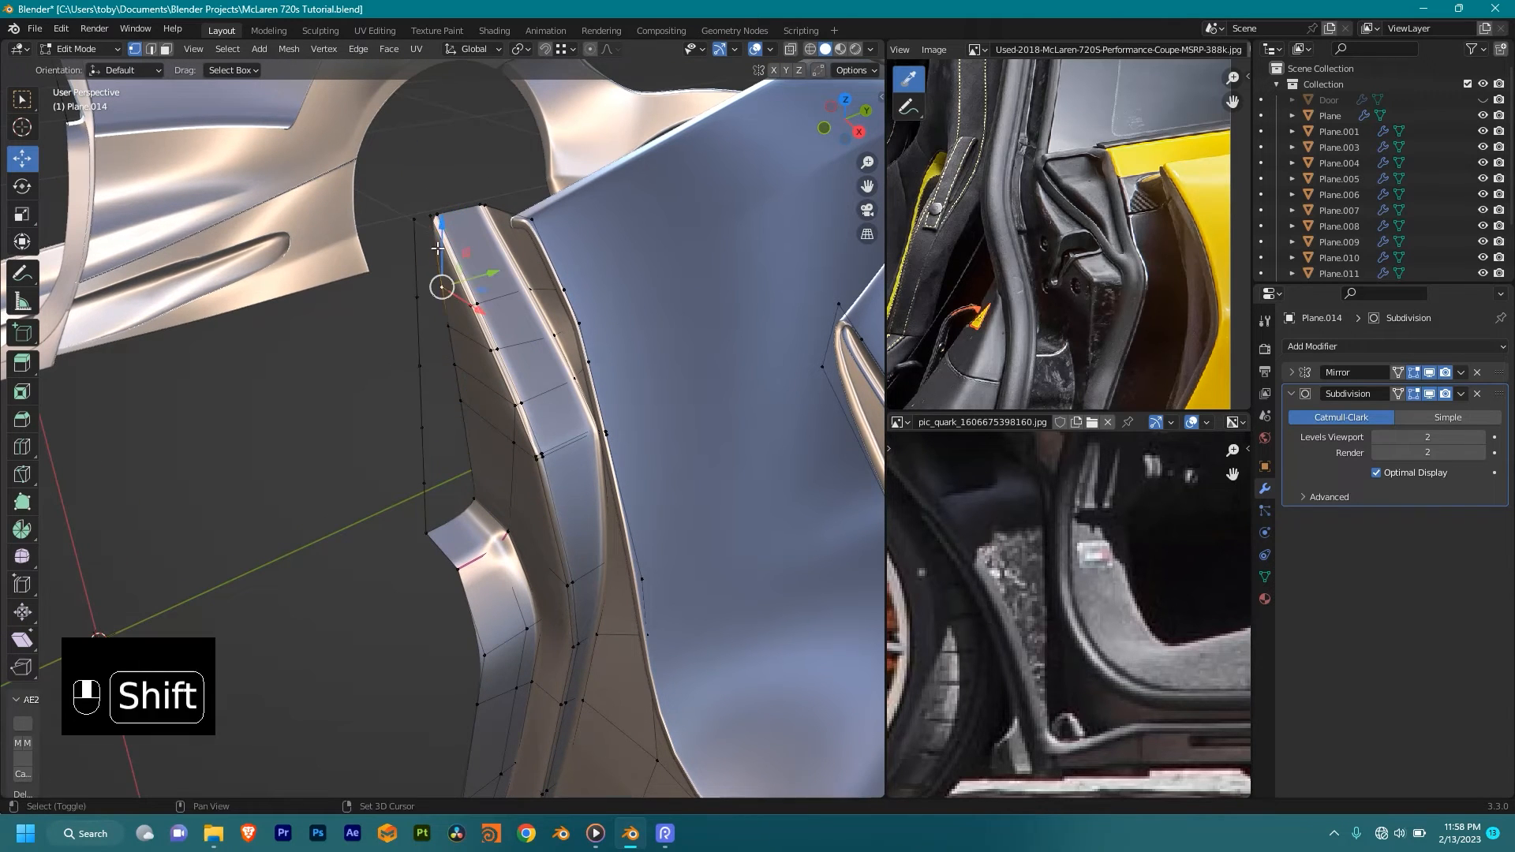
pyautogui.keyDown('shift'); pyautogui.click(418, 295); pyautogui.keyUp('shift')
pyautogui.press('f')
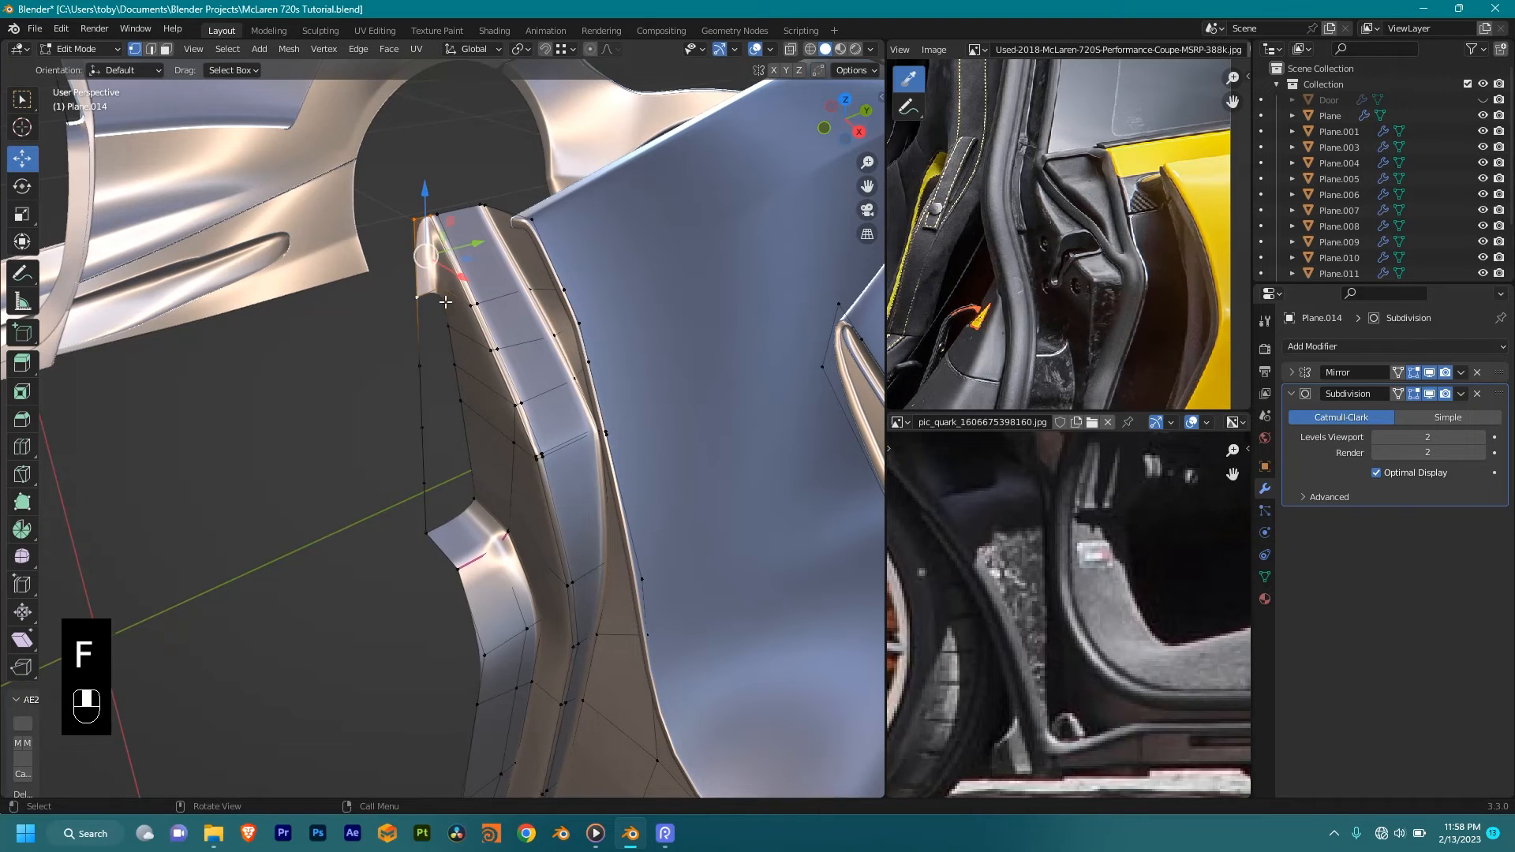
# Step: Fill the next faces downward between the subdivided vertical edge and the pillar's inner edge
pyautogui.keyDown('ctrl'); pyautogui.moveTo(384, 191); pyautogui.dragTo(444, 250); pyautogui.keyUp('ctrl')
pyautogui.scroll(1, 481, 300)
pyautogui.press('f')
pyautogui.press('f')
pyautogui.press('f')
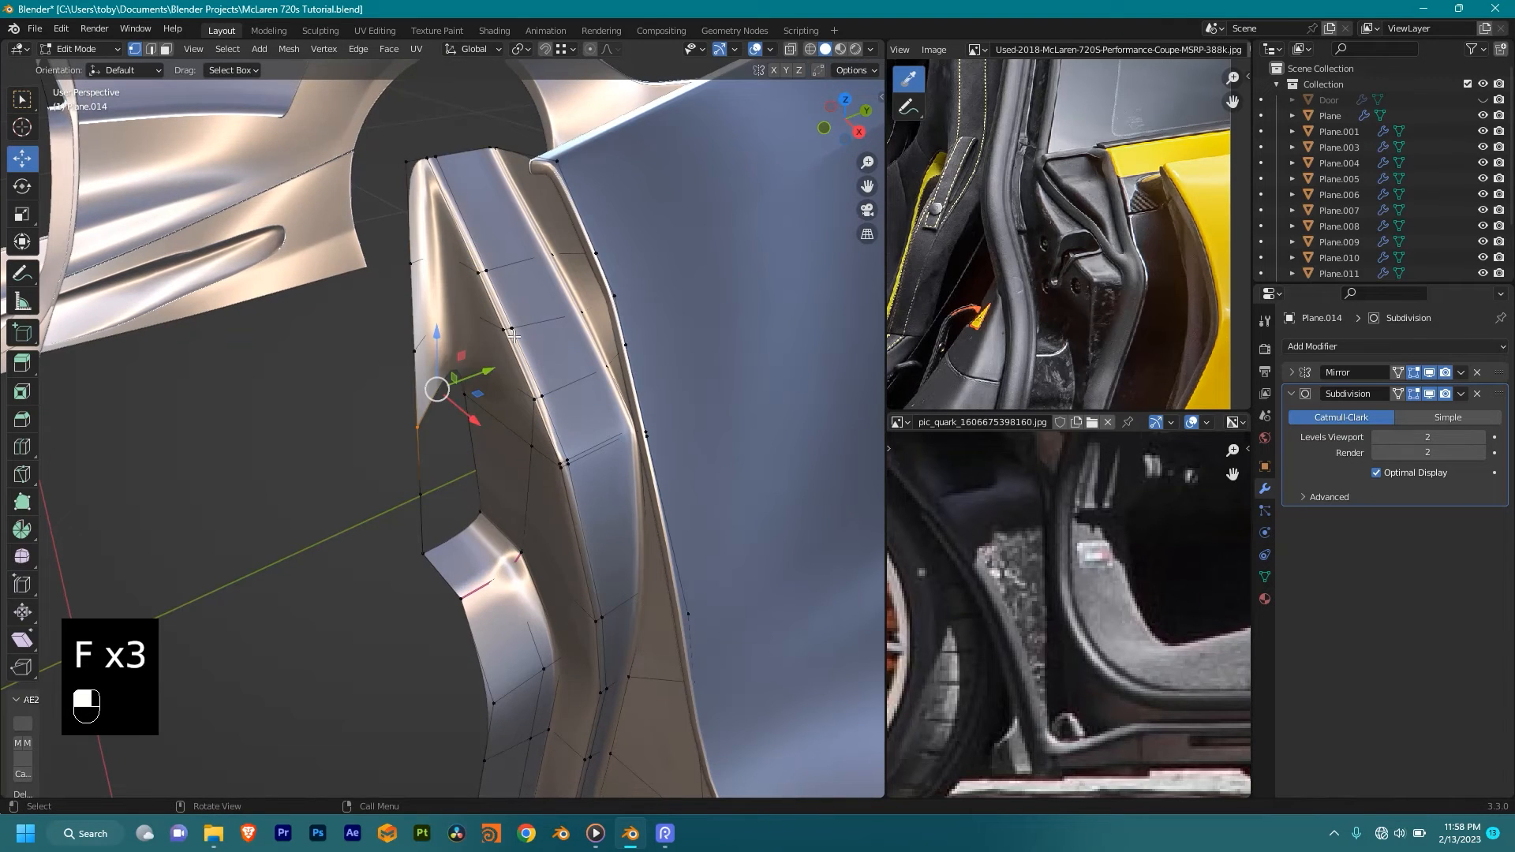
# Step: In wireframe, add a centred cut to the vertical edge's lowest segment just above the ledge
pyautogui.moveTo(513, 336); pyautogui.dragTo(490, 280, button='middle')
pyautogui.hotkey('shift', 'z')
pyautogui.moveTo(527, 503); pyautogui.dragTo(528, 517, button='middle')
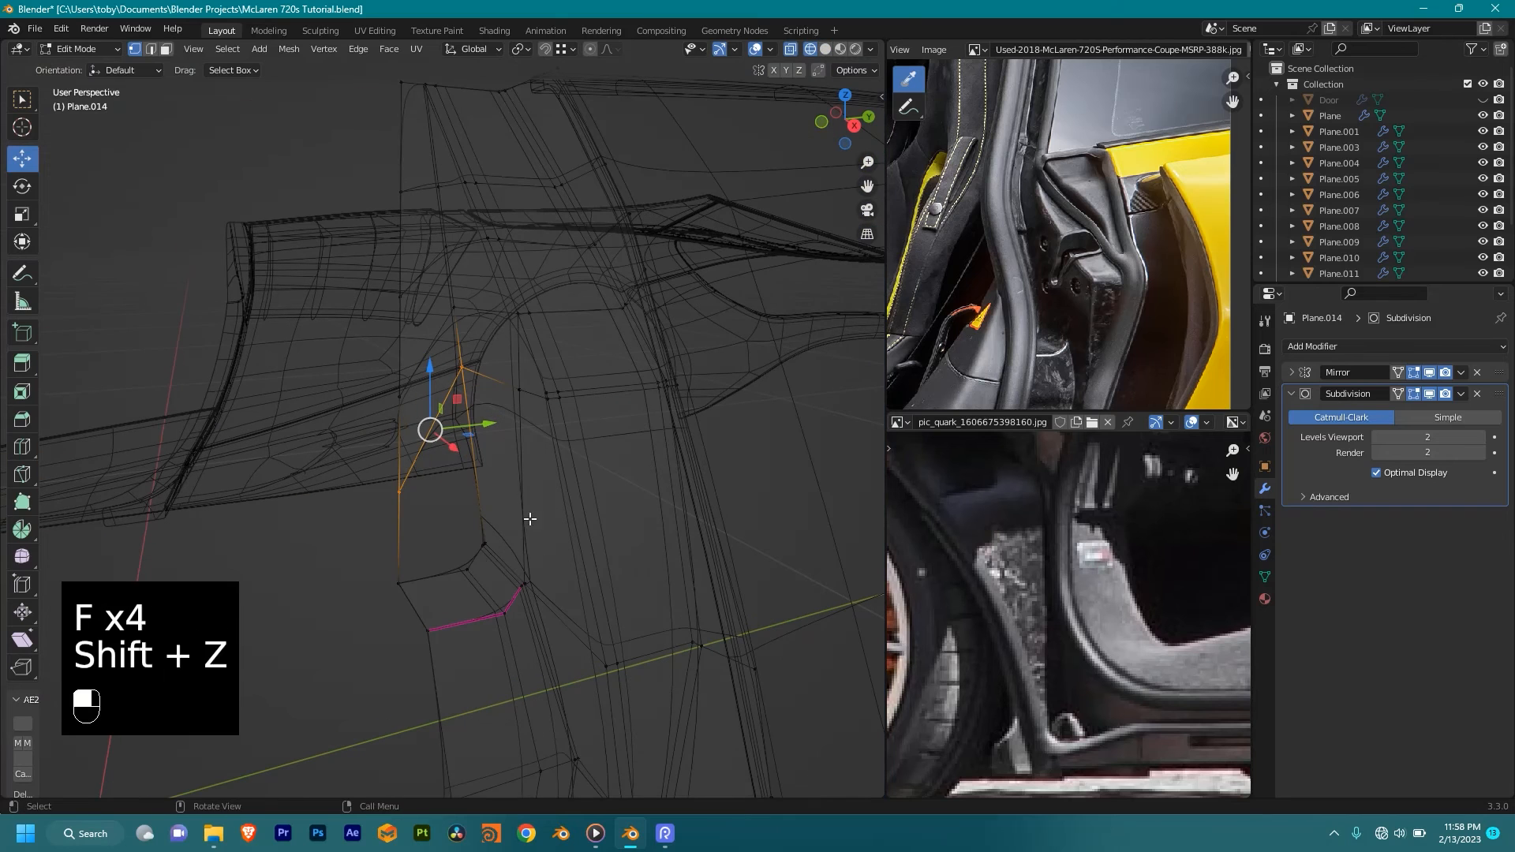
pyautogui.hotkey('ctrl', 'r')
pyautogui.click(416, 543)
pyautogui.rightClick(416, 543)
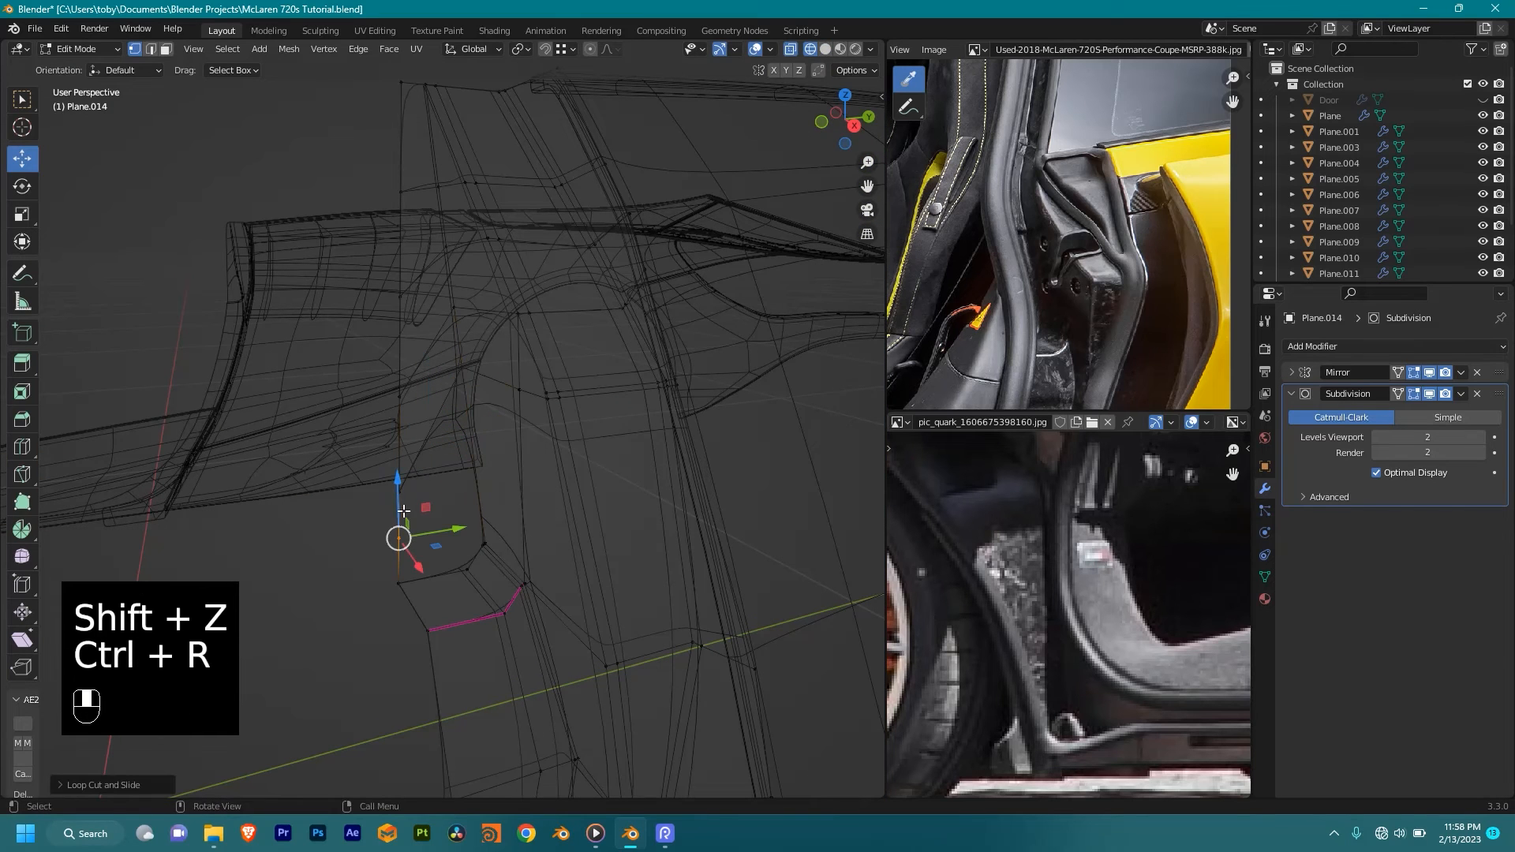
# Step: Select the vertices around the remaining gap above the ledge and fill a face between the vertical edge and pillar
pyautogui.moveTo(474, 574); pyautogui.dragTo(515, 444, button='middle')
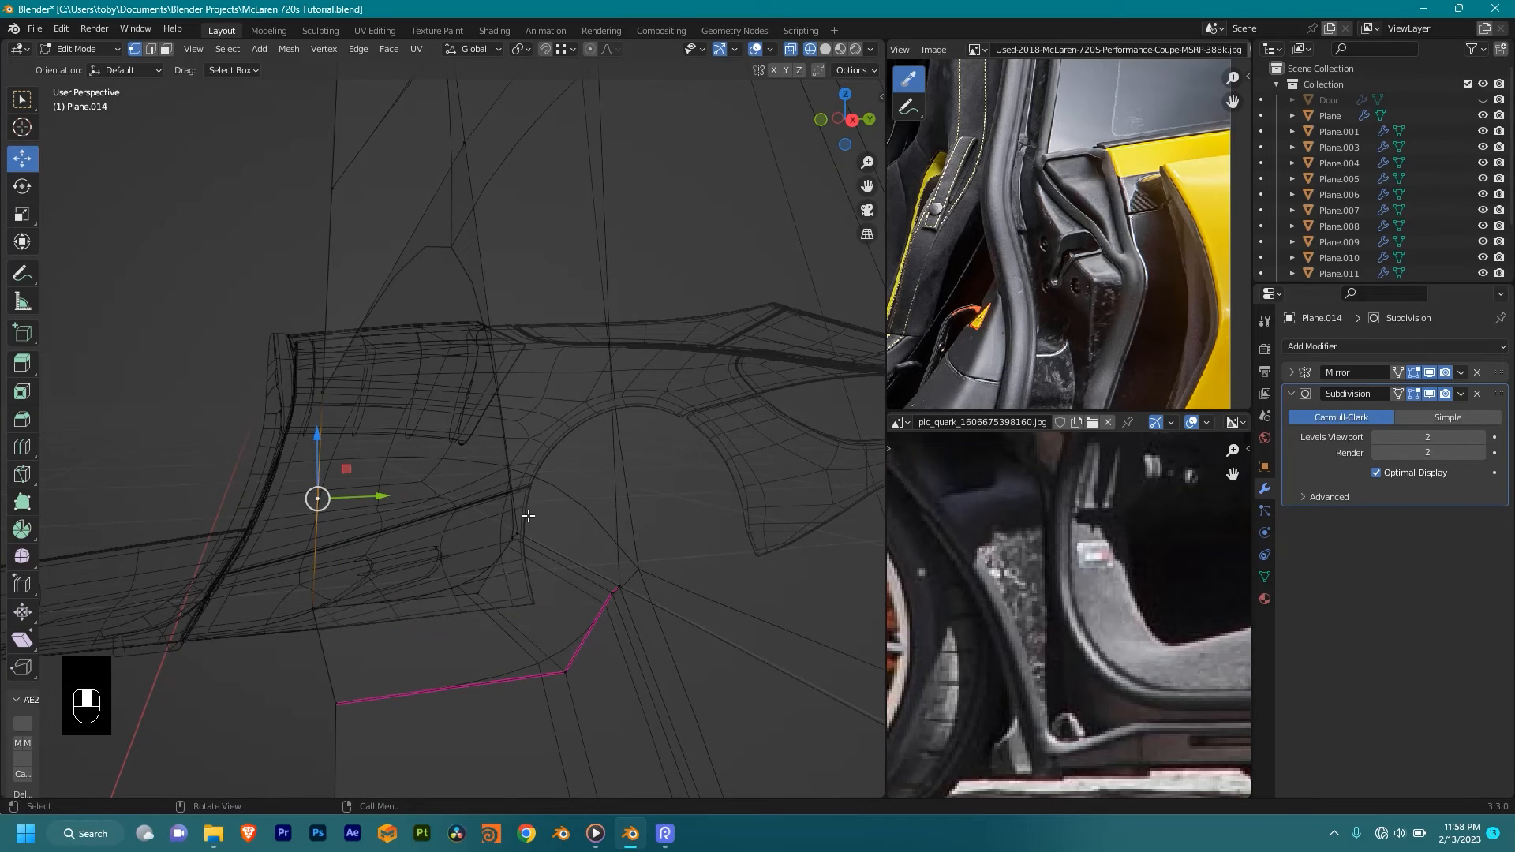
pyautogui.keyDown('ctrl'); pyautogui.click(366, 364); pyautogui.keyUp('ctrl')
pyautogui.hotkey('ctrl', 'z')
pyautogui.press('Tab')
pyautogui.press('Tab')
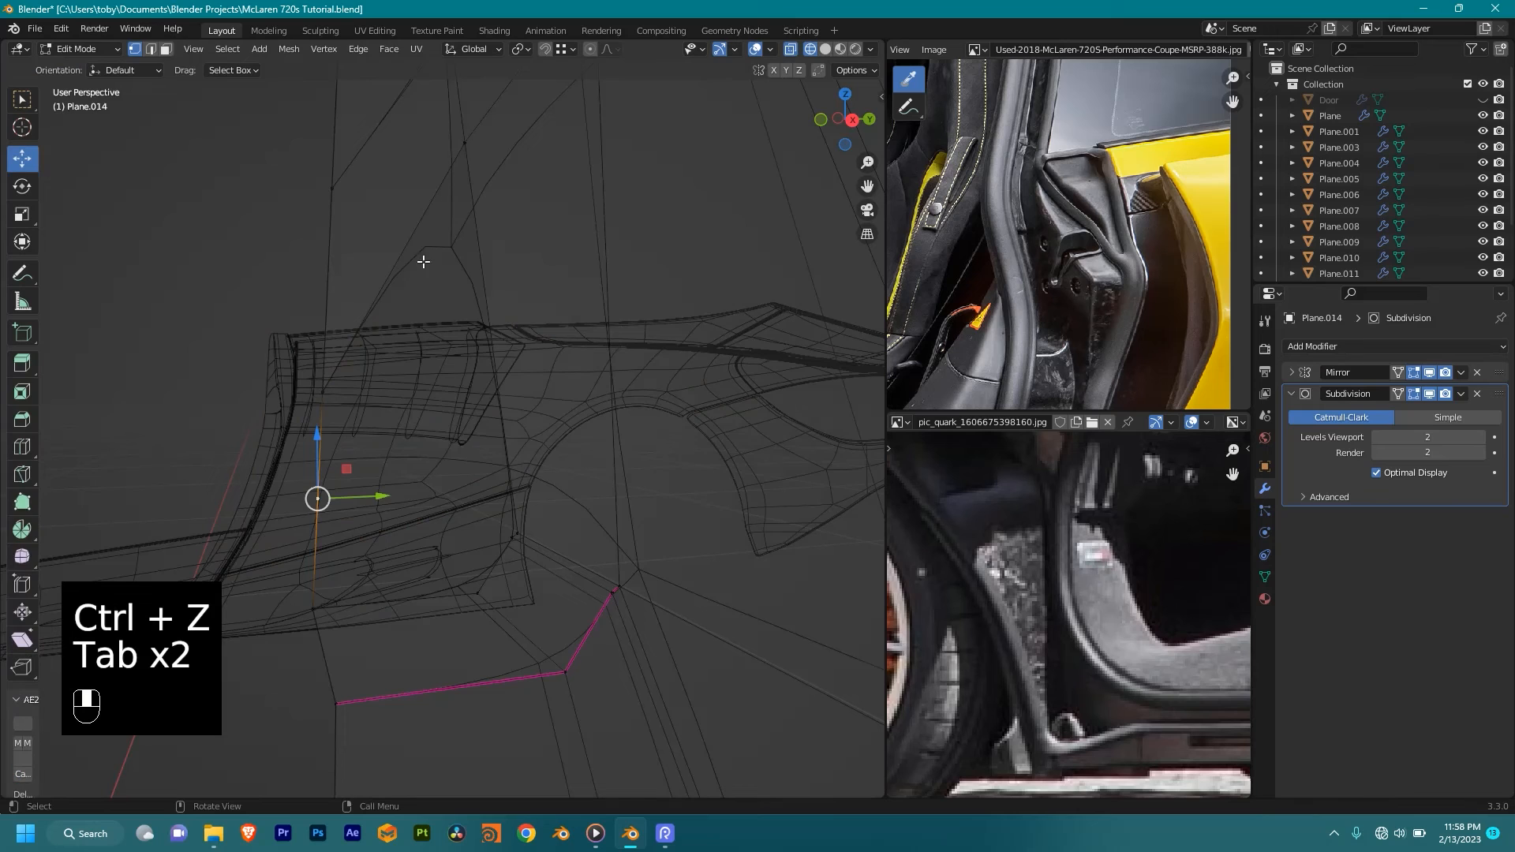
pyautogui.keyDown('ctrl'); pyautogui.click(325, 394); pyautogui.keyUp('ctrl')
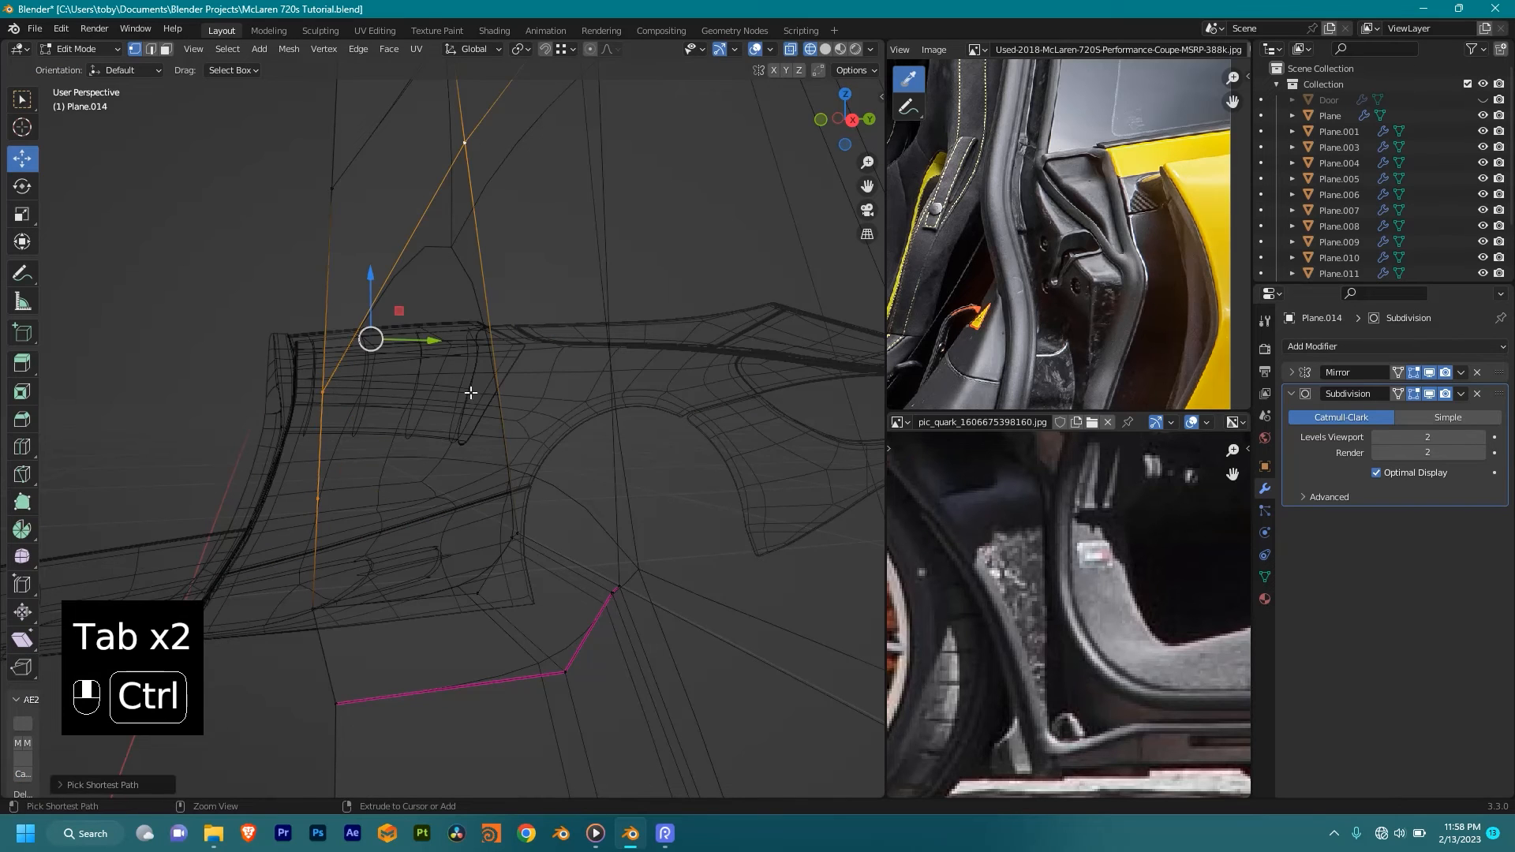
pyautogui.press('f')
# Step: Add a loop cut through the filled faces above the ledge and slide it close to the pillar's inner edge
pyautogui.moveTo(535, 531)
pyautogui.mouseDown(button='middle')
pyautogui.moveTo(535, 565)
pyautogui.moveTo(537, 545)
pyautogui.mouseUp(button='middle')
pyautogui.scroll(-2, 537, 546)
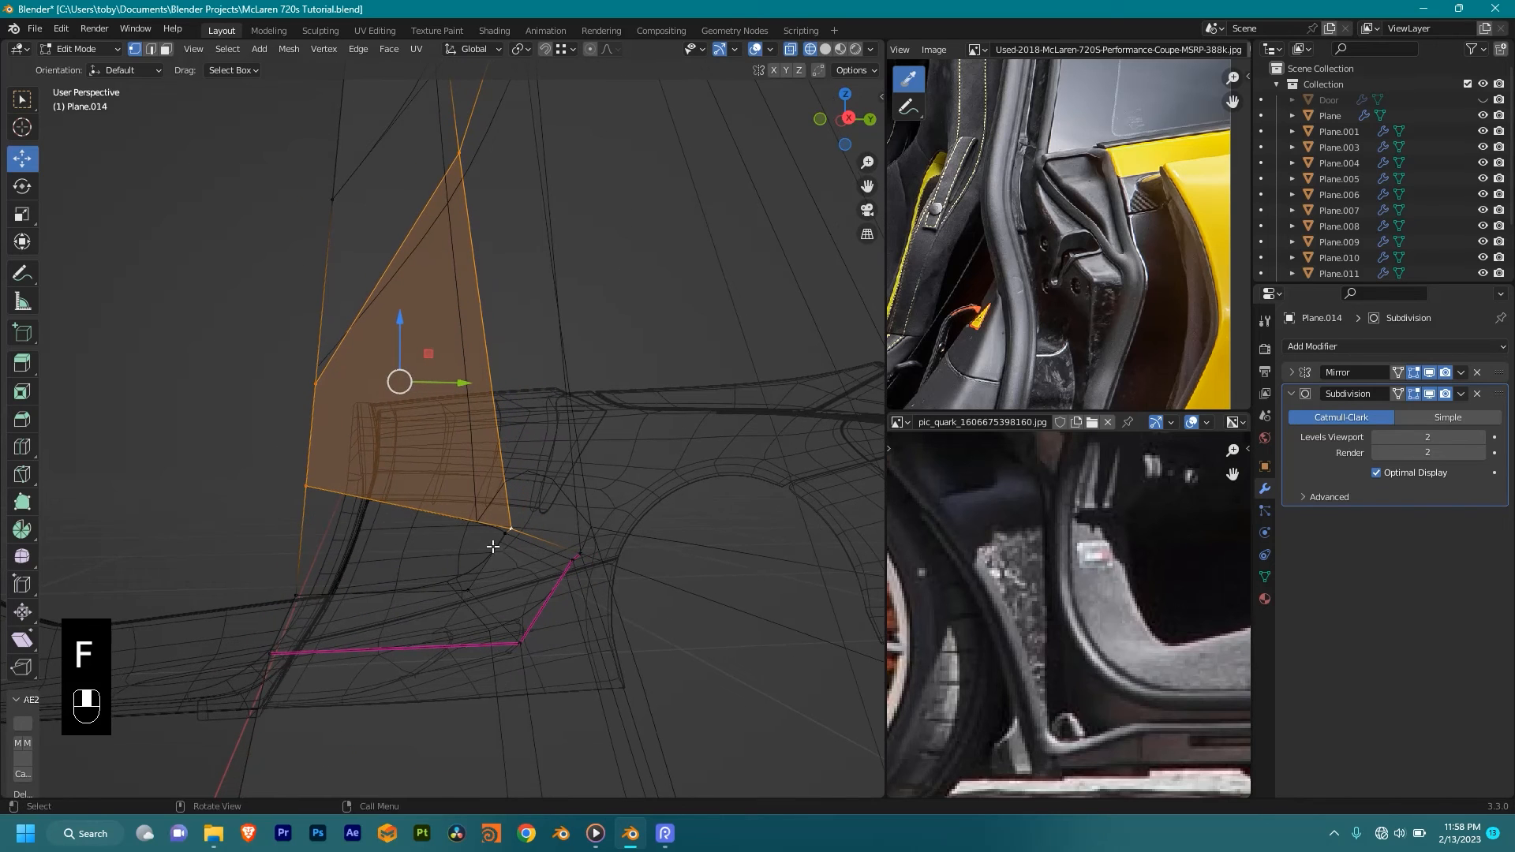
pyautogui.hotkey('ctrl', 'r')
pyautogui.click(442, 497)
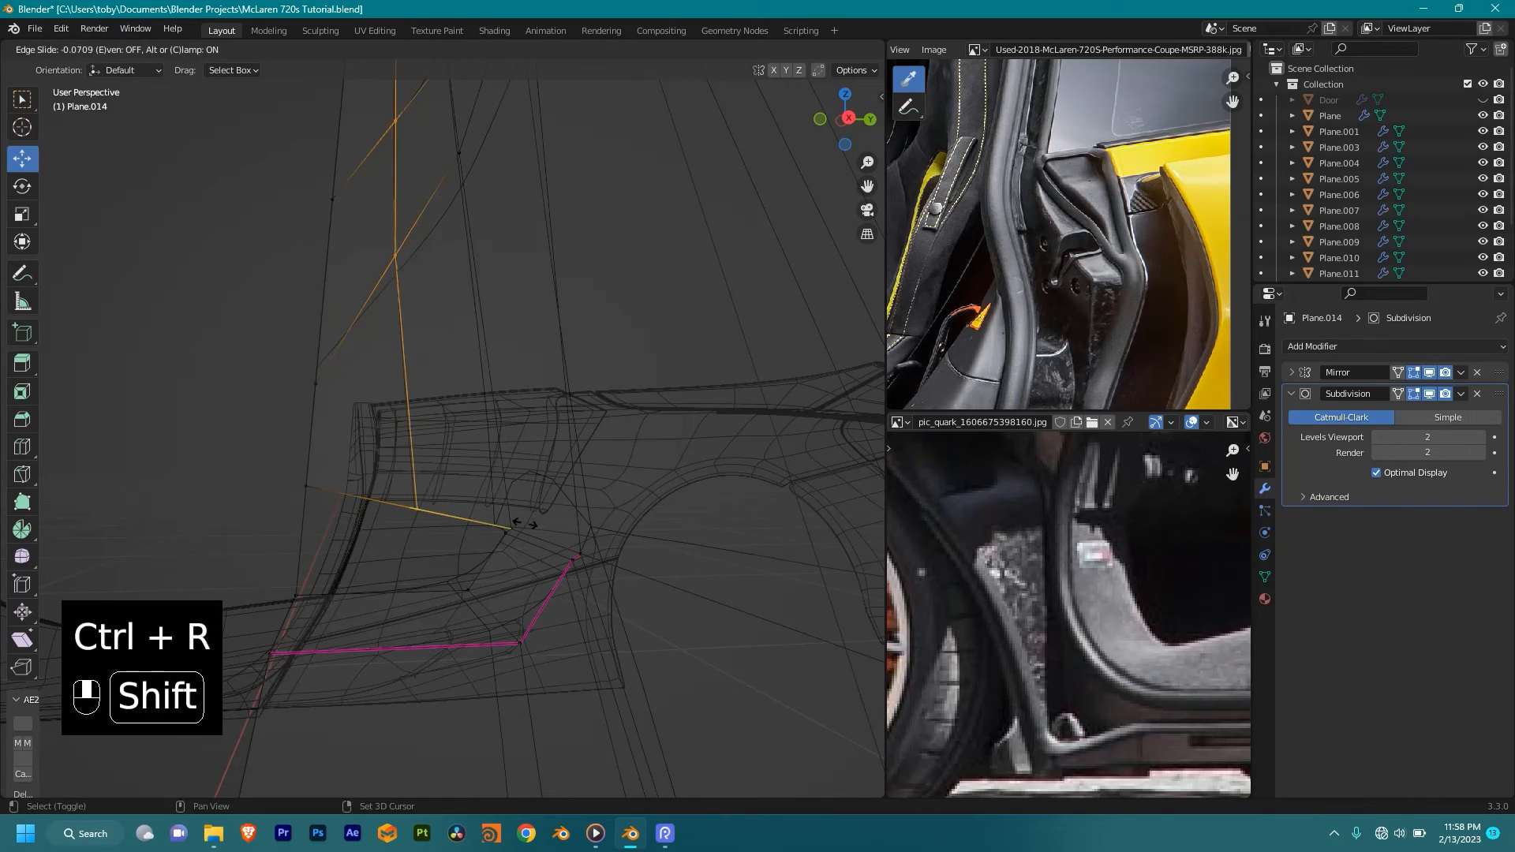
pyautogui.click(501, 454)
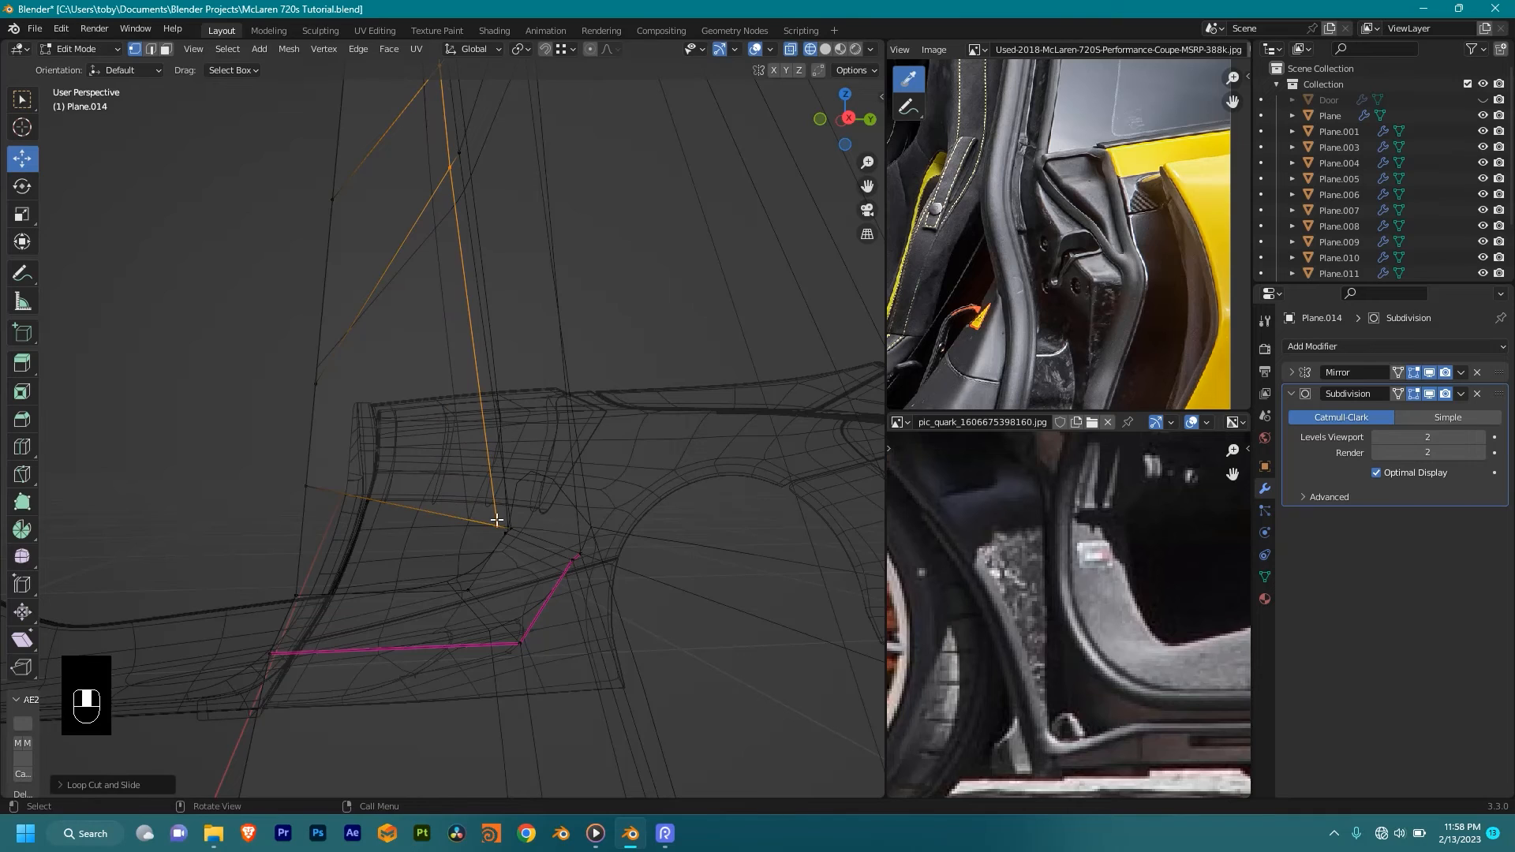
# Step: Connect the new loop's lower end to the ledge corner and fill the face between it and the vertical edge
pyautogui.keyDown('ctrl'); pyautogui.rightClick(467, 582); pyautogui.keyUp('ctrl')
pyautogui.press('f')
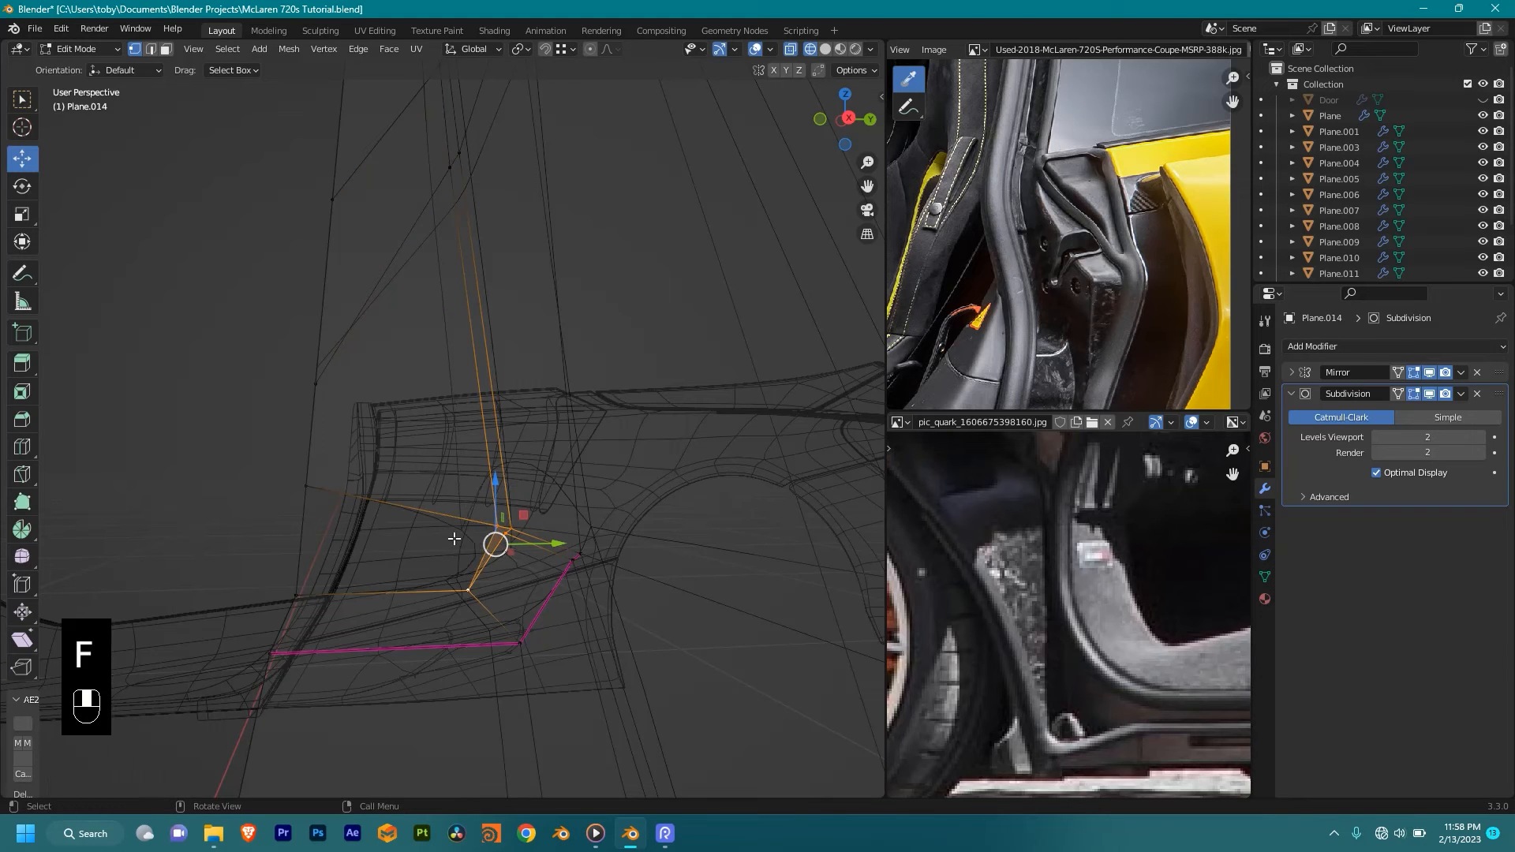
pyautogui.keyDown('ctrl'); pyautogui.keyDown('shift'); pyautogui.click(310, 591); pyautogui.keyUp('shift'); pyautogui.keyUp('ctrl')
pyautogui.press('f')
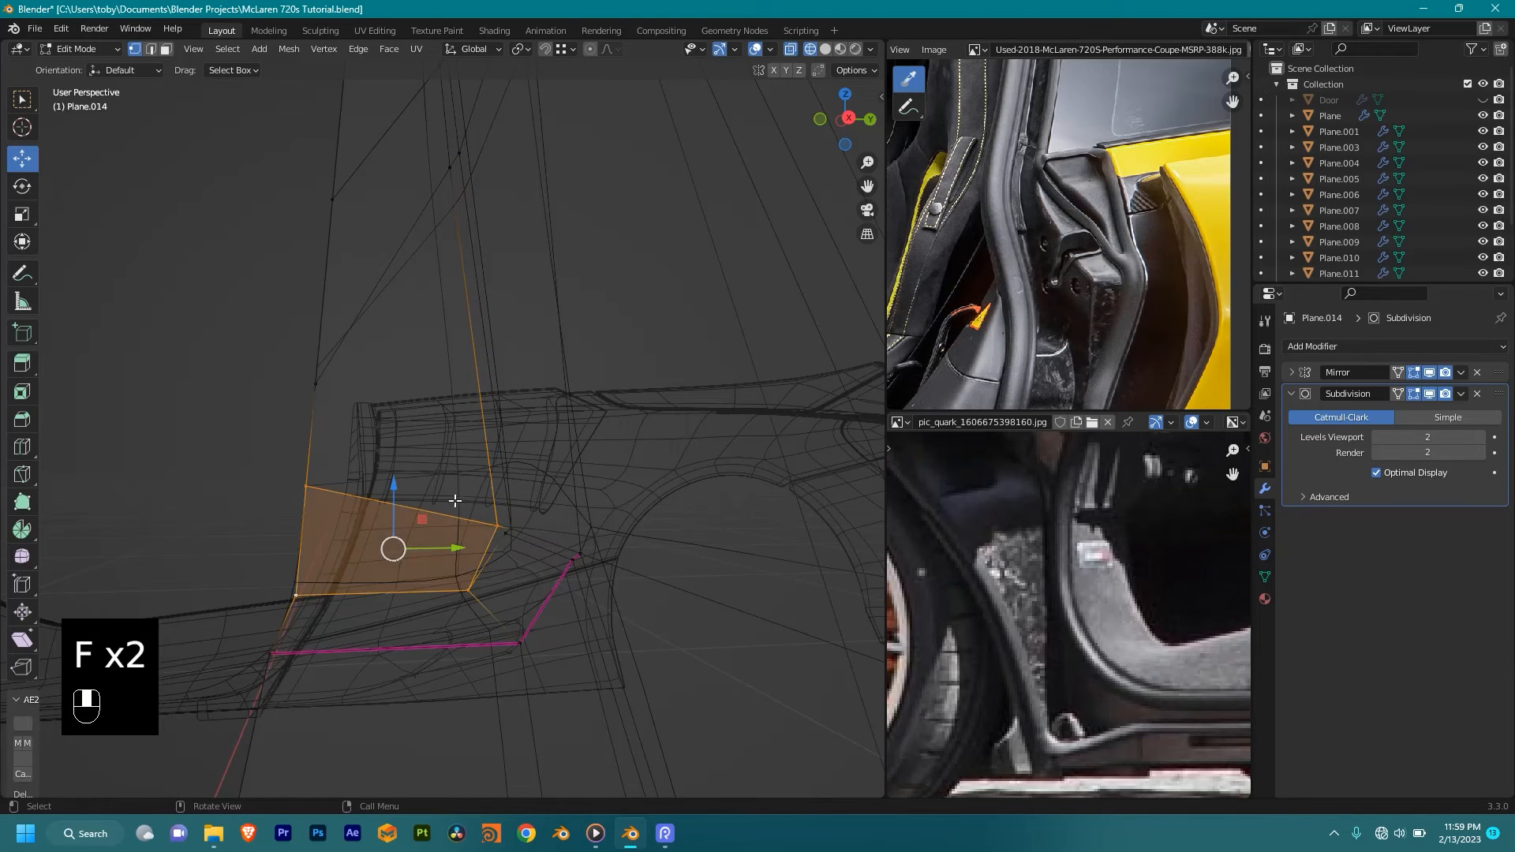
# Step: Examine the filled inner panel above the ledge in shaded display, with and without the editing overlay
pyautogui.hotkey('shift', 'z')
pyautogui.scroll(-1, 520, 408)
pyautogui.scroll(-4, 520, 408)
pyautogui.moveTo(520, 408); pyautogui.dragTo(562, 375, button='middle')
pyautogui.press('Tab')
pyautogui.scroll(-2, 589, 450)
pyautogui.press('Tab')
# Step: Add a lengthwise loop cut to the inner panel and slide it about 0.93 toward the vertical edge
pyautogui.scroll(4, 561, 375)
pyautogui.moveTo(553, 315); pyautogui.dragTo(591, 315, button='middle')
pyautogui.keyDown('shift'); pyautogui.moveTo(586, 229); pyautogui.dragTo(595, 323, button='middle'); pyautogui.keyUp('shift')
pyautogui.hotkey('ctrl', 'r')
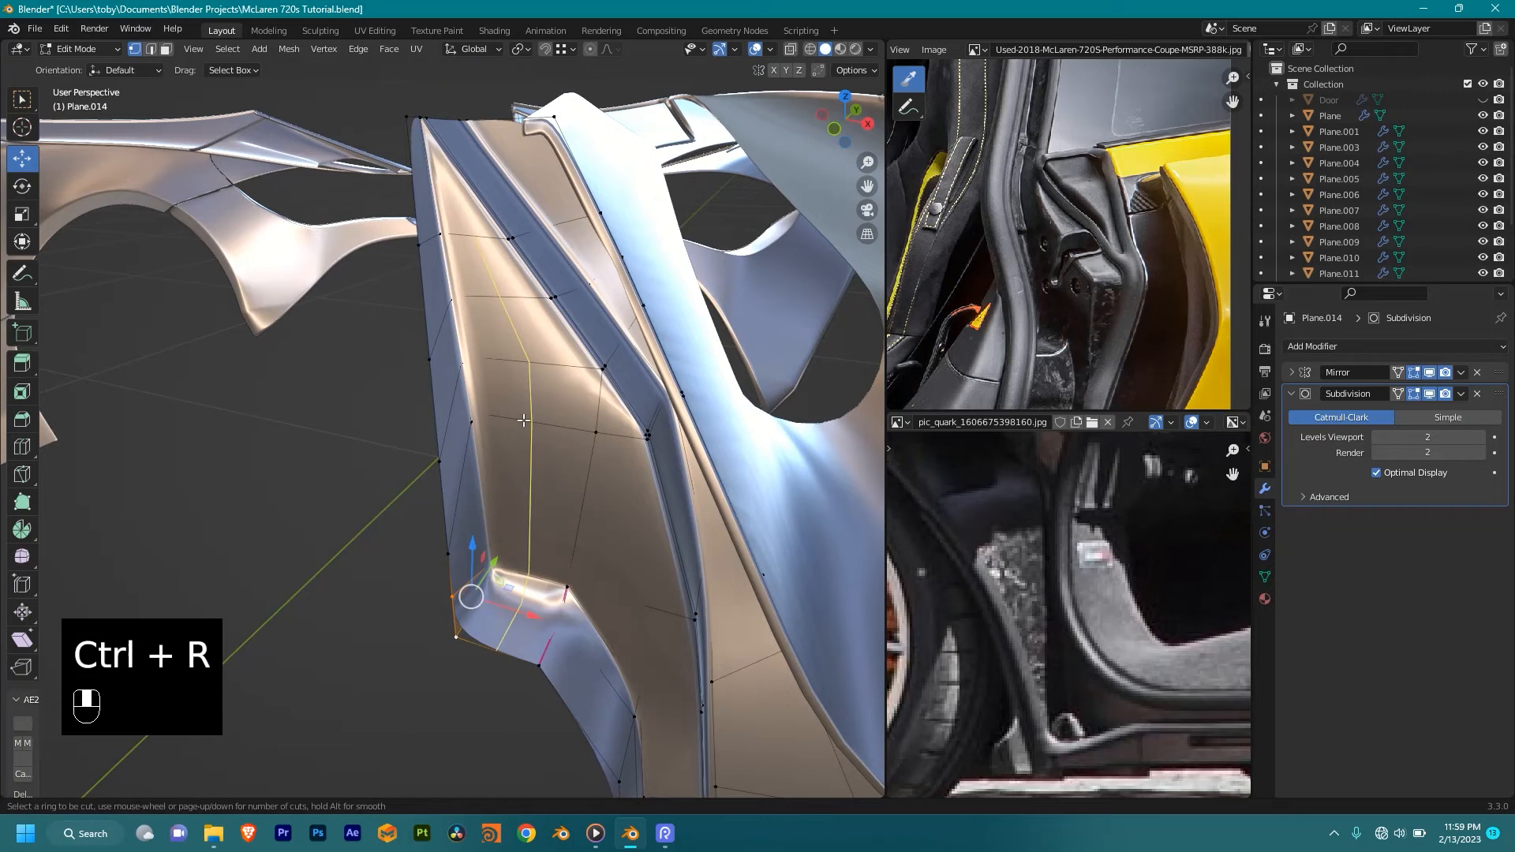
pyautogui.click(523, 420)
pyautogui.press('e')
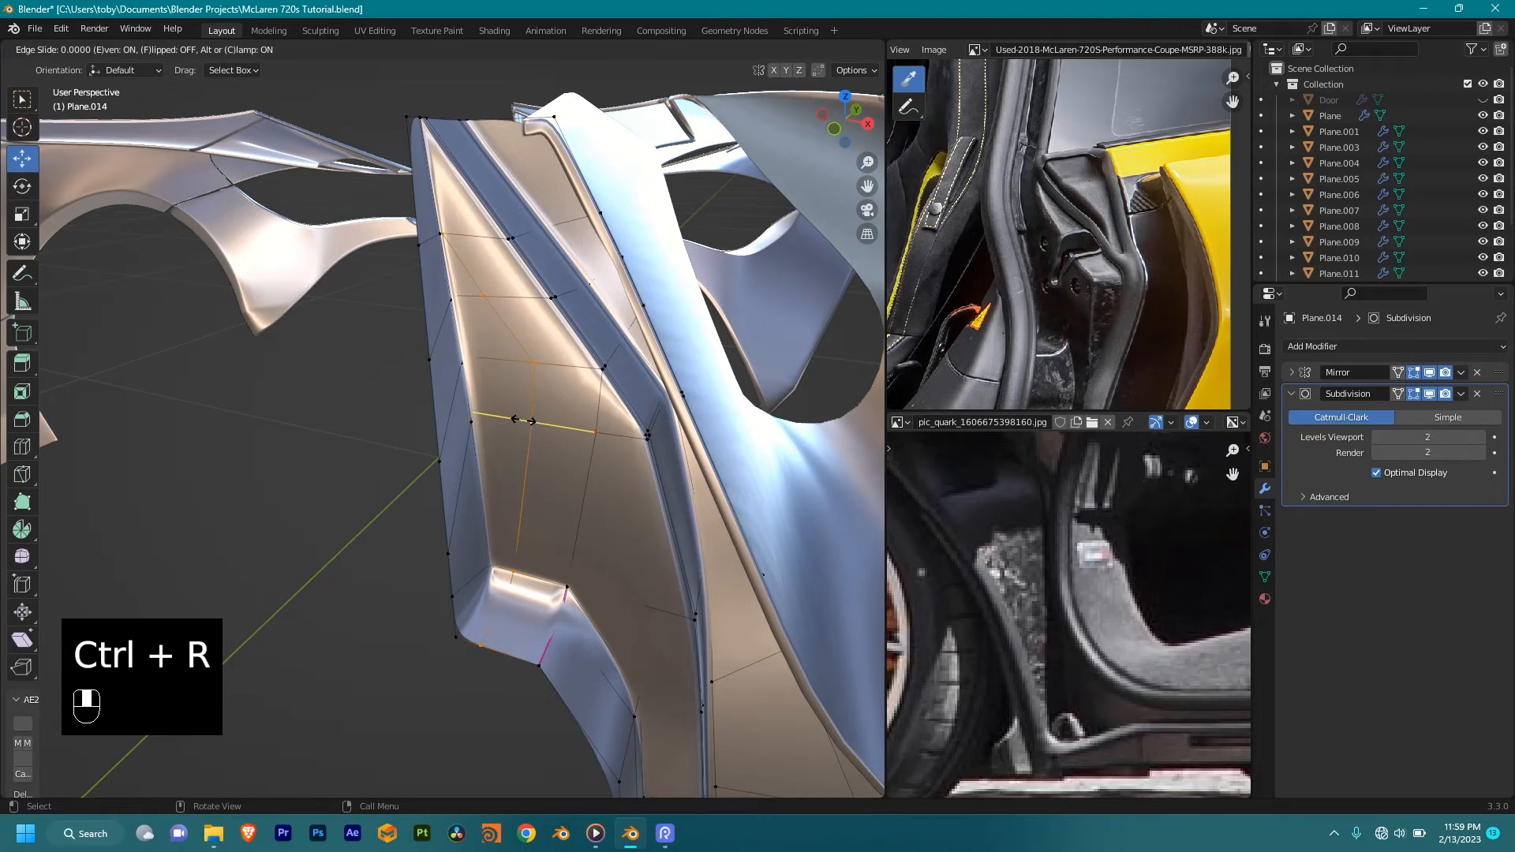
pyautogui.press('f')
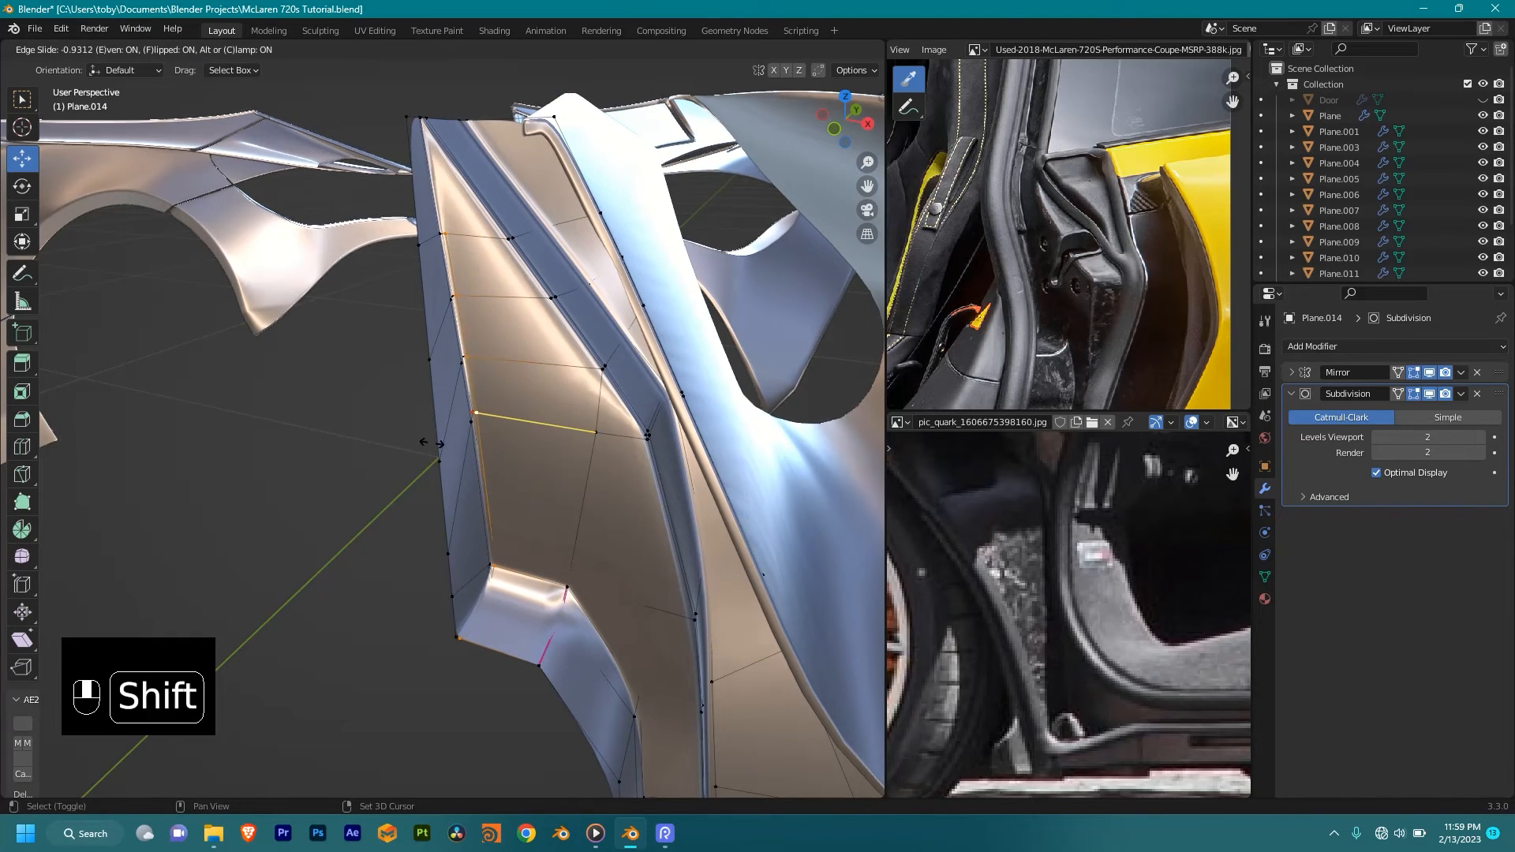
pyautogui.click(432, 443)
# Step: Select the row of vertices across the top of the pillar's angled strip and move them slightly
pyautogui.moveTo(474, 466); pyautogui.dragTo(477, 321, button='middle')
pyautogui.keyDown('shift'); pyautogui.moveTo(371, 240); pyautogui.dragTo(421, 361, button='middle'); pyautogui.keyUp('shift')
pyautogui.moveTo(426, 473); pyautogui.dragTo(426, 399, button='middle')
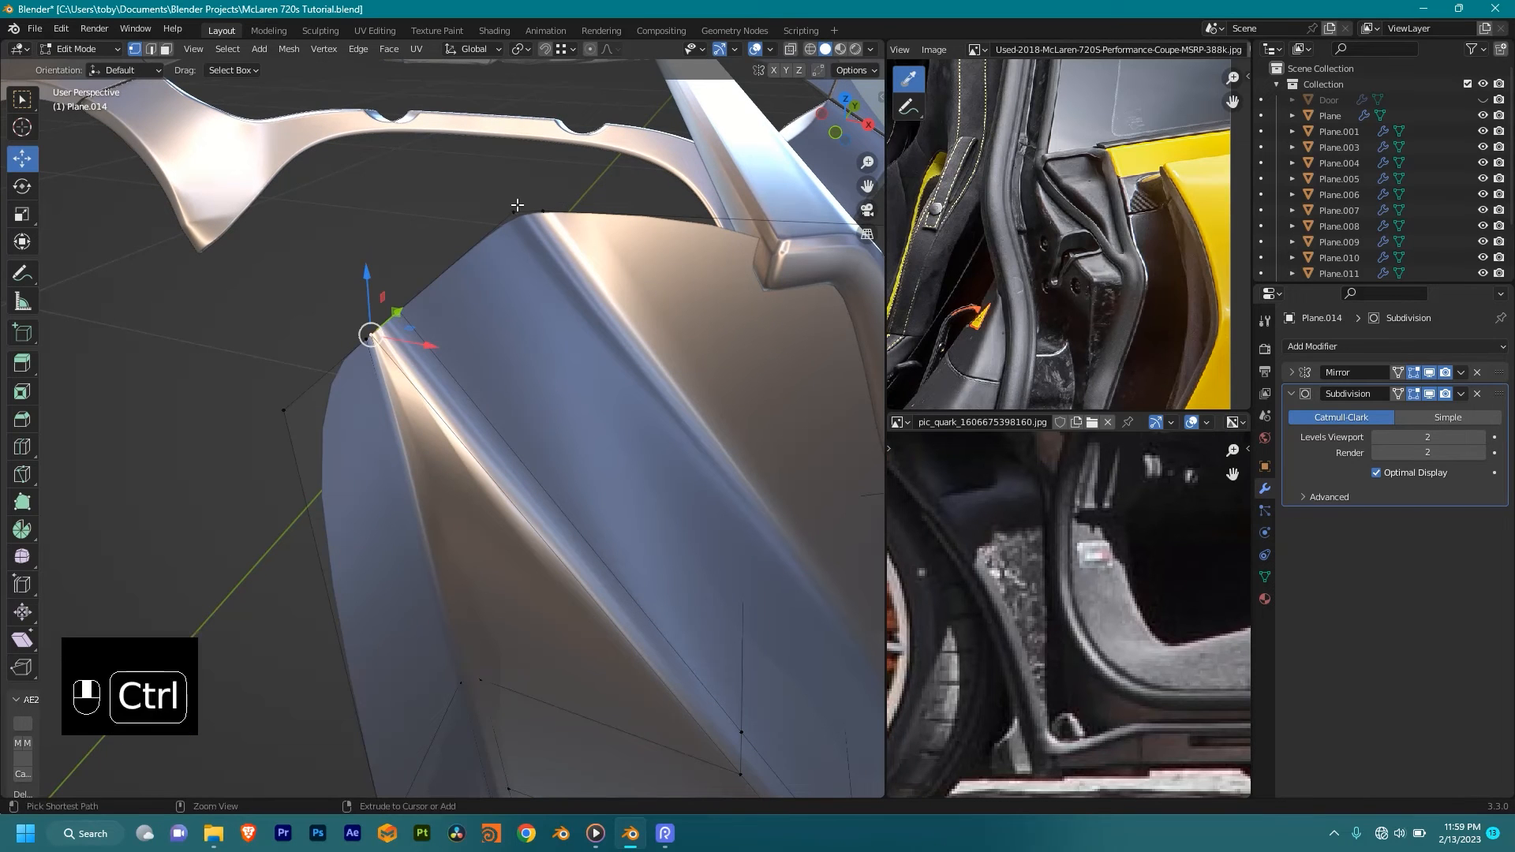
pyautogui.moveTo(538, 380); pyautogui.dragTo(568, 395, button='middle')
pyautogui.moveTo(660, 459); pyautogui.dragTo(486, 345, button='middle')
pyautogui.moveTo(454, 286); pyautogui.dragTo(536, 315, button='middle')
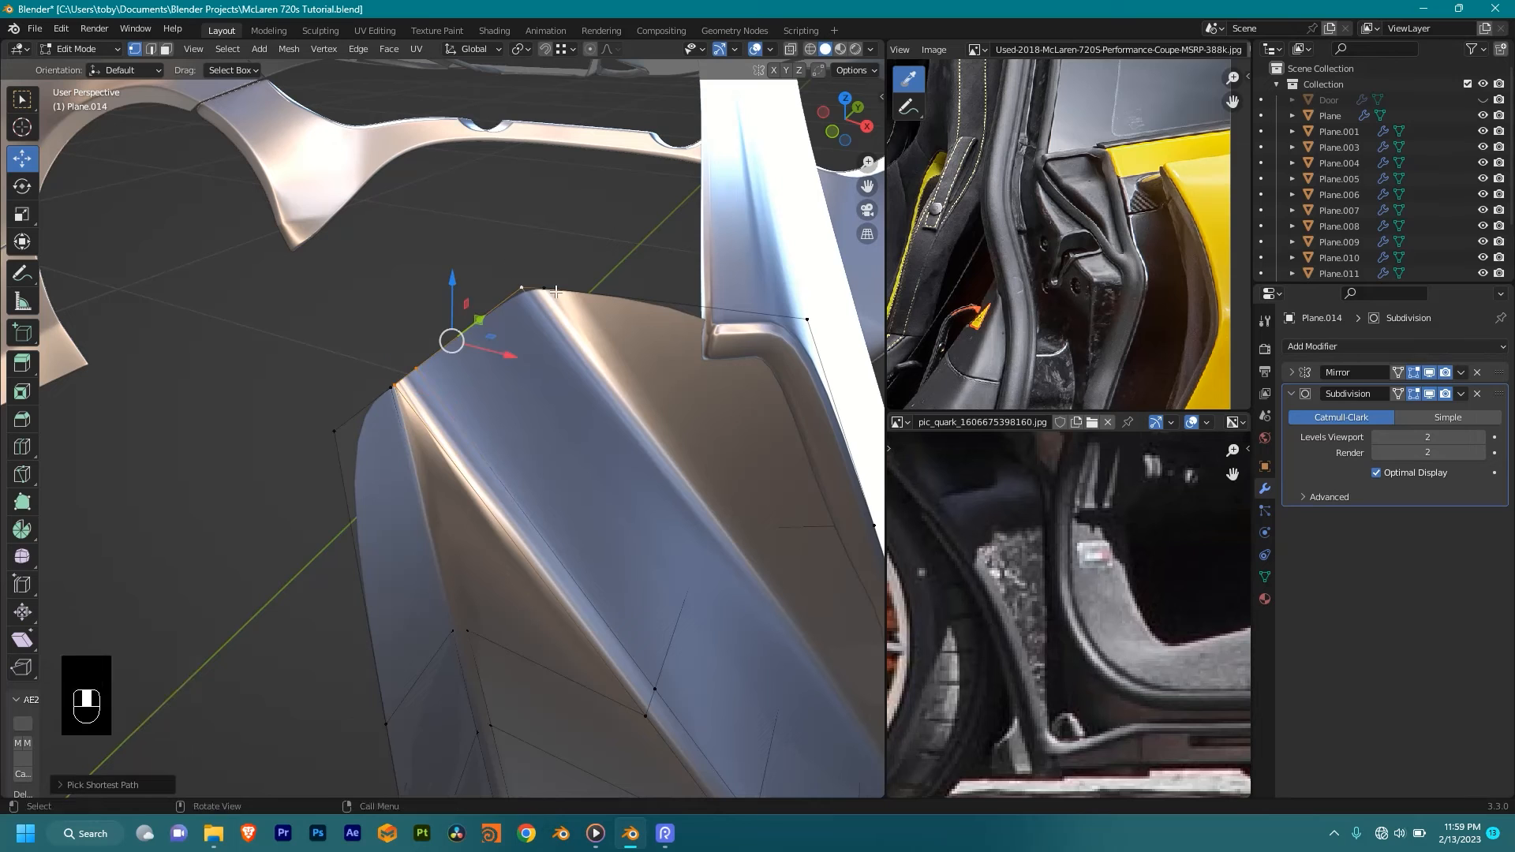
pyautogui.keyDown('ctrl'); pyautogui.click(548, 290); pyautogui.keyUp('ctrl')
pyautogui.keyDown('shift'); pyautogui.moveTo(533, 339); pyautogui.dragTo(606, 373); pyautogui.keyUp('shift')
pyautogui.keyDown('shift'); pyautogui.moveTo(398, 389); pyautogui.dragTo(339, 288, button='middle'); pyautogui.keyUp('shift')
# Step: Select the next vertices down the pillar's angled strip using wireframe display and nudge their position
pyautogui.hotkey('shift', 'z')
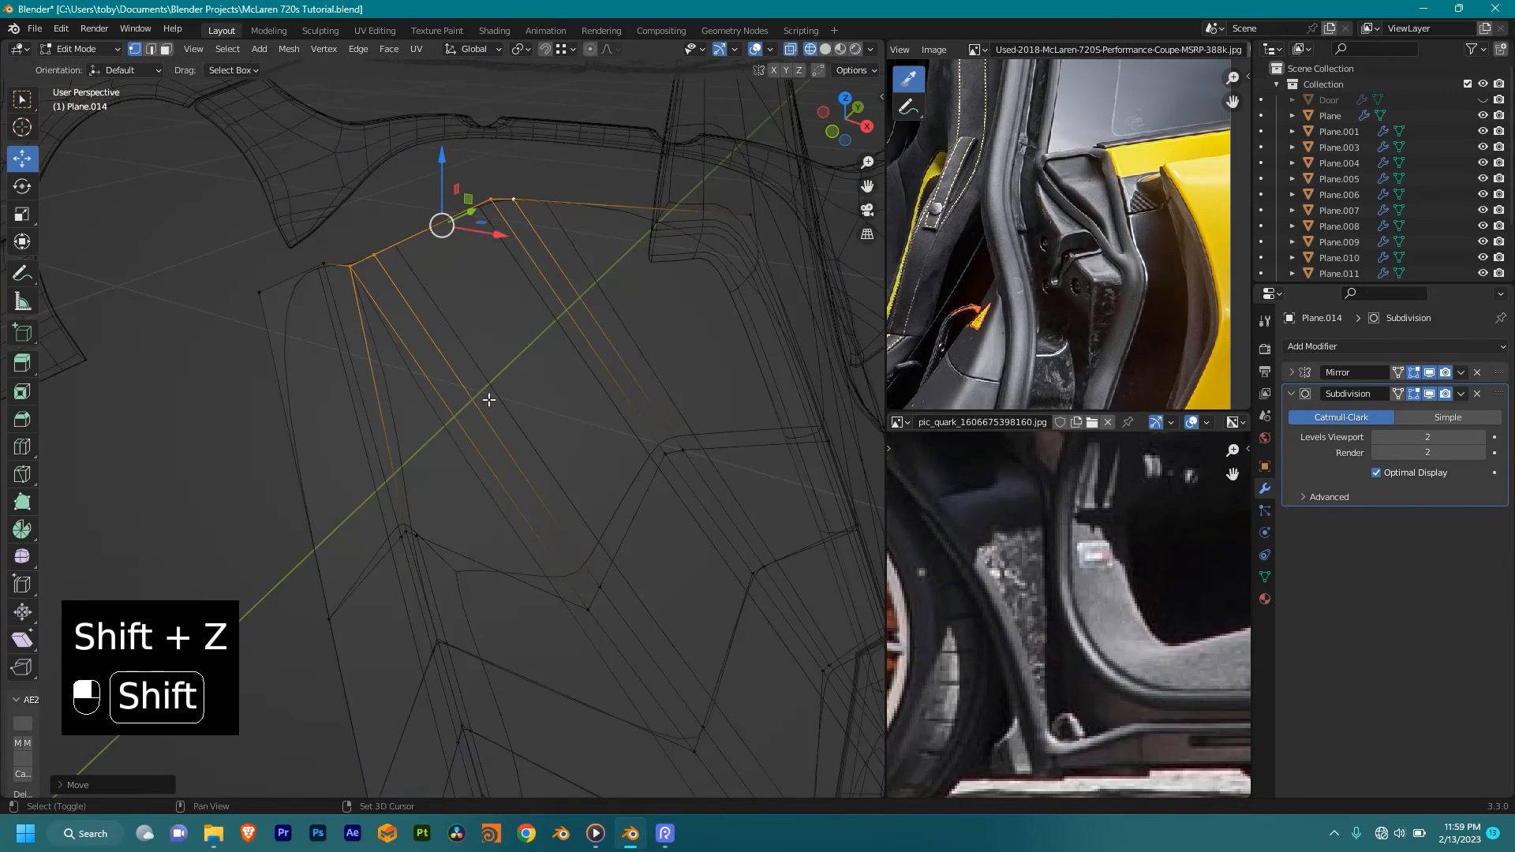
pyautogui.moveTo(565, 433)
pyautogui.keyDown('shift'); pyautogui.mouseDown(button='middle')
pyautogui.moveTo(529, 375)
pyautogui.moveTo(710, 552)
pyautogui.mouseUp(button='middle'); pyautogui.keyUp('shift')
pyautogui.hotkey('shift', 'z')
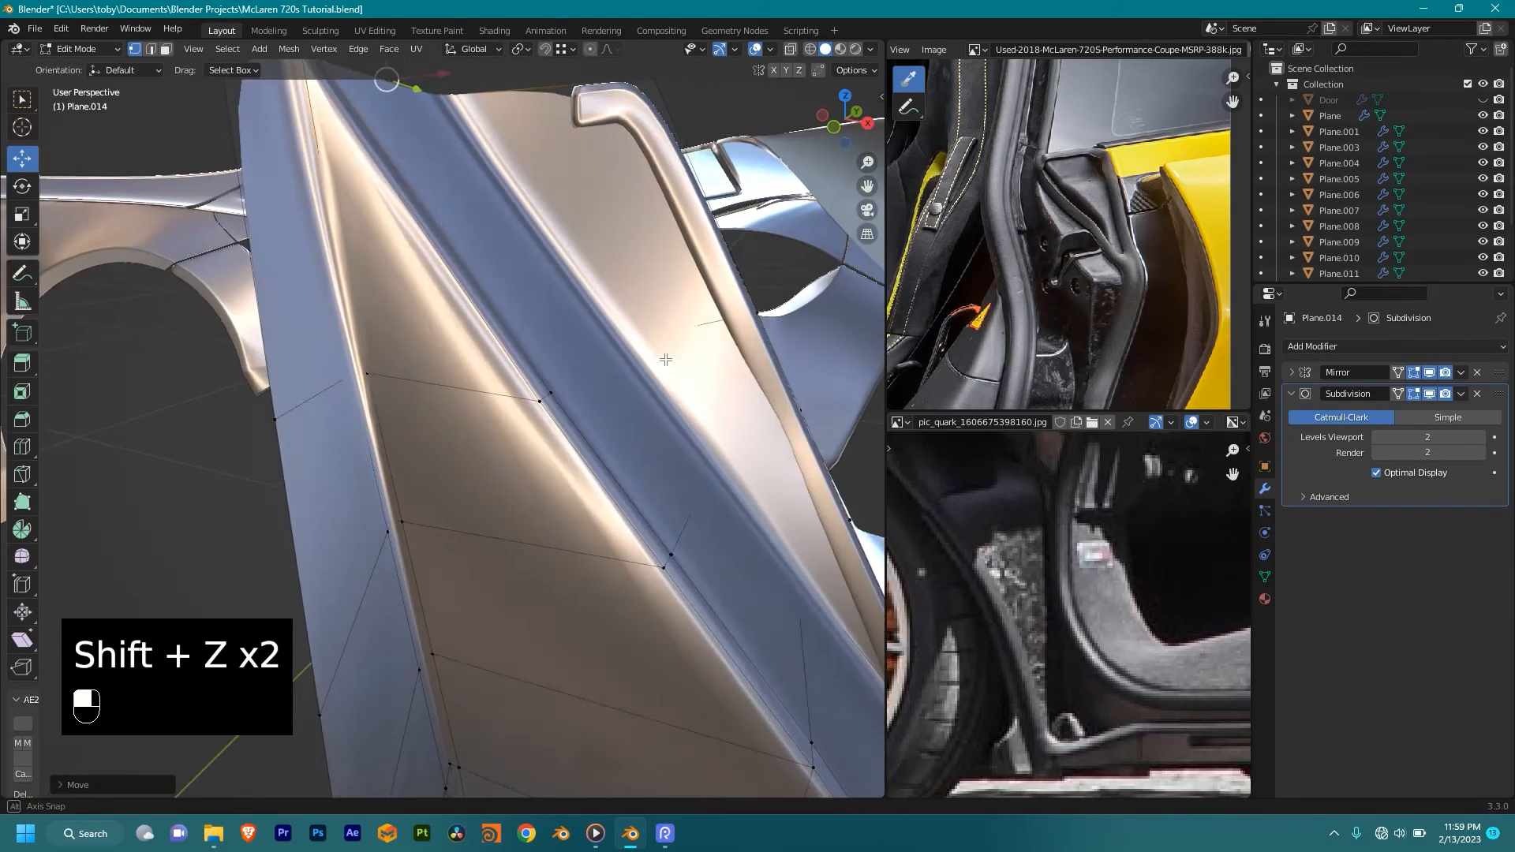
pyautogui.hotkey('shift', 'z')
pyautogui.hotkey('shift', 'z')
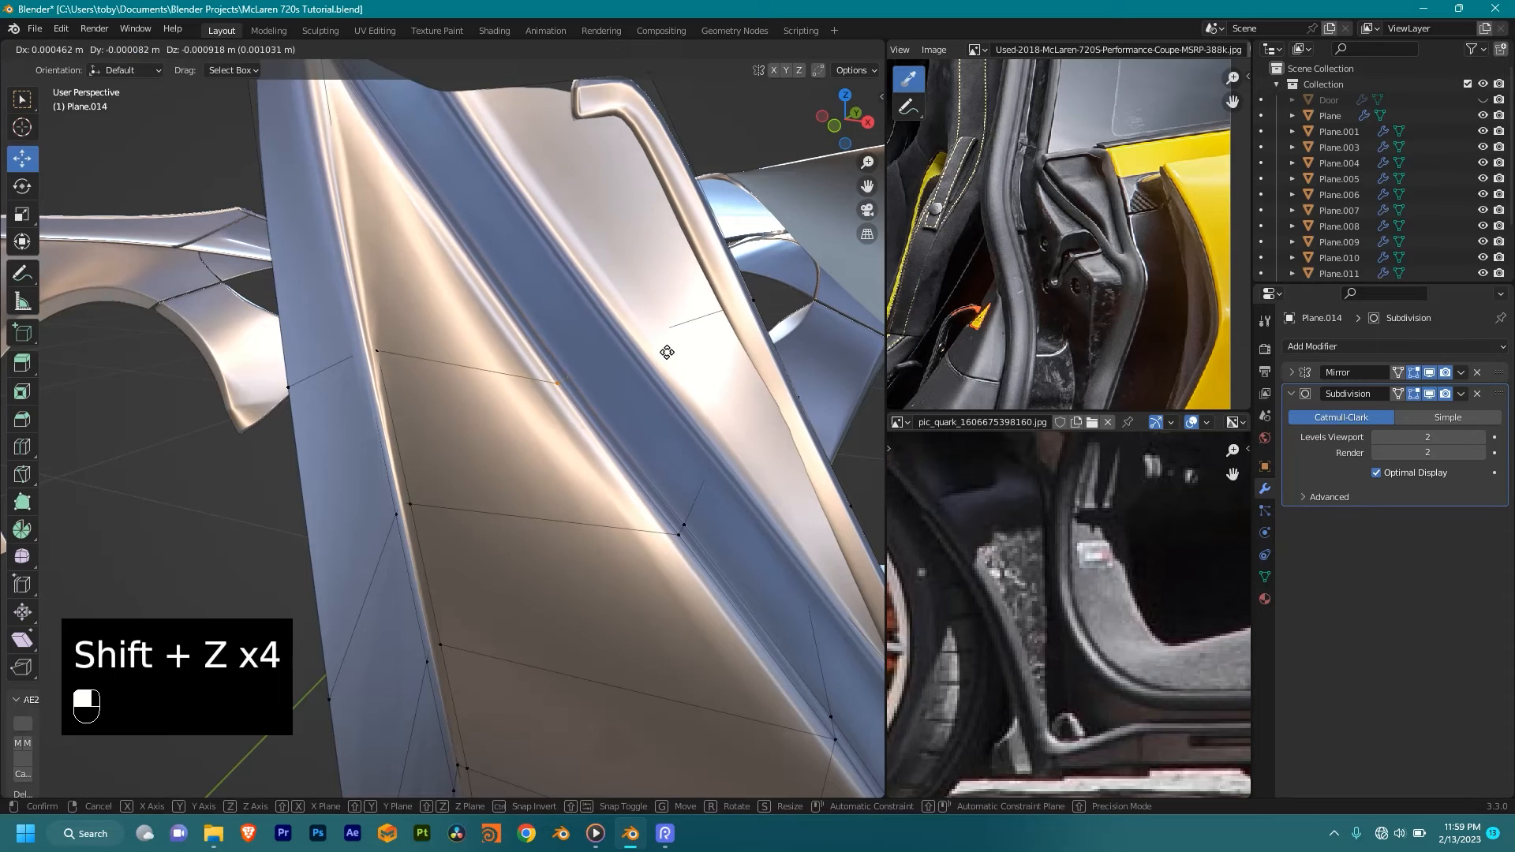
pyautogui.moveTo(667, 351)
pyautogui.keyDown('shift'); pyautogui.mouseDown()
pyautogui.moveTo(765, 497)
pyautogui.moveTo(784, 499)
pyautogui.mouseUp(); pyautogui.keyUp('shift')
pyautogui.hotkey('shift', 'z')
pyautogui.hotkey('shift', 'z')
# Step: Box-select the lower row of vertices across the angled strip and shift them slightly along the X axis
pyautogui.scroll(-3, 710, 505)
pyautogui.keyDown('shift'); pyautogui.moveTo(646, 526); pyautogui.dragTo(553, 402, button='middle'); pyautogui.keyUp('shift')
pyautogui.hotkey('shift', 'z')
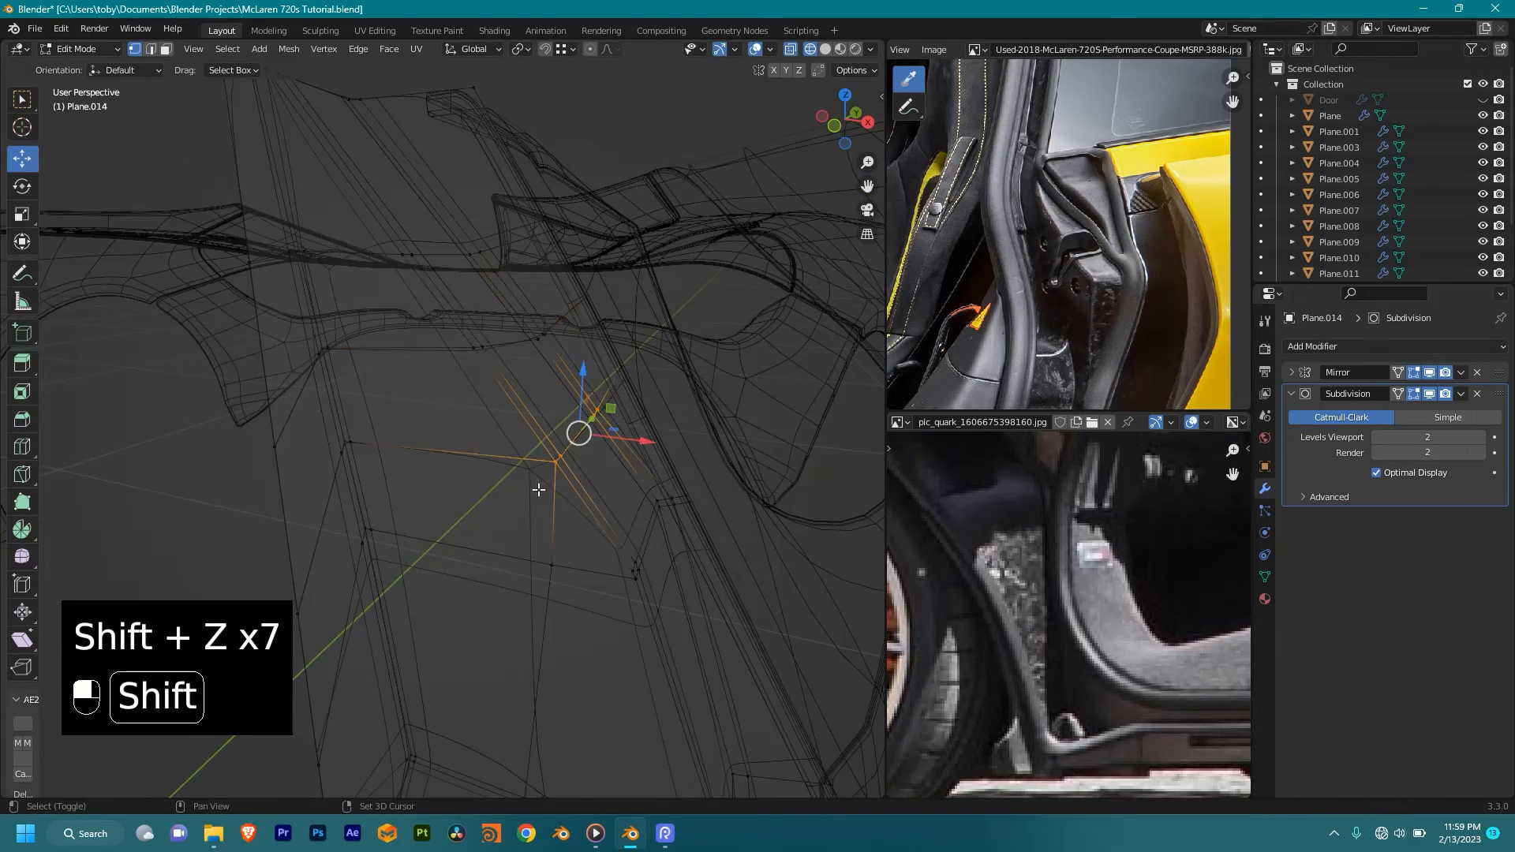
pyautogui.moveTo(538, 490); pyautogui.dragTo(539, 491)
pyautogui.hotkey('shift', 'z')
pyautogui.keyDown('shift'); pyautogui.moveTo(646, 448); pyautogui.dragTo(633, 449); pyautogui.keyUp('shift')
# Step: Knife-cut a new edge from the inner panel's uppermost loop vertex up to the pillar's top edge beside the vertical edge
pyautogui.scroll(-2, 616, 430)
pyautogui.moveTo(591, 400); pyautogui.dragTo(654, 394, button='middle')
pyautogui.scroll(5, 553, 395)
pyautogui.scroll(-3, 587, 391)
pyautogui.hotkey('shift', 'z')
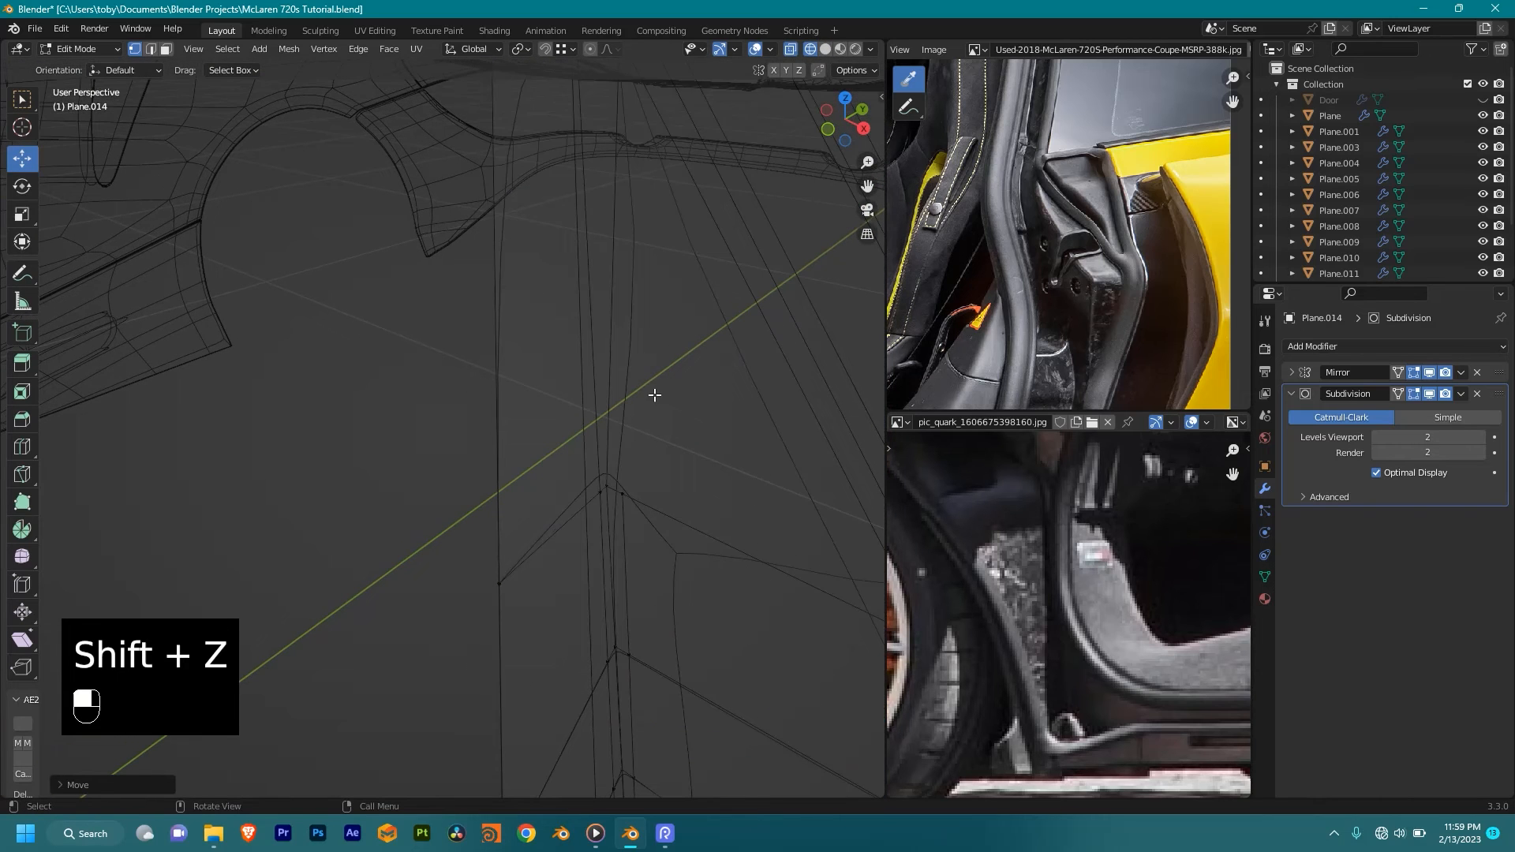
pyautogui.click(624, 496)
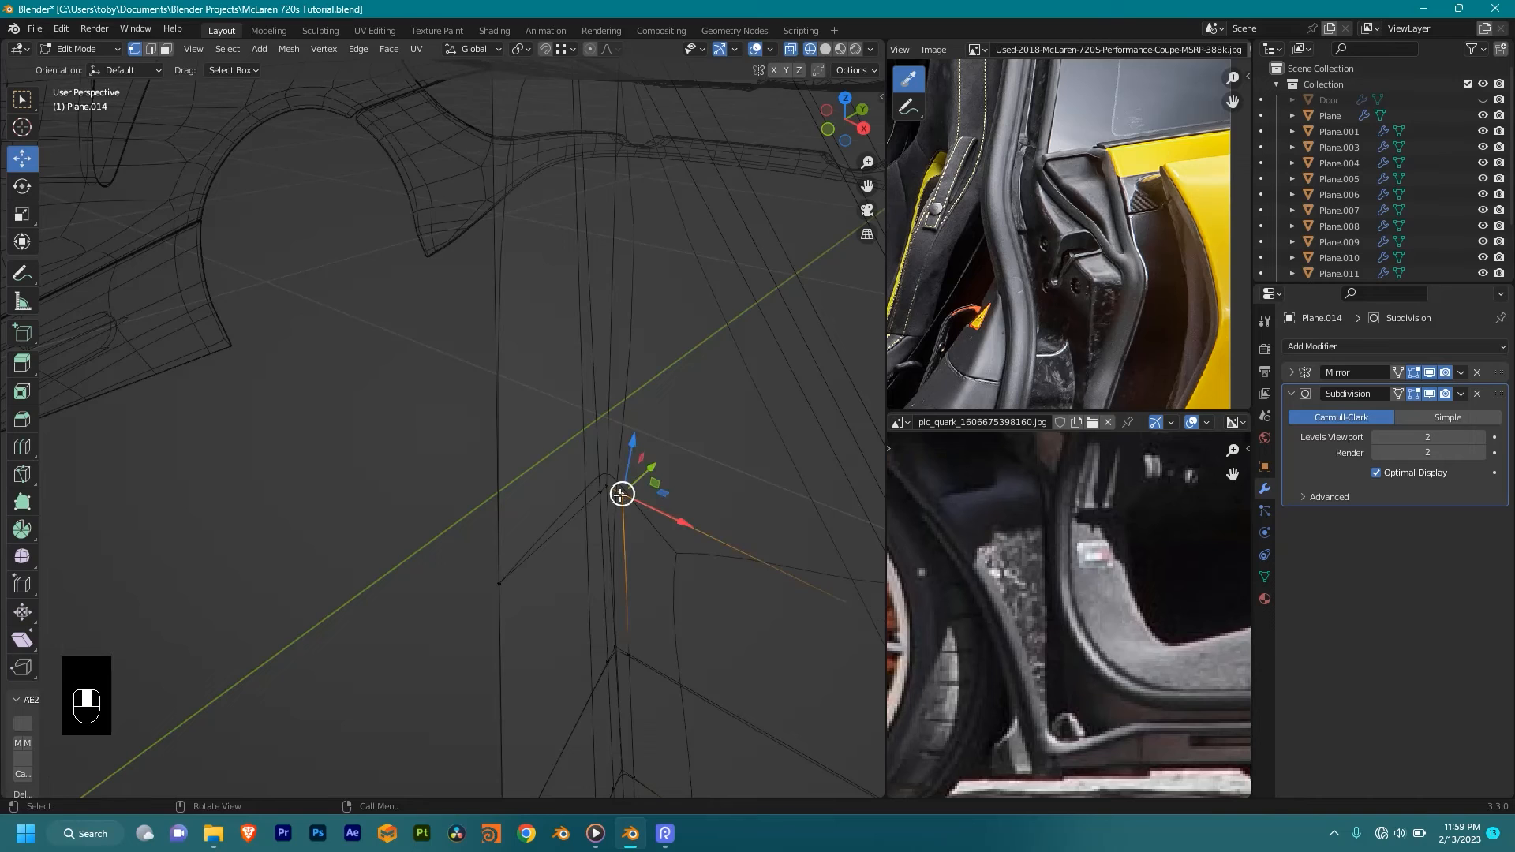
pyautogui.press('k')
pyautogui.keyDown('shift'); pyautogui.moveTo(635, 489); pyautogui.dragTo(621, 647, button='middle'); pyautogui.keyUp('shift')
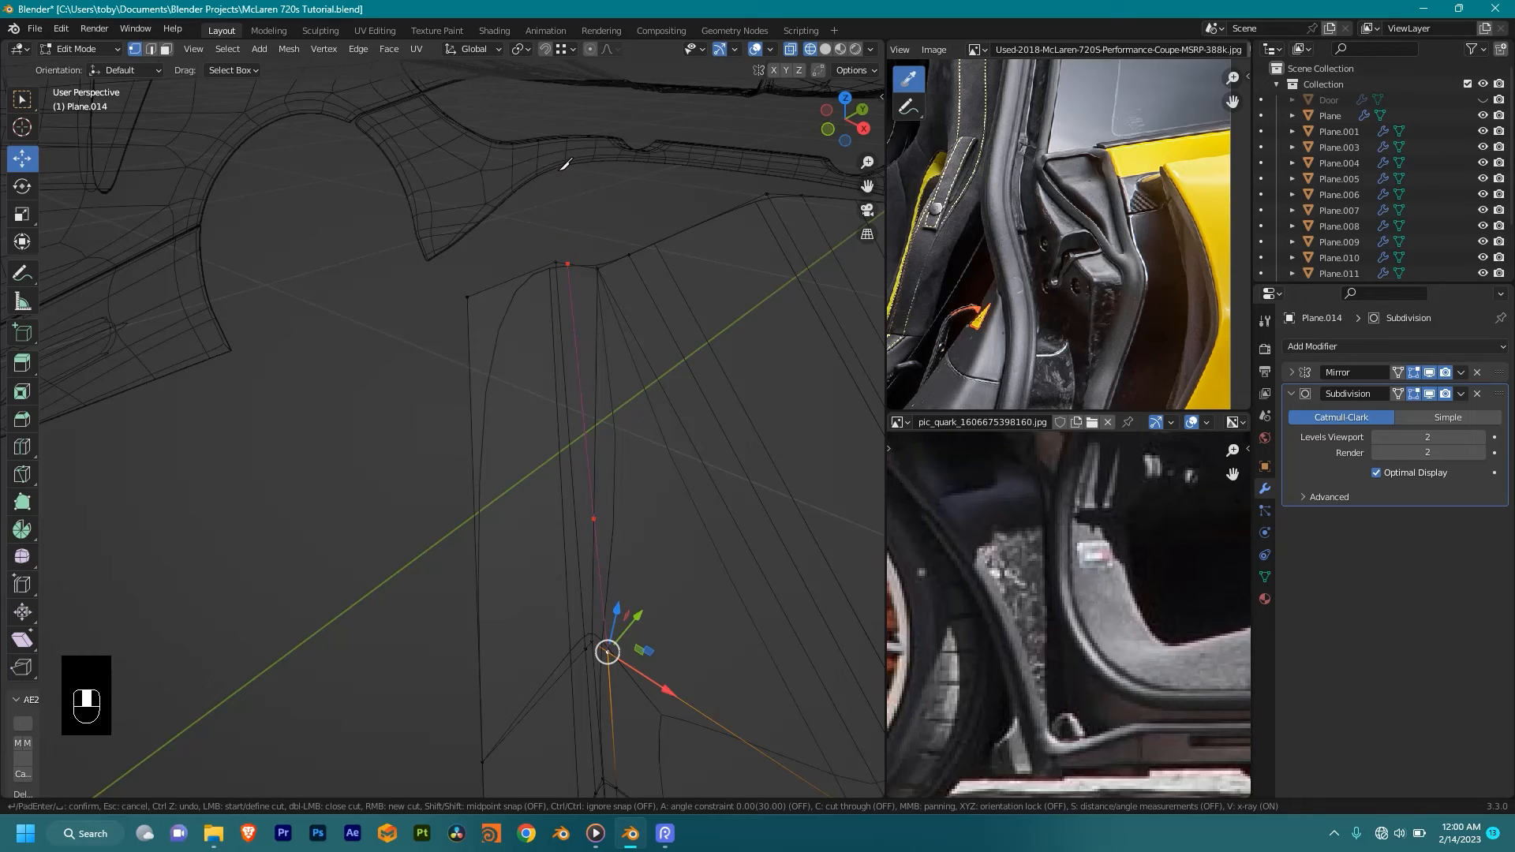
pyautogui.press('Return')
pyautogui.hotkey('shift', 'z')
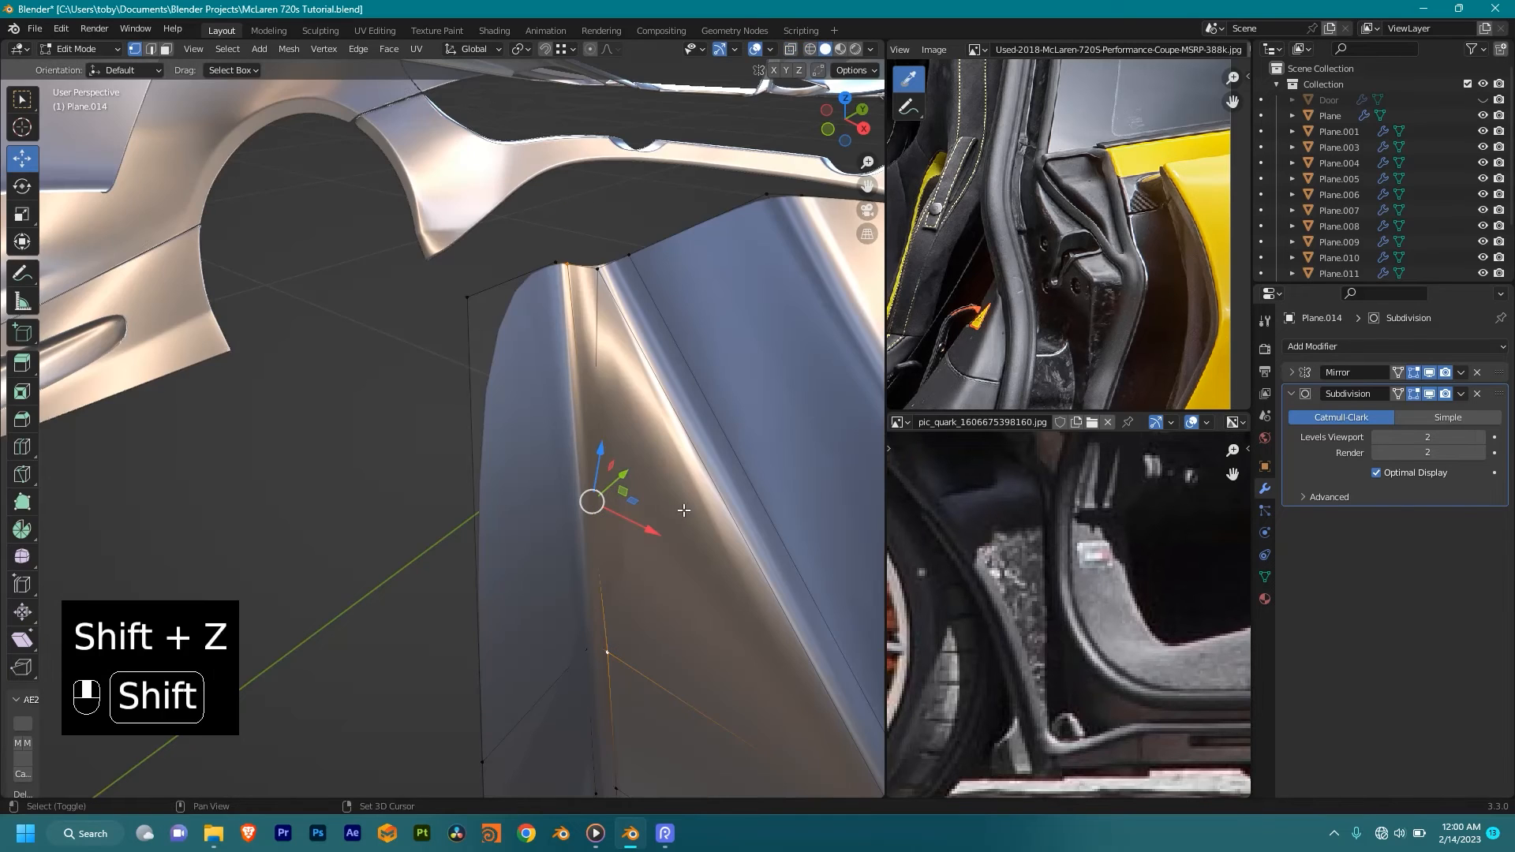
# Step: Select the edge path from the panel's top corner down to the first row of vertices and dissolve its edges
pyautogui.moveTo(616, 366)
pyautogui.keyDown('shift'); pyautogui.mouseDown(button='middle')
pyautogui.moveTo(576, 313)
pyautogui.moveTo(589, 313)
pyautogui.mouseUp(button='middle'); pyautogui.keyUp('shift')
pyautogui.hotkey('shift', 'z')
pyautogui.click(566, 218)
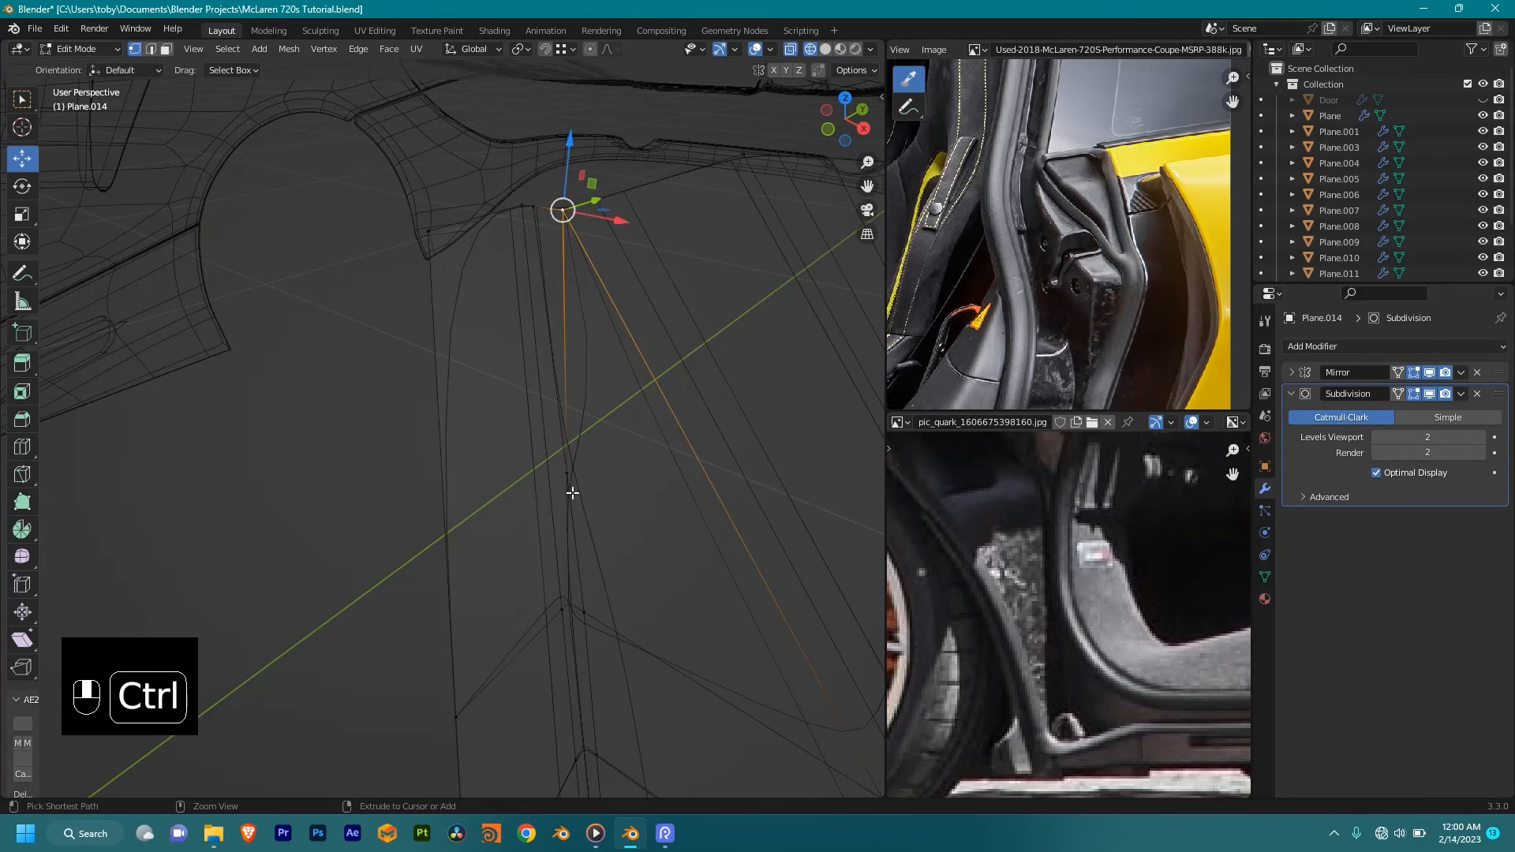
pyautogui.keyDown('ctrl'); pyautogui.click(571, 598); pyautogui.keyUp('ctrl')
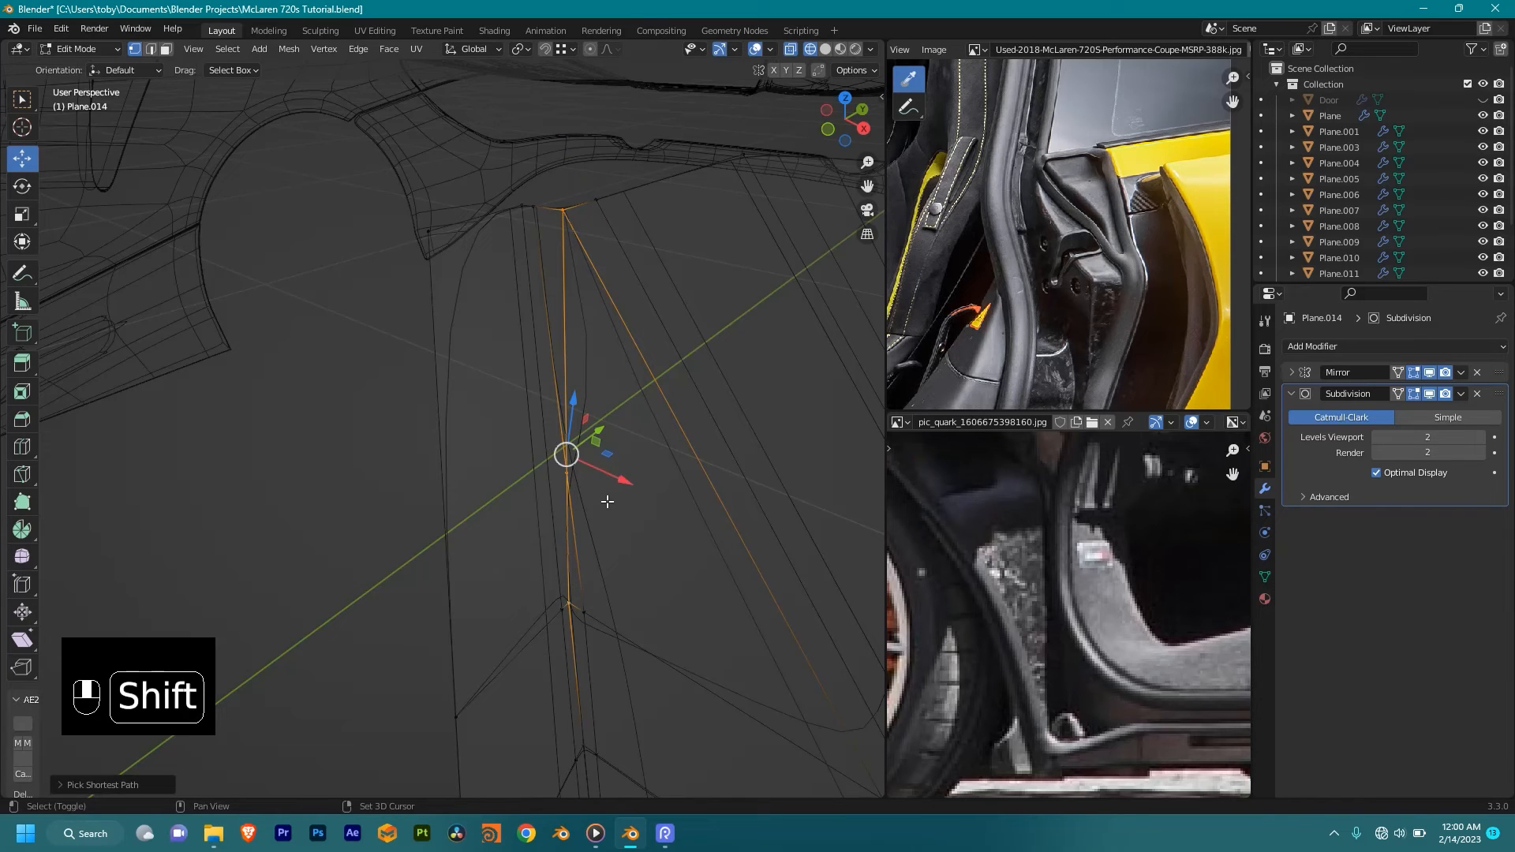
pyautogui.hotkey('shift', 'z')
pyautogui.keyDown('shift'); pyautogui.moveTo(615, 491); pyautogui.dragTo(632, 483, button='middle'); pyautogui.keyUp('shift')
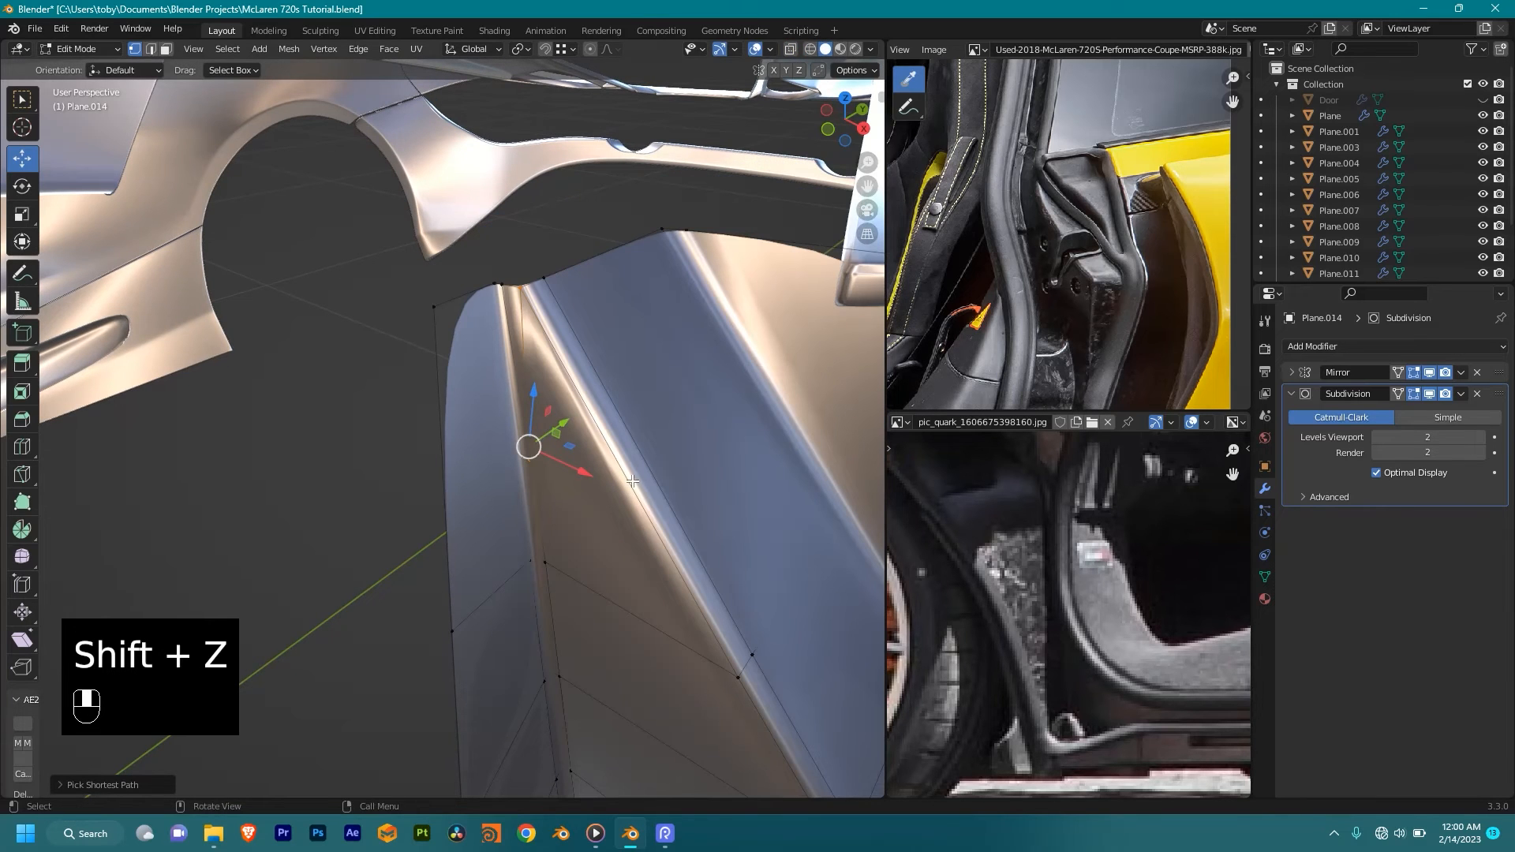
pyautogui.hotkey('shift', 'z')
pyautogui.press('z')
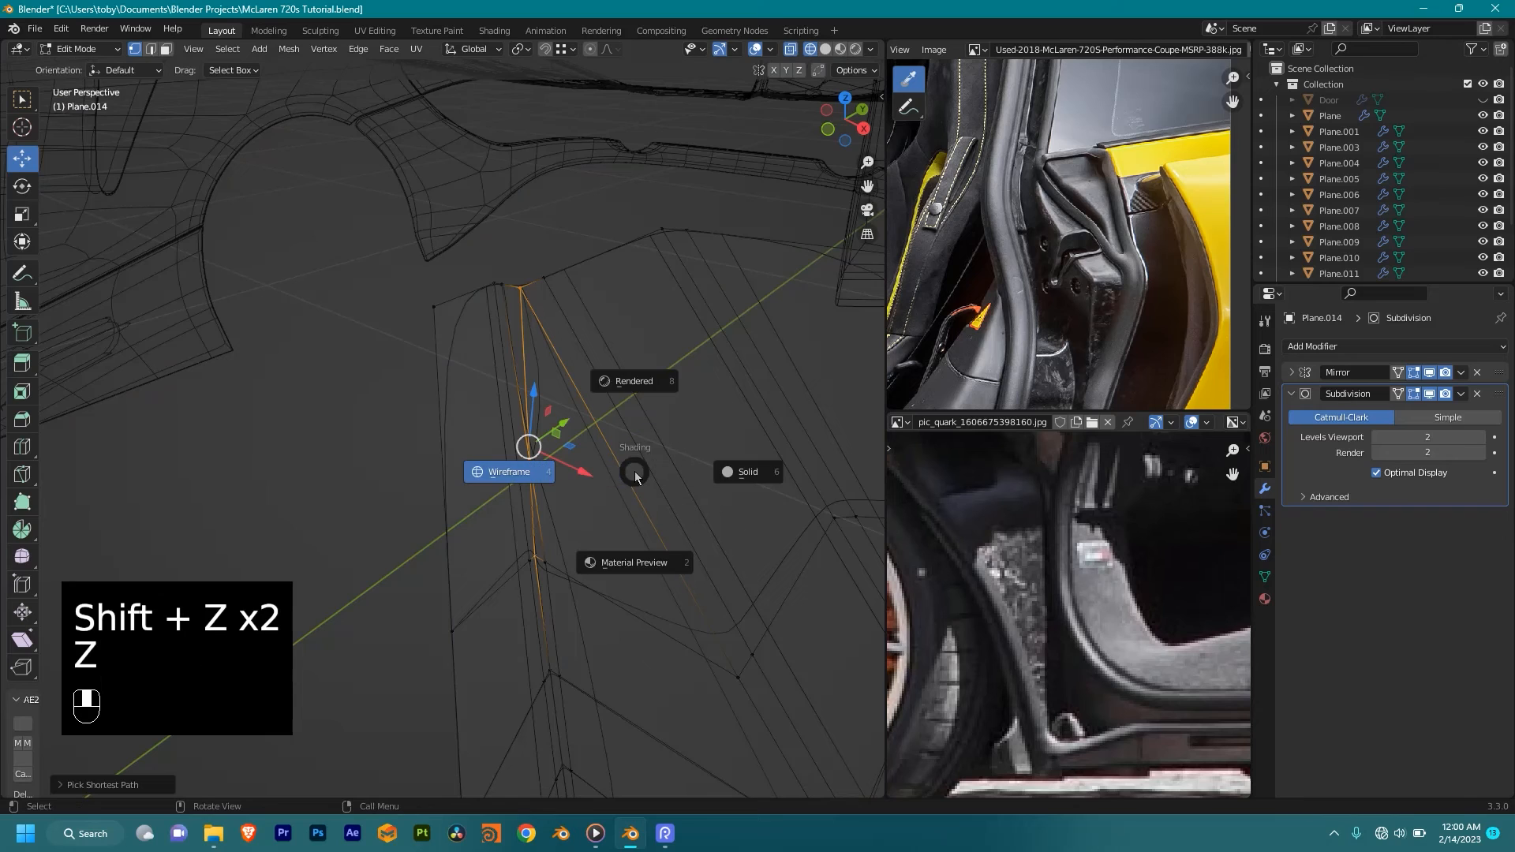
pyautogui.press('x')
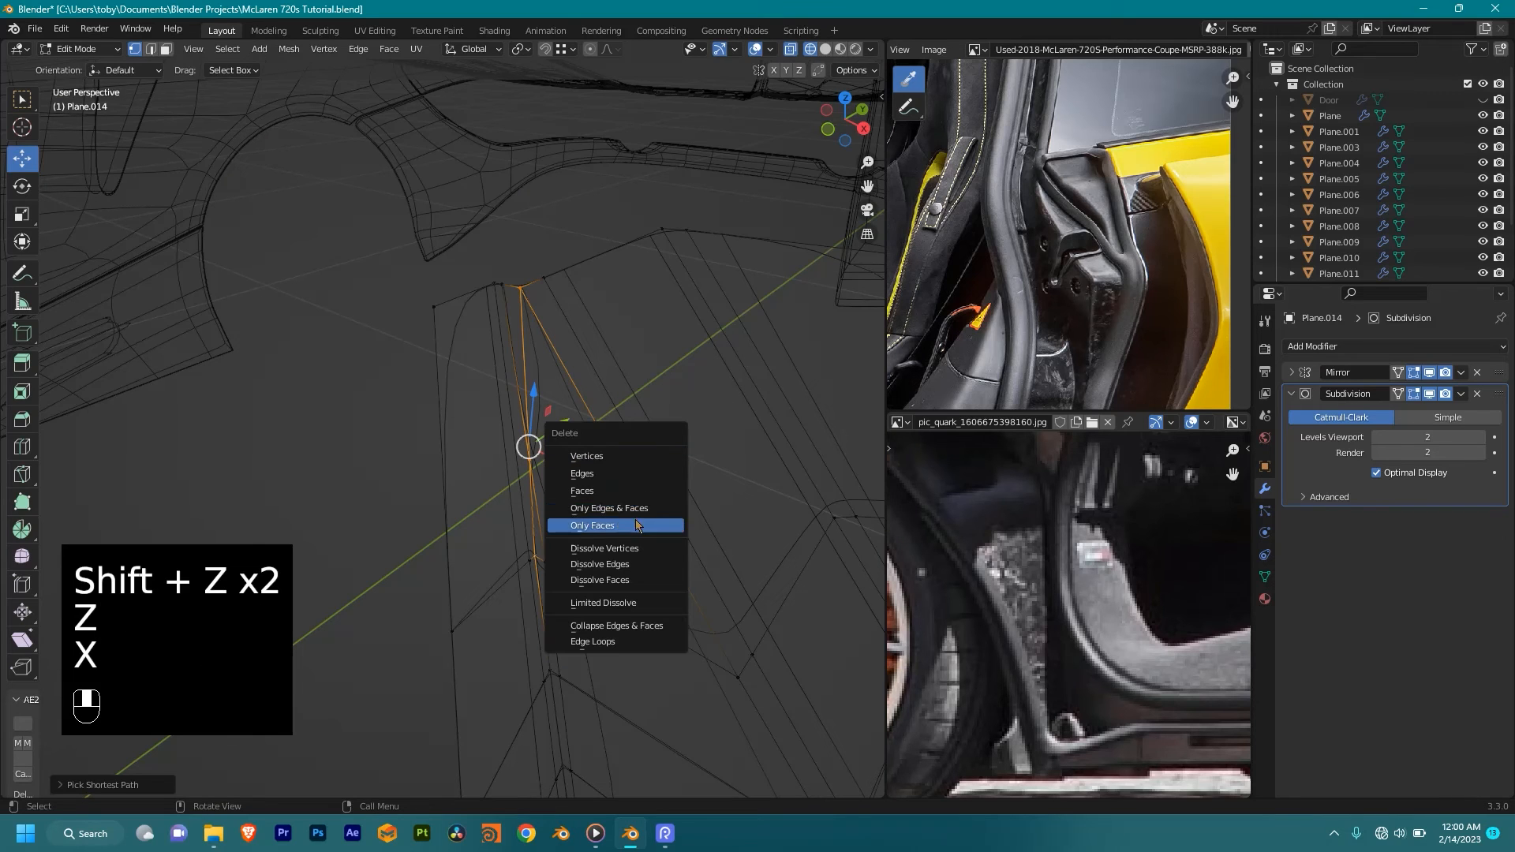
pyautogui.click(631, 564)
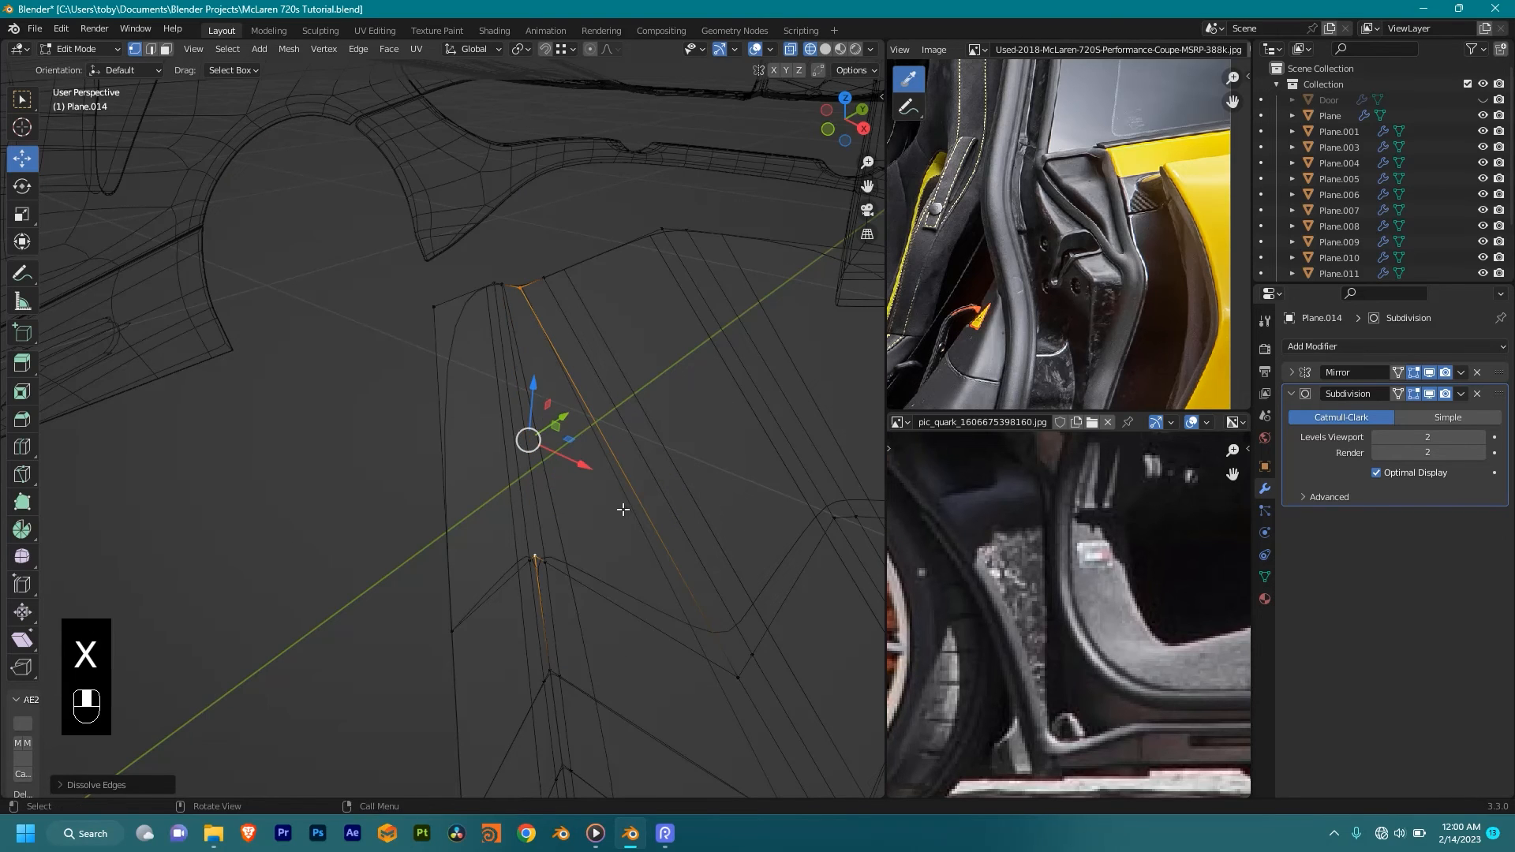
# Step: Knife-cut another edge alongside the vertical edge from the first row of vertices up past the pillar's top
pyautogui.moveTo(624, 510); pyautogui.dragTo(595, 451, button='middle')
pyautogui.hotkey('shift', 'z')
pyautogui.hotkey('shift', 'z')
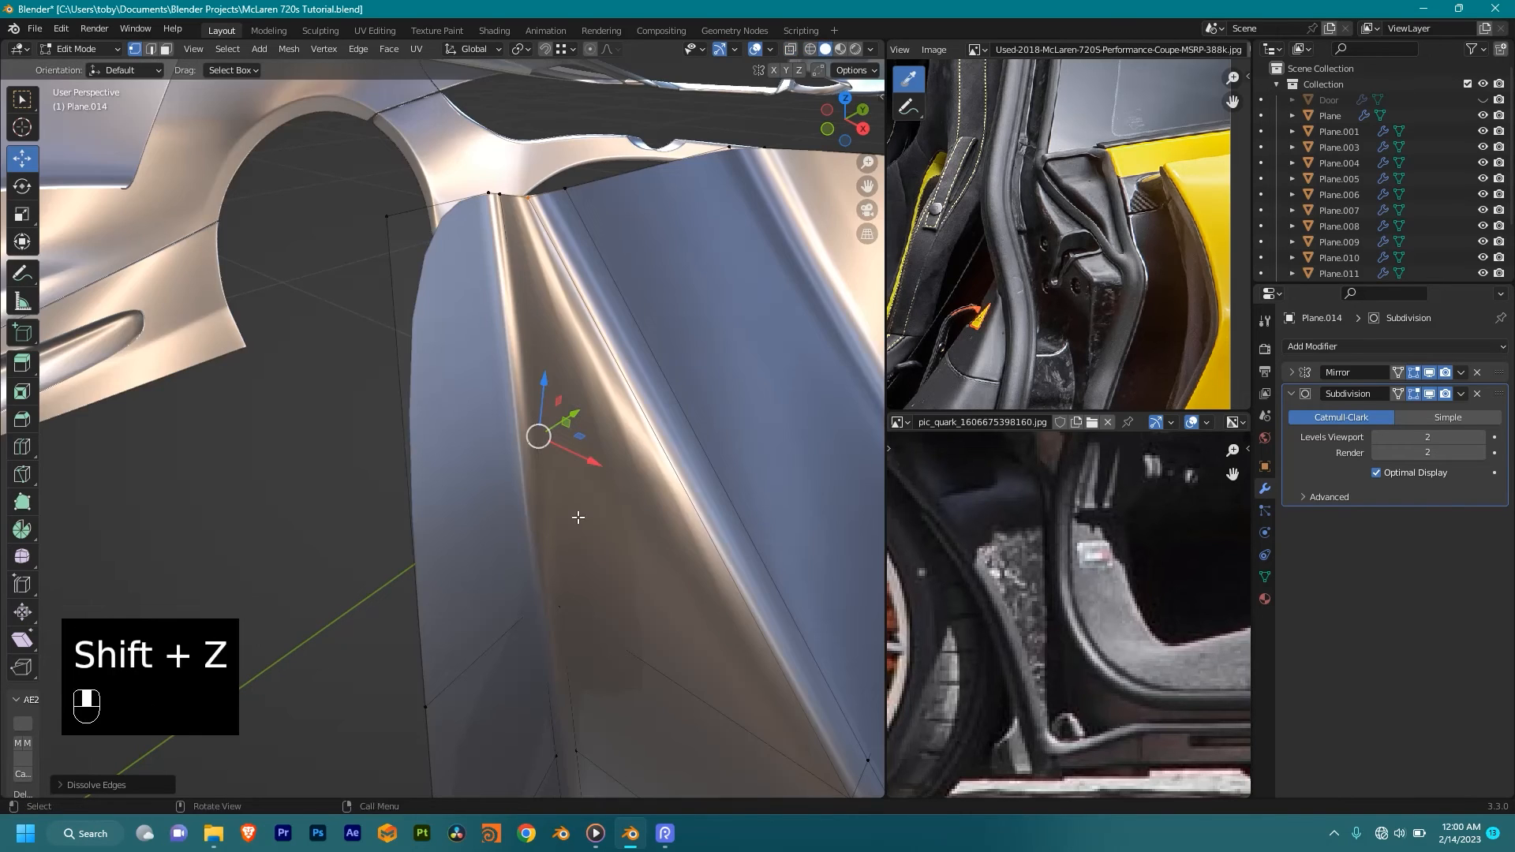
pyautogui.moveTo(540, 519); pyautogui.dragTo(420, 196, button='middle')
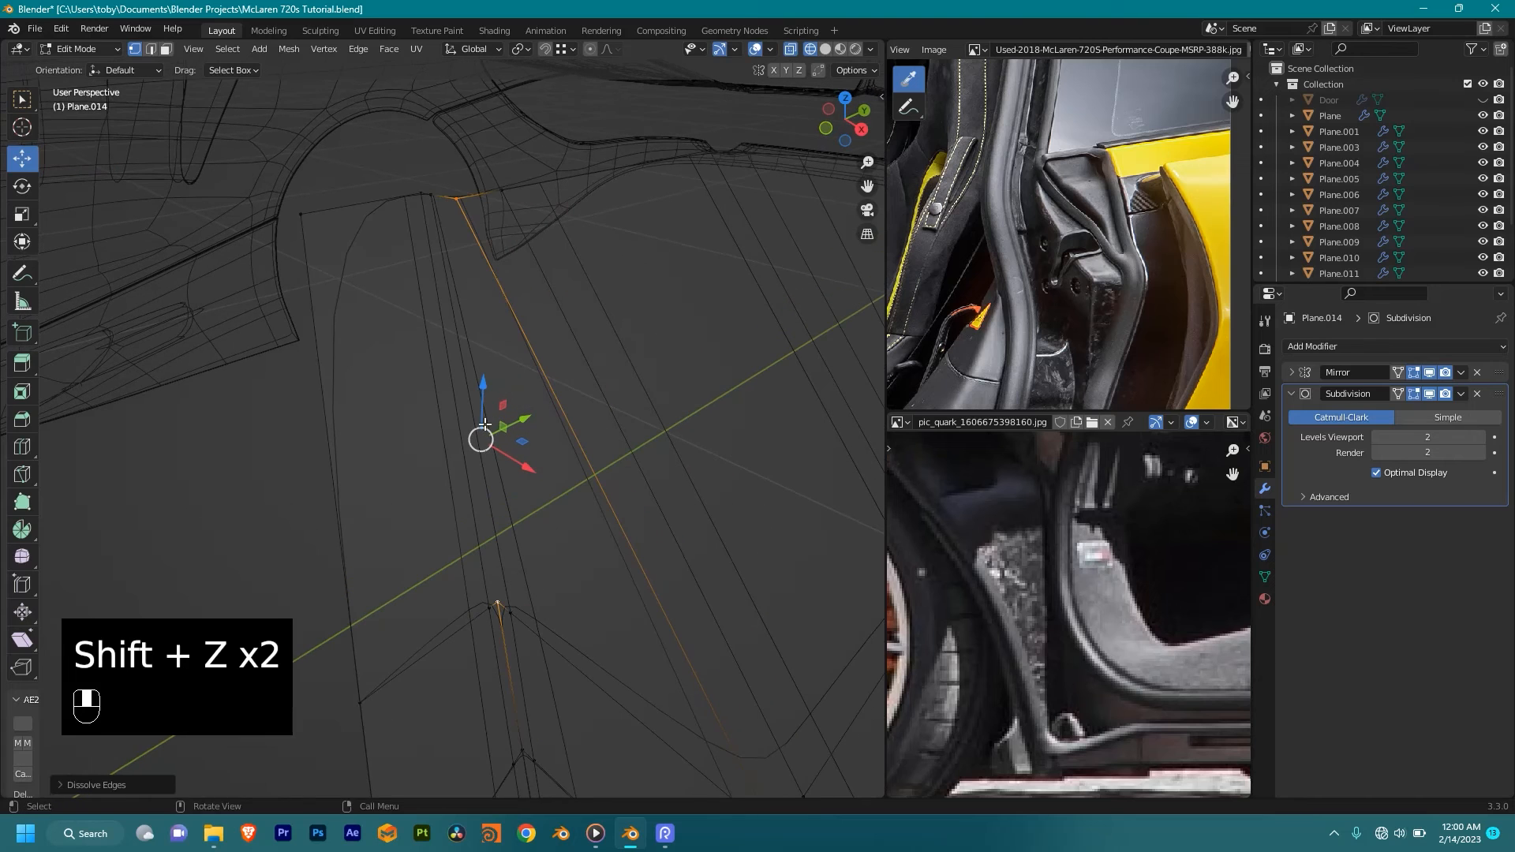
pyautogui.keyDown('shift'); pyautogui.click(419, 196); pyautogui.keyUp('shift')
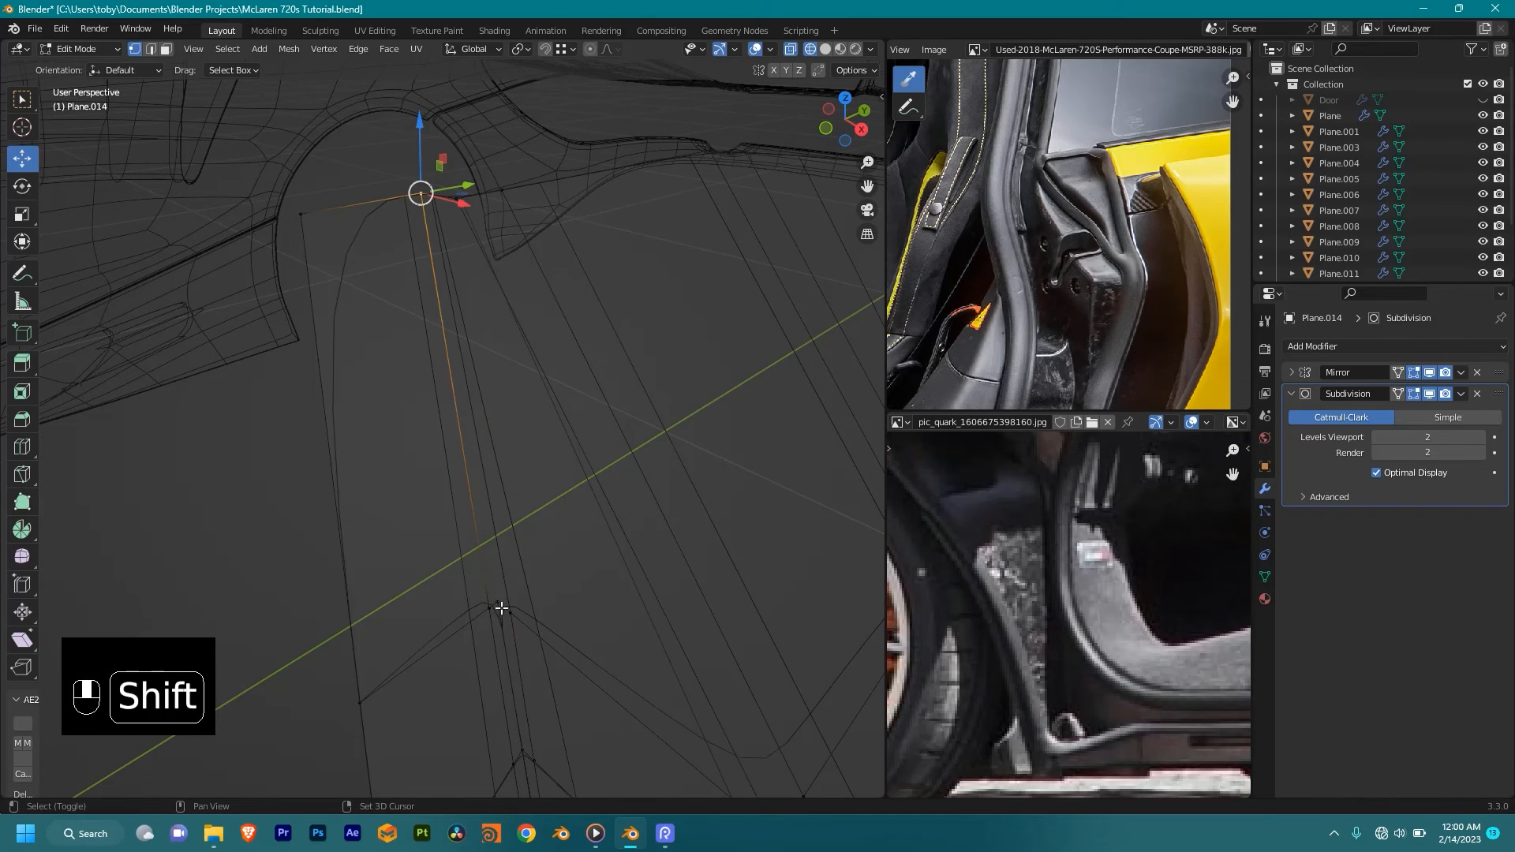
pyautogui.keyDown('shift'); pyautogui.moveTo(502, 365); pyautogui.dragTo(508, 370, button='middle'); pyautogui.keyUp('shift')
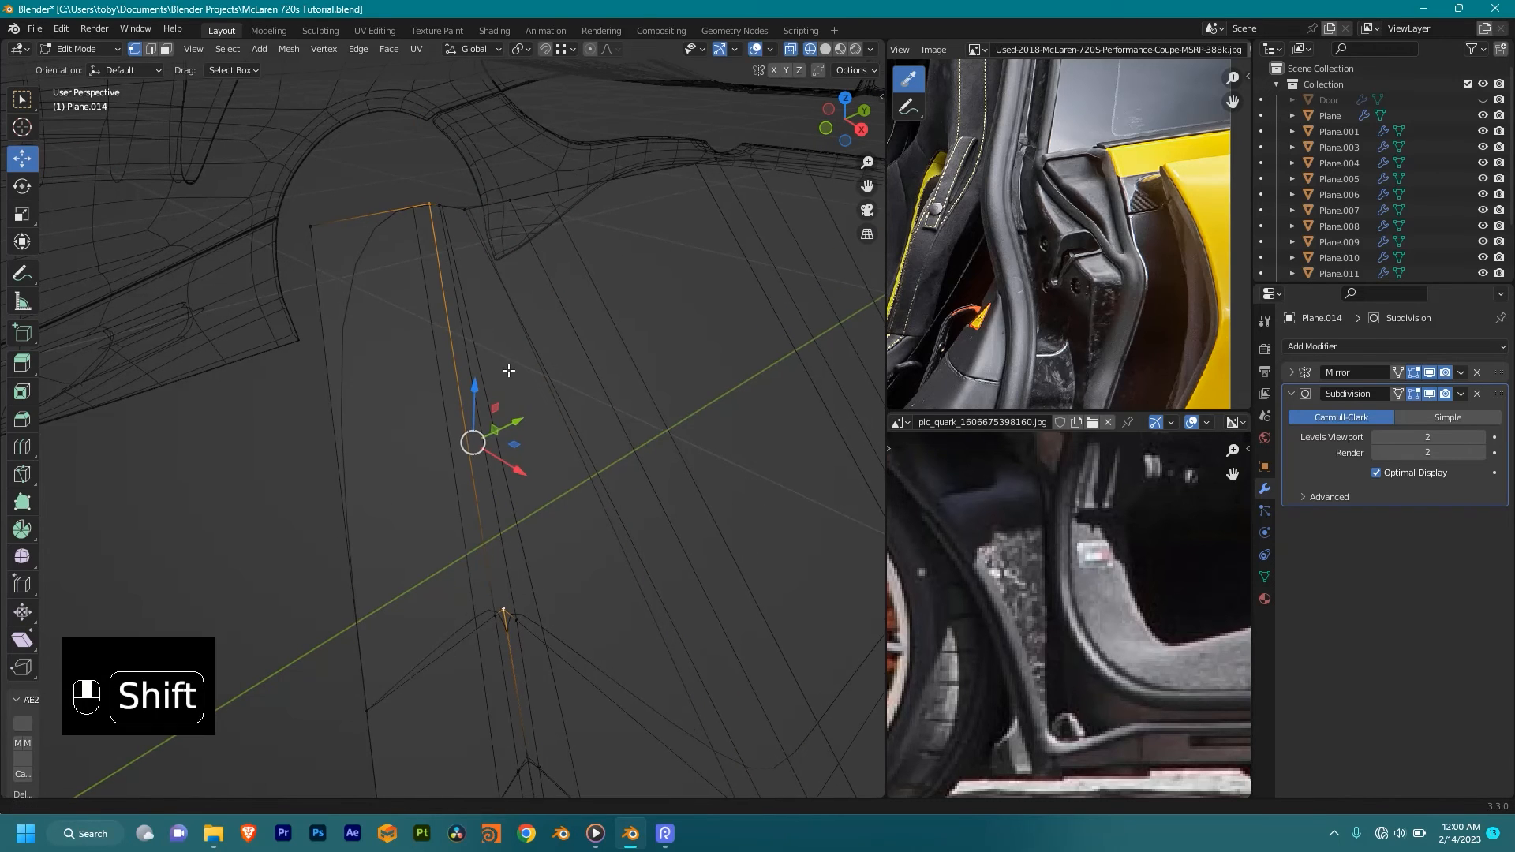
pyautogui.keyDown('shift'); pyautogui.moveTo(541, 514); pyautogui.dragTo(531, 405, button='middle'); pyautogui.keyUp('shift')
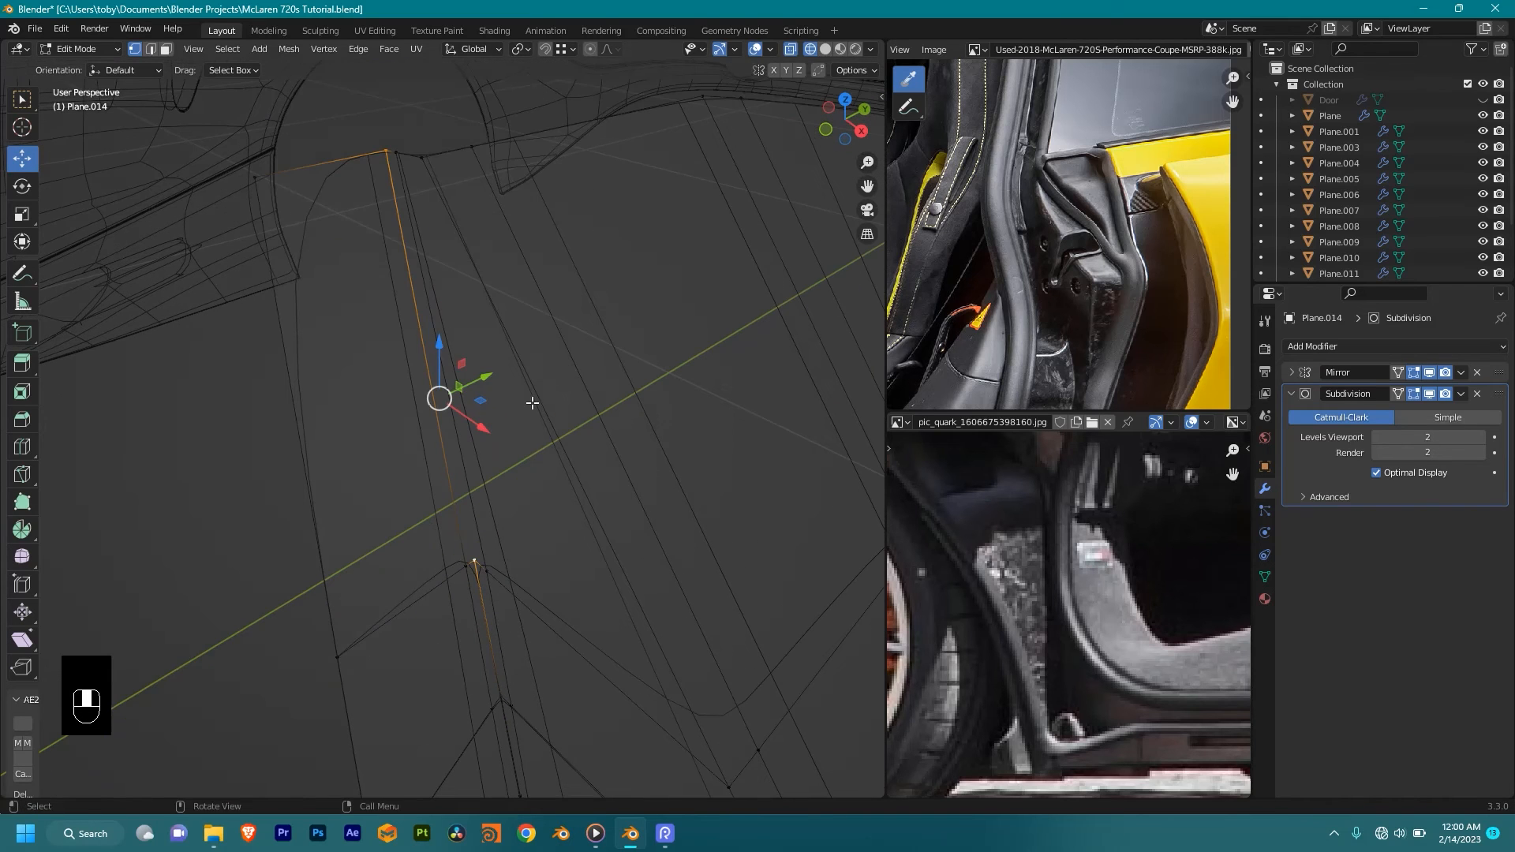
pyautogui.scroll(2, 474, 561)
pyautogui.moveTo(473, 561); pyautogui.dragTo(486, 520, button='middle')
pyautogui.press('k')
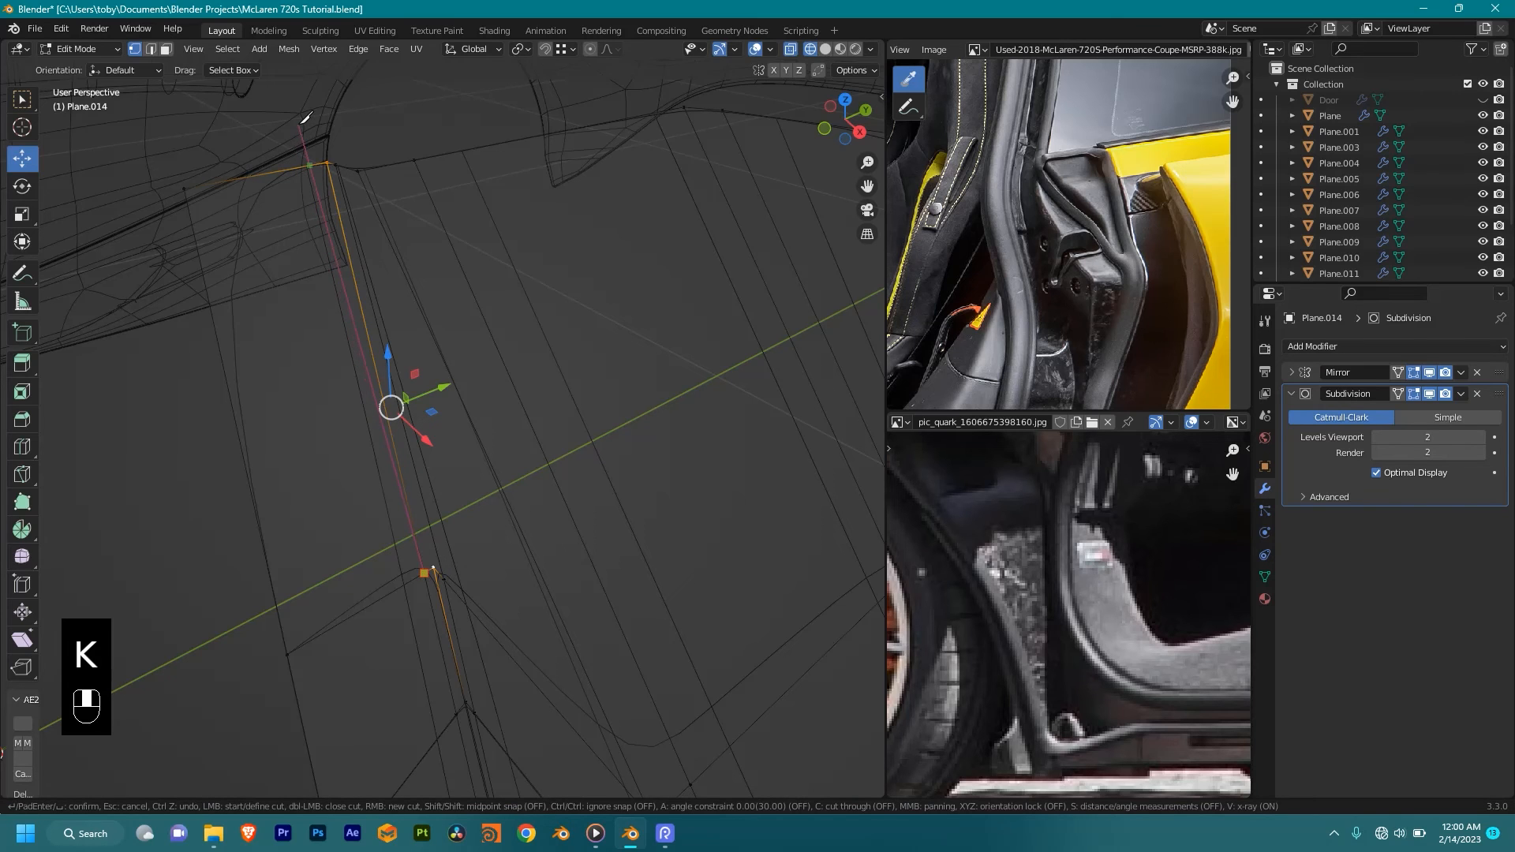
pyautogui.press('Return')
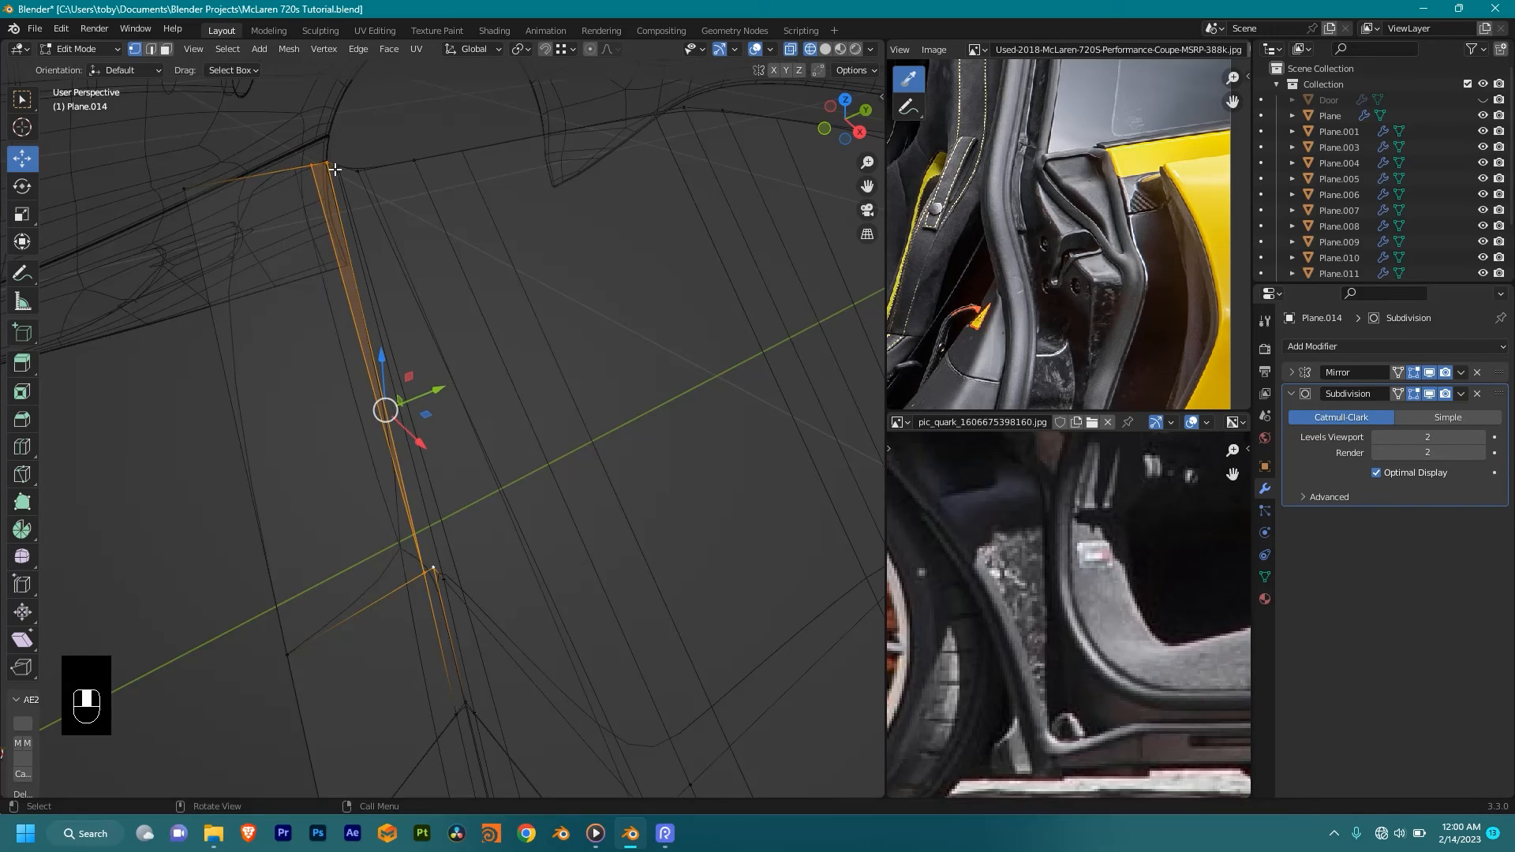
# Step: Clean up the narrow strip beside the vertical edge by selecting its lower and top vertices and connecting them
pyautogui.moveTo(475, 318); pyautogui.dragTo(547, 365, button='middle')
pyautogui.moveTo(606, 318); pyautogui.dragTo(550, 449, button='middle')
pyautogui.click(518, 565)
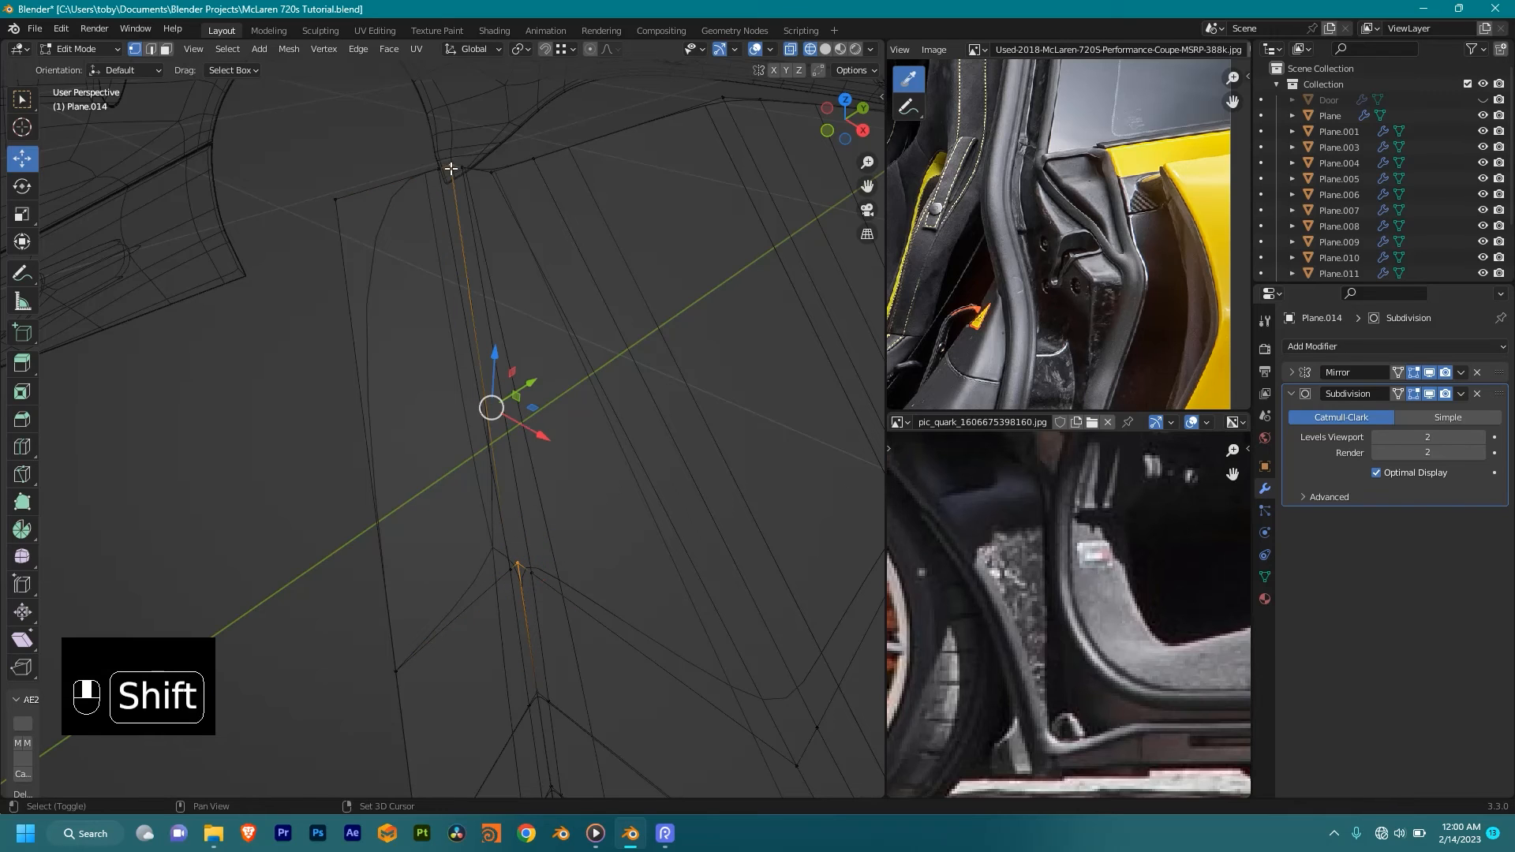
pyautogui.click(517, 566)
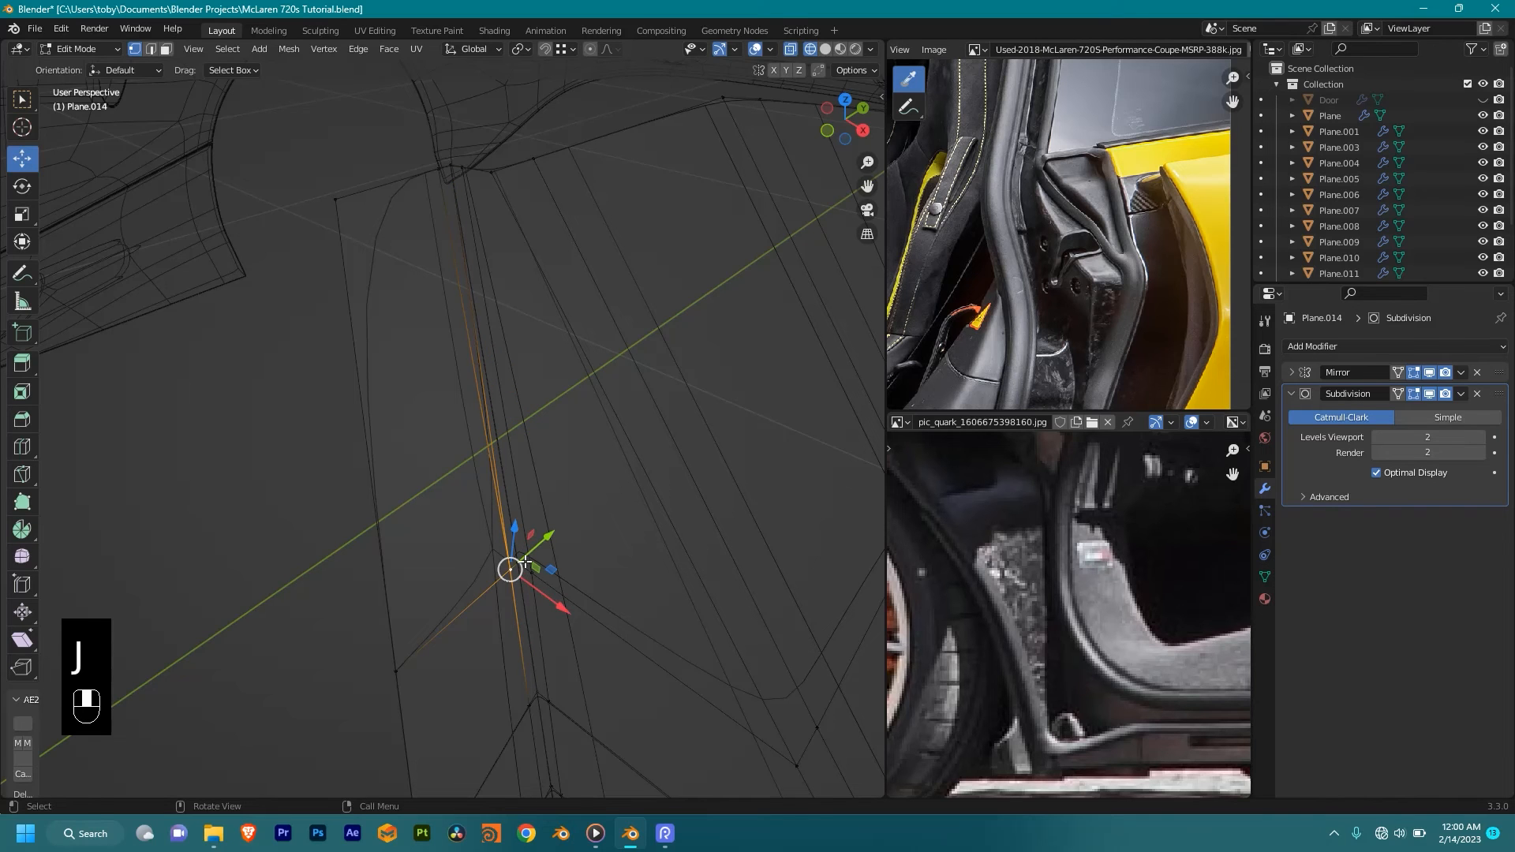
pyautogui.keyDown('ctrl'); pyautogui.keyDown('shift'); pyautogui.click(455, 167); pyautogui.keyUp('shift'); pyautogui.keyUp('ctrl')
pyautogui.moveTo(561, 521)
pyautogui.mouseDown(button='middle')
pyautogui.moveTo(517, 522)
pyautogui.moveTo(470, 480)
pyautogui.moveTo(528, 490)
pyautogui.moveTo(576, 474)
pyautogui.moveTo(633, 385)
pyautogui.moveTo(599, 365)
pyautogui.moveTo(619, 372)
pyautogui.mouseUp(button='middle')
pyautogui.press('f')
# Step: Turn off the Subdivision modifier's edit-mode display and inspect the pillar's upper mesh in wireframe
pyautogui.hotkey('shift', 'z')
pyautogui.moveTo(570, 230); pyautogui.dragTo(542, 418, button='middle')
pyautogui.press('Tab')
pyautogui.press('Tab')
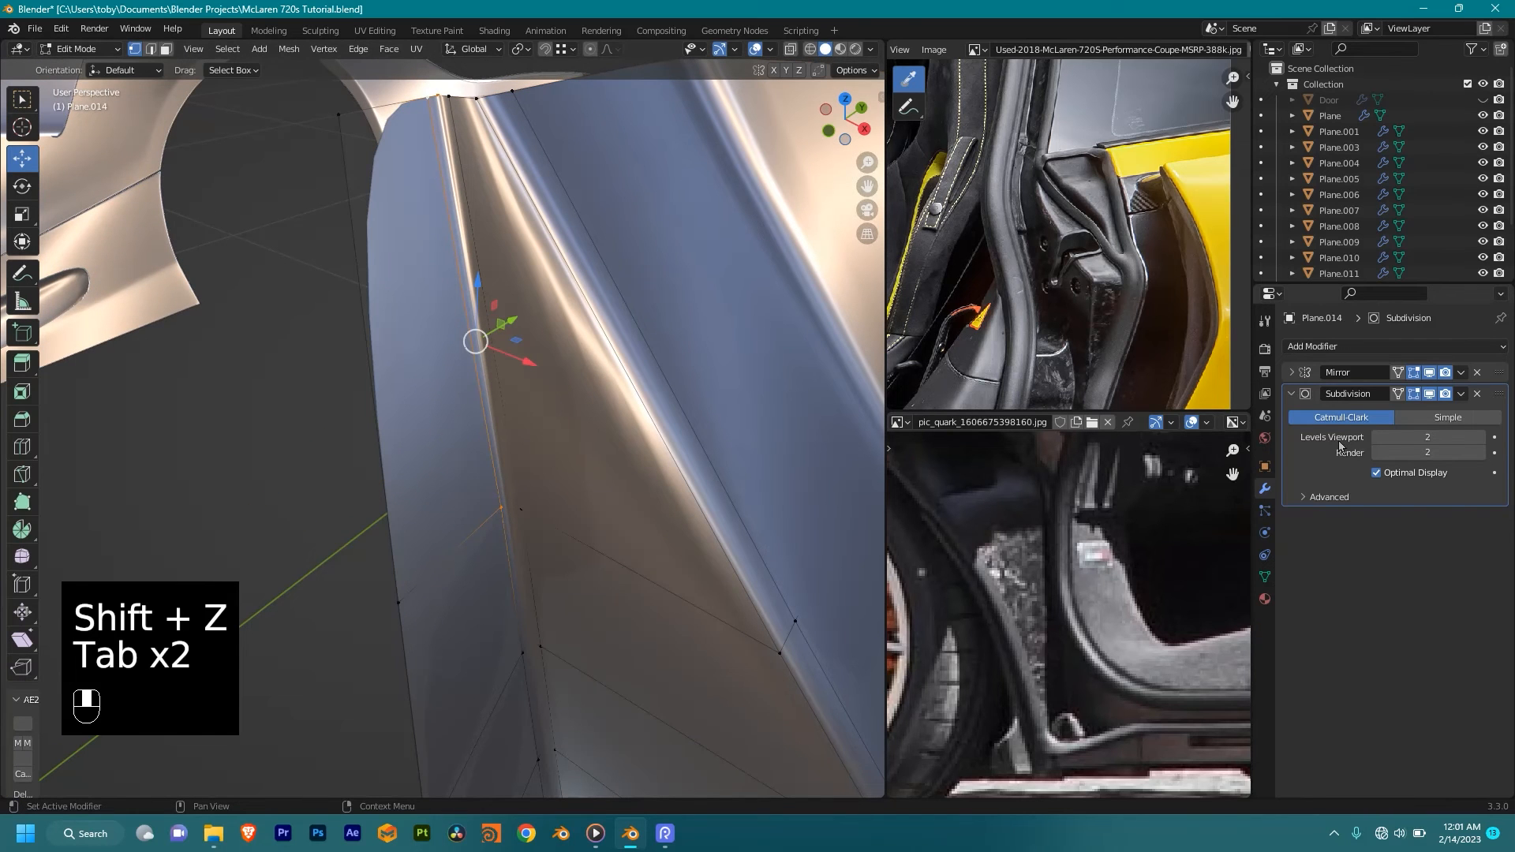
pyautogui.click(1414, 396)
pyautogui.scroll(-2, 687, 399)
pyautogui.moveTo(687, 399); pyautogui.dragTo(604, 334, button='middle')
pyautogui.hotkey('shift', 'z')
pyautogui.scroll(2, 590, 329)
pyautogui.click(123, 459)
pyautogui.moveTo(300, 452); pyautogui.dragTo(413, 446, button='middle')
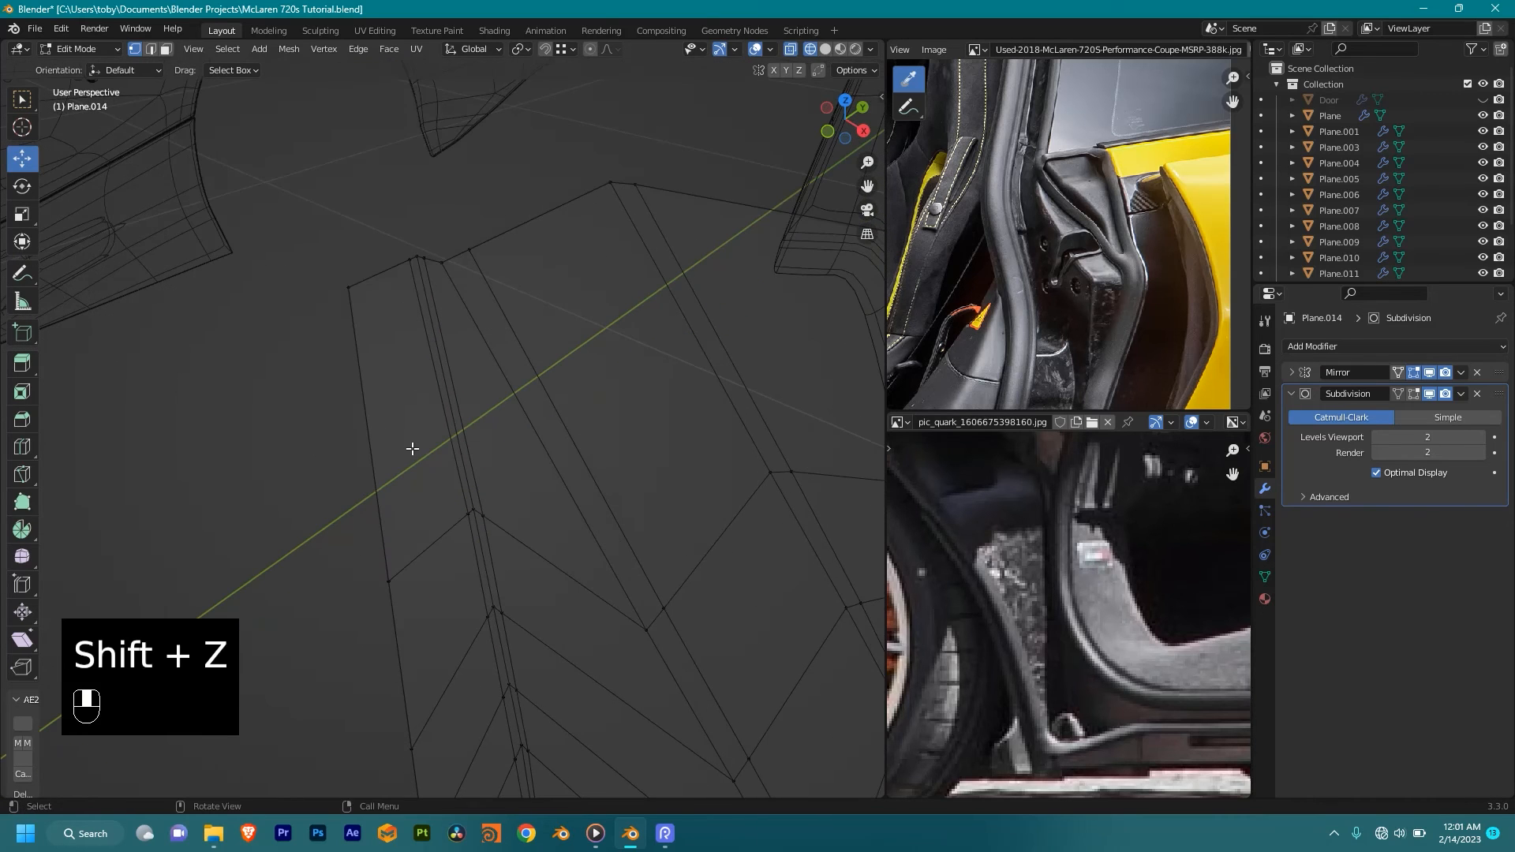
# Step: Return to solid shading, turn the Subdivision modifier's edit-mode display back on and check the smoothed pillar
pyautogui.hotkey('shift', 'z')
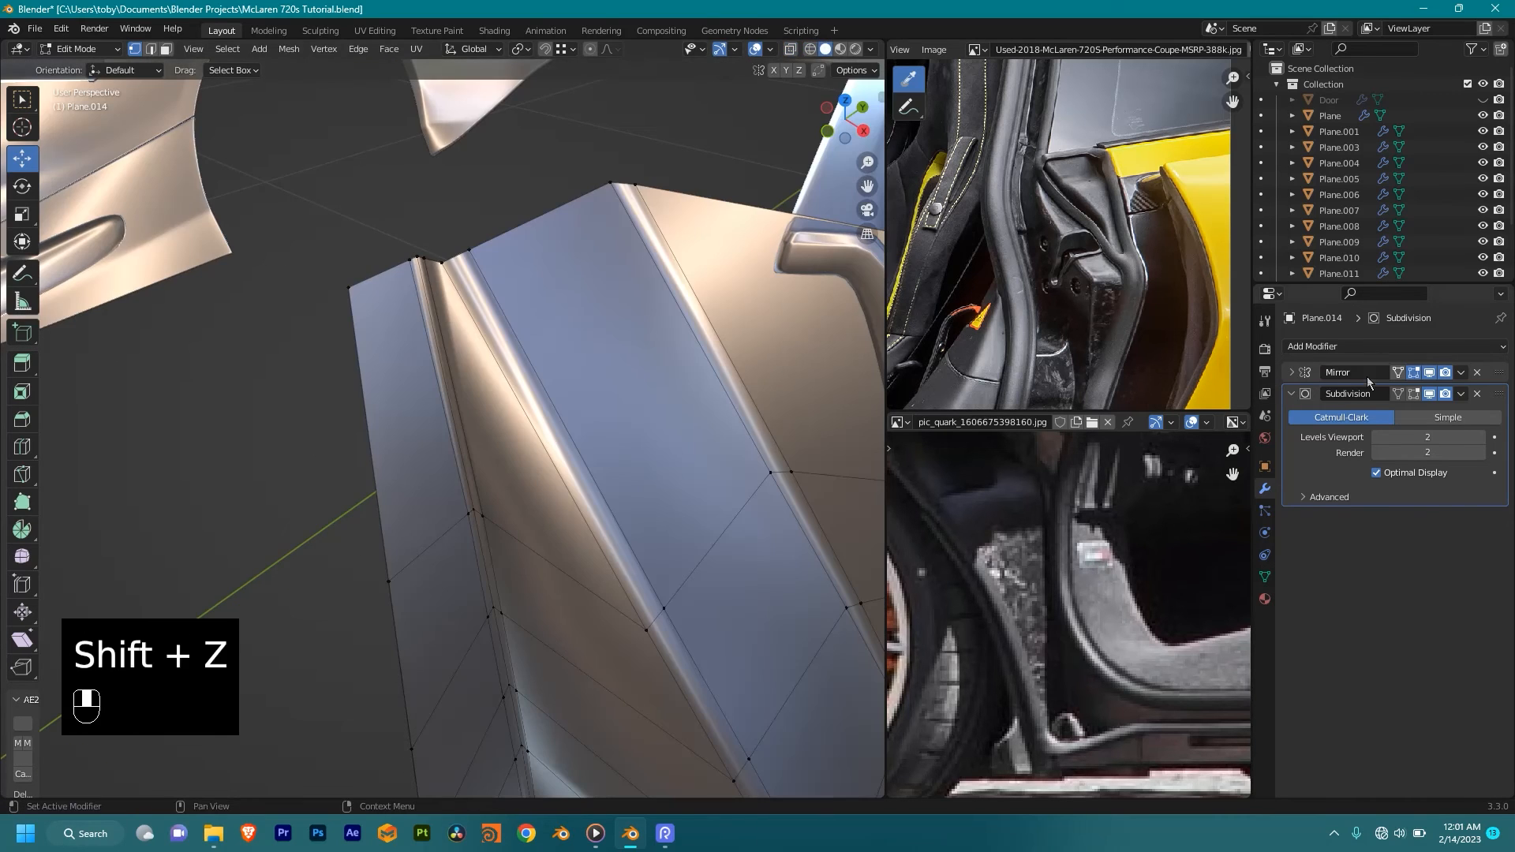
pyautogui.click(1417, 395)
pyautogui.scroll(-5, 633, 405)
pyautogui.press('Tab')
pyautogui.moveTo(632, 405); pyautogui.dragTo(683, 278, button='middle')
pyautogui.press('Tab')
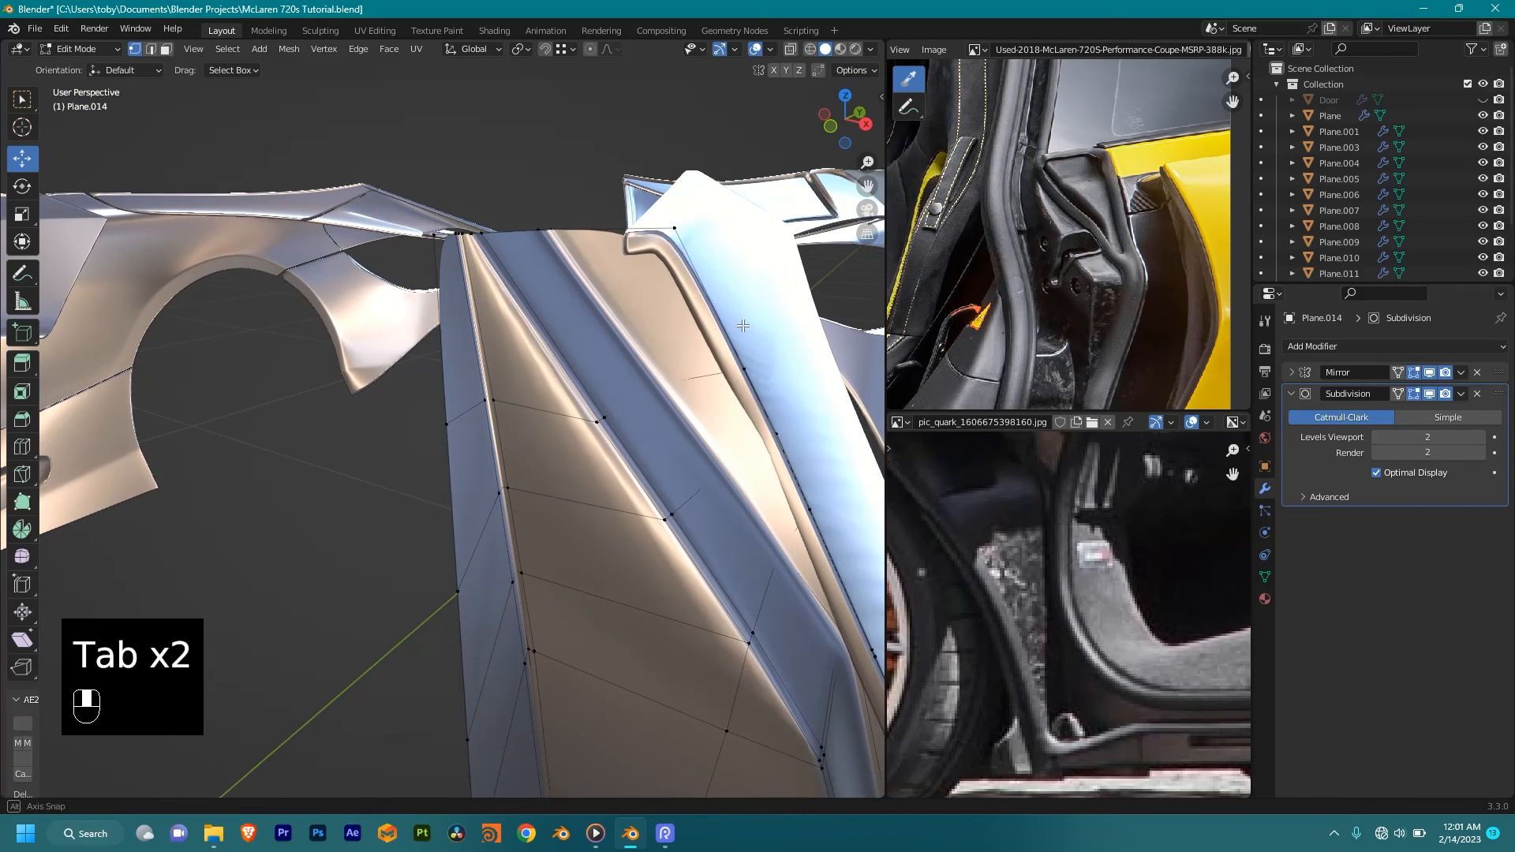
# Step: Add a loop cut across the pillar's upper section and slide it close to the top edge
pyautogui.hotkey('ctrl', 'r')
pyautogui.click(683, 278)
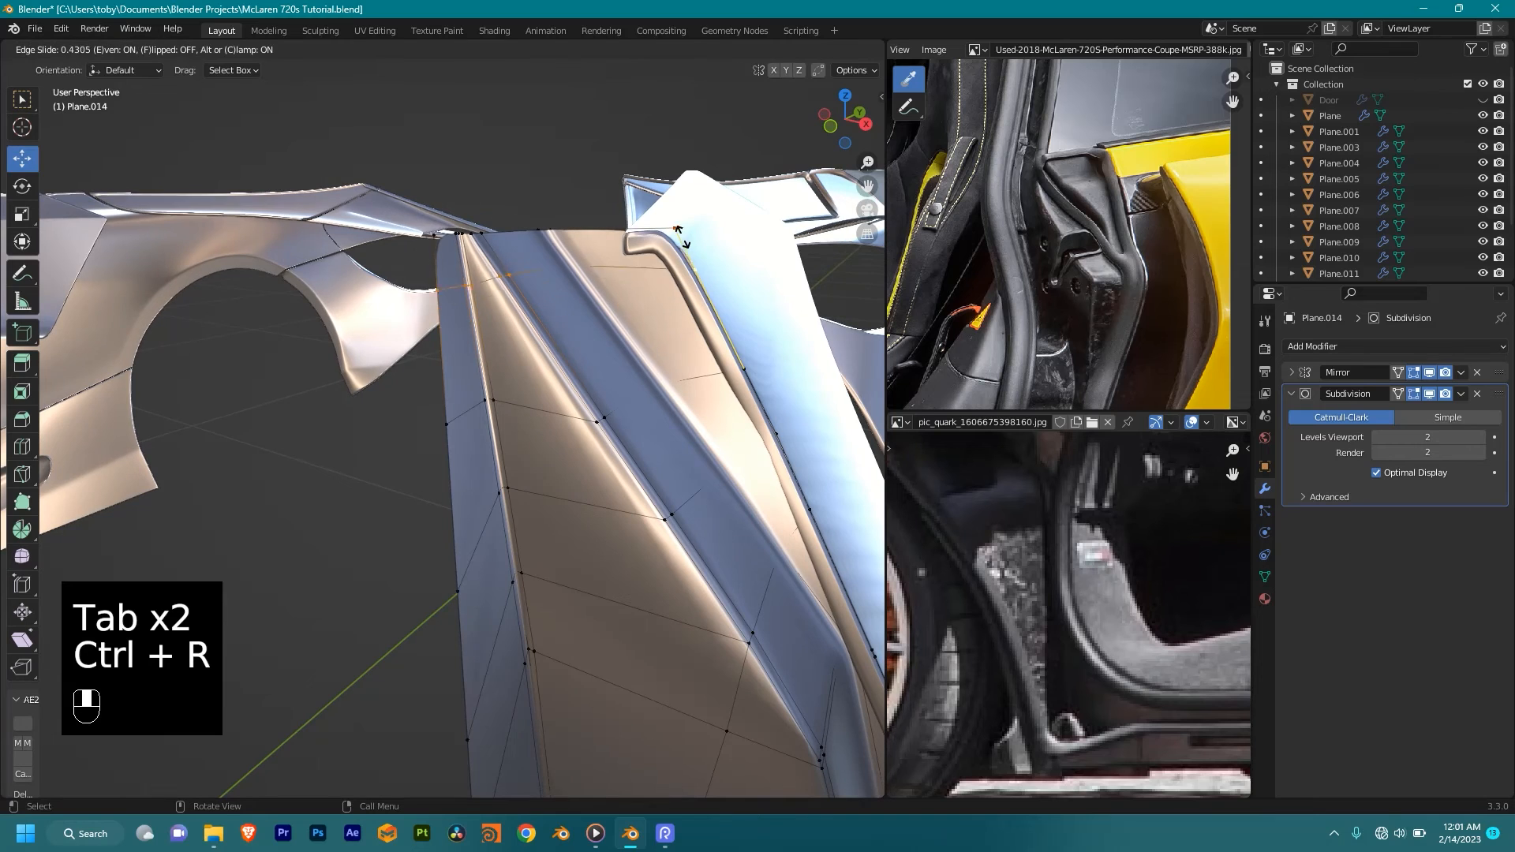
pyautogui.press('shift')
pyautogui.click(636, 148)
pyautogui.moveTo(636, 148); pyautogui.dragTo(468, 451, button='middle')
pyautogui.press('ctrl')
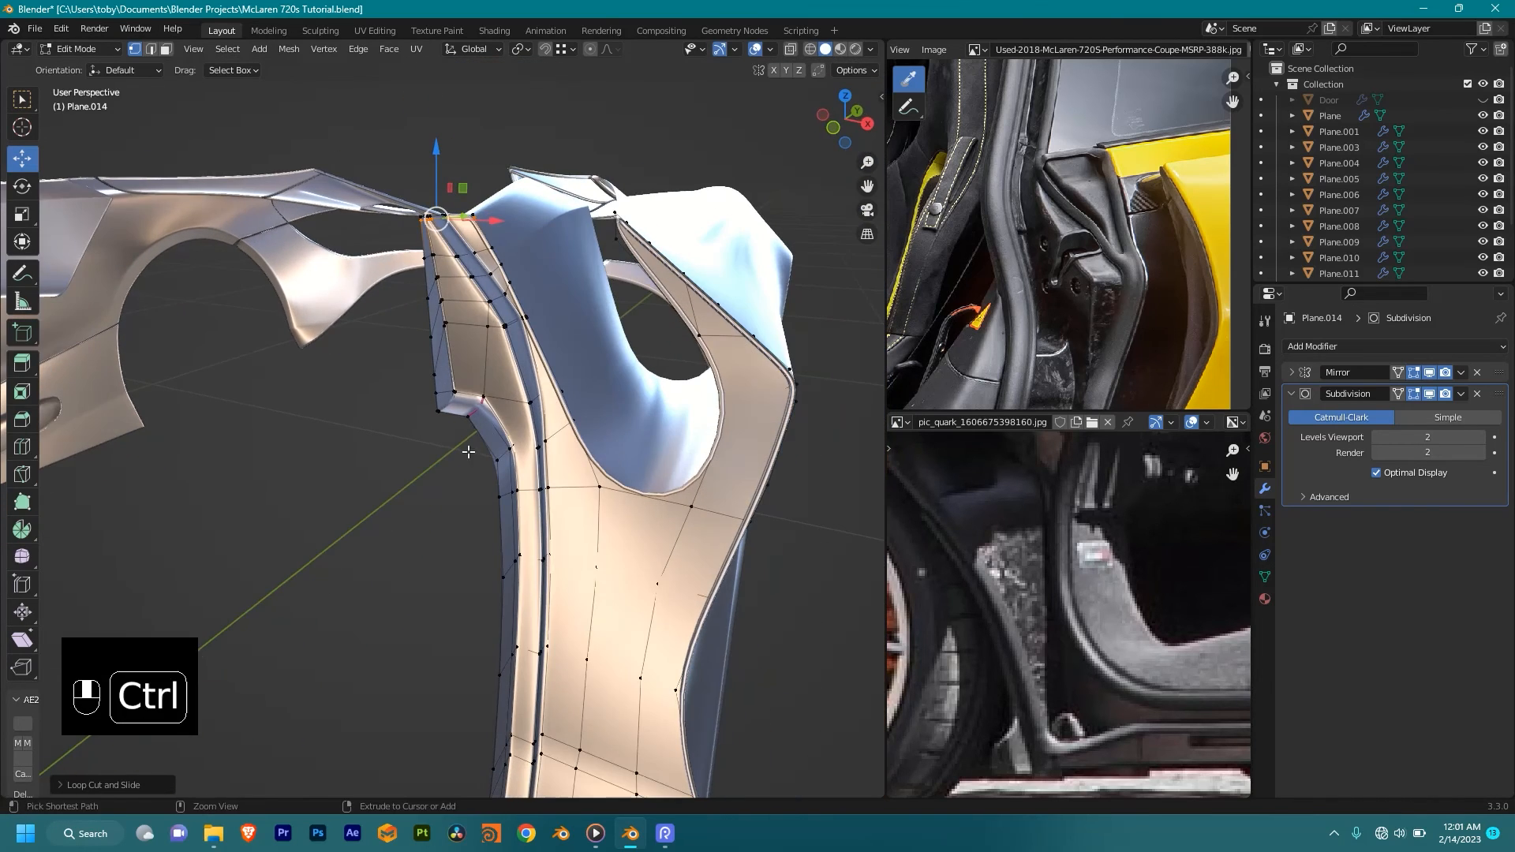
pyautogui.scroll(3, 556, 399)
pyautogui.press('shift')
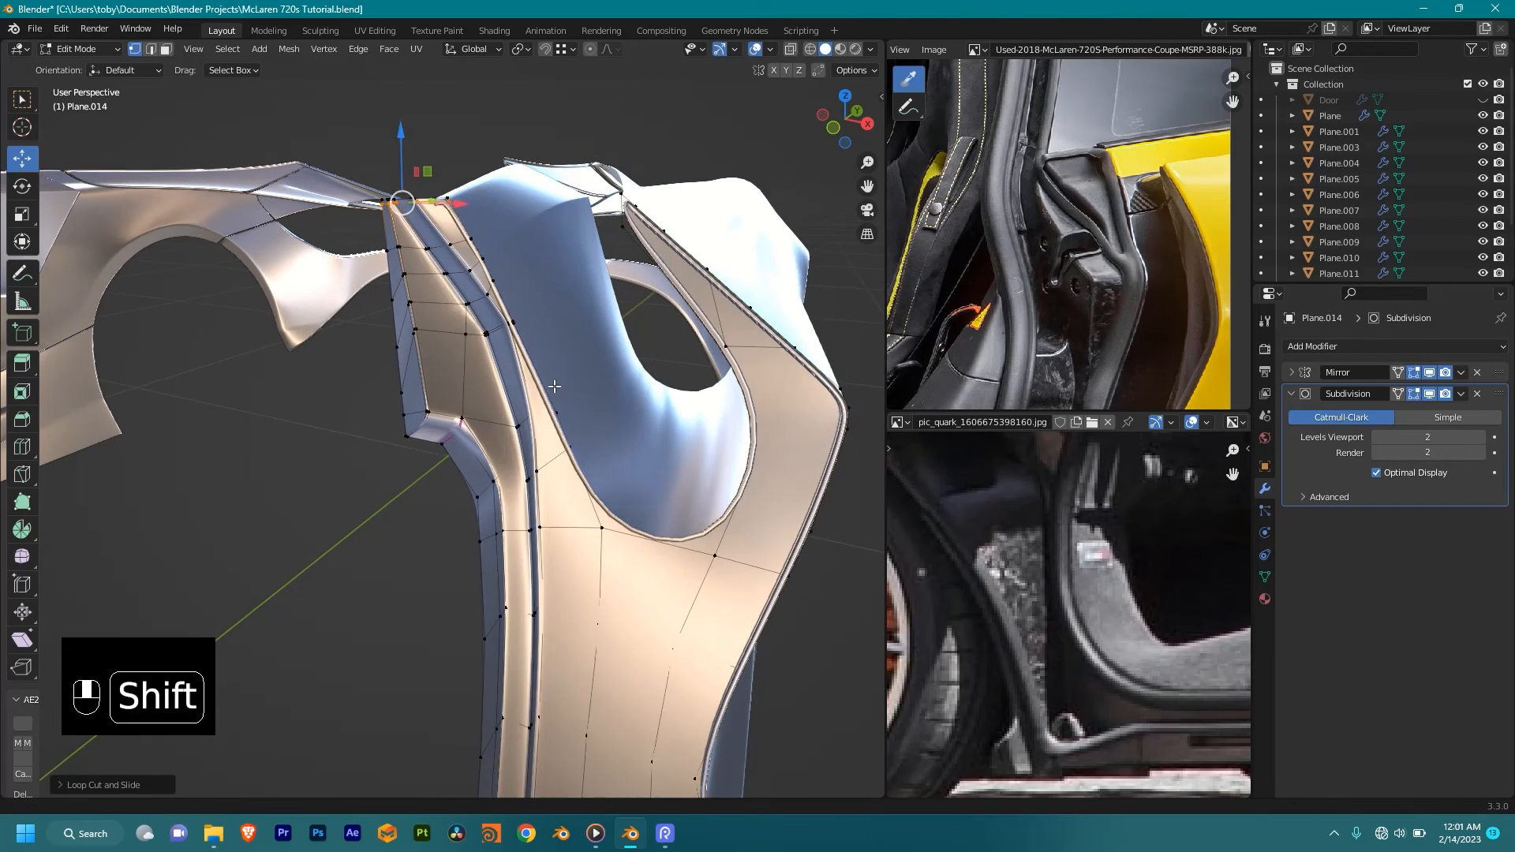
pyautogui.press('ctrl')
pyautogui.hotkey('ctrl', 'r')
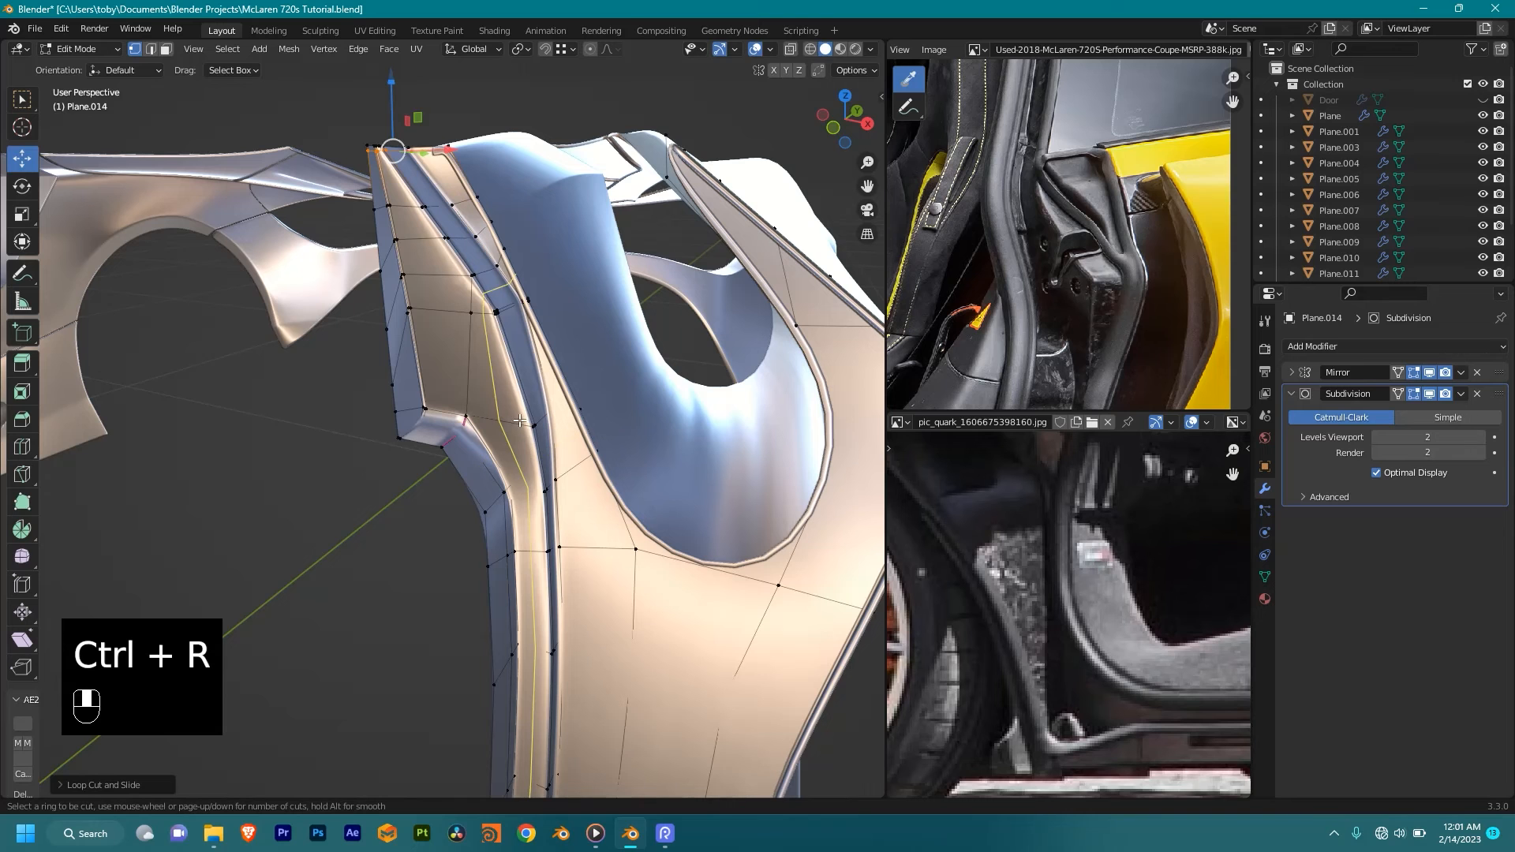
pyautogui.keyDown('shift'); pyautogui.moveTo(519, 420); pyautogui.dragTo(549, 469, button='middle'); pyautogui.keyUp('shift')
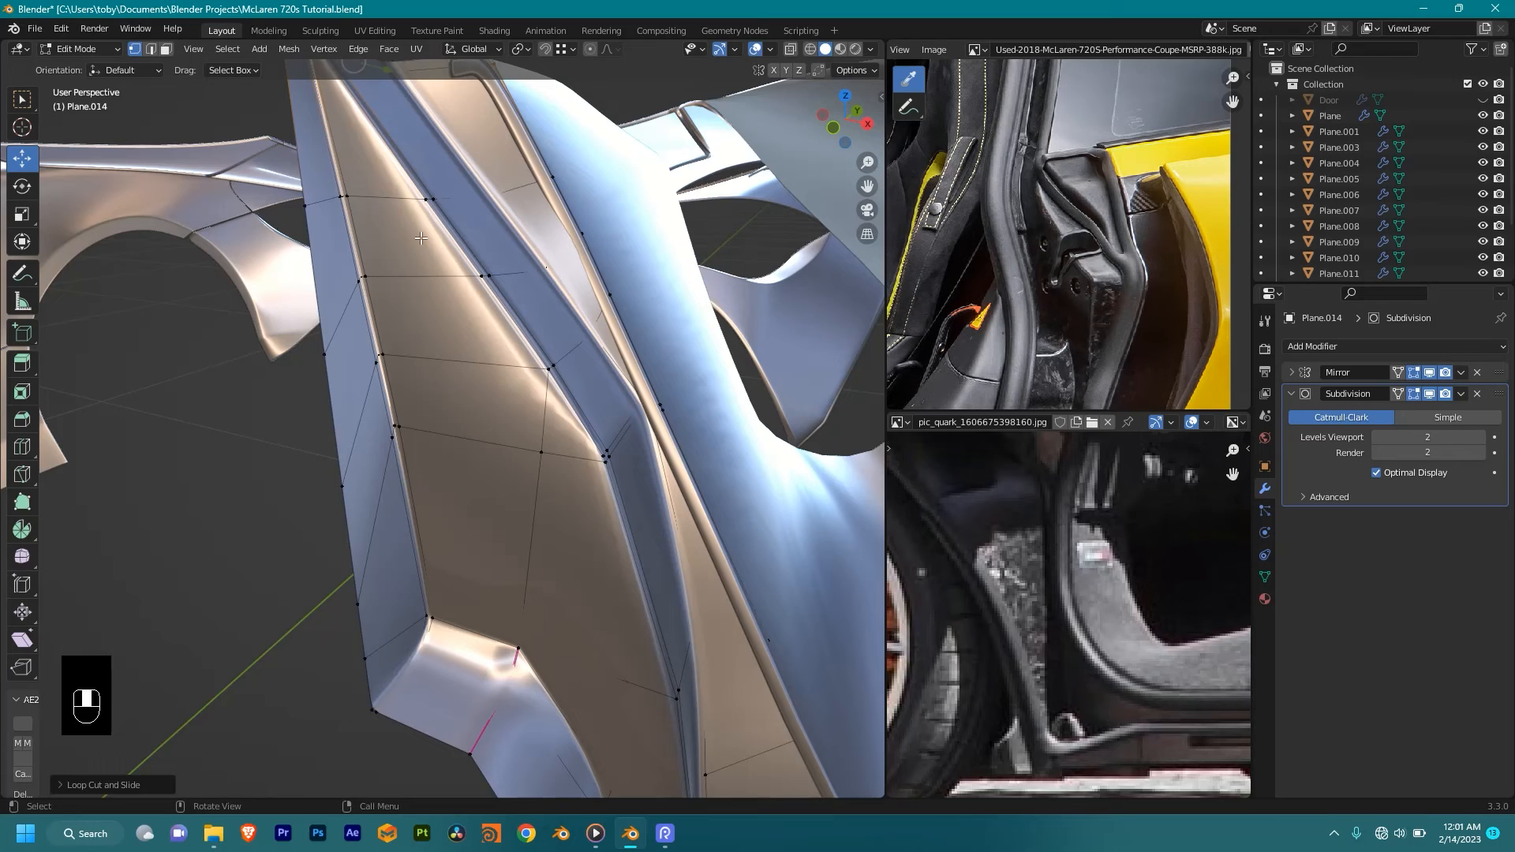
# Step: Sketch annotation lines for the planned edge flow from the ledge's inner corner up the pillar, and erase them
pyautogui.click(21, 276)
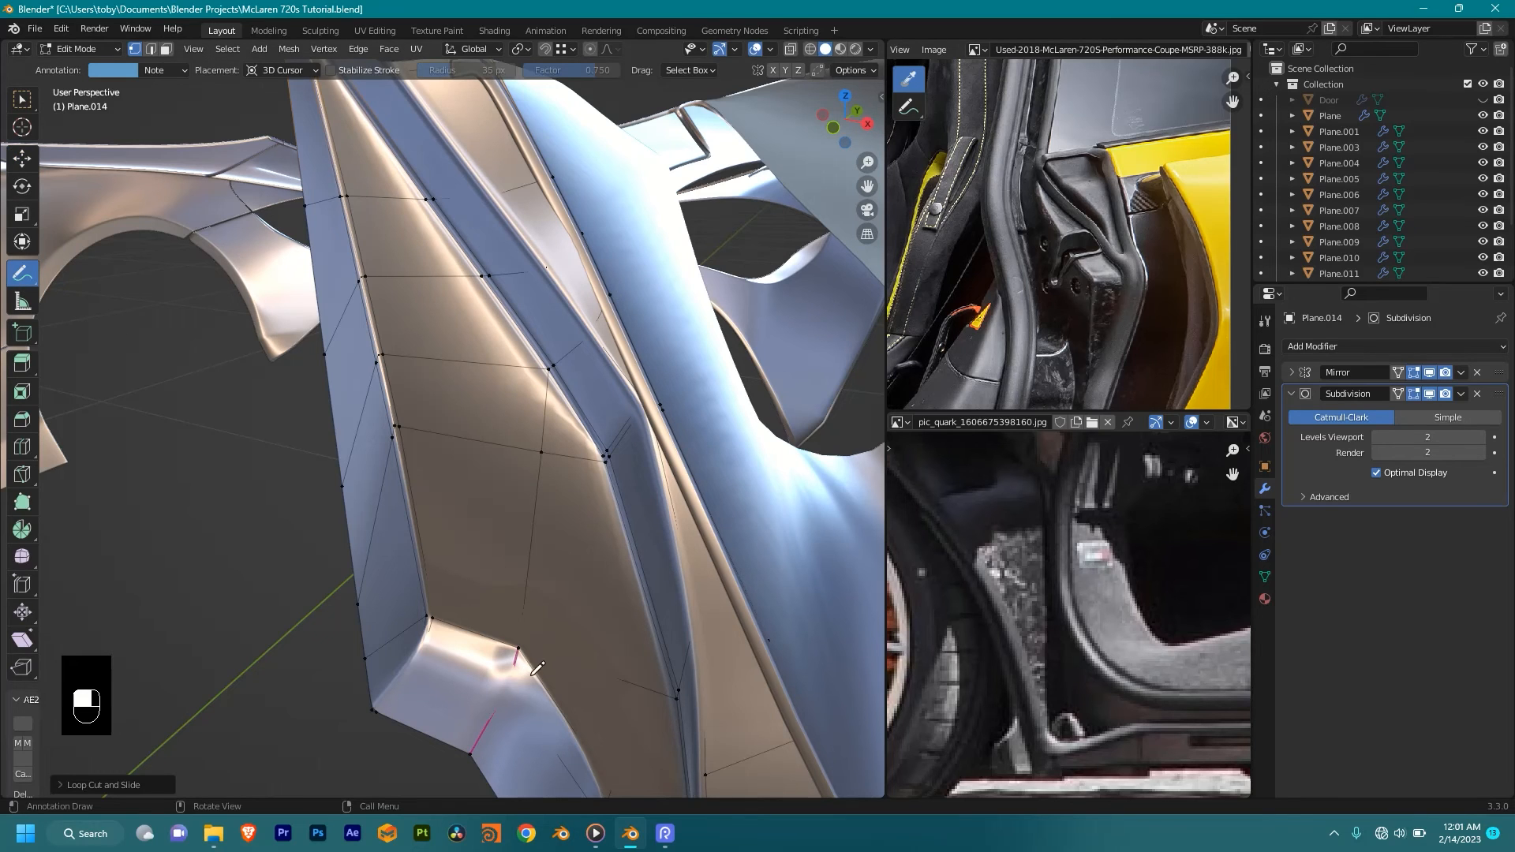
pyautogui.moveTo(575, 340); pyautogui.dragTo(624, 315)
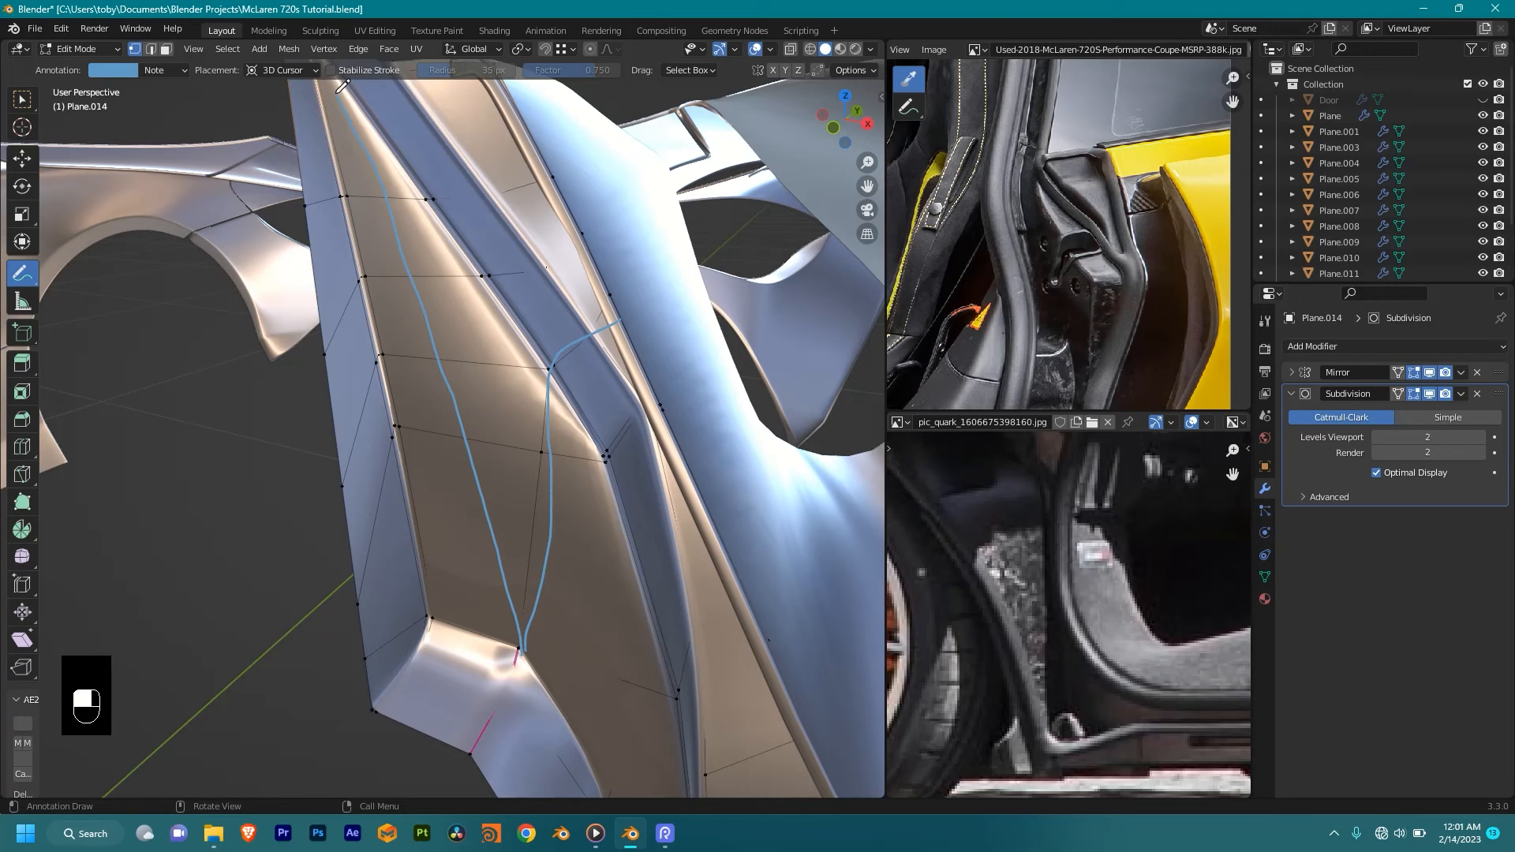
pyautogui.moveTo(470, 417); pyautogui.dragTo(508, 442, button='middle')
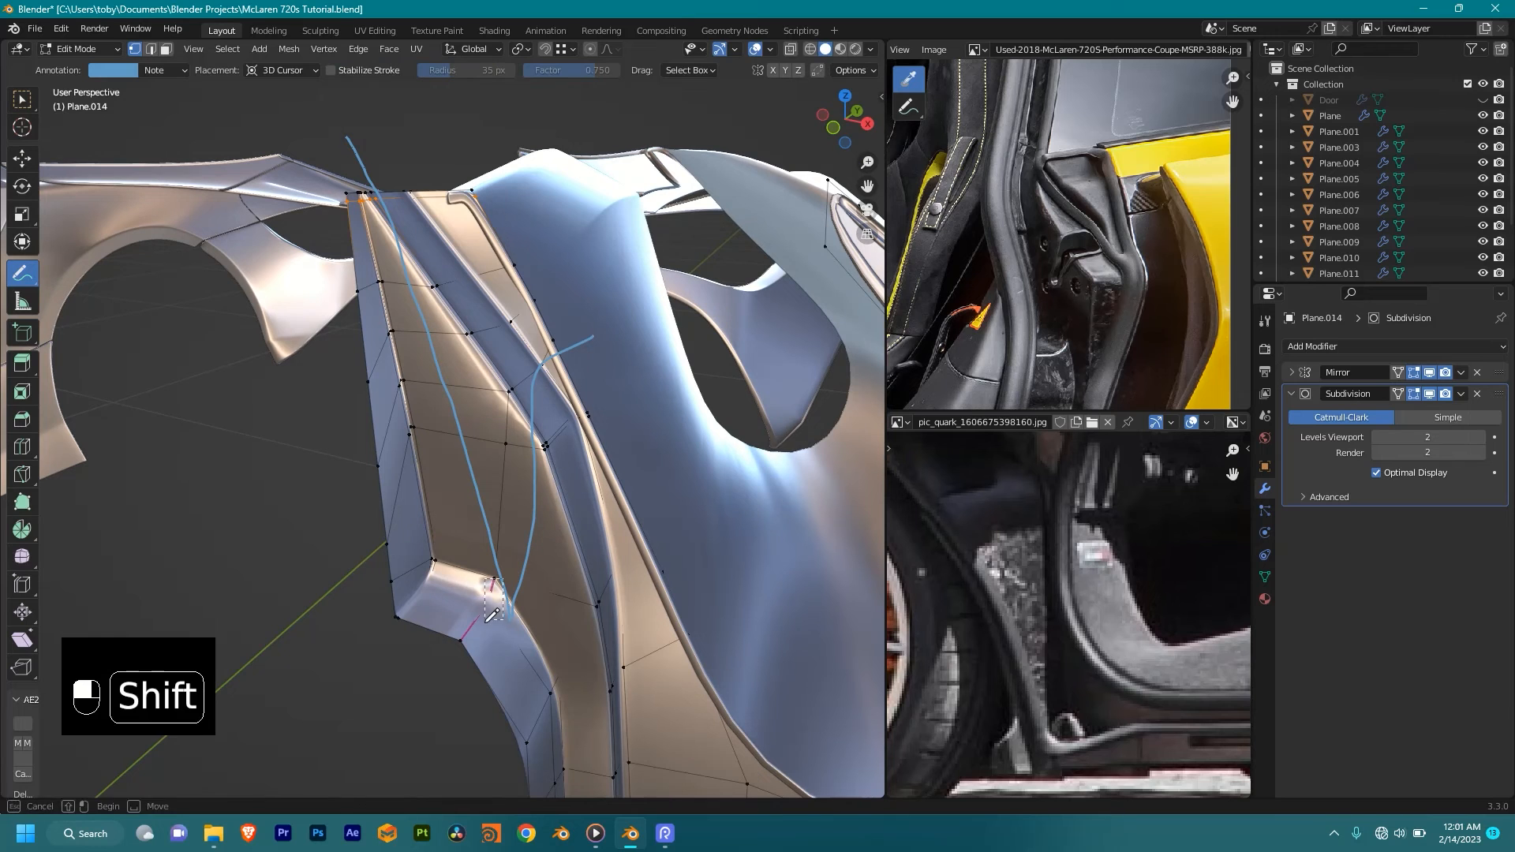
pyautogui.moveTo(544, 564)
pyautogui.keyDown('alt'); pyautogui.mouseDown()
pyautogui.moveTo(537, 671)
pyautogui.moveTo(538, 524)
pyautogui.moveTo(539, 544)
pyautogui.mouseUp(); pyautogui.keyUp('alt')
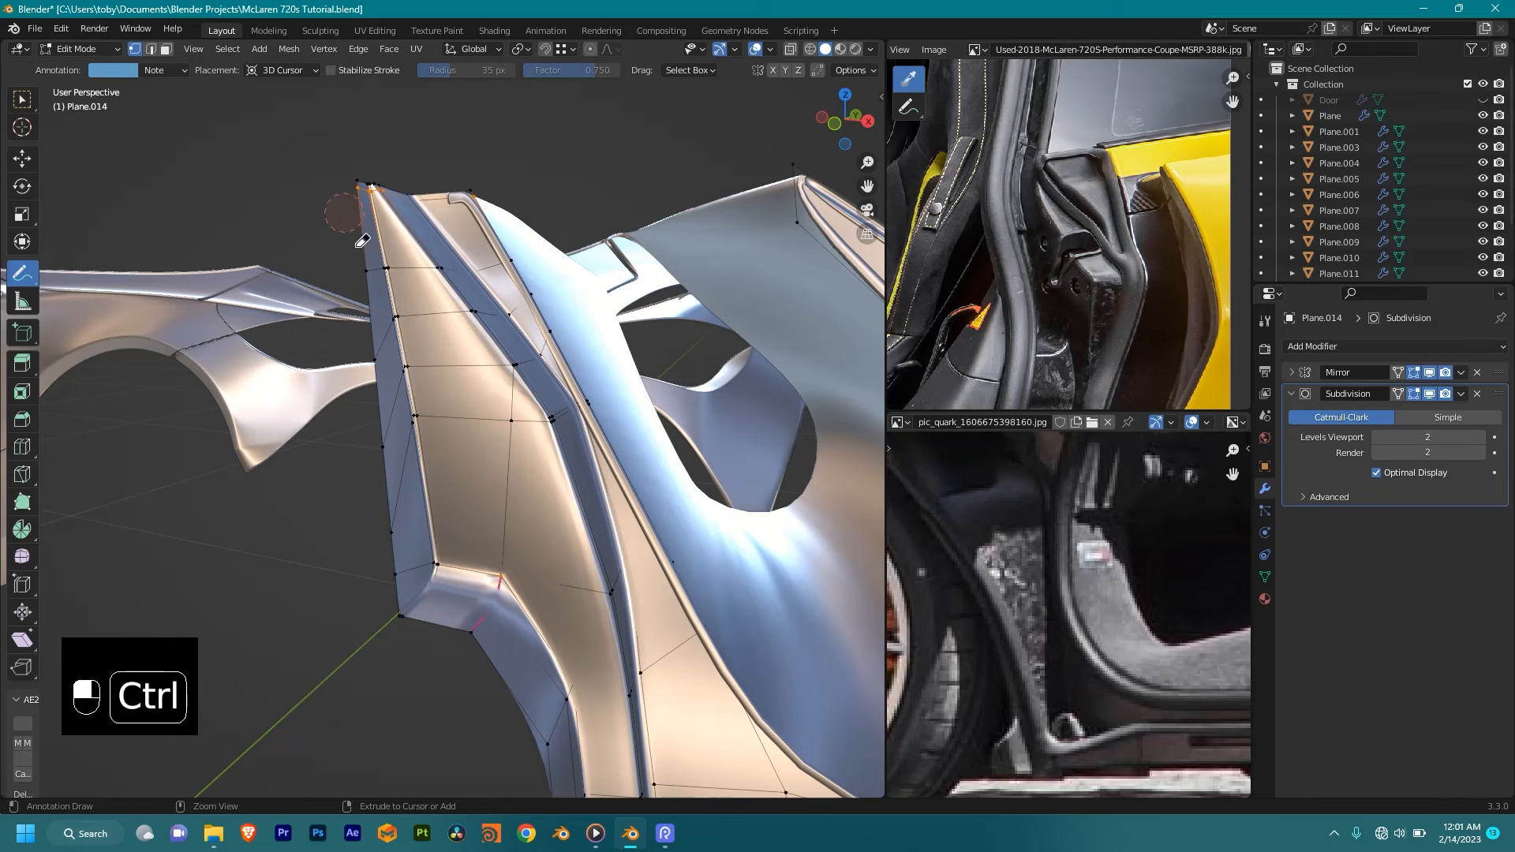
pyautogui.moveTo(557, 444); pyautogui.dragTo(519, 453, button='middle')
pyautogui.moveTo(531, 493)
pyautogui.keyDown('shift'); pyautogui.mouseDown(button='middle')
pyautogui.moveTo(522, 410)
pyautogui.moveTo(495, 385)
pyautogui.moveTo(524, 497)
pyautogui.mouseUp(button='middle'); pyautogui.keyUp('shift')
# Step: Knife-cut a new edge from the ledge's inner corner up through the rows toward the pillar's top
pyautogui.click(21, 158)
pyautogui.press('k')
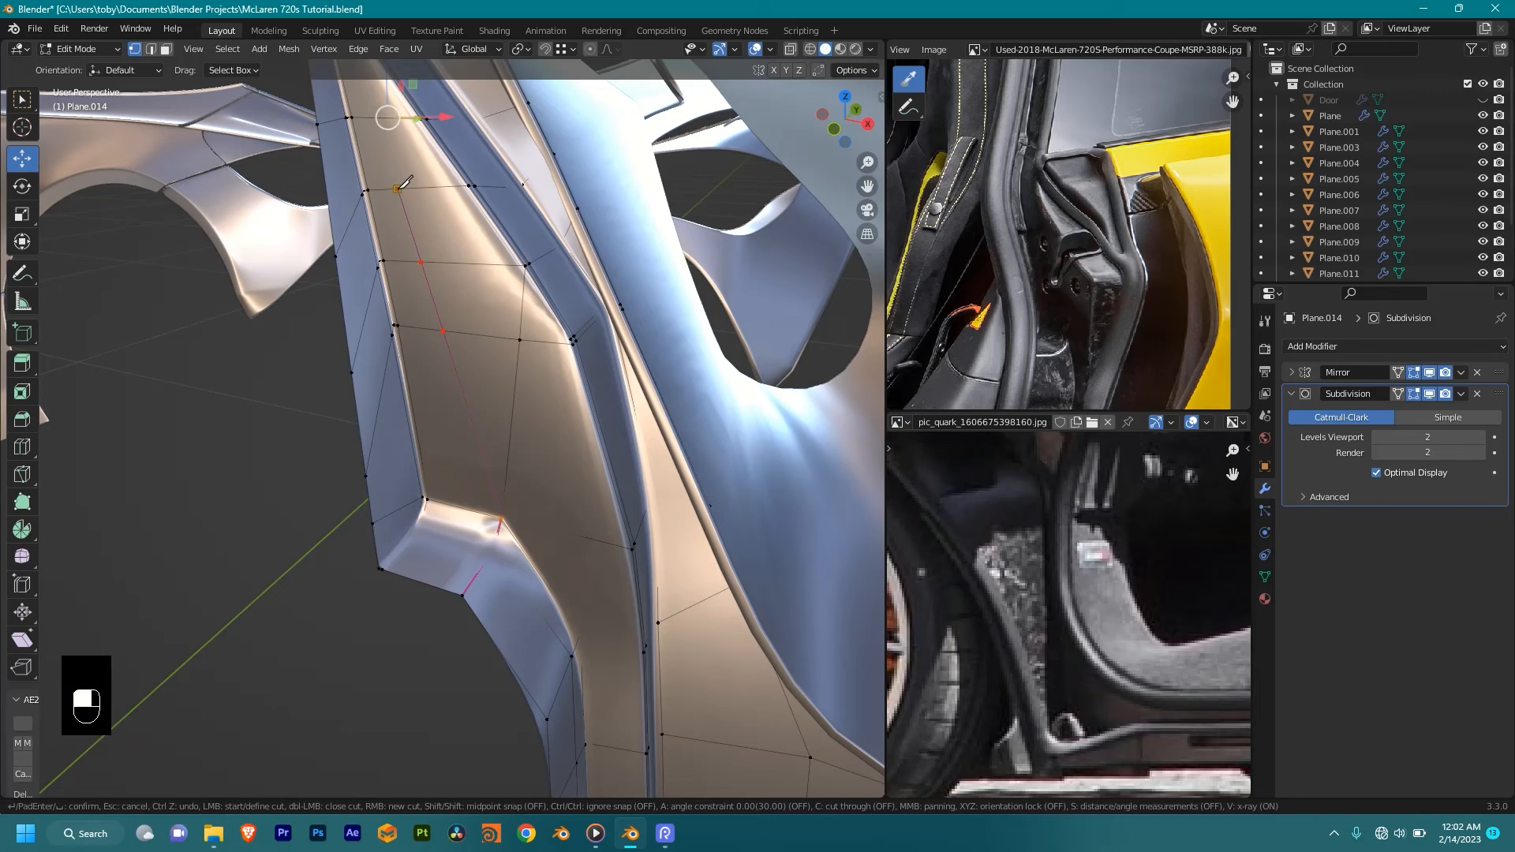
pyautogui.press('Return')
pyautogui.keyDown('shift'); pyautogui.moveTo(580, 348); pyautogui.dragTo(573, 347, button='middle'); pyautogui.keyUp('shift')
# Step: Select the old edge path from the ledge's inner corner up to the crease and dissolve its edges
pyautogui.click(504, 514)
pyautogui.keyDown('ctrl'); pyautogui.click(521, 263); pyautogui.keyUp('ctrl')
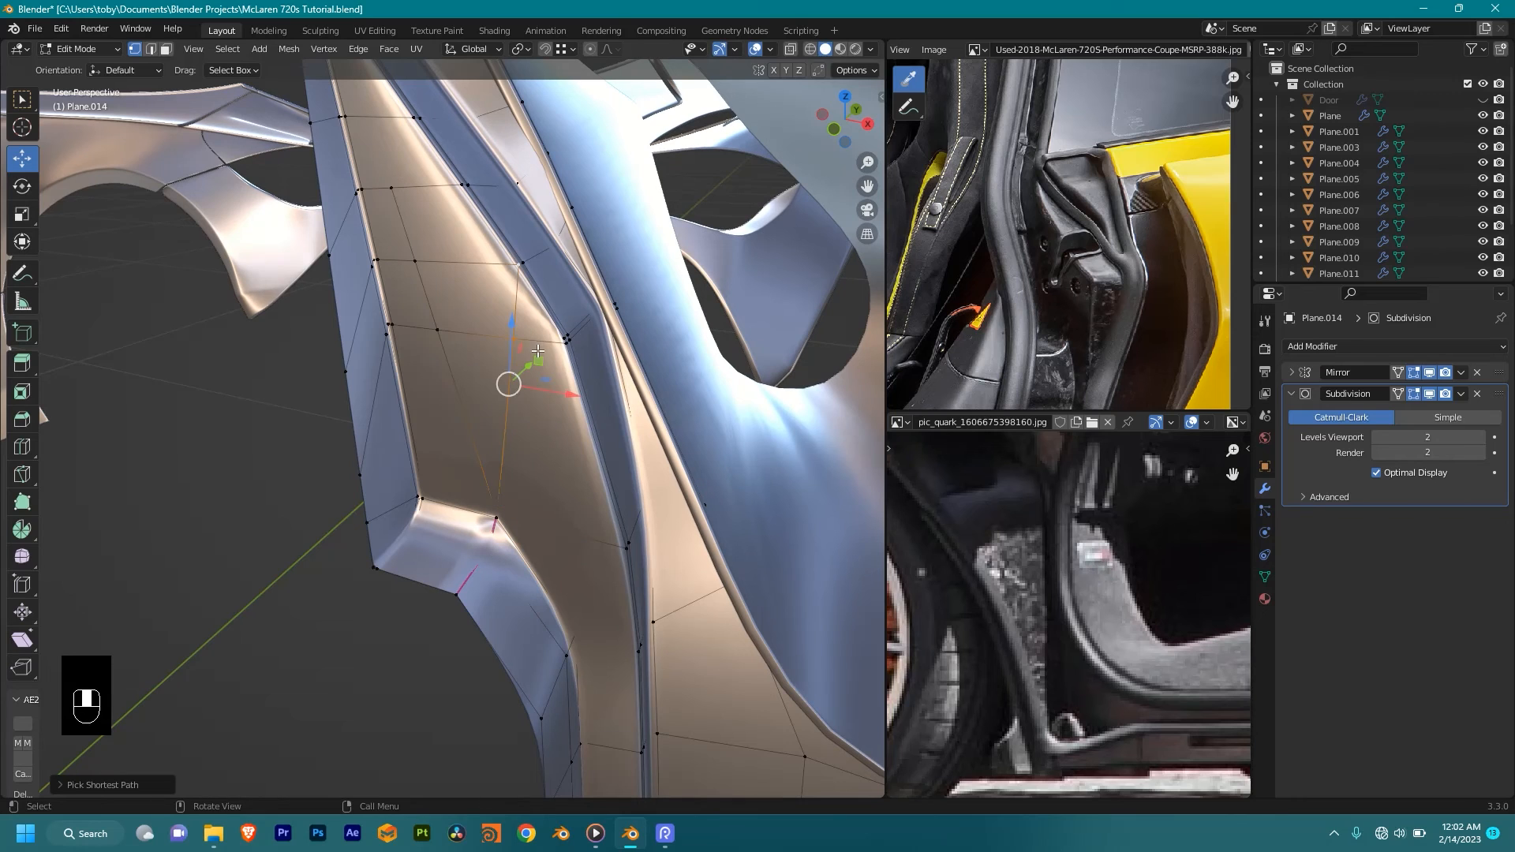
pyautogui.press('x')
pyautogui.click(511, 353)
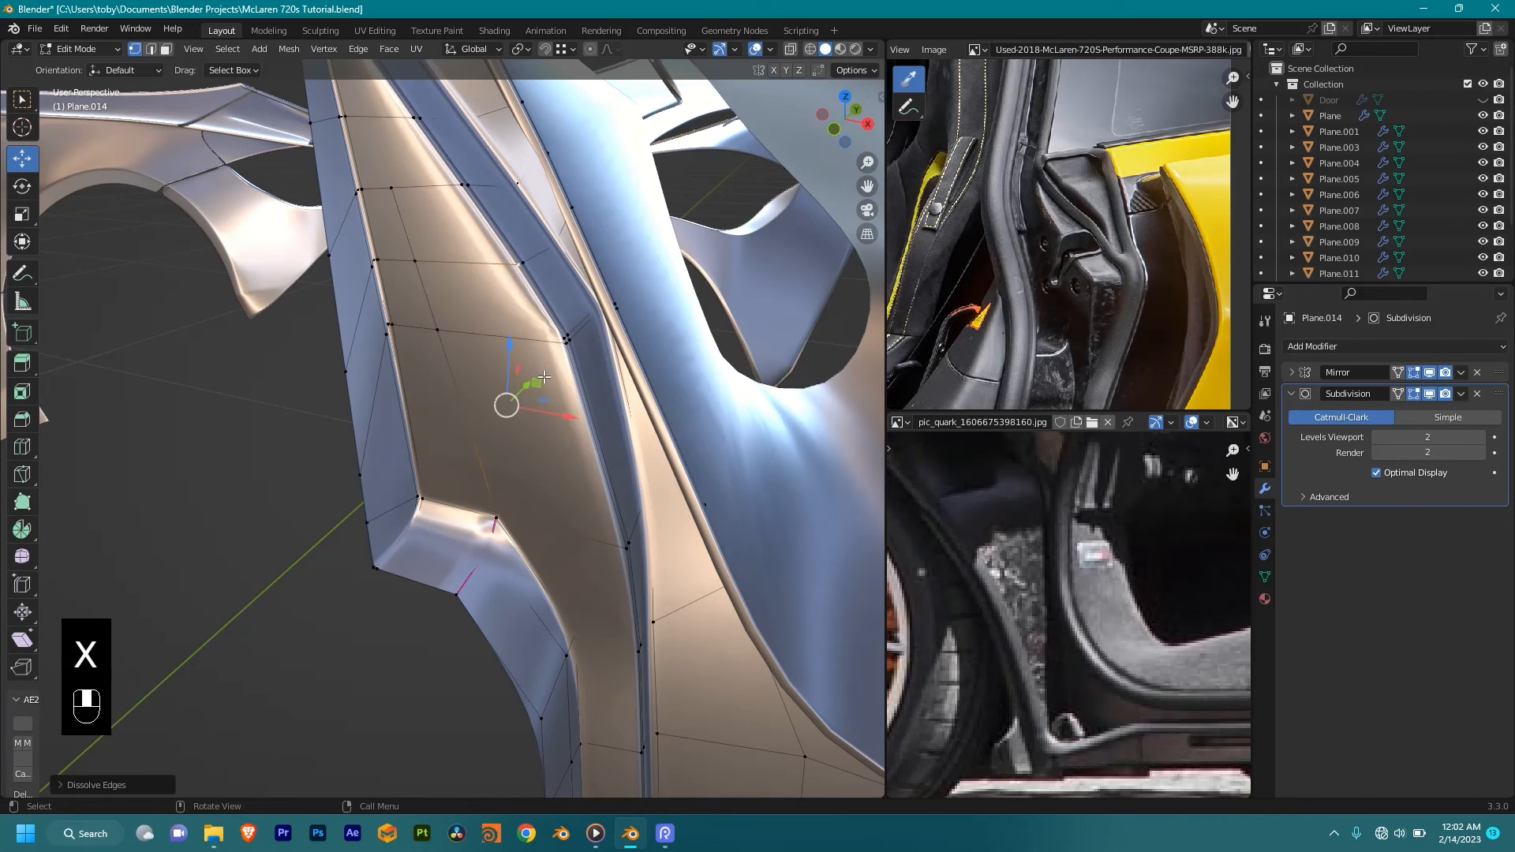
pyautogui.moveTo(511, 355); pyautogui.dragTo(558, 444, button='middle')
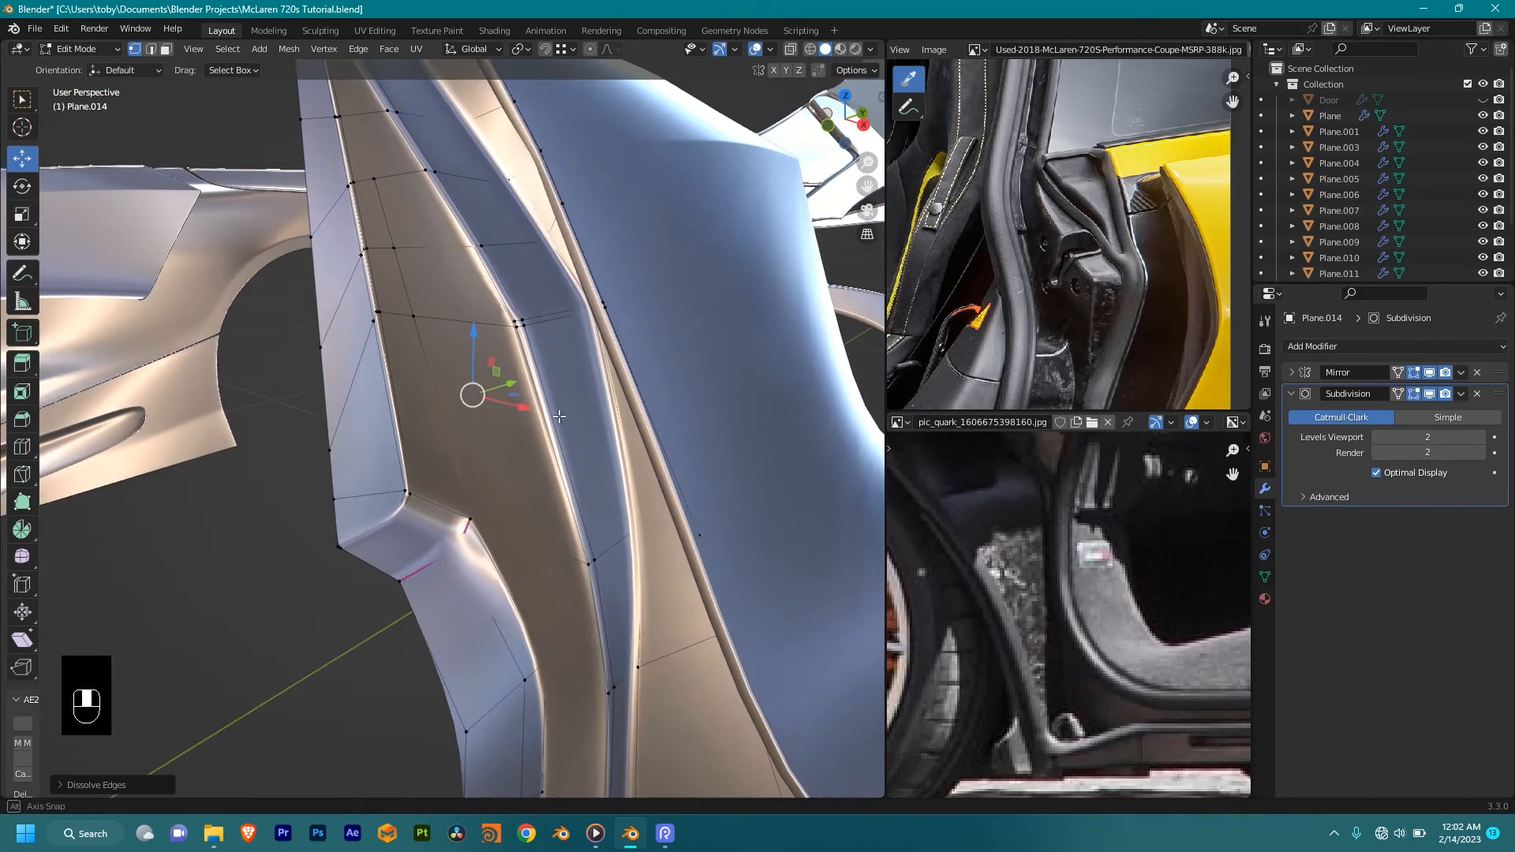
# Step: Slide the inner-edge vertices and the middle vertex of the row above the ledge down along their edges
pyautogui.hotkey('shift', 'z')
pyautogui.hotkey('shift', 'z')
pyautogui.moveTo(504, 318); pyautogui.dragTo(460, 327, button='middle')
pyautogui.scroll(1, 459, 326)
pyautogui.moveTo(433, 261); pyautogui.dragTo(349, 339)
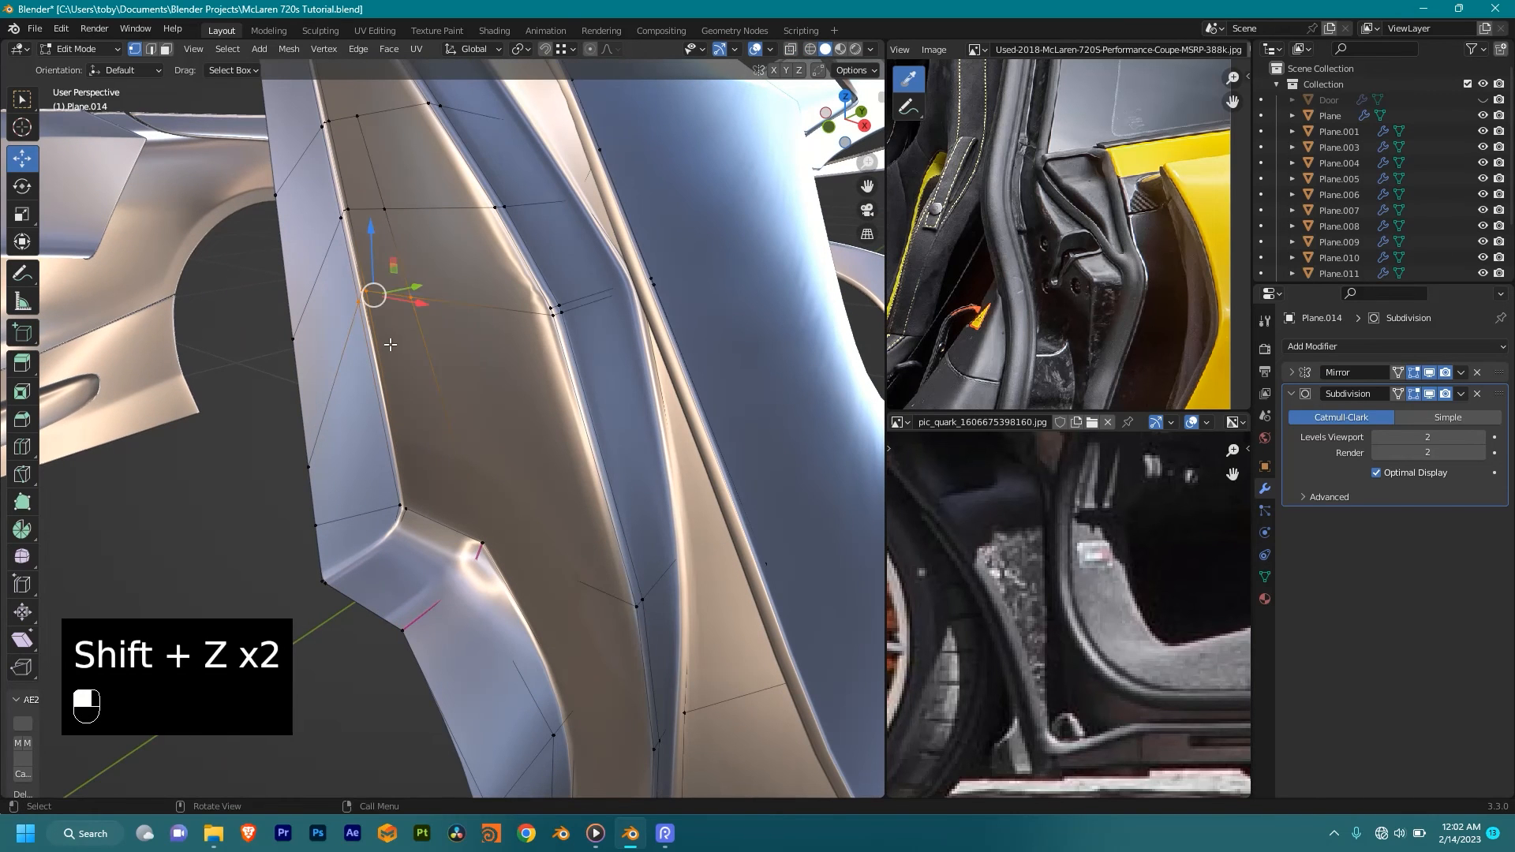
pyautogui.press('g')
pyautogui.press('g')
pyautogui.click(410, 401)
pyautogui.press('g')
pyautogui.press('g')
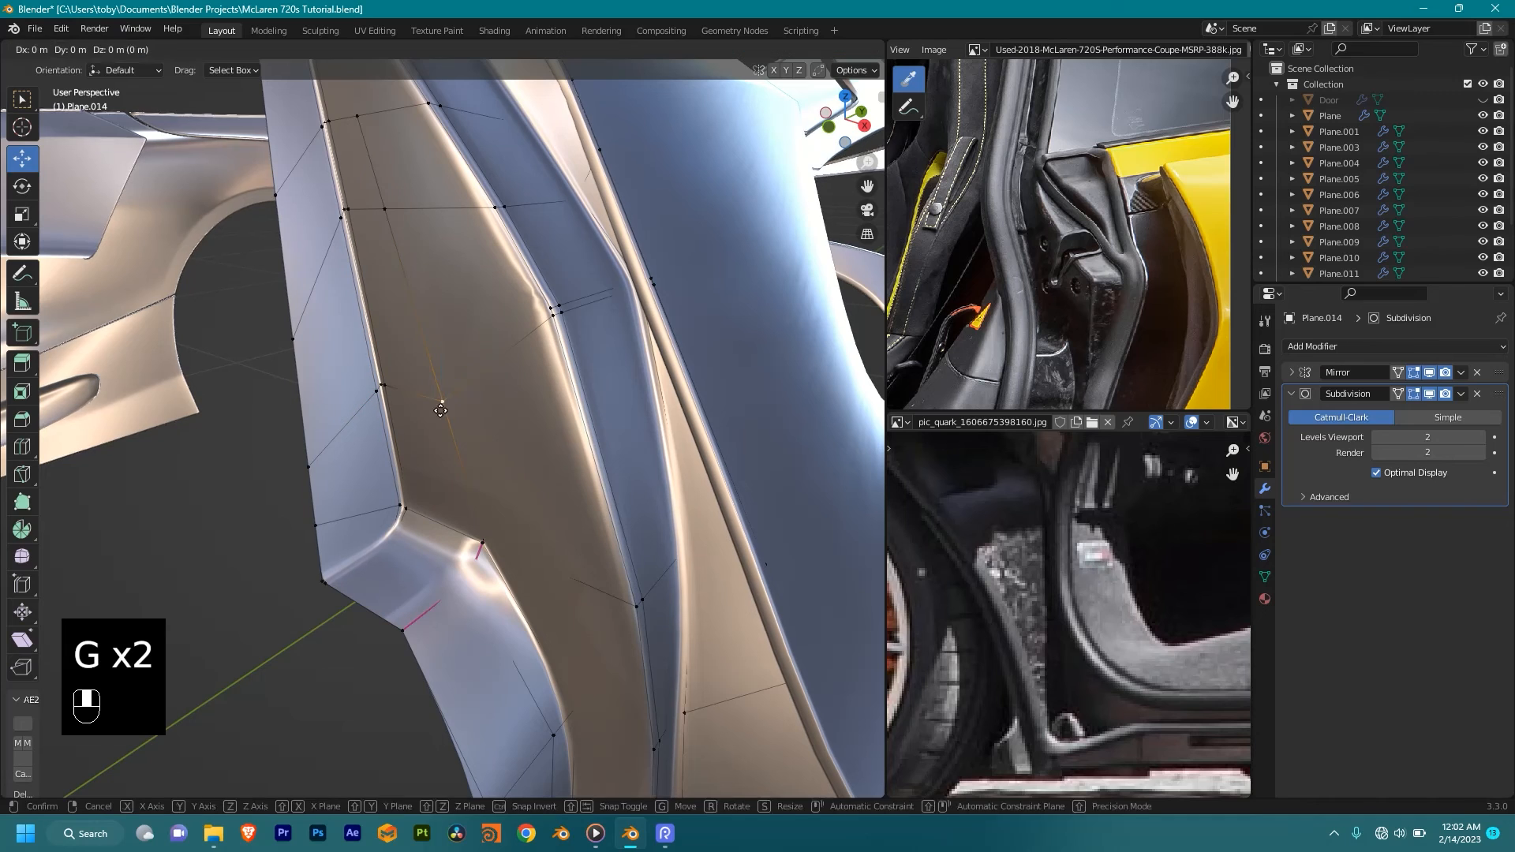
pyautogui.click(444, 367)
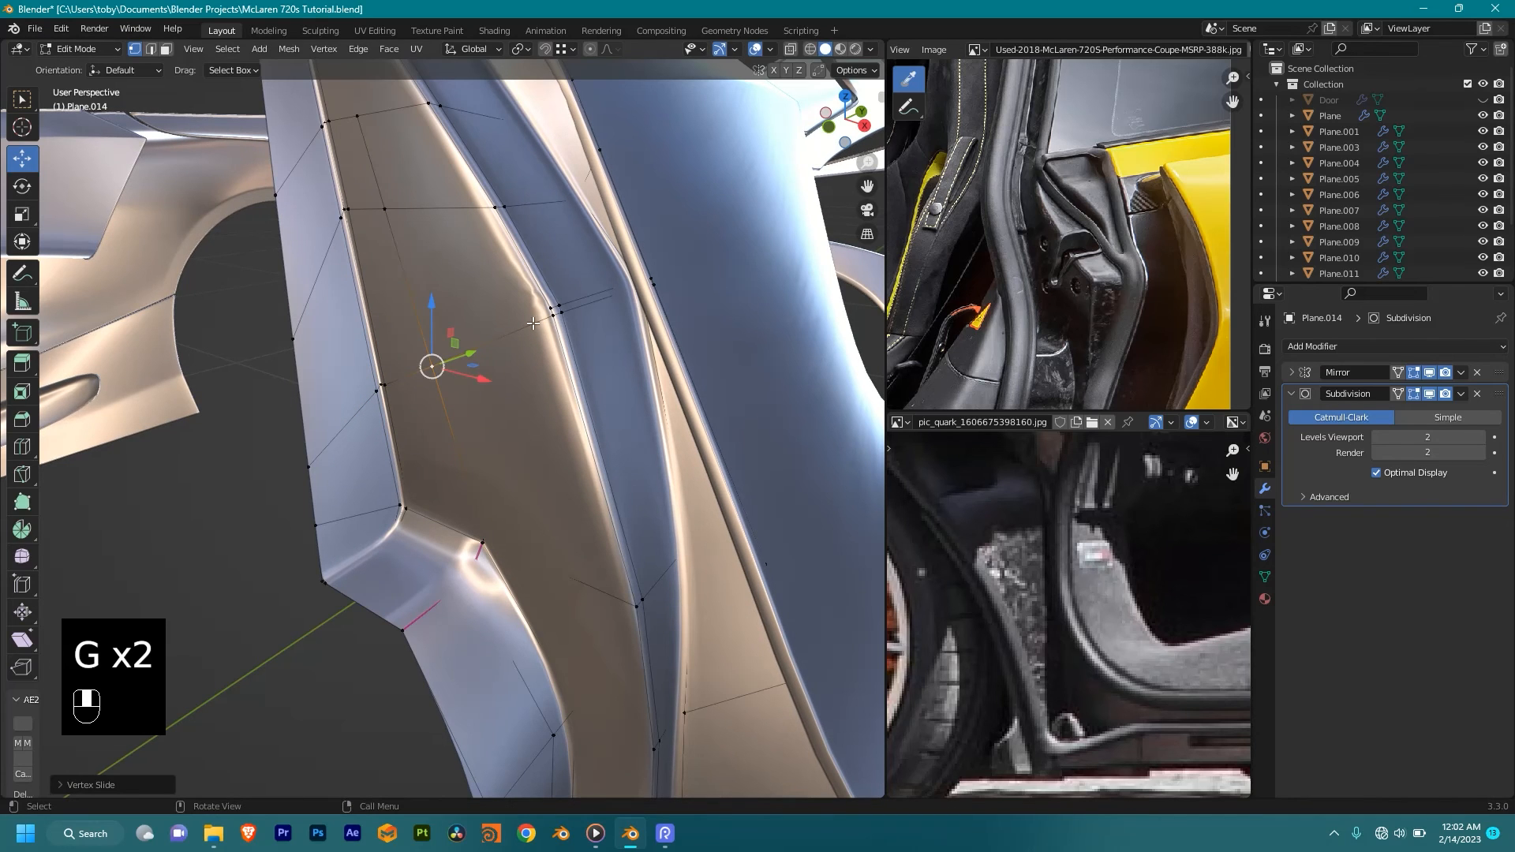
# Step: Slide the pillar's outer-edge vertex beside the upper rows upward along the boundary to line up with its row
pyautogui.keyDown('shift'); pyautogui.moveTo(402, 221); pyautogui.dragTo(410, 242, button='middle'); pyautogui.keyUp('shift')
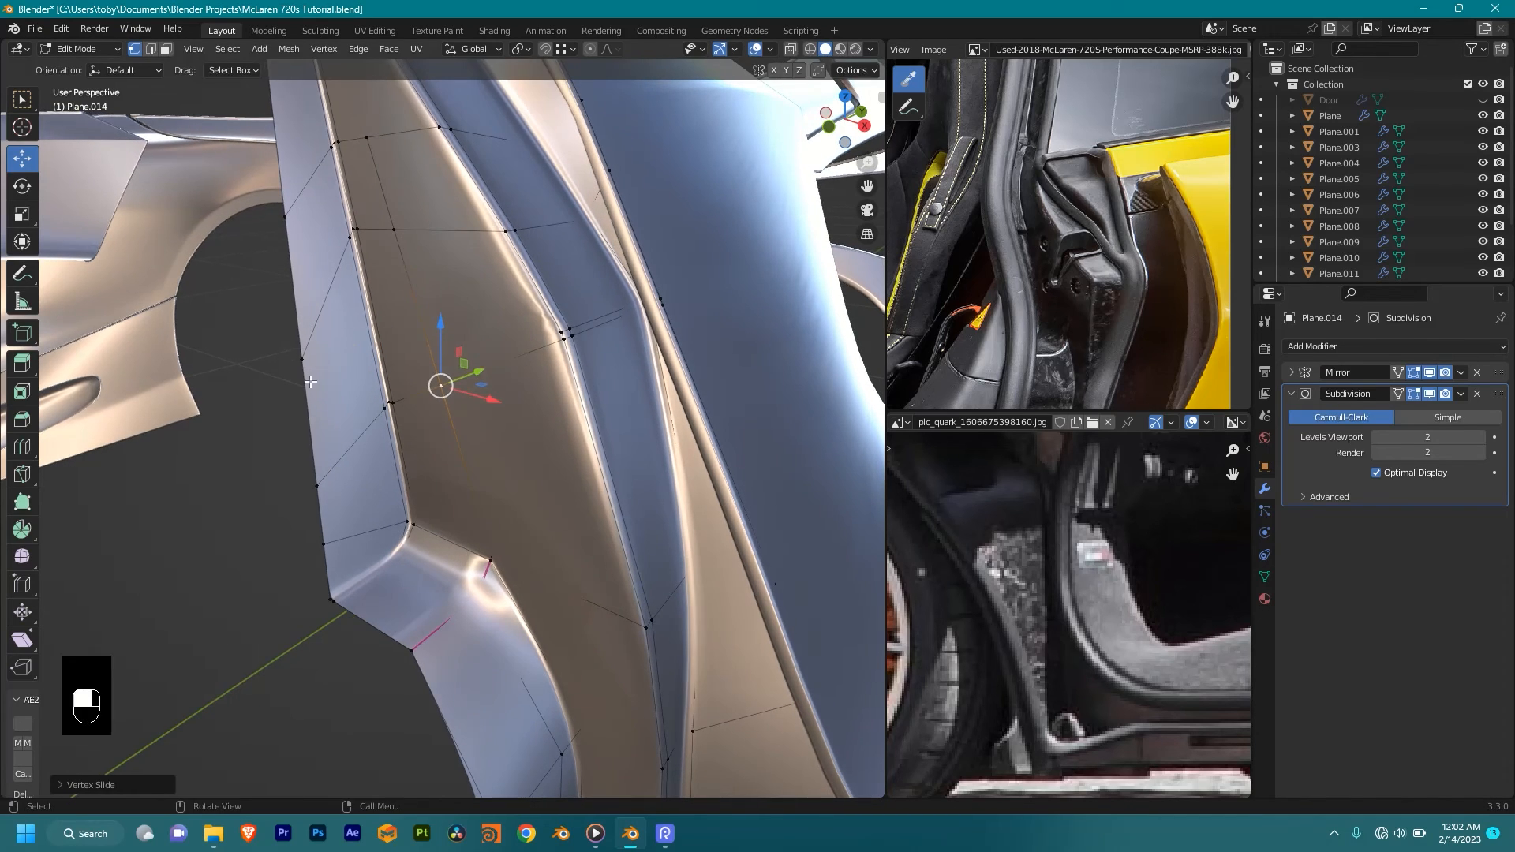
pyautogui.click(310, 380)
pyautogui.scroll(-1, 364, 288)
pyautogui.keyDown('shift'); pyautogui.moveTo(364, 288); pyautogui.dragTo(356, 334, button='middle'); pyautogui.keyUp('shift')
pyautogui.press('g')
pyautogui.press('g')
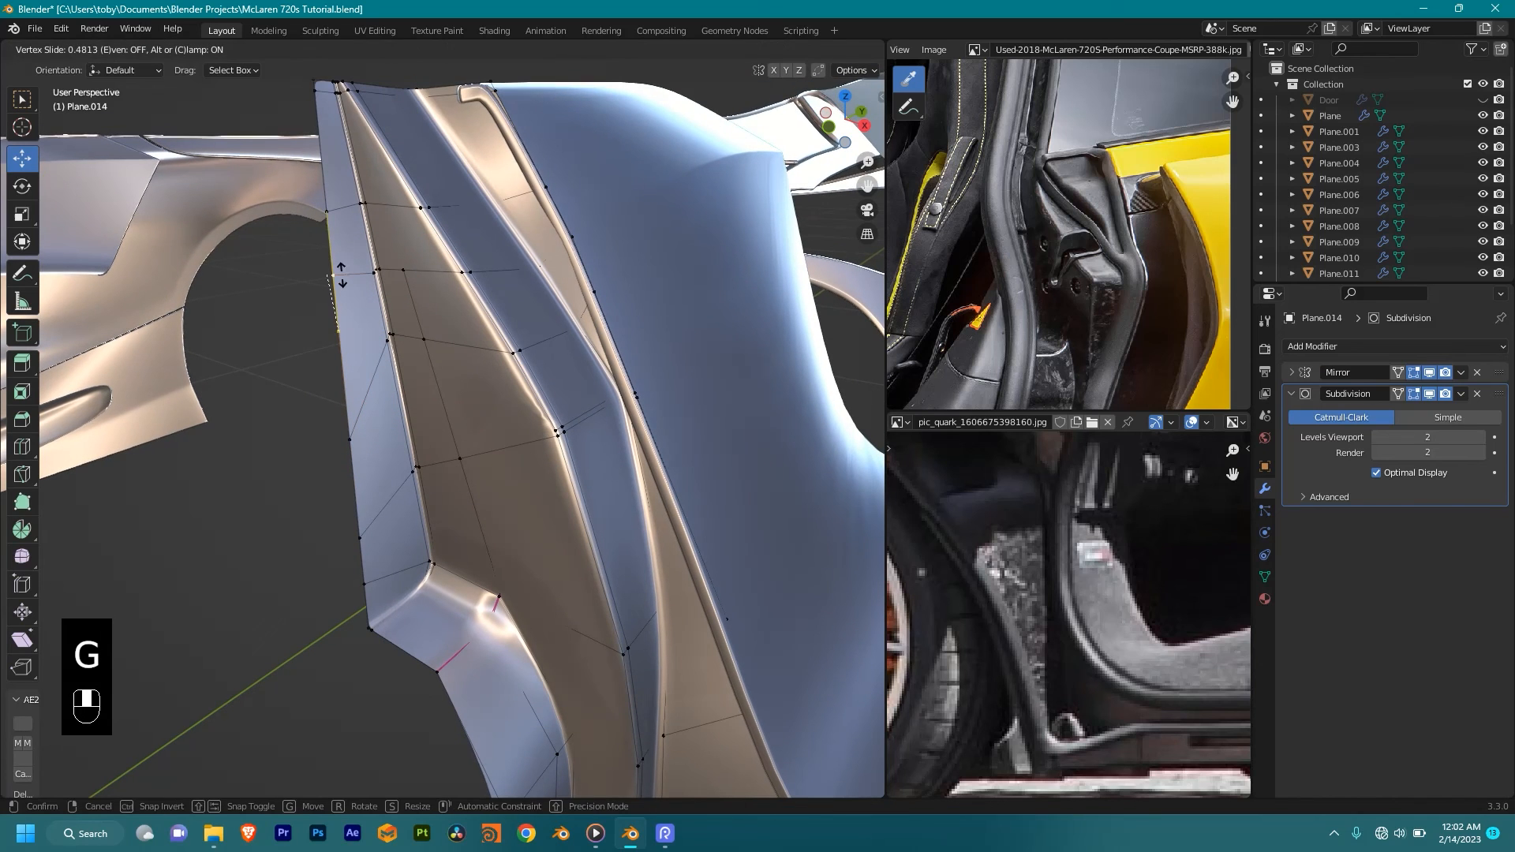
pyautogui.scroll(2, 331, 270)
pyautogui.keyDown('shift'); pyautogui.click(345, 241); pyautogui.keyUp('shift')
# Step: Slide the next outer-edge vertex and the inner-edge vertices beside it upward to level that row
pyautogui.click(327, 432)
pyautogui.press('g')
pyautogui.press('g')
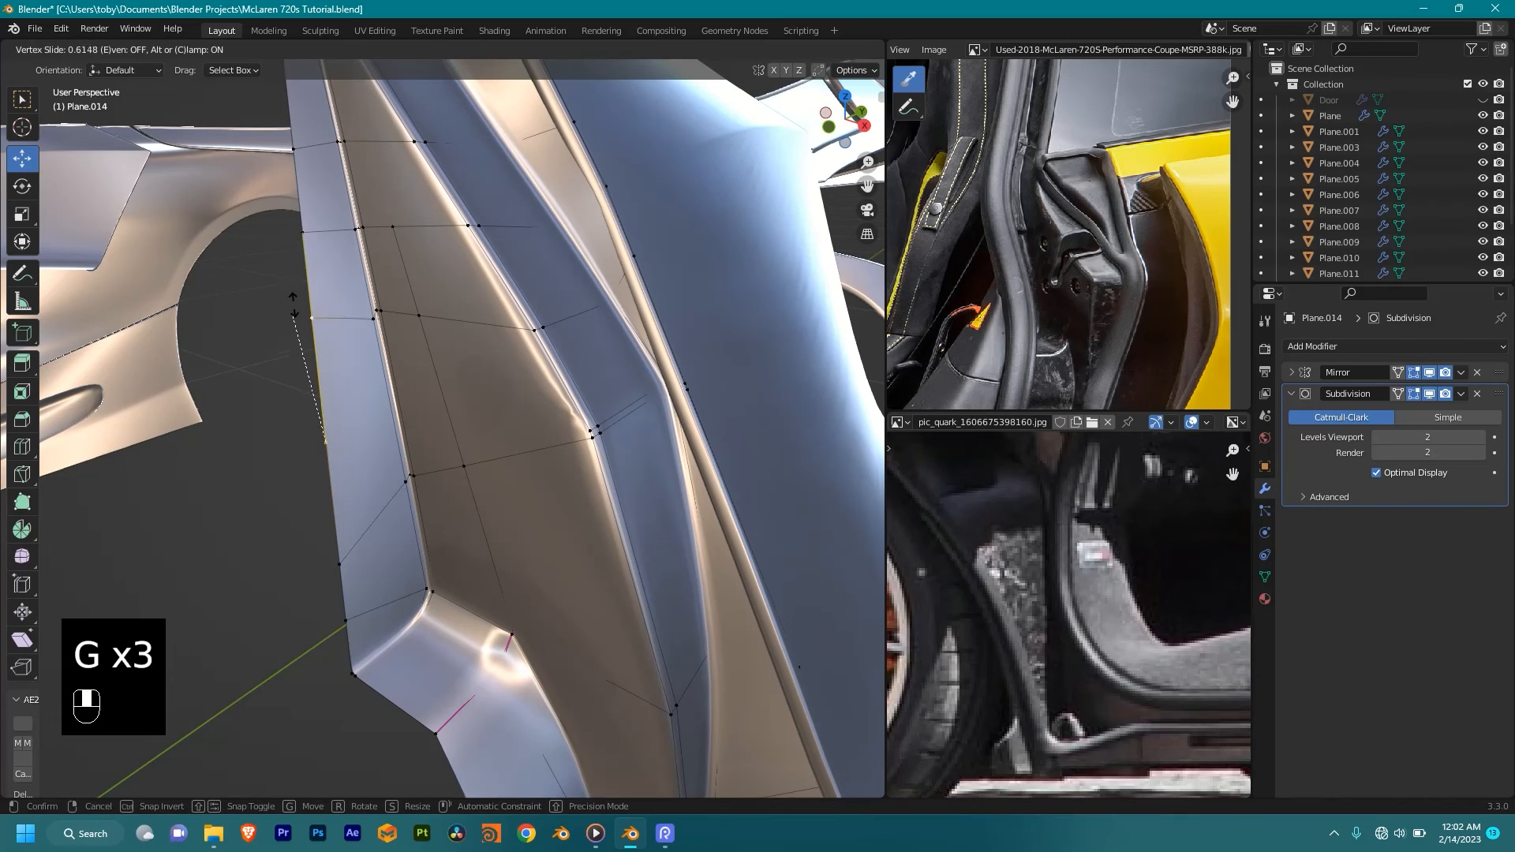
pyautogui.click(328, 301)
pyautogui.click(366, 329)
pyautogui.press('g')
pyautogui.press('g')
pyautogui.click(364, 318)
# Step: Add a centred loop cut between the two rows above the ledge and connect its end vertex to the crease vertex
pyautogui.hotkey('ctrl', 'r')
pyautogui.doubleClick(390, 391)
pyautogui.click(441, 390)
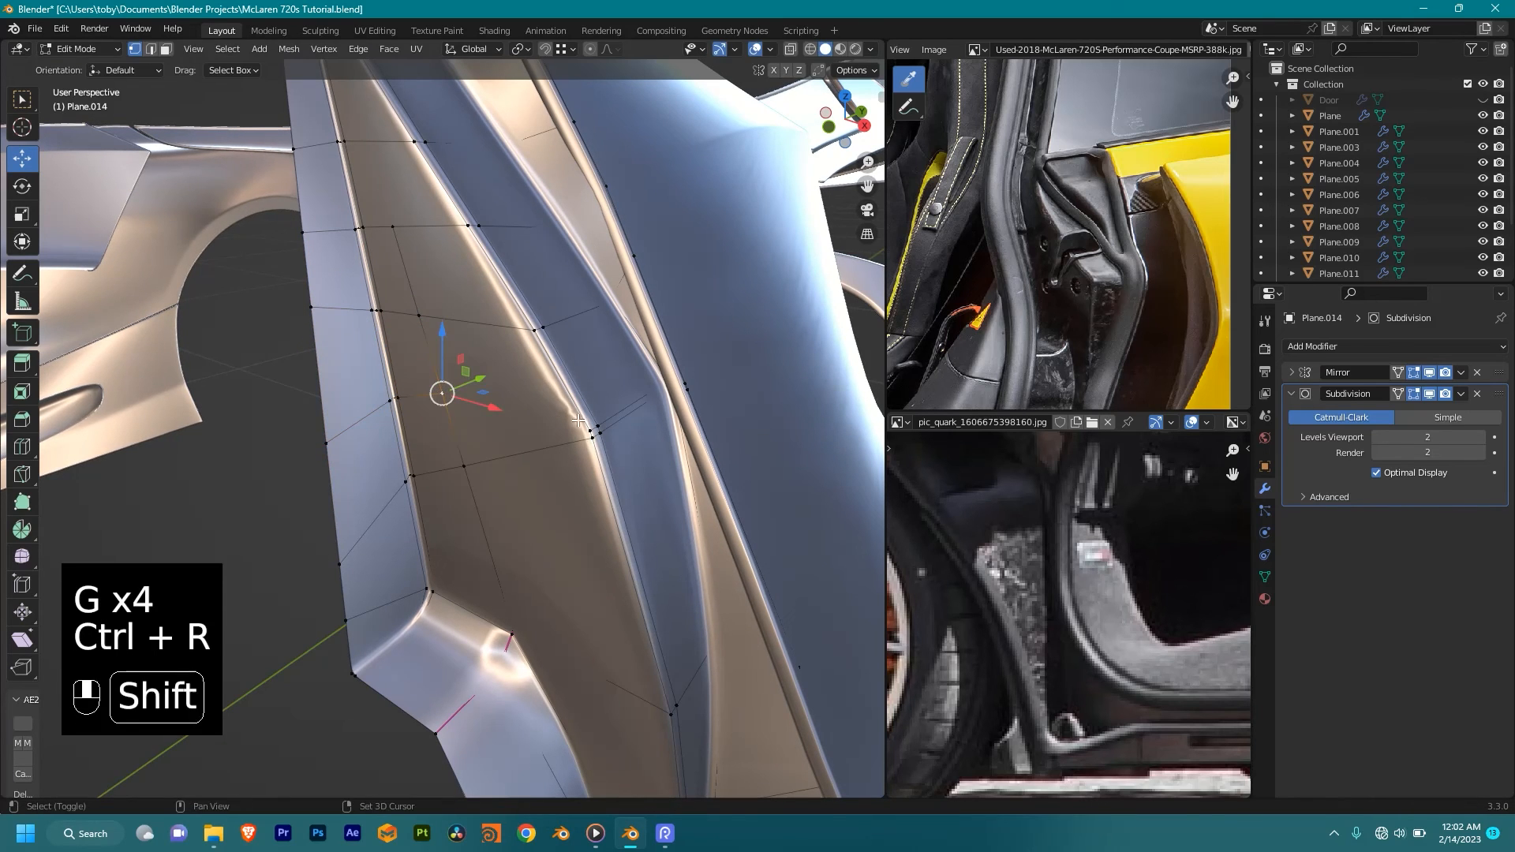
pyautogui.keyDown('shift'); pyautogui.click(585, 427); pyautogui.keyUp('shift')
pyautogui.press('j')
pyautogui.scroll(-2, 582, 420)
pyautogui.keyDown('shift'); pyautogui.moveTo(582, 420); pyautogui.dragTo(601, 464, button='middle'); pyautogui.keyUp('shift')
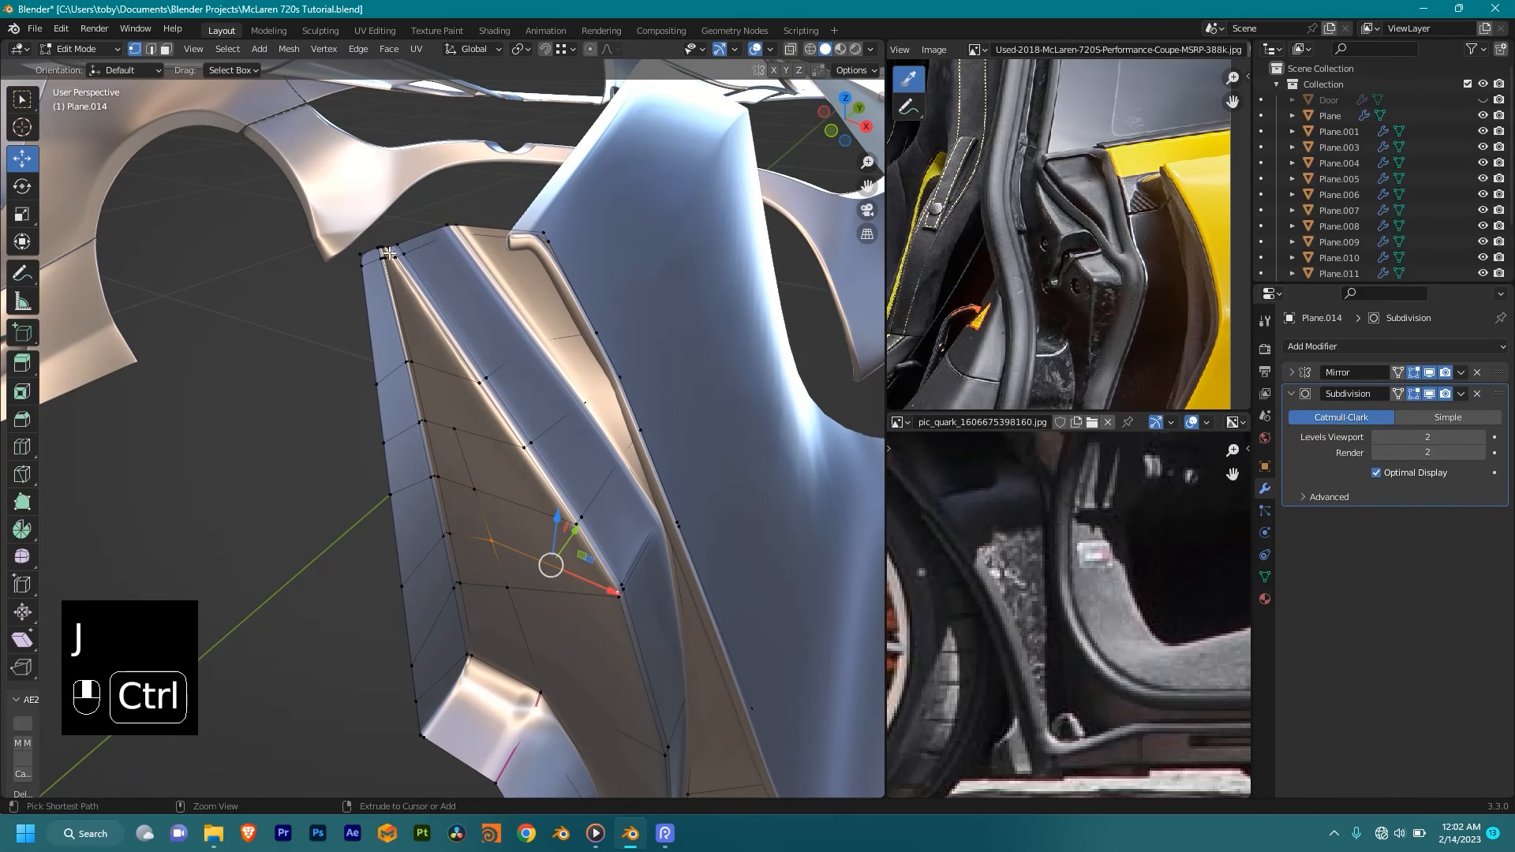
# Step: Add a loop cut in the pillar's upper section, connect its vertex to the middle vertex below and check the smoothed surface
pyautogui.hotkey('ctrl', 'r')
pyautogui.doubleClick(447, 346)
pyautogui.click(448, 393)
pyautogui.keyDown('shift'); pyautogui.click(448, 429); pyautogui.keyUp('shift')
pyautogui.press('j')
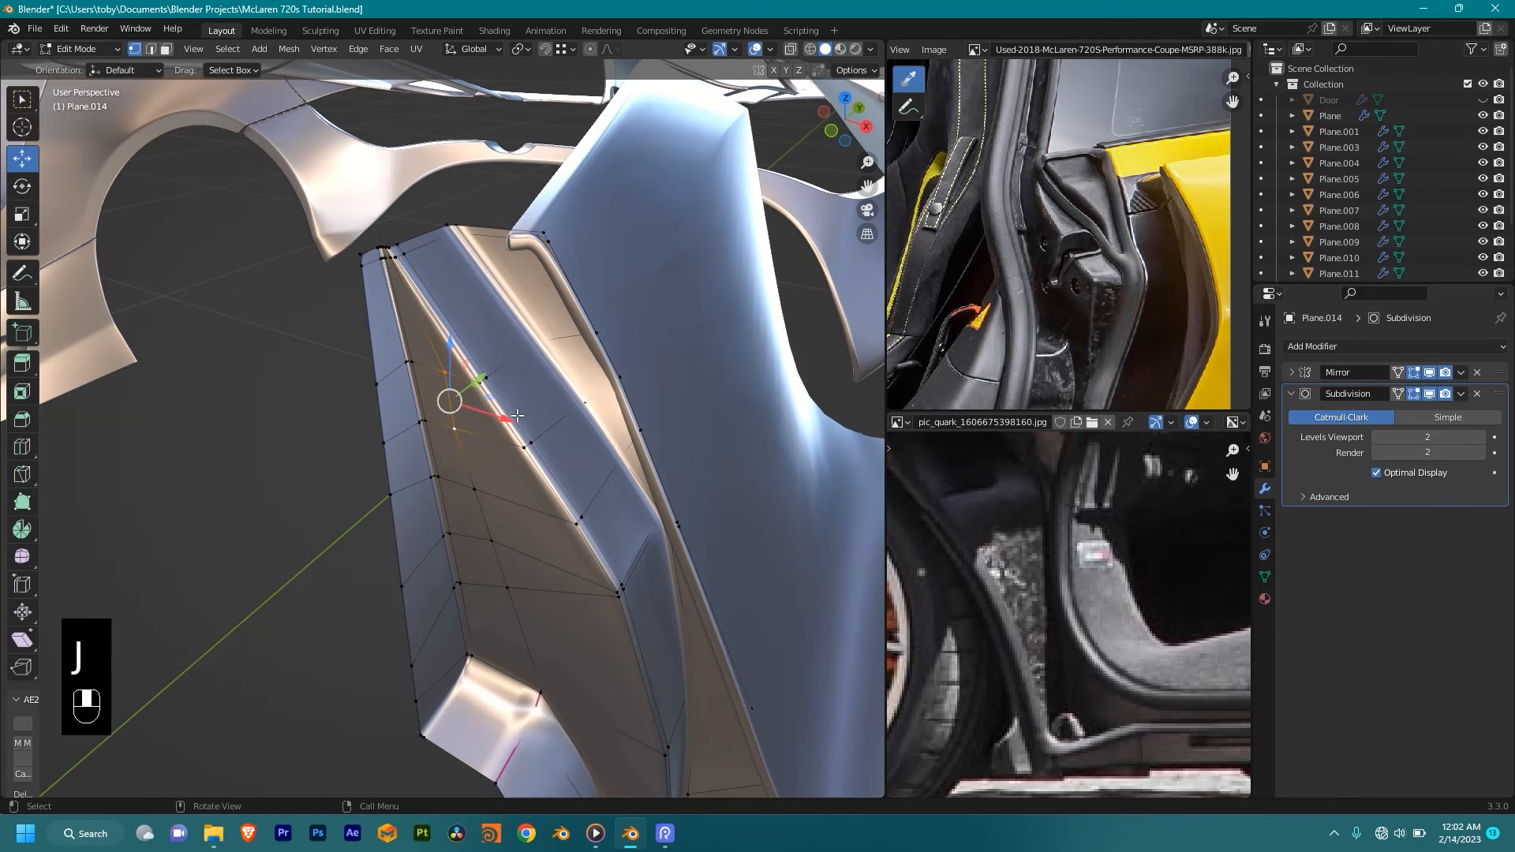
pyautogui.press('Tab')
pyautogui.scroll(-4, 521, 419)
pyautogui.moveTo(524, 423); pyautogui.dragTo(544, 316, button='middle')
pyautogui.press('Tab')
# Step: Select the short edge path at the pillar's top beside the crease and slide it toward the outer side
pyautogui.scroll(4, 530, 426)
pyautogui.keyDown('shift'); pyautogui.moveTo(544, 315); pyautogui.dragTo(560, 449, button='middle'); pyautogui.keyUp('shift')
pyautogui.scroll(4, 550, 457)
pyautogui.click(504, 409)
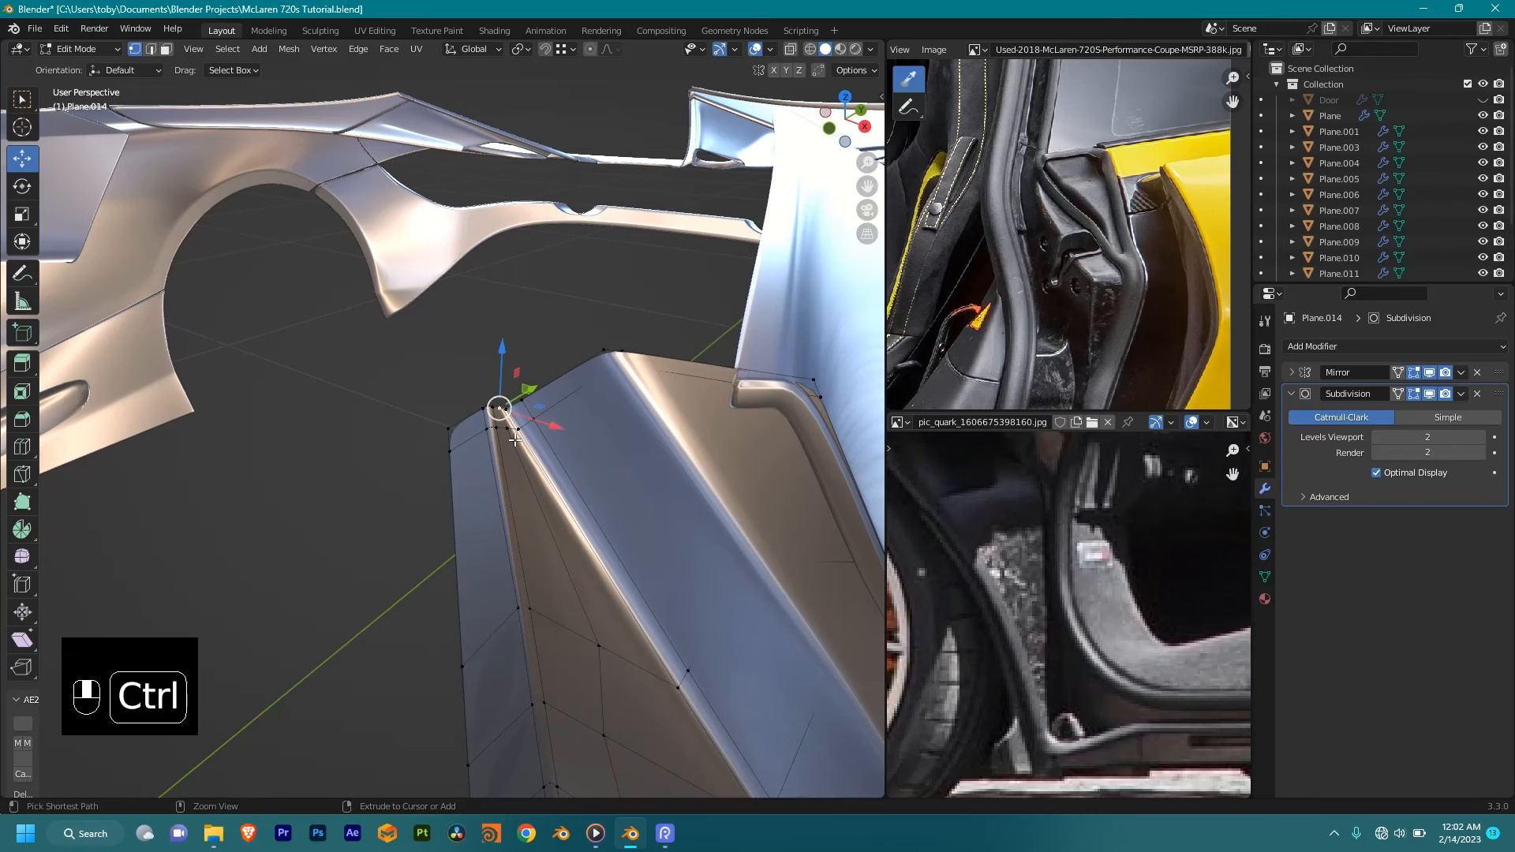
pyautogui.keyDown('ctrl'); pyautogui.click(519, 430); pyautogui.keyUp('ctrl')
pyautogui.hotkey('ctrl', 'z')
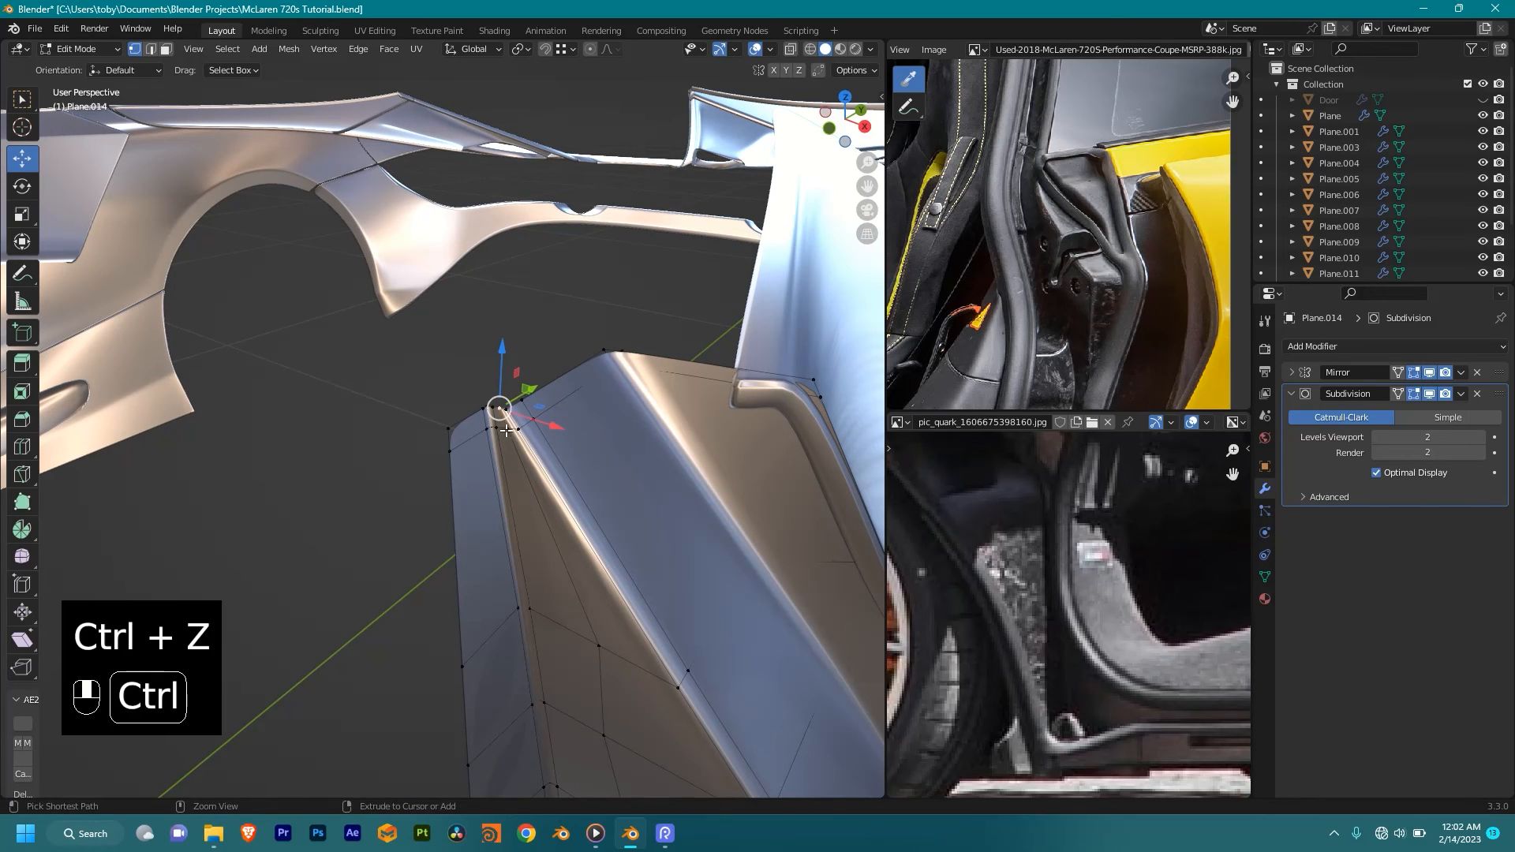
pyautogui.keyDown('ctrl'); pyautogui.click(511, 436); pyautogui.keyUp('ctrl')
pyautogui.hotkey('ctrl', 'z')
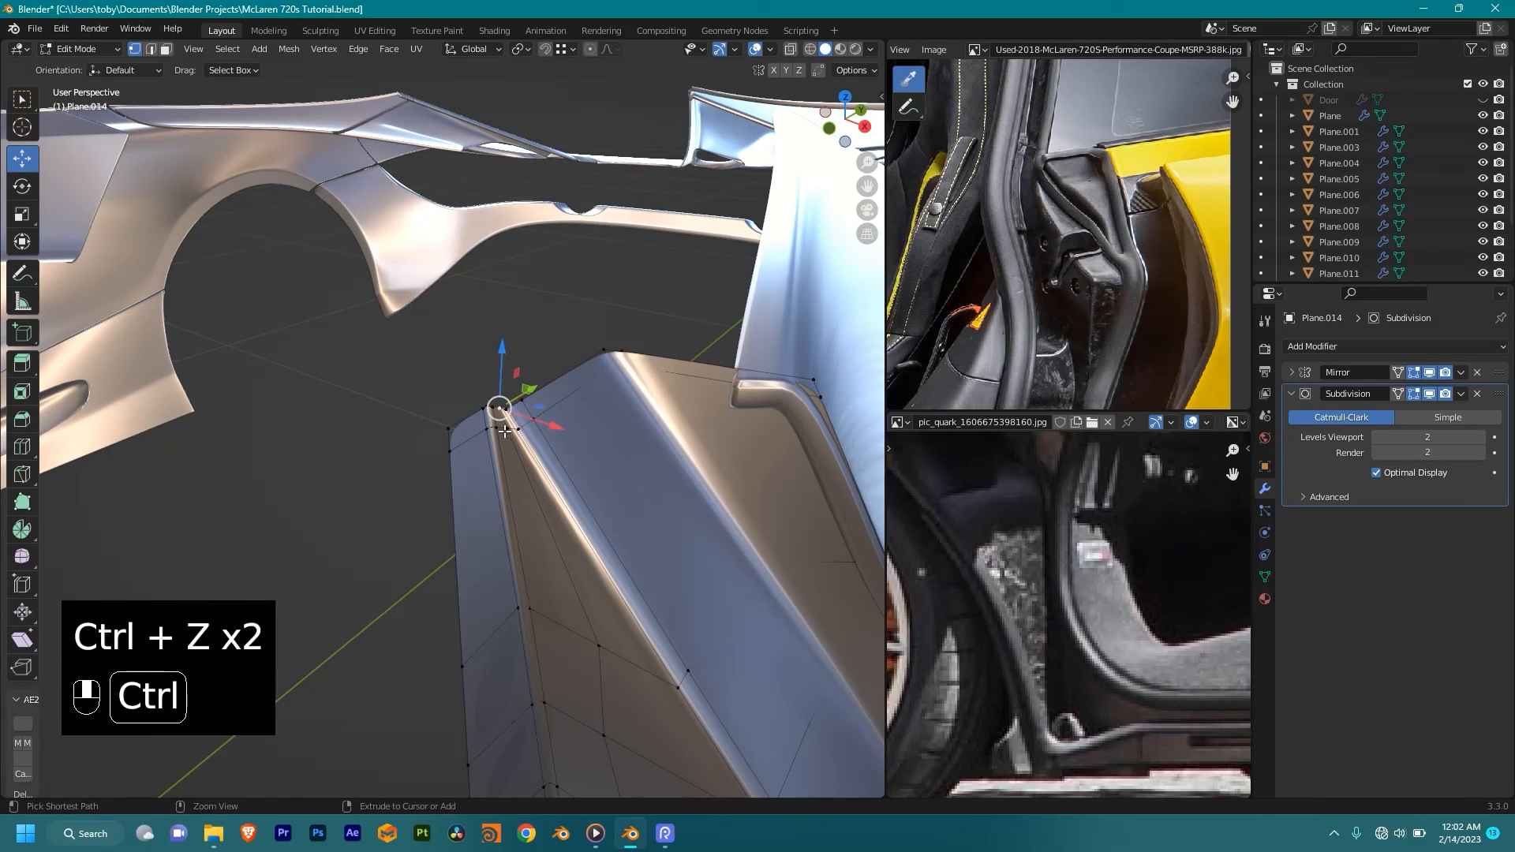
pyautogui.keyDown('ctrl'); pyautogui.click(512, 436); pyautogui.keyUp('ctrl')
pyautogui.press('g')
pyautogui.press('g')
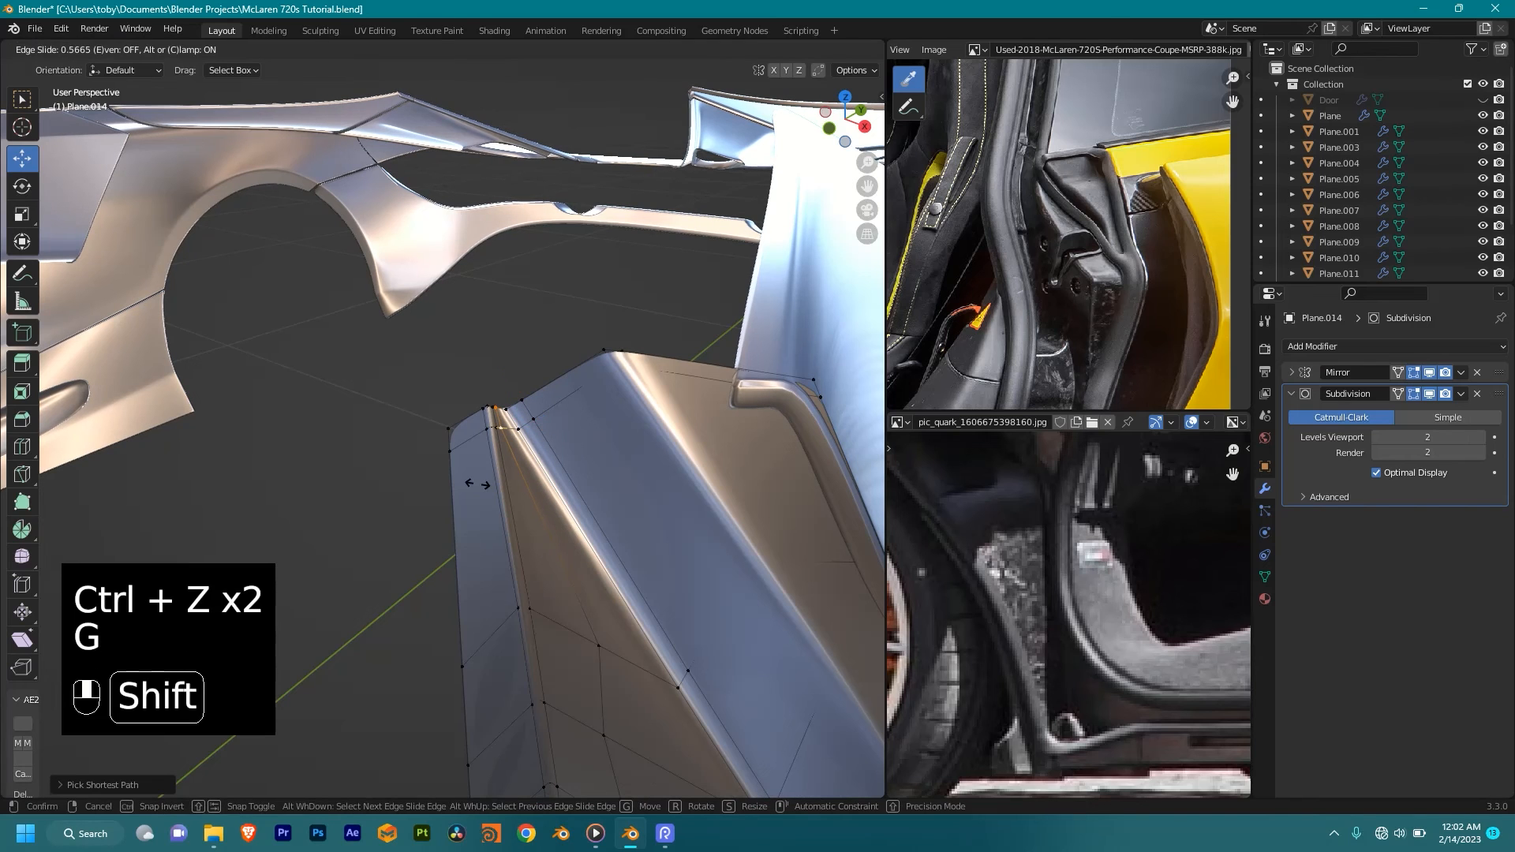
pyautogui.keyDown('shift'); pyautogui.click(477, 484); pyautogui.keyUp('shift')
# Step: Slide the middle vertex of the first row below the pillar's top along its edge
pyautogui.keyDown('shift'); pyautogui.moveTo(656, 542); pyautogui.dragTo(592, 272, button='middle'); pyautogui.keyUp('shift')
pyautogui.click(540, 374)
pyautogui.press('g')
pyautogui.press('g')
pyautogui.click(397, 409)
# Step: Add a centred lengthwise loop cut through the pillar's inner strip and across the ledge
pyautogui.scroll(-5, 442, 426)
pyautogui.moveTo(478, 458); pyautogui.dragTo(563, 512, button='middle')
pyautogui.hotkey('ctrl', 'r')
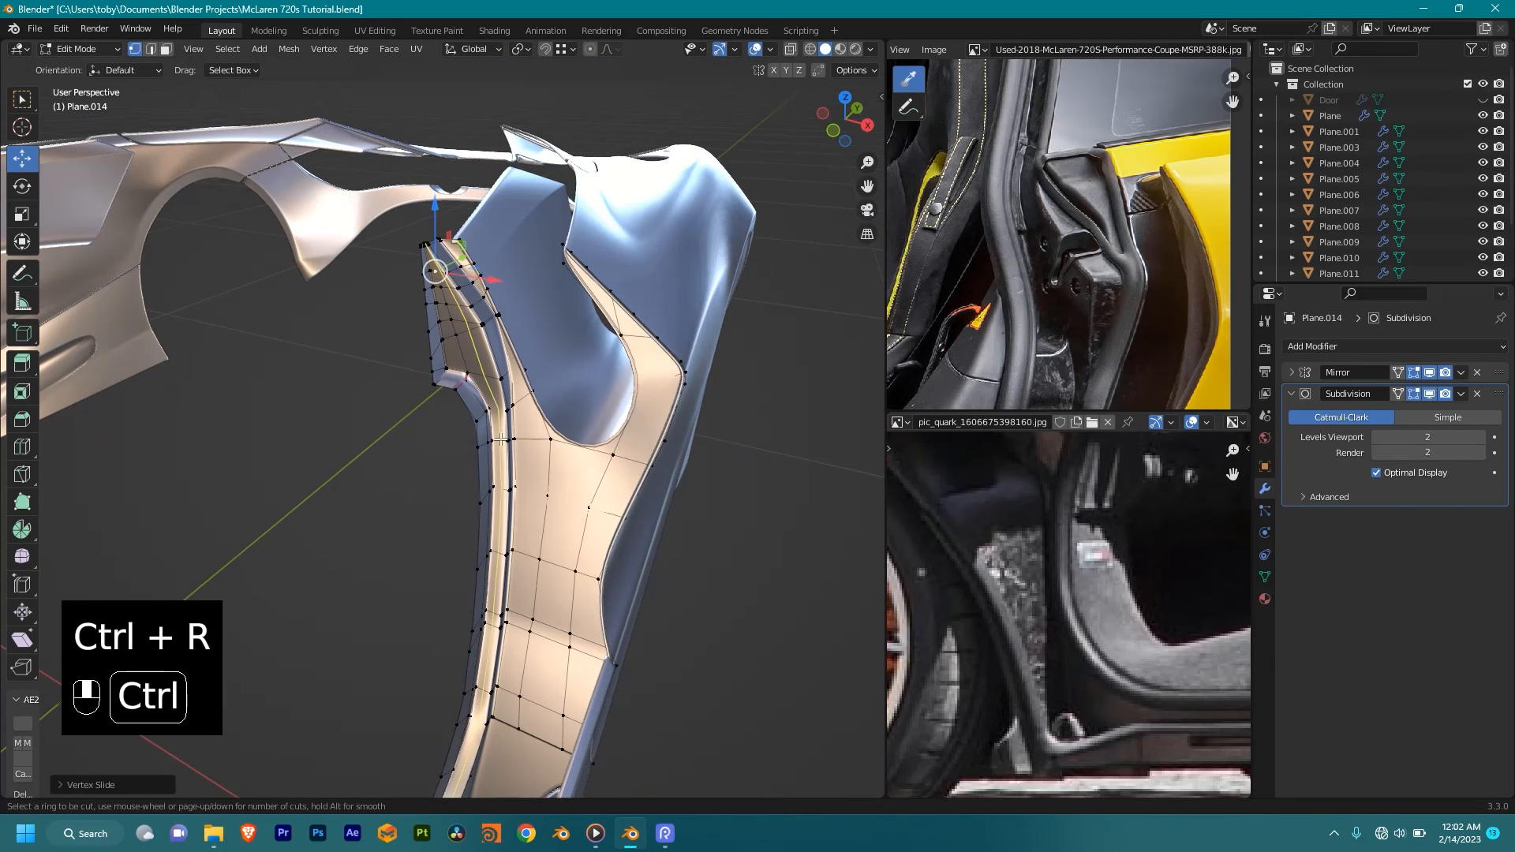
pyautogui.click(501, 439)
pyautogui.rightClick(501, 440)
# Step: Isolate the door frame panel in local view and switch to wireframe display
pyautogui.moveTo(607, 483); pyautogui.dragTo(839, 406, button='middle')
pyautogui.moveTo(734, 466); pyautogui.dragTo(473, 501, button='middle')
pyautogui.keyDown('shift'); pyautogui.moveTo(395, 489); pyautogui.dragTo(406, 418, button='middle'); pyautogui.keyUp('shift')
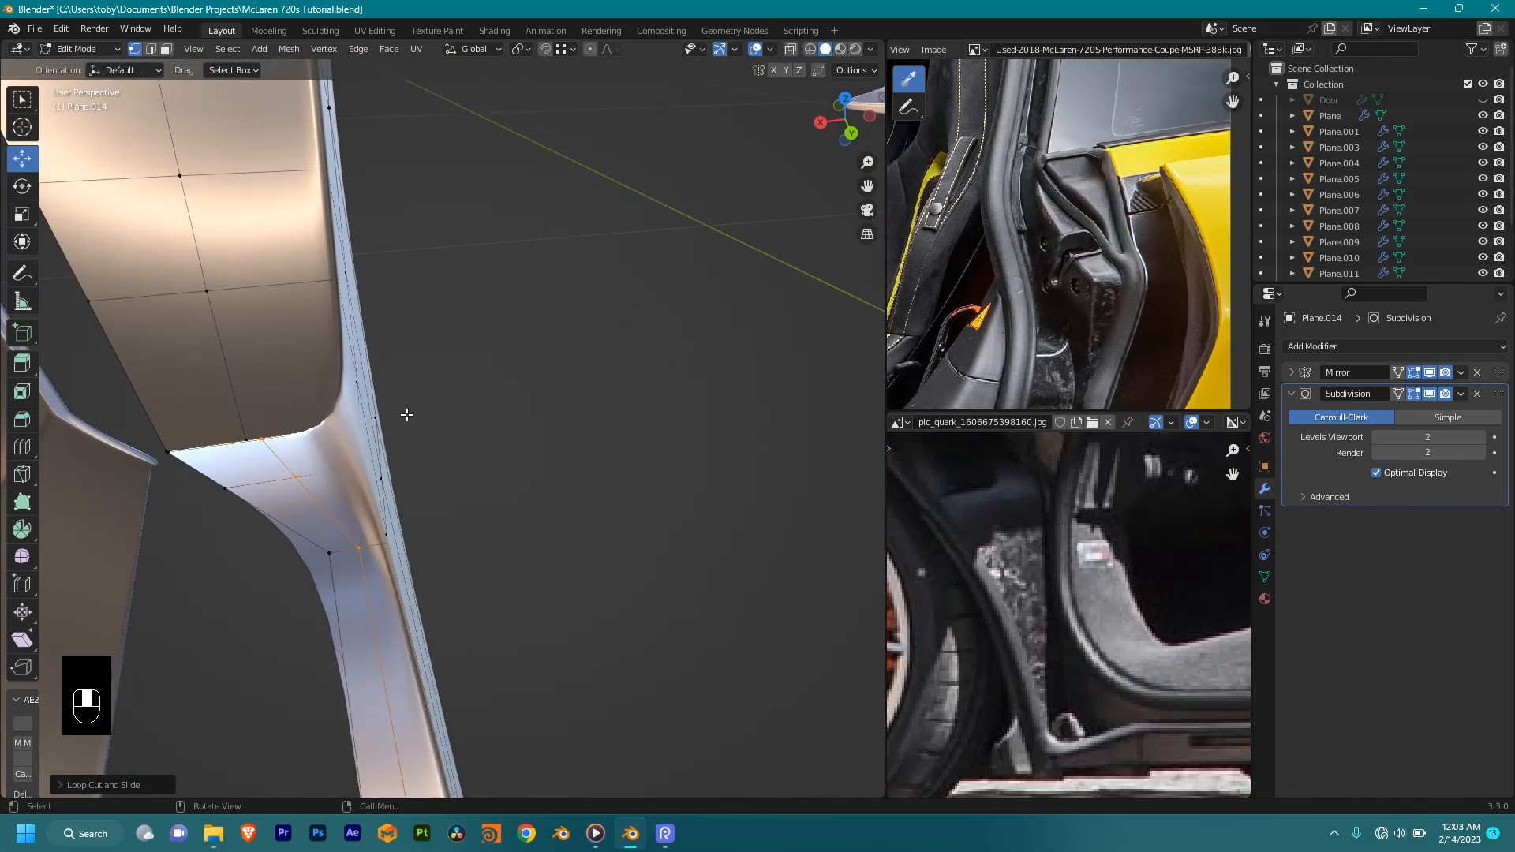
pyautogui.press('/')
pyautogui.moveTo(290, 478); pyautogui.dragTo(403, 470, button='middle')
pyautogui.hotkey('shift', 'z')
pyautogui.keyDown('shift'); pyautogui.moveTo(263, 615); pyautogui.dragTo(576, 451, button='middle'); pyautogui.keyUp('shift')
# Step: Select the corner section around the ledge and frame the view on it to examine the ledge's edge junction
pyautogui.moveTo(544, 464); pyautogui.dragTo(438, 540)
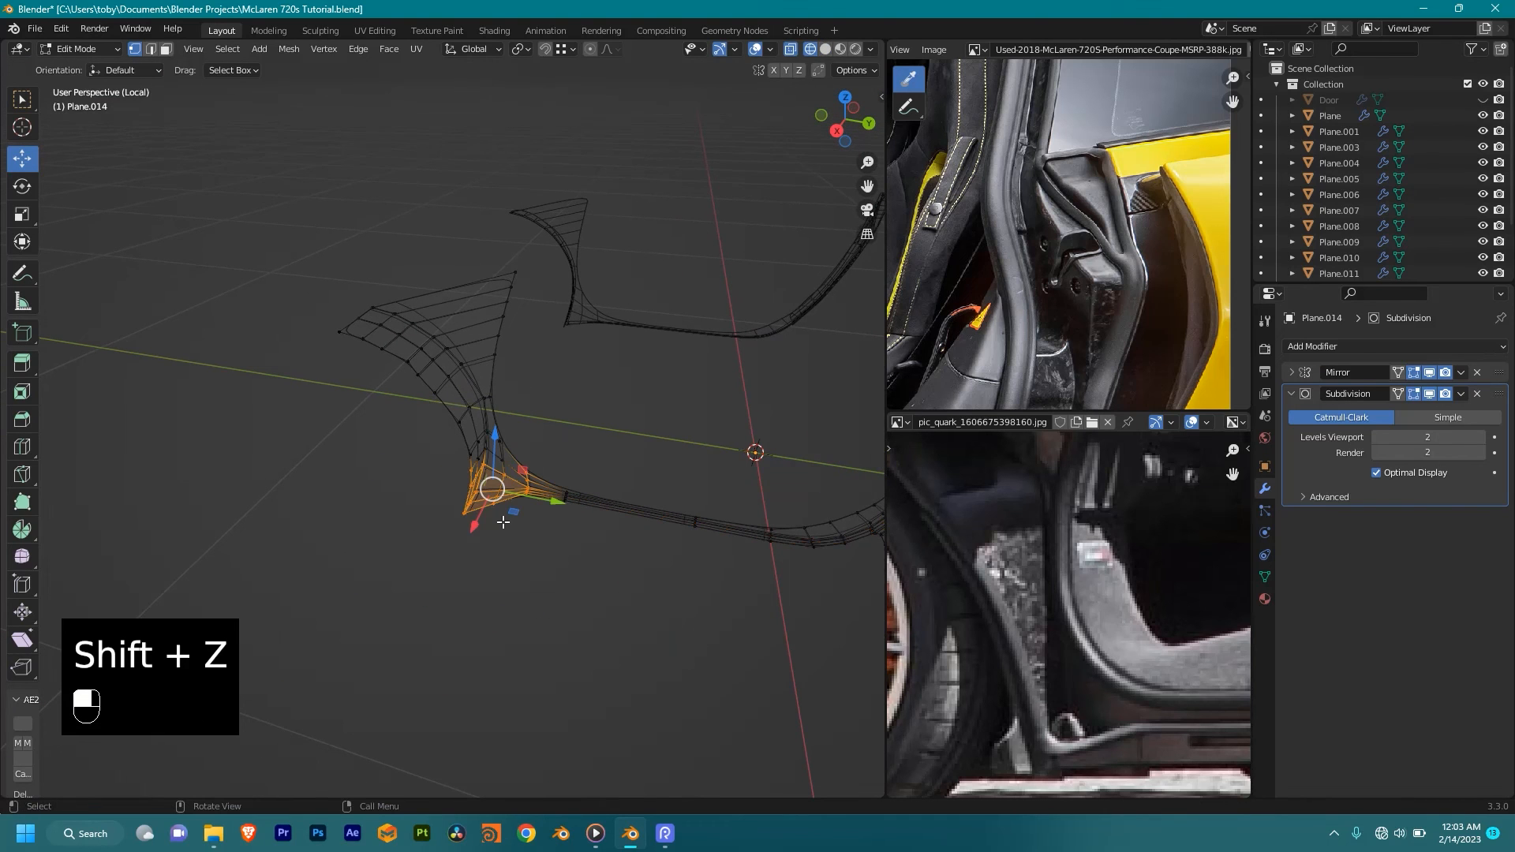
pyautogui.press('`')
pyautogui.click(587, 620)
pyautogui.scroll(-3, 619, 497)
pyautogui.moveTo(642, 442); pyautogui.dragTo(429, 484, button='middle')
pyautogui.scroll(3, 521, 458)
pyautogui.scroll(3, 458, 455)
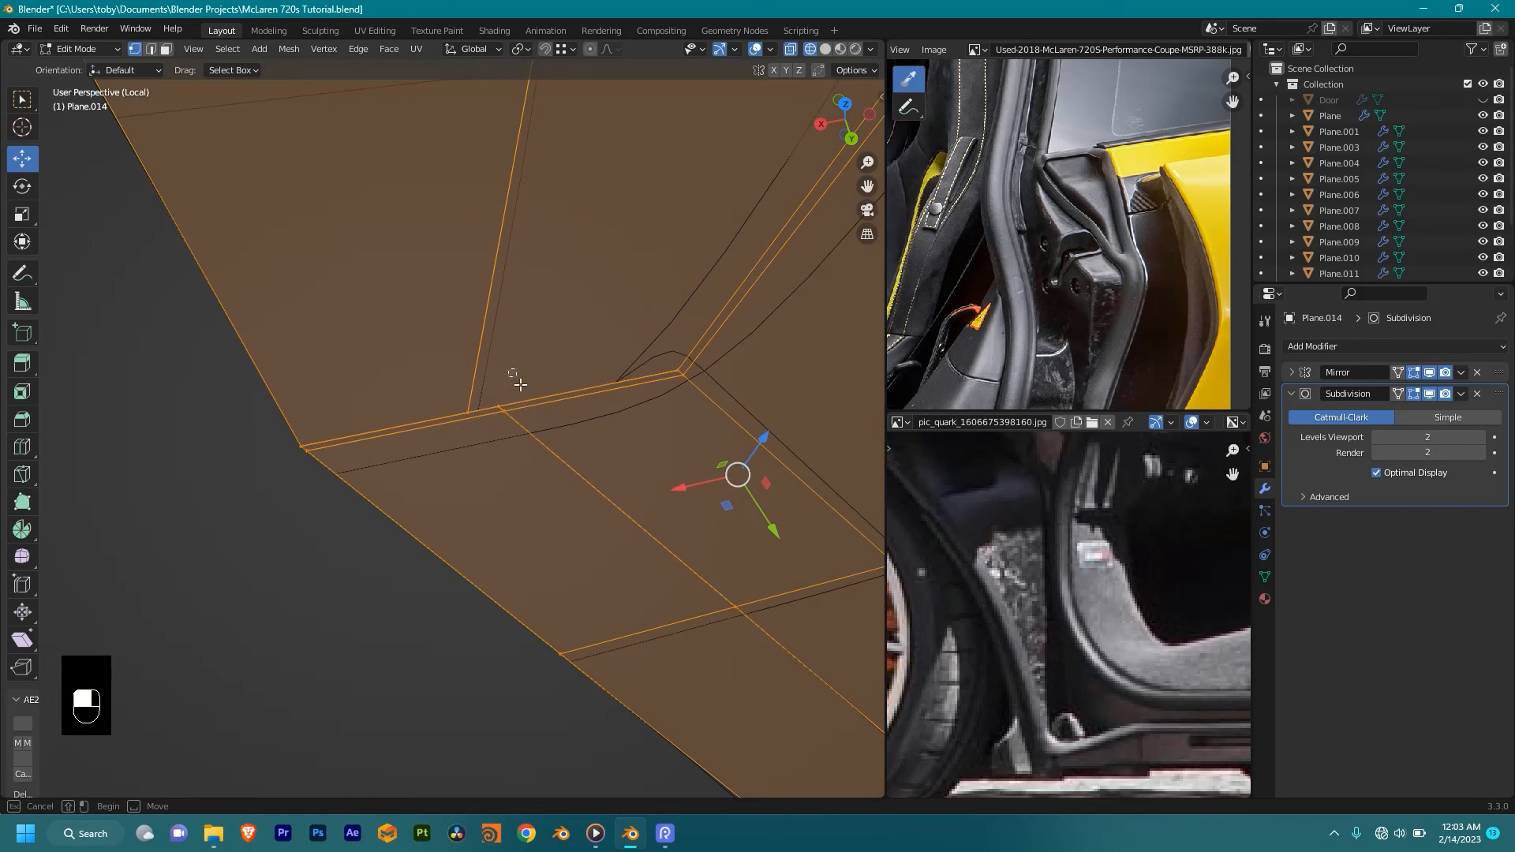
# Step: Select the new edge loop crossing the ledge and slide it to meet the vertex of the vertical edge
pyautogui.keyDown('alt'); pyautogui.click(499, 407); pyautogui.keyUp('alt')
pyautogui.press('g')
pyautogui.press('g')
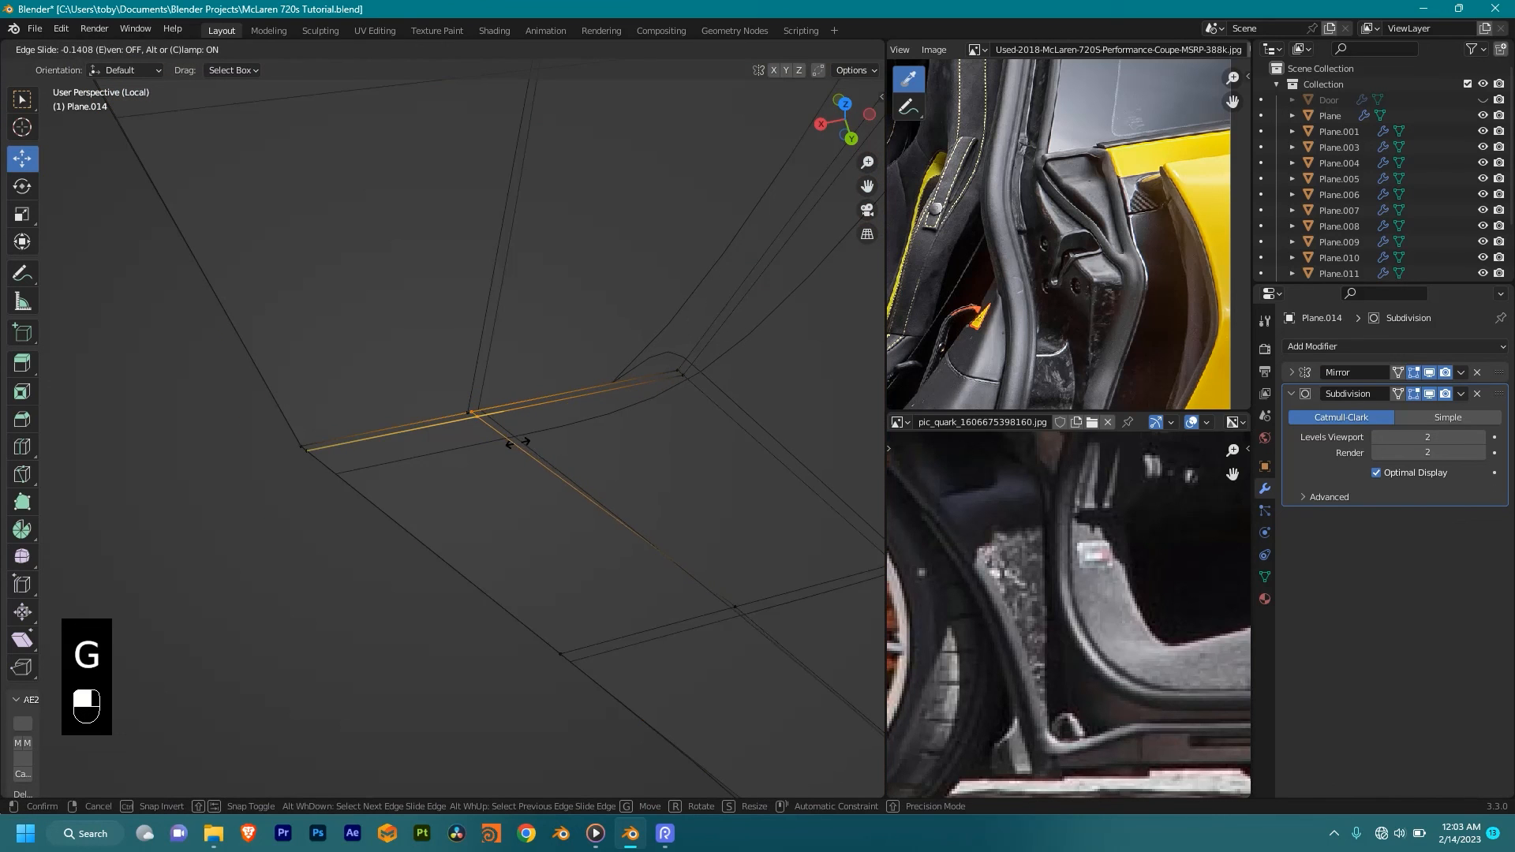
pyautogui.press('shift')
pyautogui.keyDown('shift'); pyautogui.click(538, 466); pyautogui.keyUp('shift')
# Step: Select the overlapping vertices where the slid edge loop meets the vertical edge on the ledge and merge them at their centre
pyautogui.scroll(3, 505, 434)
pyautogui.moveTo(440, 341); pyautogui.dragTo(483, 404)
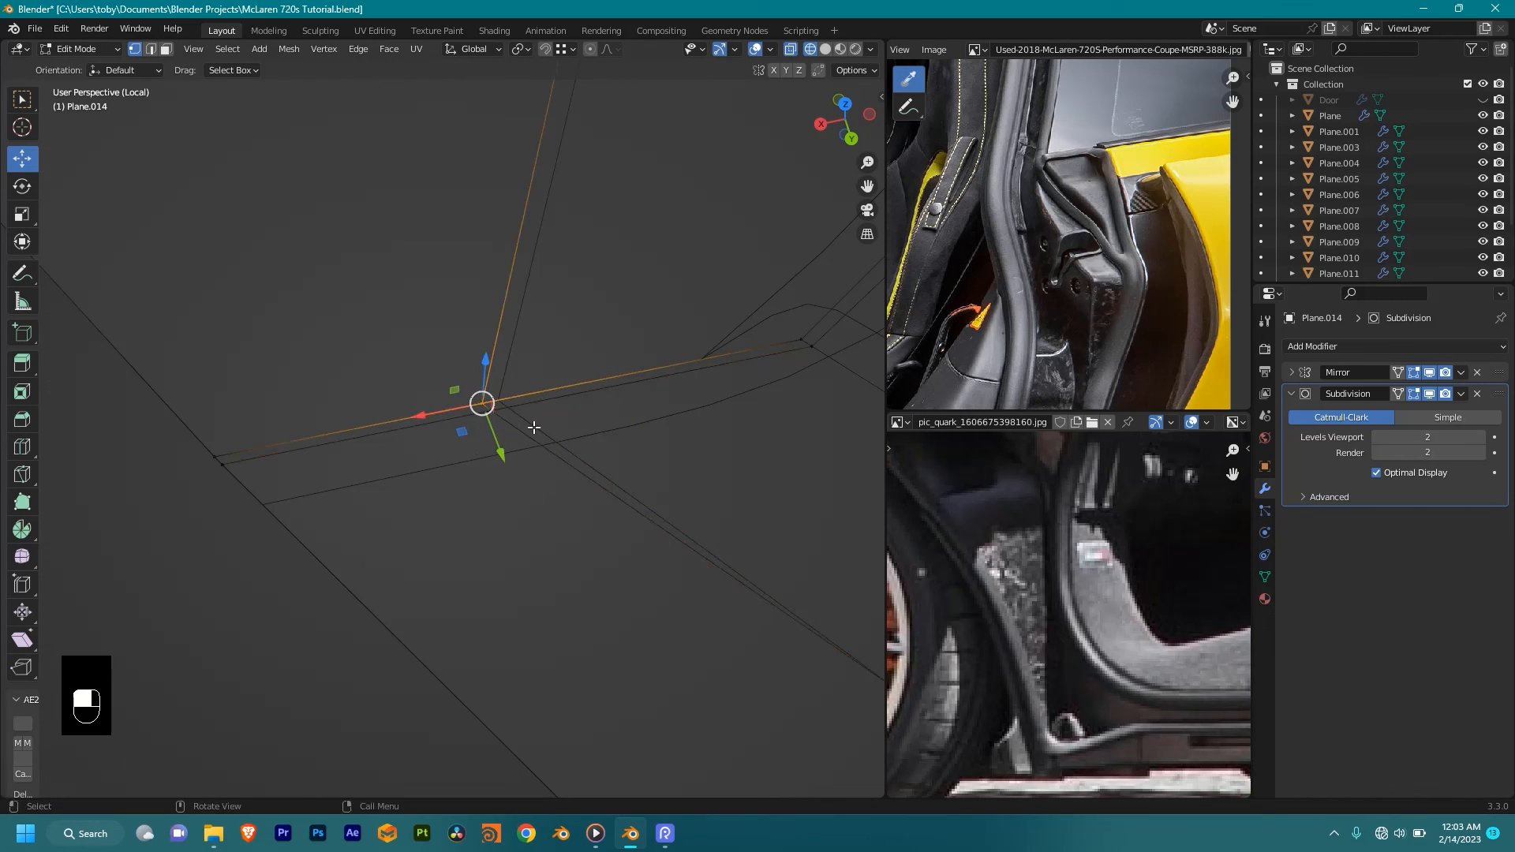
pyautogui.press('m')
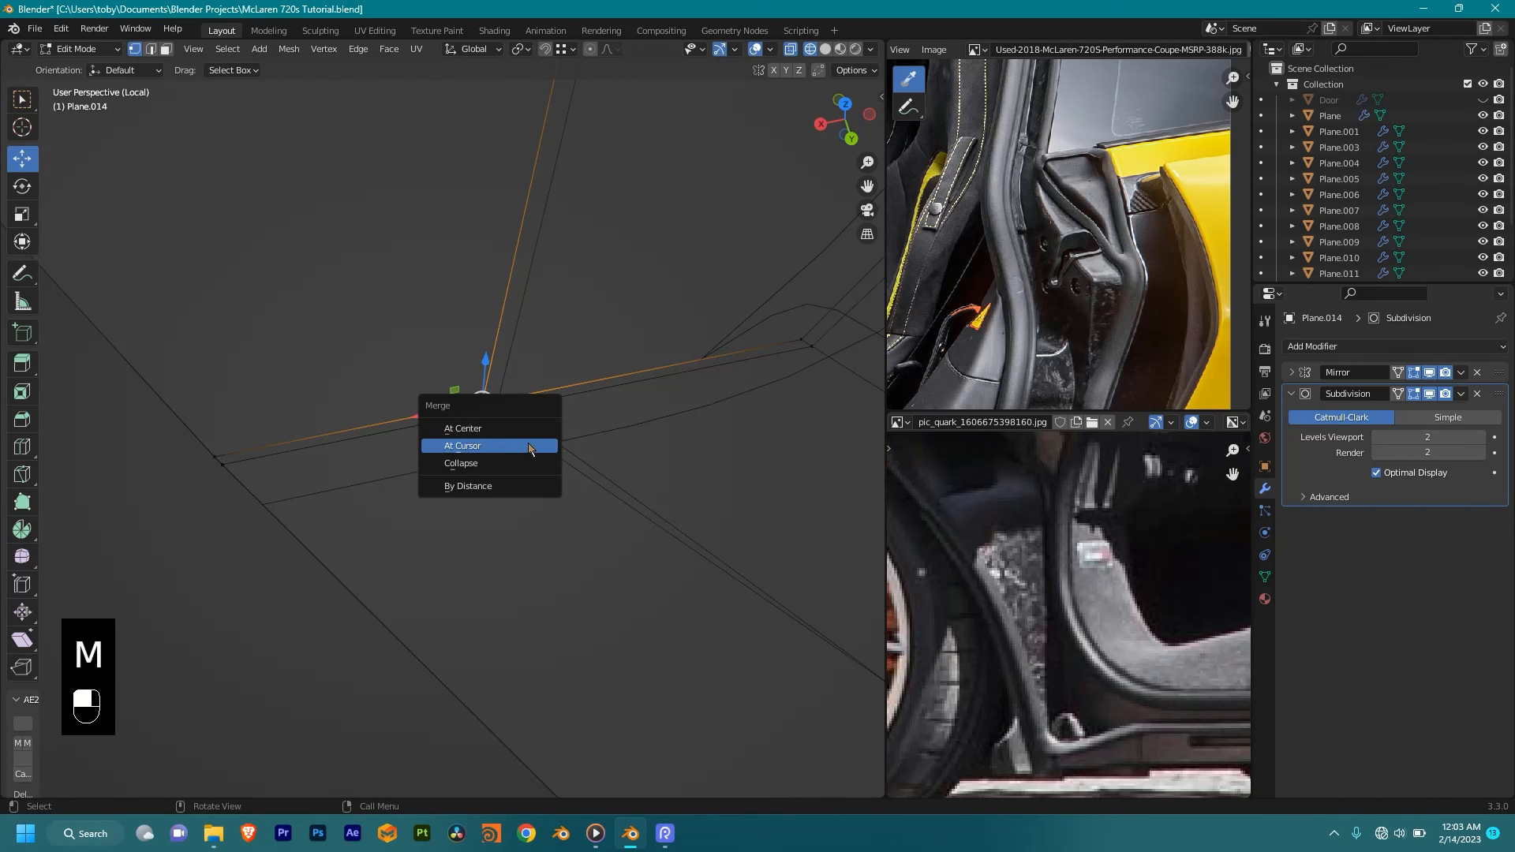
pyautogui.click(520, 428)
# Step: Restore solid shading, leave mesh editing and exit local view to bring back the surrounding body panels
pyautogui.hotkey('shift', 'z')
pyautogui.moveTo(520, 409); pyautogui.dragTo(573, 379, button='middle')
pyautogui.scroll(-6, 600, 418)
pyautogui.moveTo(639, 428); pyautogui.dragTo(494, 398, button='middle')
pyautogui.press('Tab')
pyautogui.press('KP_Divide')
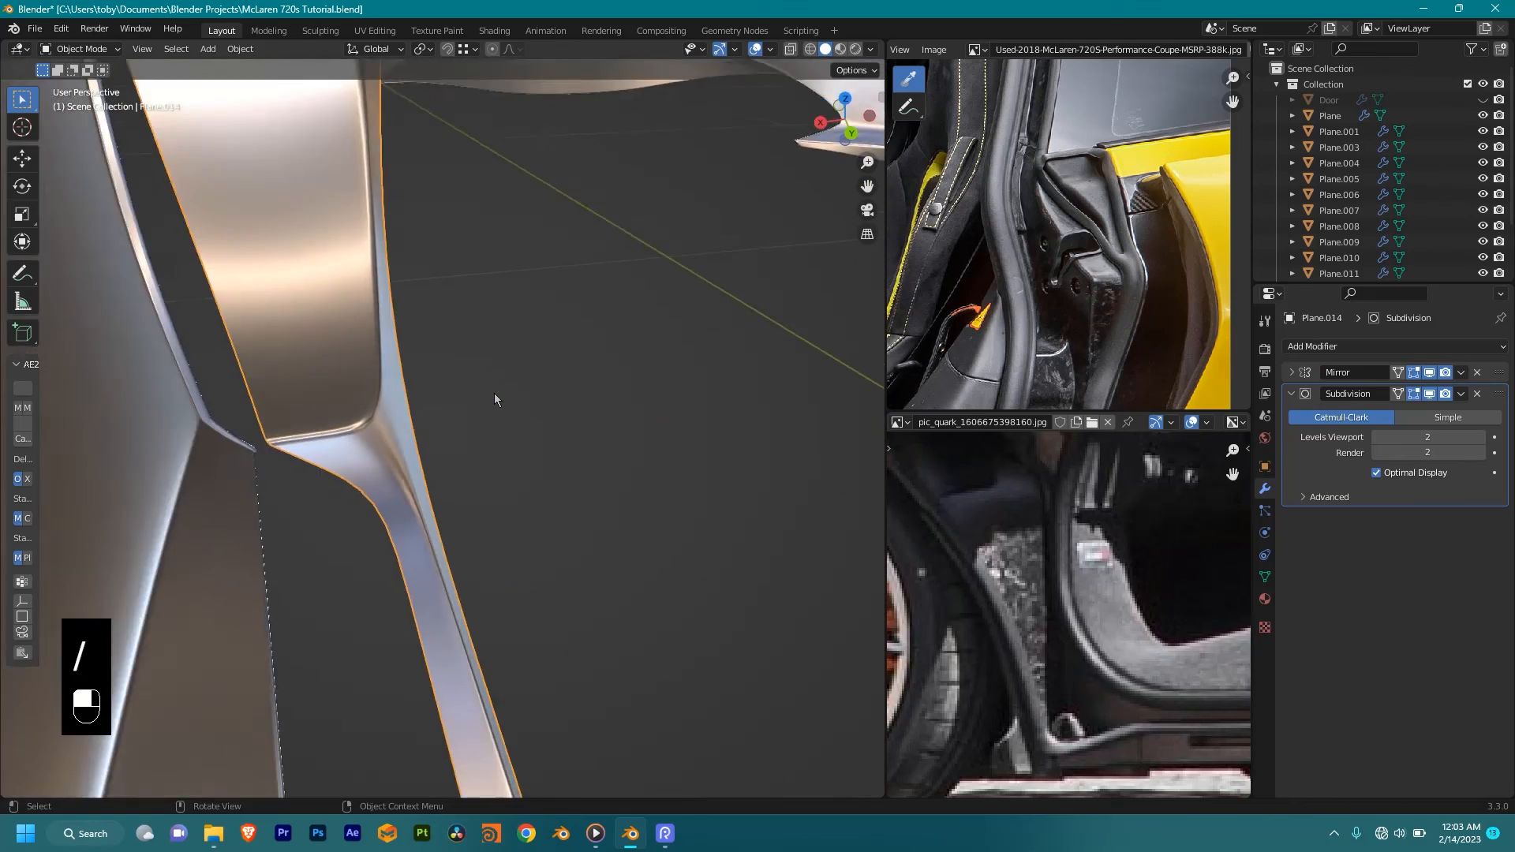
# Step: Hide the Plane.001 panel to expose the door opening and its frame
pyautogui.moveTo(494, 393); pyautogui.dragTo(609, 408, button='middle')
pyautogui.click(496, 490)
pyautogui.press('h')
pyautogui.scroll(4, 619, 402)
pyautogui.moveTo(677, 346); pyautogui.dragTo(661, 443, button='middle')
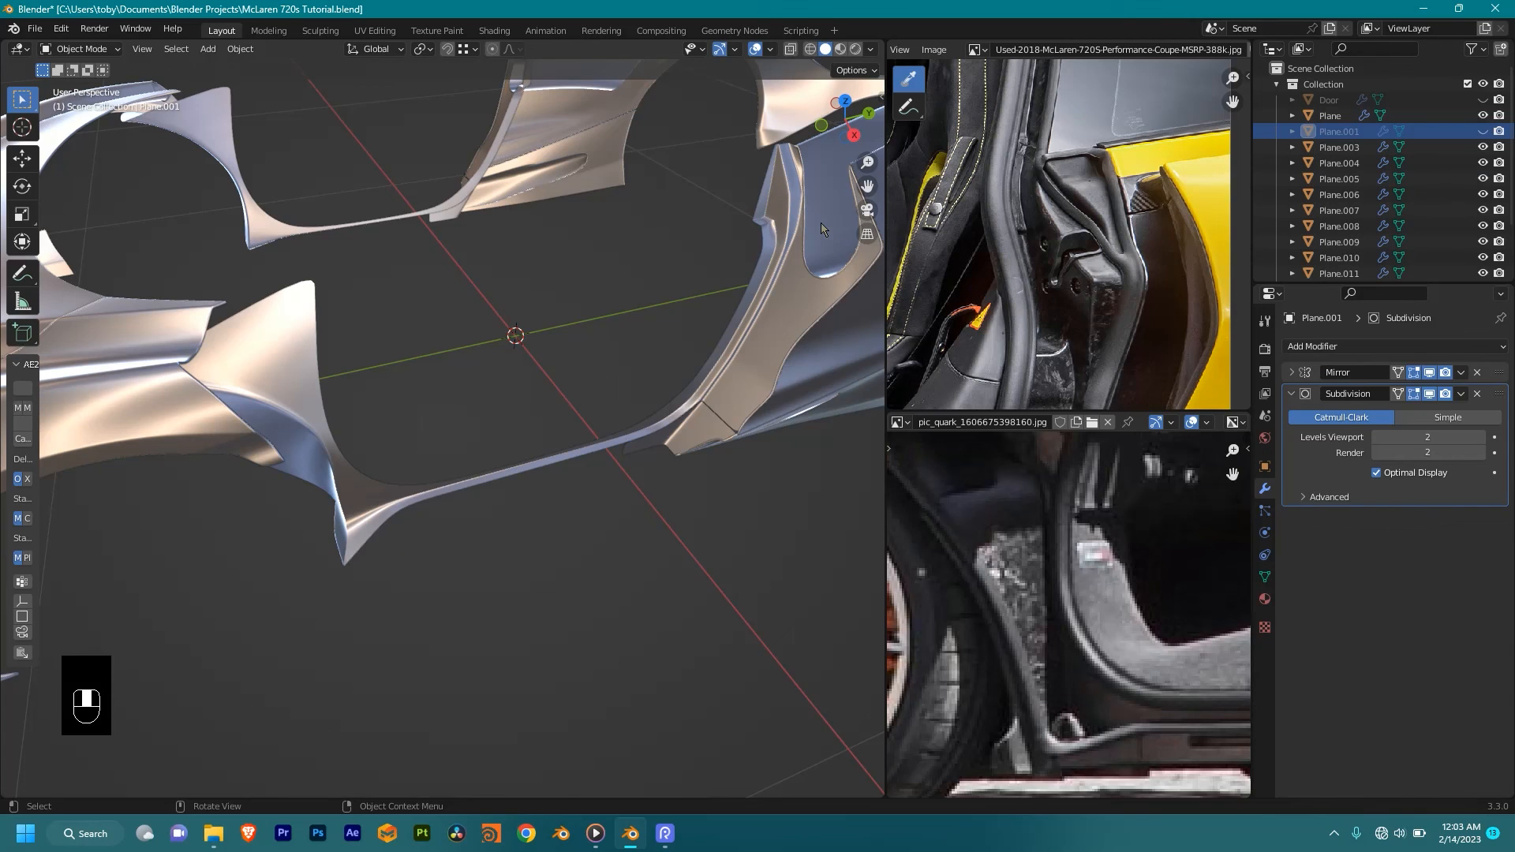
# Step: Examine the door frame's sill, front corner and rear pillar in the open-door reference photo against the modelled opening
pyautogui.moveTo(772, 256); pyautogui.dragTo(717, 245, button='middle')
pyautogui.keyDown('shift'); pyautogui.moveTo(717, 244); pyautogui.dragTo(681, 265, button='middle'); pyautogui.keyUp('shift')
pyautogui.scroll(-4, 1083, 307)
pyautogui.moveTo(1091, 316); pyautogui.dragTo(1188, 247, button='middle')
pyautogui.scroll(2, 1098, 265)
pyautogui.moveTo(1078, 251); pyautogui.dragTo(1162, 202, button='middle')
pyautogui.moveTo(1068, 187); pyautogui.dragTo(1113, 207, button='middle')
pyautogui.moveTo(1076, 297); pyautogui.dragTo(1093, 257, button='middle')
pyautogui.moveTo(1127, 204); pyautogui.dragTo(1125, 338, button='middle')
pyautogui.scroll(-2, 1060, 296)
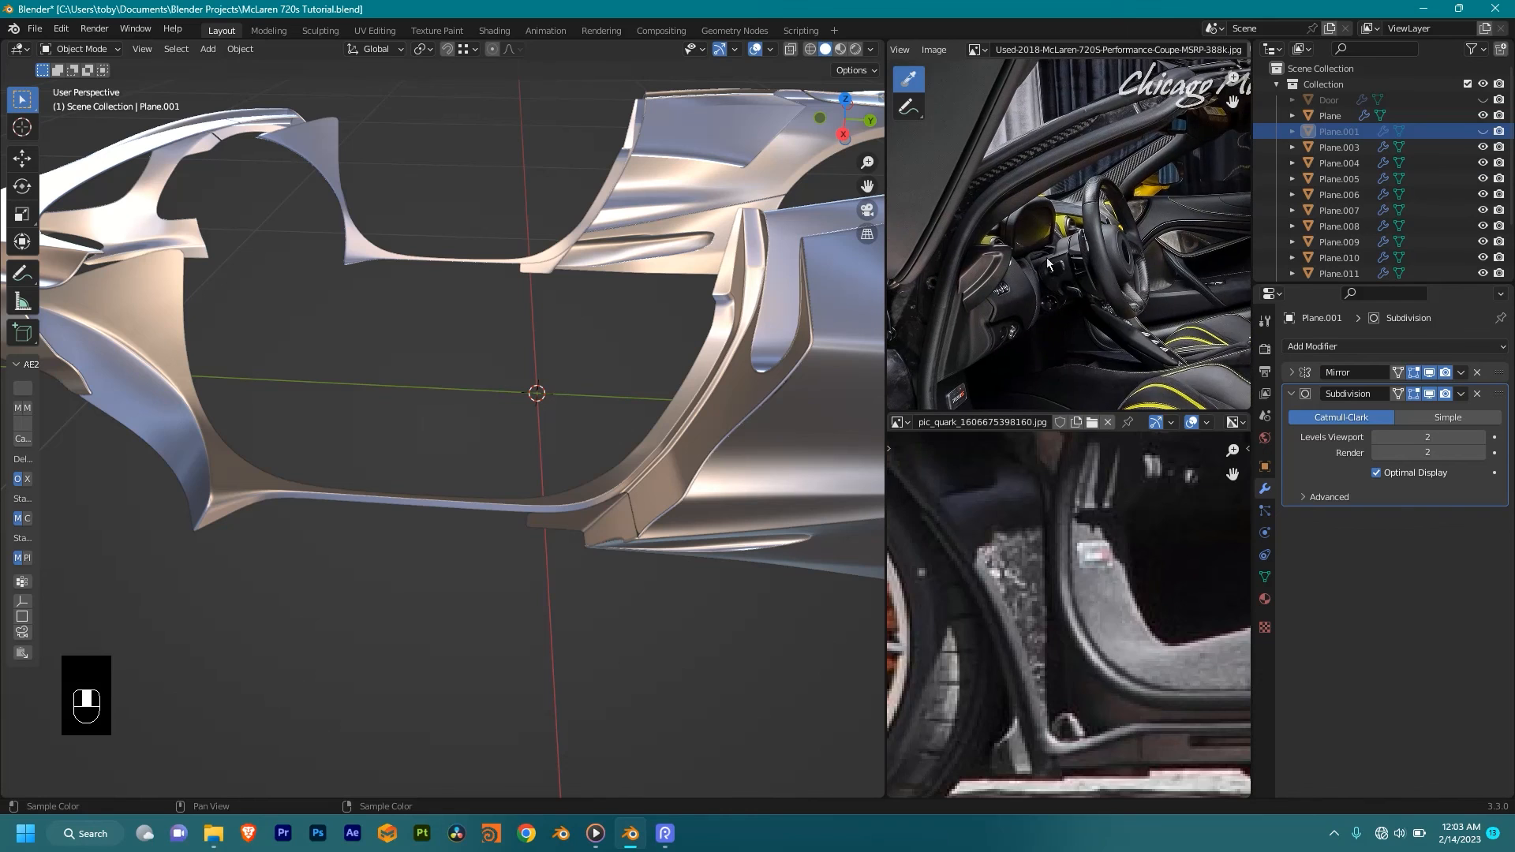
pyautogui.scroll(-3, 1042, 275)
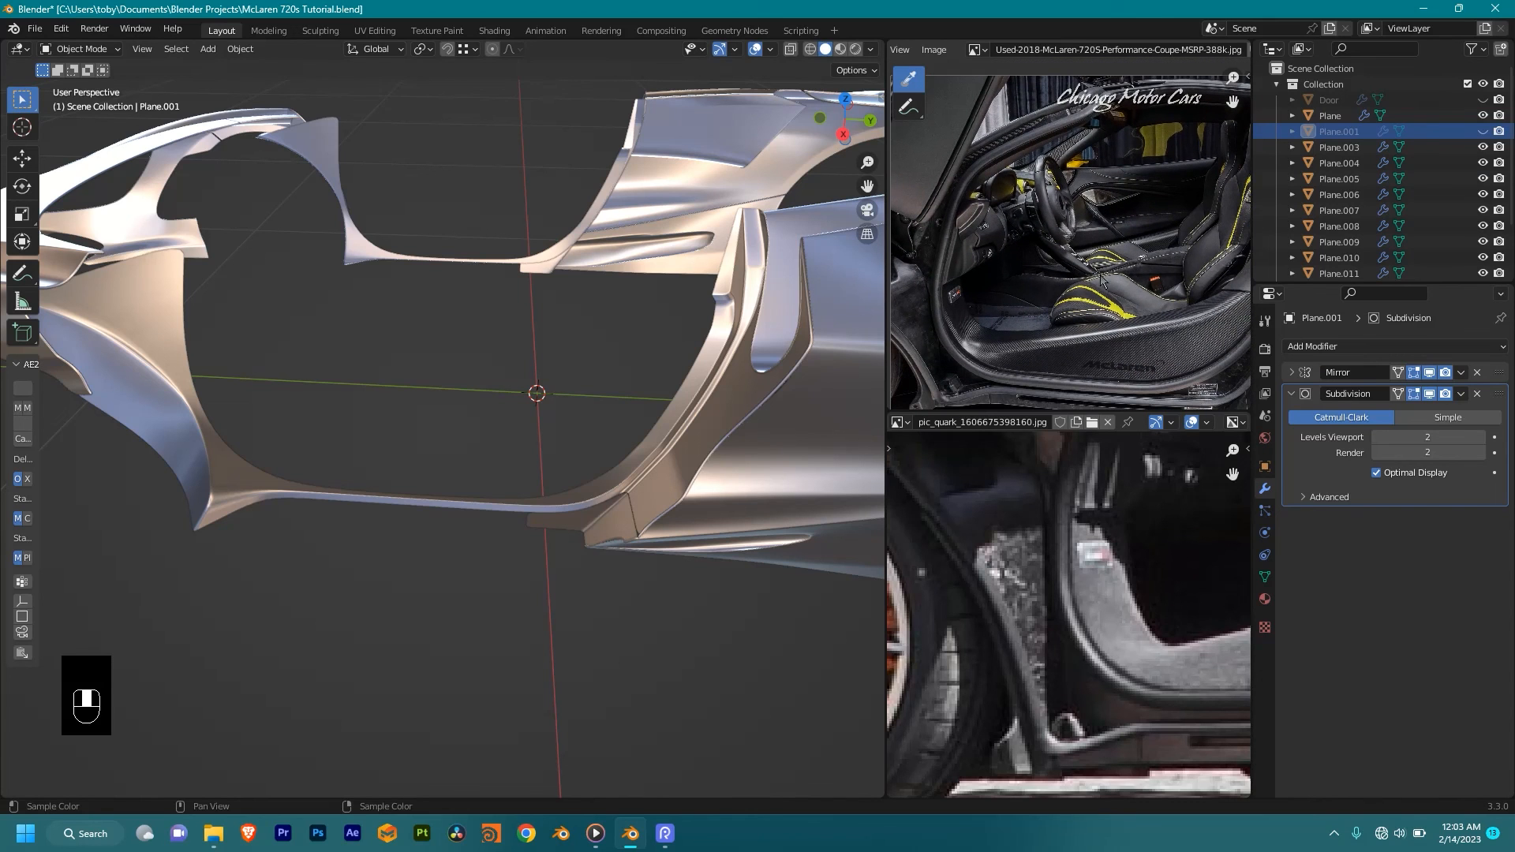
pyautogui.moveTo(1113, 295); pyautogui.dragTo(1170, 150, button='middle')
pyautogui.scroll(2, 1109, 158)
pyautogui.moveTo(1114, 199); pyautogui.dragTo(1141, 172, button='middle')
pyautogui.moveTo(1035, 266); pyautogui.dragTo(1081, 235, button='middle')
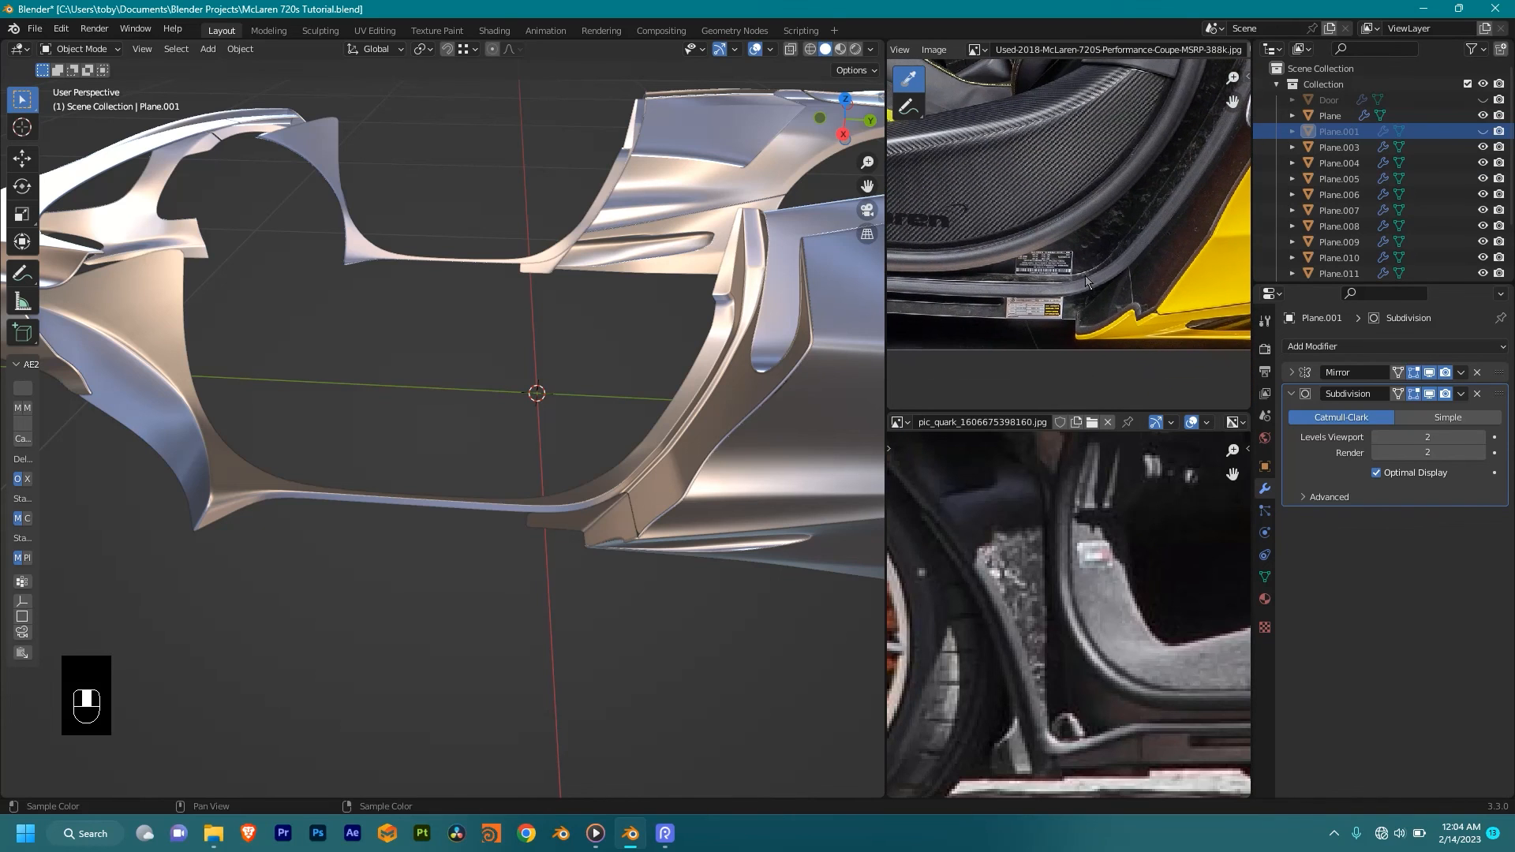
pyautogui.scroll(-5, 1086, 279)
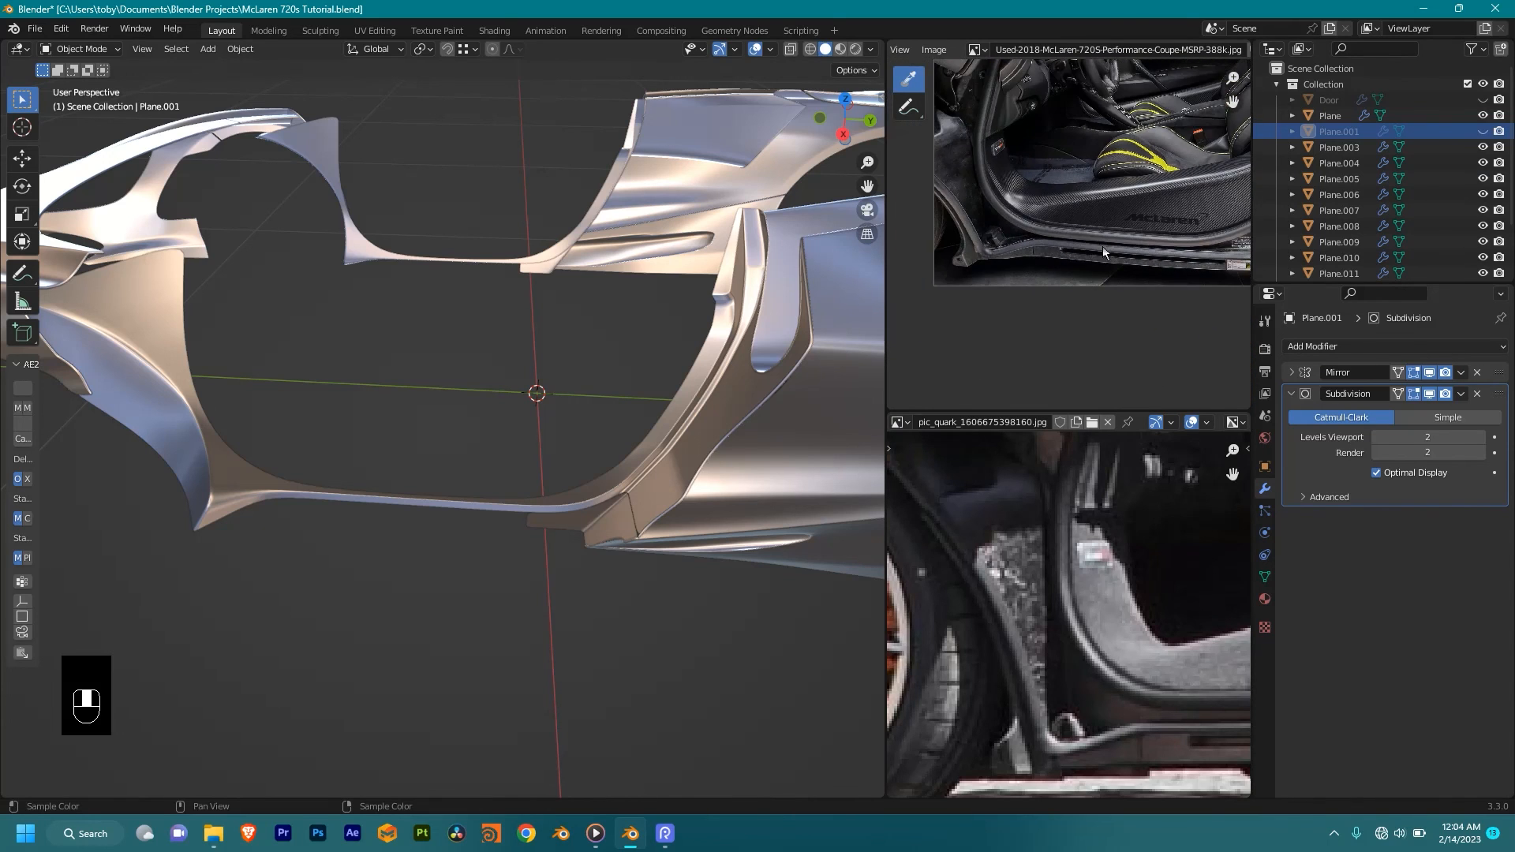
pyautogui.scroll(4, 1058, 217)
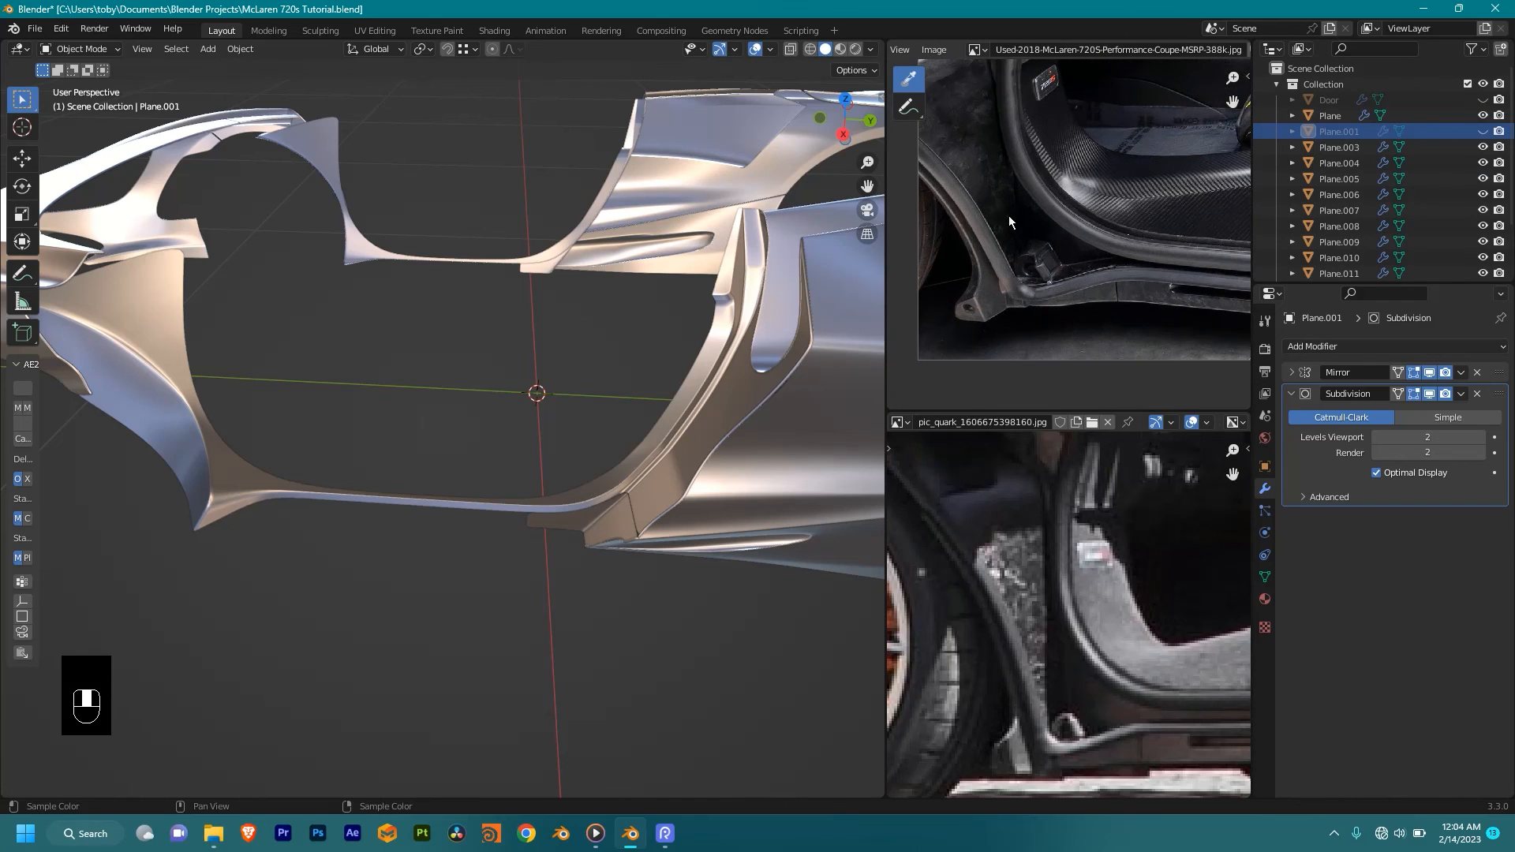
pyautogui.scroll(-5, 1063, 314)
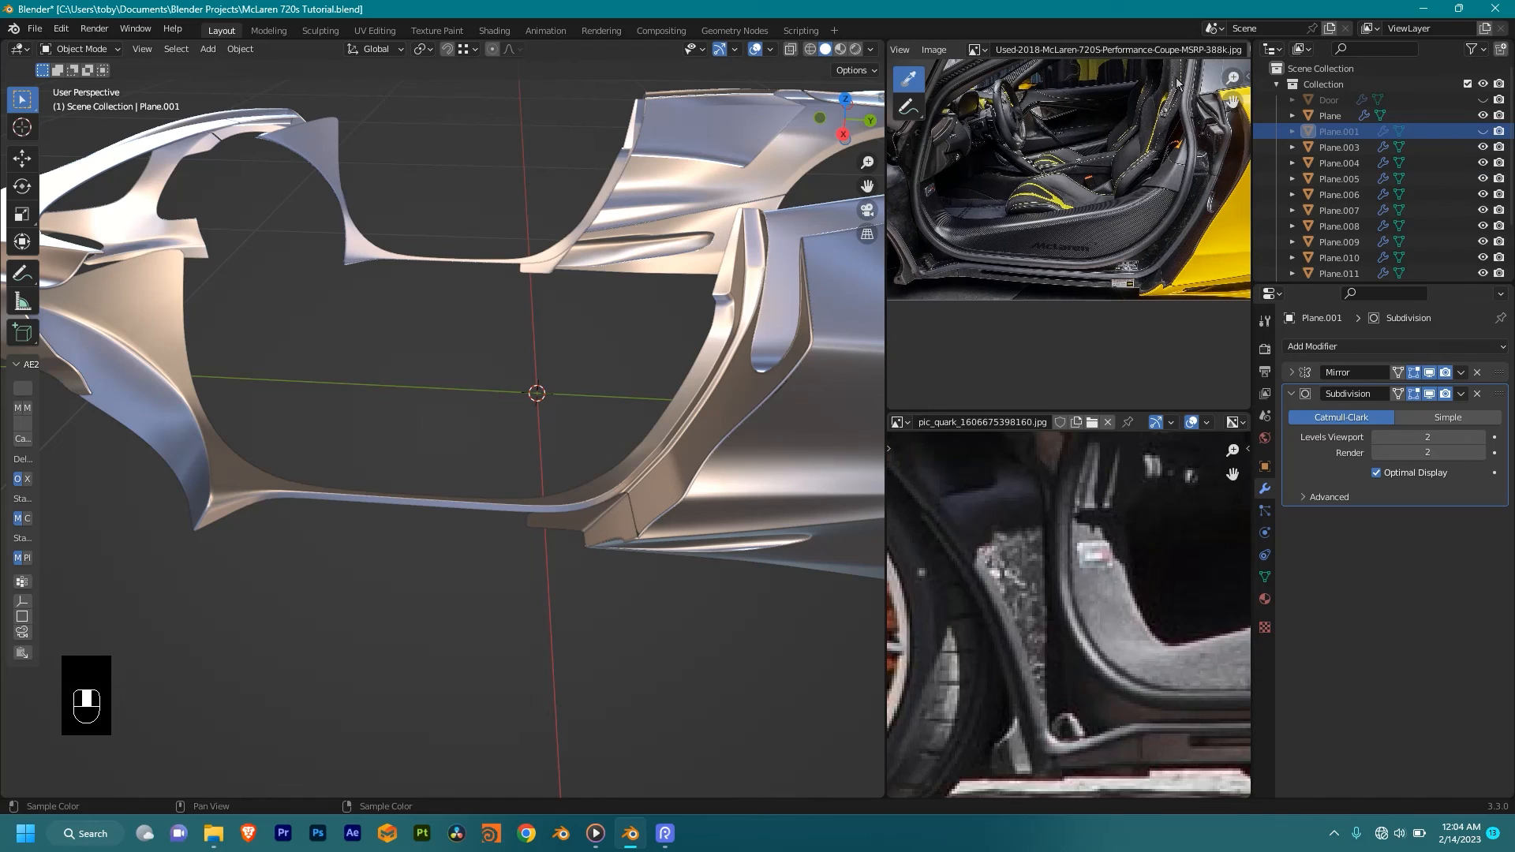
pyautogui.scroll(-2, 1176, 85)
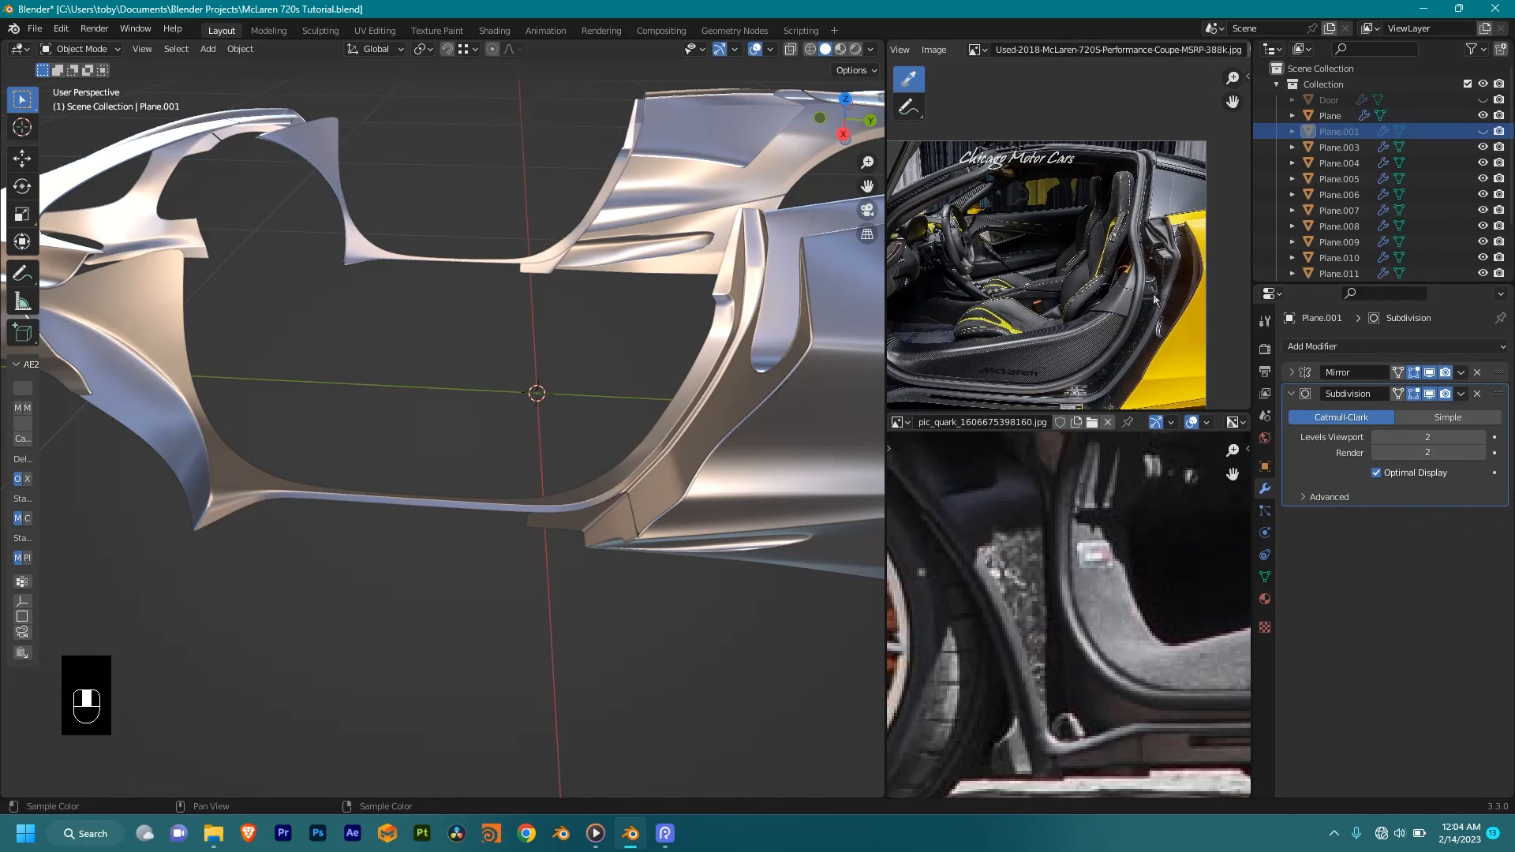
# Step: Select the adjoining door frame pieces at the lower rear corner and recalculate the normals of all their faces
pyautogui.moveTo(631, 474); pyautogui.dragTo(638, 581, button='middle')
pyautogui.press('a')
pyautogui.press('Tab')
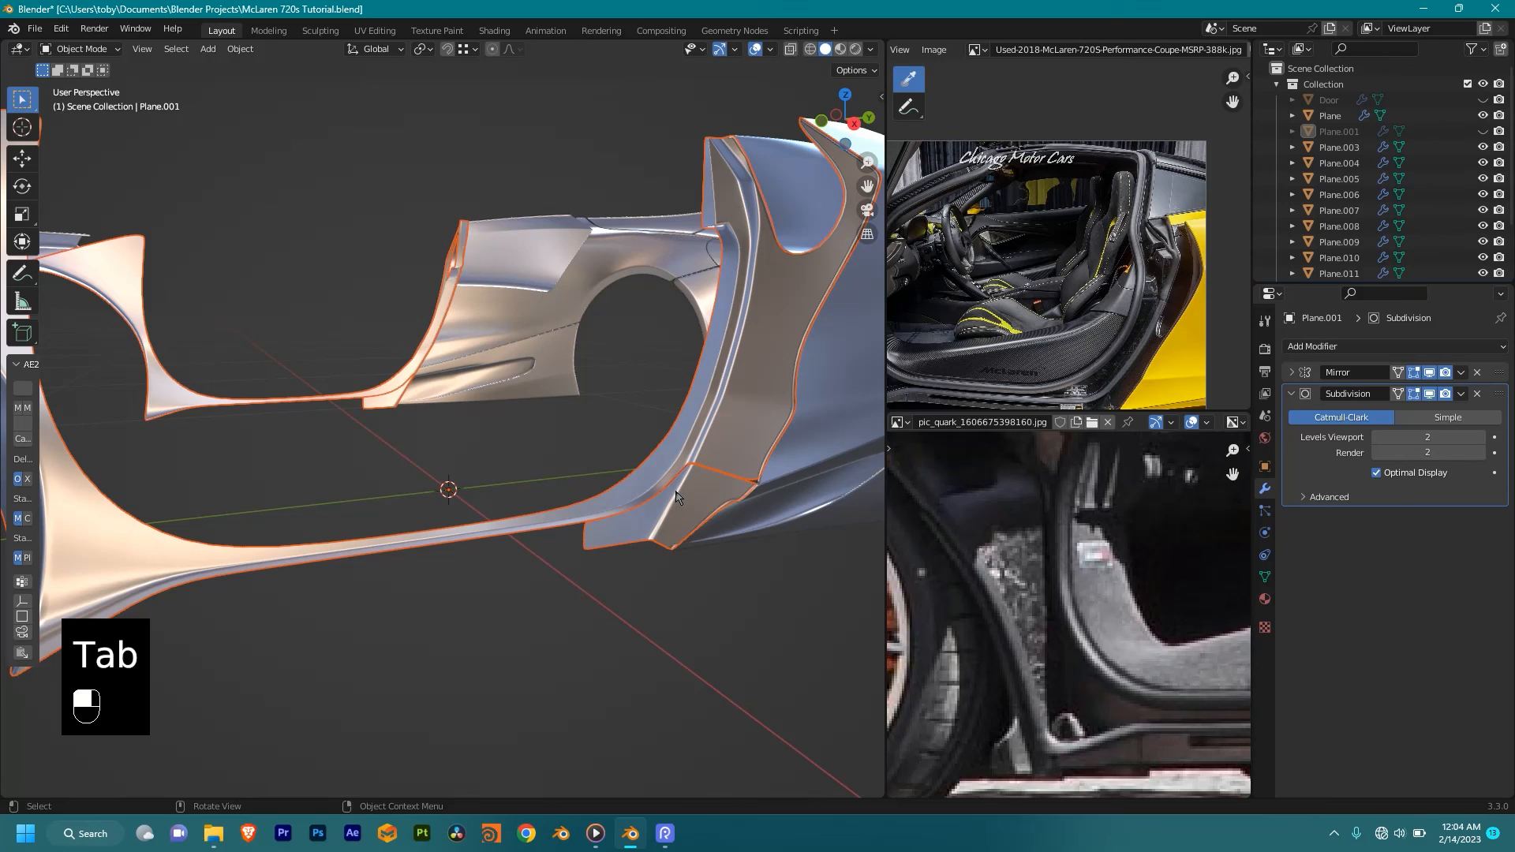
pyautogui.press('Tab')
pyautogui.moveTo(676, 497); pyautogui.dragTo(568, 491, button='middle')
pyautogui.click(561, 493)
pyautogui.keyDown('shift'); pyautogui.click(554, 472); pyautogui.keyUp('shift')
pyautogui.press('Tab')
pyautogui.press('a')
pyautogui.hotkey('shift', 'n')
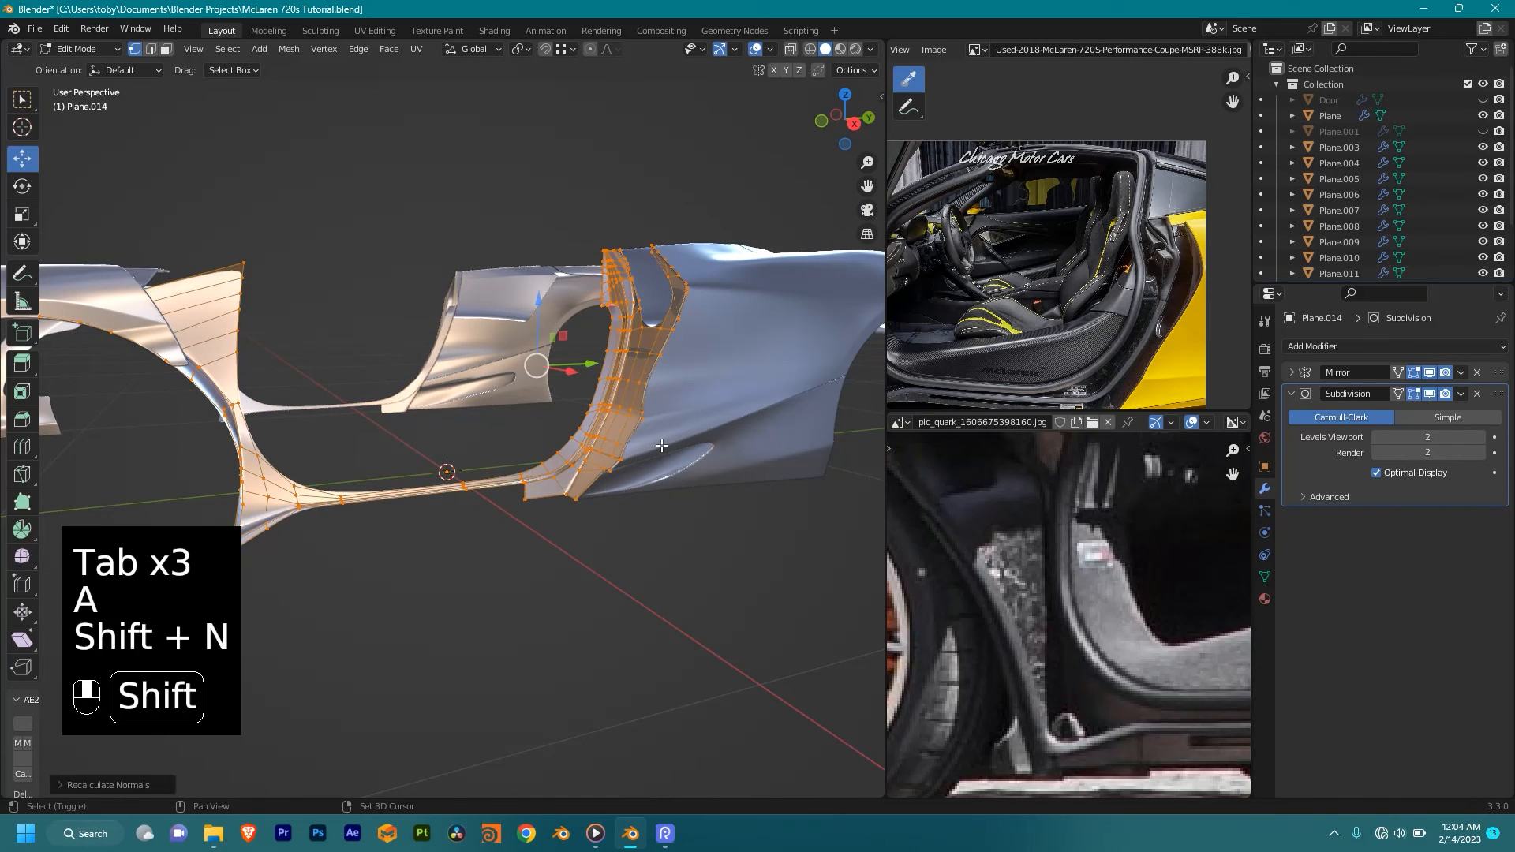
pyautogui.press('Tab')
pyautogui.moveTo(628, 560); pyautogui.dragTo(659, 502, button='middle')
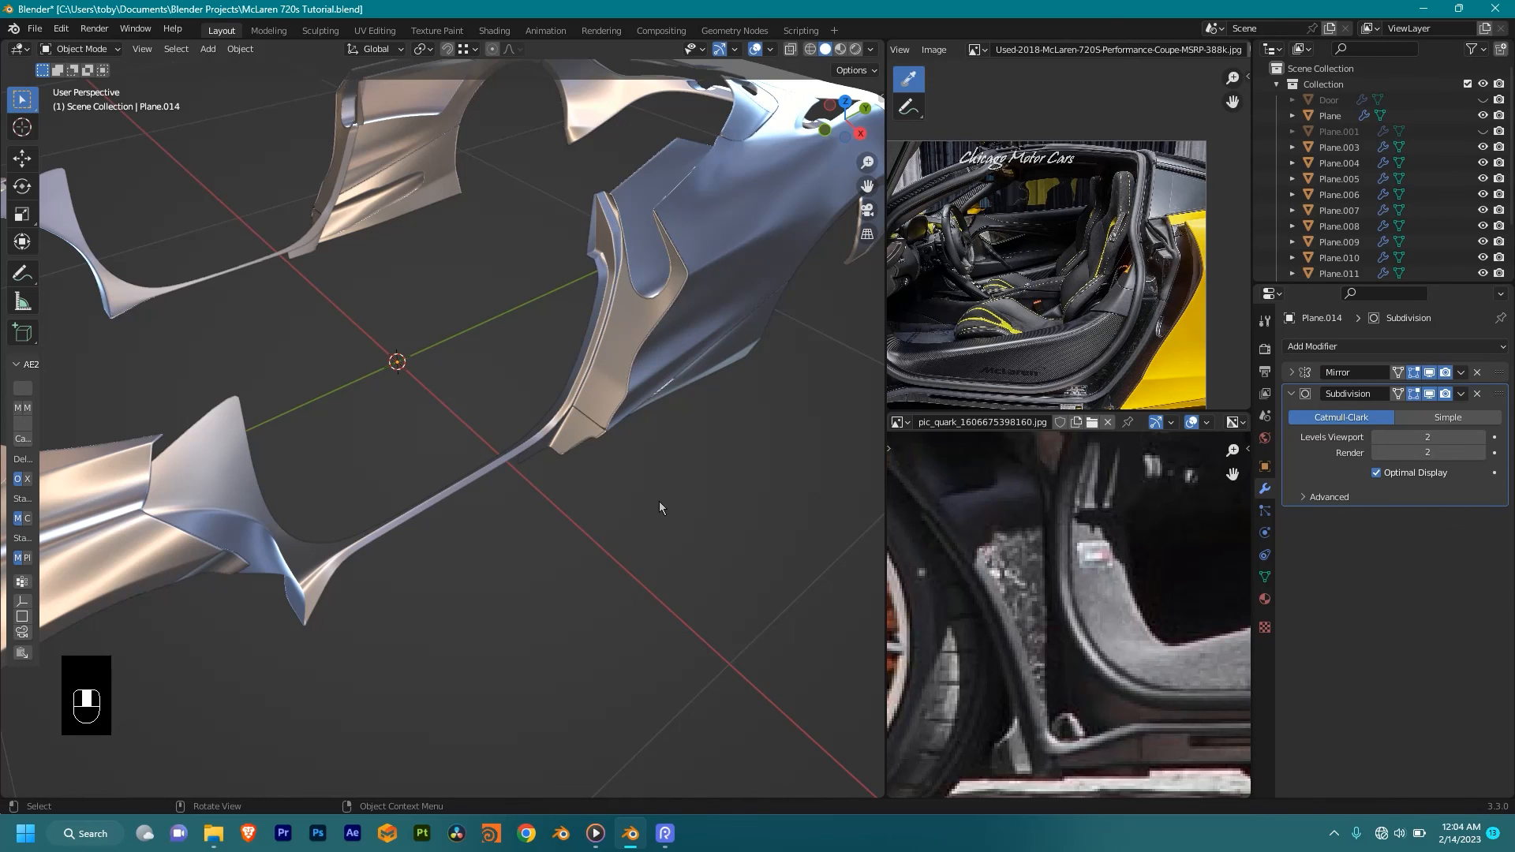
pyautogui.moveTo(754, 320); pyautogui.dragTo(539, 467, button='middle')
pyautogui.scroll(5, 571, 532)
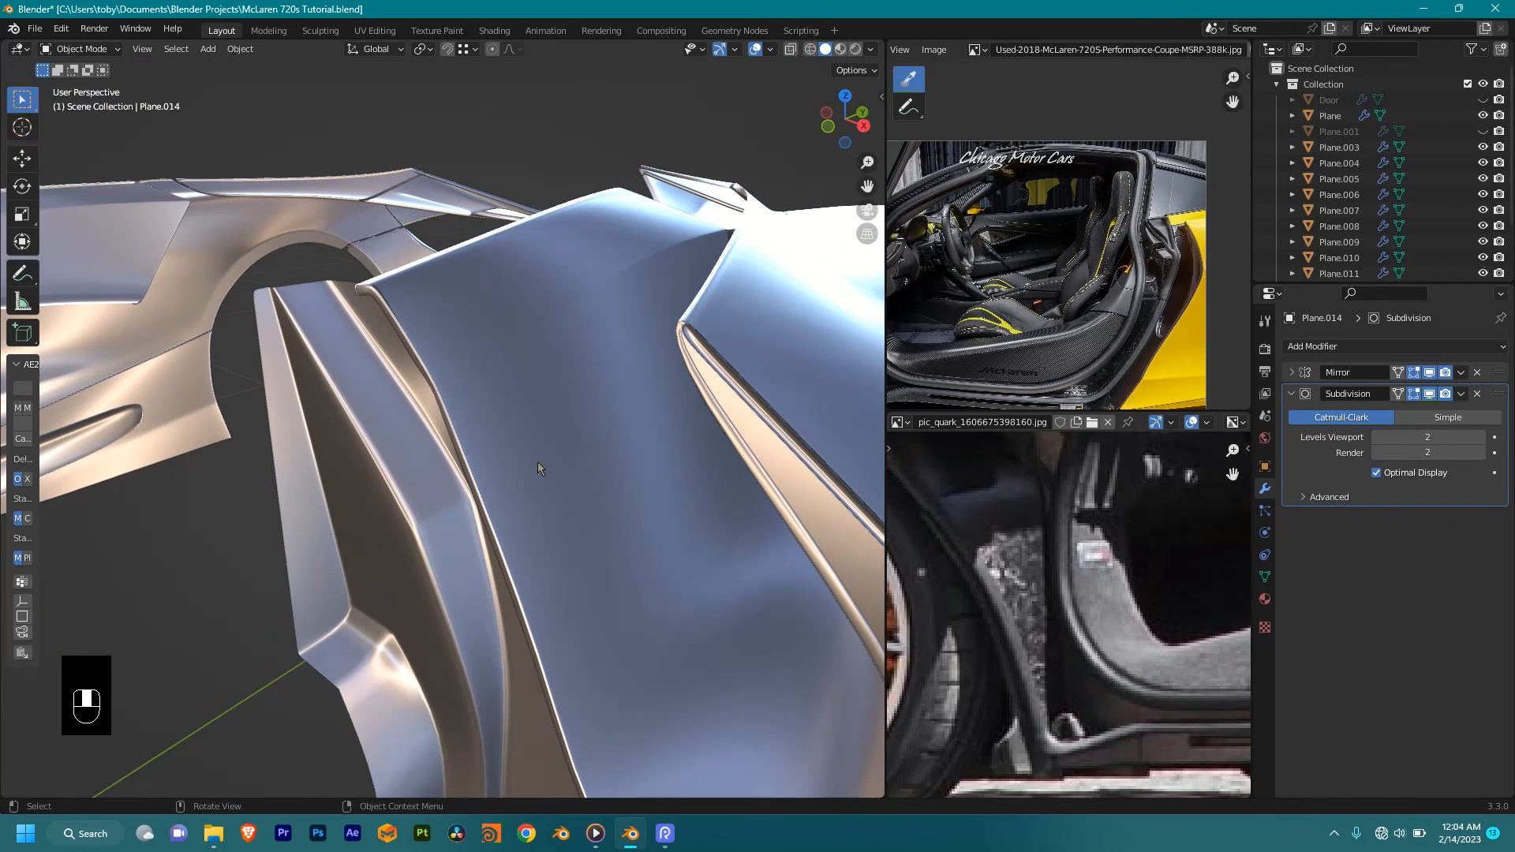